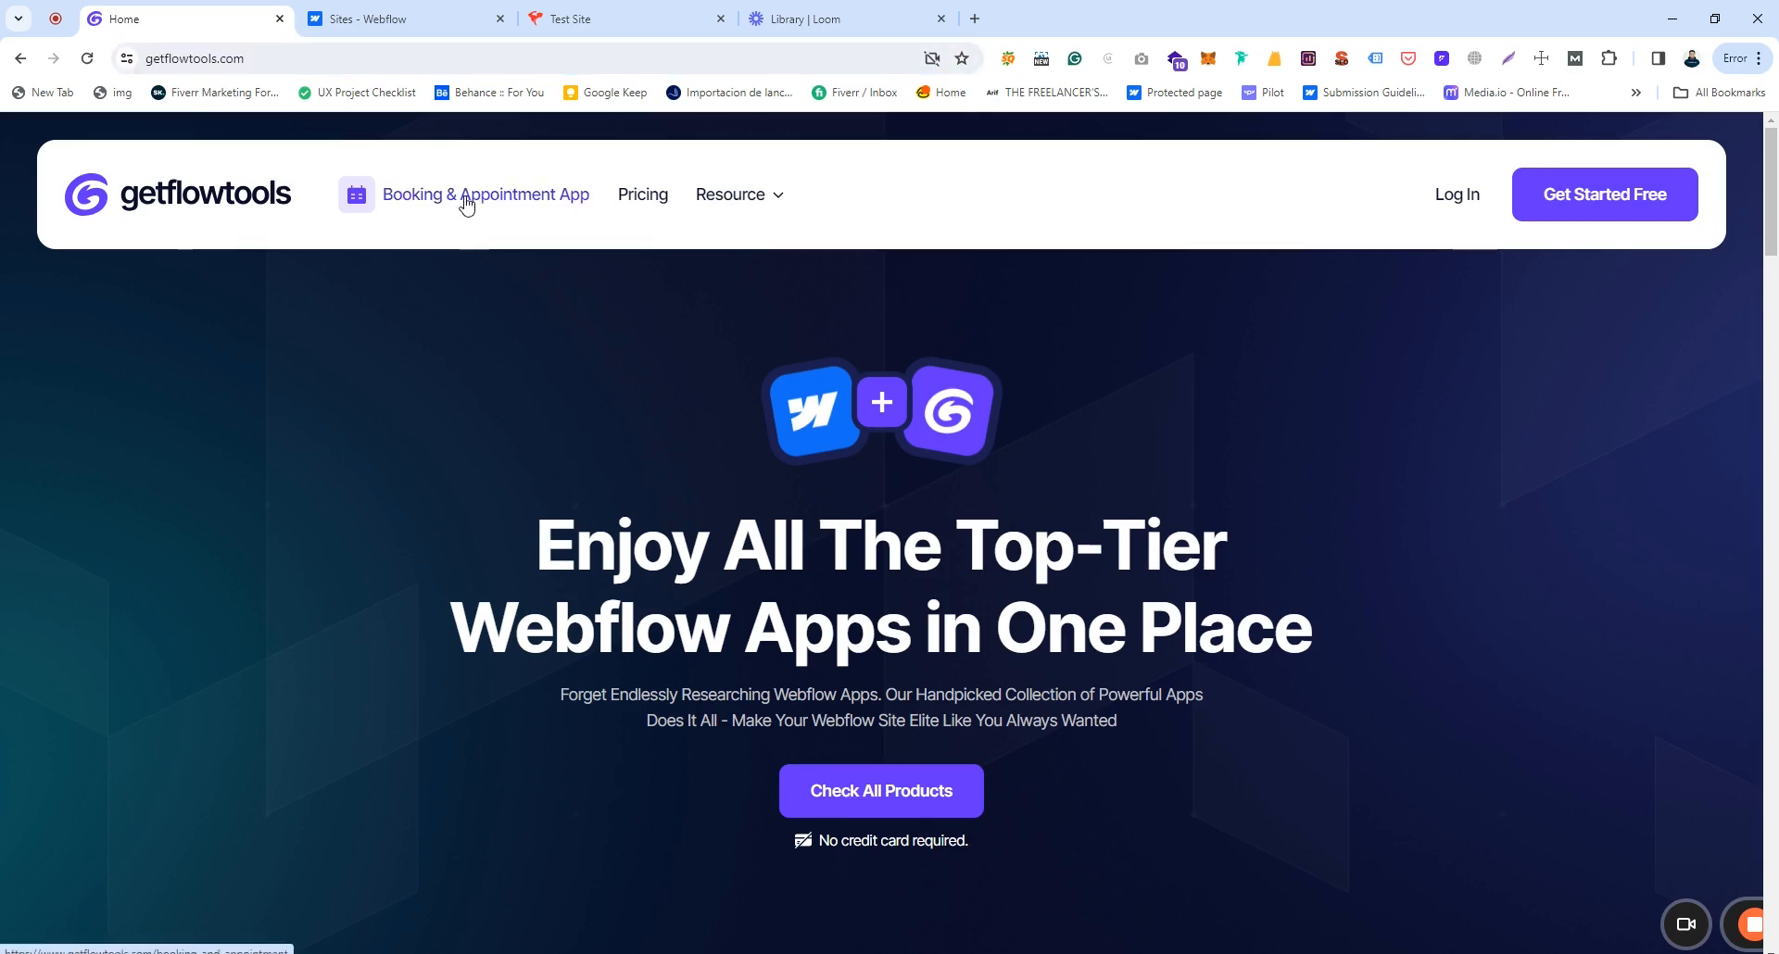
Step: Browse the Booking & Appointment App page and its features, then go to Log In
left_click(495, 198)
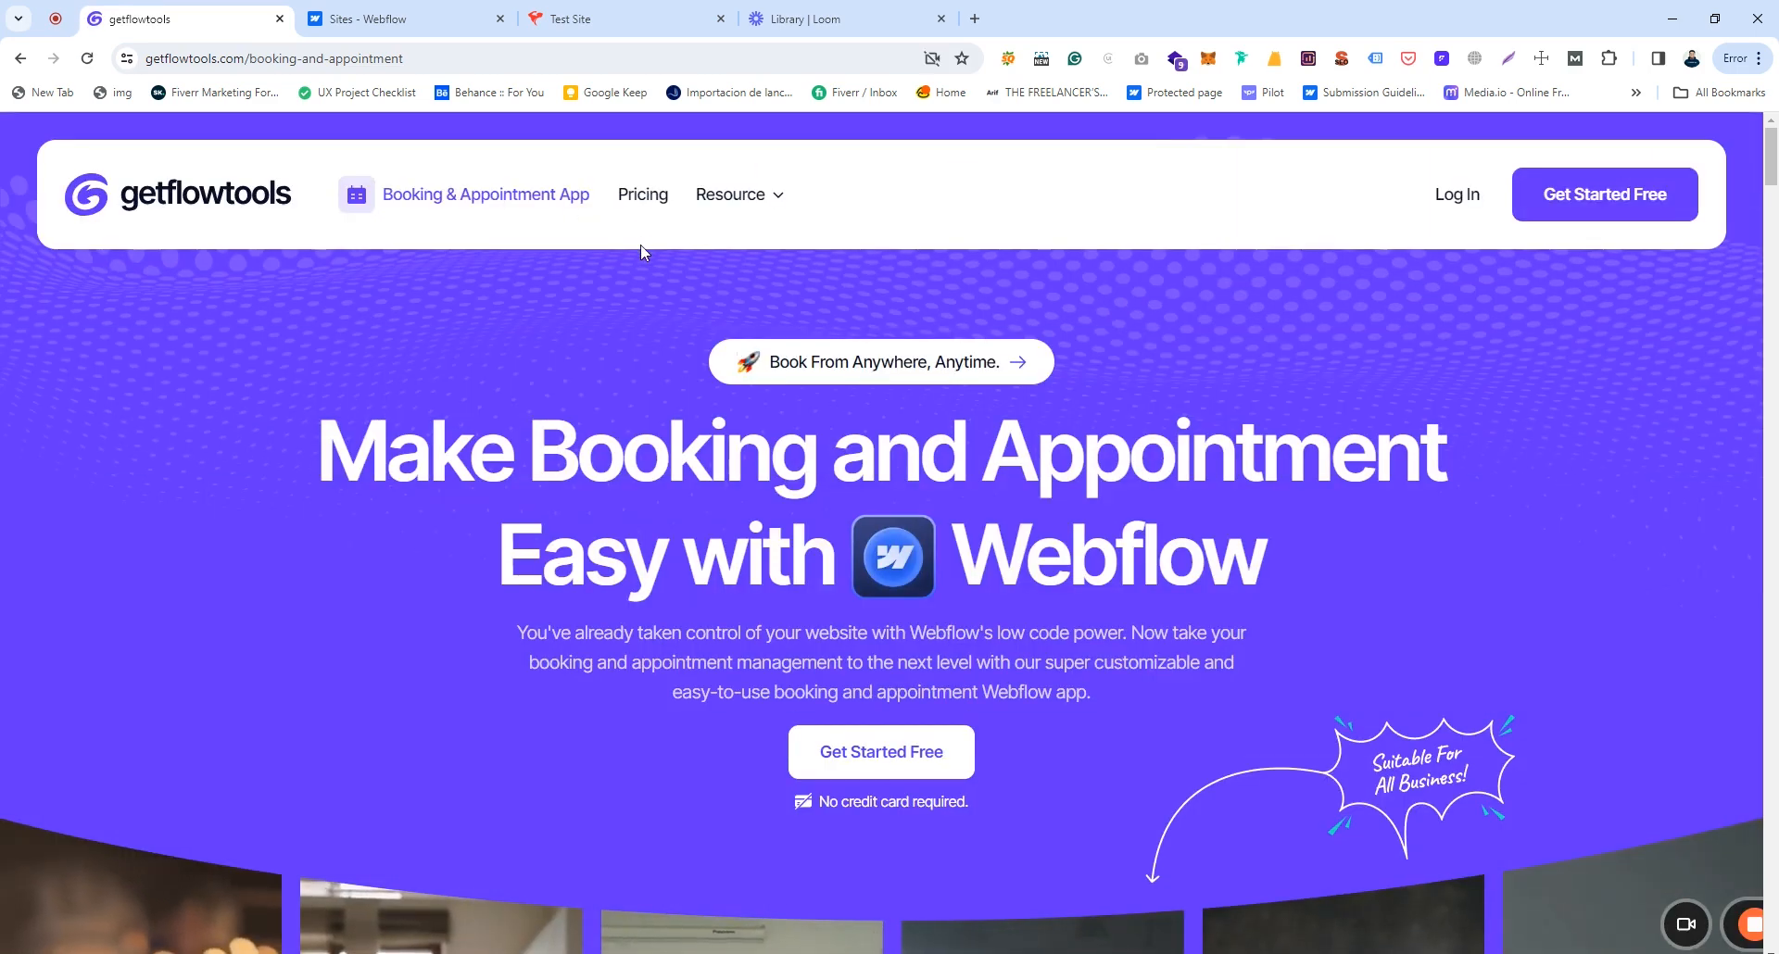
scroll(1158, 541, "down", 10)
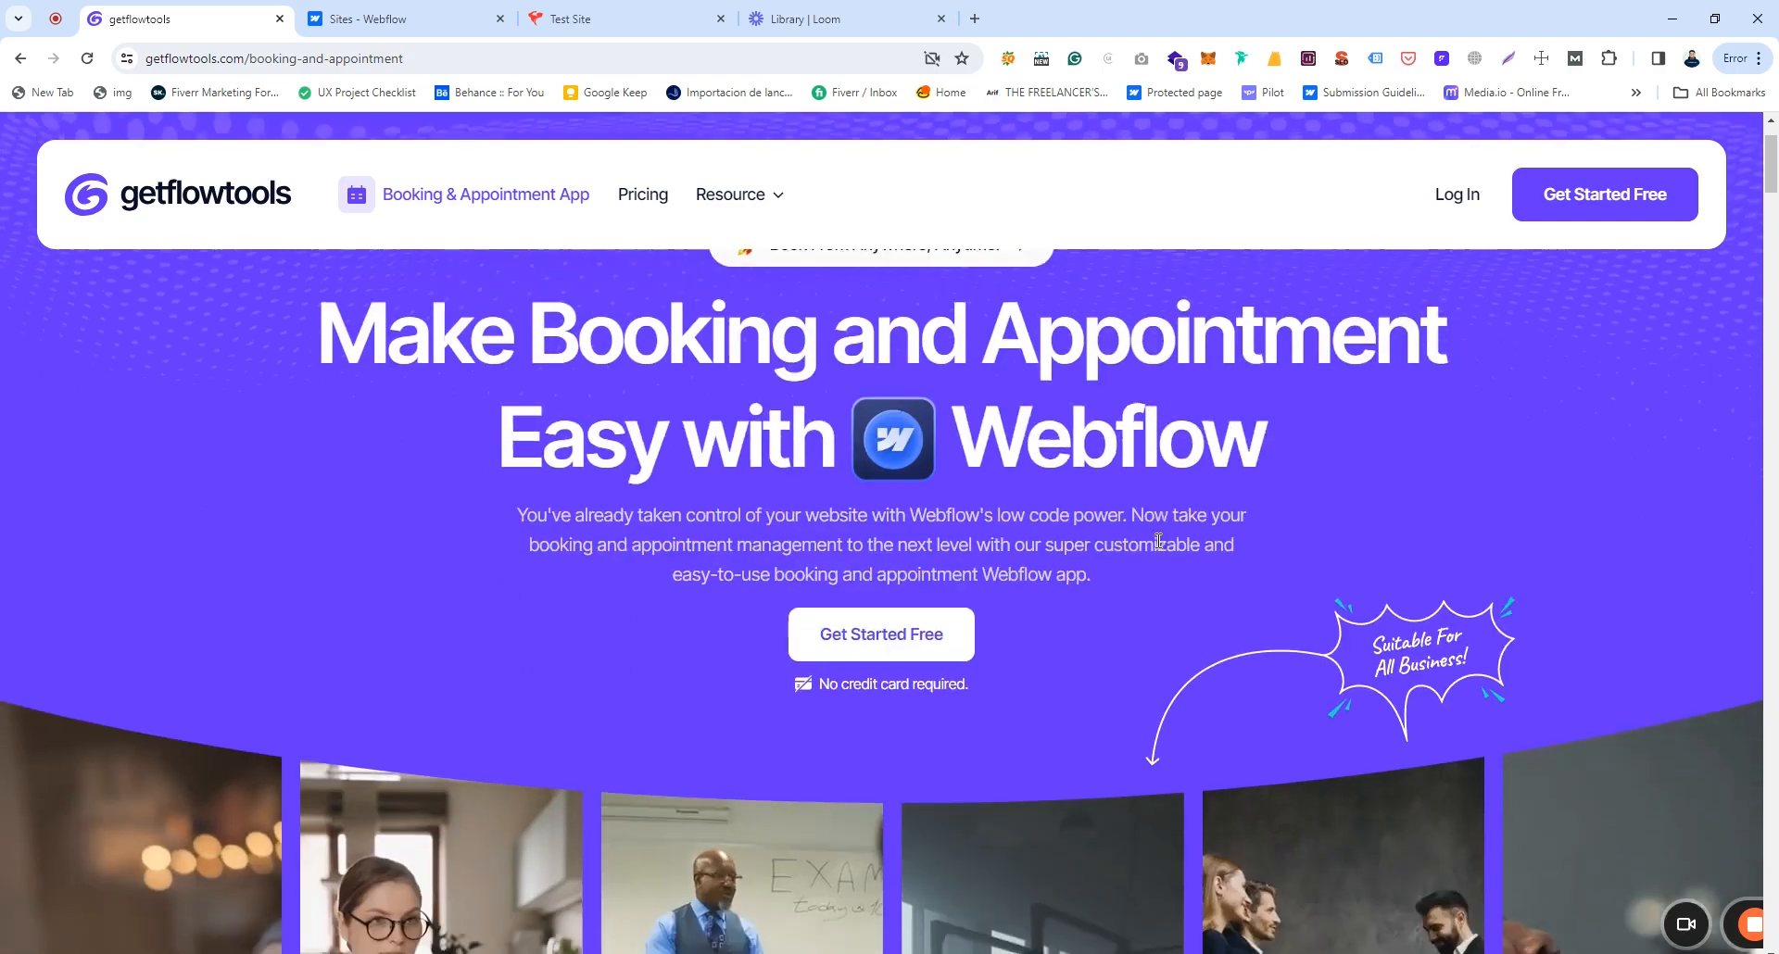
scroll(1158, 546, "up", 3)
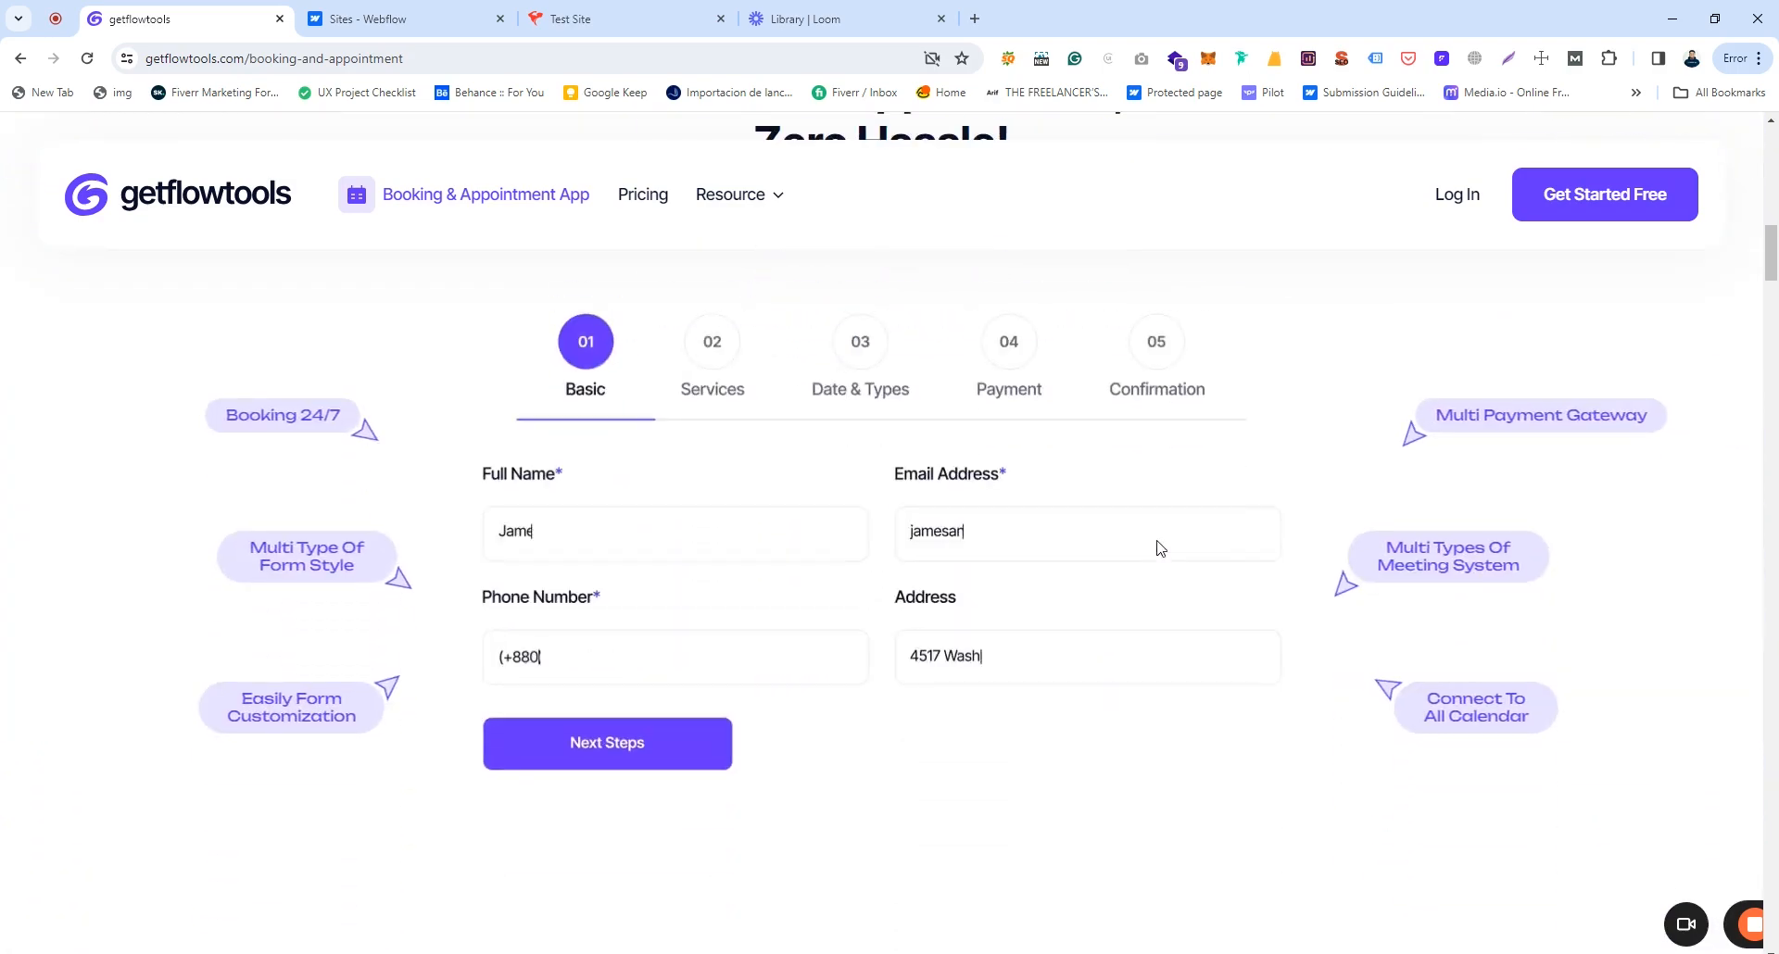
scroll(1158, 547, "down", 7)
scroll(1158, 547, "down", 8)
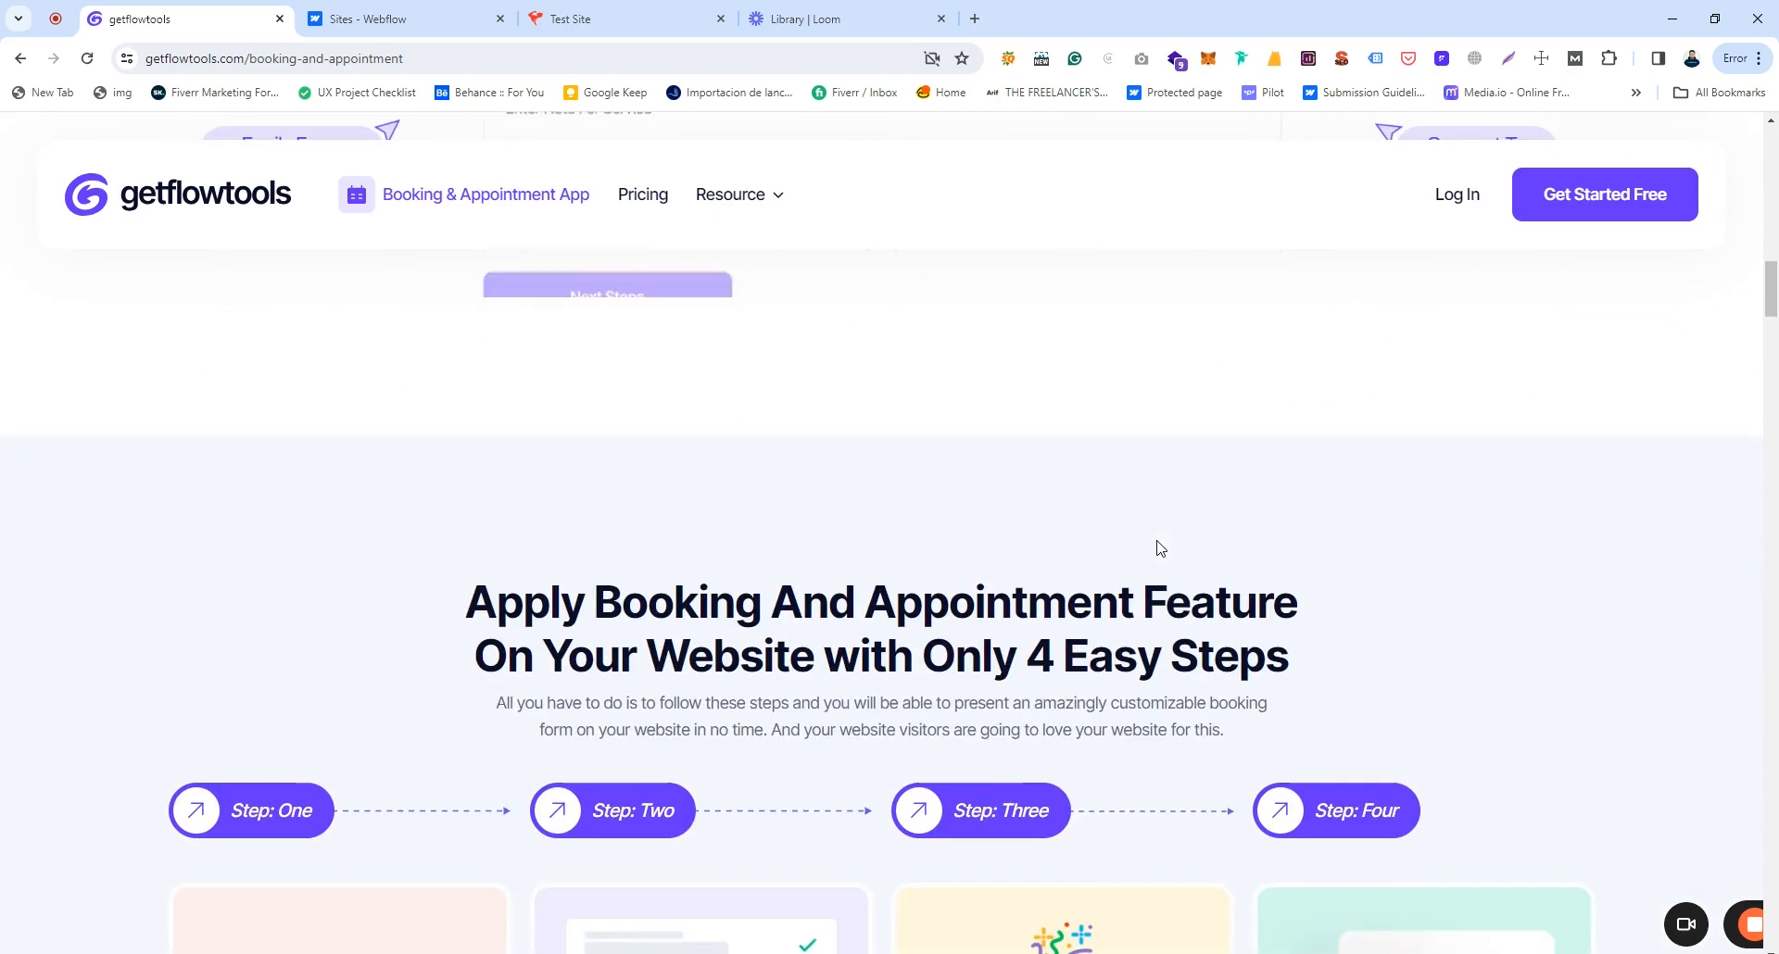
scroll(1160, 547, "down", 3)
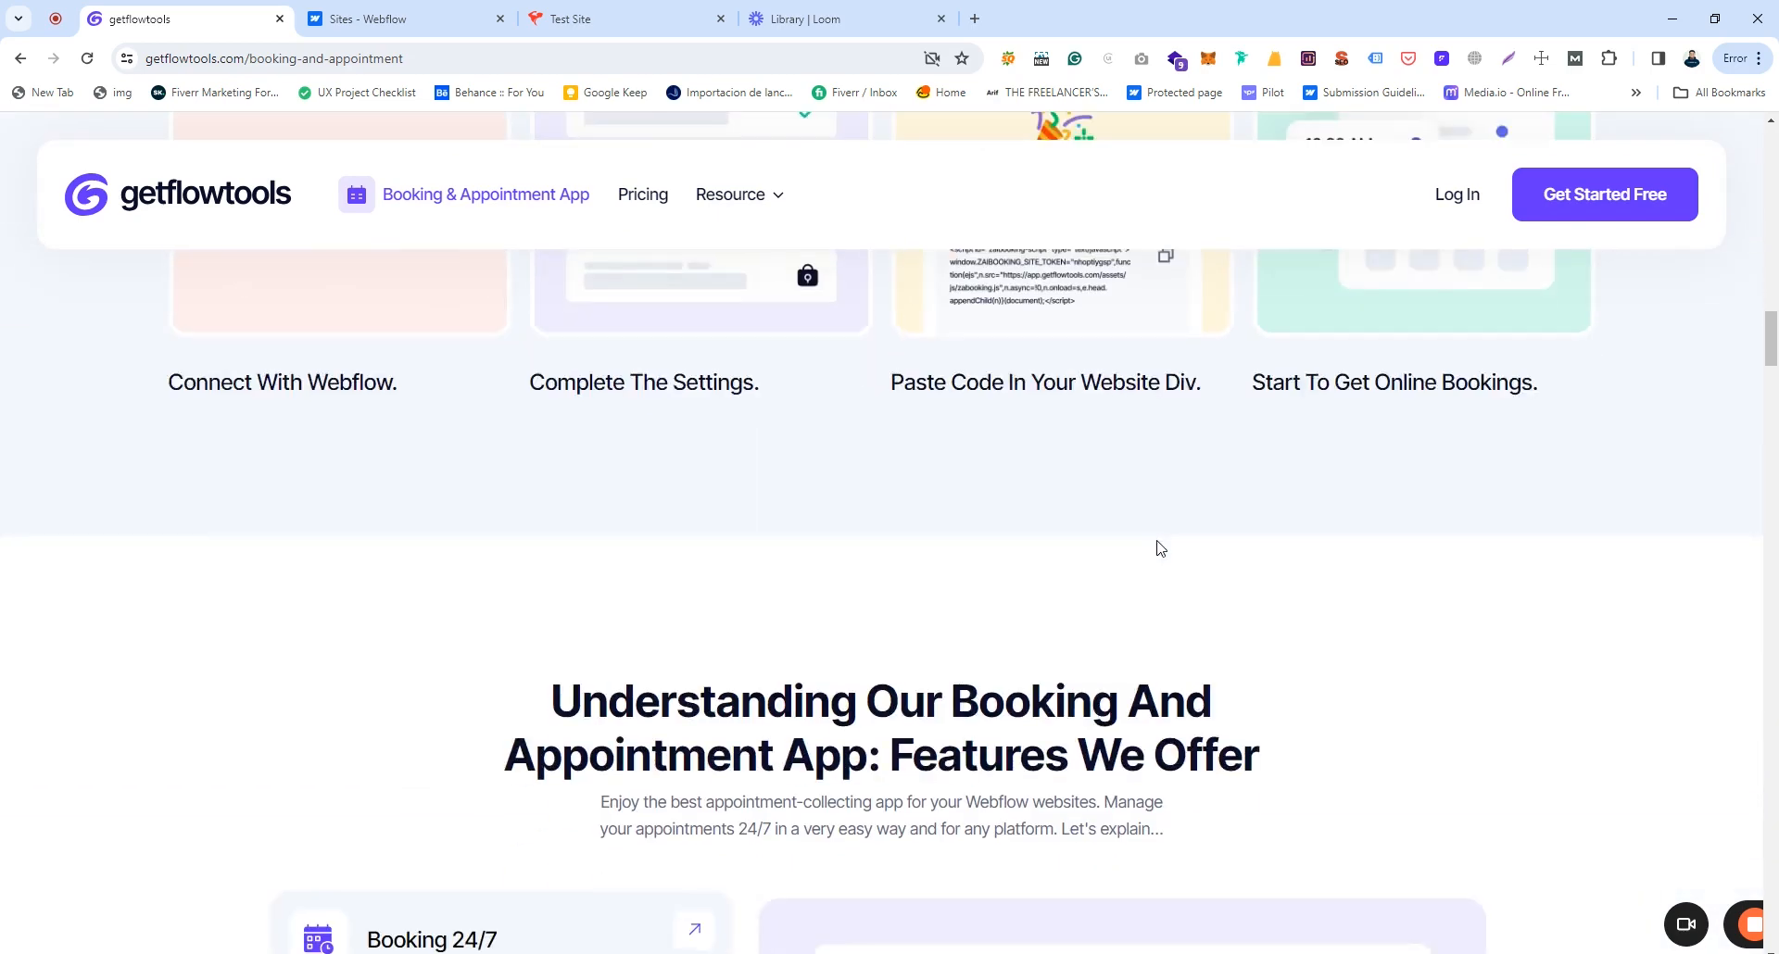
scroll(1158, 547, "down", 10)
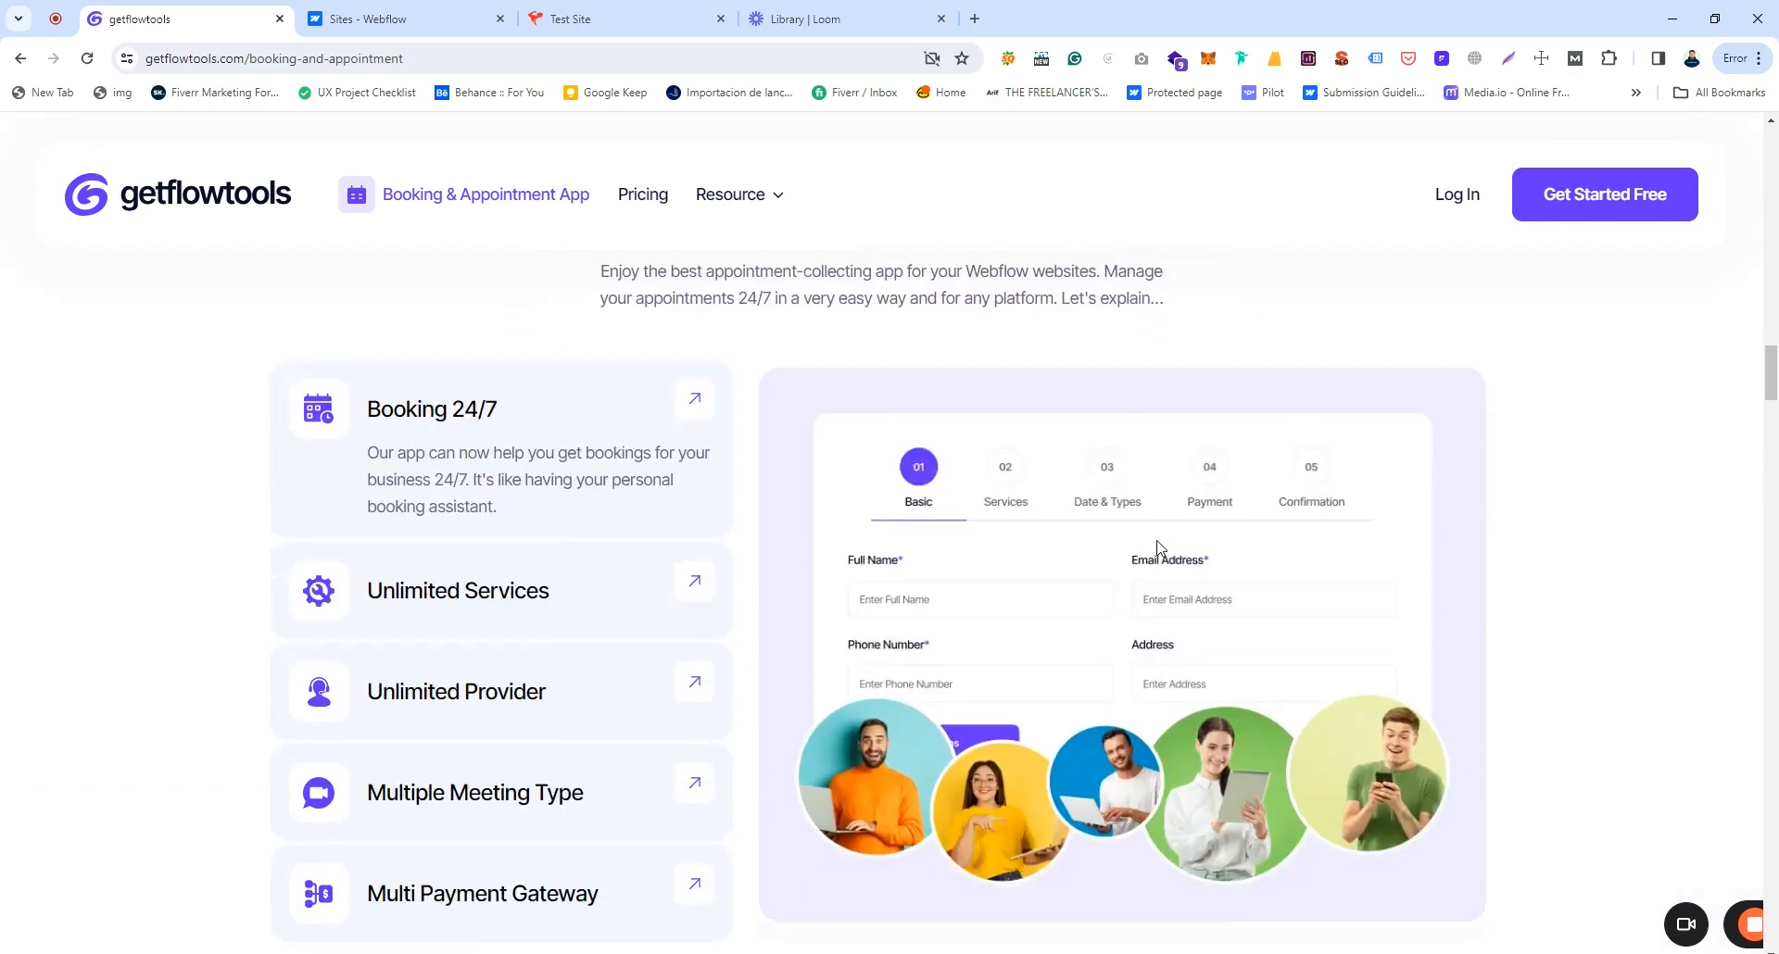
scroll(1160, 547, "down", 9)
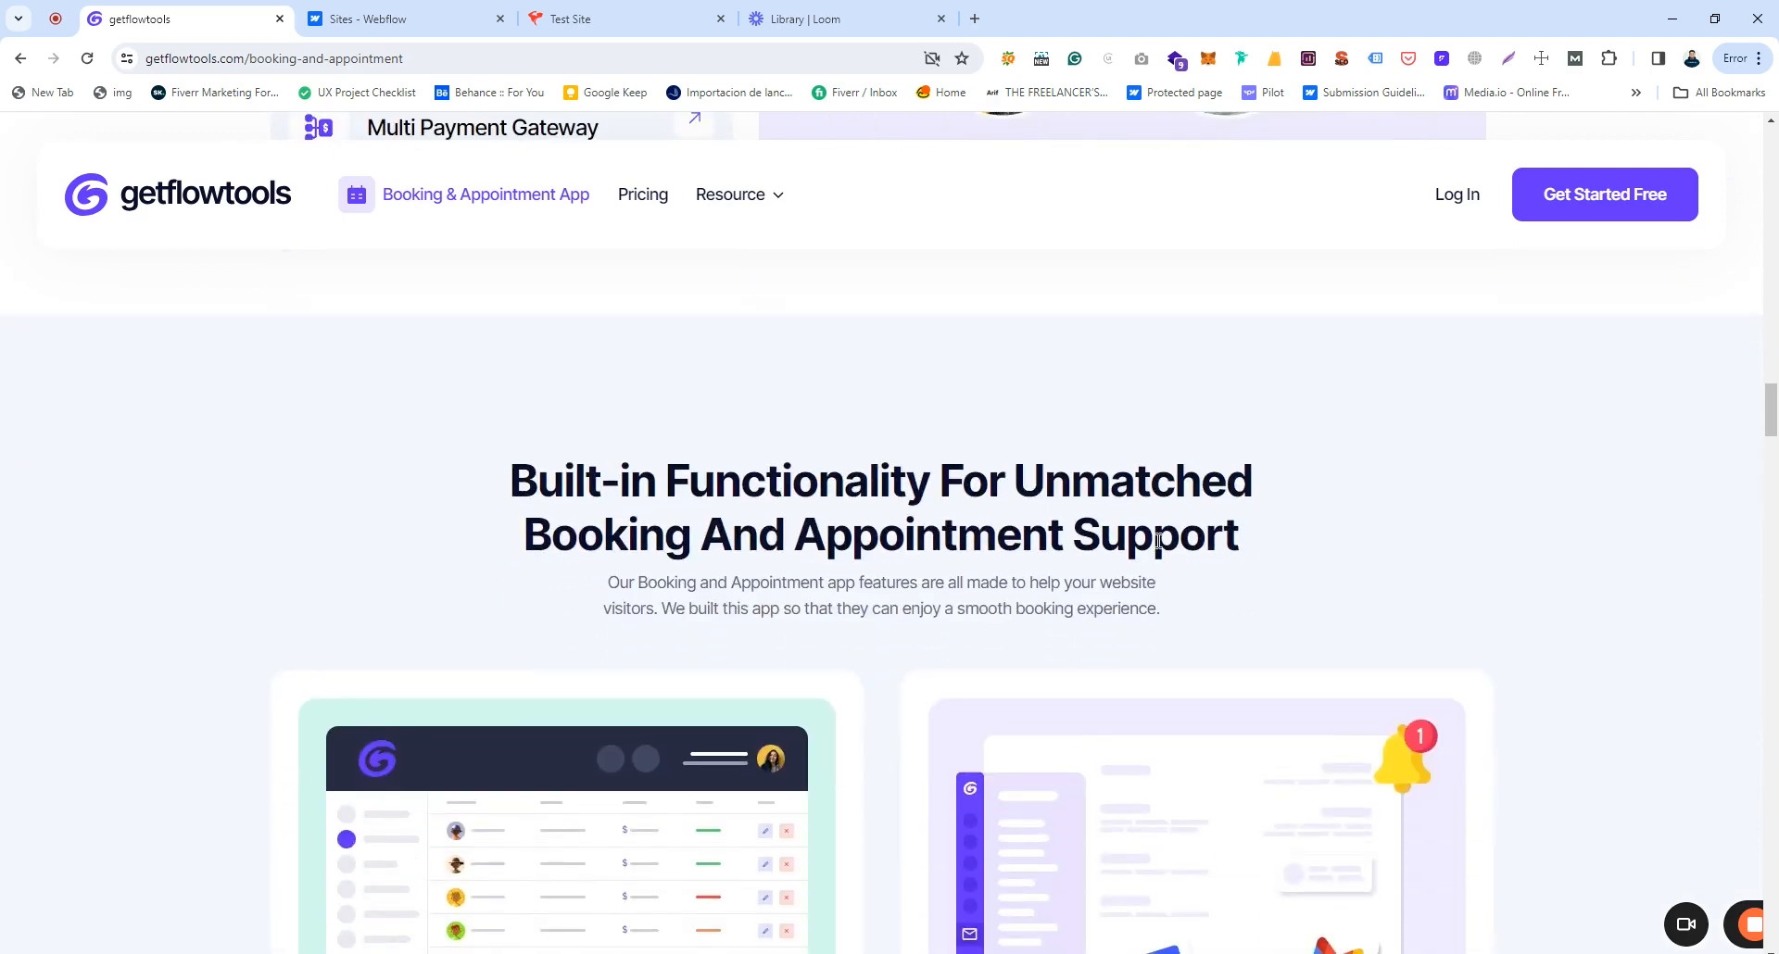
scroll(1160, 547, "down", 3)
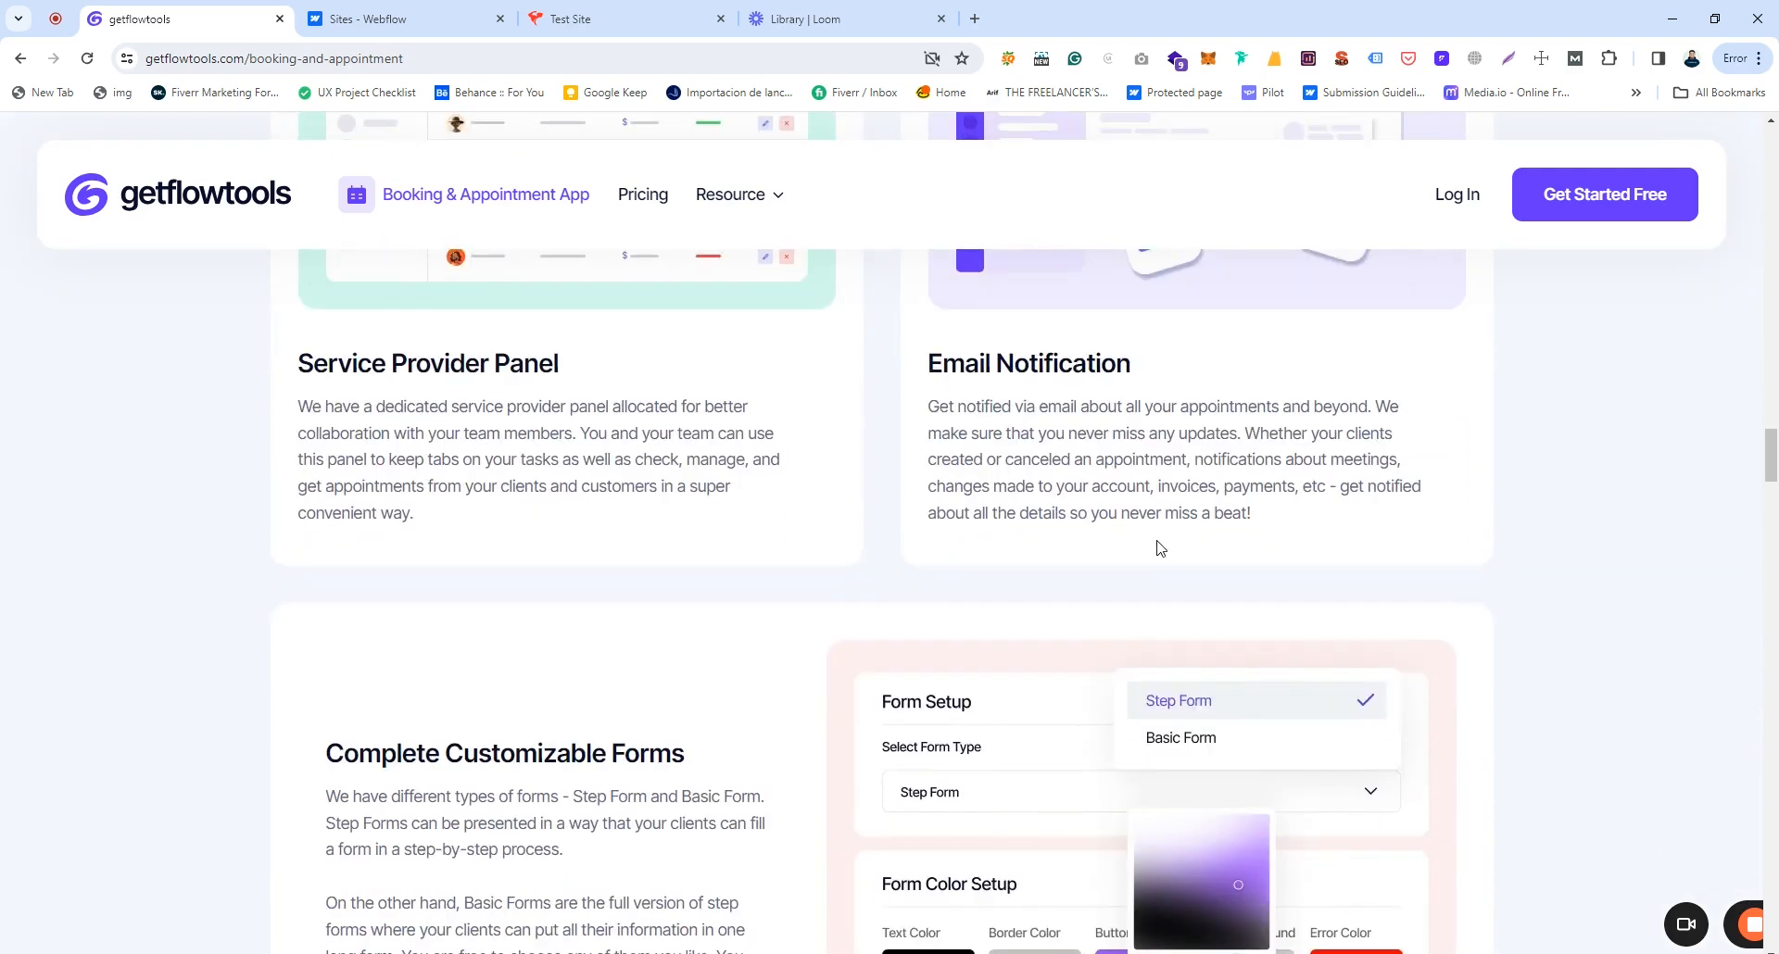
scroll(1160, 548, "down", 3)
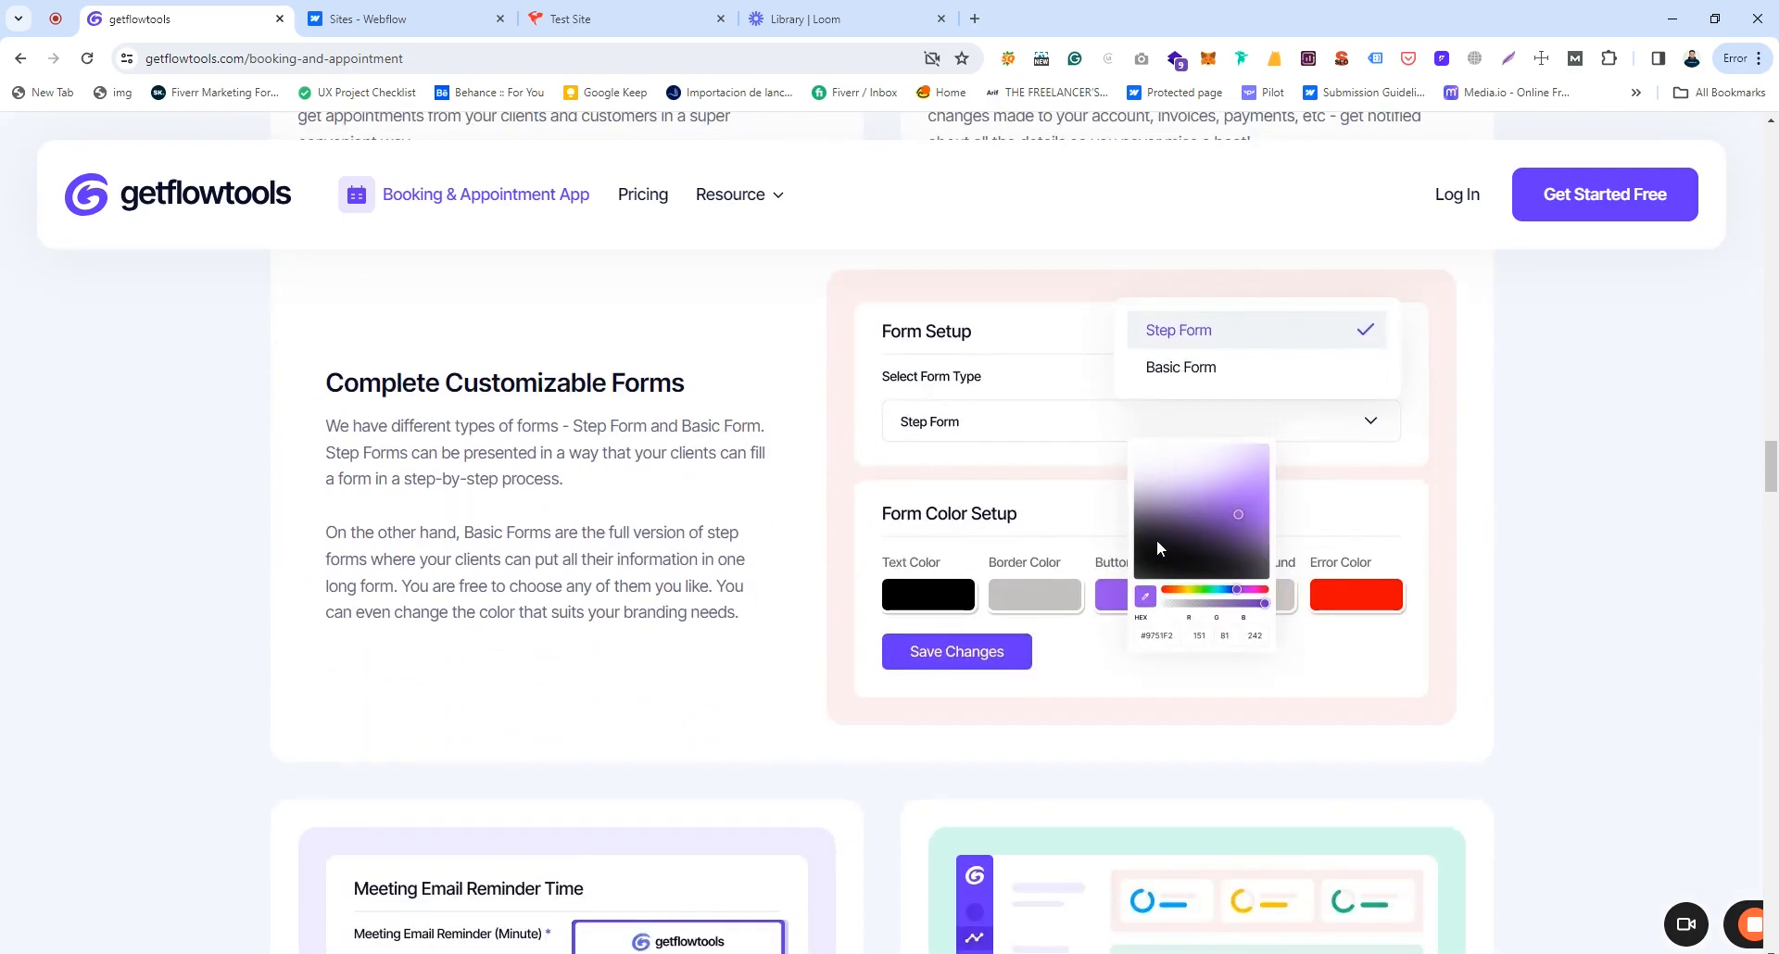
scroll(1156, 539, "up", 15)
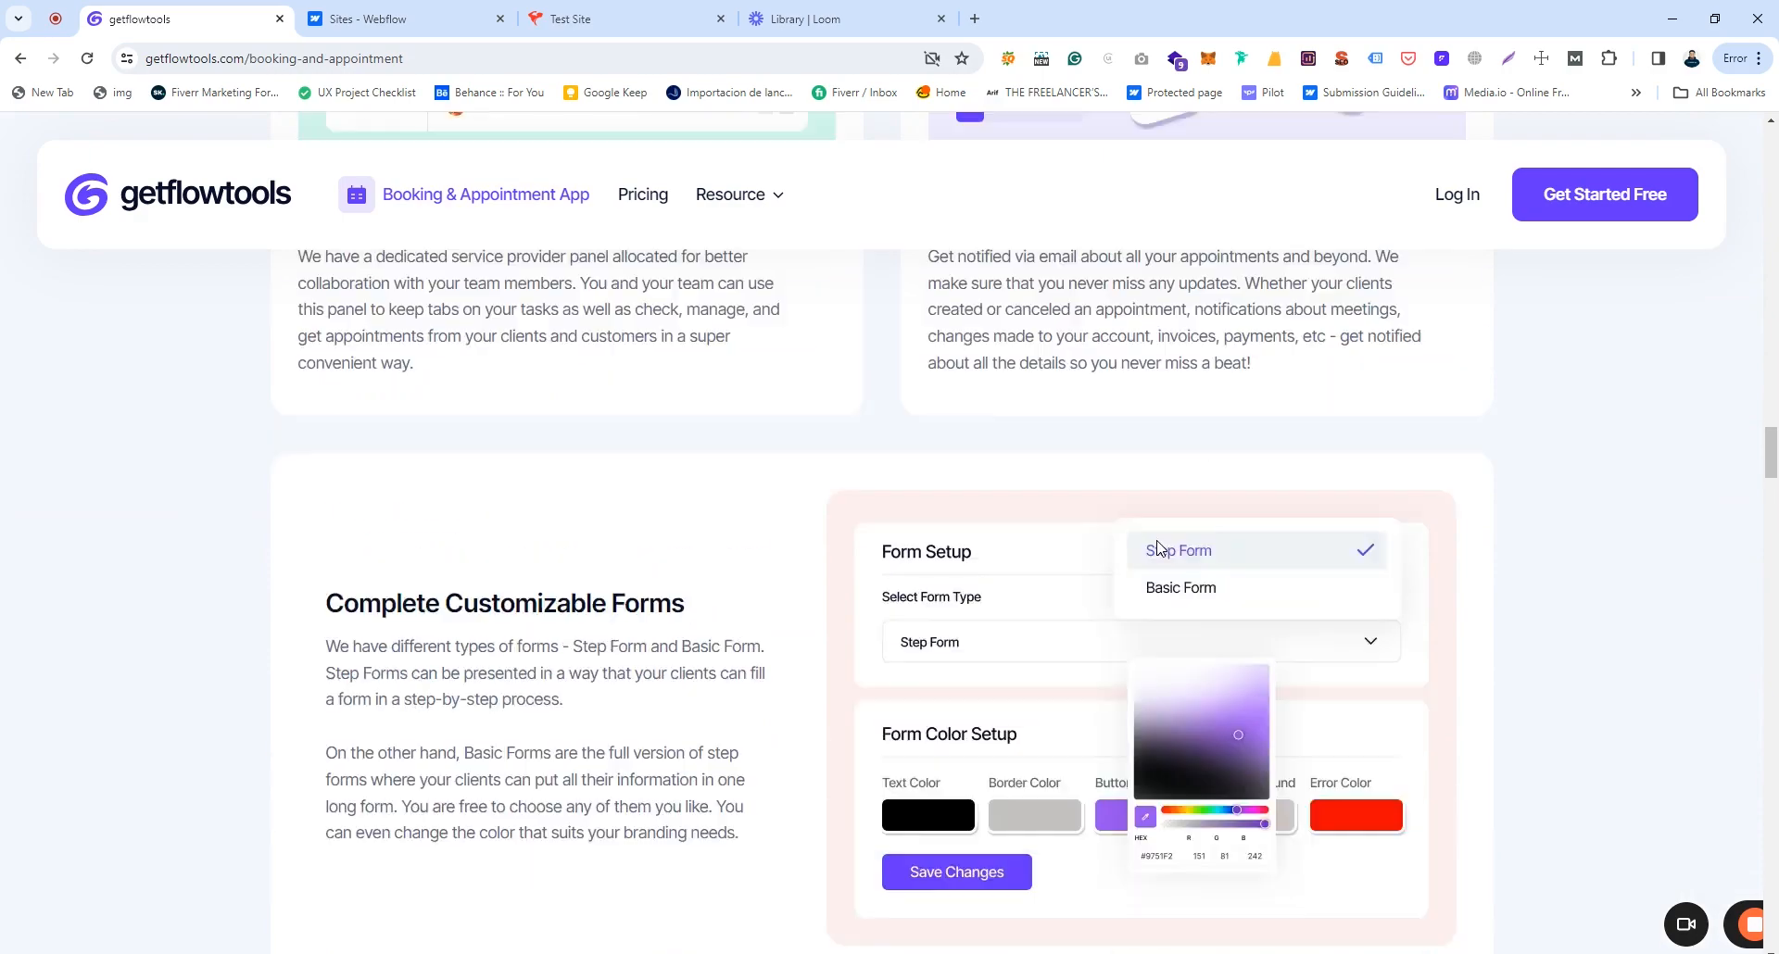
scroll(1160, 548, "up", 6)
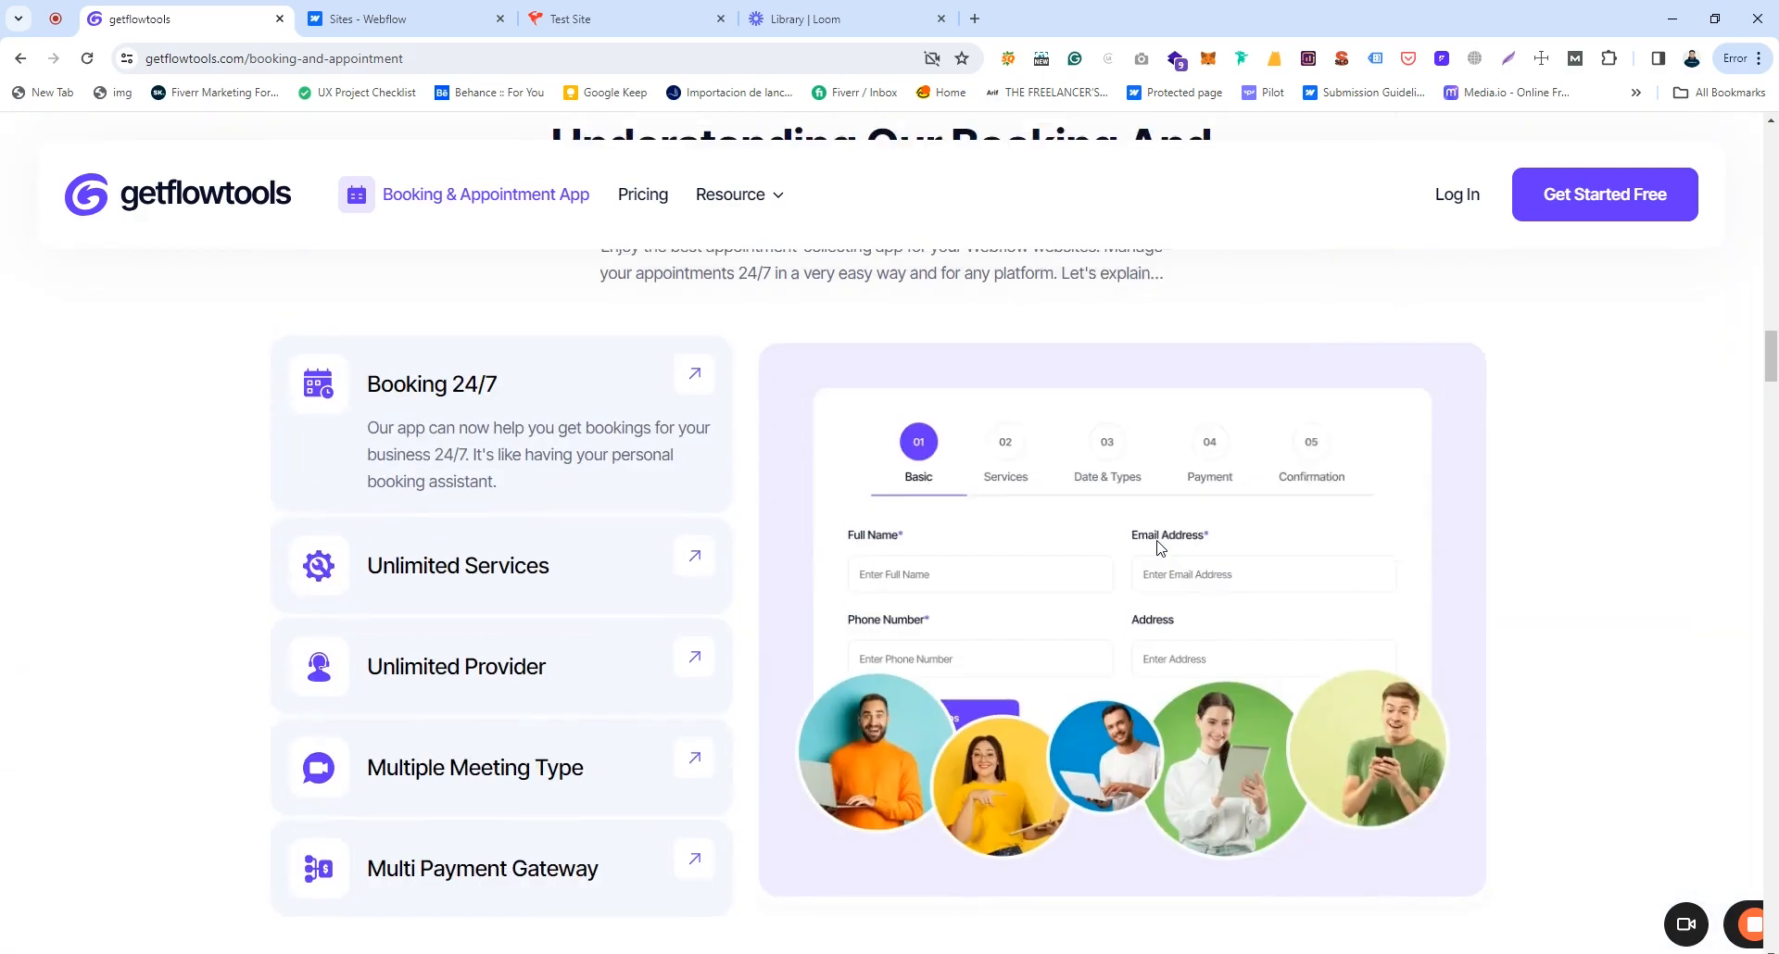
left_click(1457, 197)
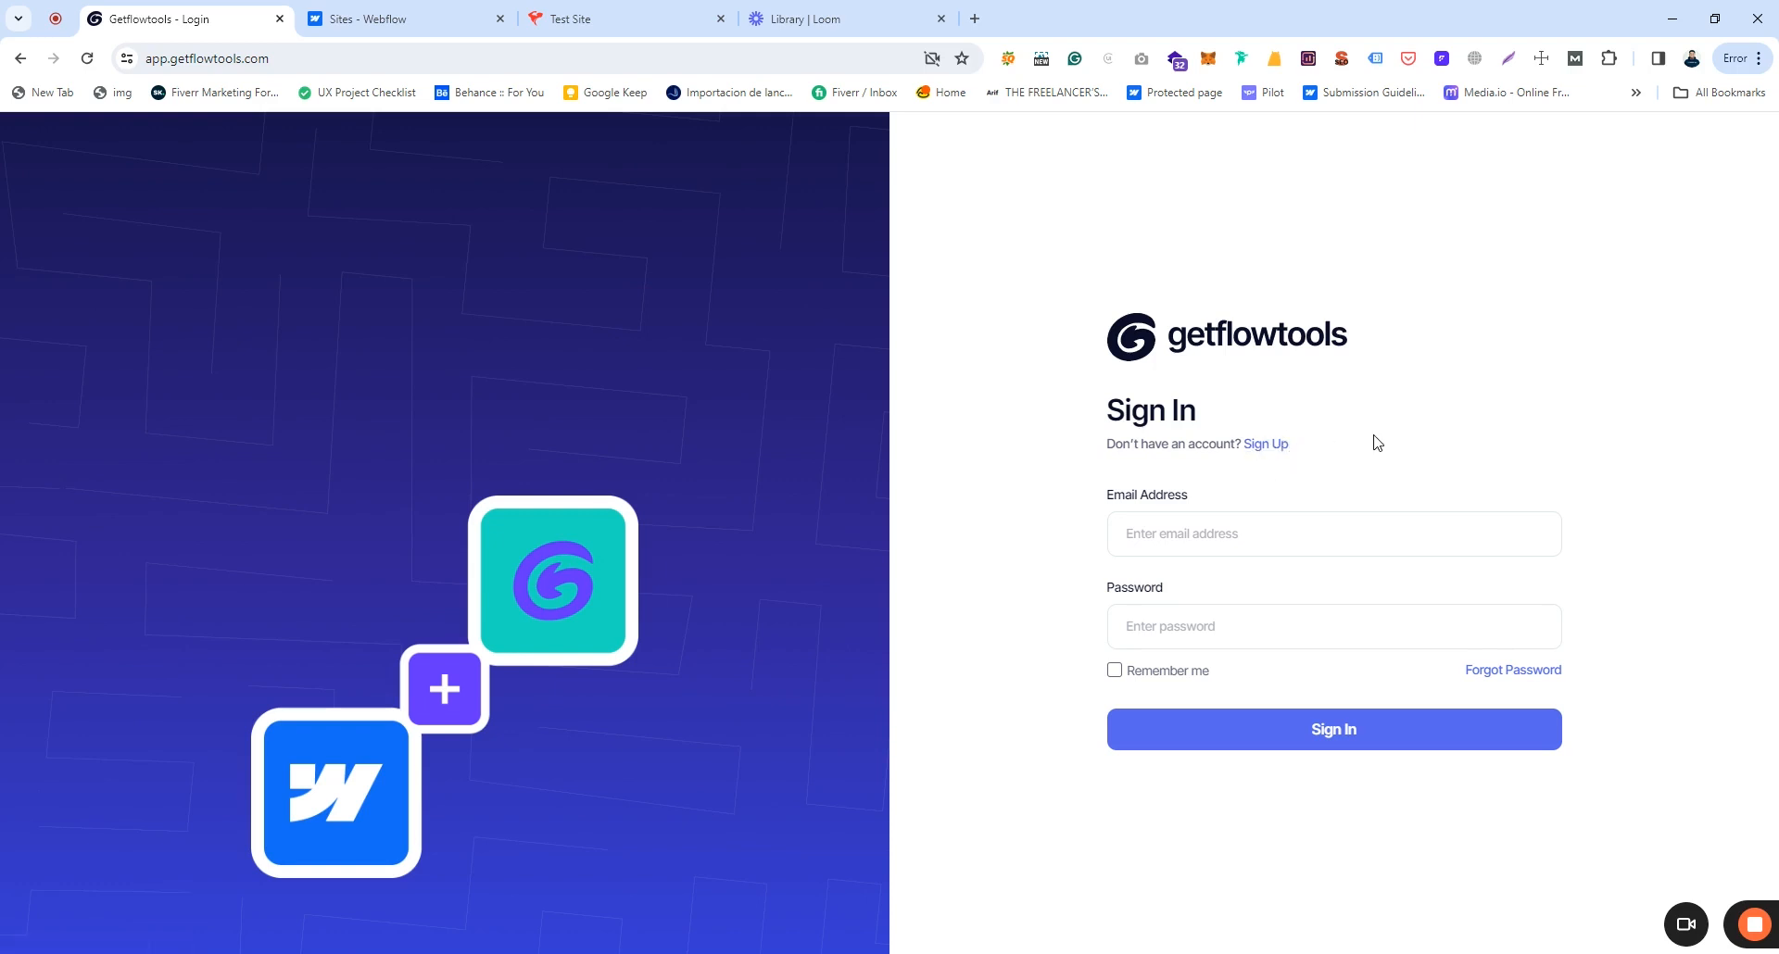
Step: Sign in with the saved account e-mail and password, with Remember me ticked
left_click(1208, 537)
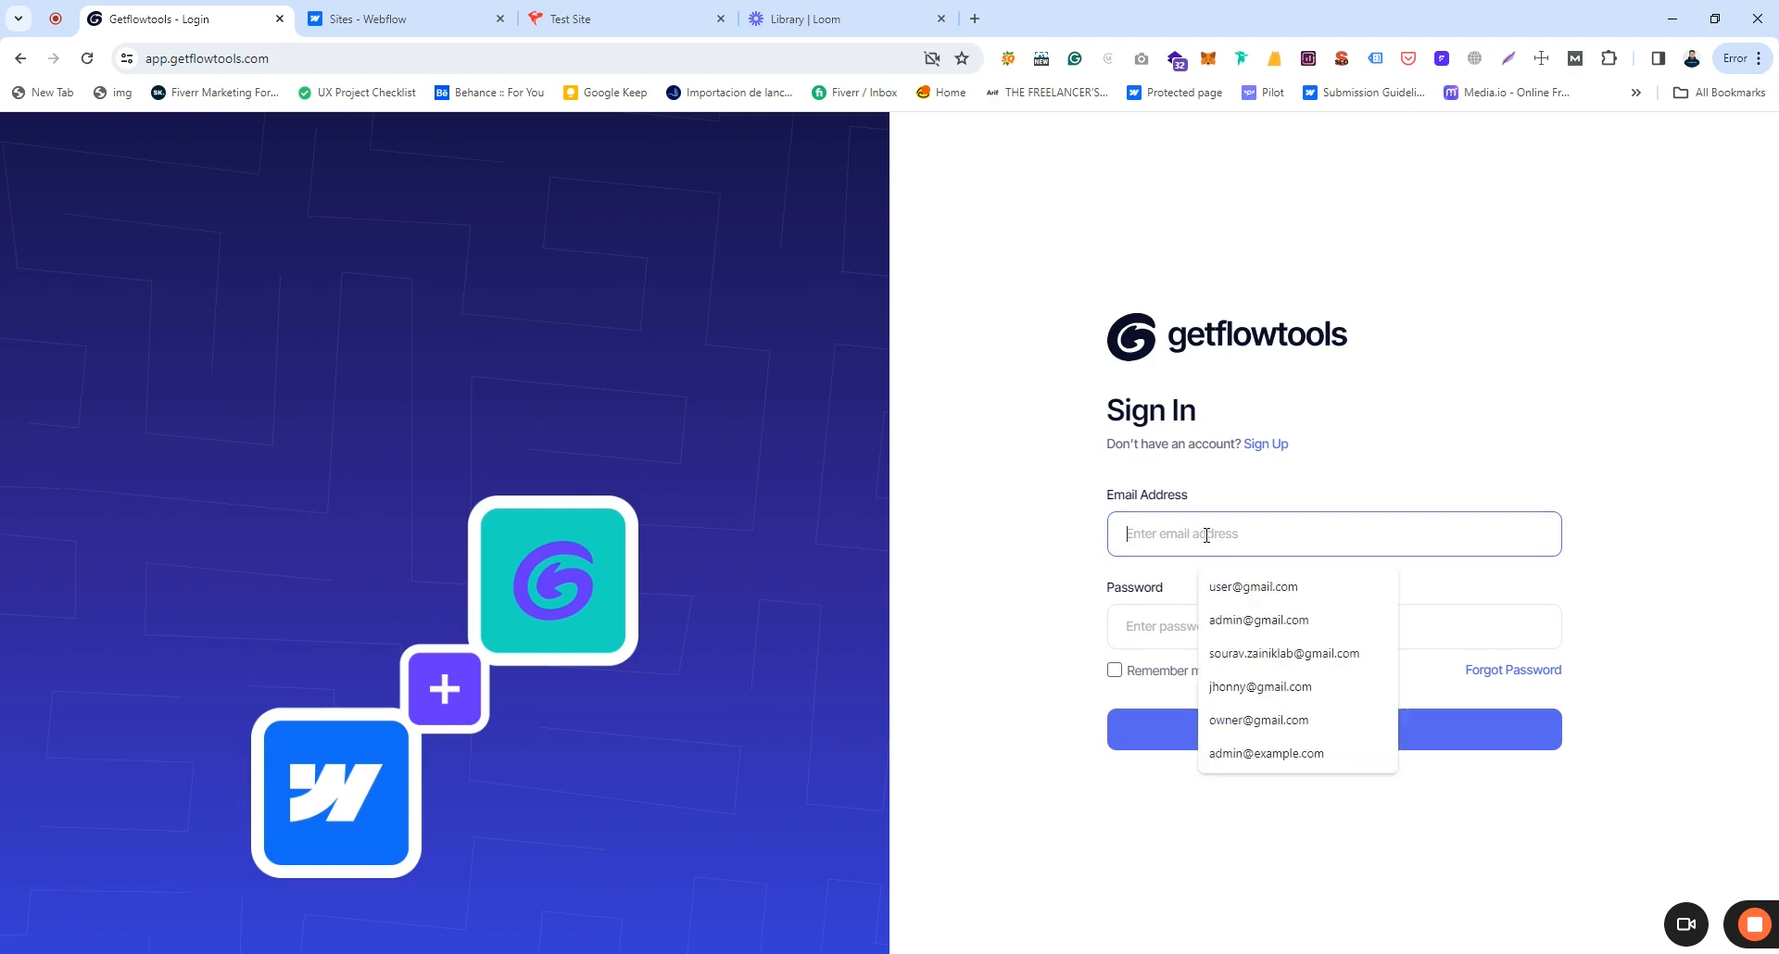
left_click(1232, 587)
left_click(1155, 624)
type("•••")
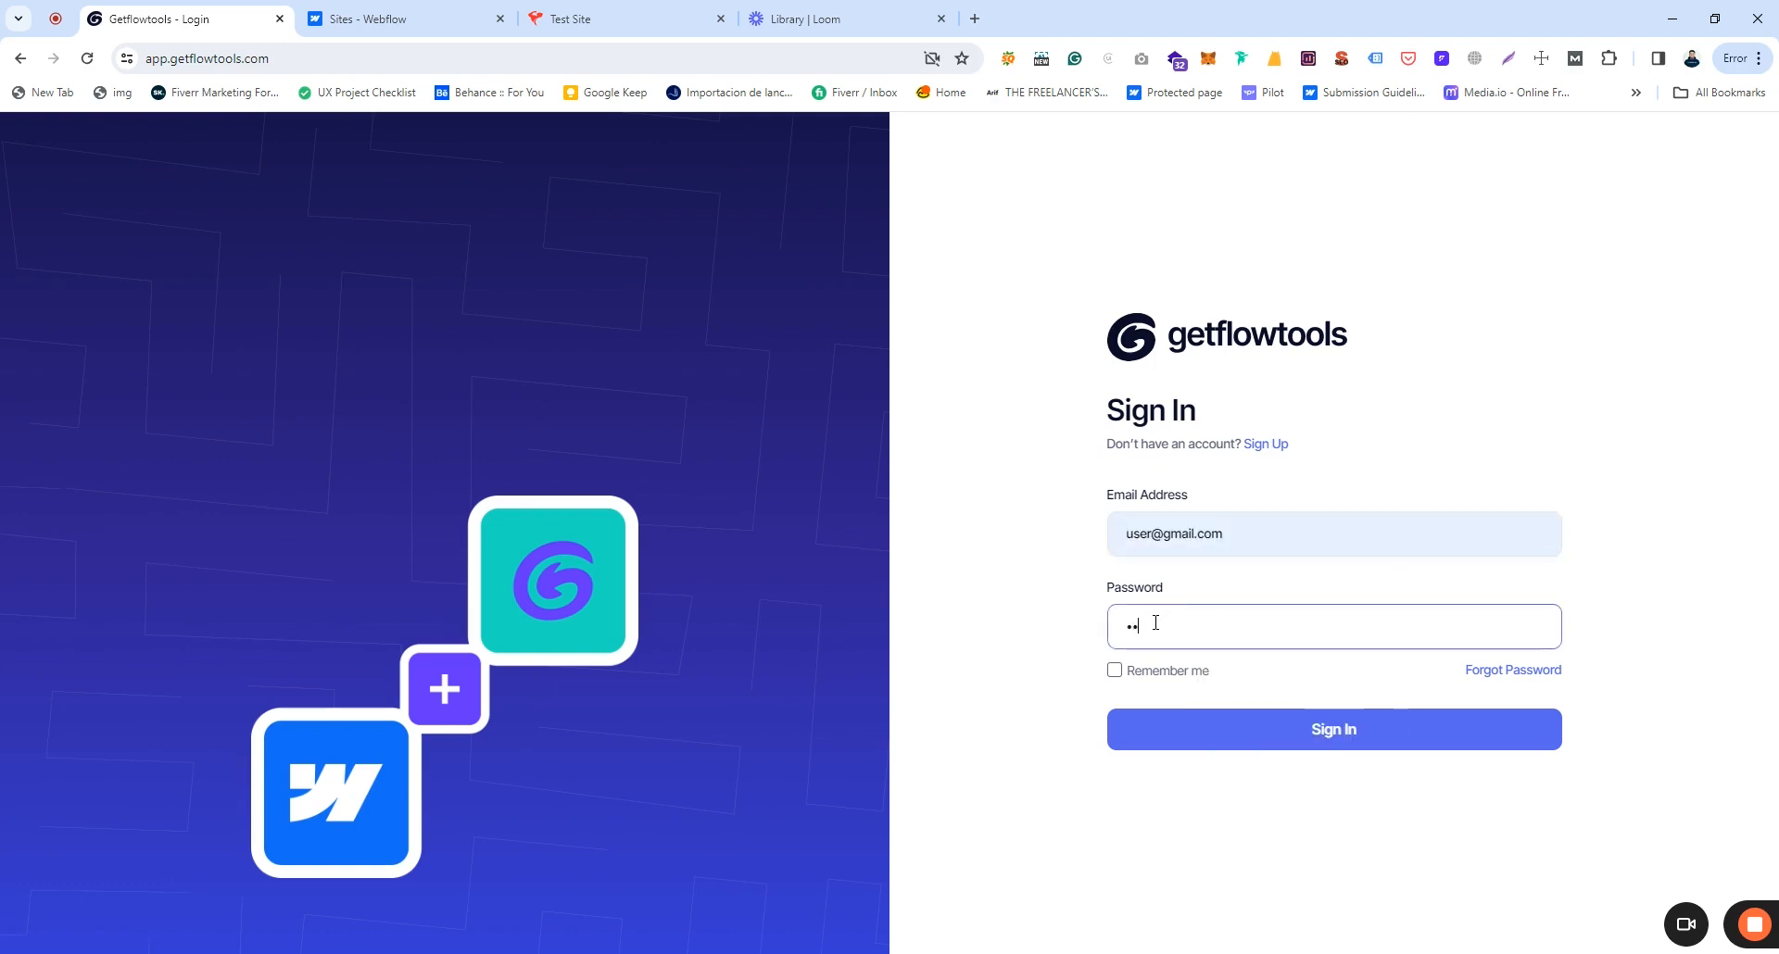
left_click(1158, 669)
left_click(1377, 734)
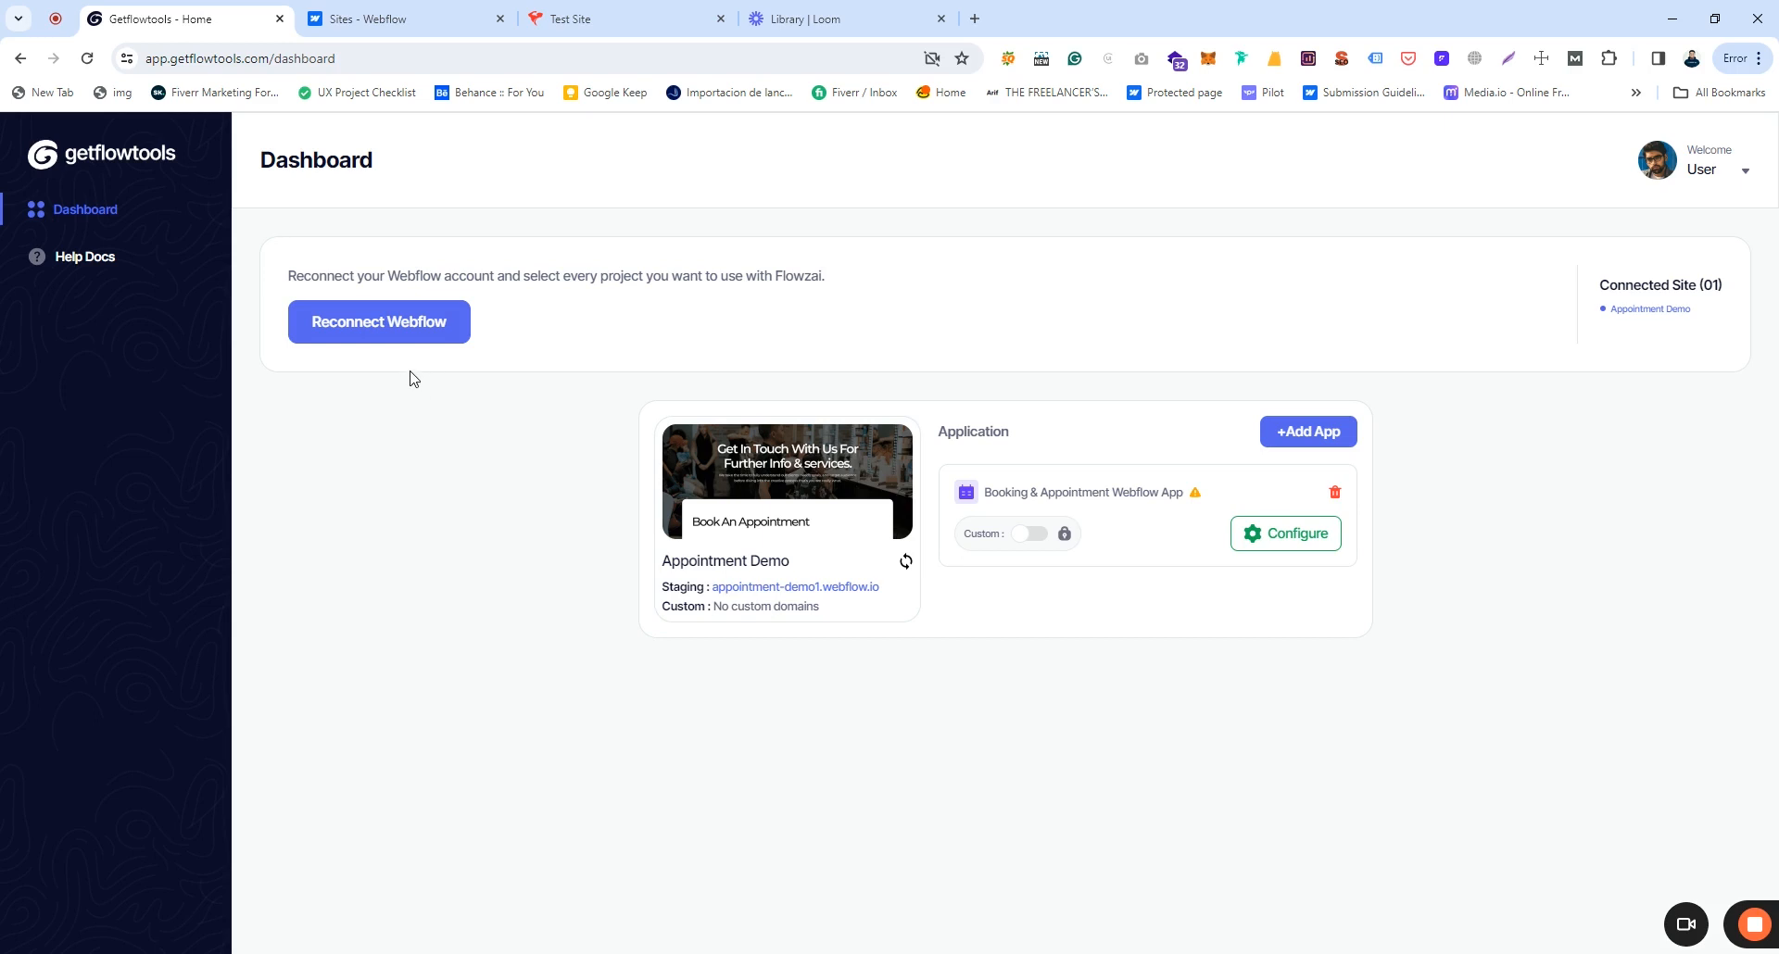
Step: Start reconnecting Webflow and check which Webflow account is signed in
left_click(382, 345)
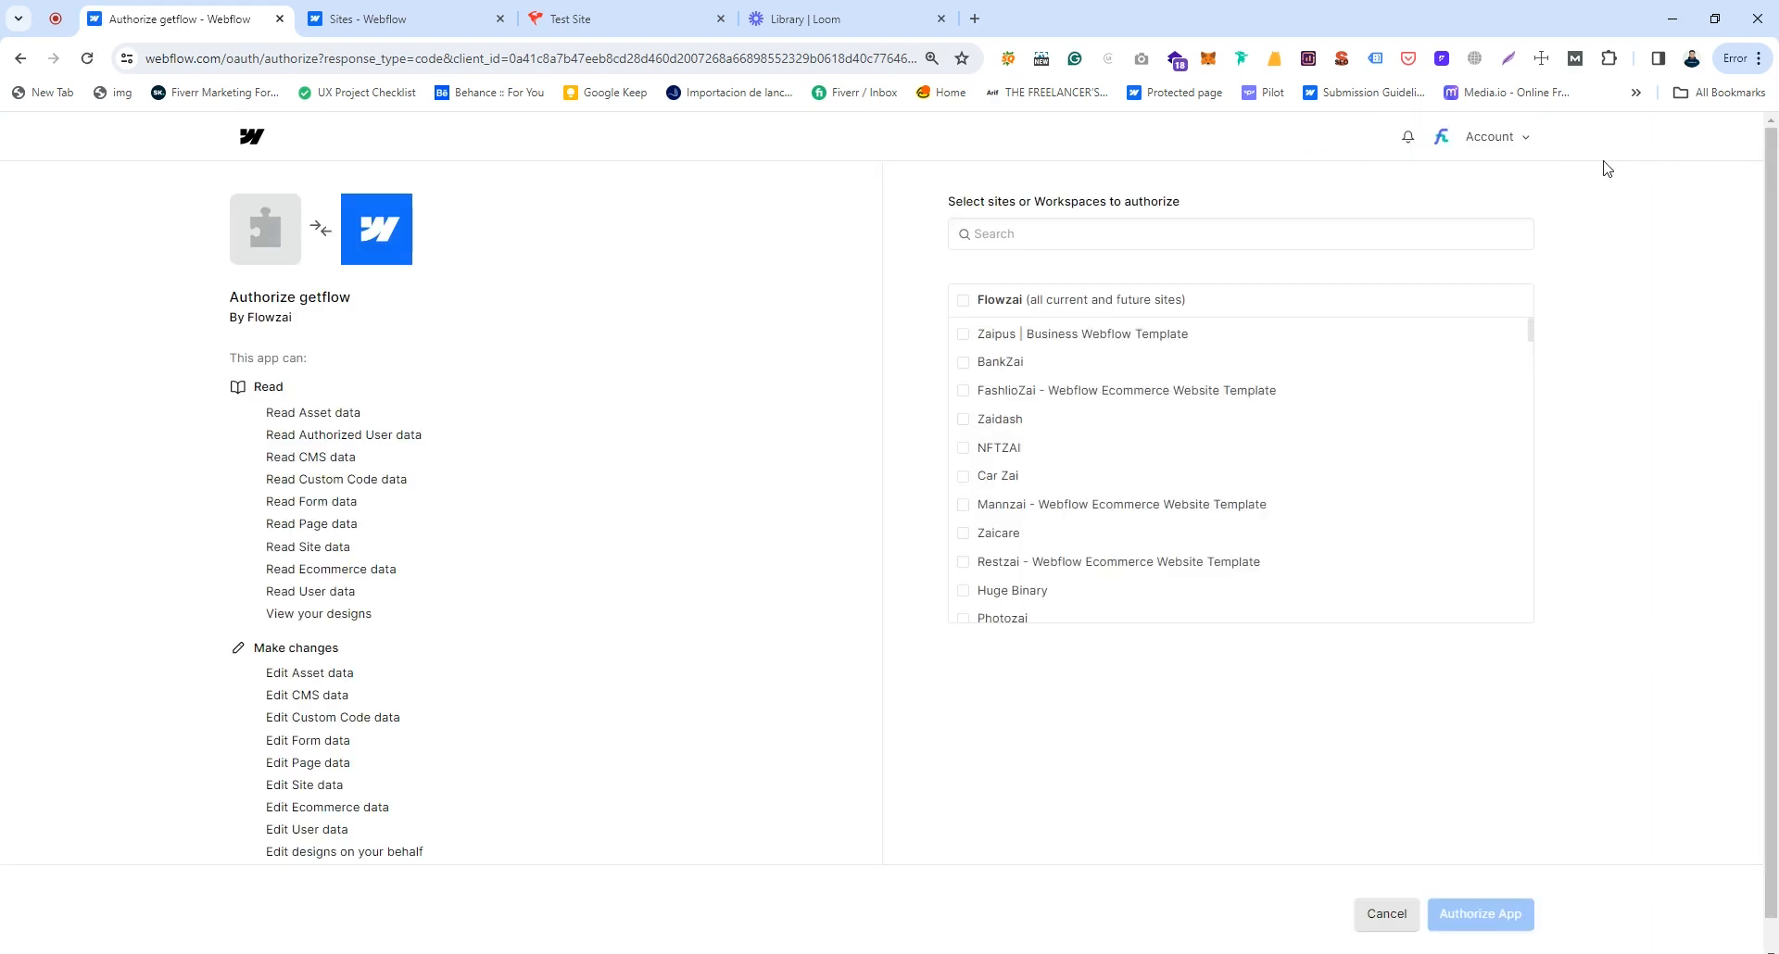
left_click(1514, 142)
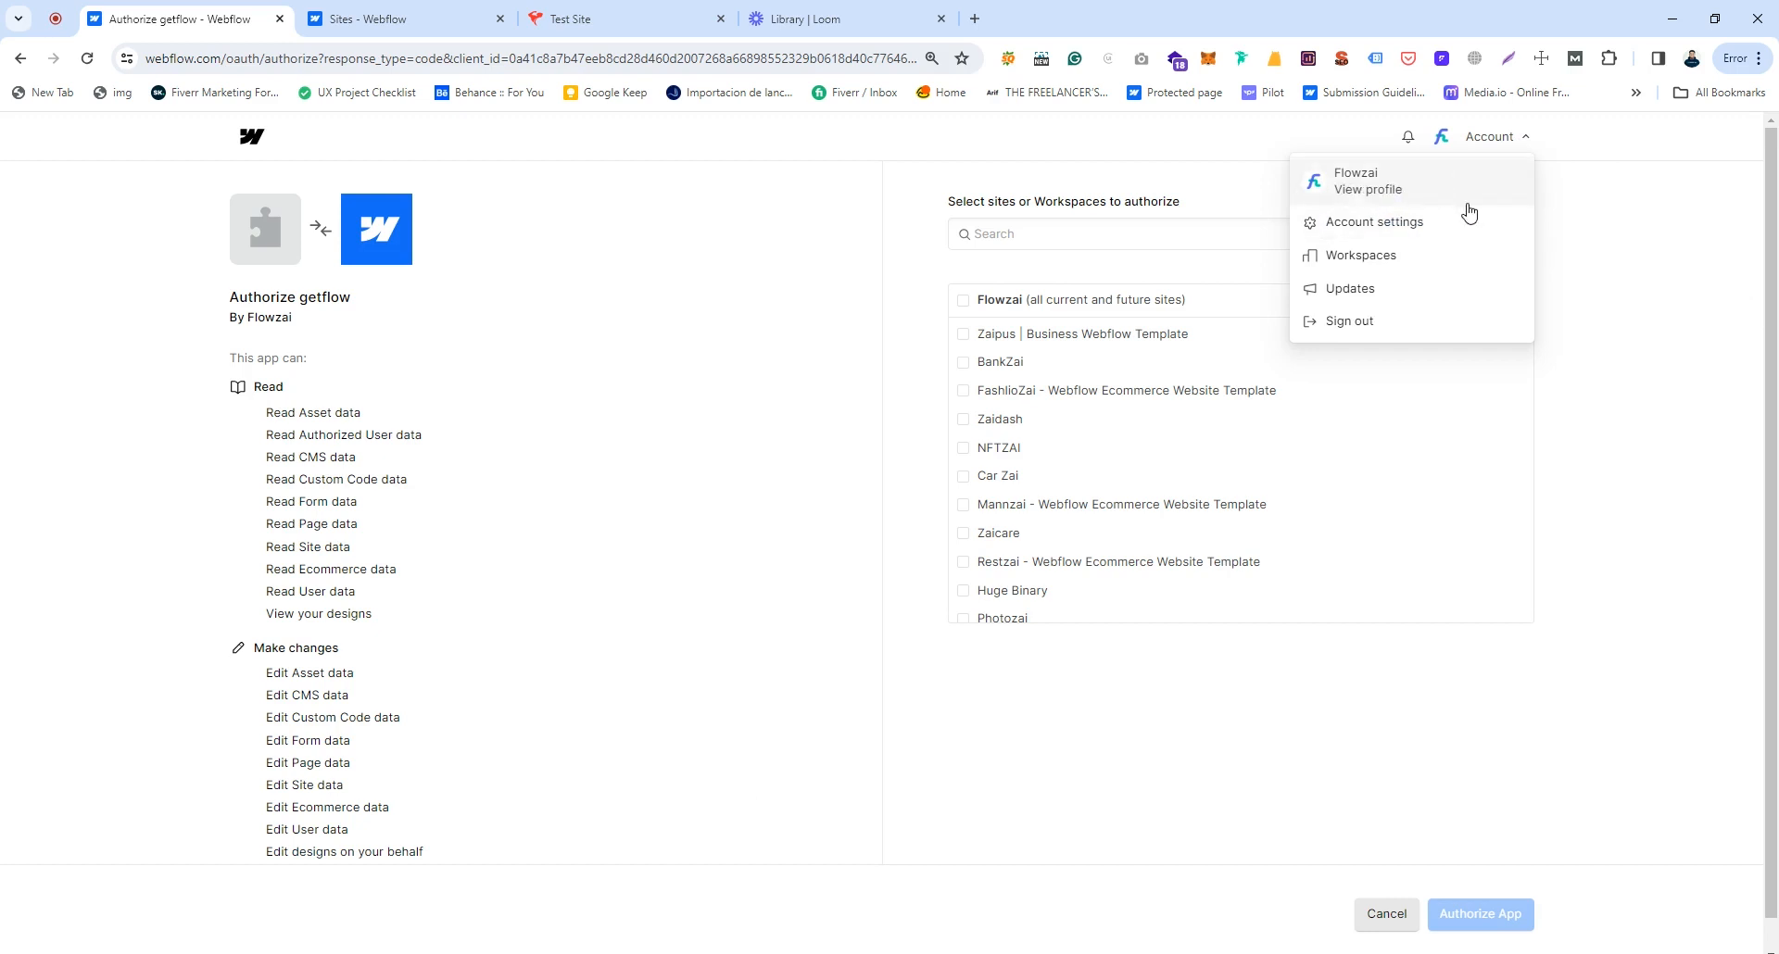
left_click(1649, 294)
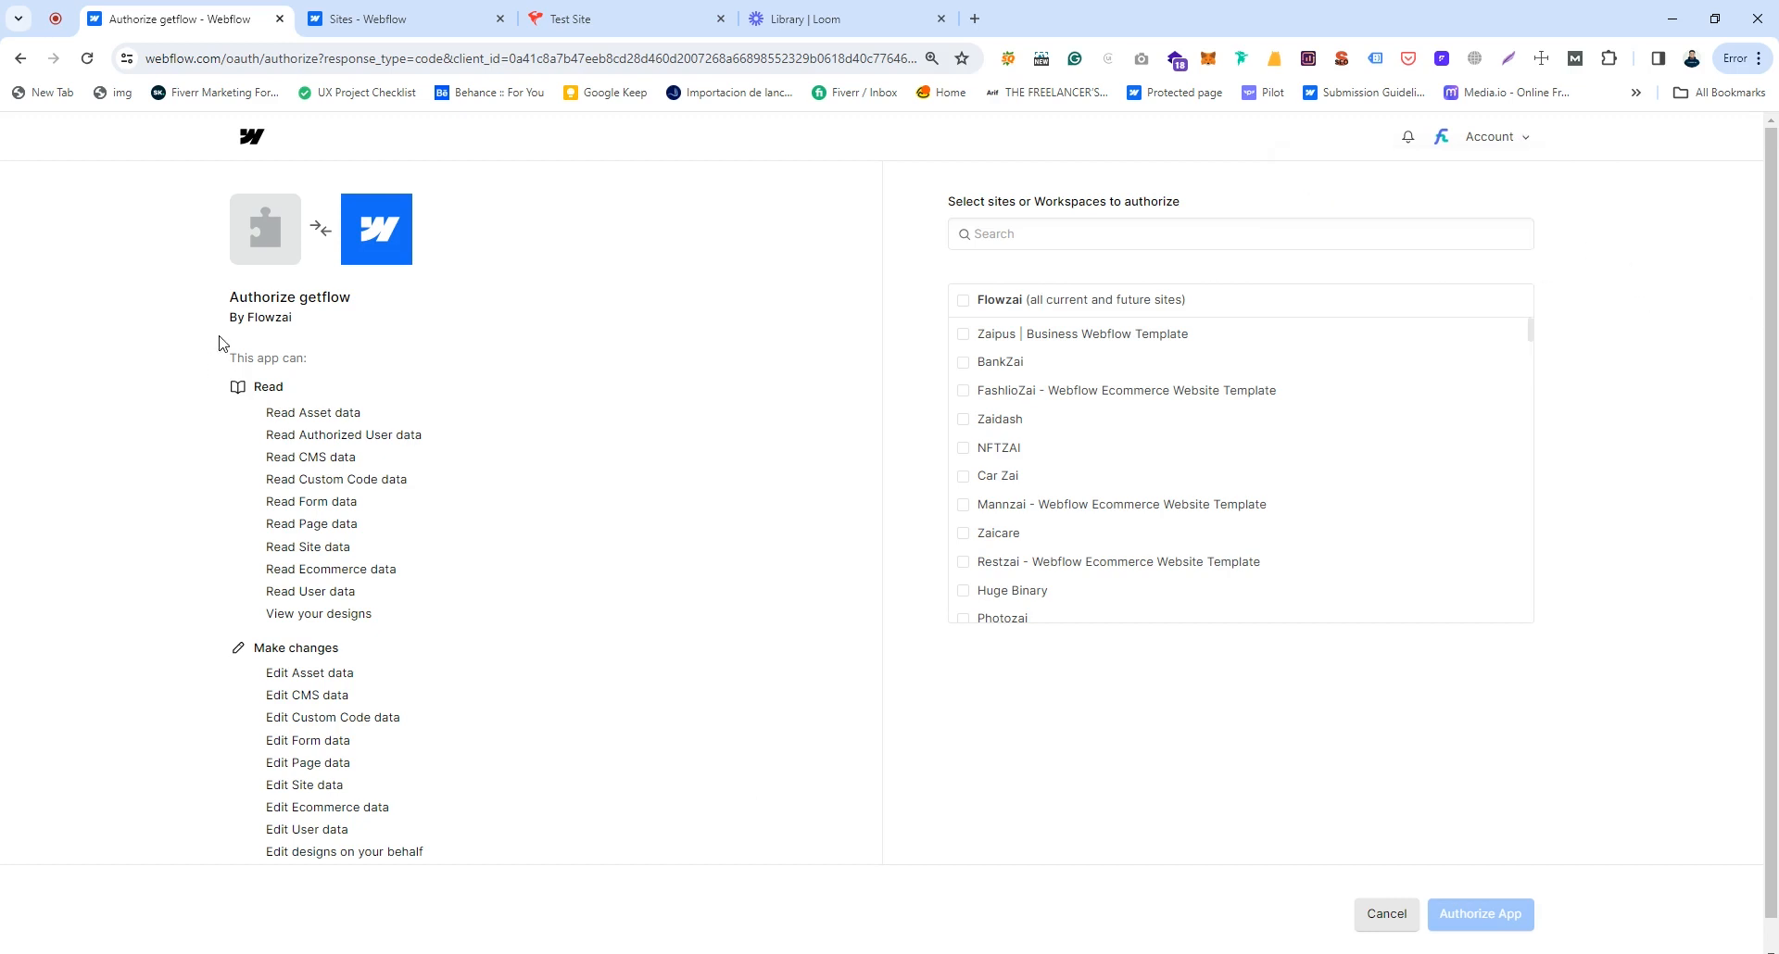
Step: Grant getflow access to Test Site in the sites list and authorize the app
scroll(1044, 401, "down", 10)
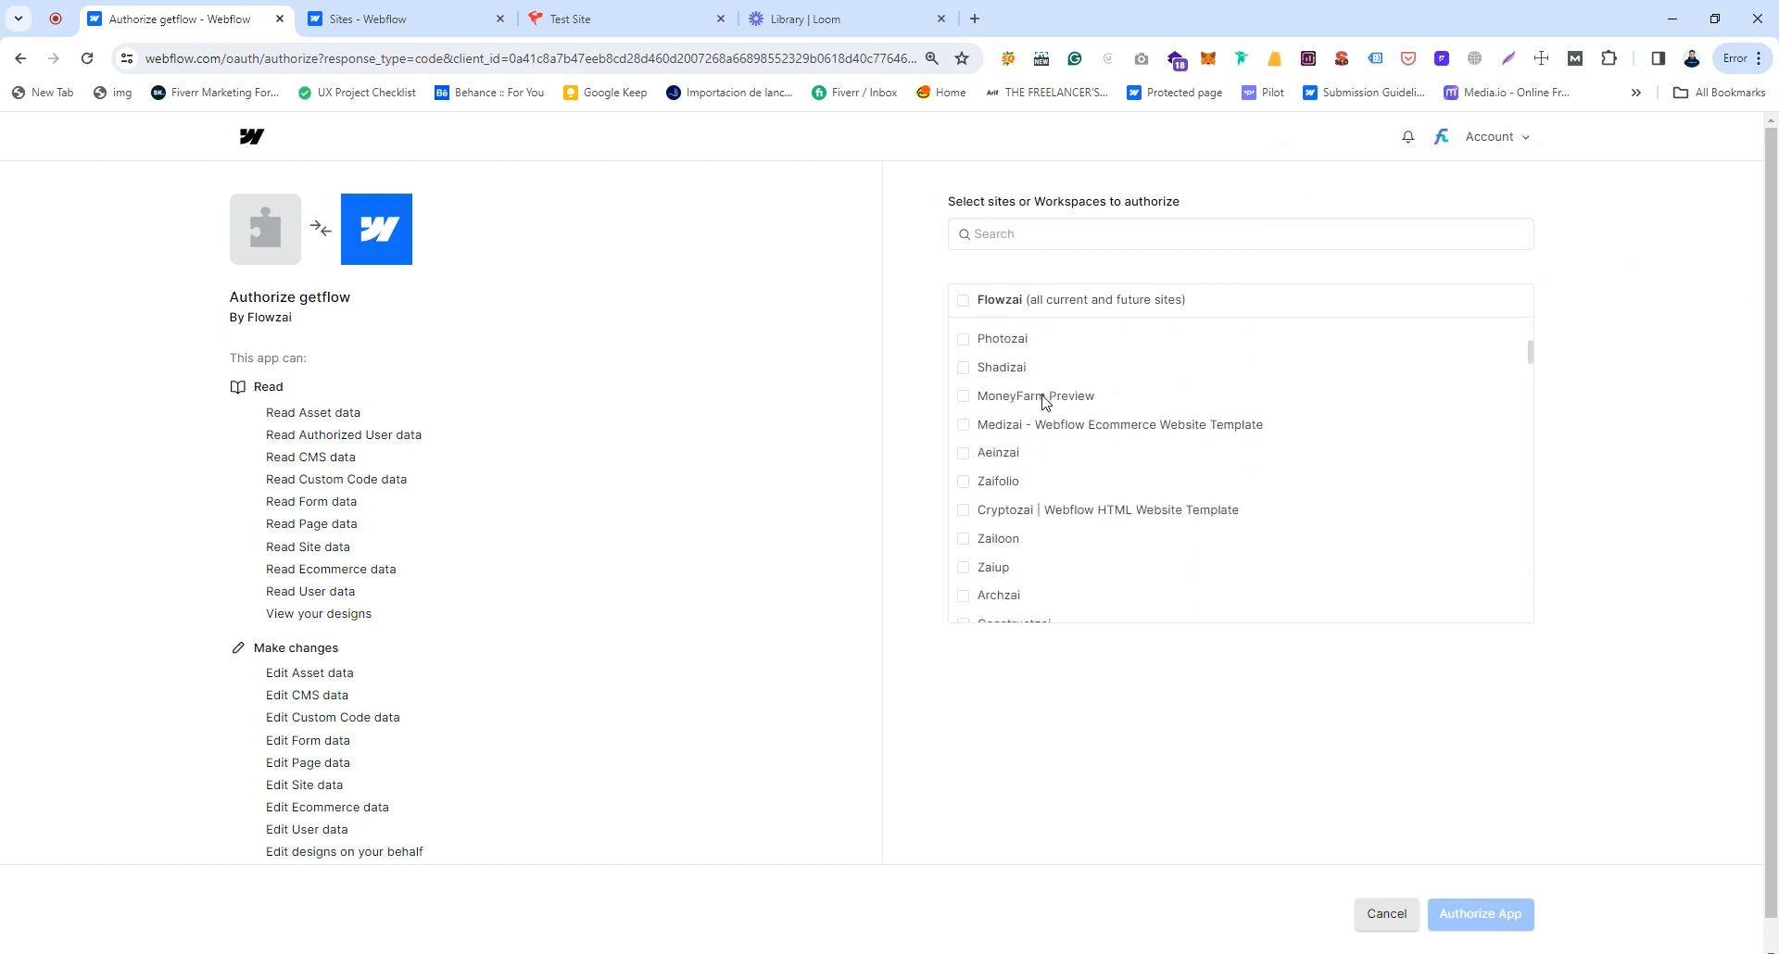
scroll(1043, 401, "down", 8)
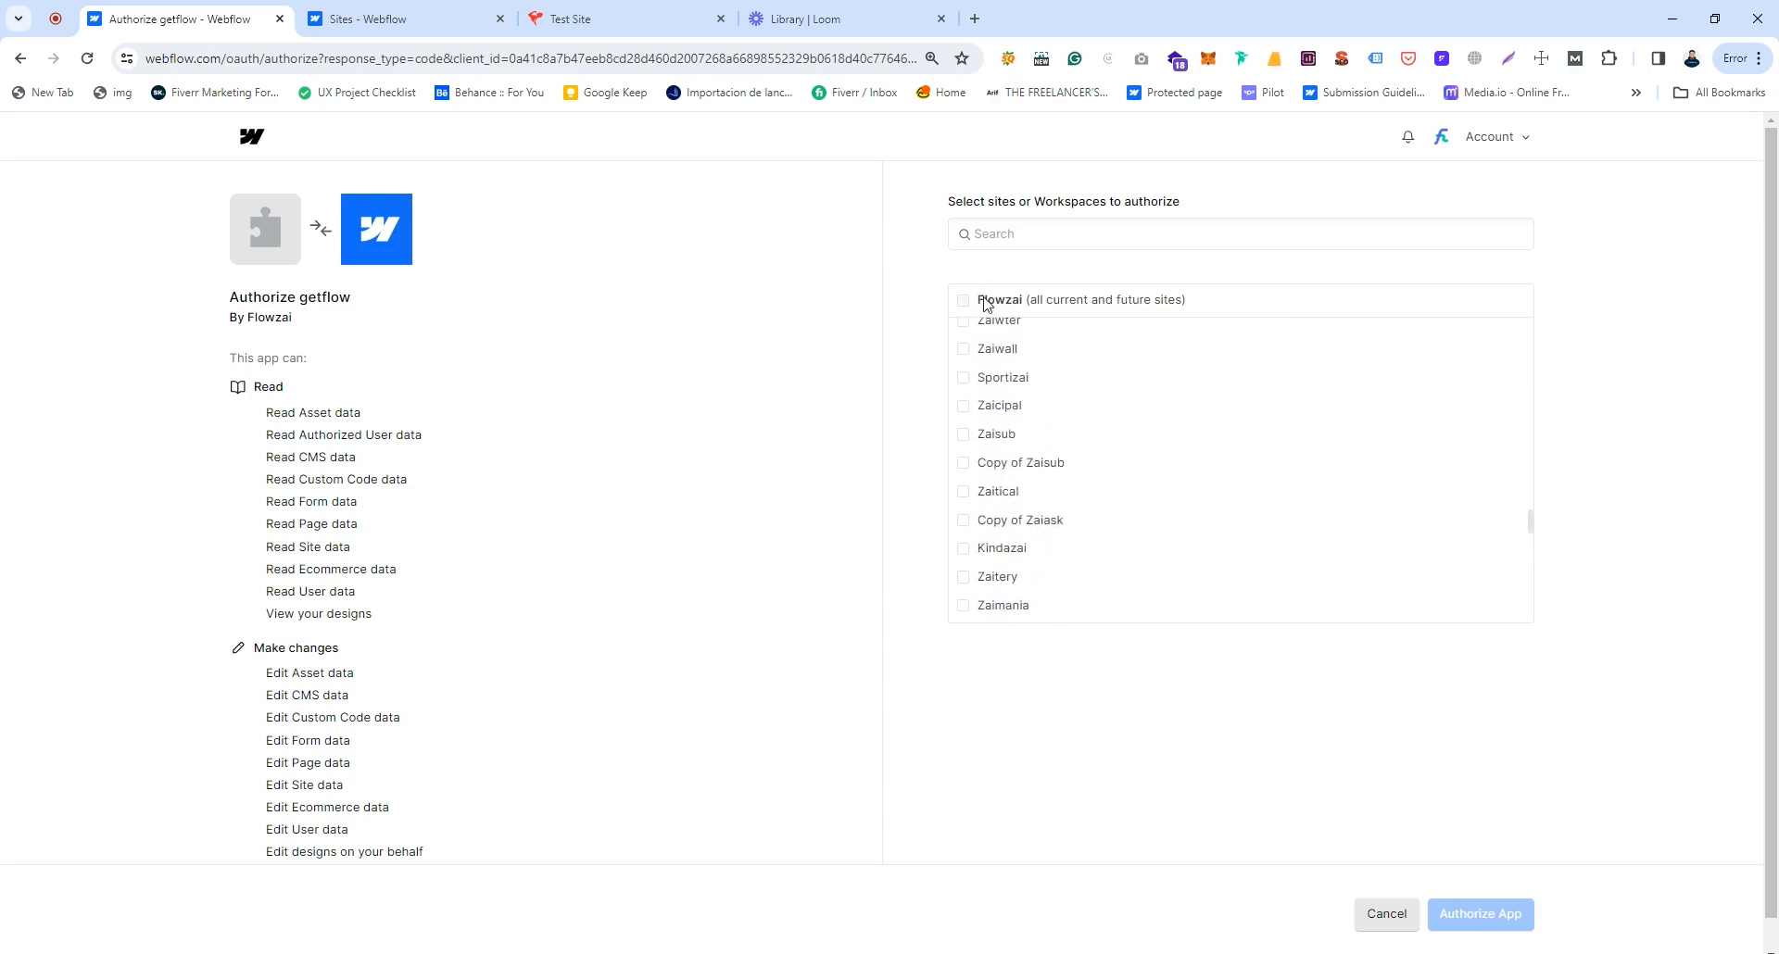
scroll(1165, 493, "up", 4)
scroll(1169, 496, "up", 3)
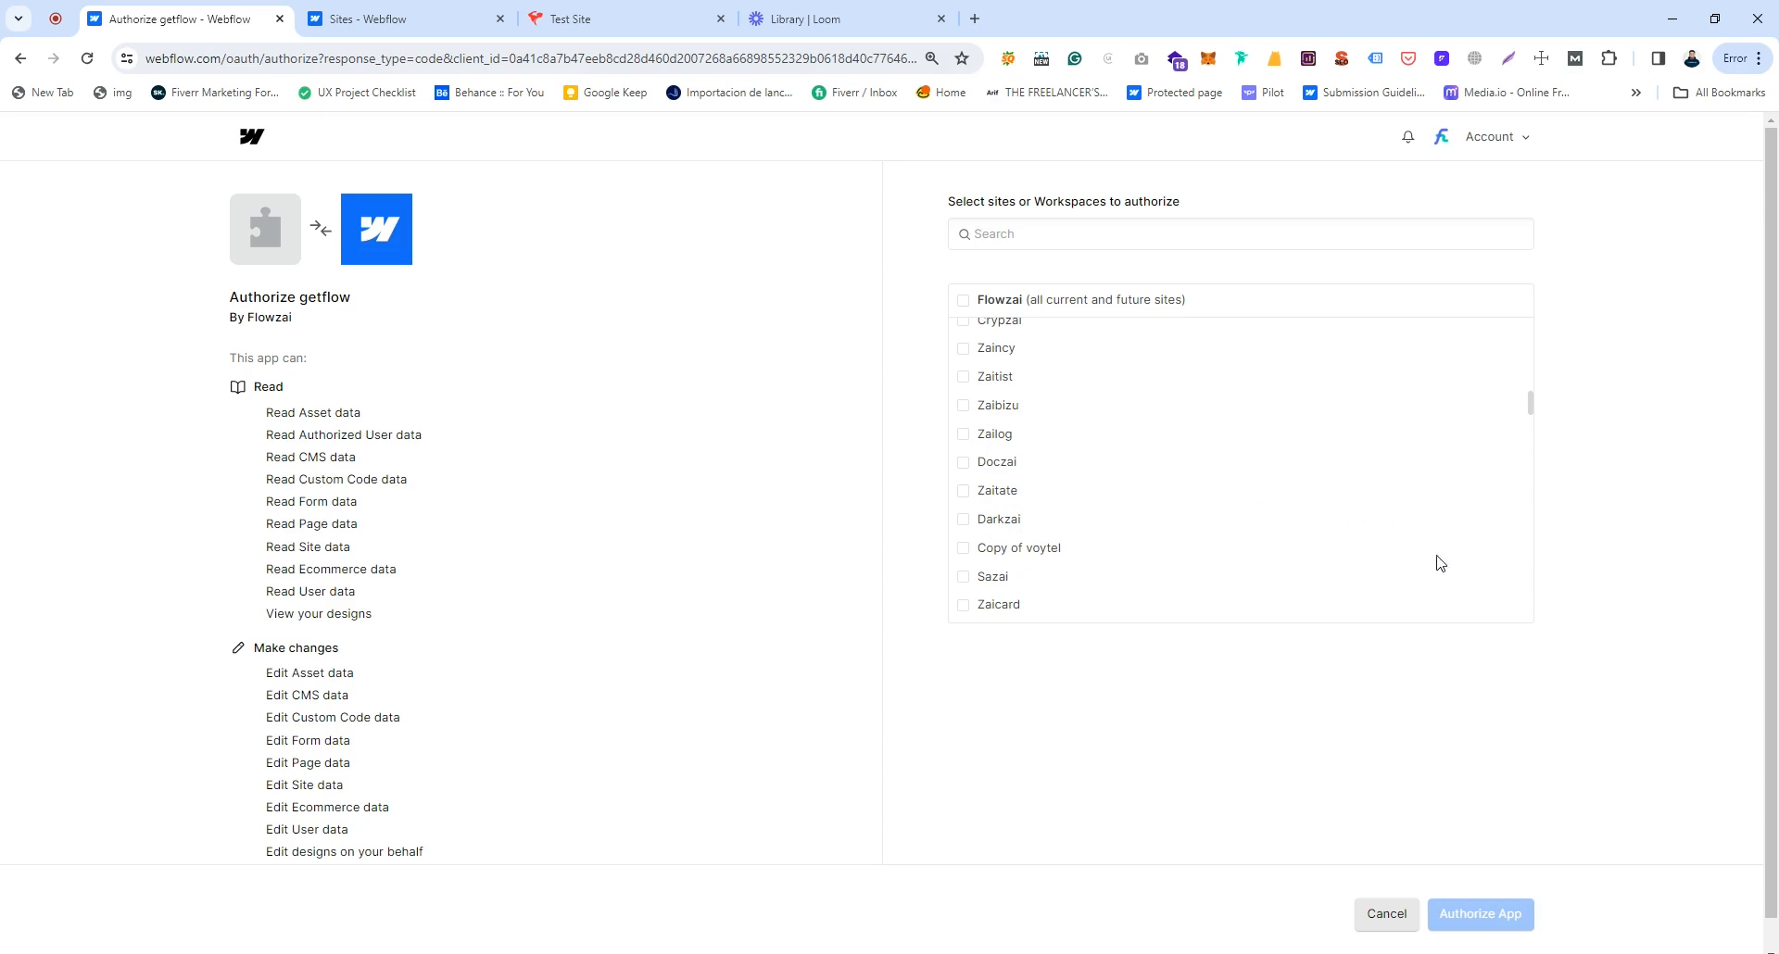
scroll(1041, 521, "down", 5)
scroll(1040, 521, "down", 10)
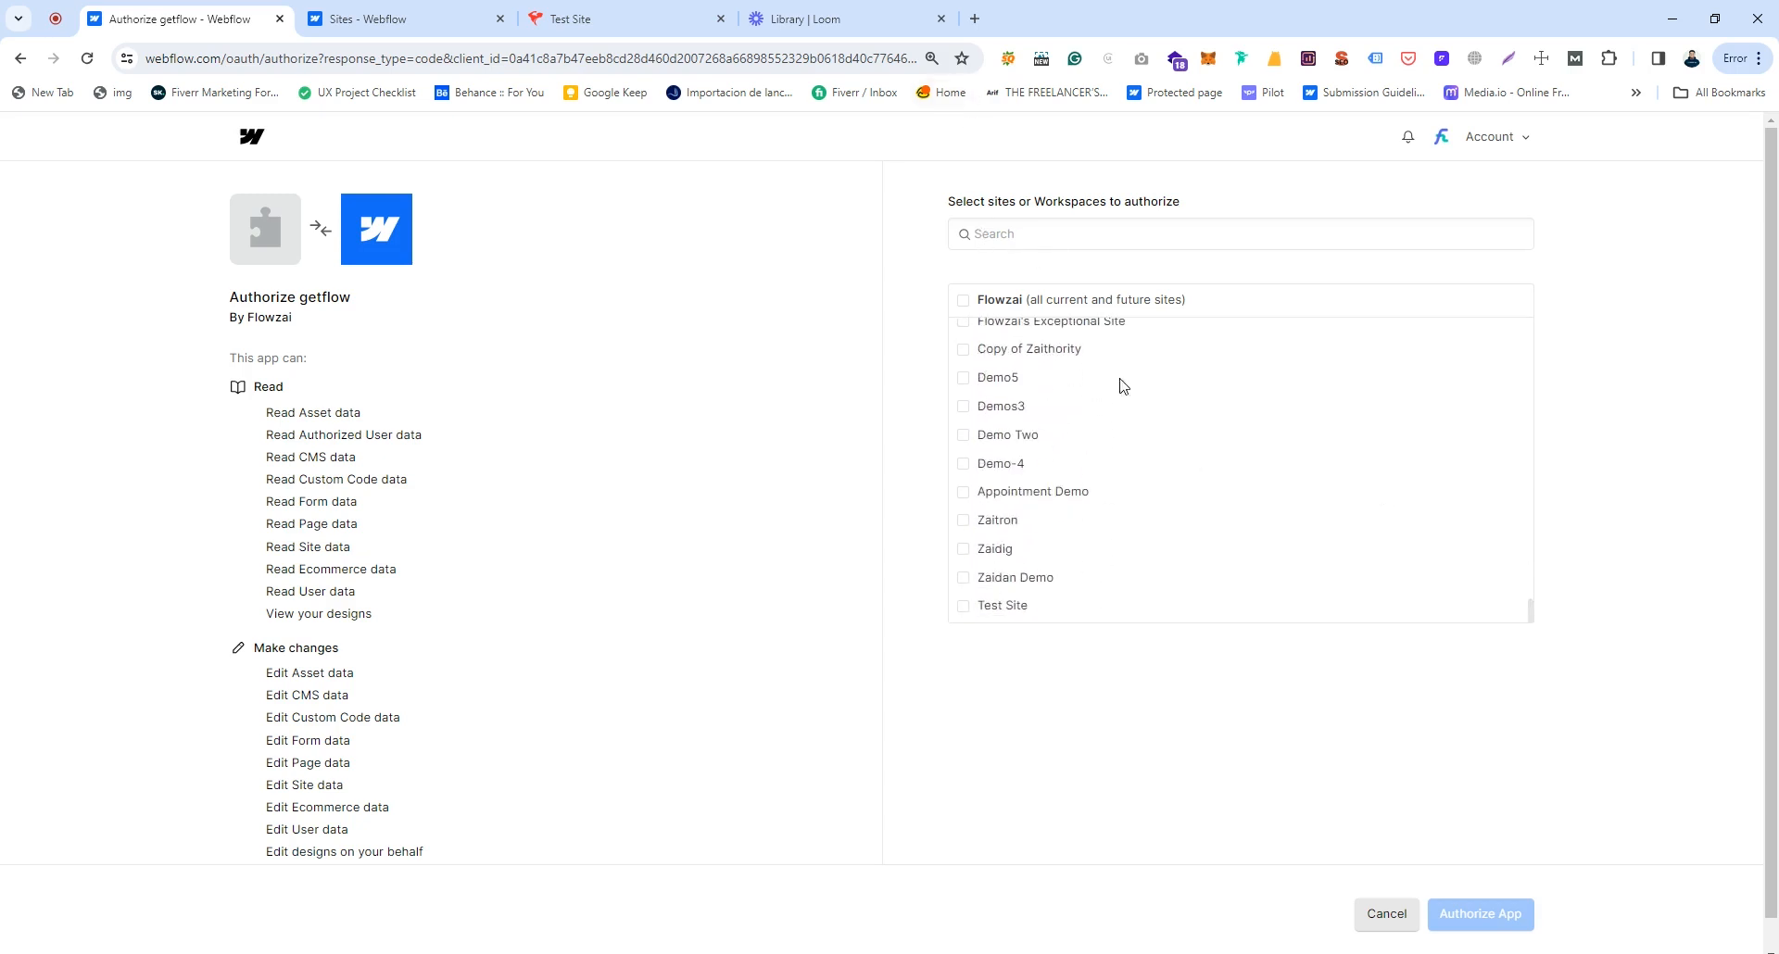
left_click(963, 608)
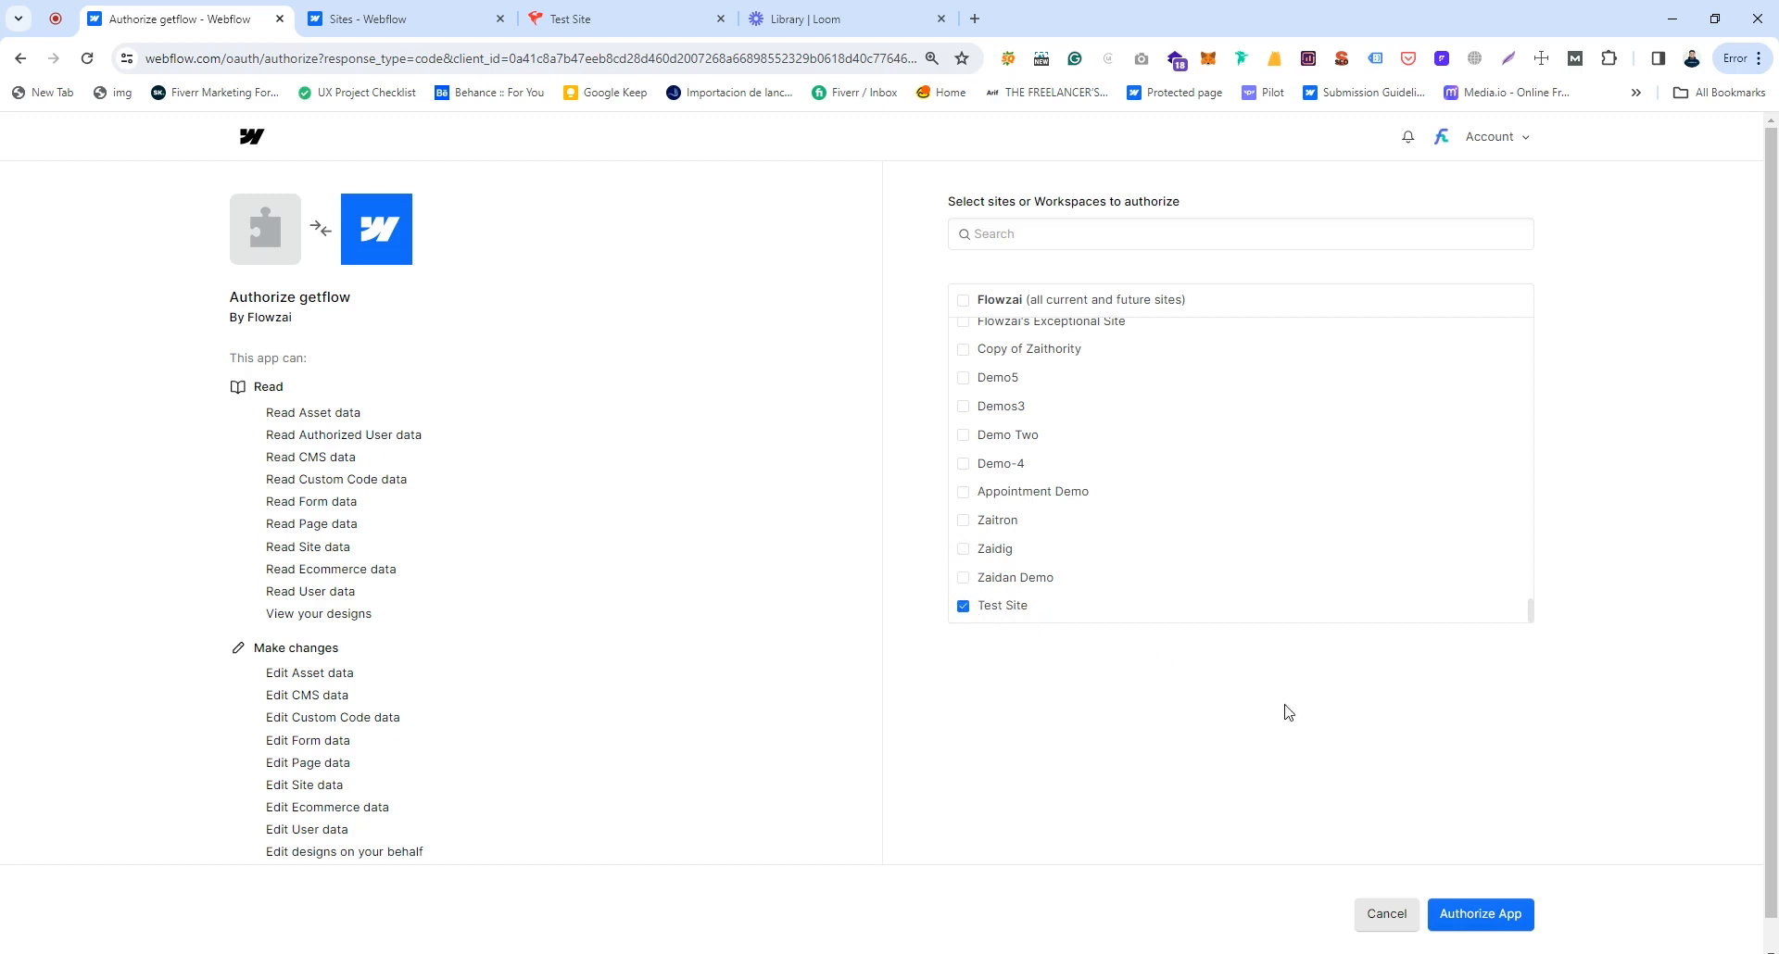
left_click(1482, 922)
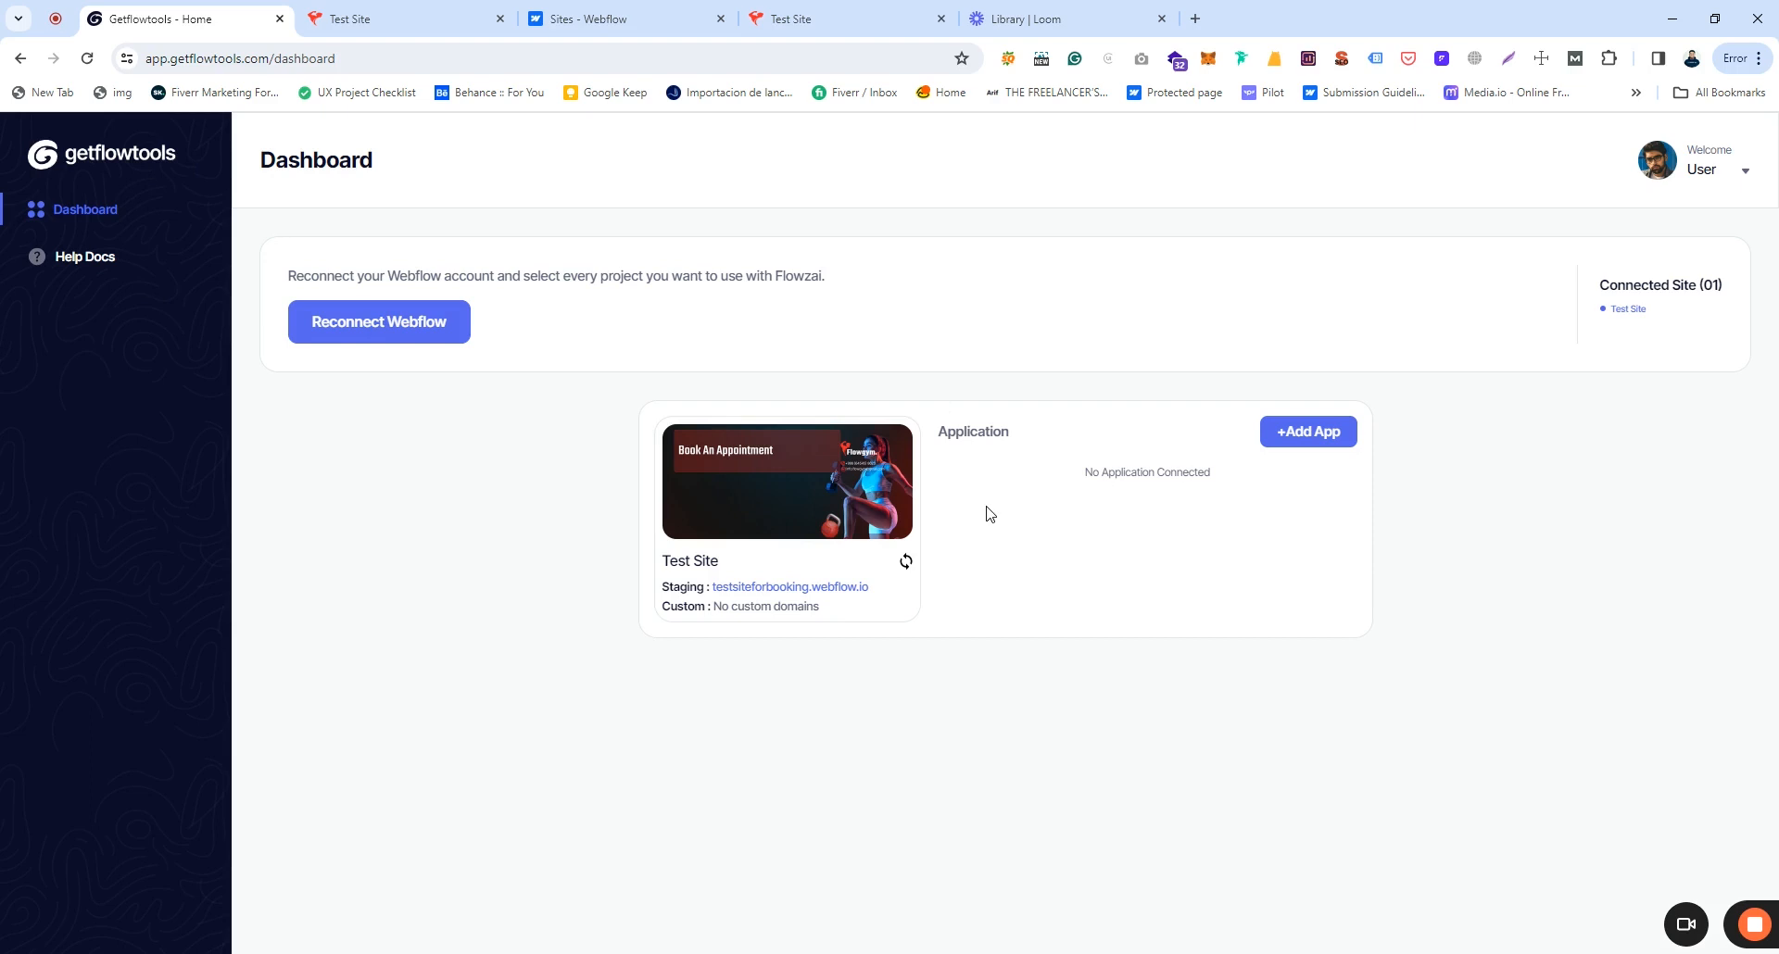
Step: Open the testsiteforbooking.webflow.io staging link in a new browser tab
right_click(814, 585)
left_click(861, 599)
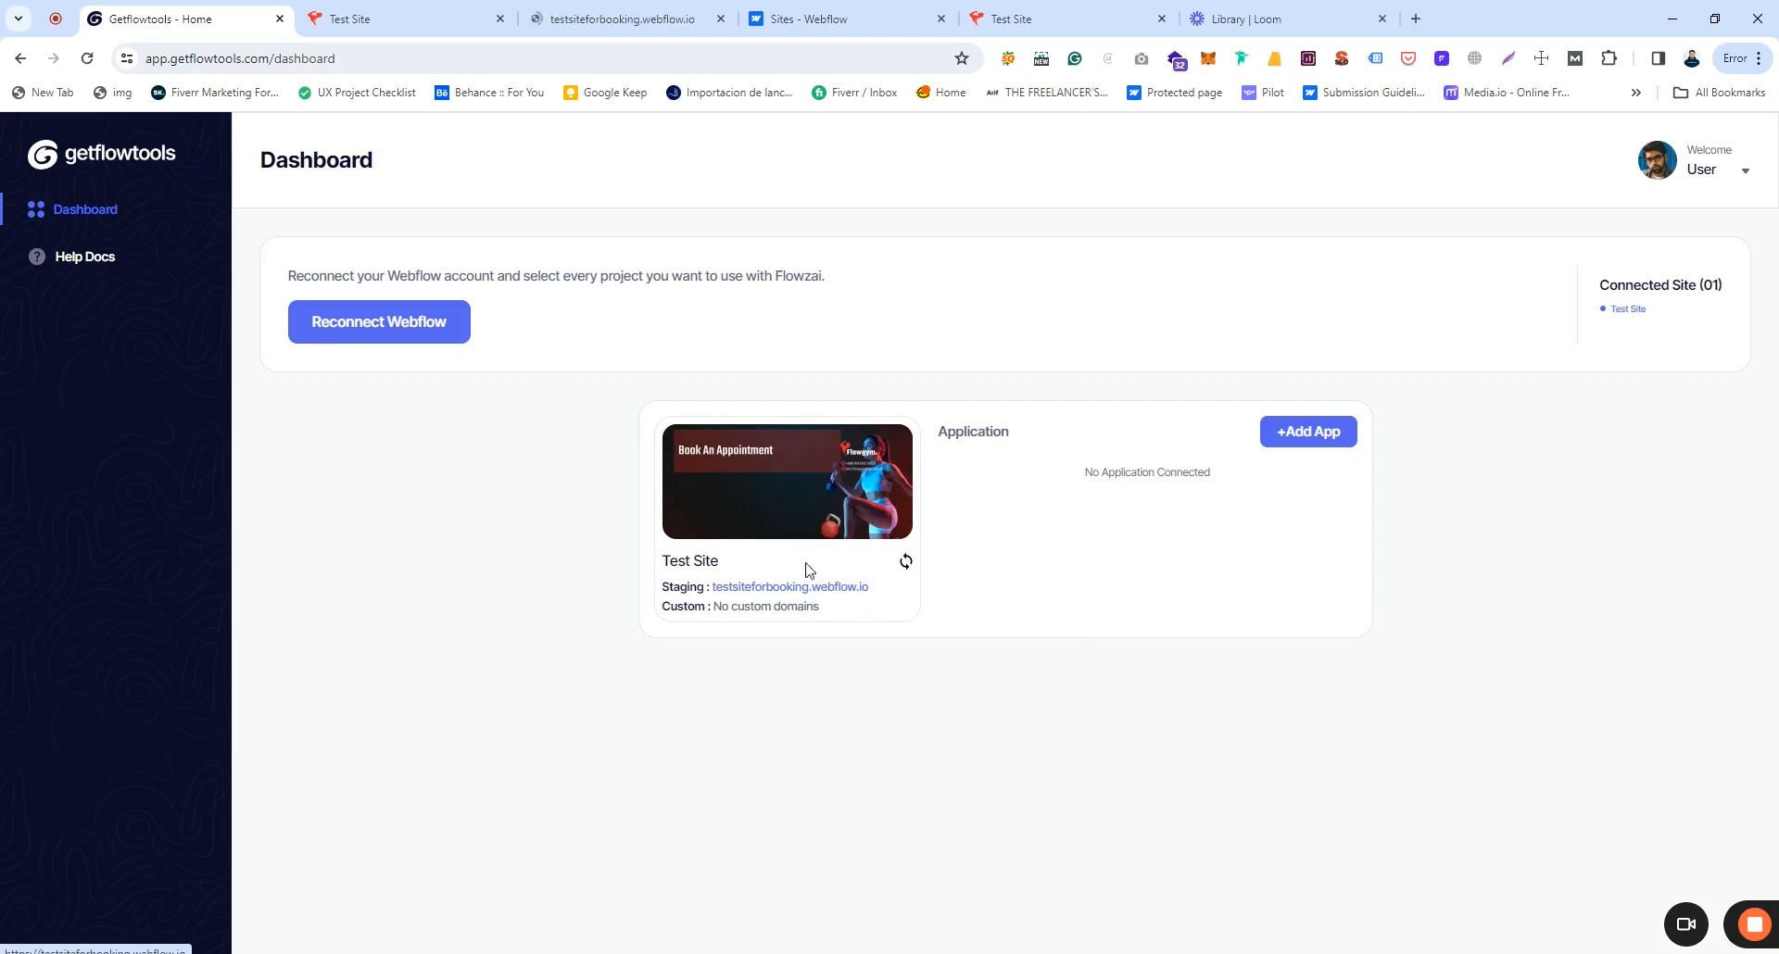
Step: View the Flowgym Book An Appointment page, close the duplicate tab, and return to getflowtools
left_click(426, 15)
key("ctrl+w")
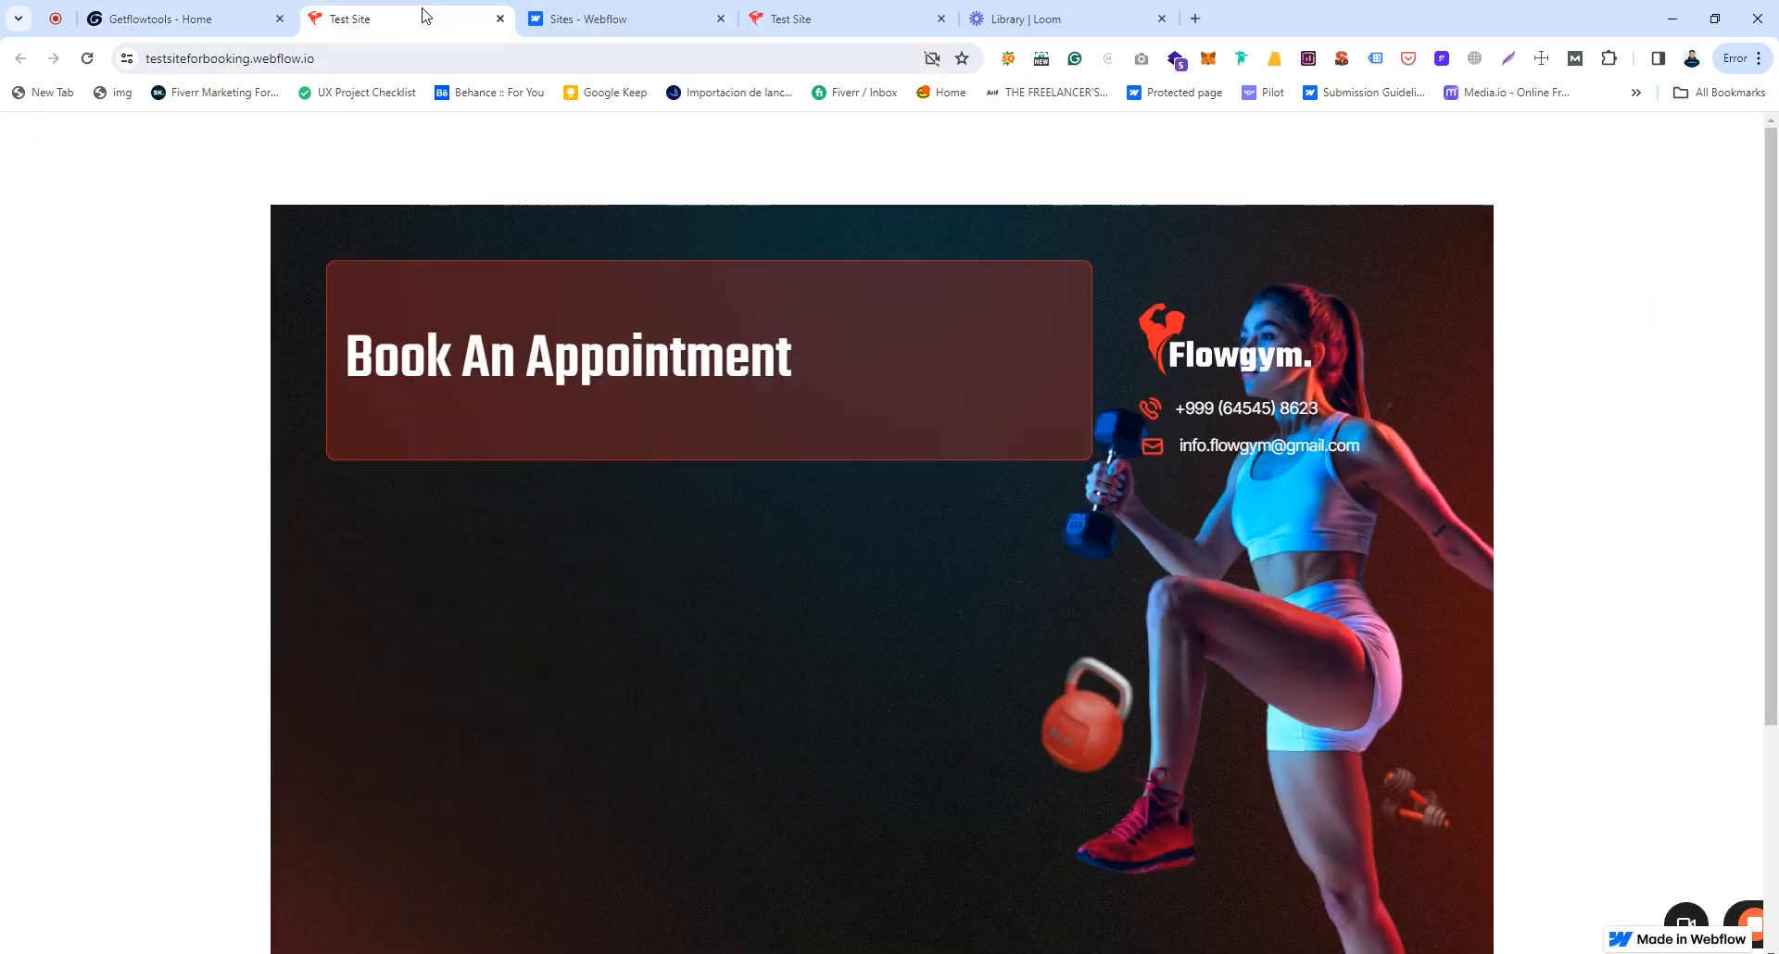
scroll(593, 227, "down", 4)
scroll(608, 219, "up", 3)
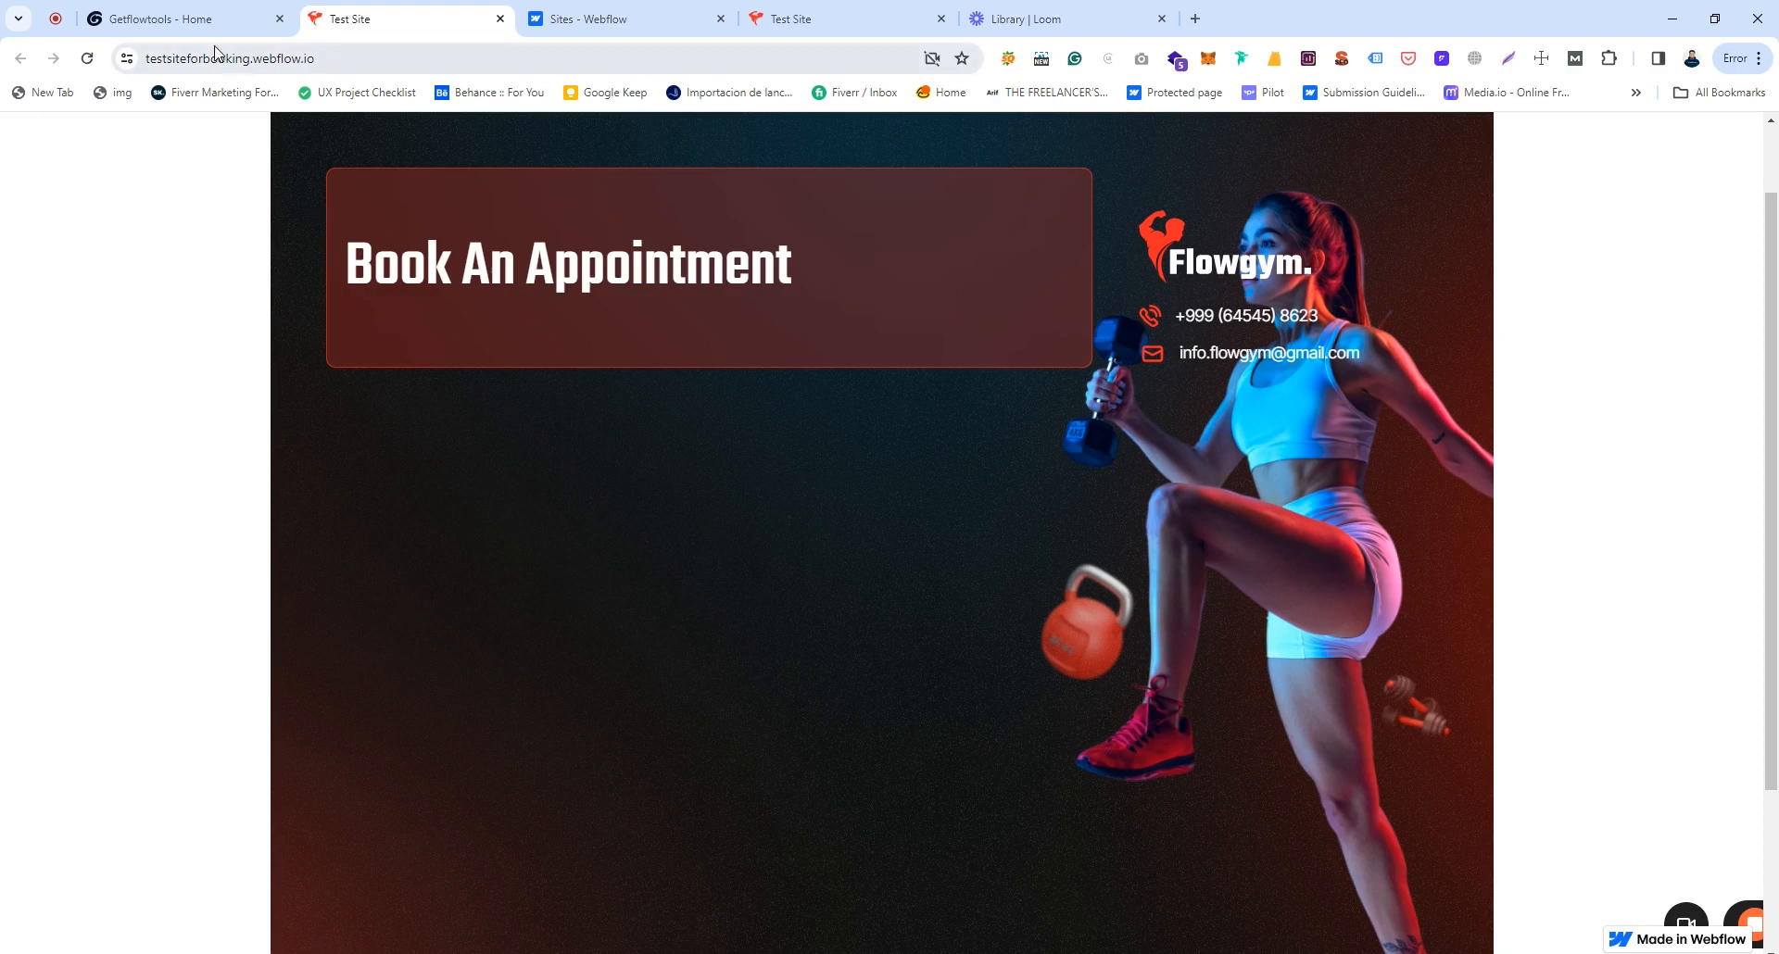
left_click(213, 18)
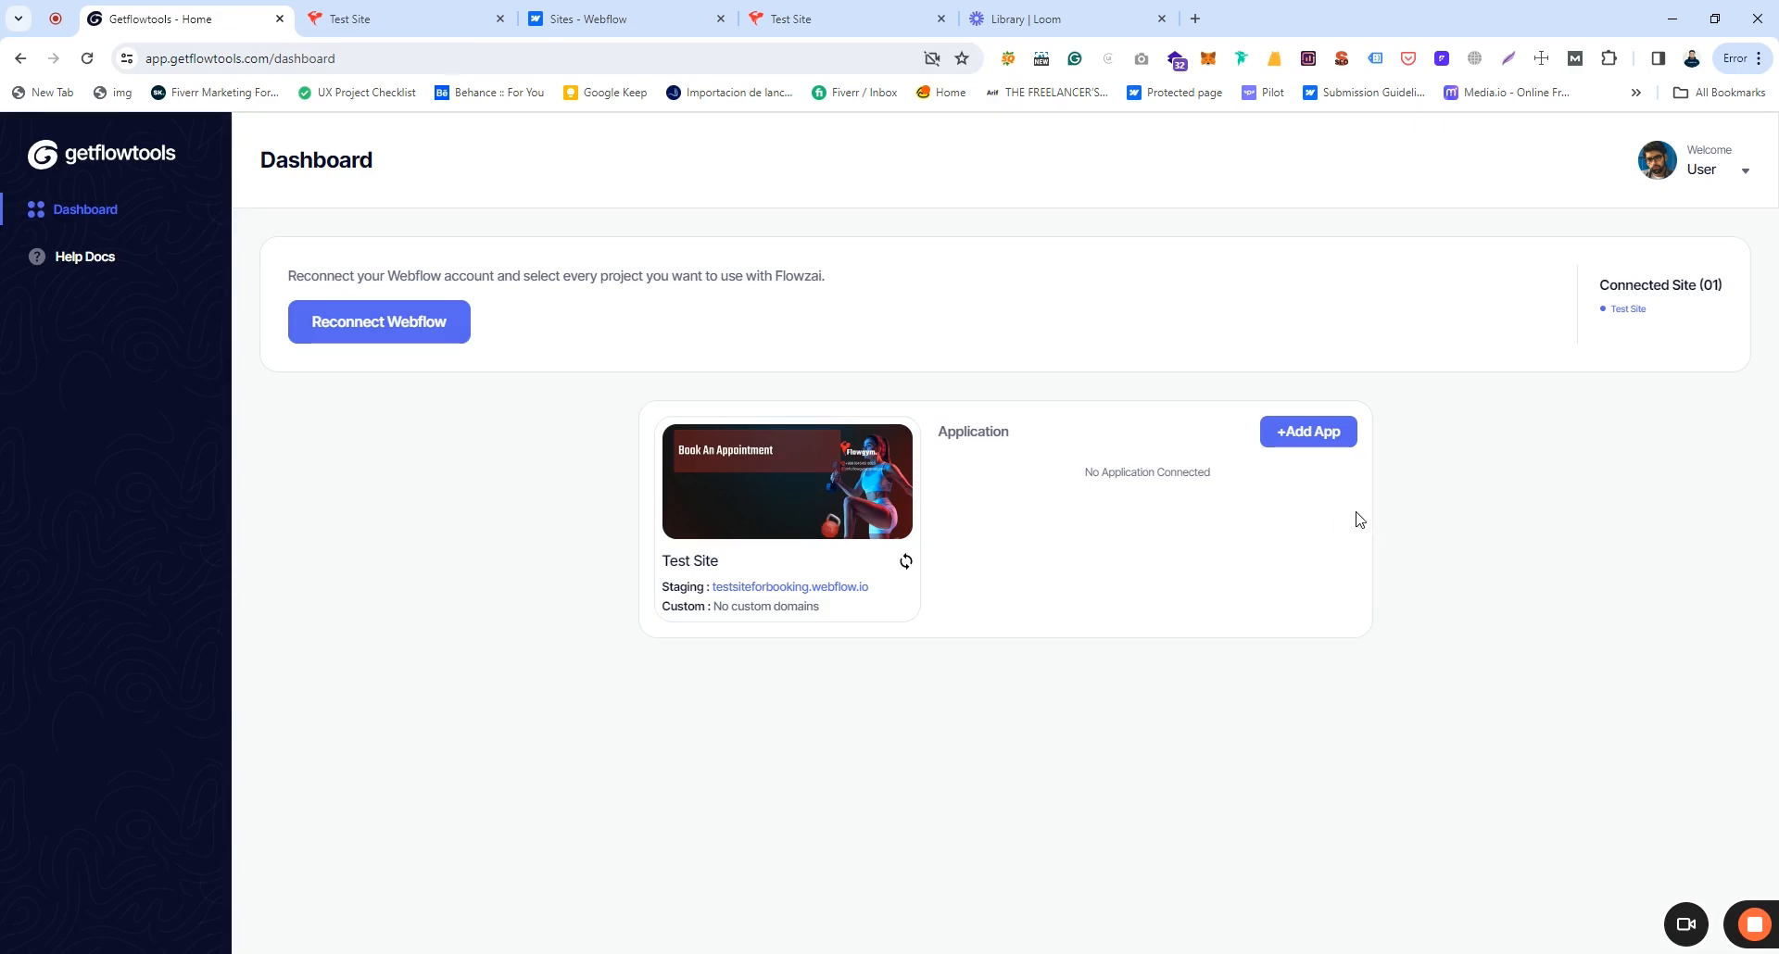
left_click(1302, 437)
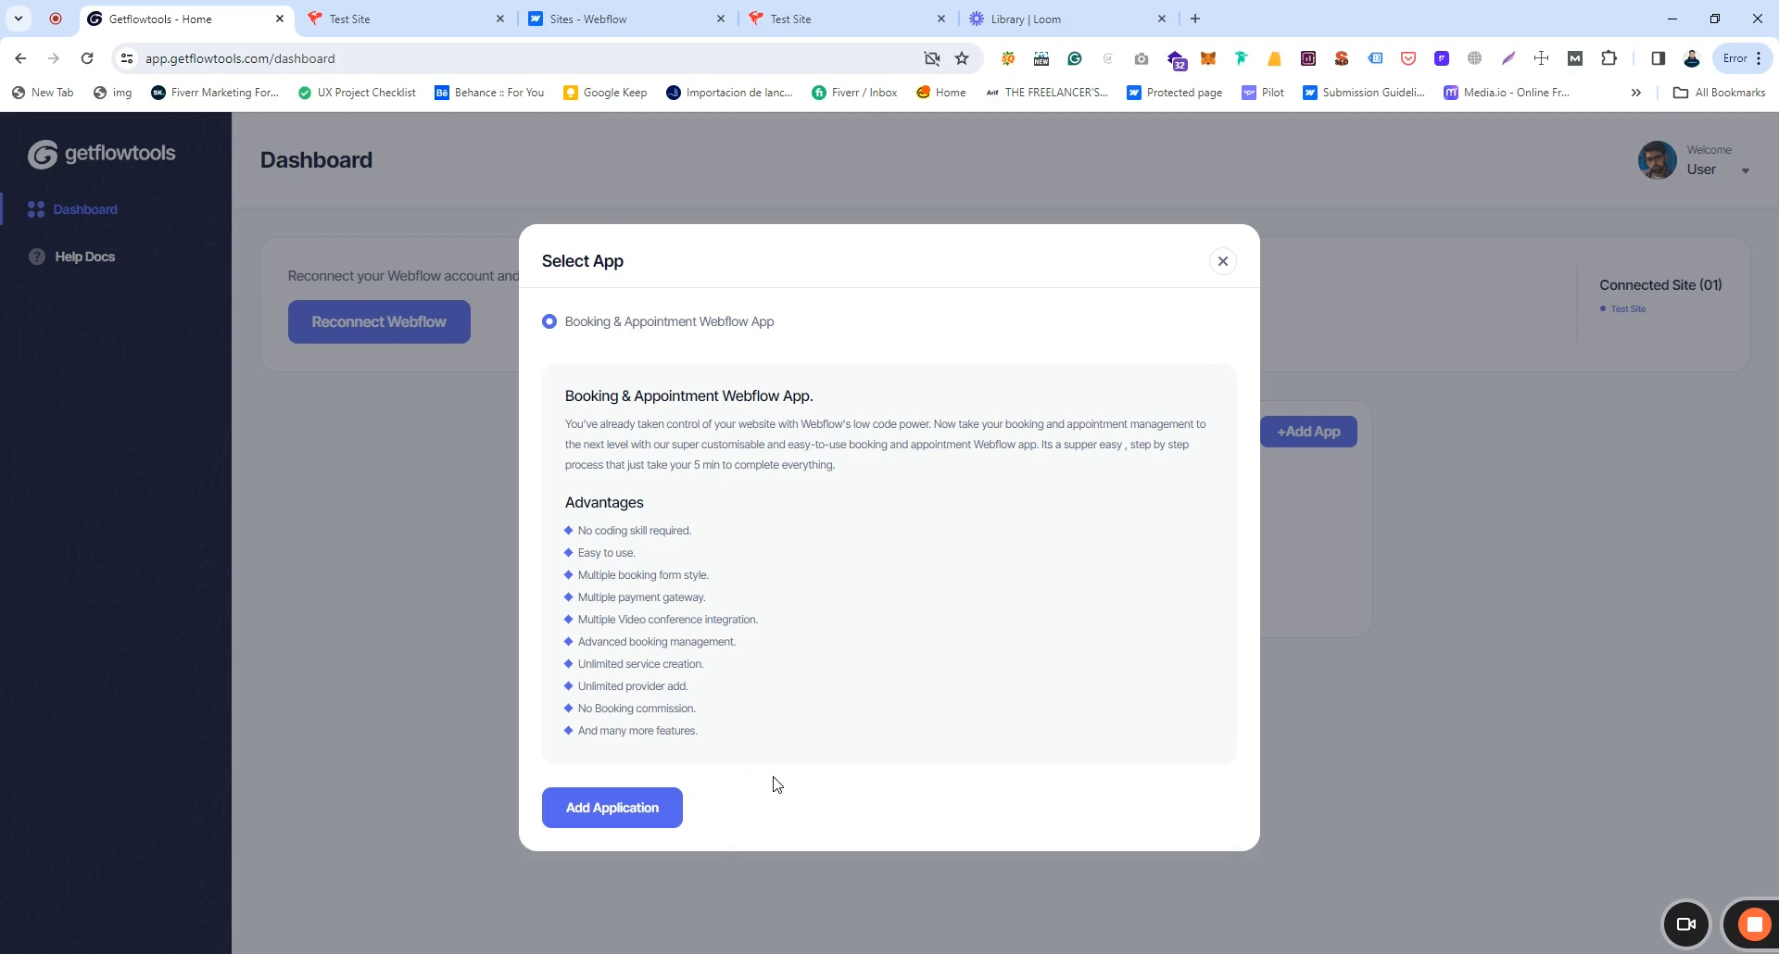
left_click(631, 819)
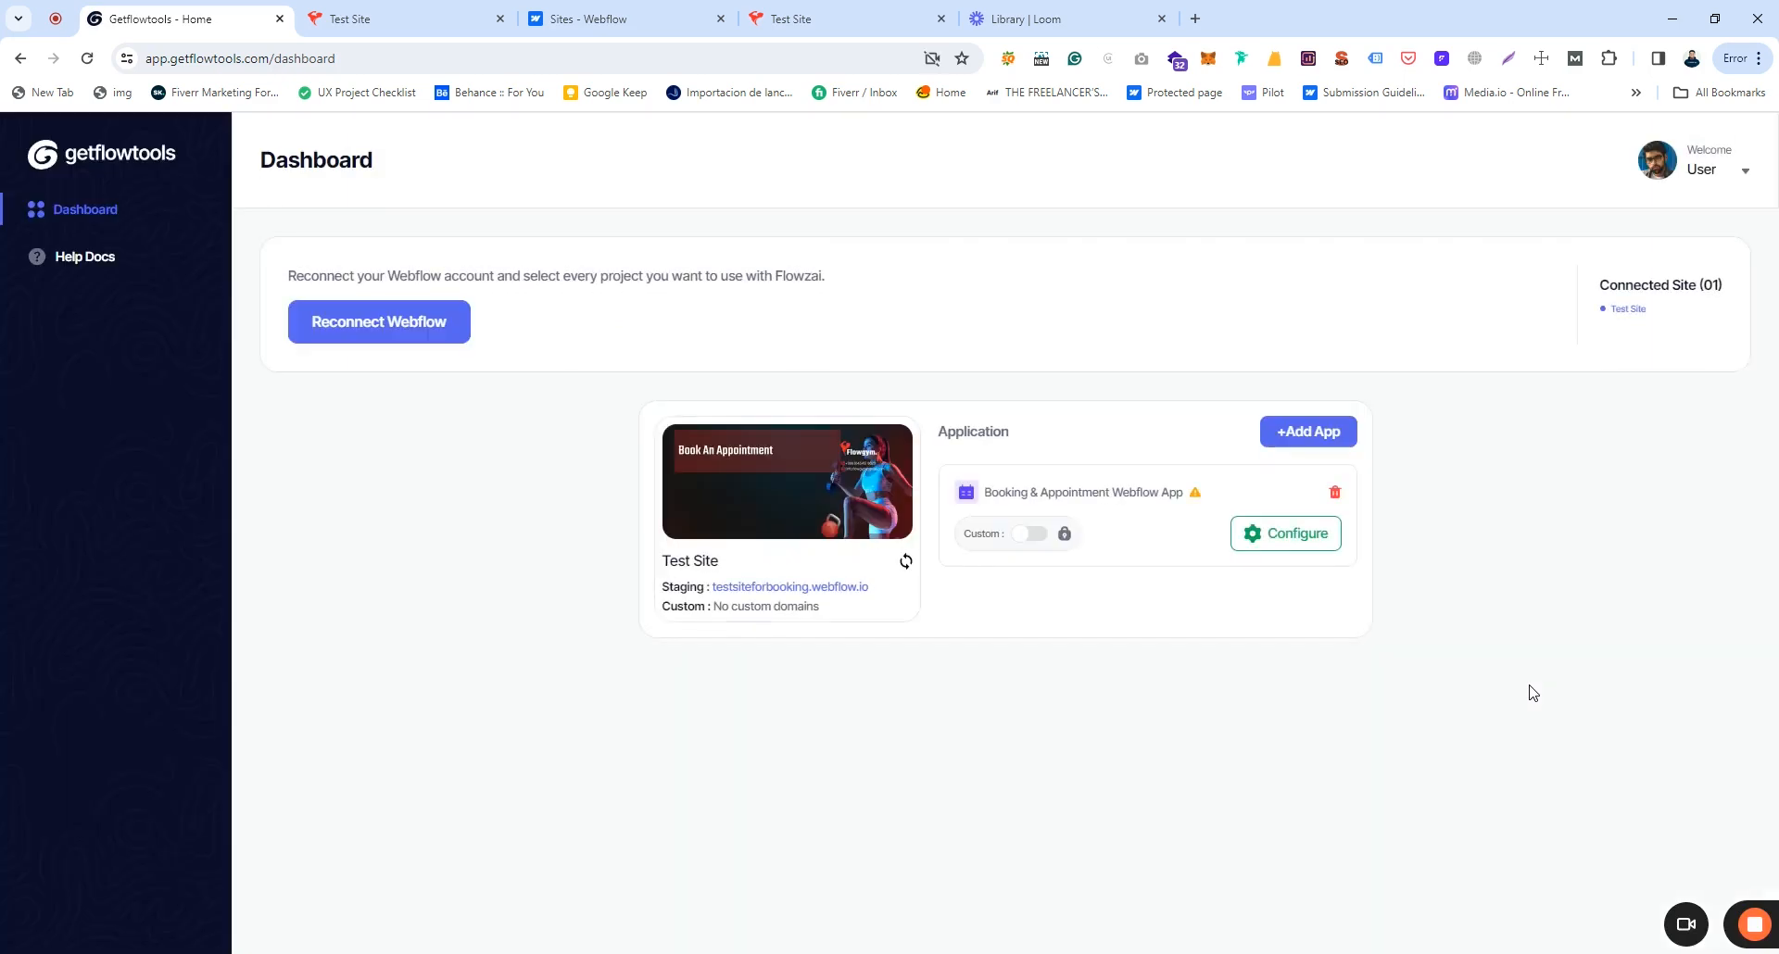
left_click_drag(1010, 489, 1161, 490)
left_click(1161, 490)
Step: Open the Test Site Insight page and highlight the zero Total, Upcoming, Completed and Canceled booking figures
left_click(1292, 538)
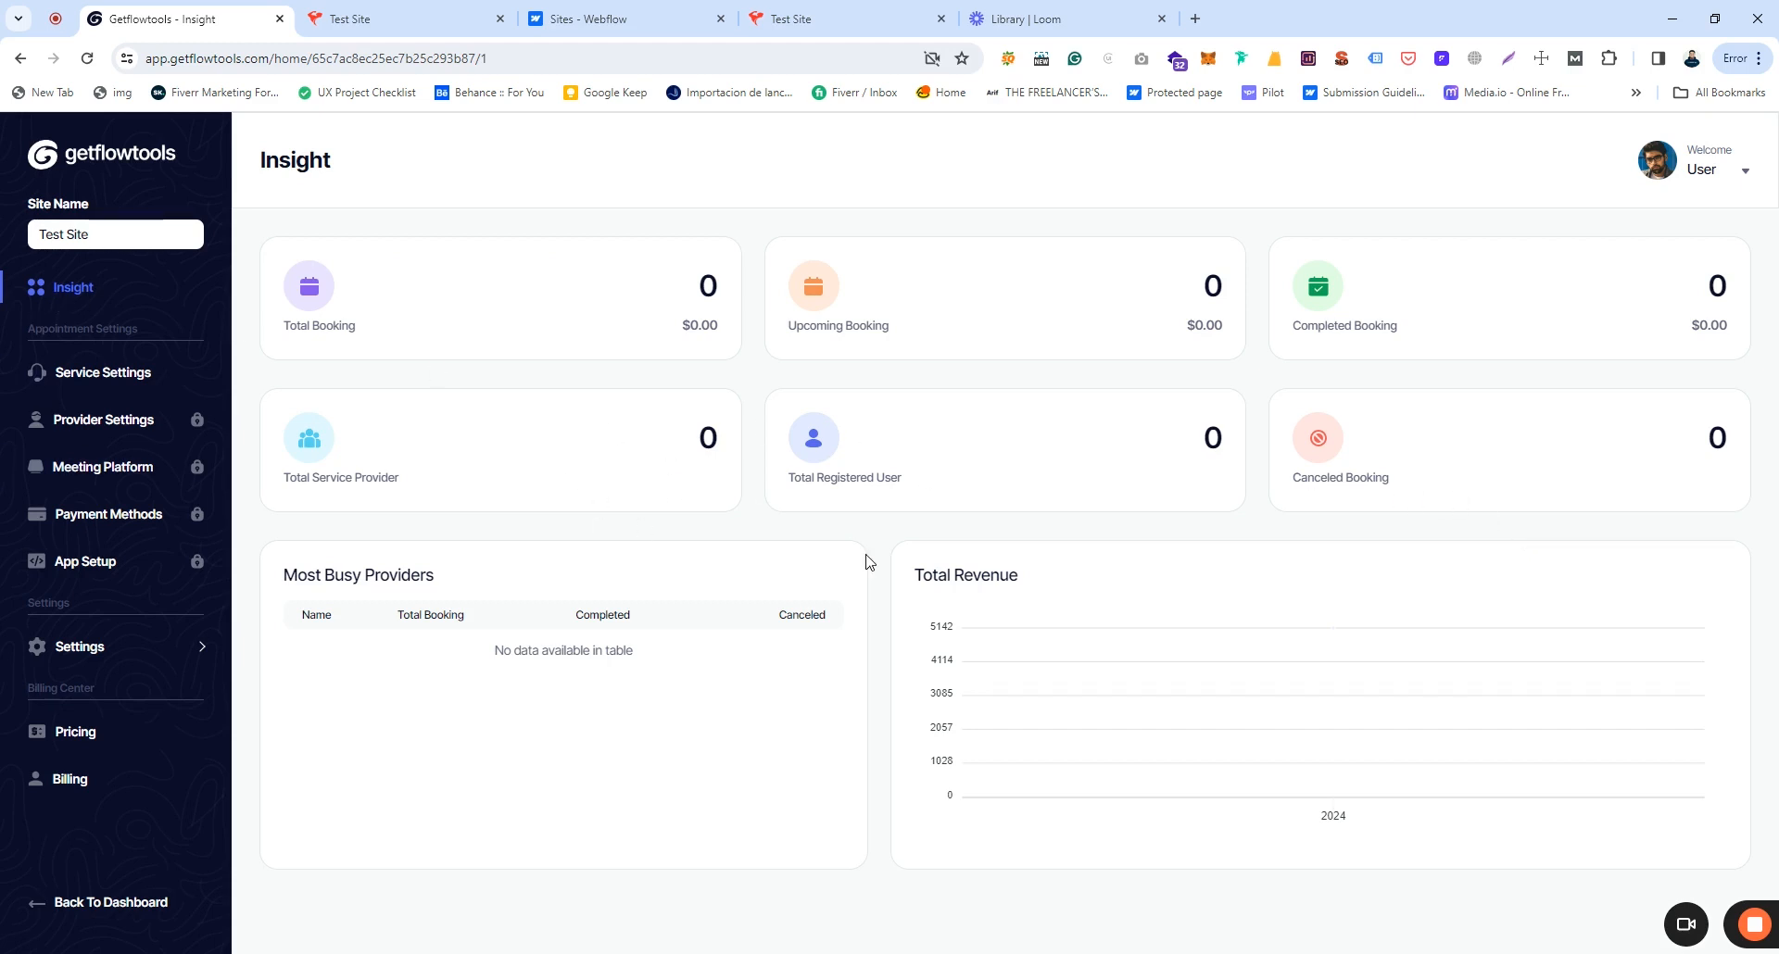
left_click_drag(283, 324, 440, 330)
left_click(456, 335)
left_click_drag(784, 331, 1063, 335)
left_click_drag(1325, 327, 1447, 328)
left_click(1445, 332)
left_click_drag(1308, 481, 1443, 477)
left_click(1442, 478)
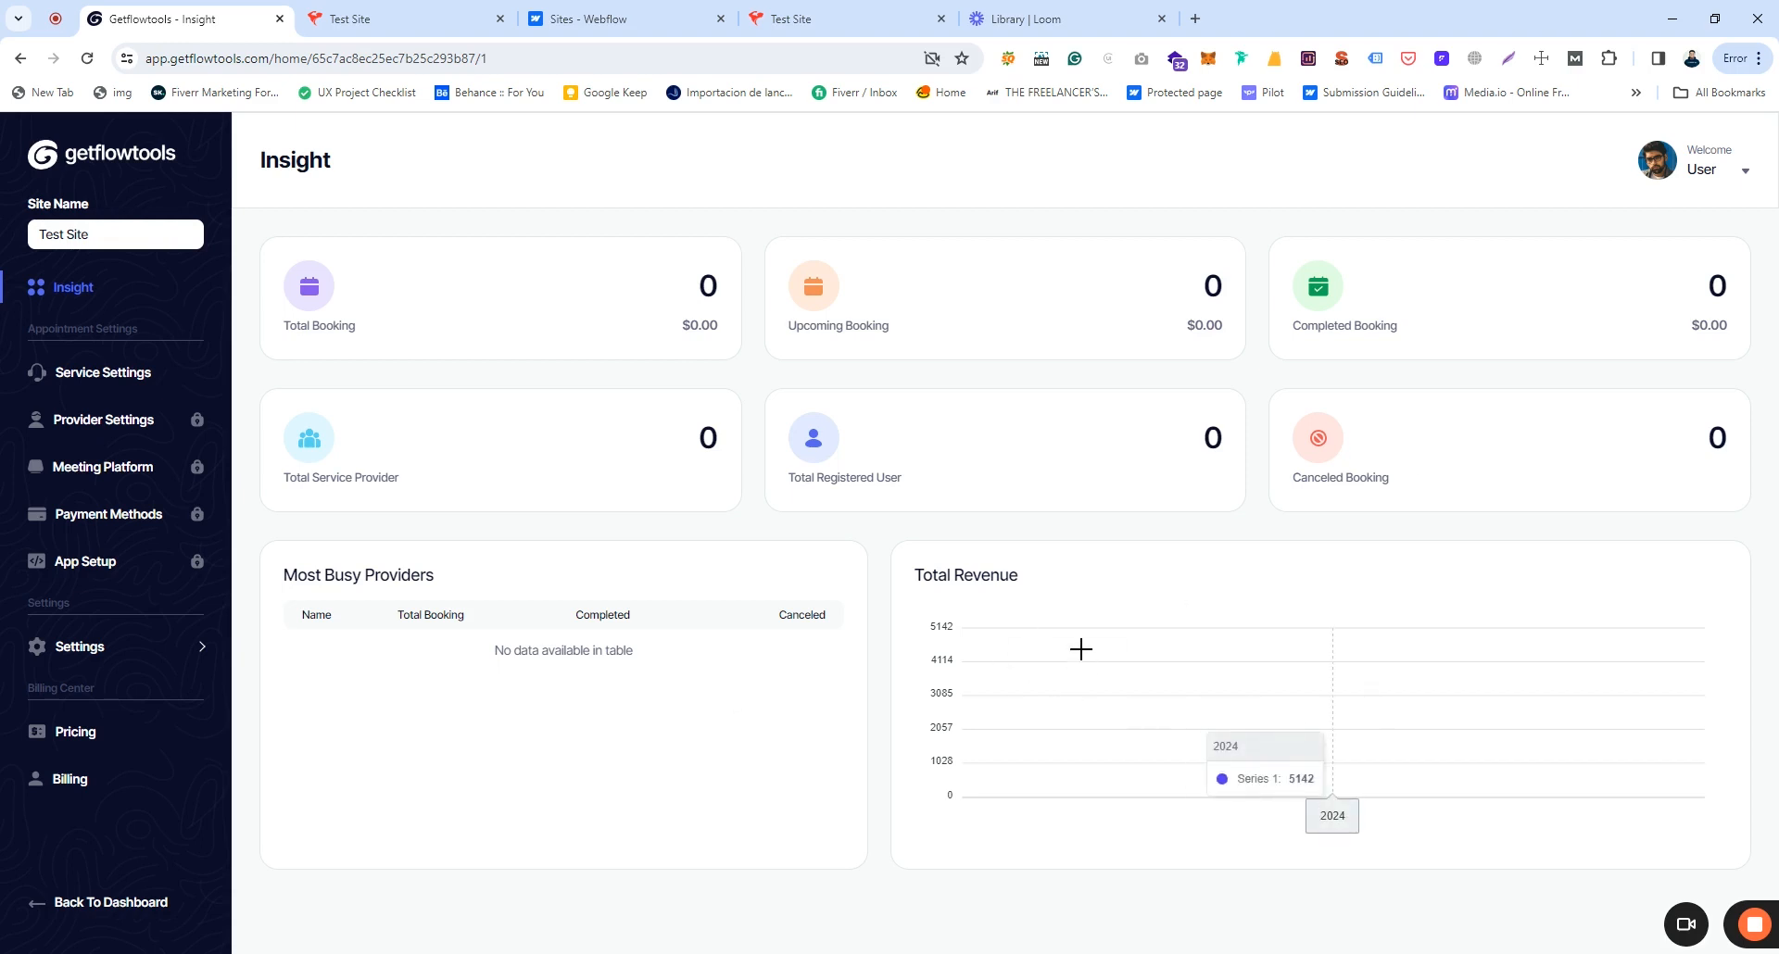
left_click(103, 375)
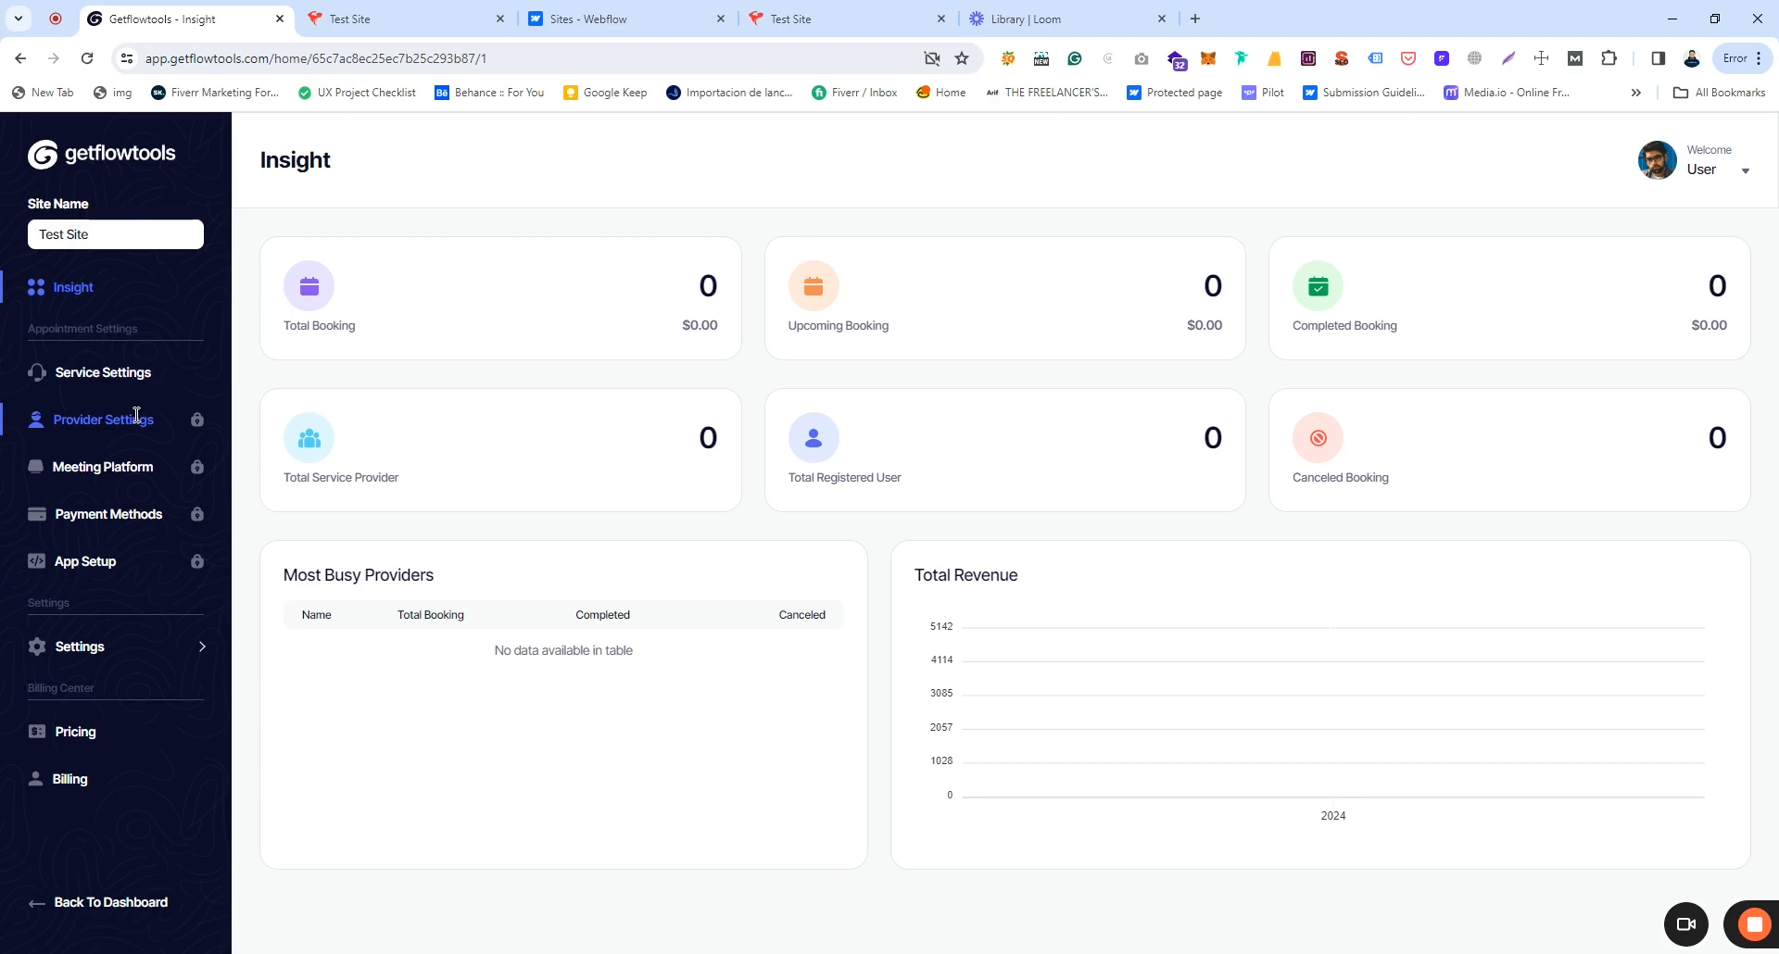
Step: Add an enabled service named Body Building
left_click(103, 371)
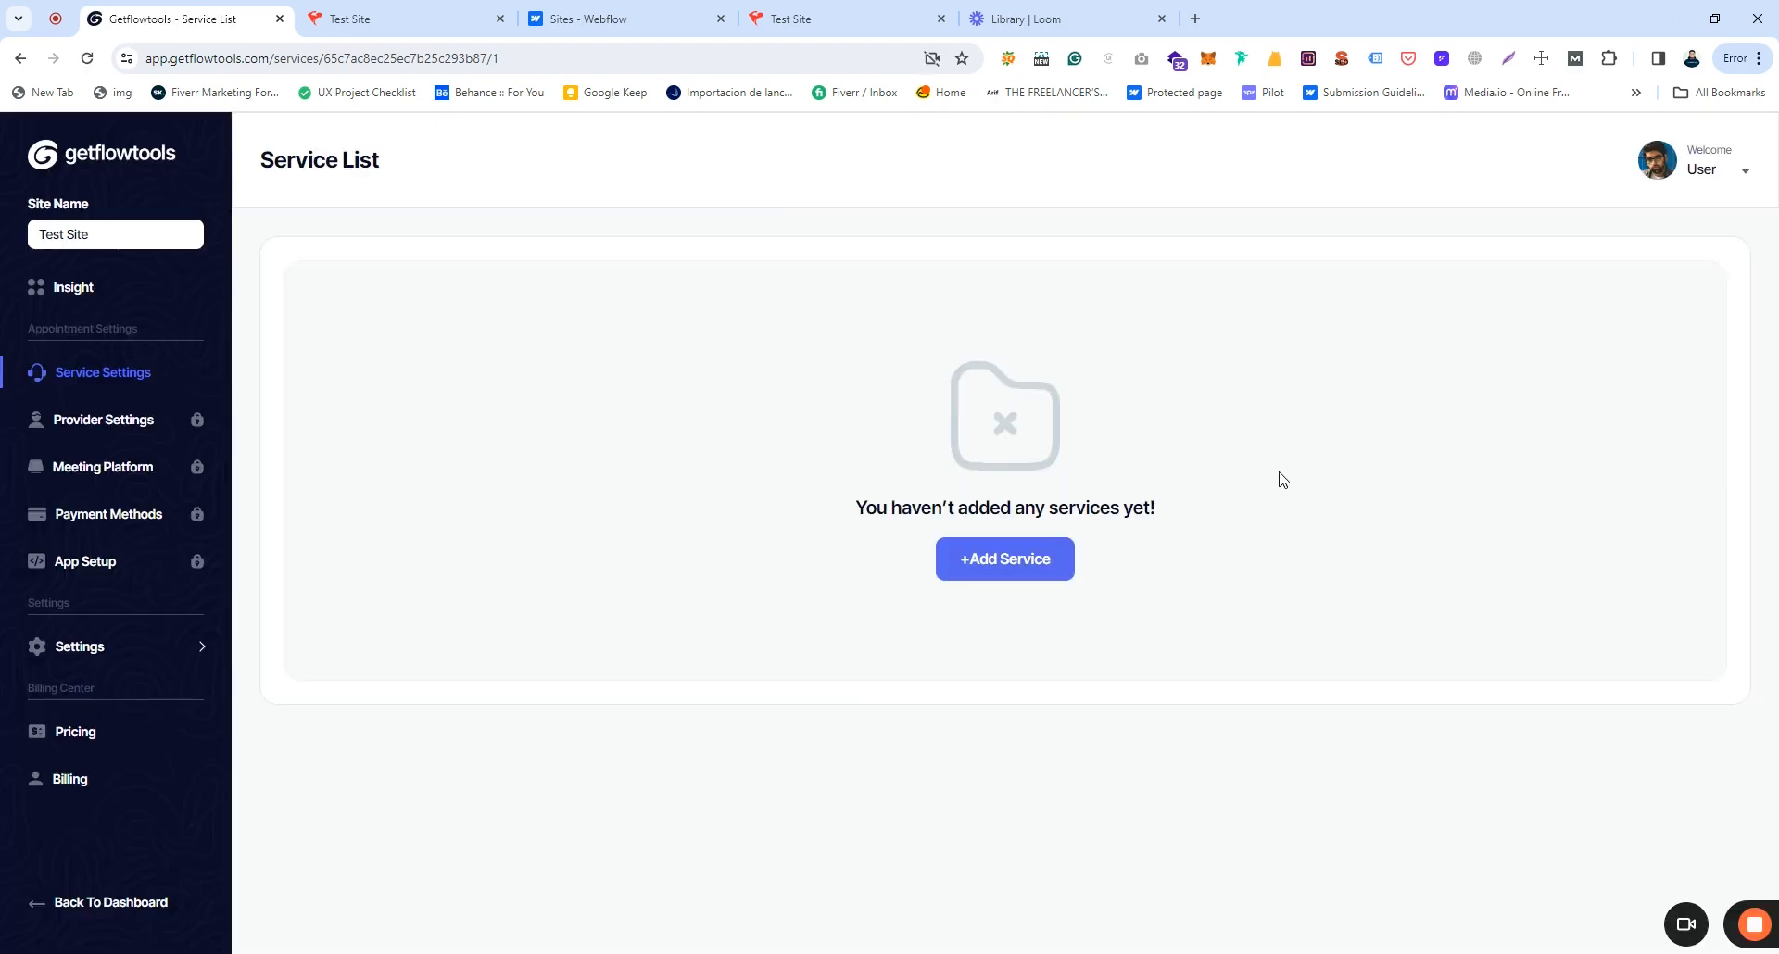
left_click(1019, 563)
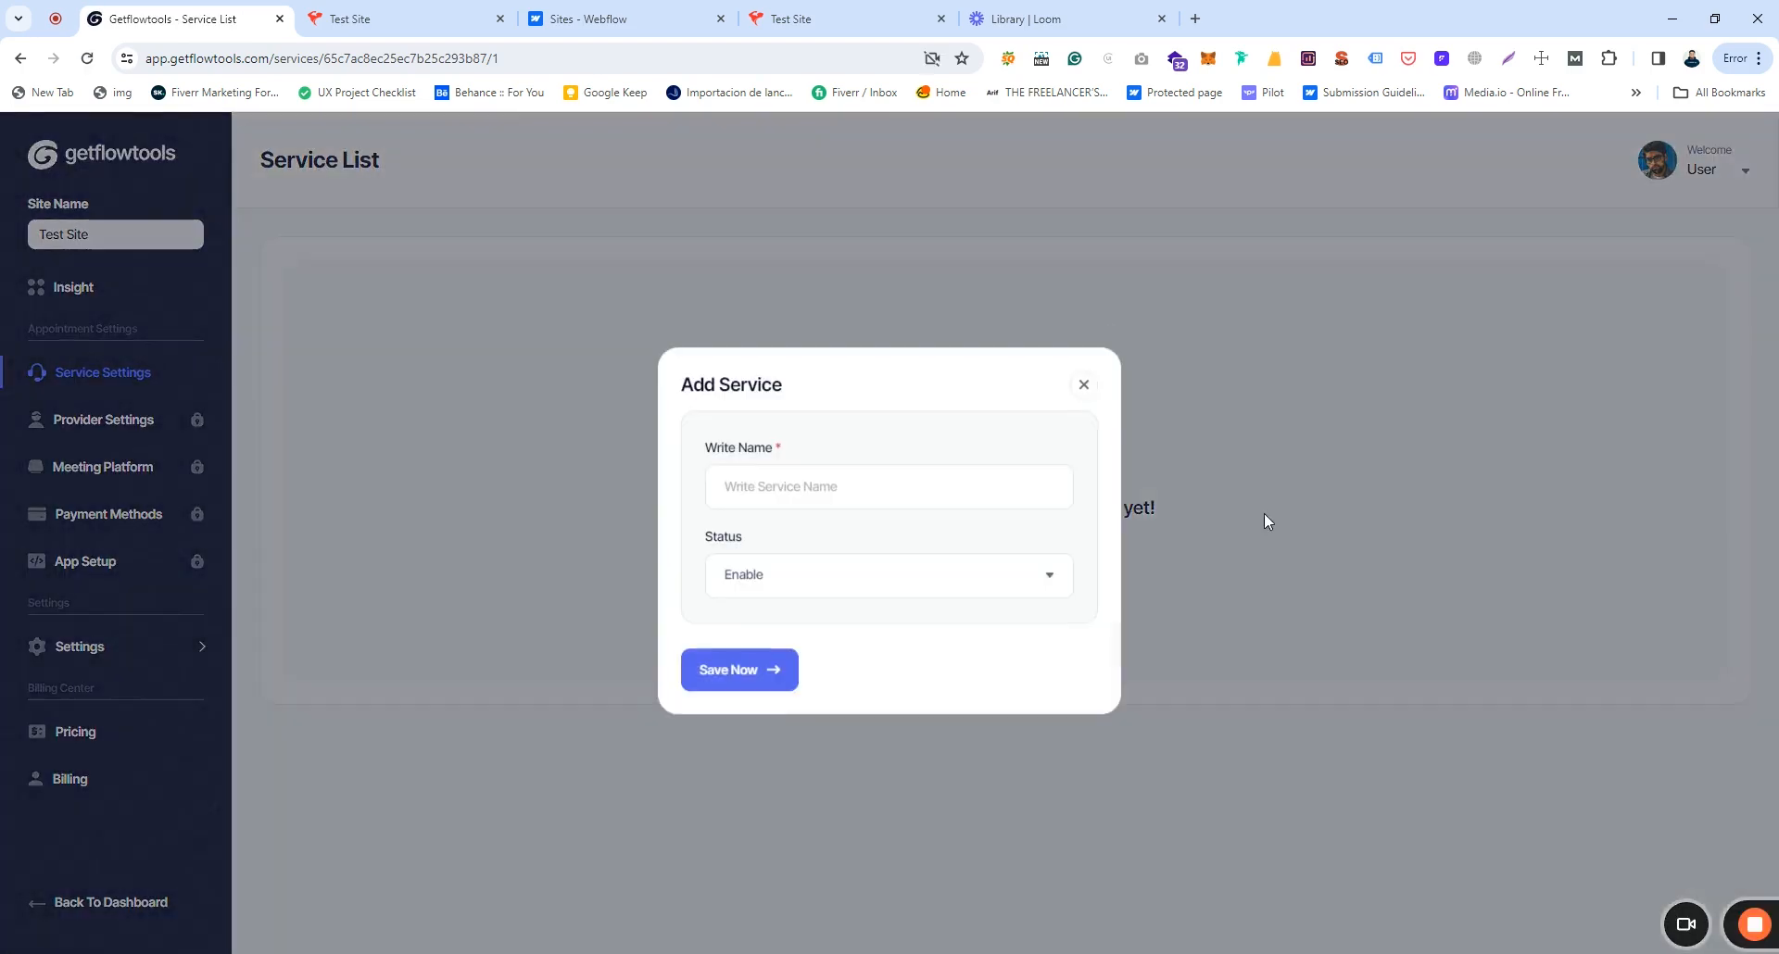
left_click(762, 495)
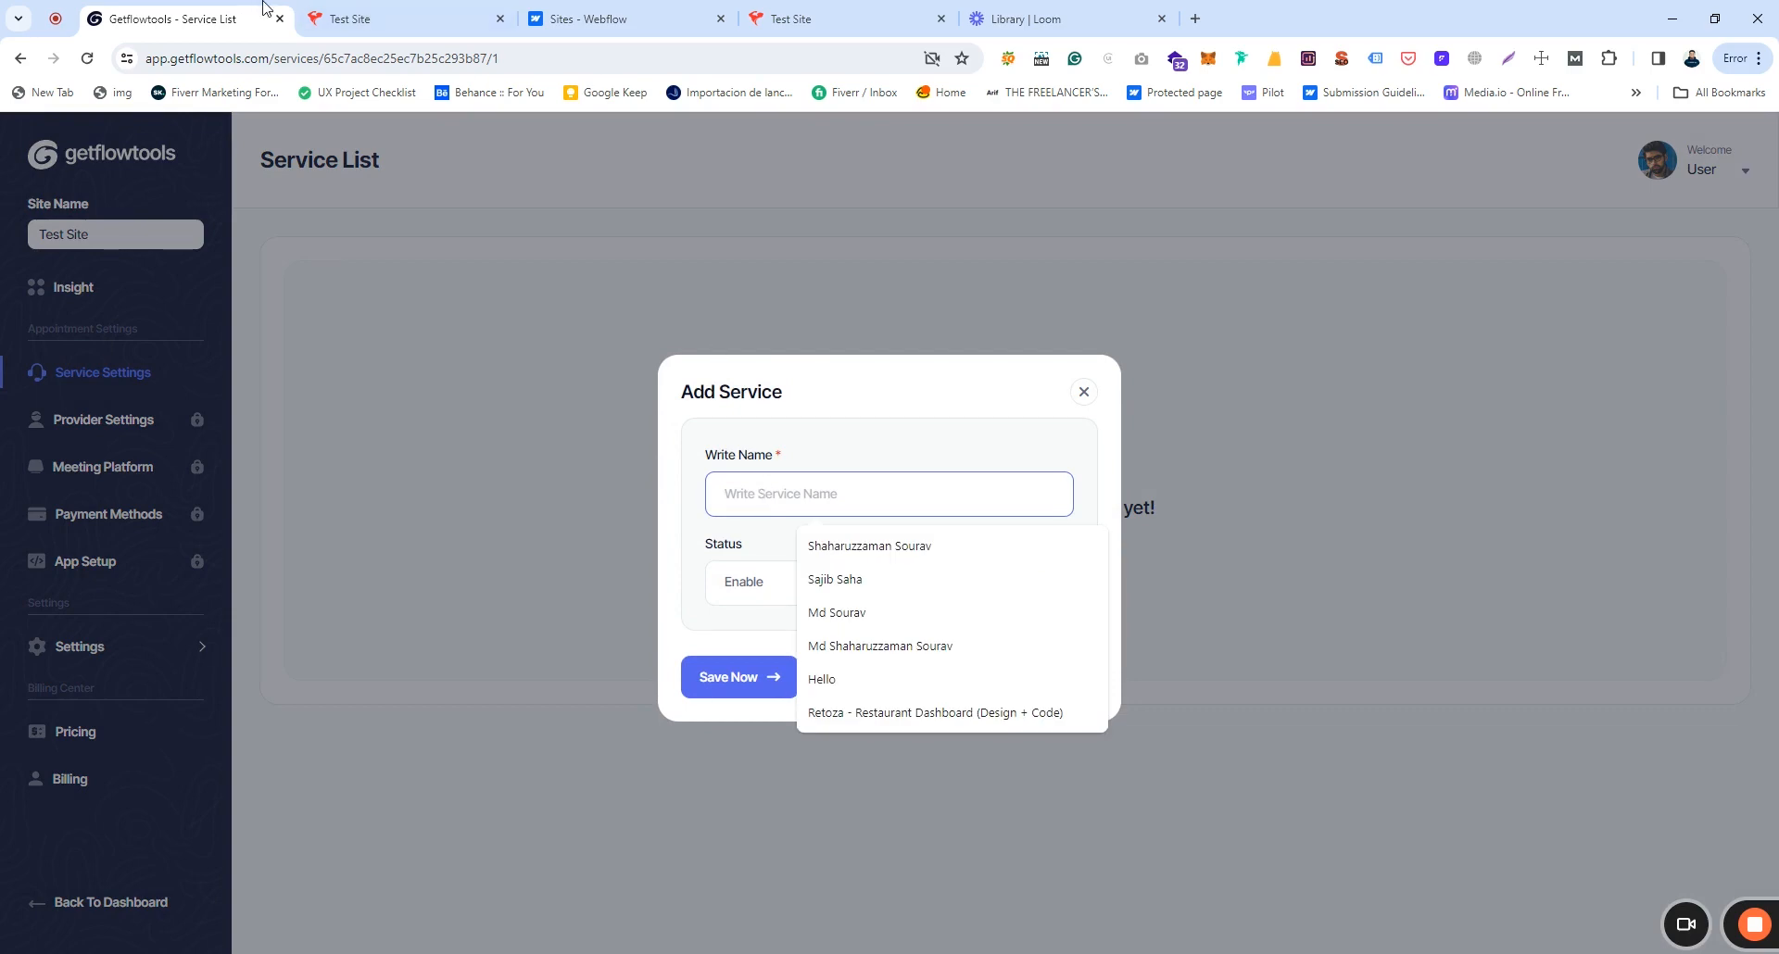
left_click(382, 16)
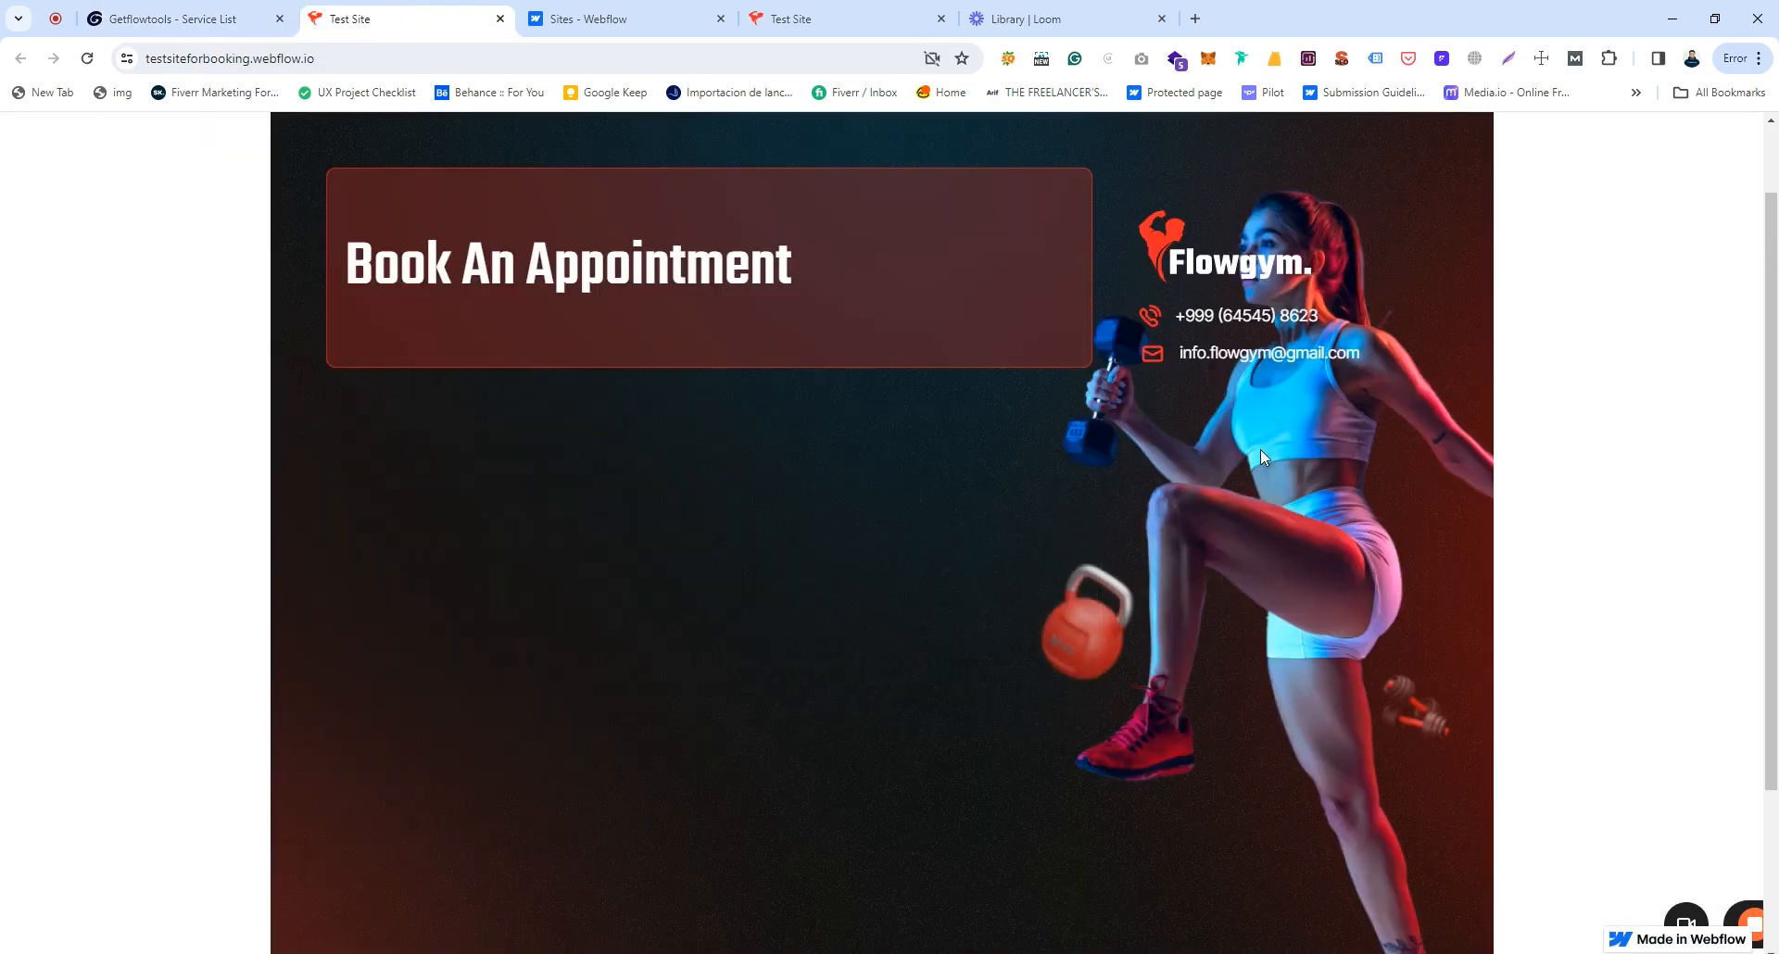
left_click(167, 18)
left_click(805, 491)
type("Body Buildin")
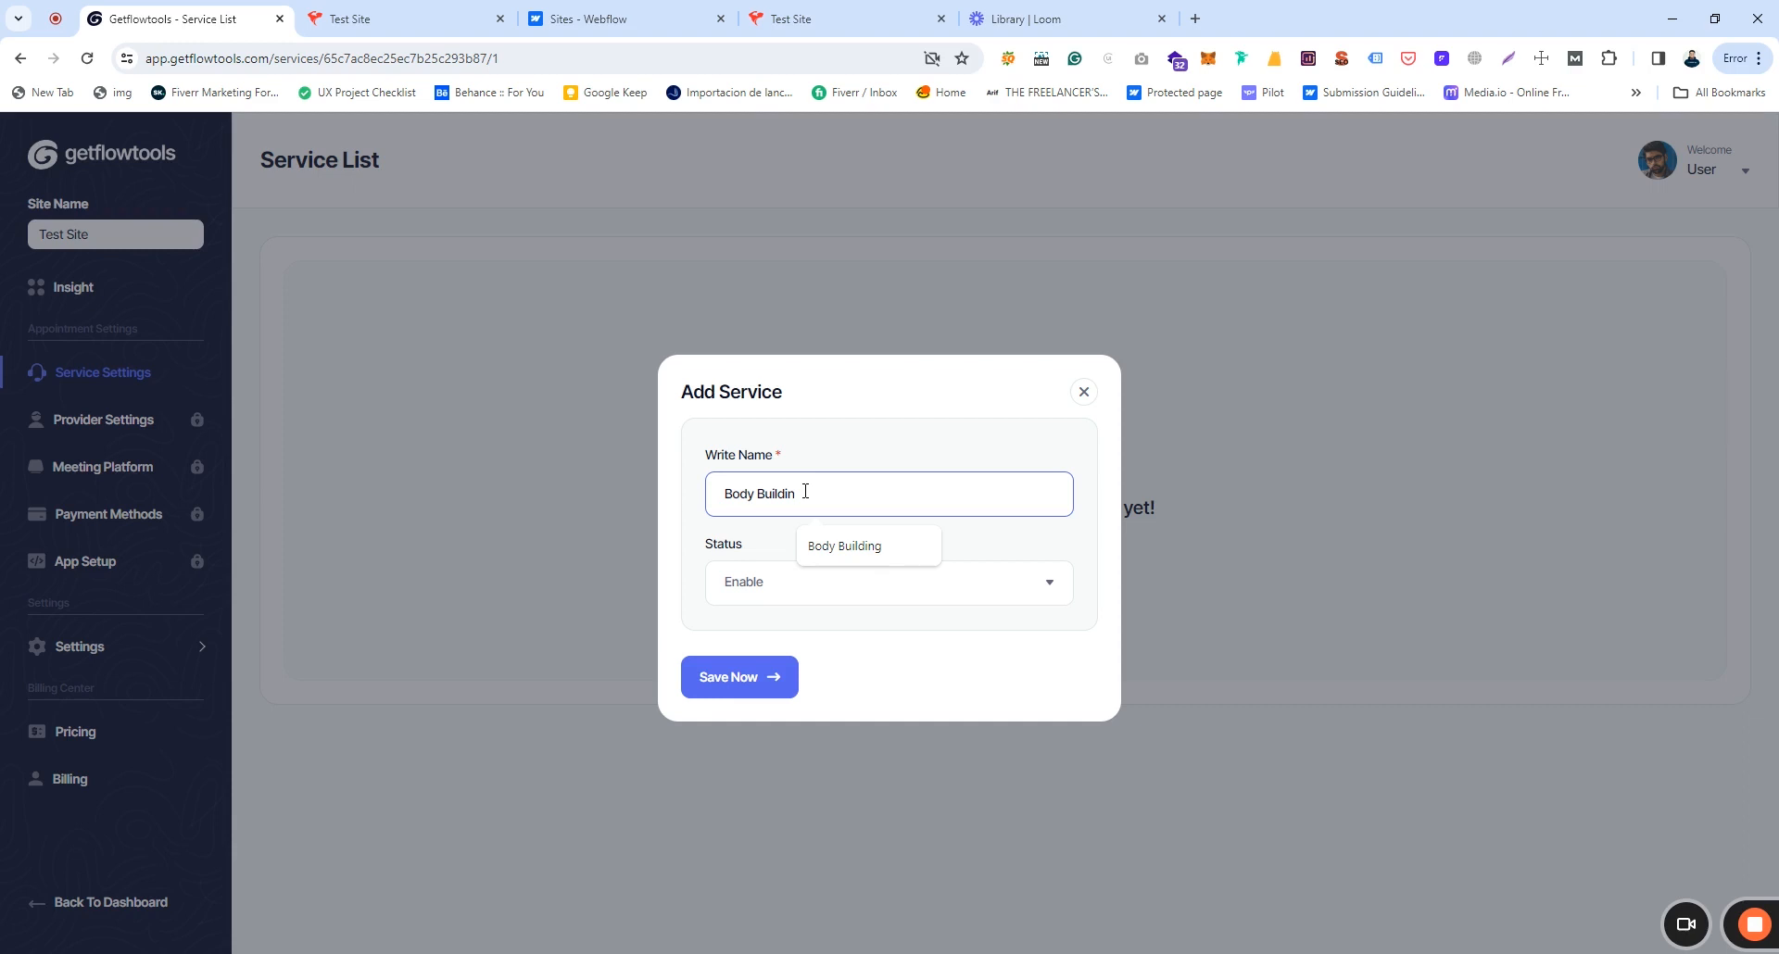
left_click(845, 547)
left_click(757, 607)
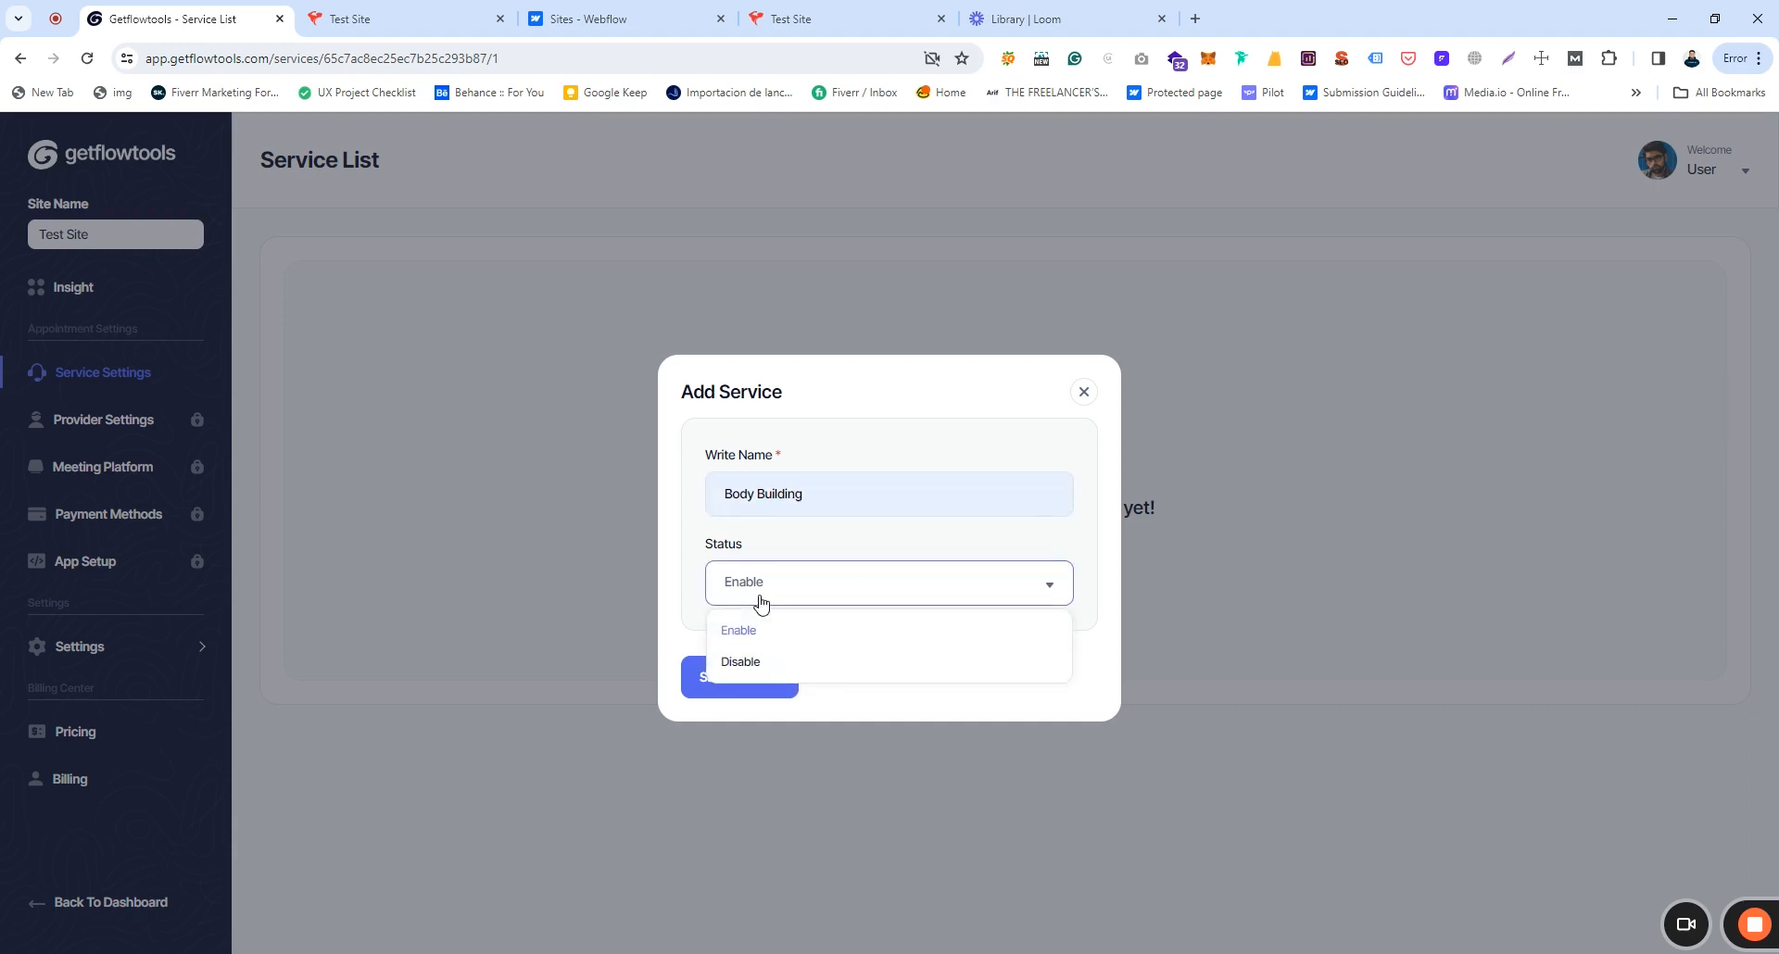
left_click(770, 628)
left_click(736, 686)
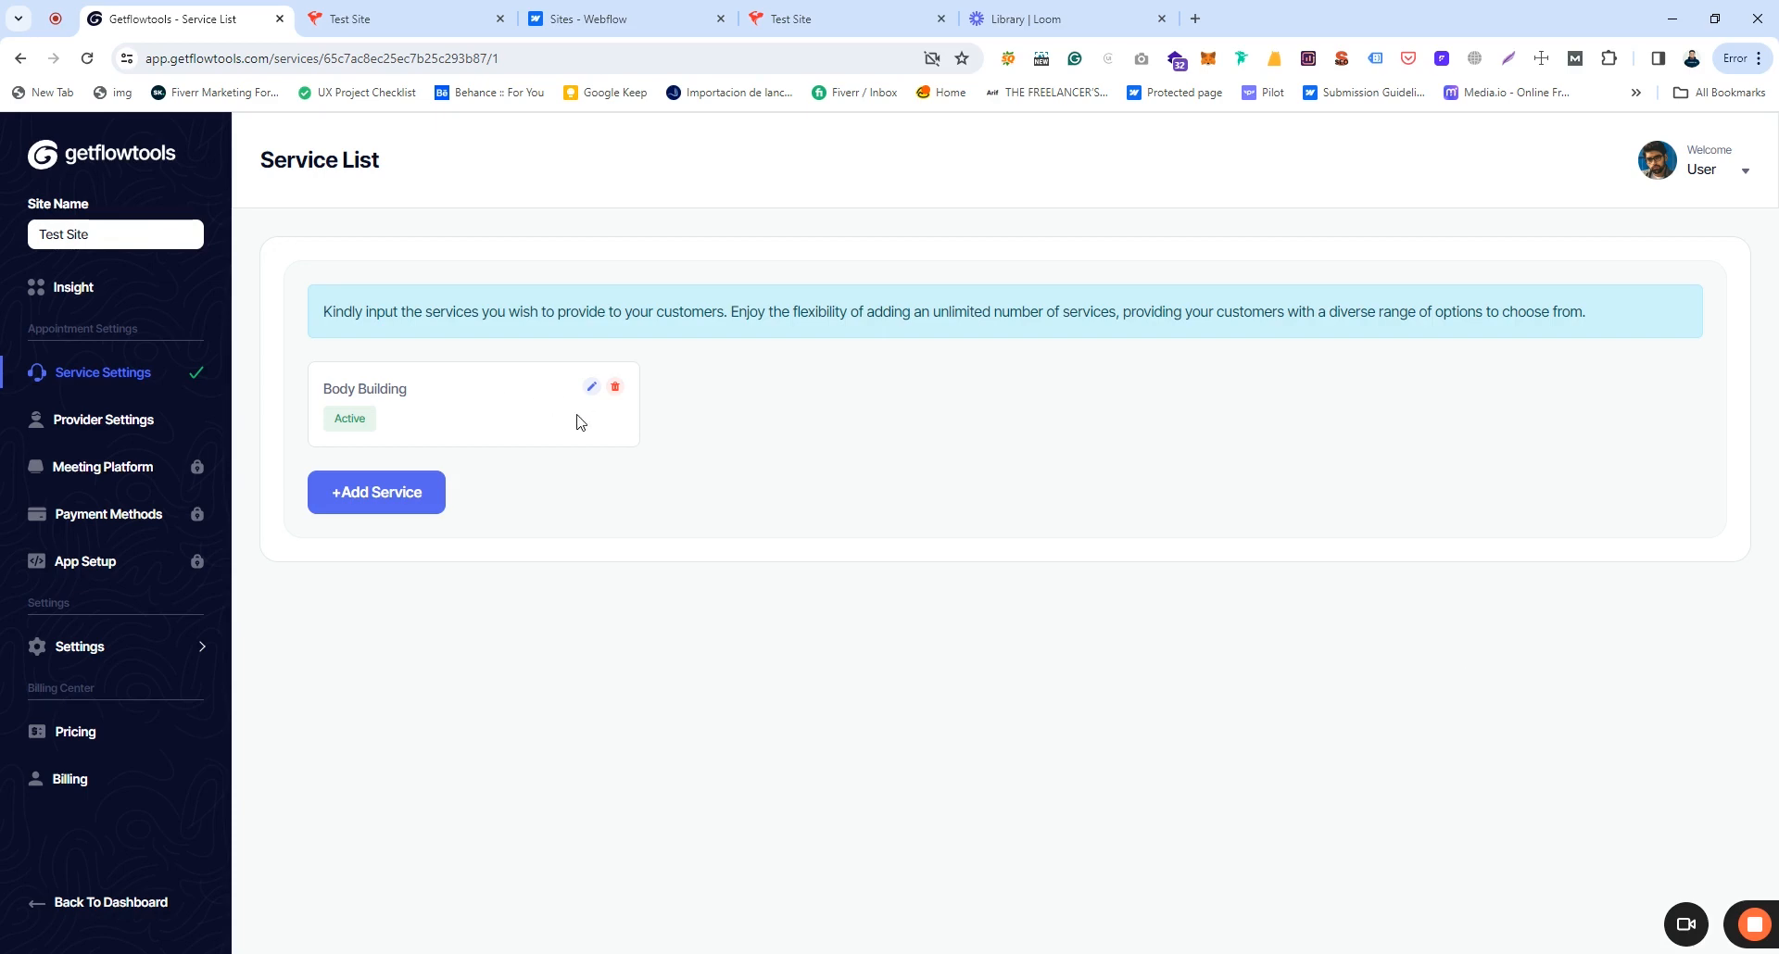
Step: Check the Body Building edit and delete options, cancelling both so it stays unchanged
left_click(592, 387)
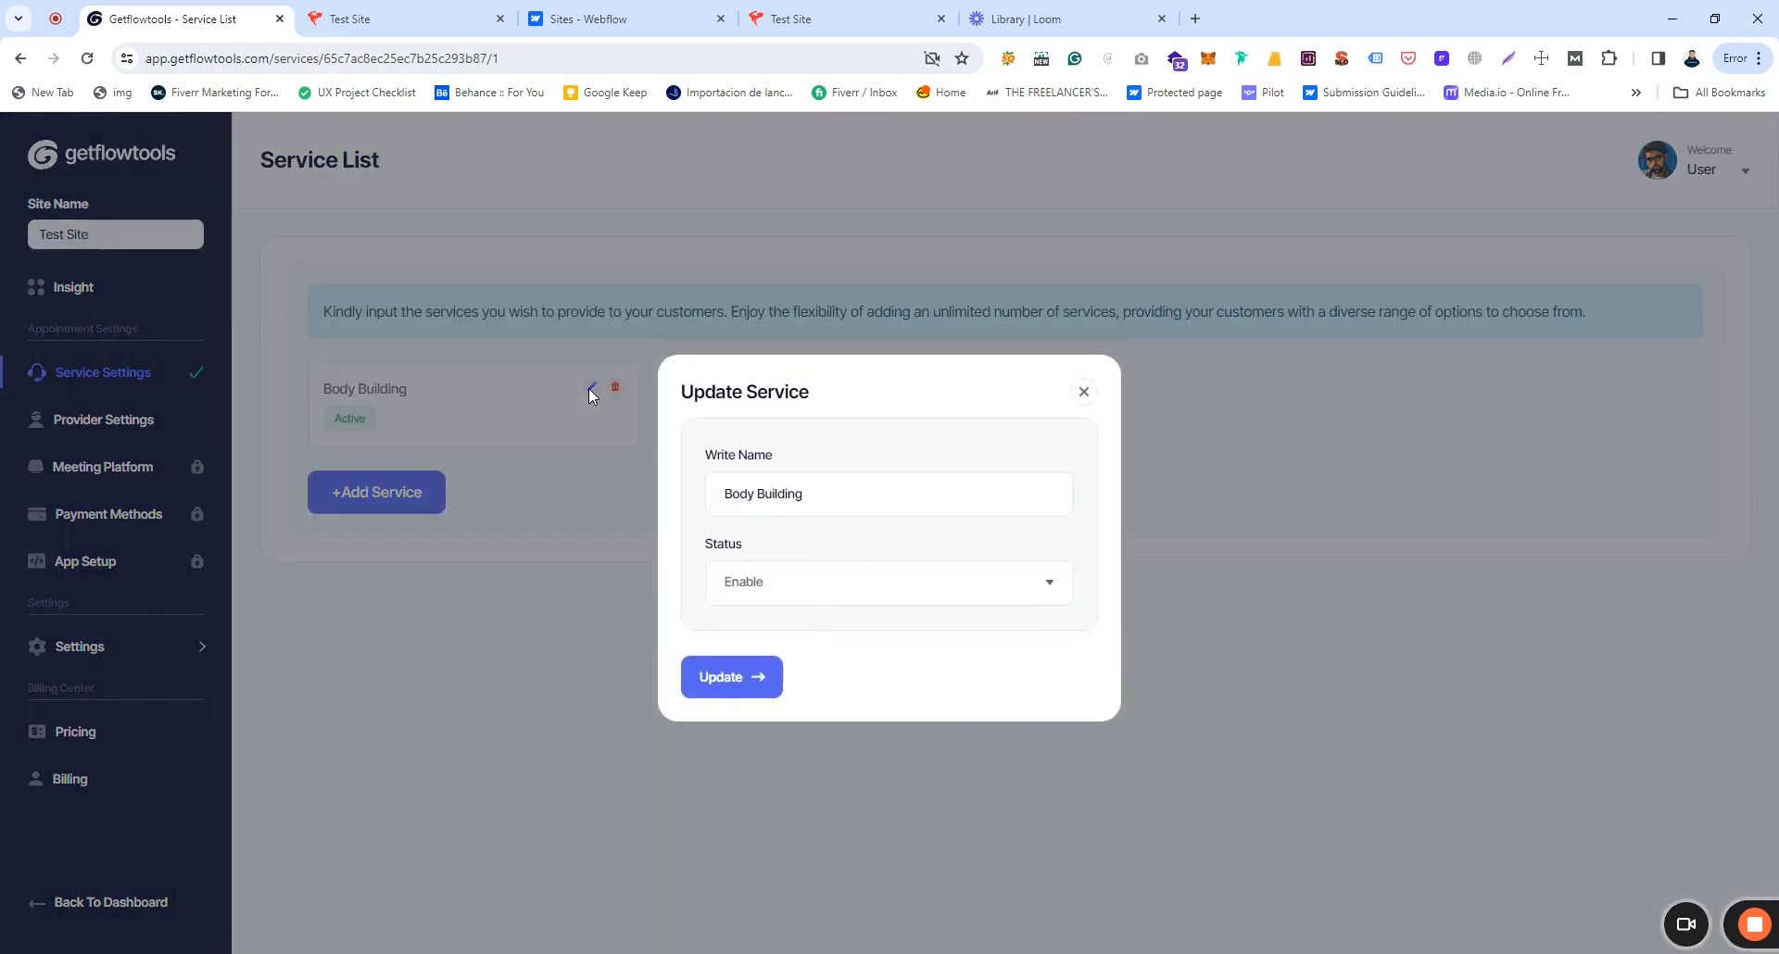
left_click(1083, 392)
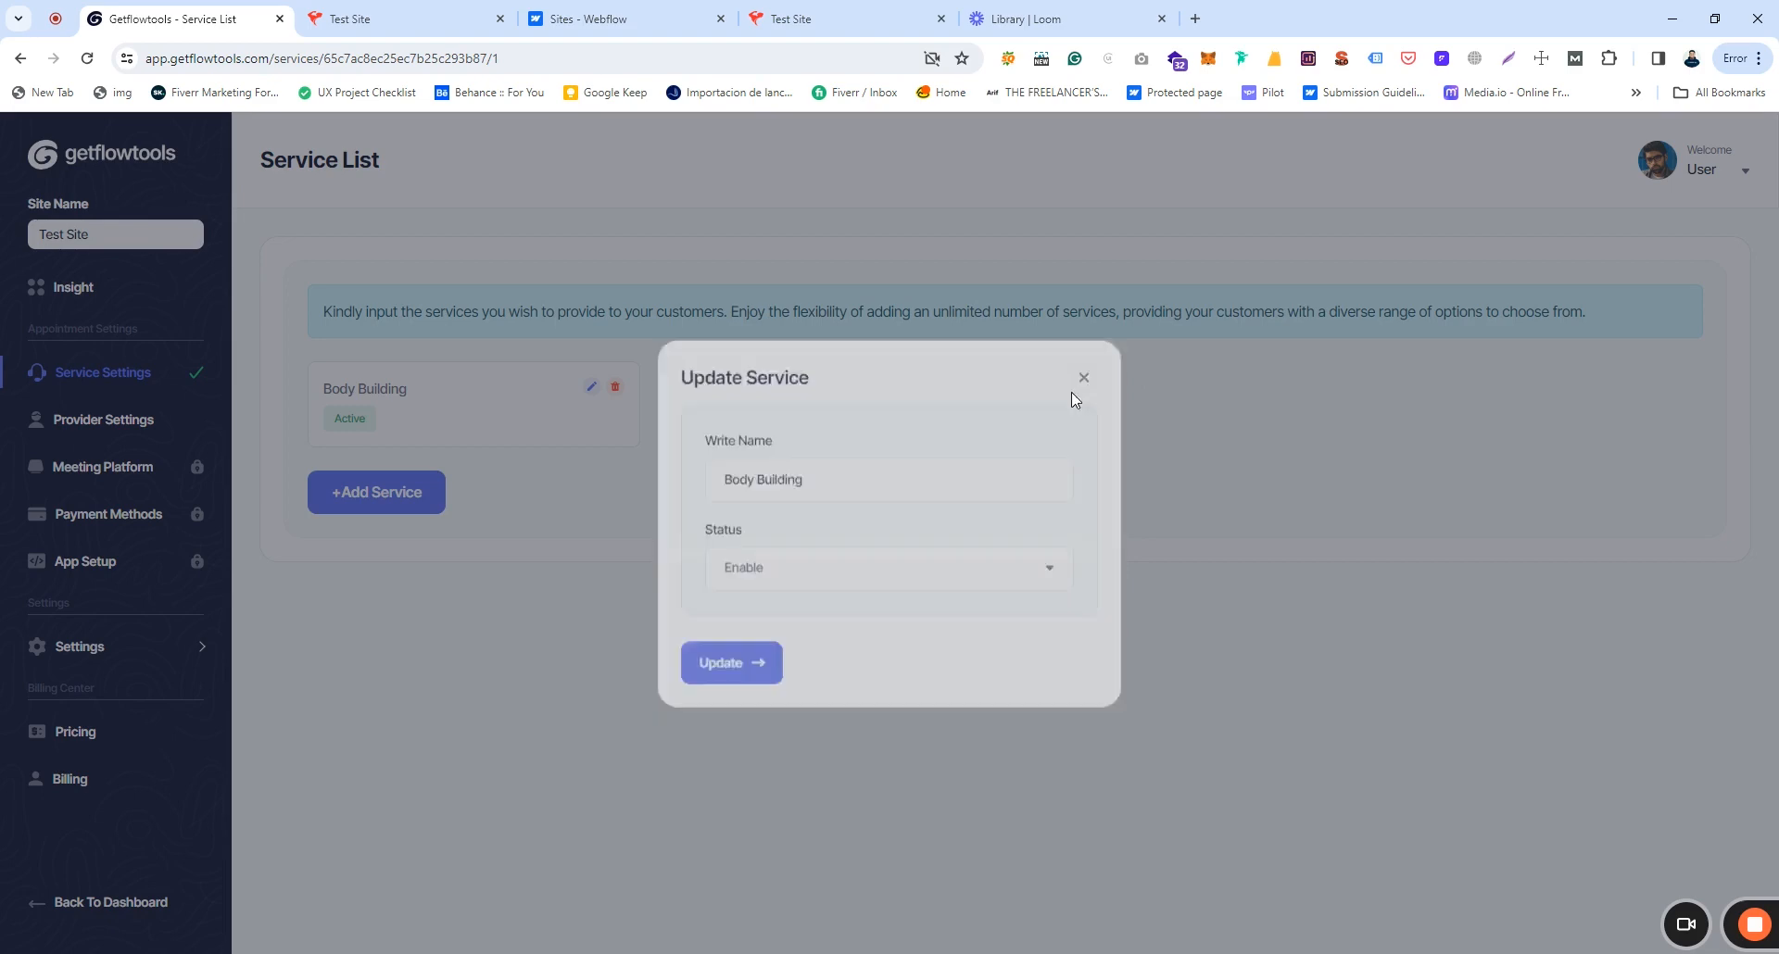
left_click(615, 387)
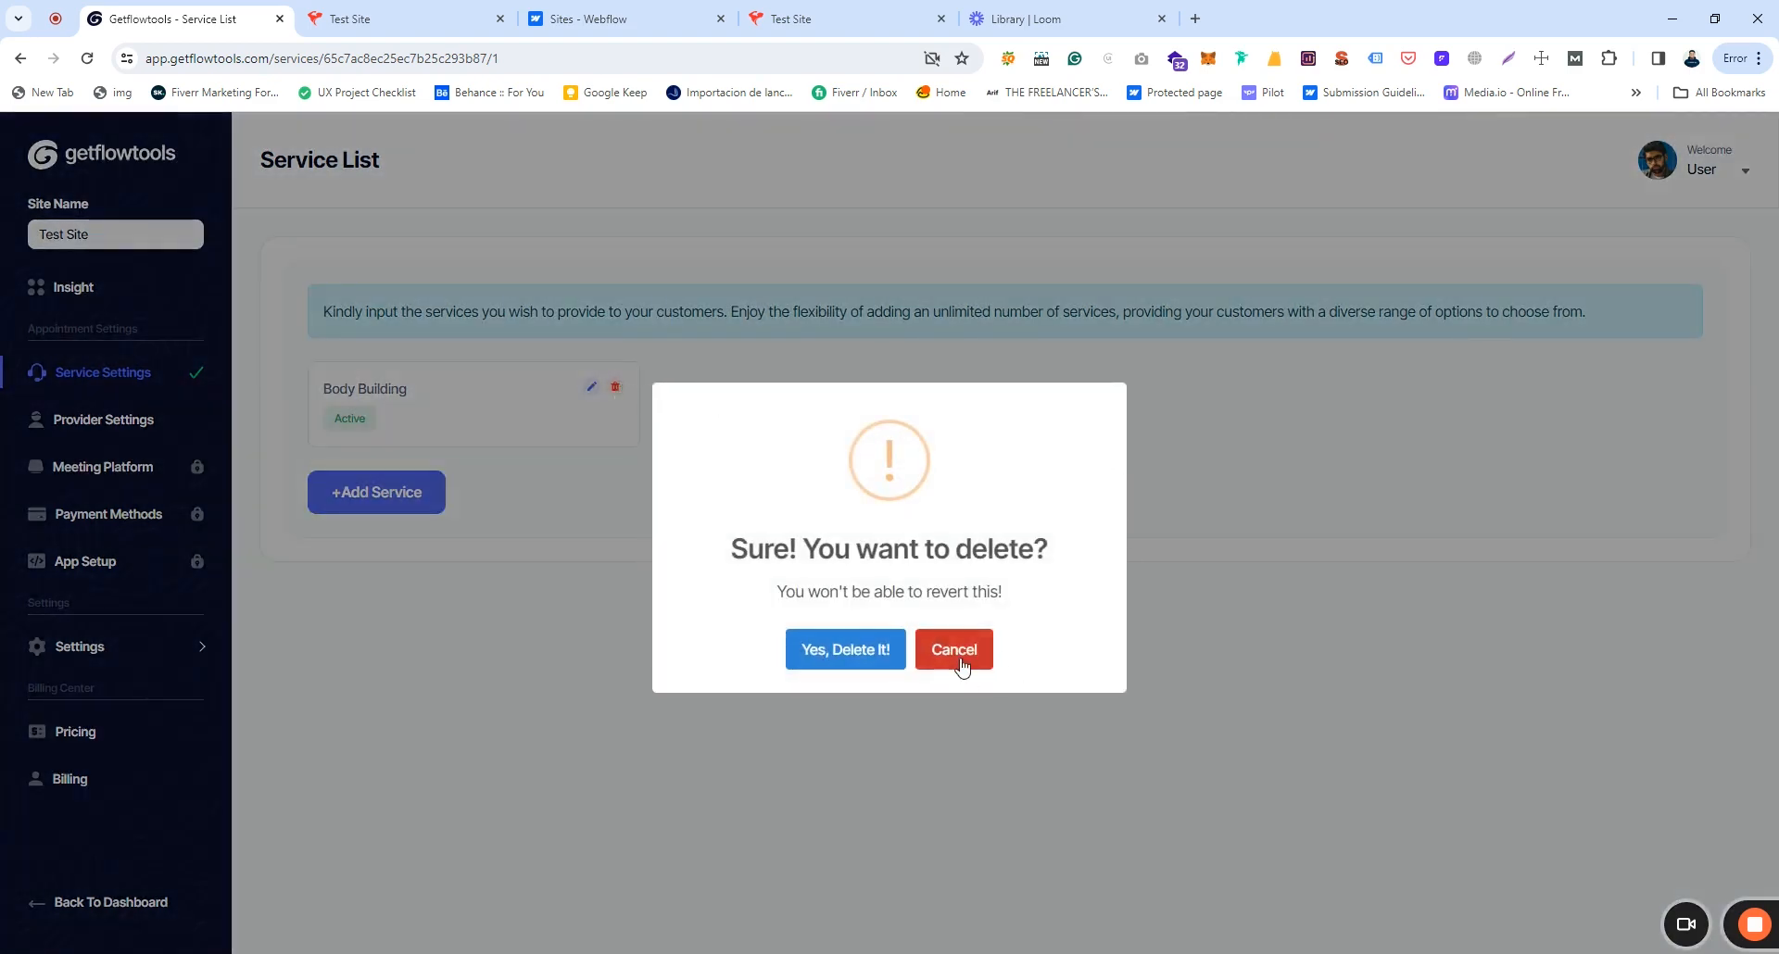
left_click(959, 663)
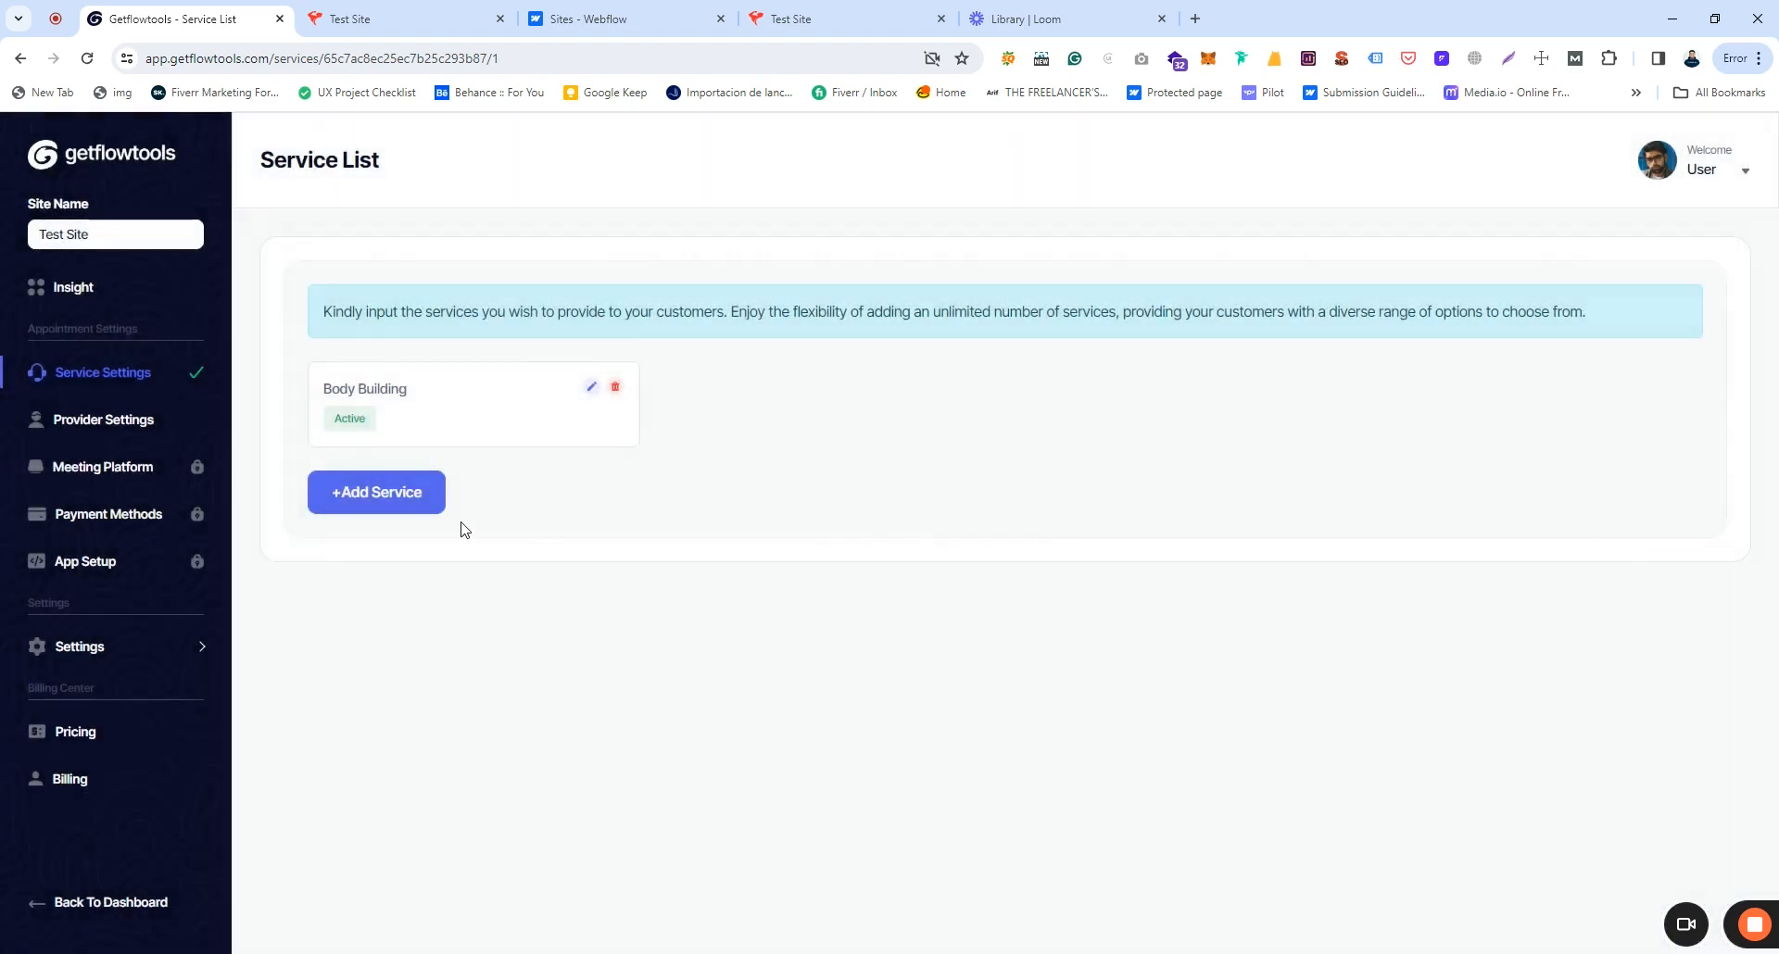
Step: Add a second service named Weight Lifting with status Enable
left_click(393, 501)
left_click(751, 494)
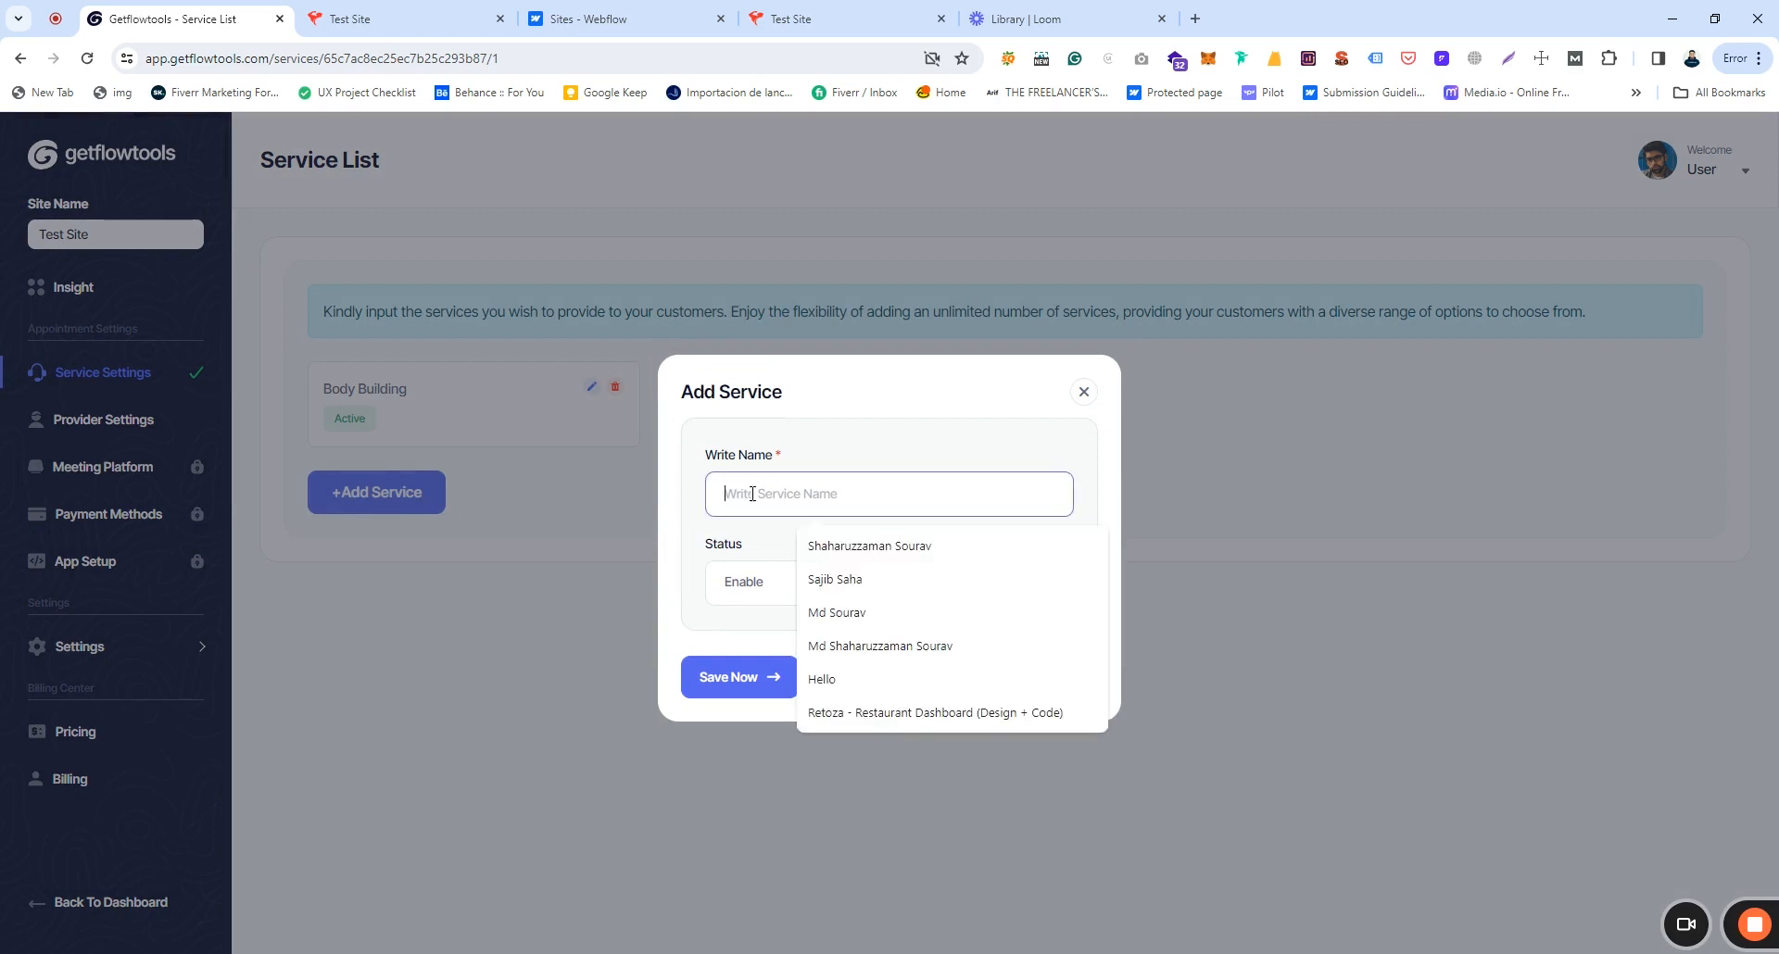
type("w")
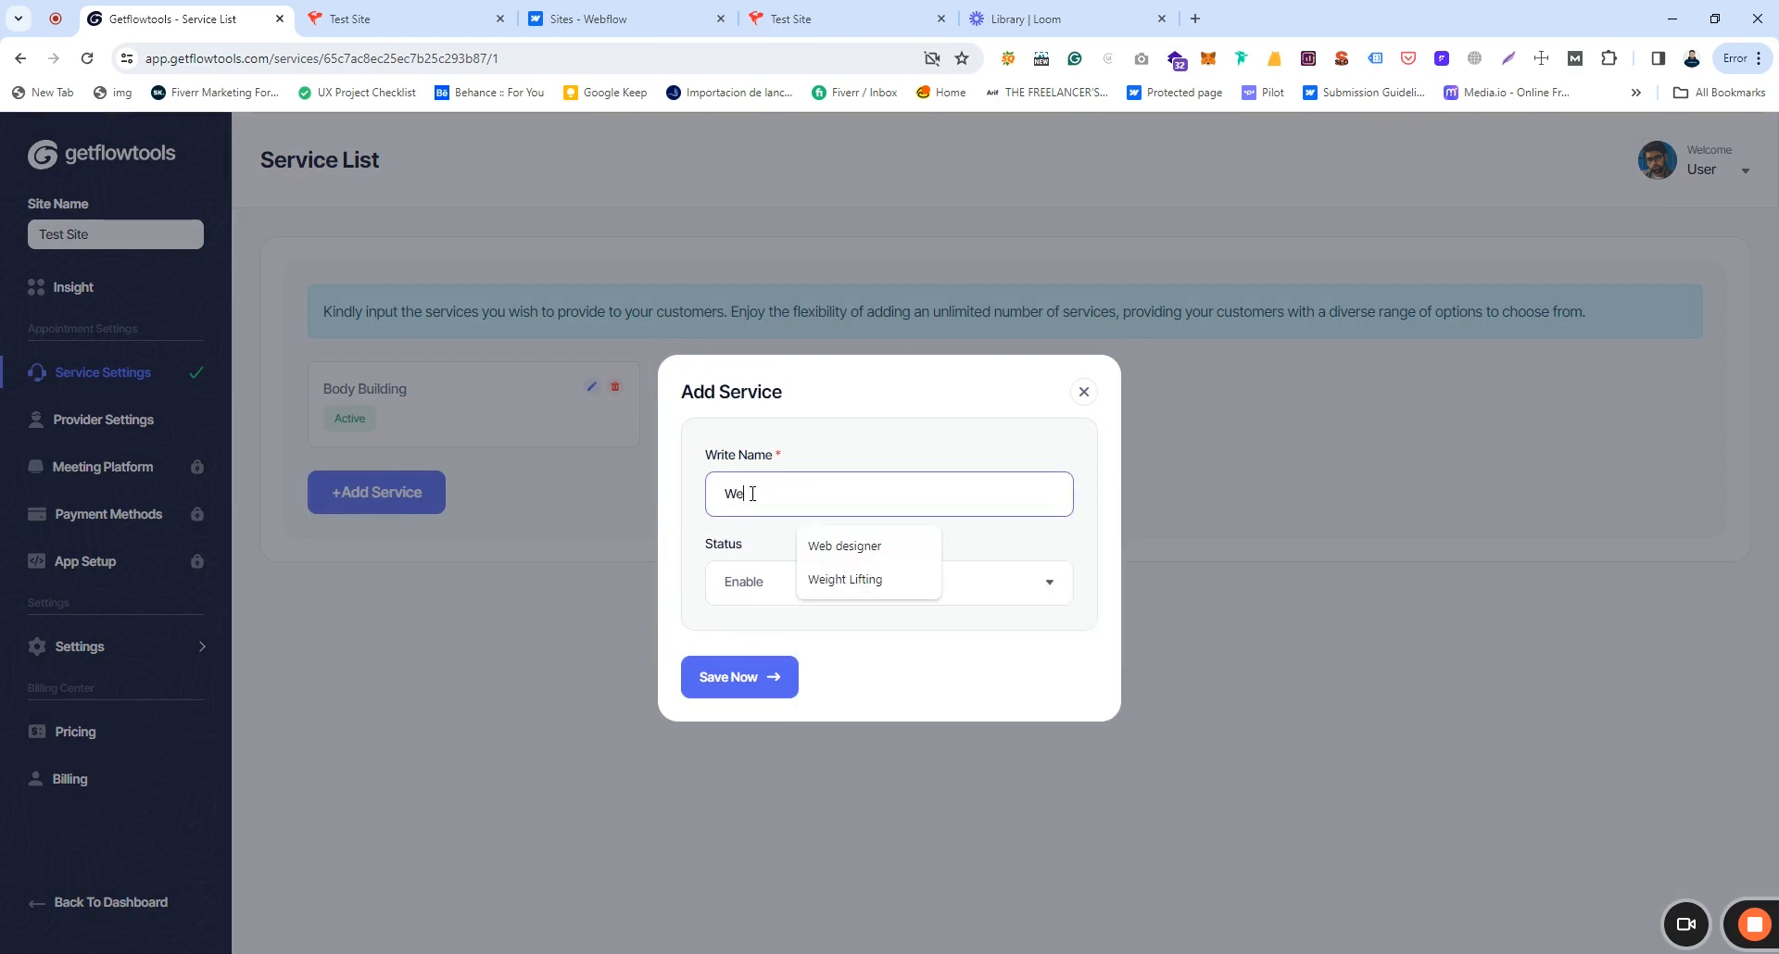
type("e")
left_click(843, 580)
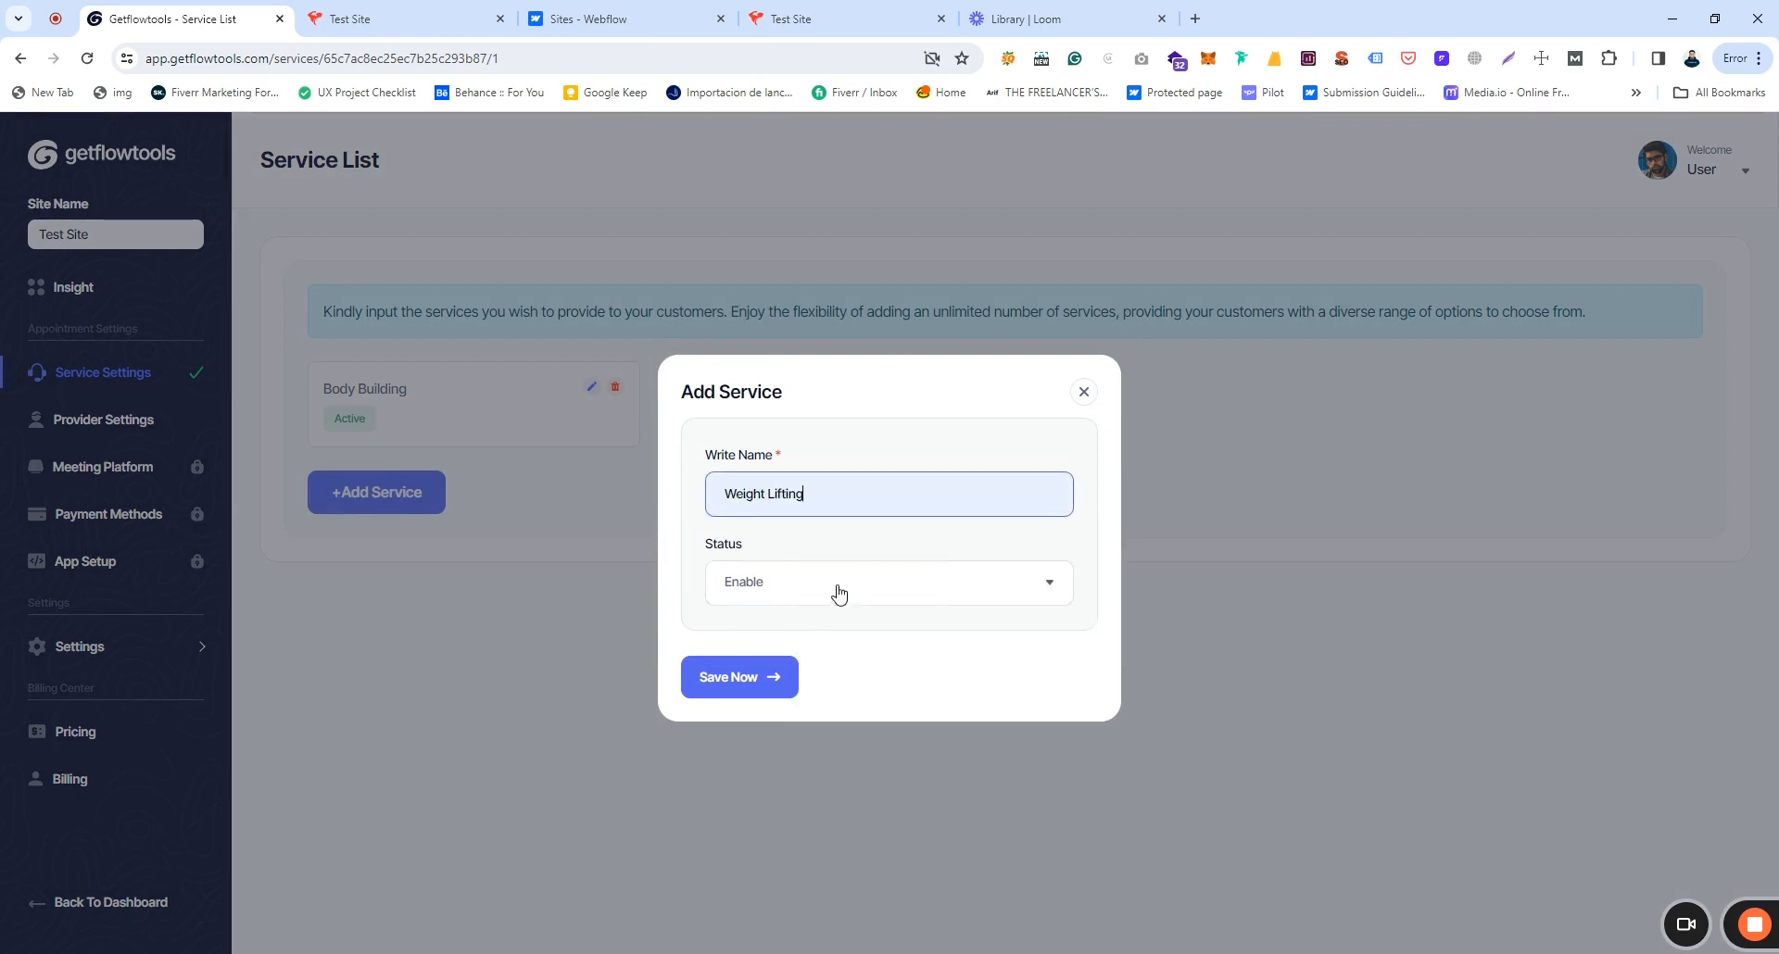
left_click(750, 585)
left_click(725, 631)
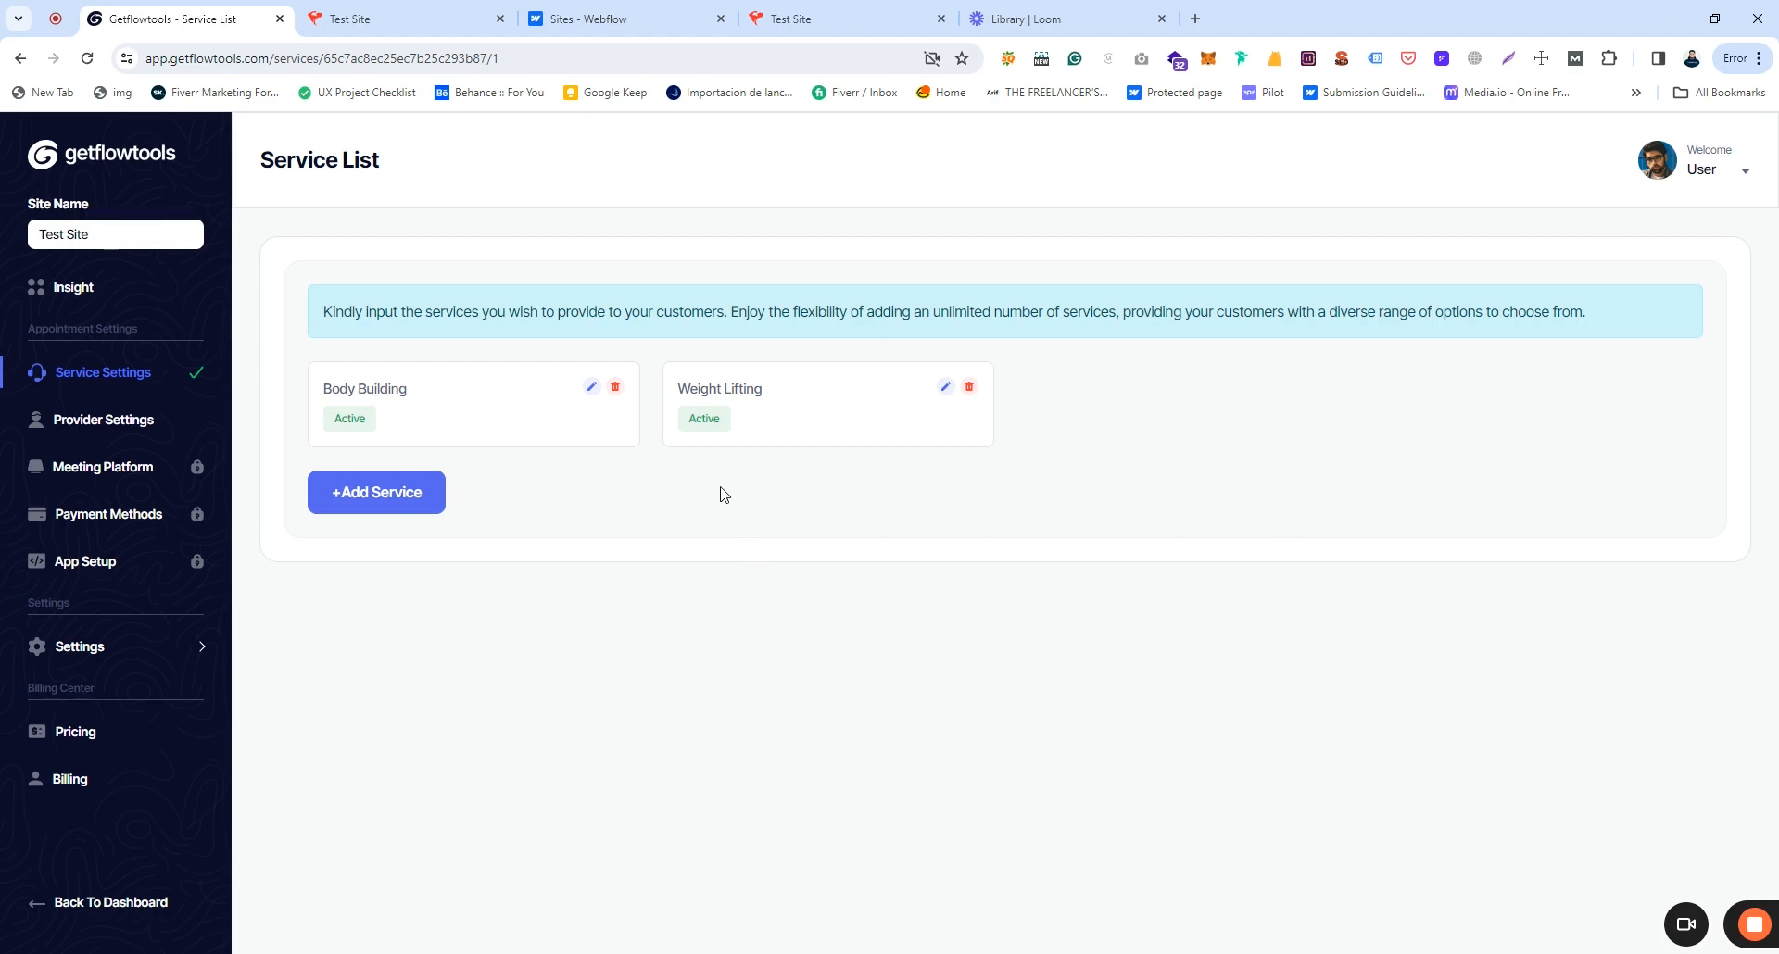
Step: Add an enabled provider with the provider's full name and an edited e-mail address
left_click(86, 422)
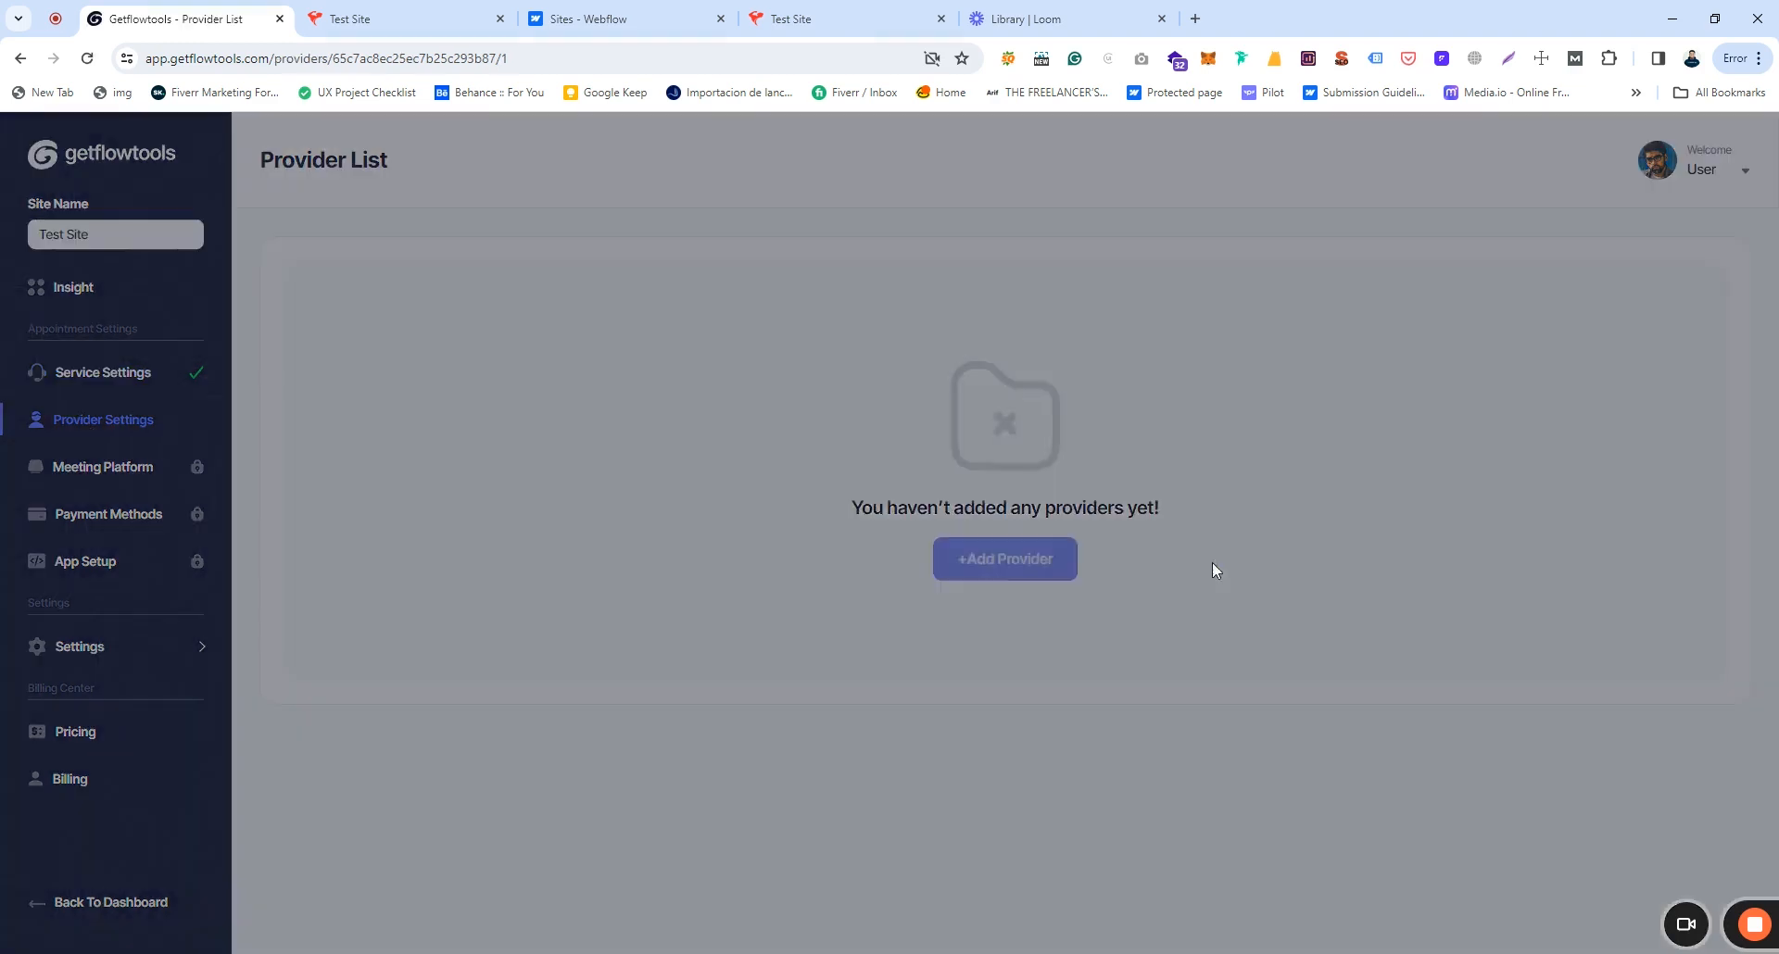
left_click(779, 449)
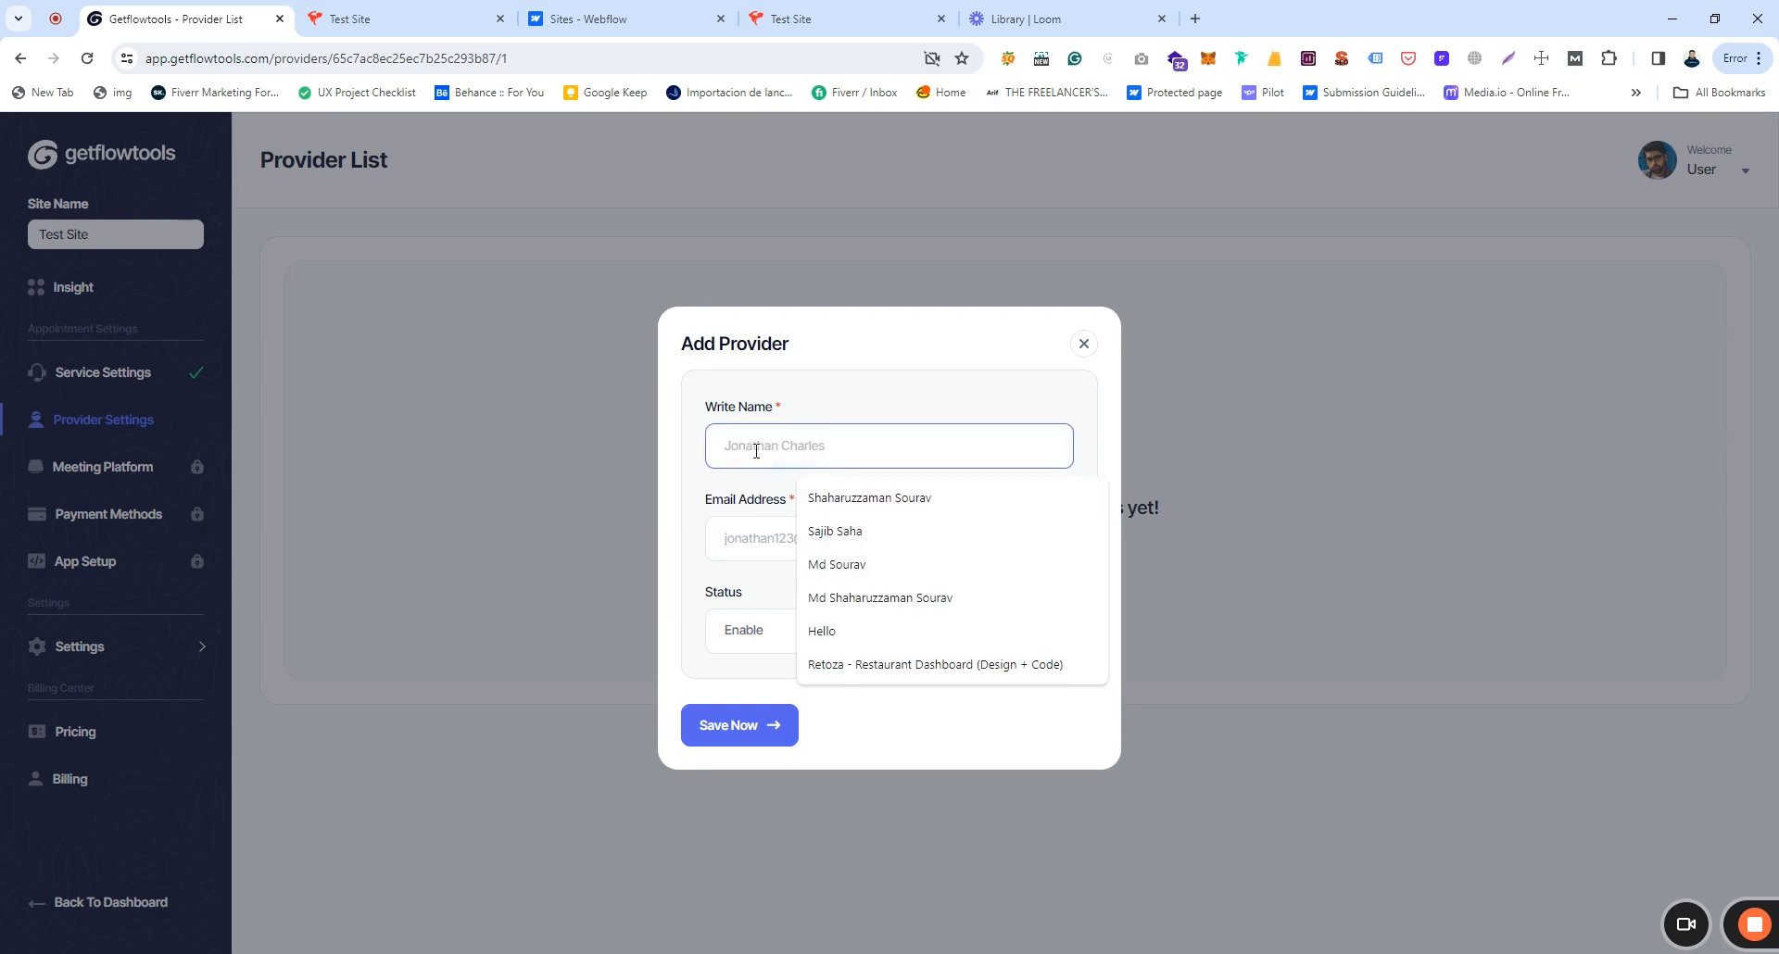
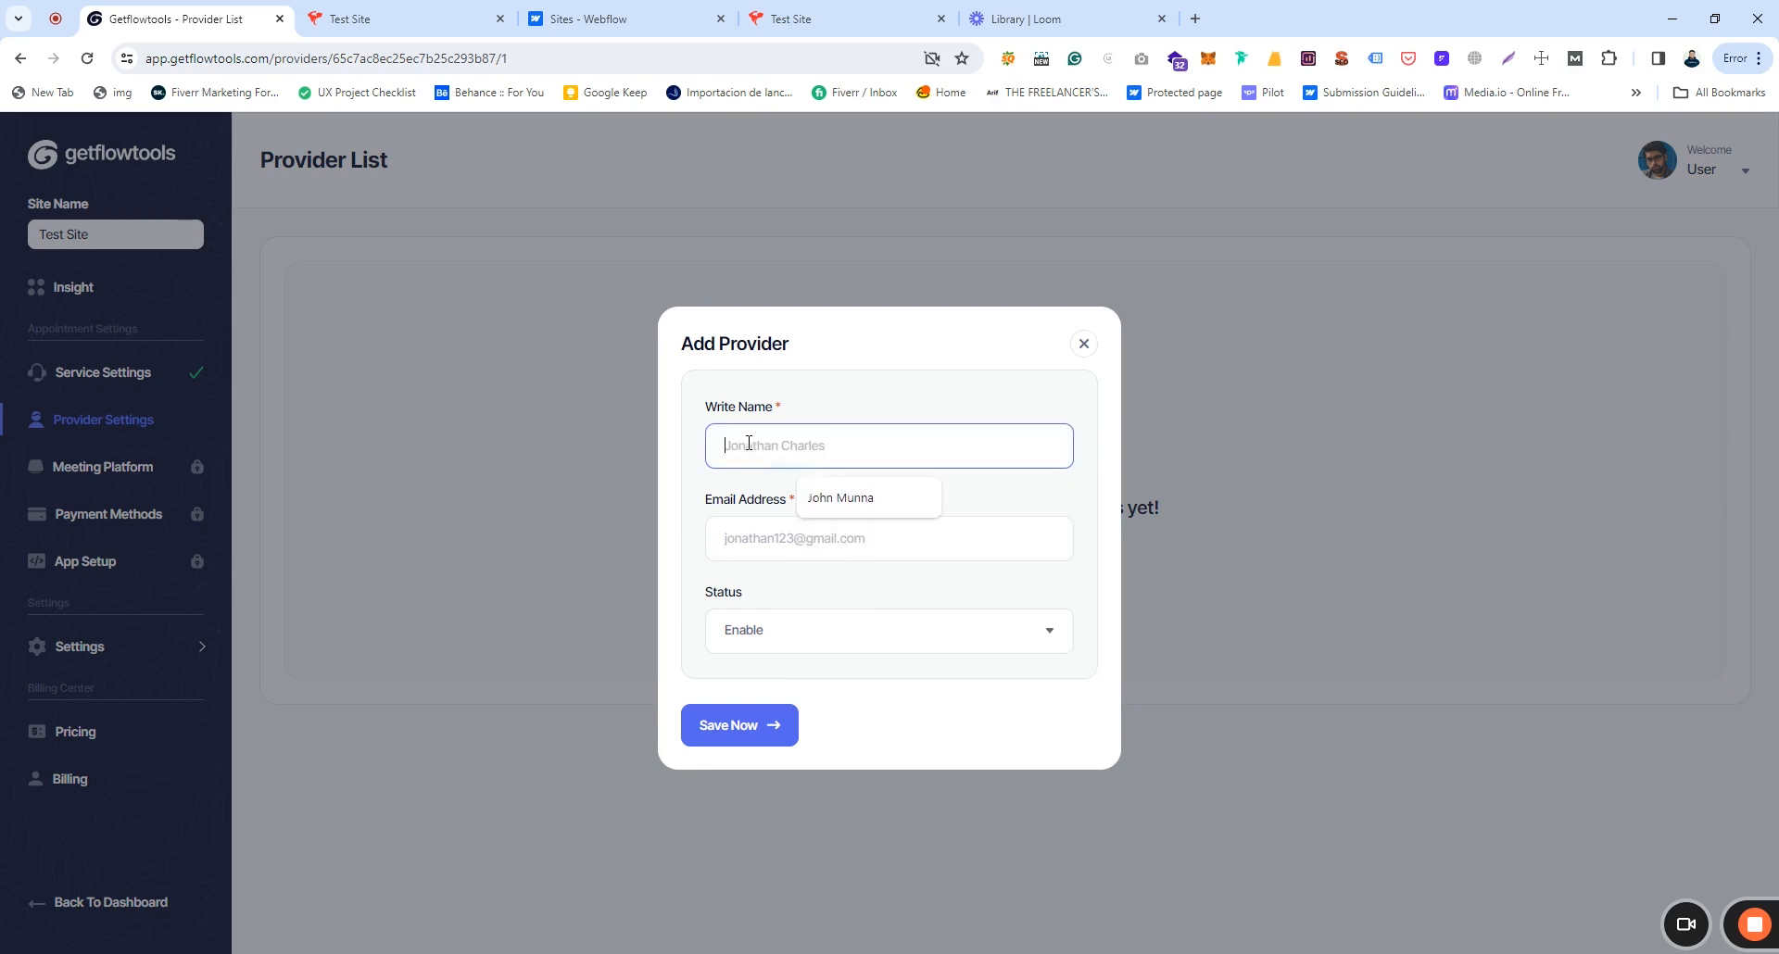
left_click(755, 542)
left_click(830, 599)
left_click(856, 538)
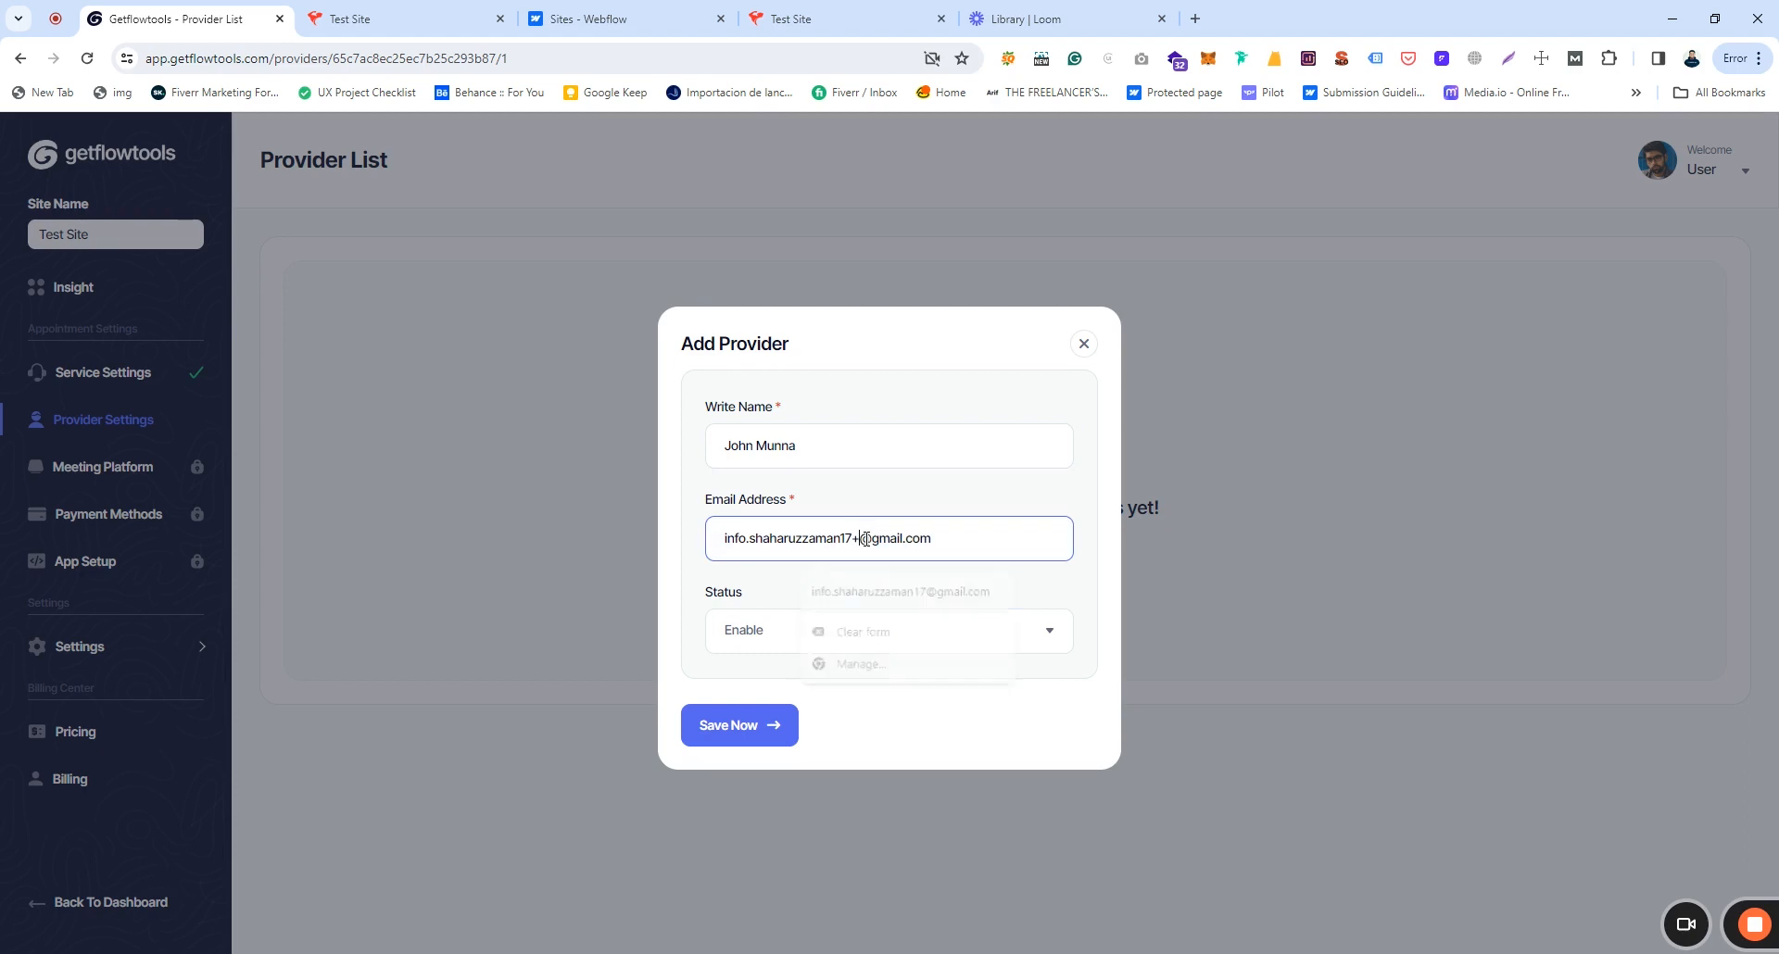
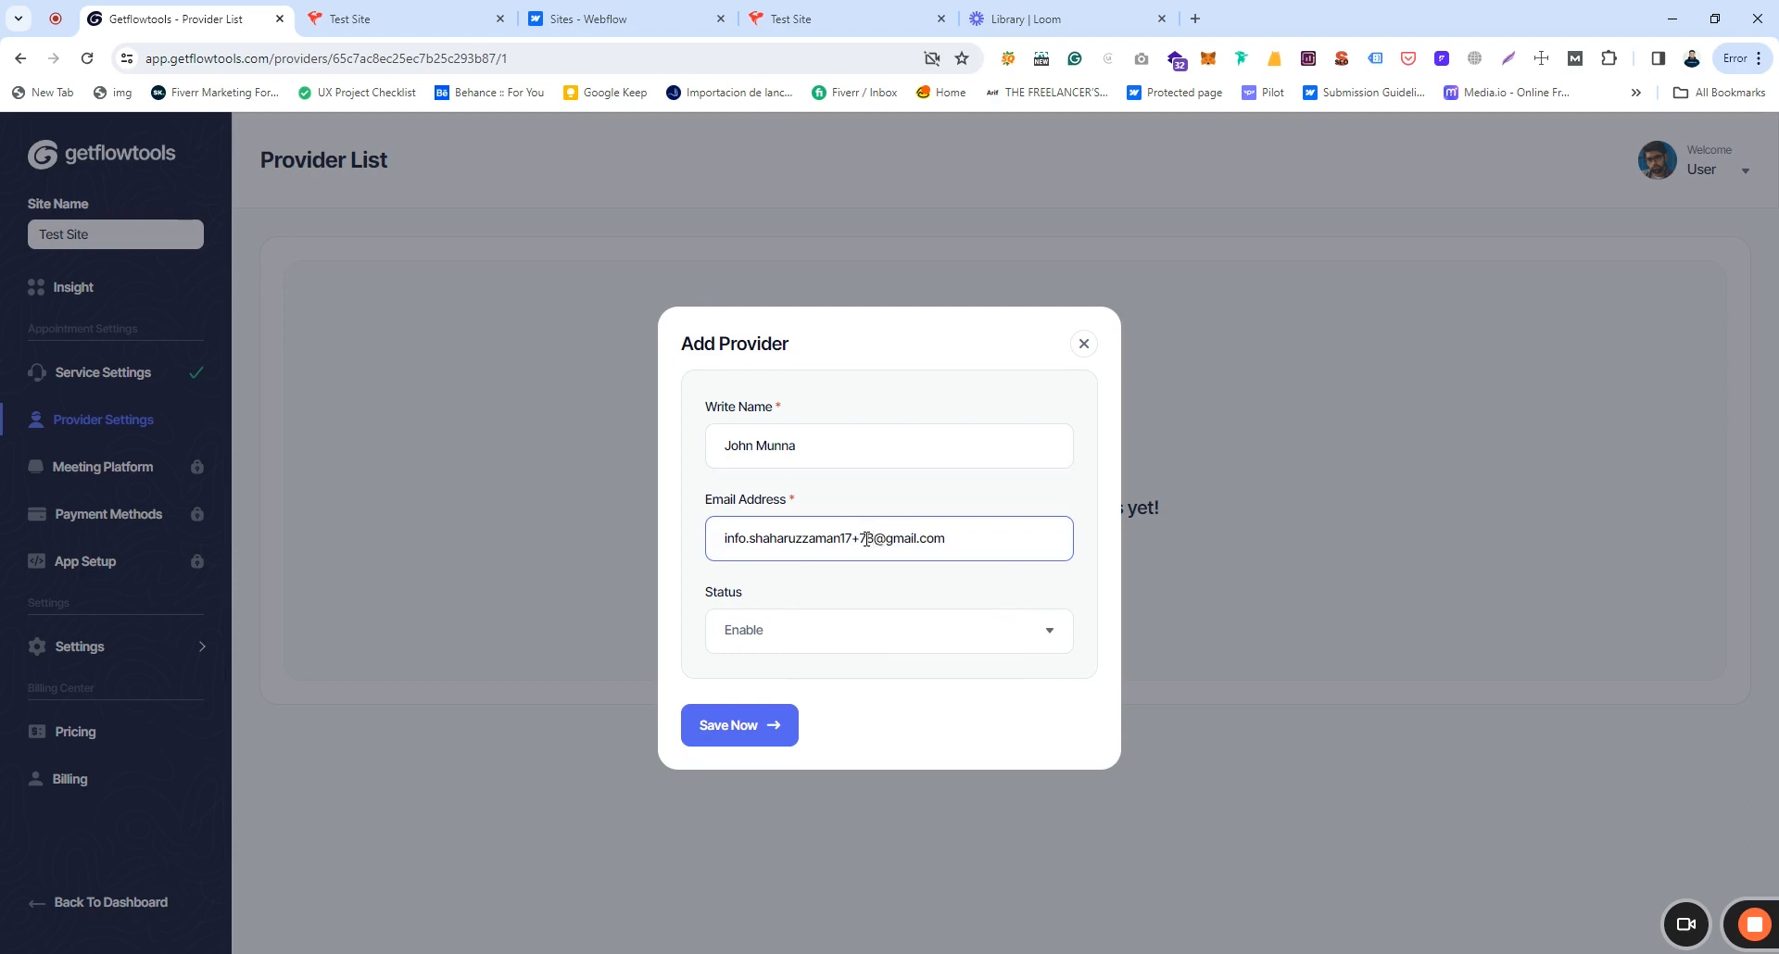
left_click(847, 634)
left_click(746, 682)
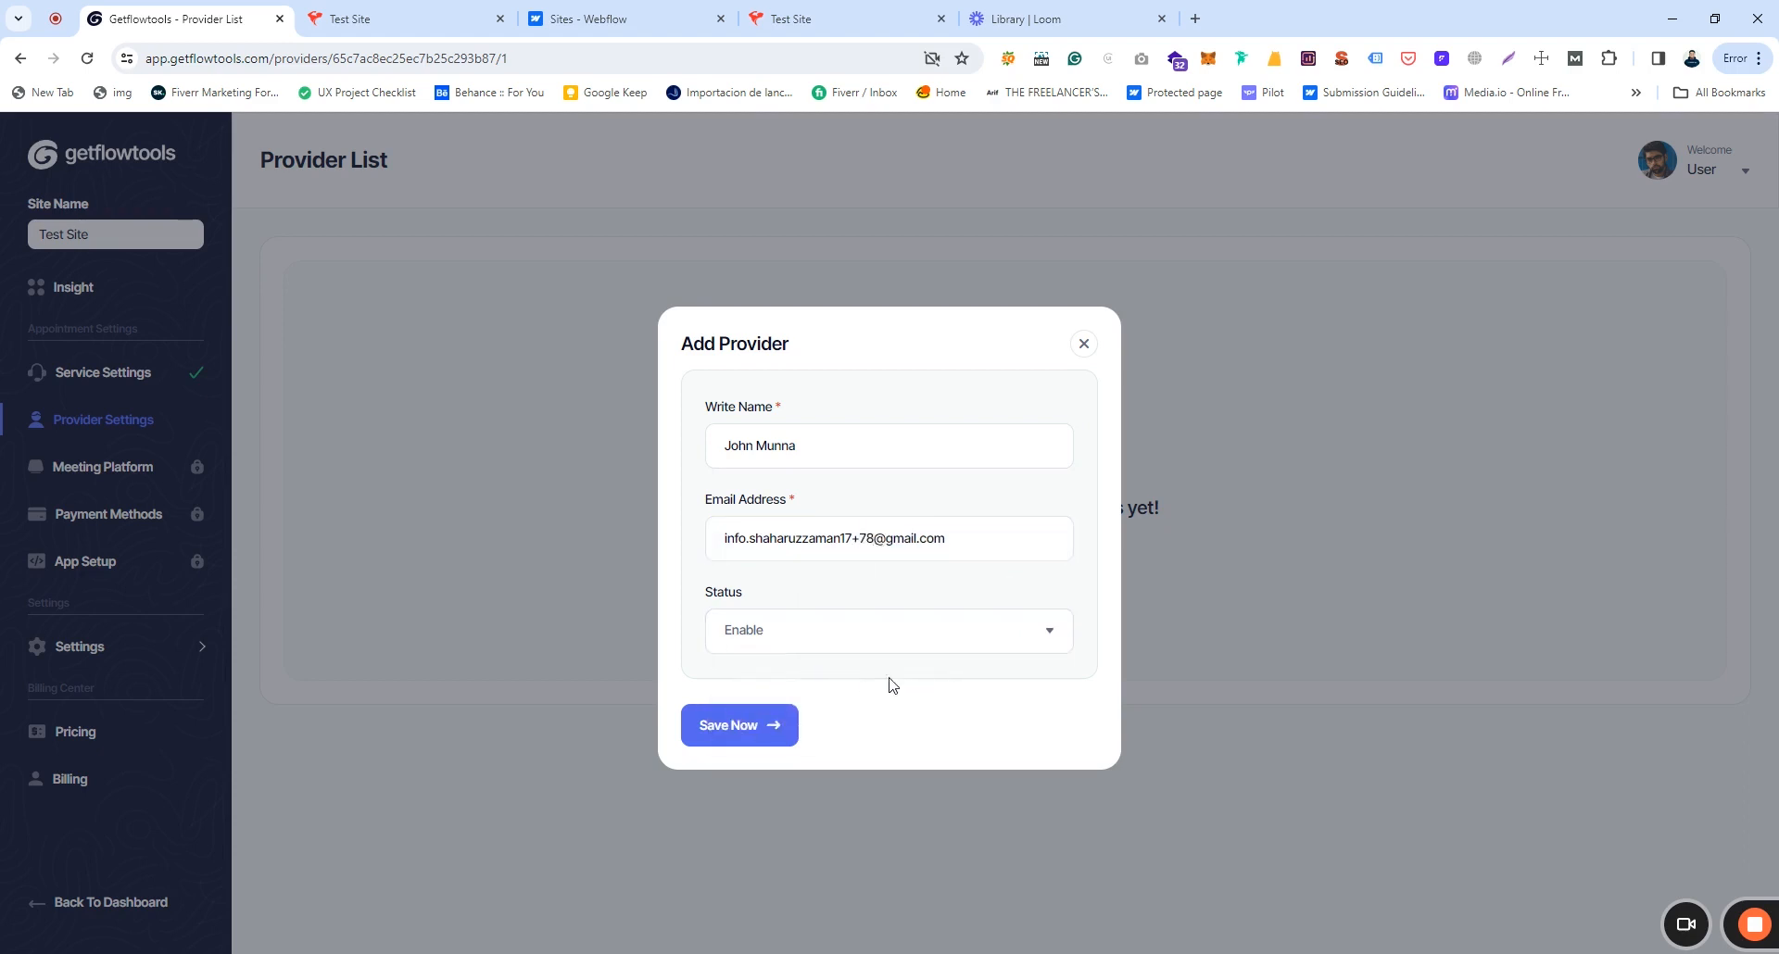
left_click(741, 727)
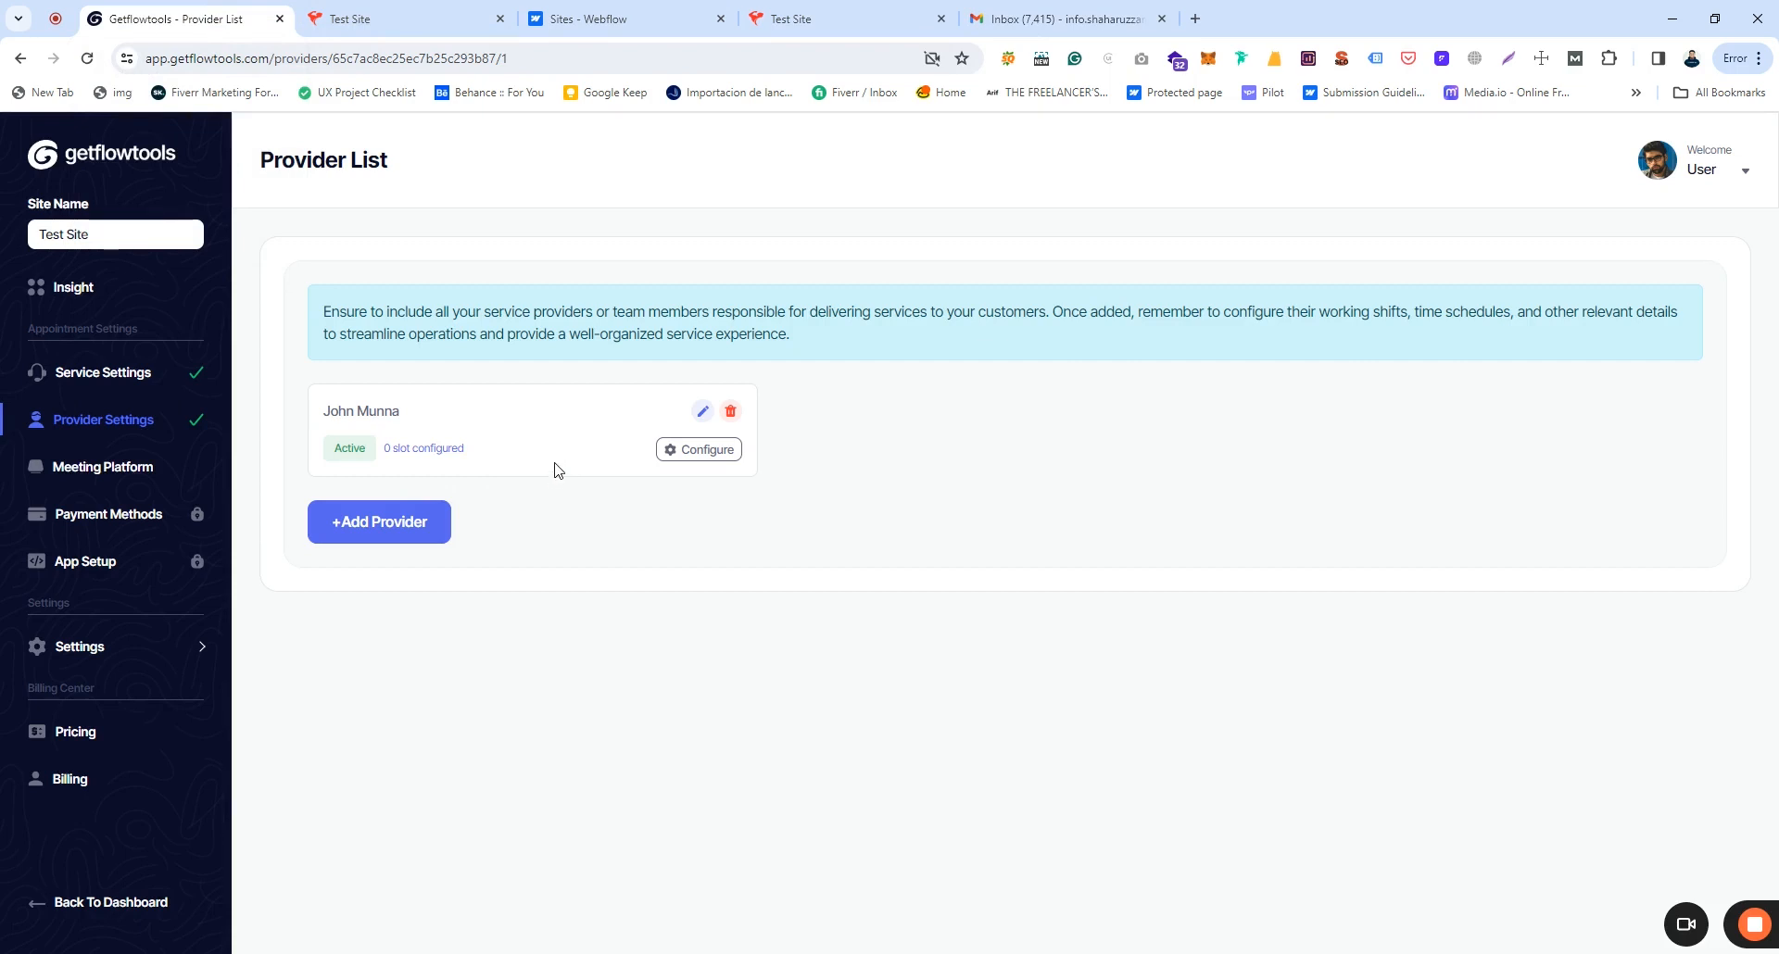
Step: Read the provider's Account Created email in Gmail, highlighting the temporary password line
left_click(1081, 7)
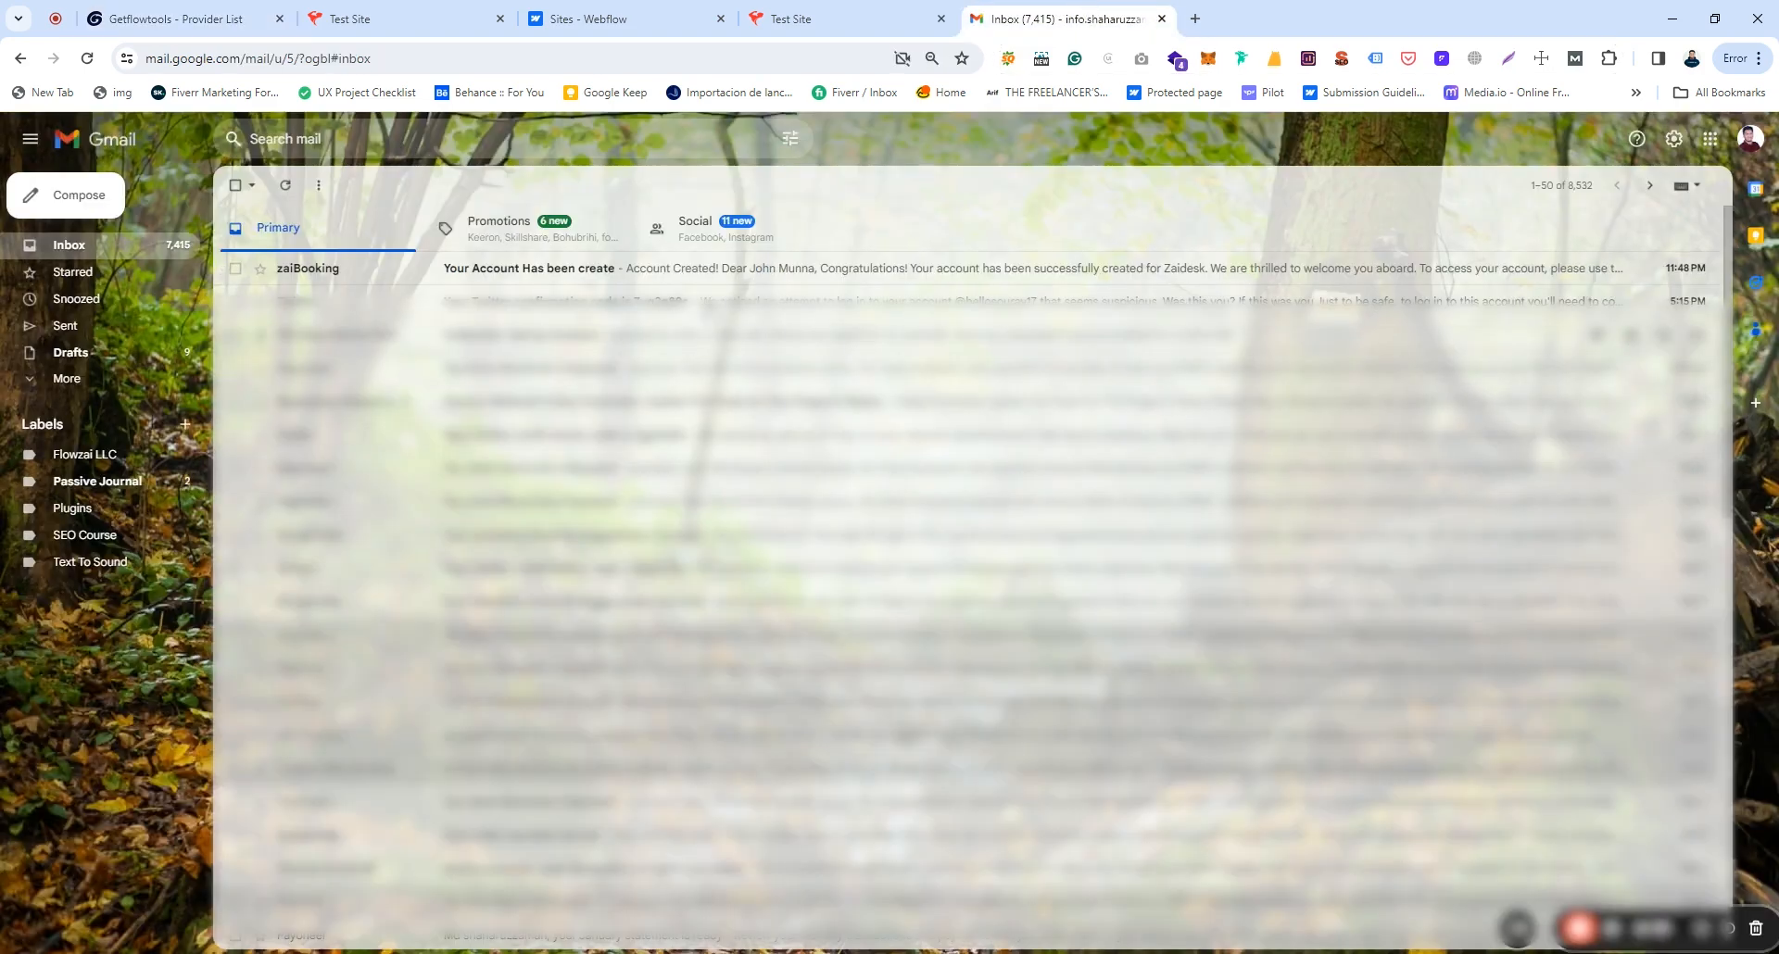
left_click(739, 269)
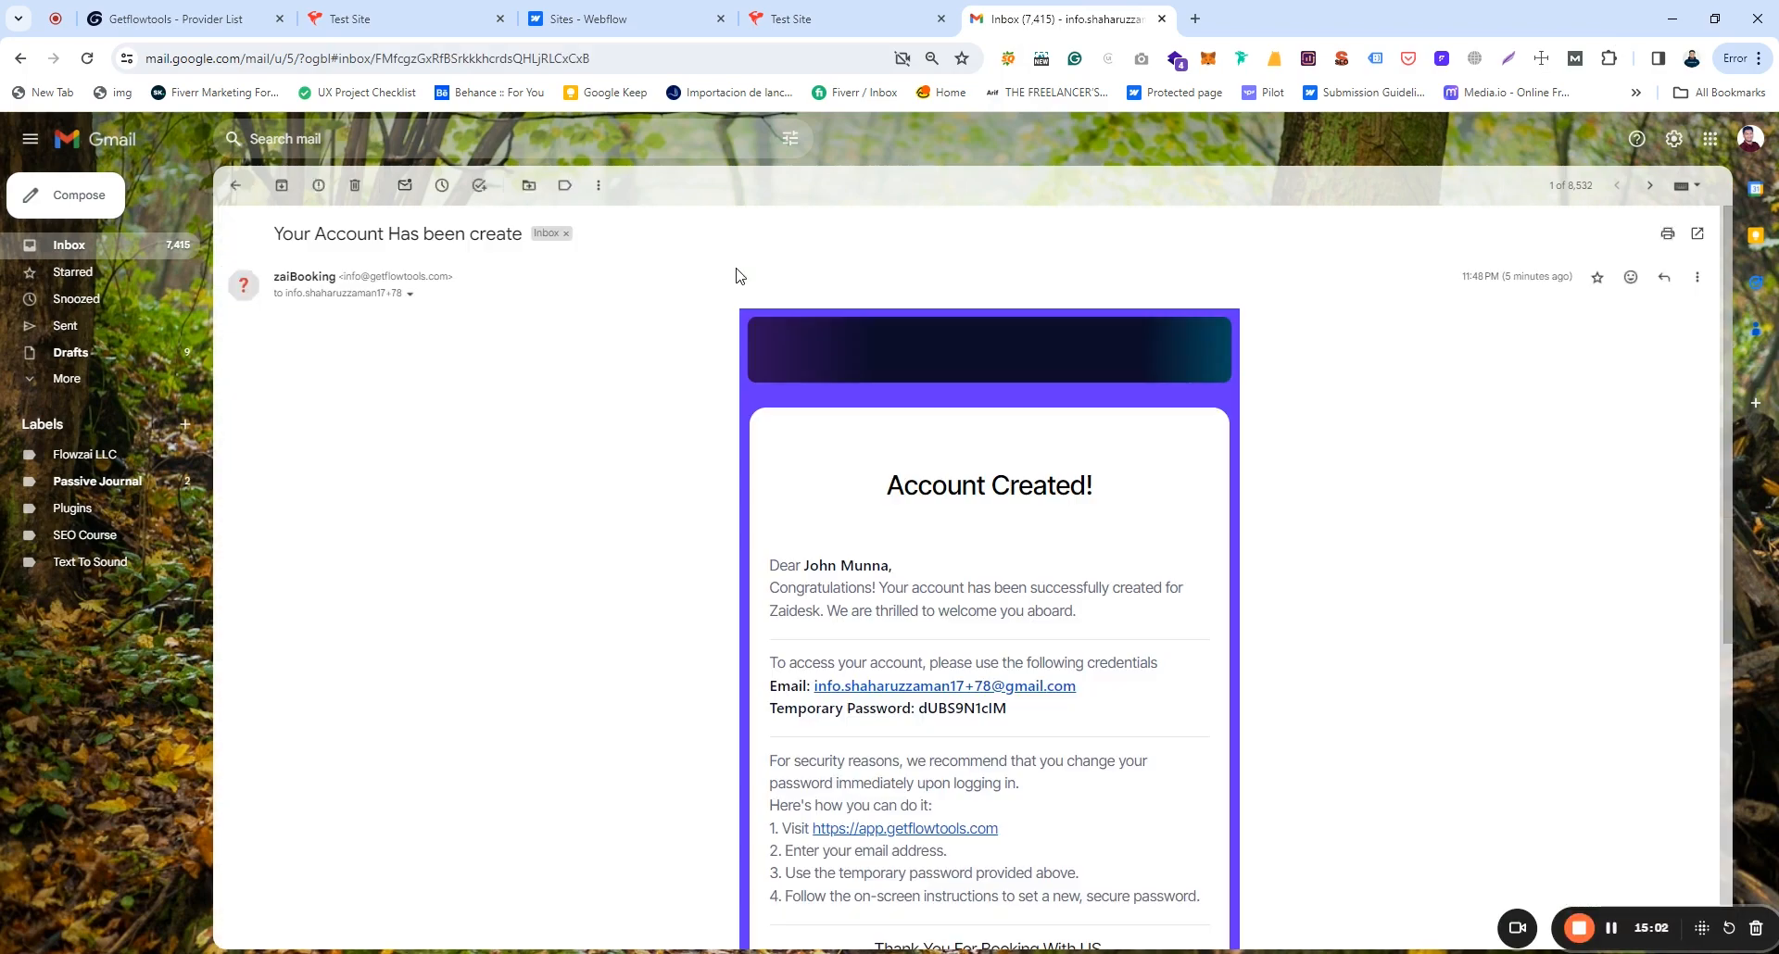
scroll(1079, 644, "down", 4)
scroll(831, 488, "up", 3)
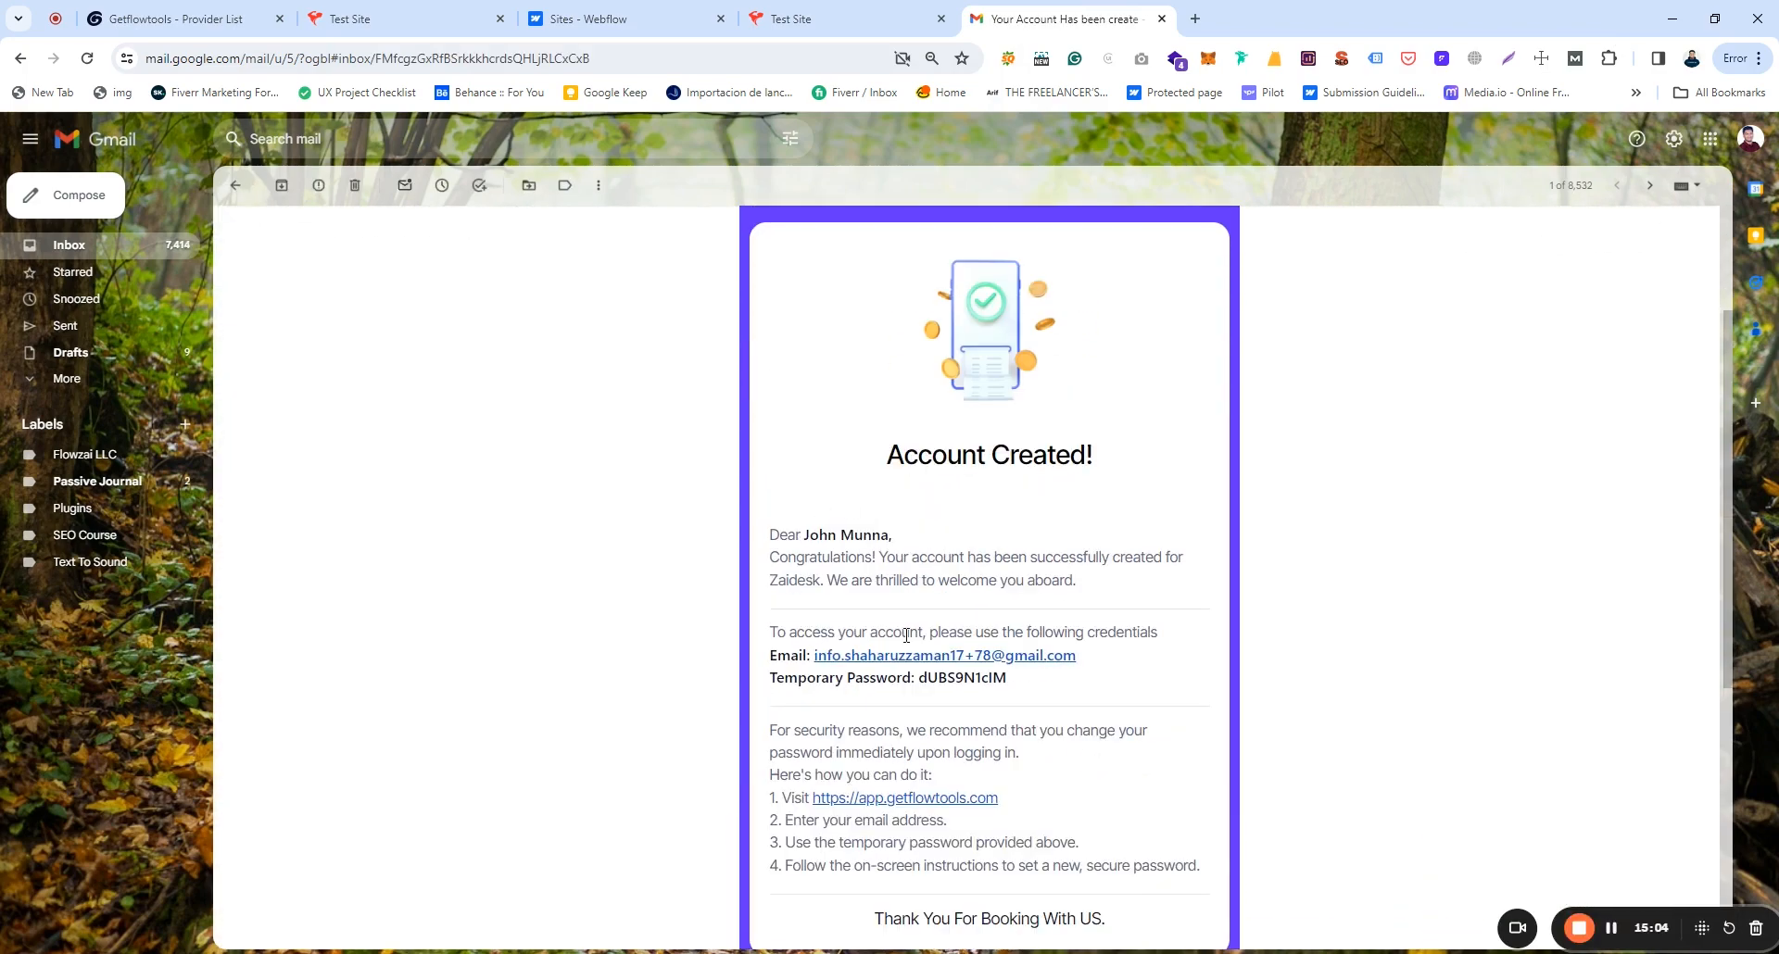
scroll(907, 634, "down", 2)
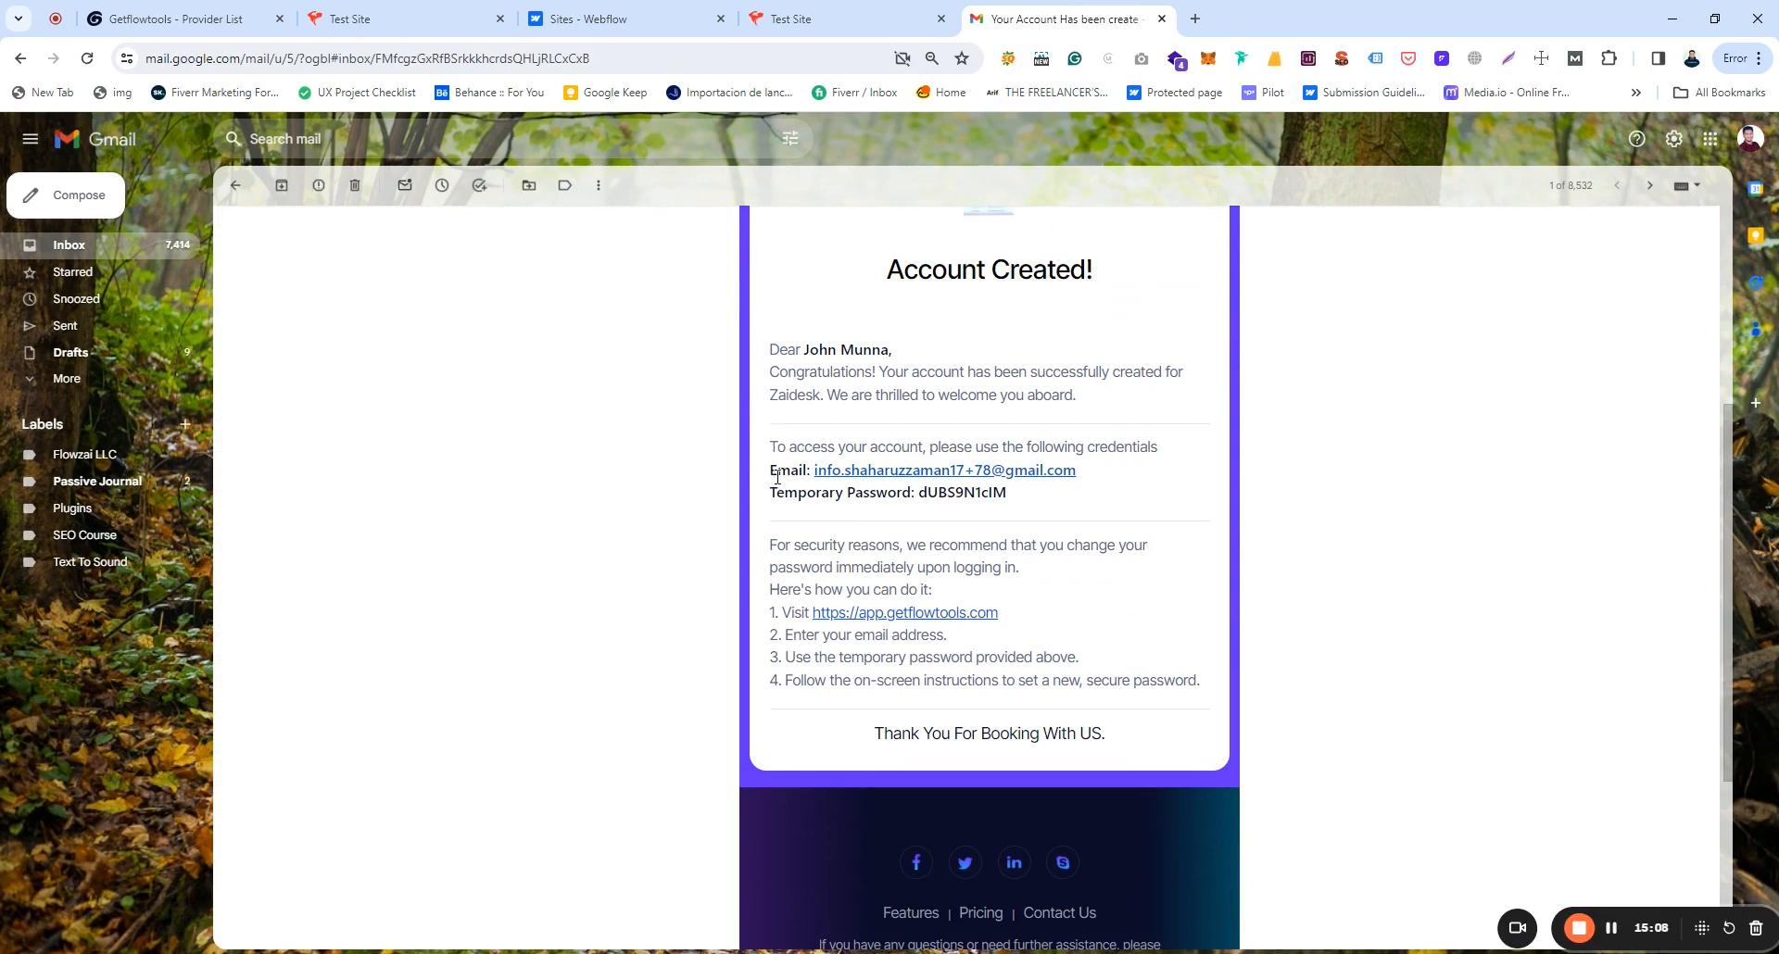
left_click_drag(888, 492, 1004, 510)
left_click(1004, 510)
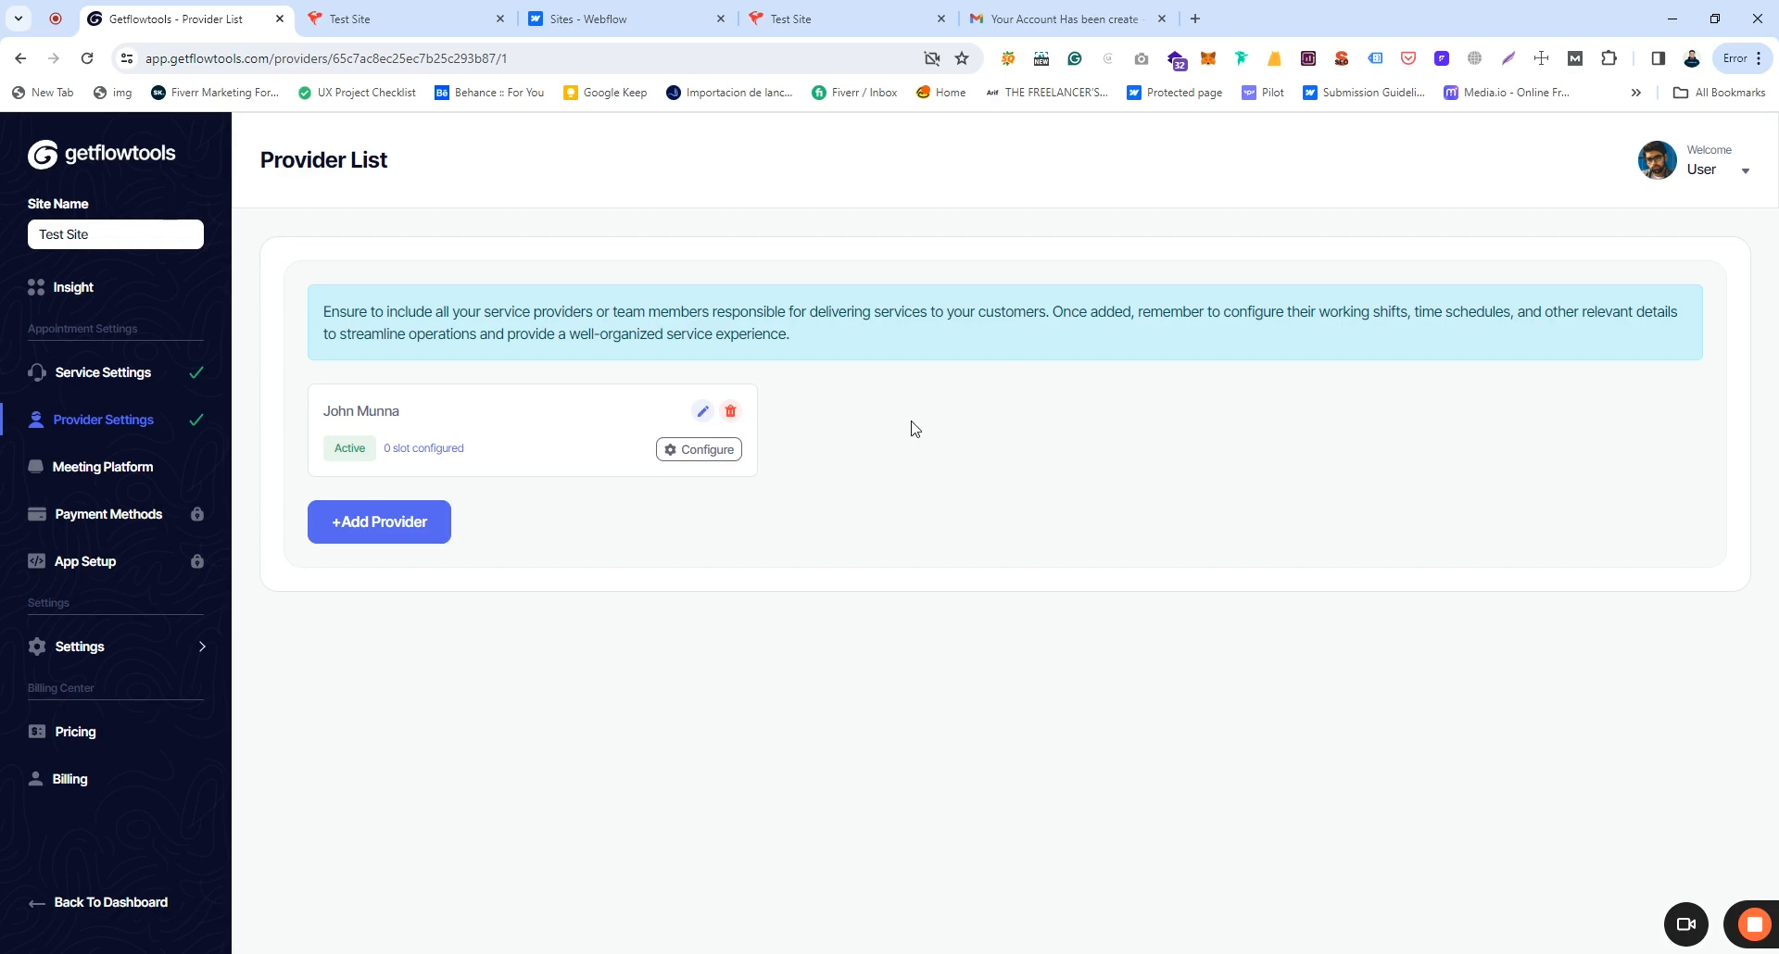
Step: Dismiss the new provider form and open the provider's time slot configuration
left_click(417, 526)
left_click(1083, 344)
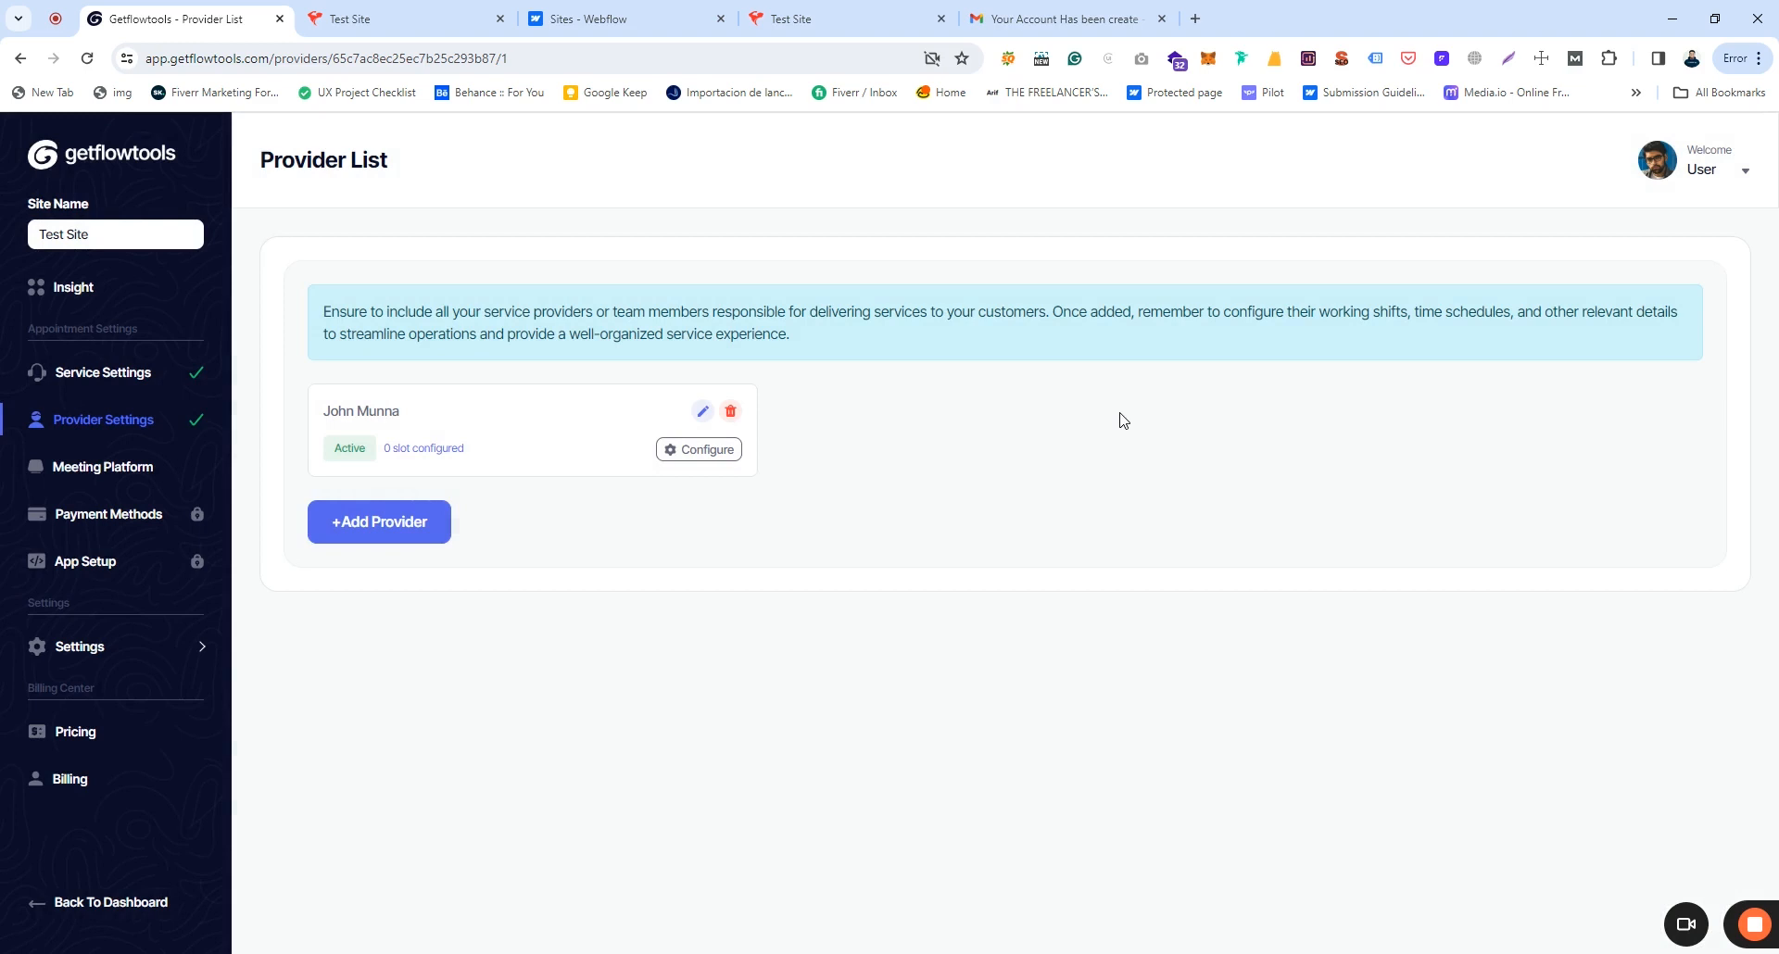
left_click(710, 451)
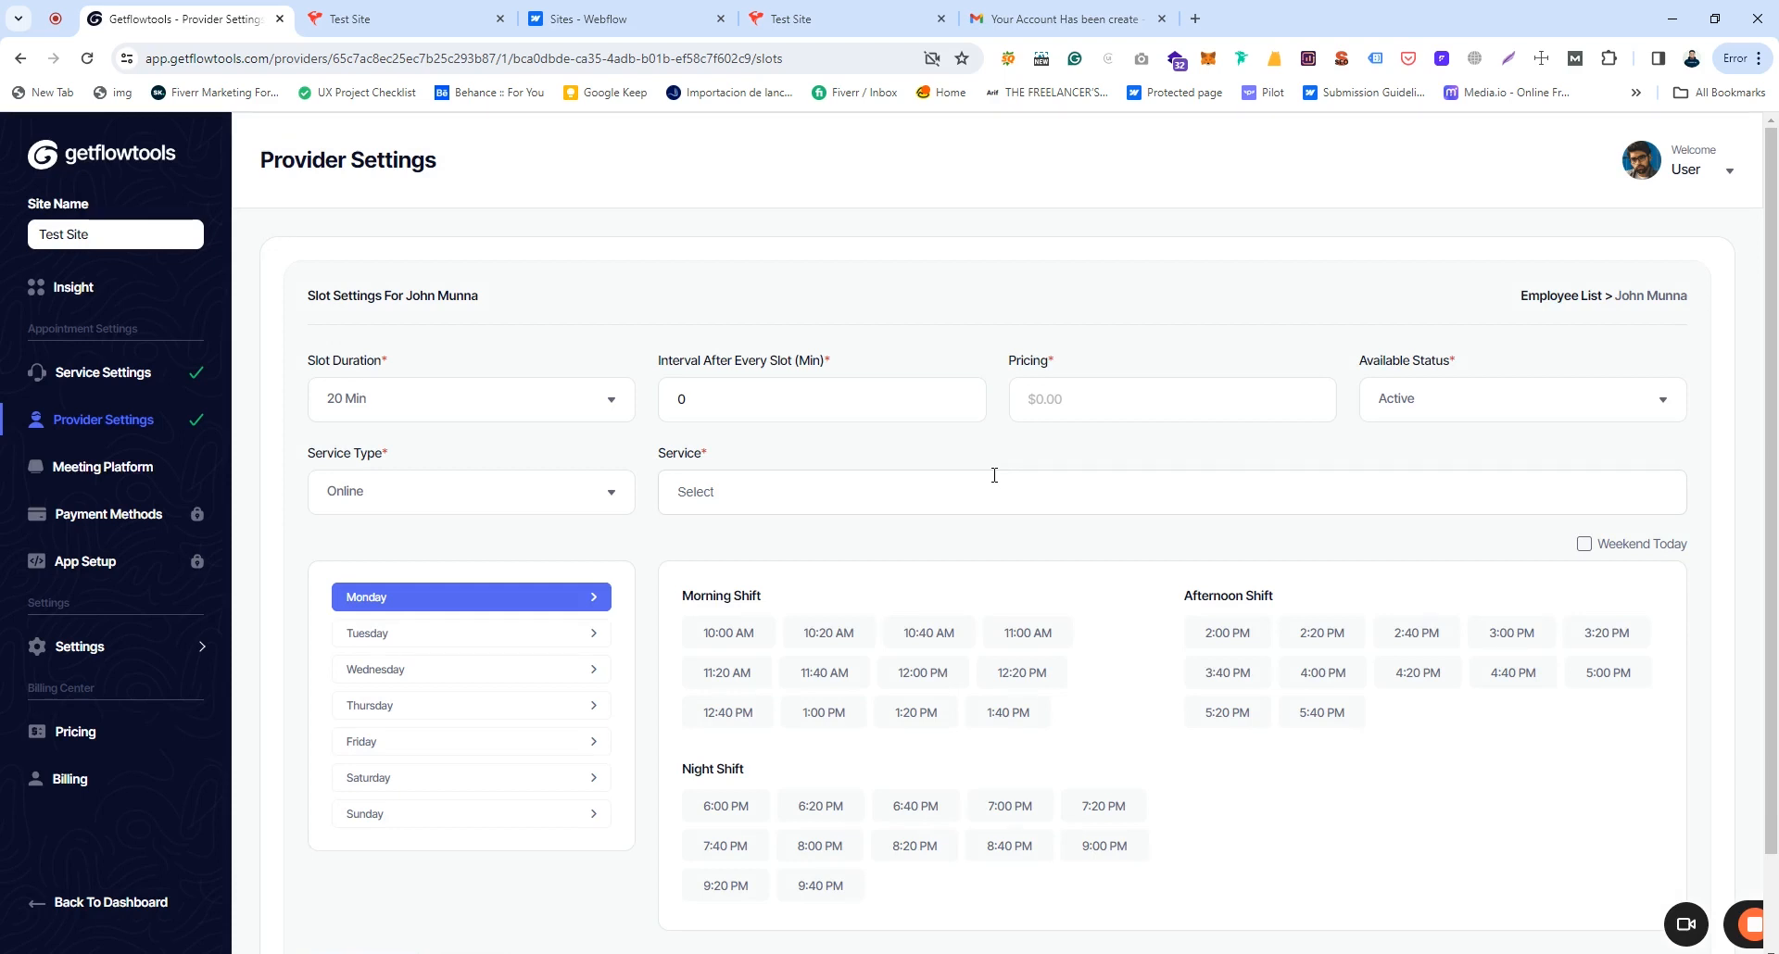
left_click_drag(421, 299, 517, 305)
left_click(533, 306)
Step: Set slot duration 30 Min, interval 10, pricing 10, status Active and service type Both
left_click(516, 405)
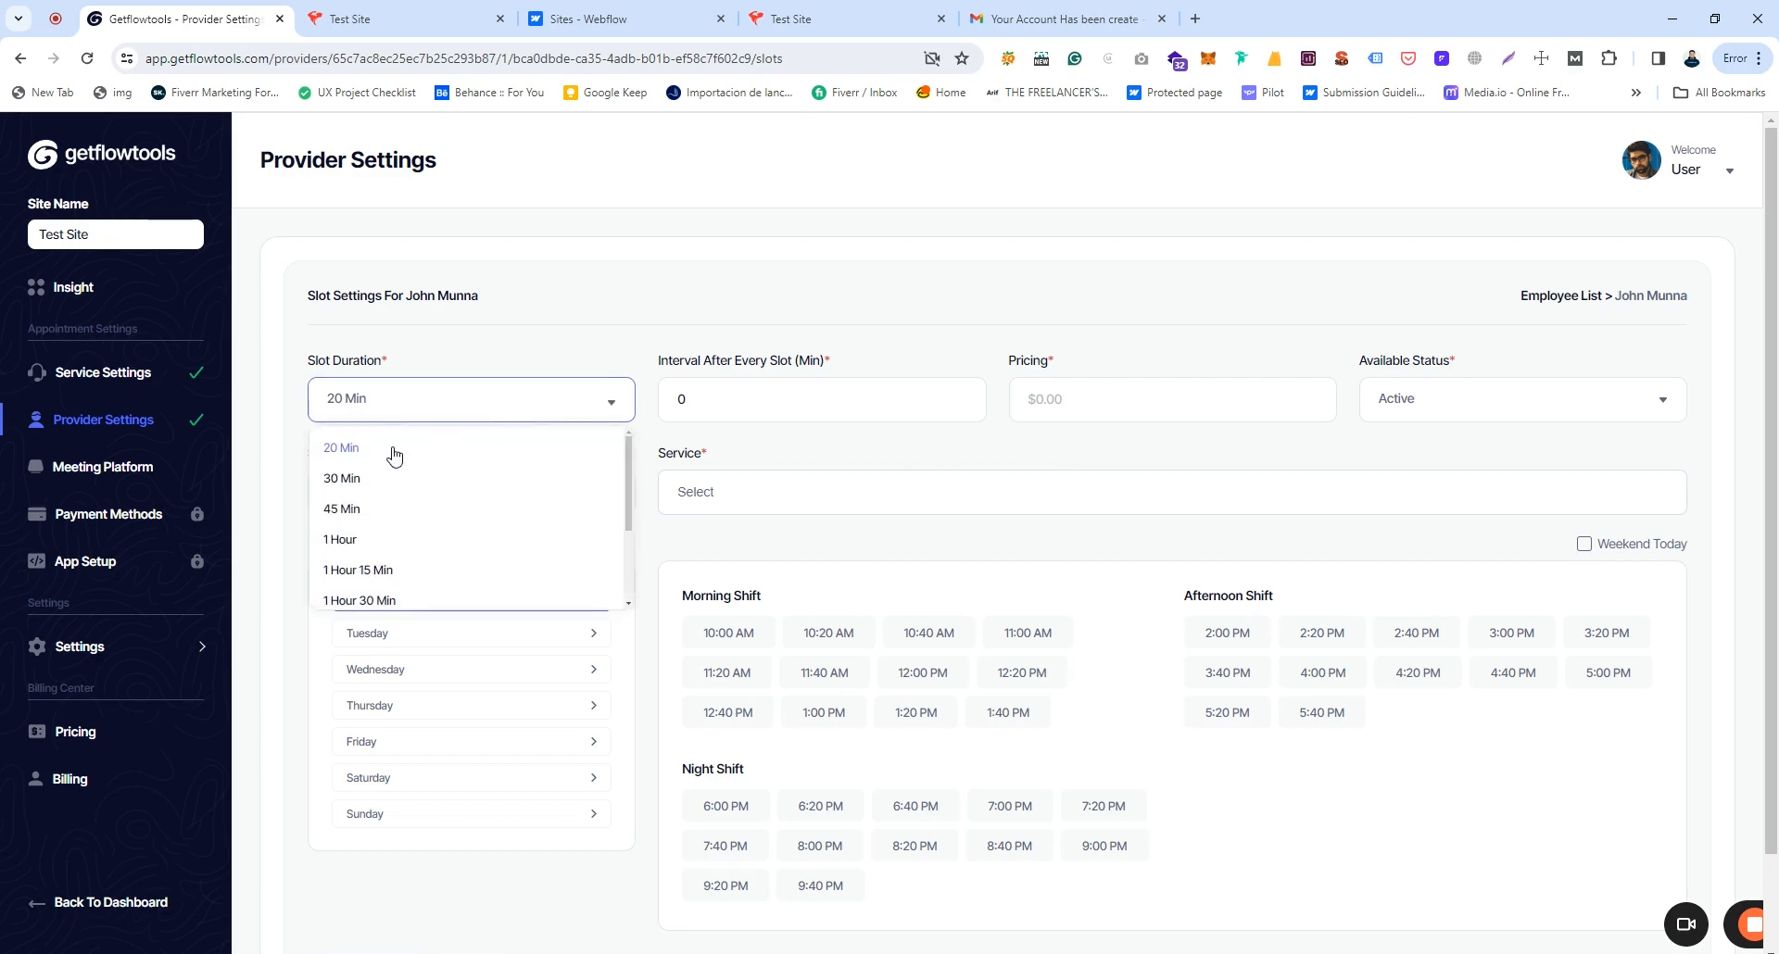
left_click(348, 479)
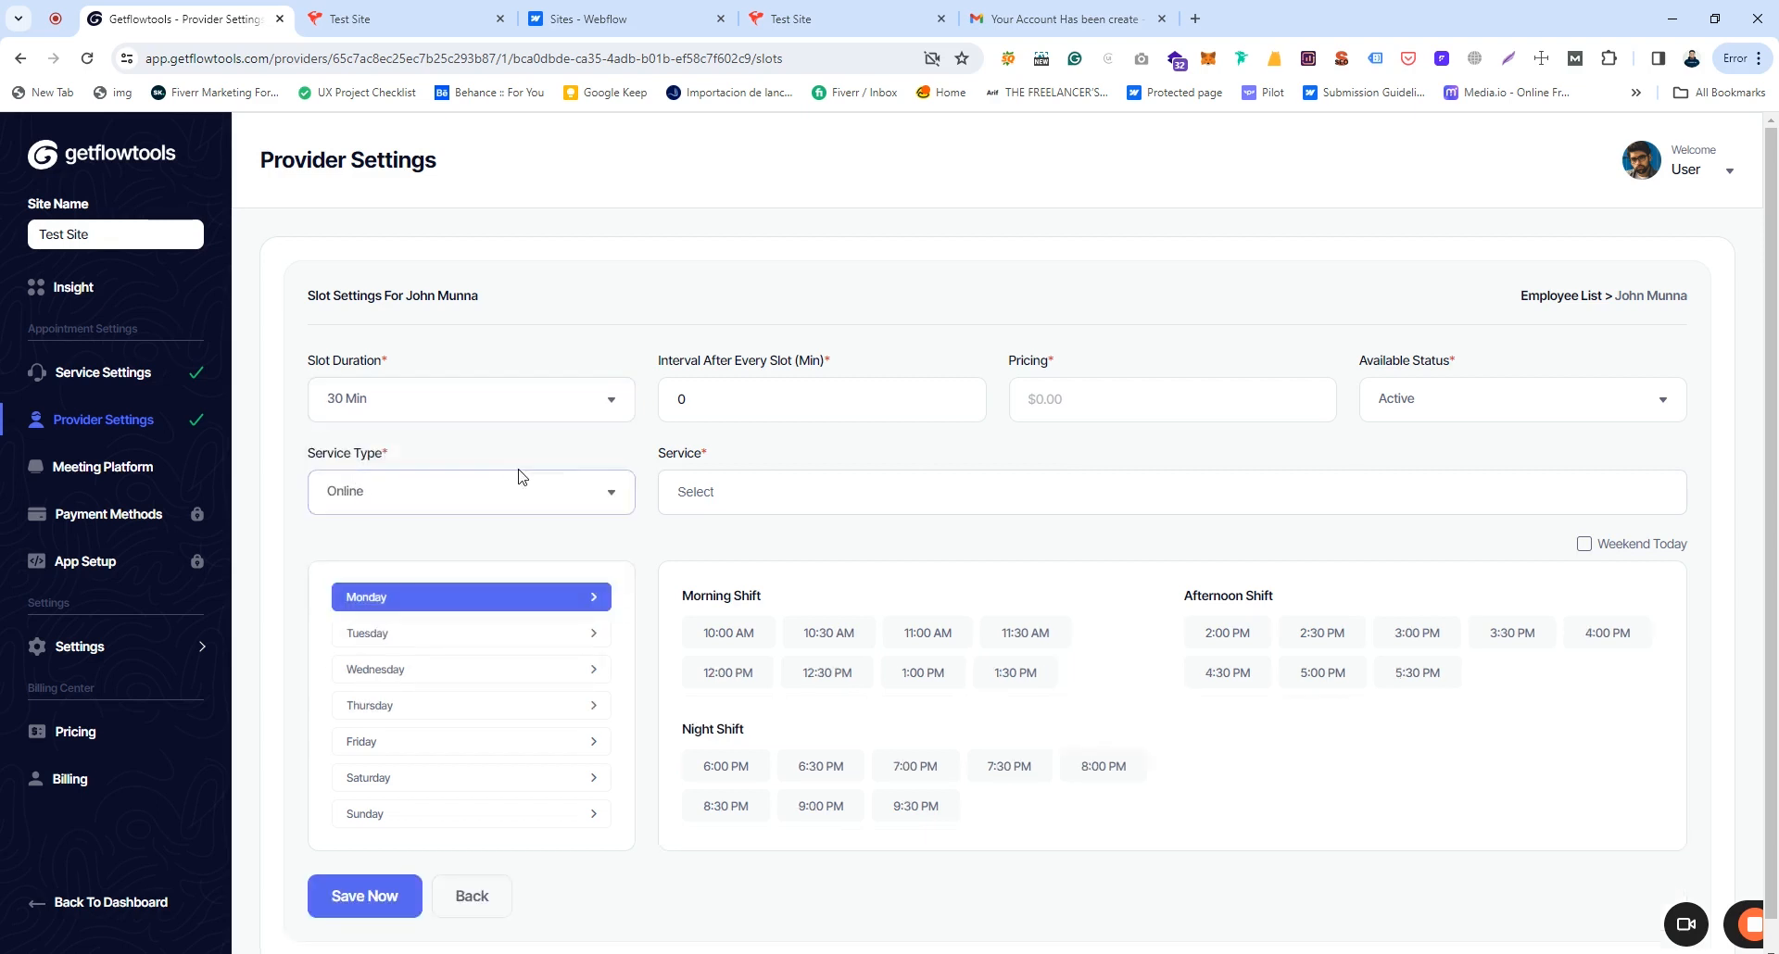
left_click(757, 401)
key("ctrl+a")
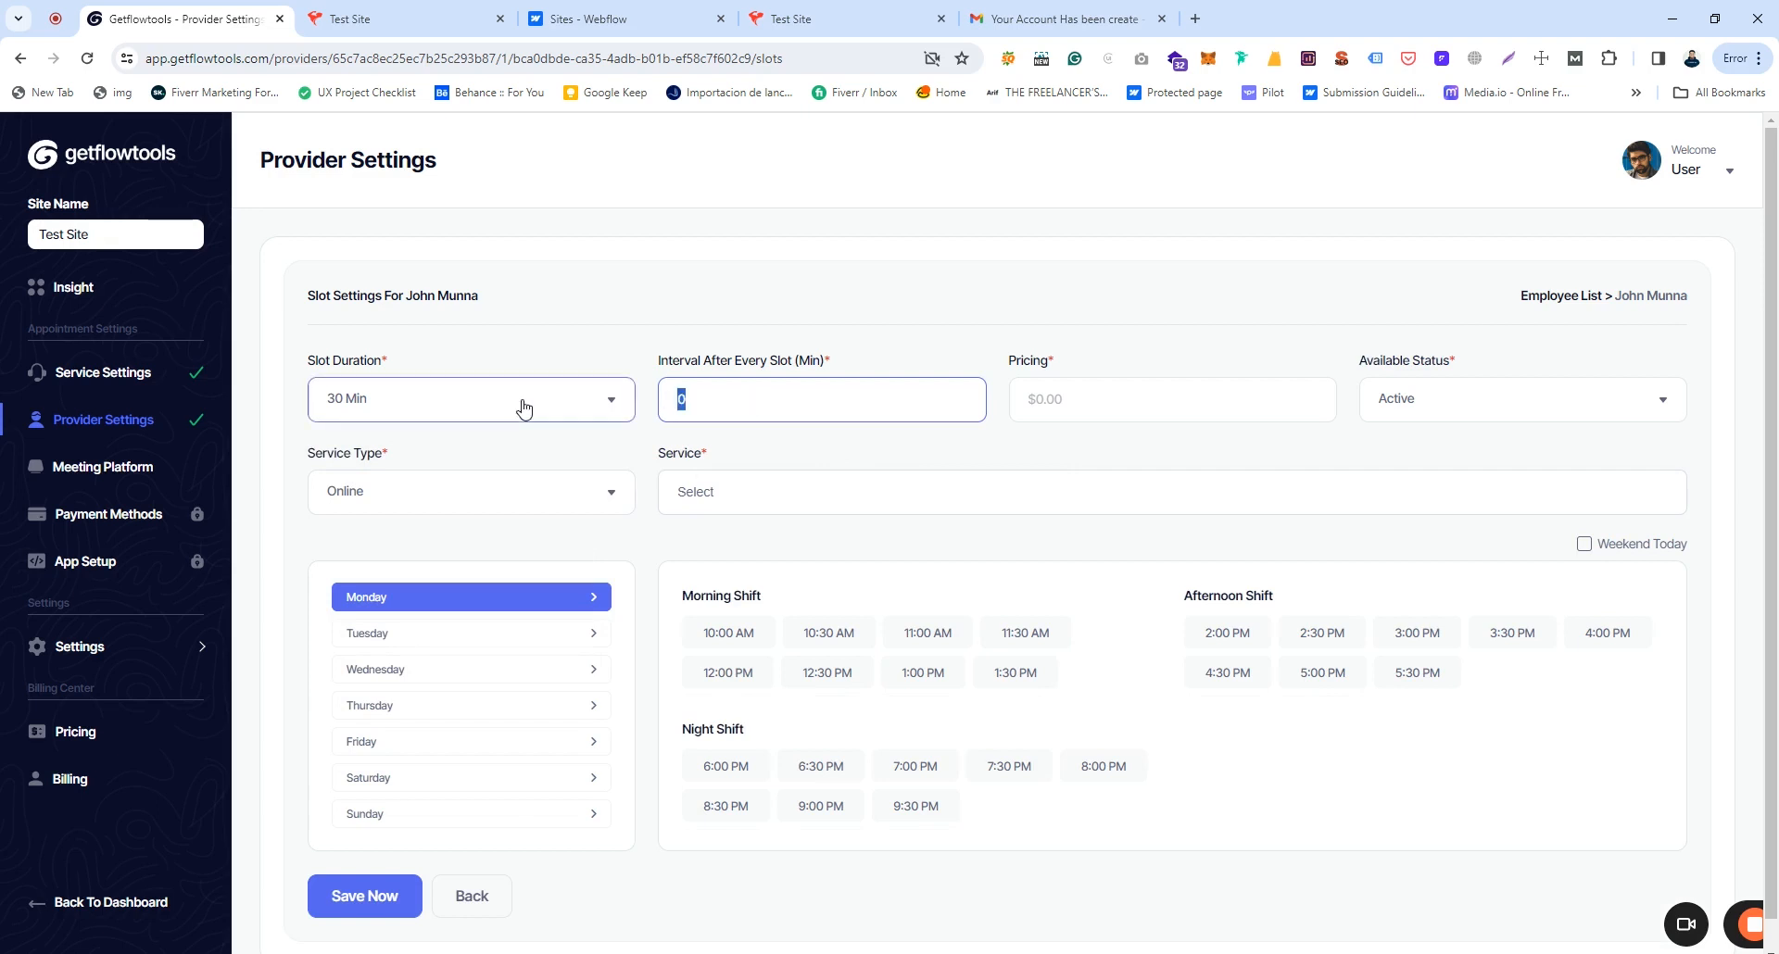
type("10")
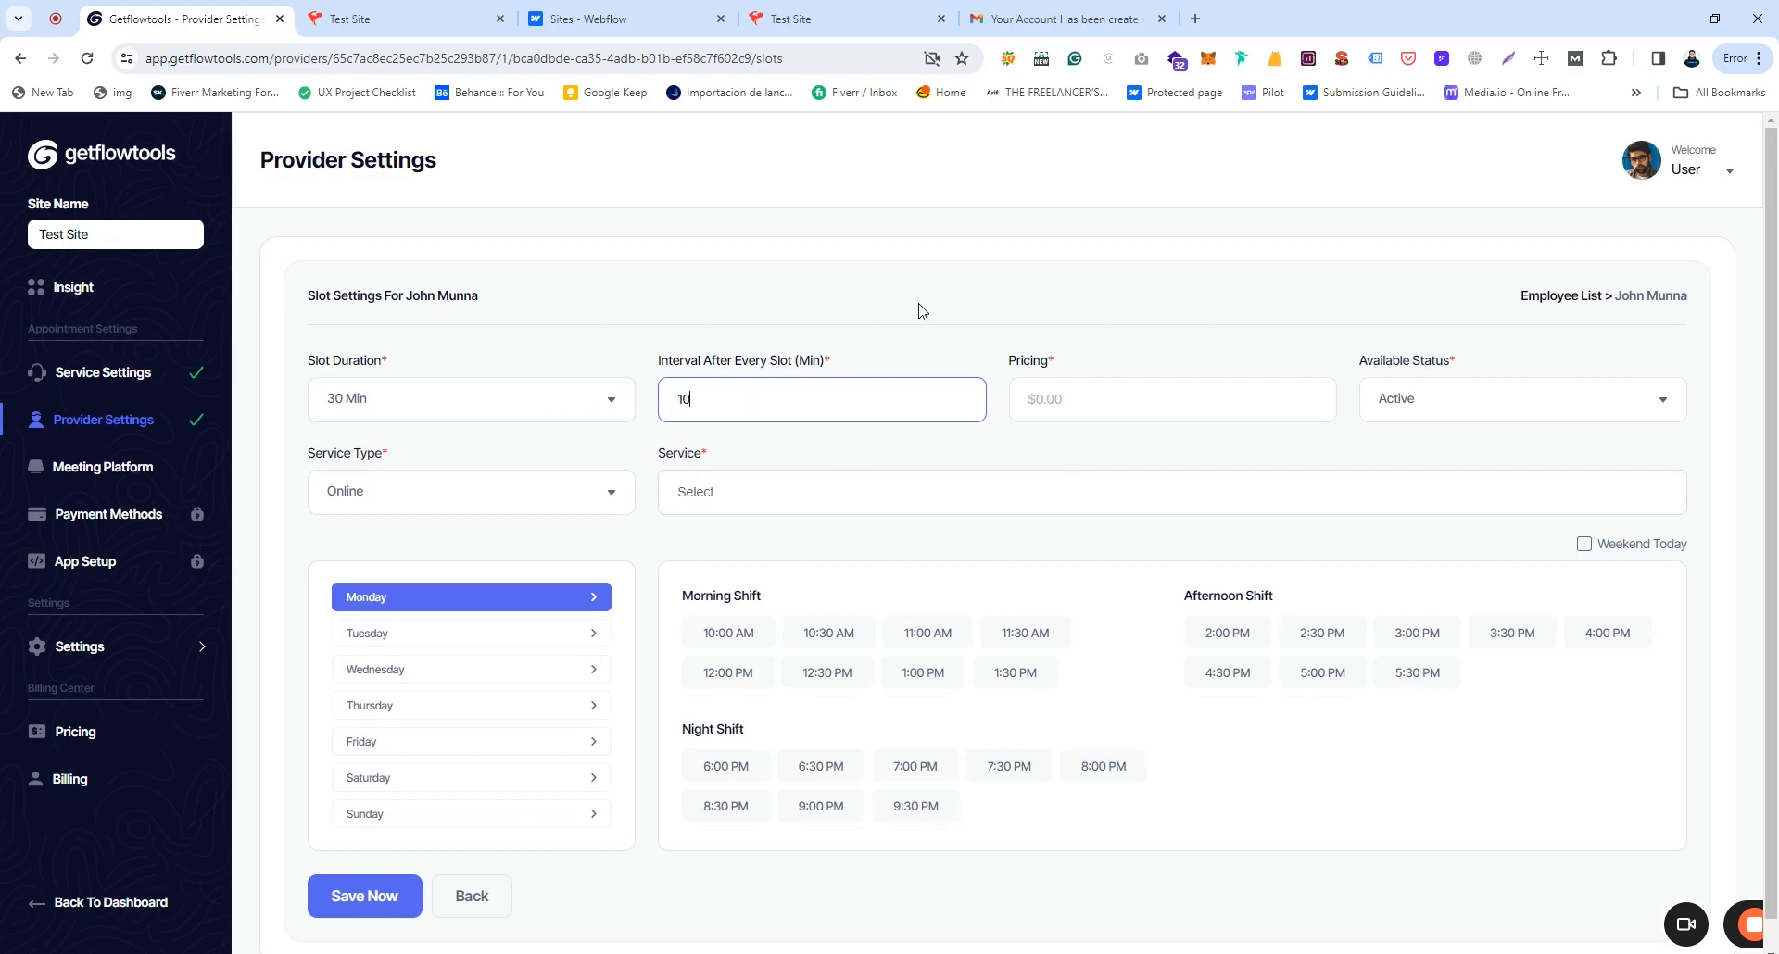
left_click(1040, 400)
type("10")
left_click(1416, 407)
left_click(1420, 400)
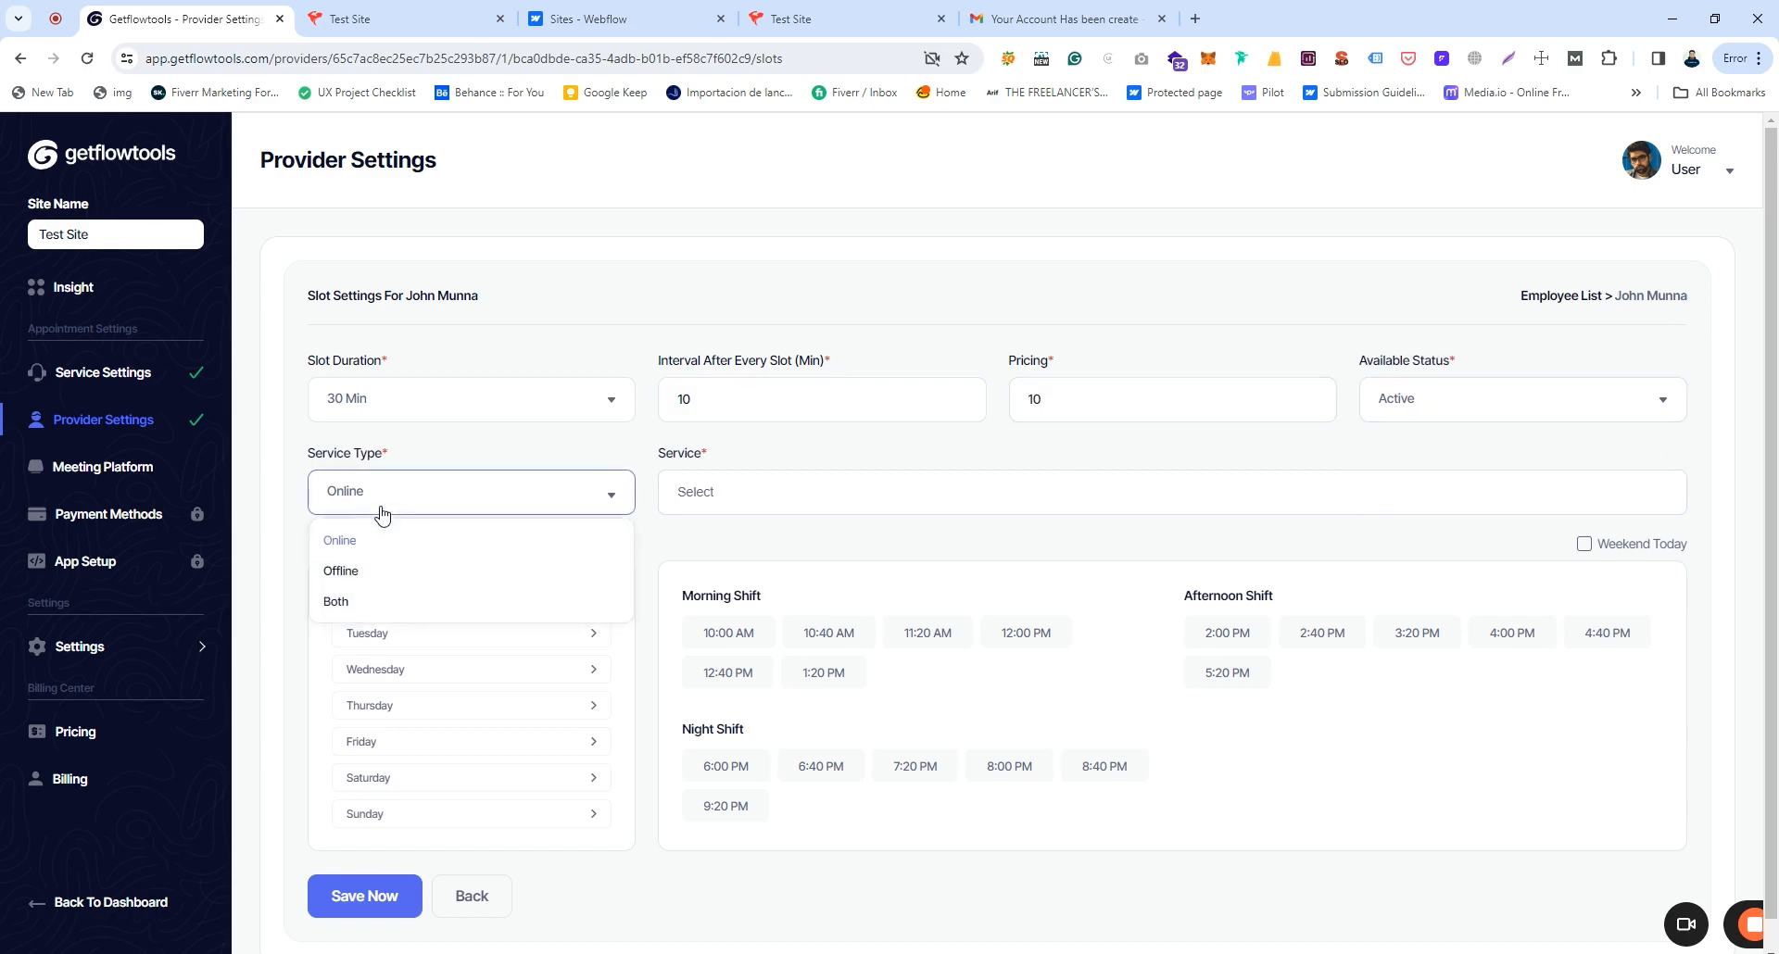
left_click(344, 603)
left_click(767, 494)
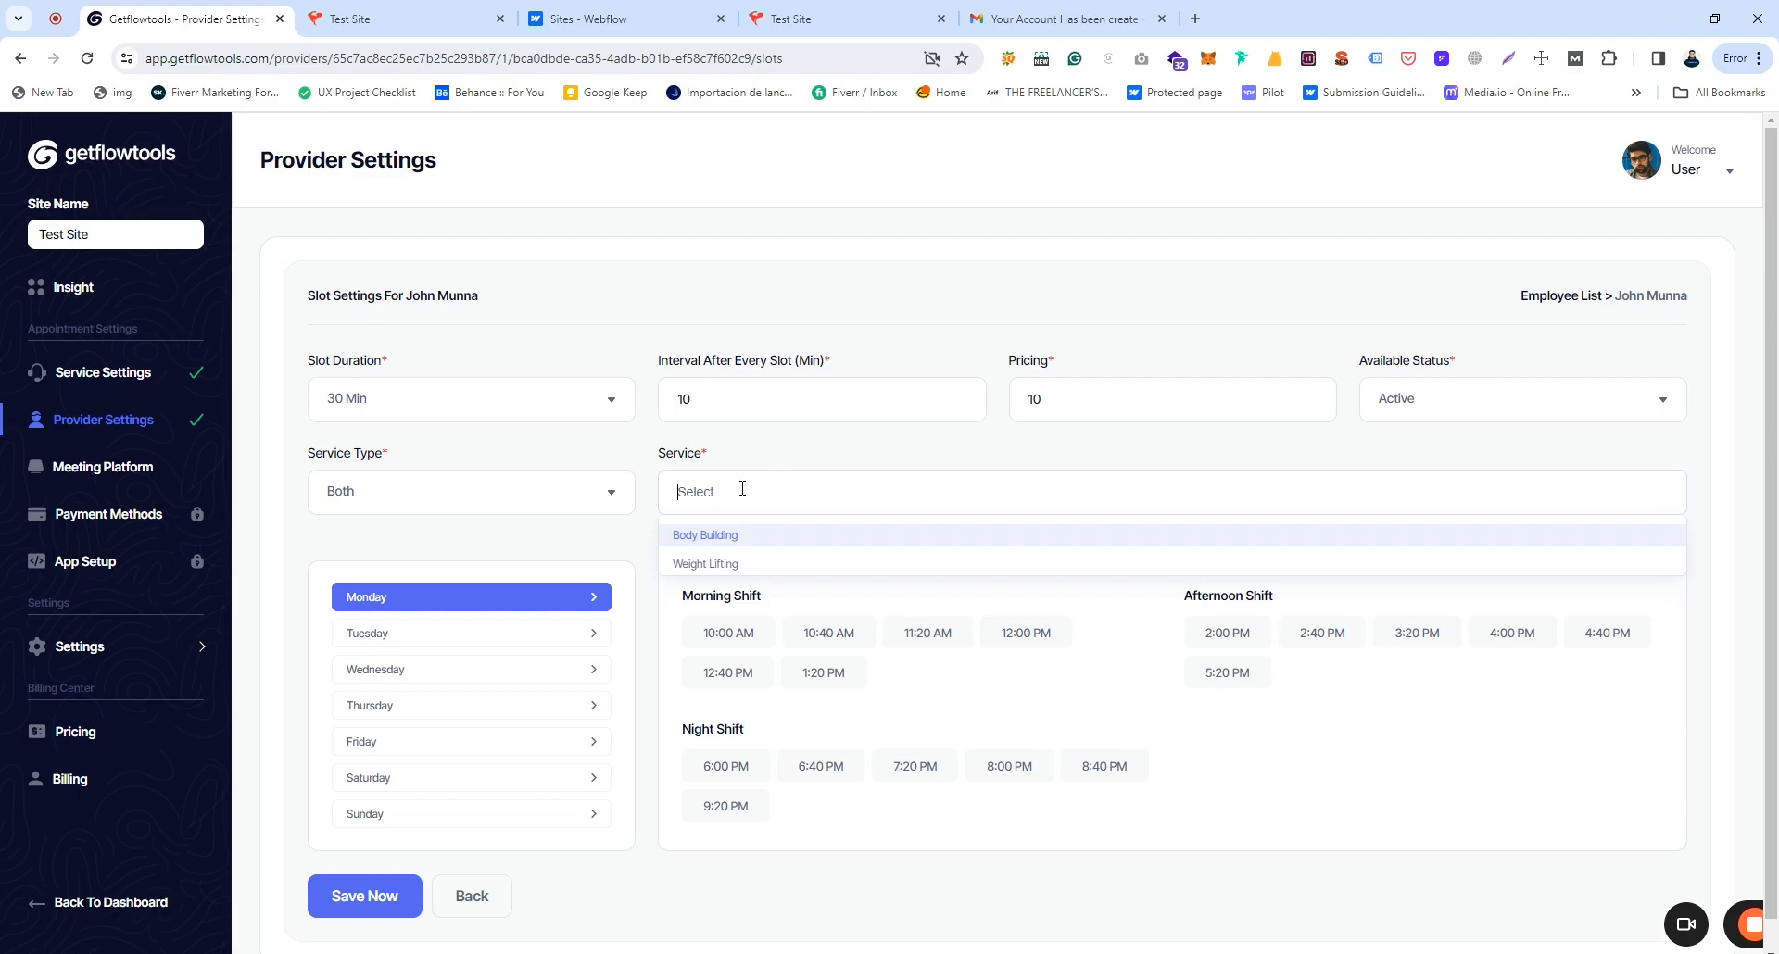
Step: Assign Body Building and Weight Lifting as the provider's services and save the settings
left_click(718, 538)
left_click(792, 494)
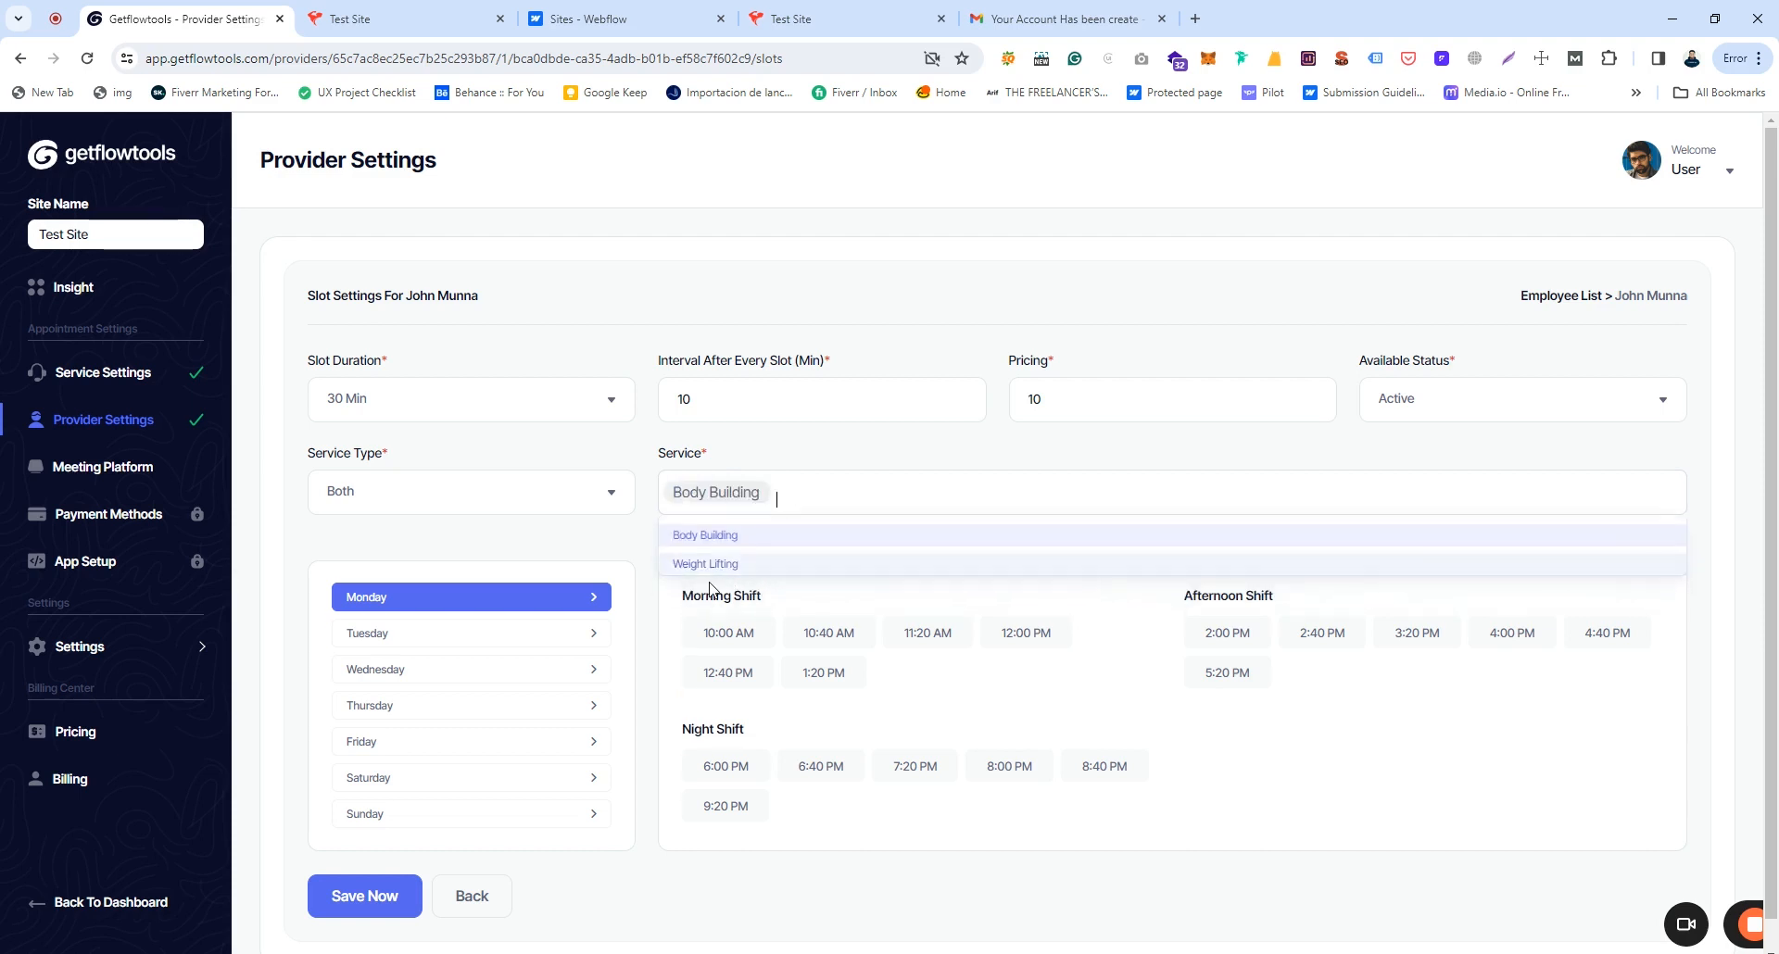
left_click(714, 567)
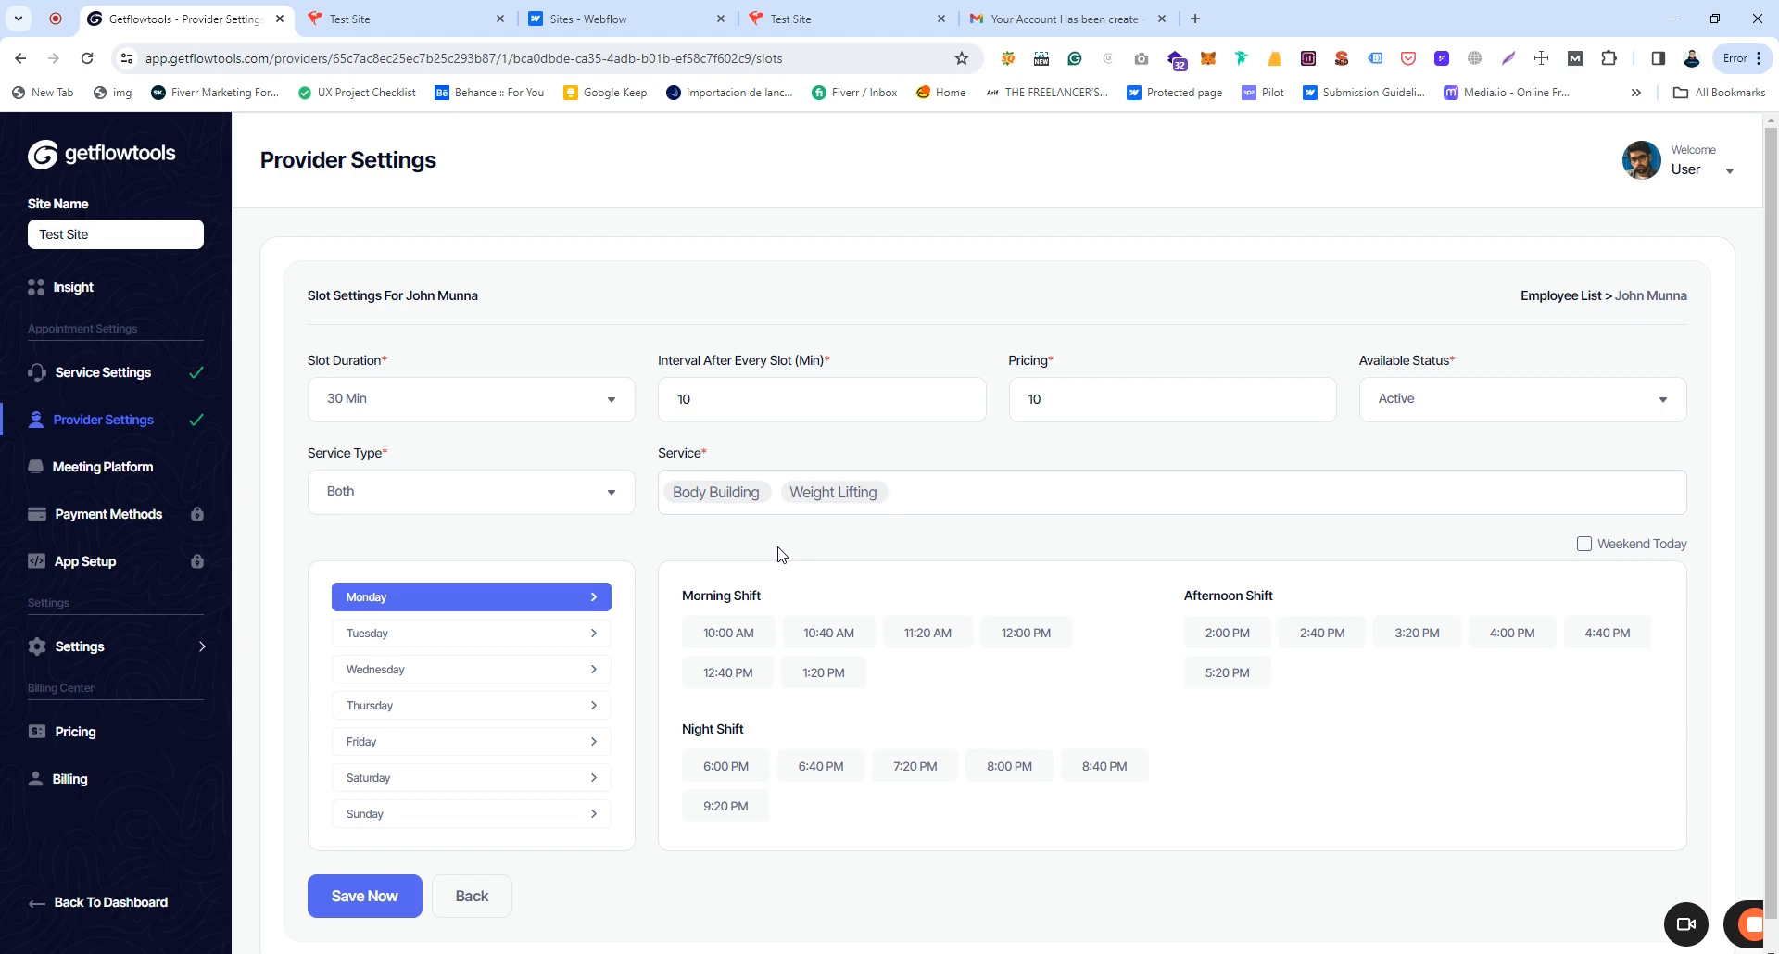
left_click(366, 891)
Step: Mark the current day and Friday as weekend days
left_click(1584, 545)
left_click(359, 743)
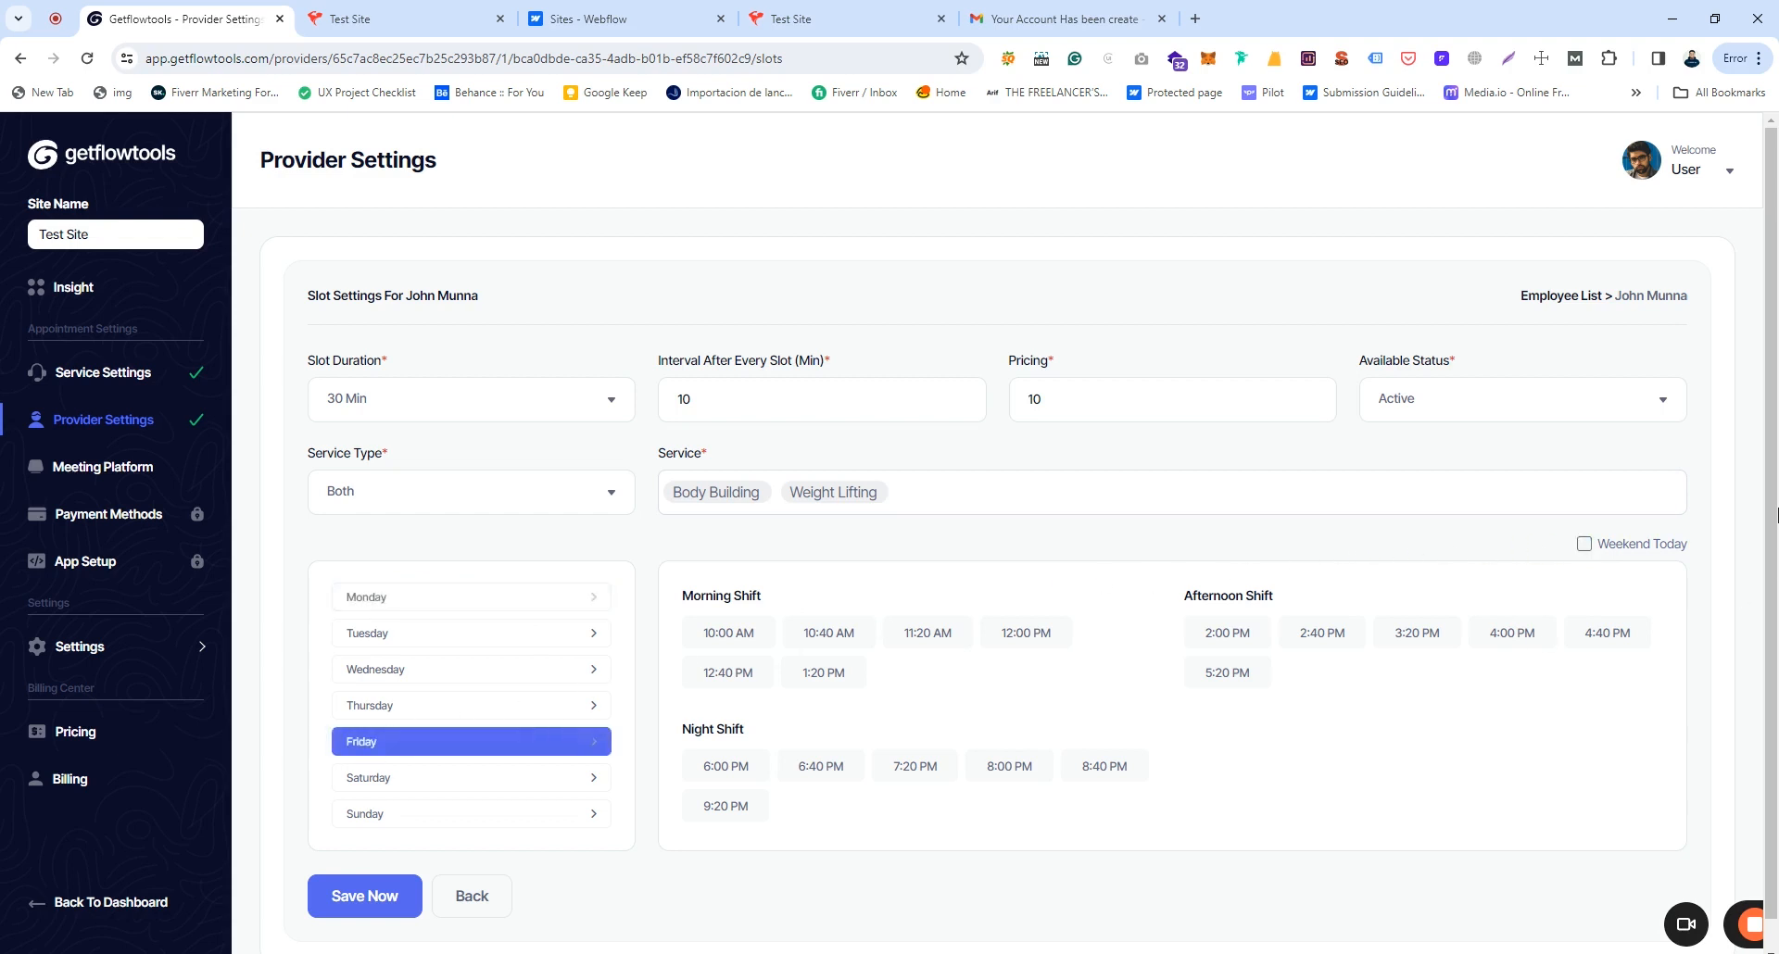
left_click(1584, 545)
Step: Select Tuesday slots 10:00 AM–12:00 PM and Thursday slots 10:00 AM–12:40 PM
left_click(375, 639)
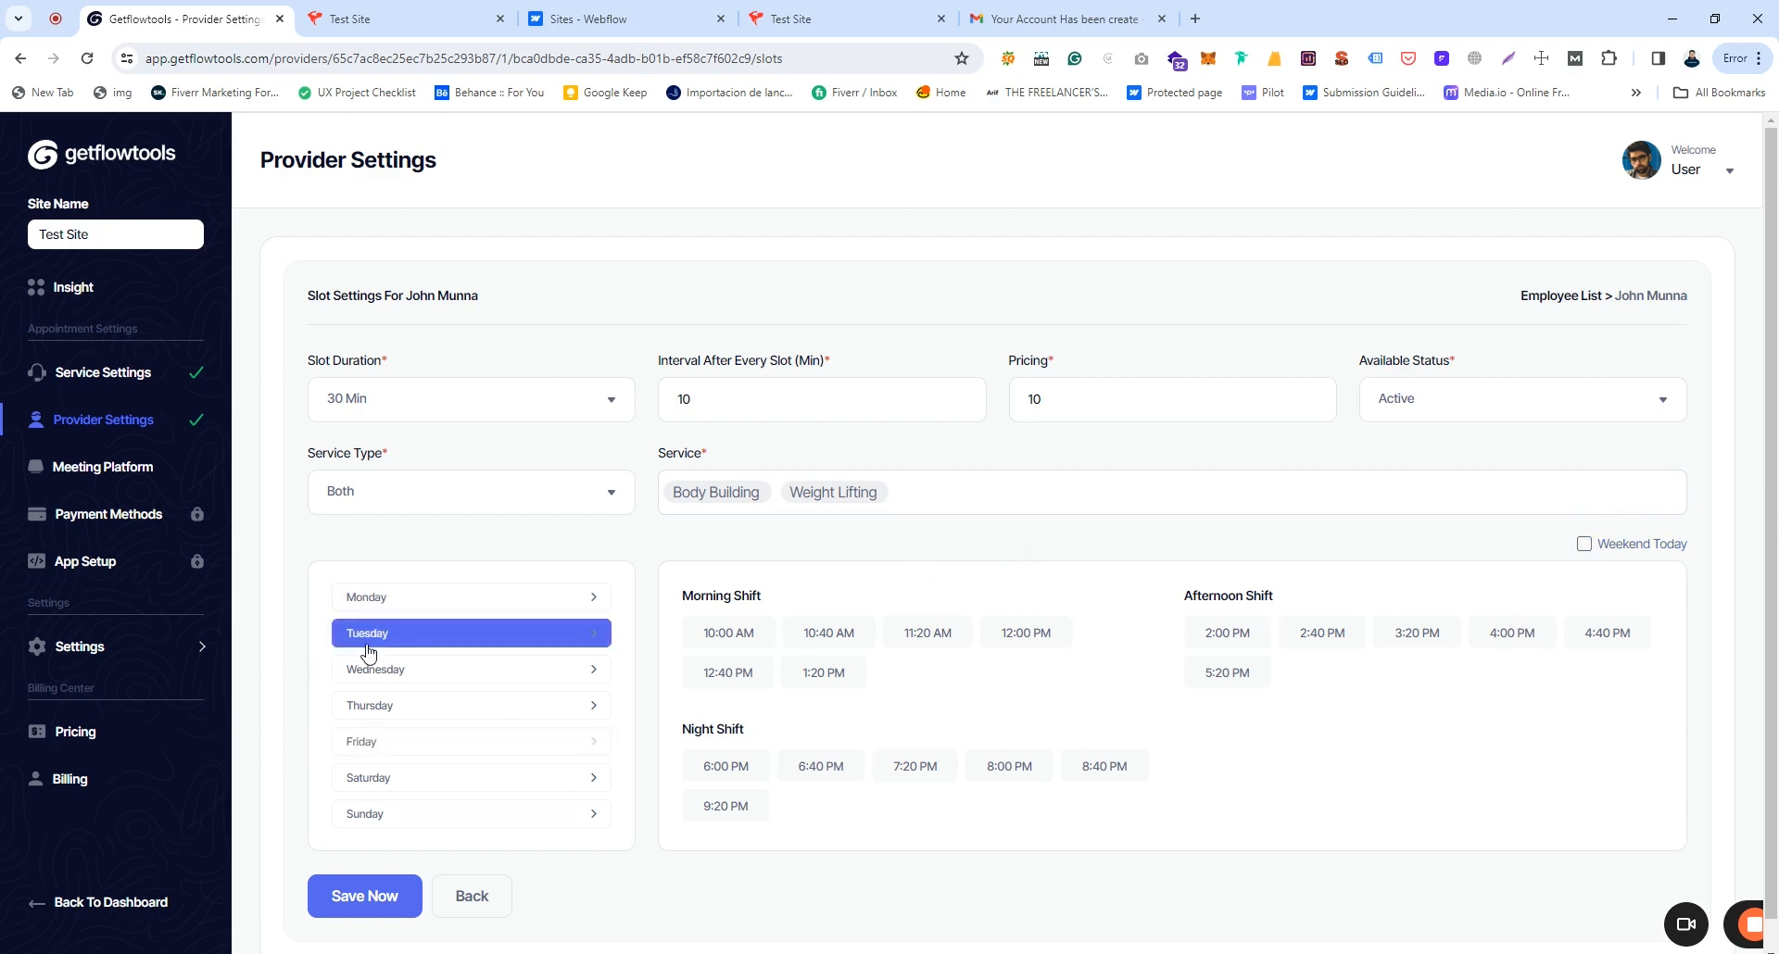
left_click(729, 633)
left_click(829, 633)
left_click(927, 633)
left_click(1026, 633)
left_click(375, 708)
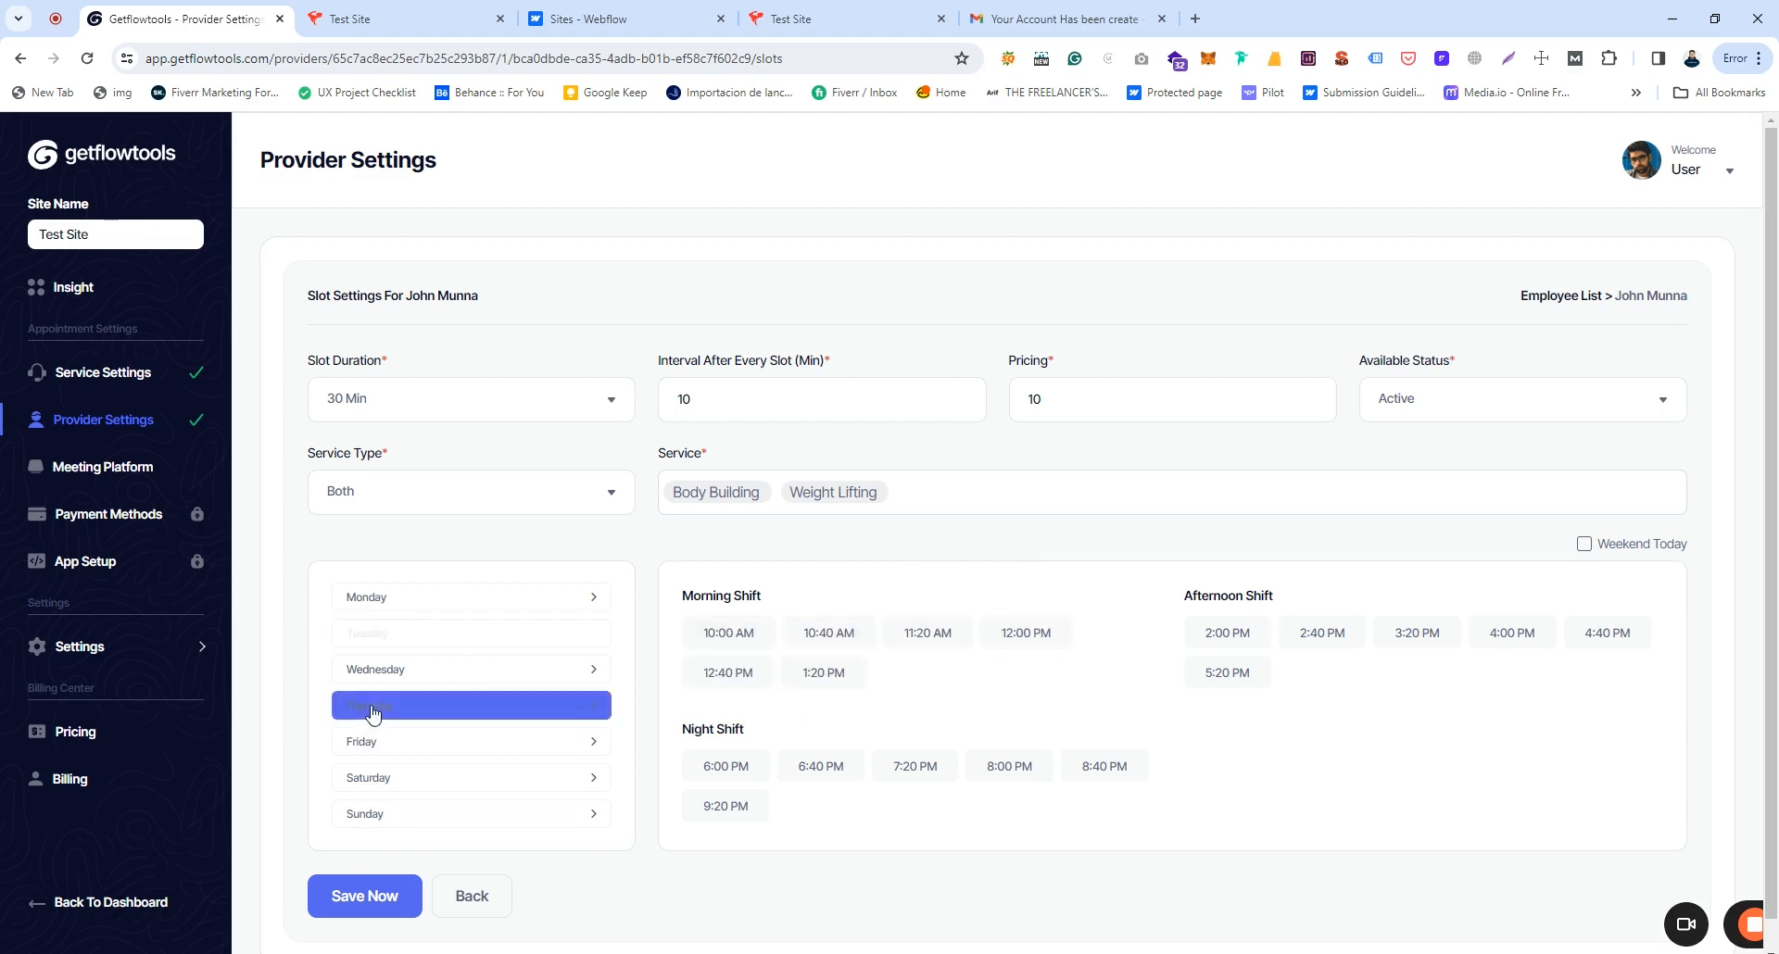
left_click(723, 674)
left_click(719, 632)
left_click(863, 633)
left_click(936, 634)
Step: Select Wednesday slots 10:00, 10:40, 11:20 AM and 12:00, 12:40, 1:20 PM
left_click(411, 676)
left_click(938, 635)
left_click(1017, 644)
left_click(843, 676)
left_click(706, 677)
left_click(727, 633)
left_click(827, 633)
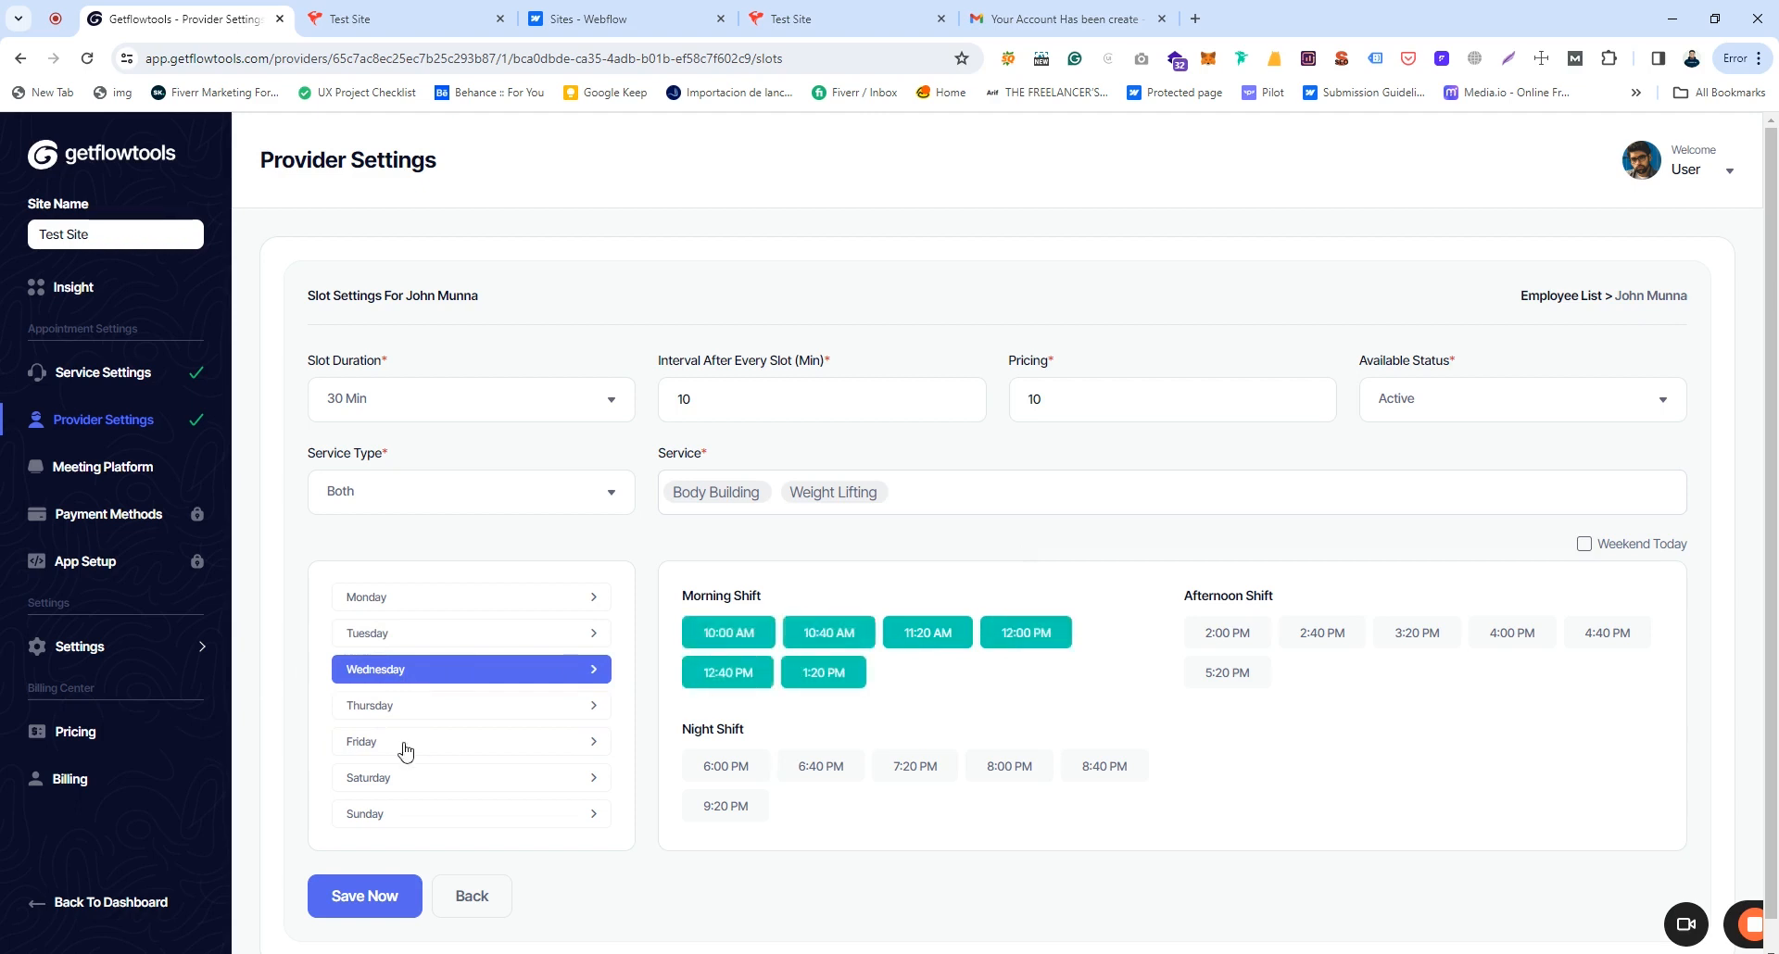
Step: Select Saturday slots 10:00, 10:40 AM, 6:00, 6:40 PM and Sunday 10:00, 10:40, 11:20 AM, 1:20 PM
left_click(406, 746)
left_click(448, 776)
left_click(722, 765)
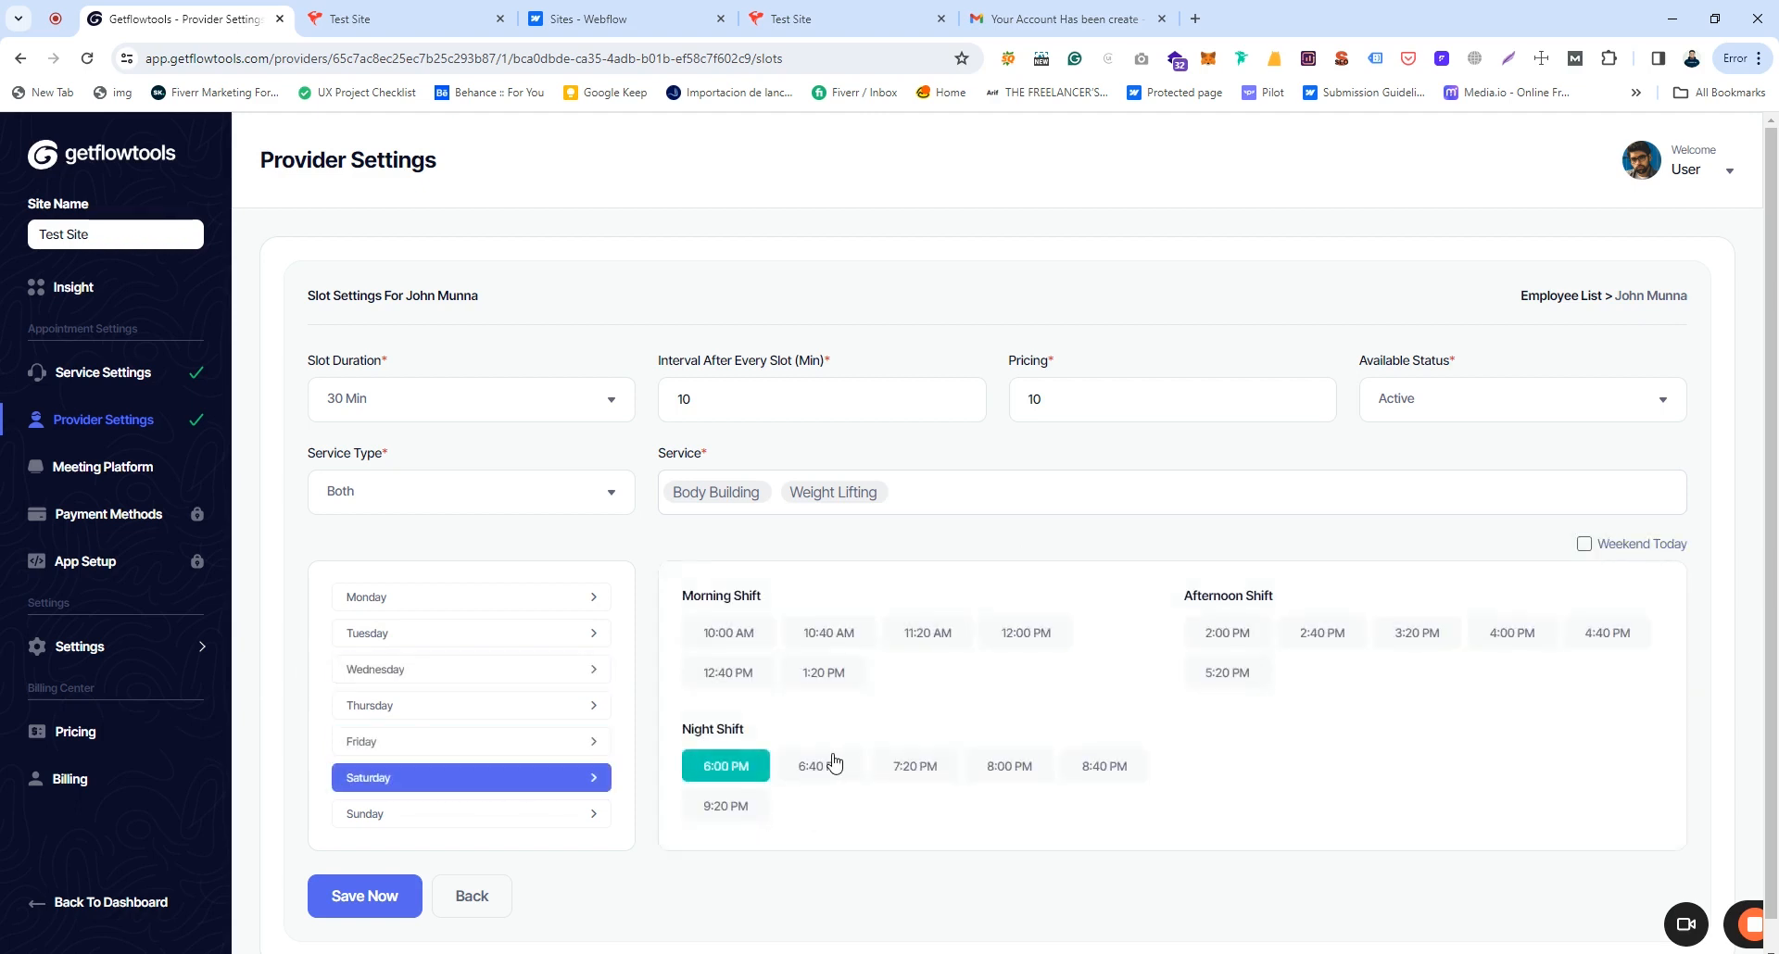
left_click(834, 765)
left_click(828, 633)
left_click(728, 632)
left_click(454, 815)
left_click(741, 638)
left_click(830, 631)
left_click(924, 635)
left_click(816, 676)
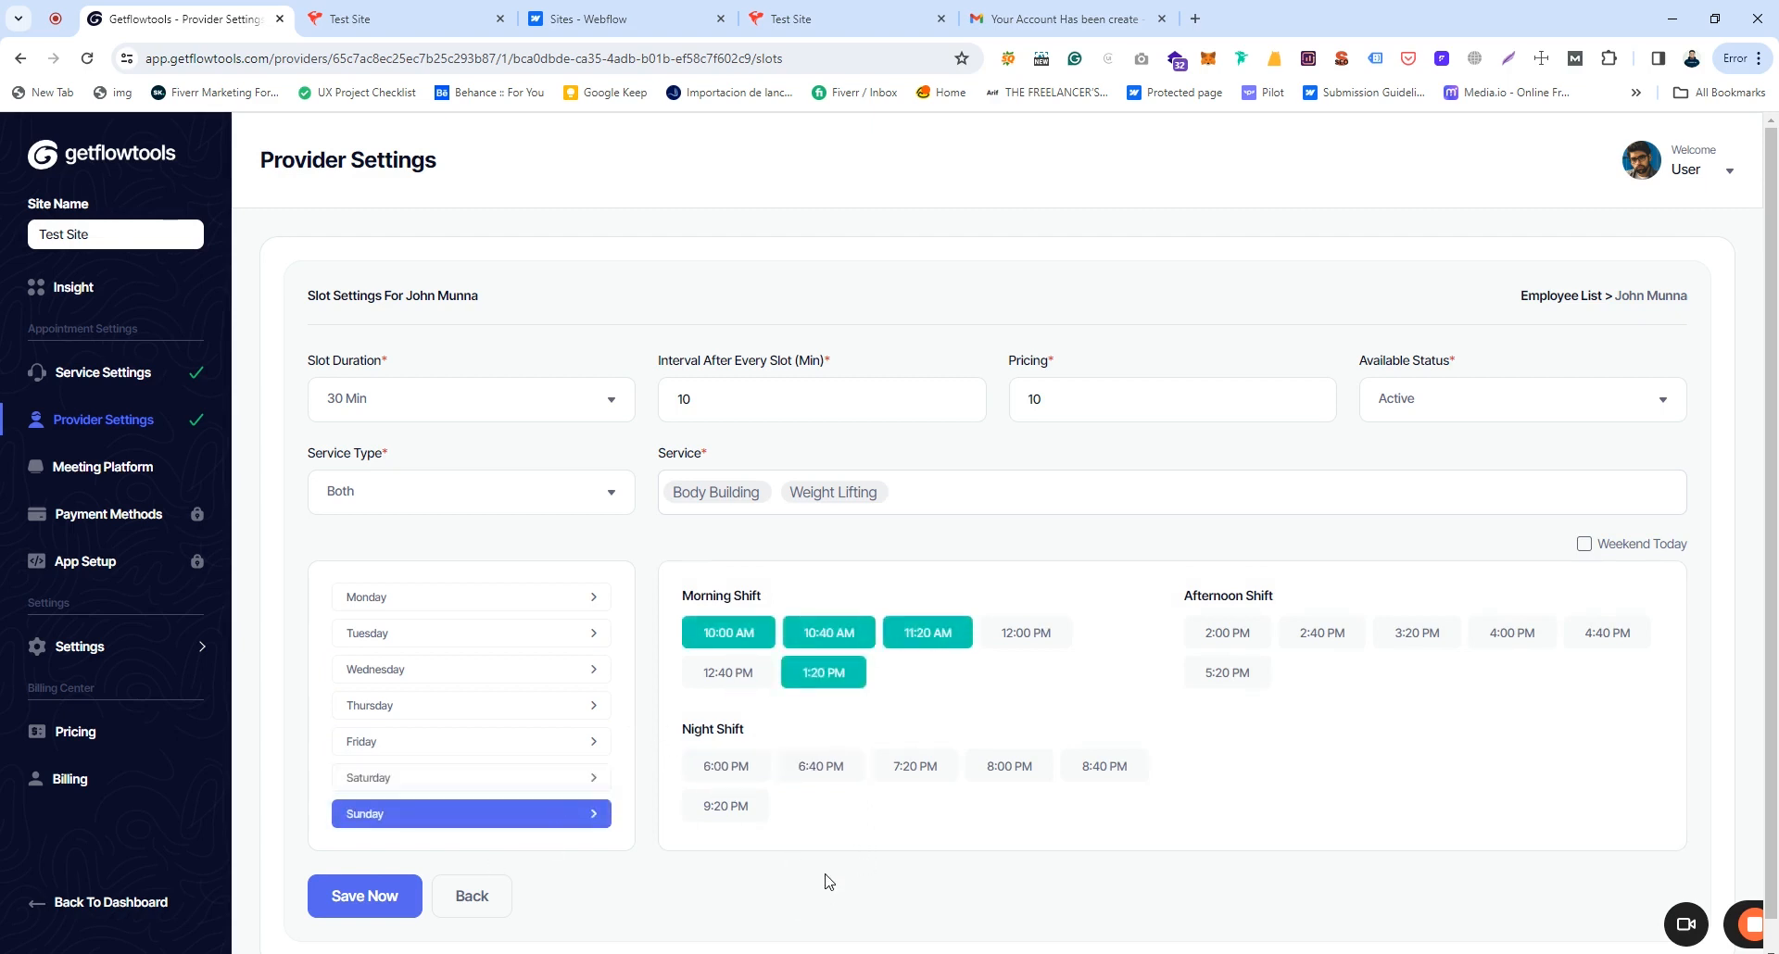
Step: Save the provider's slot settings and go to the Meeting Platform page
scroll(829, 882, "down", 1)
left_click(363, 877)
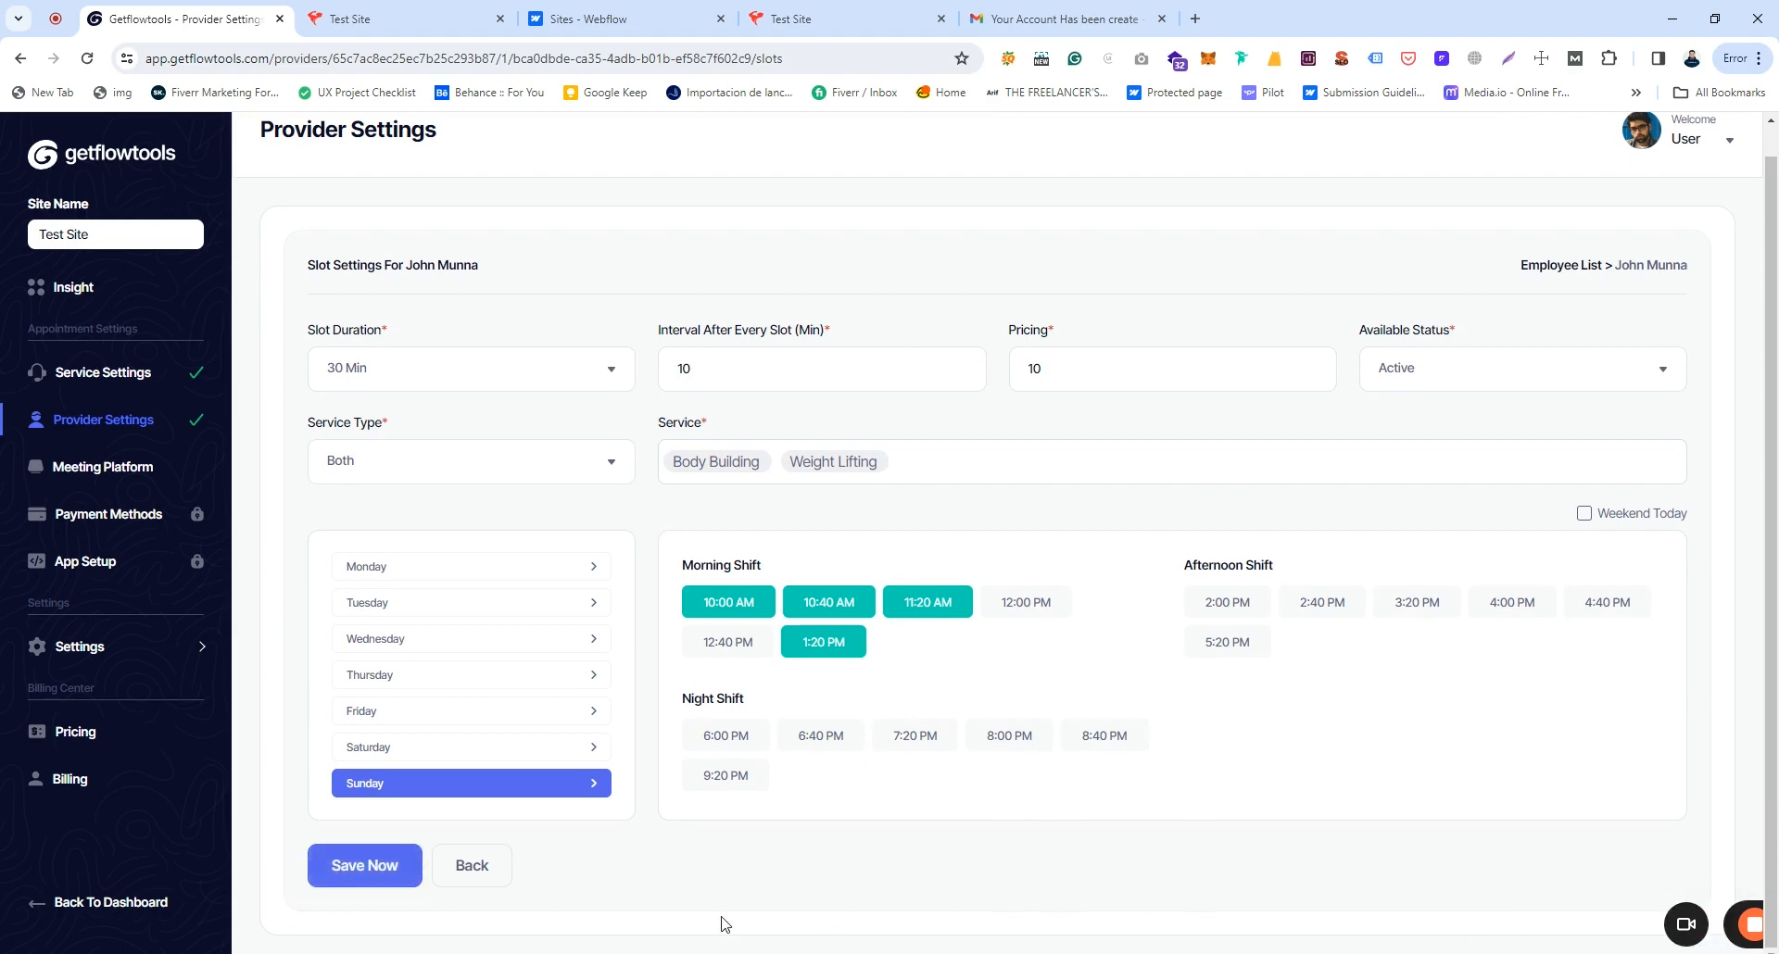
left_click(122, 470)
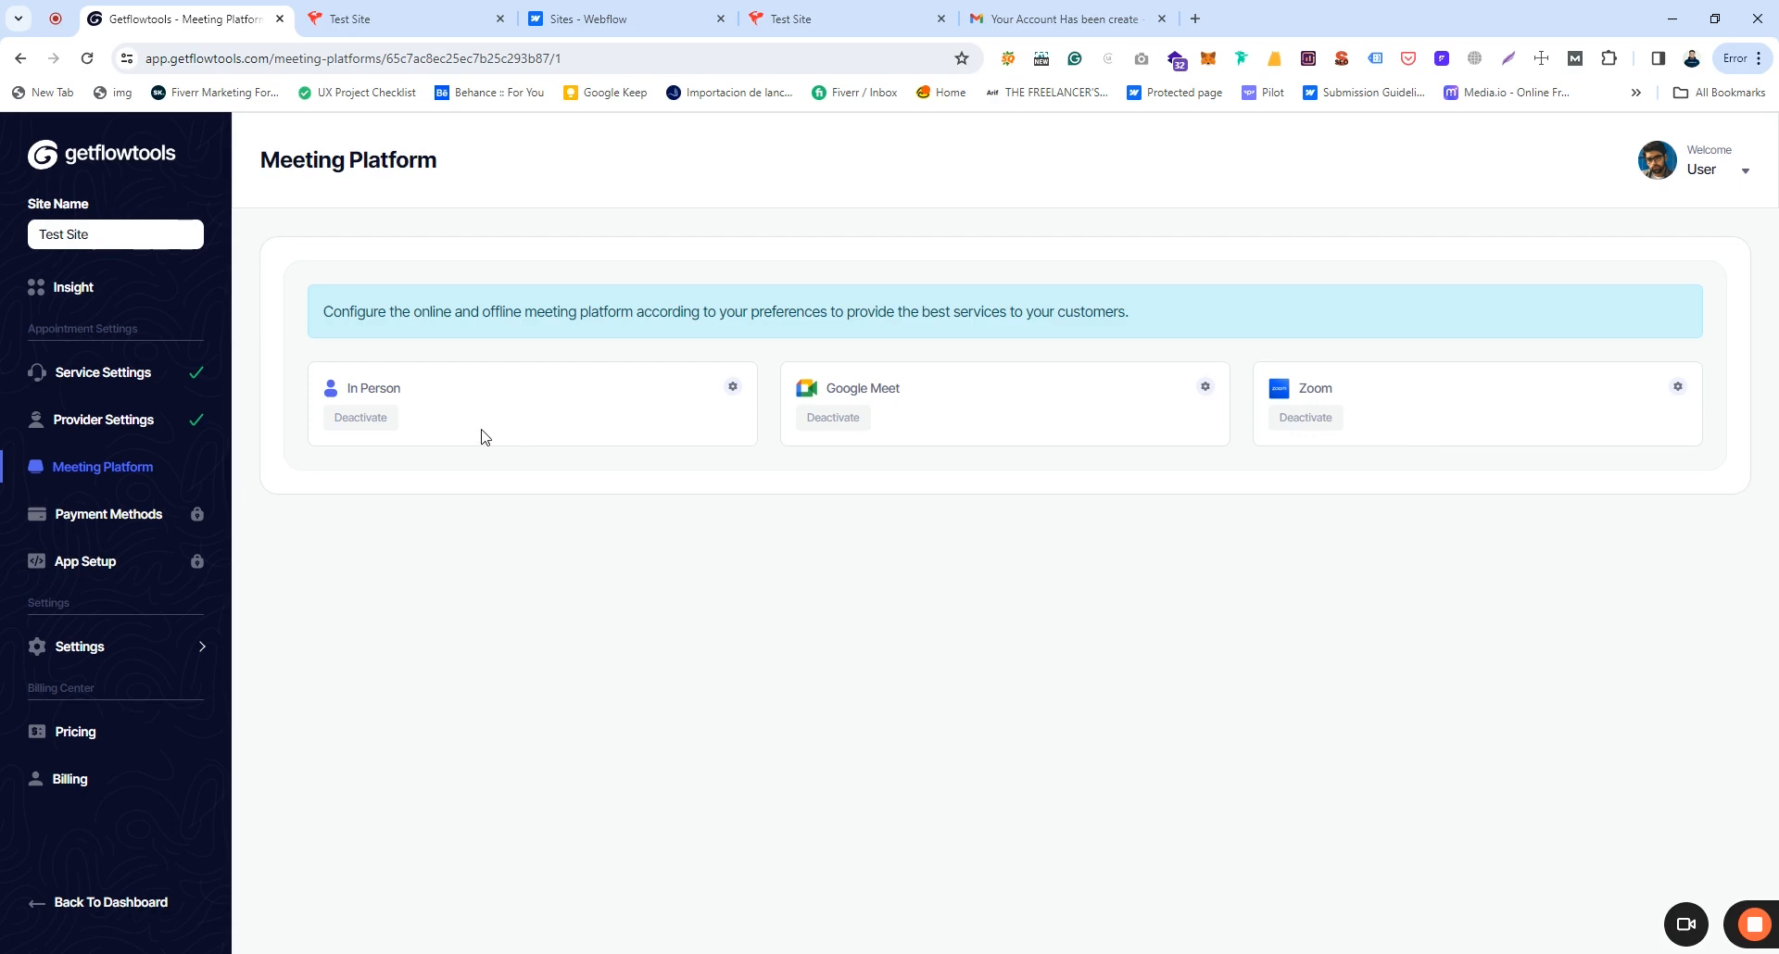
Step: Fill the In Person street, city, state and country via autofill, enable it and update
left_click_drag(373, 392, 433, 396)
left_click(733, 389)
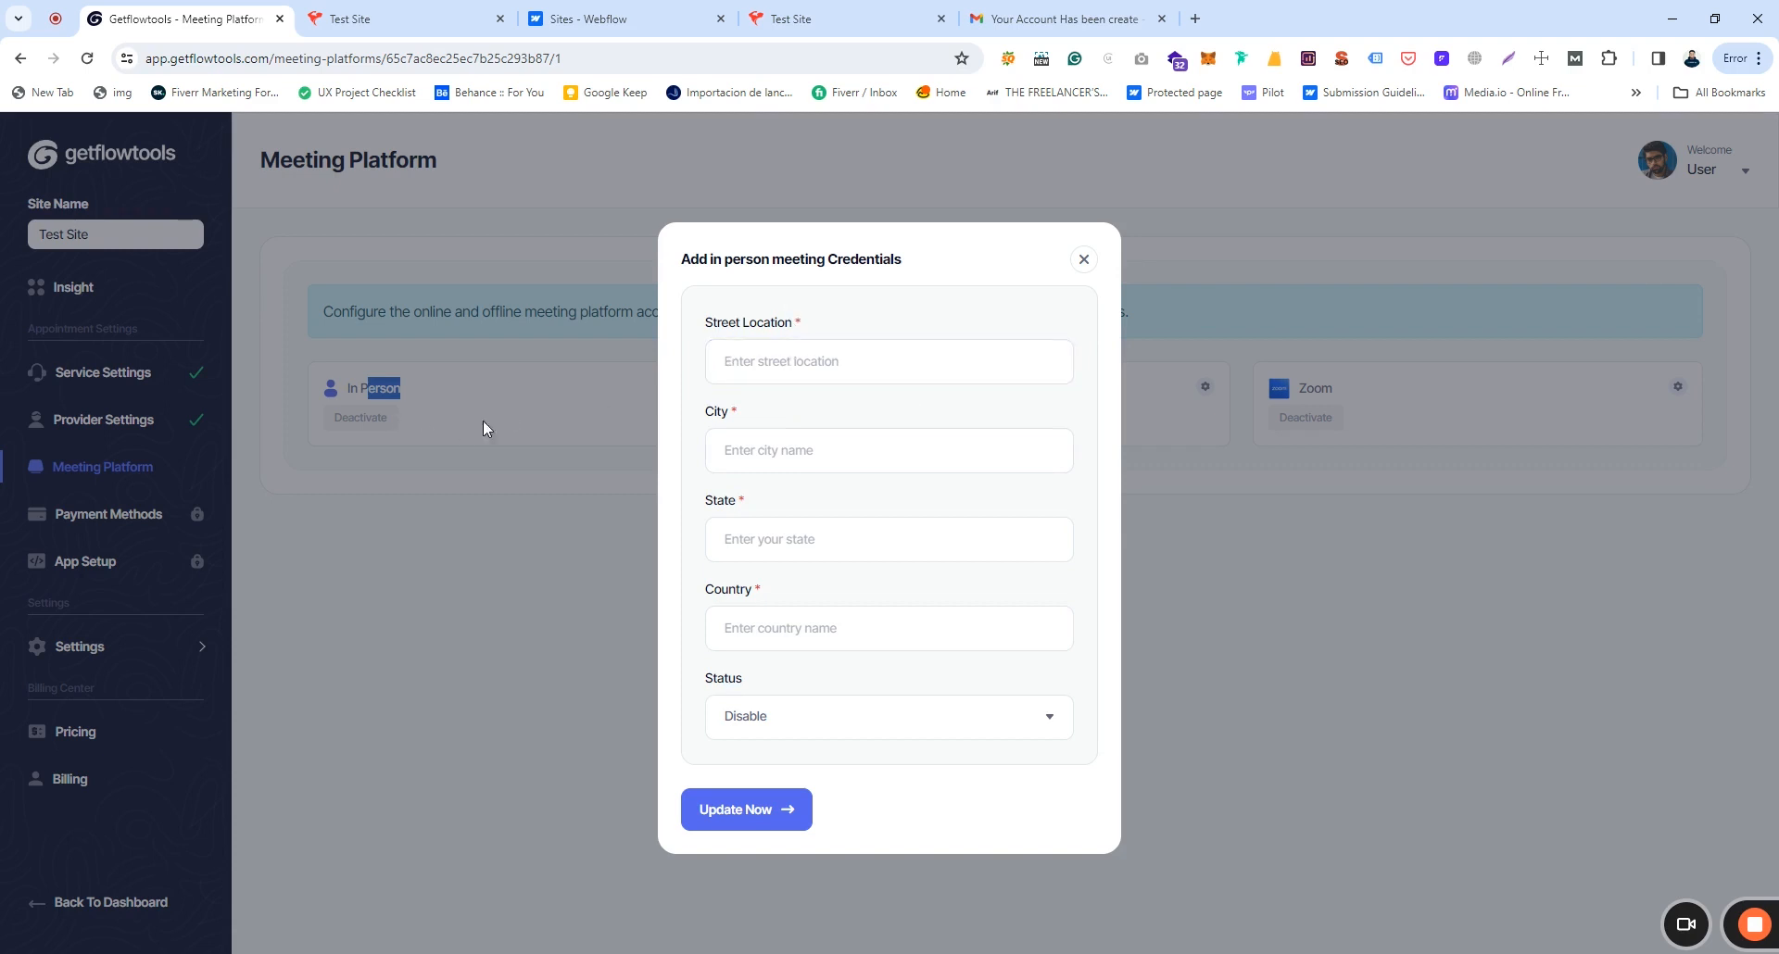
left_click(773, 357)
left_click(807, 417)
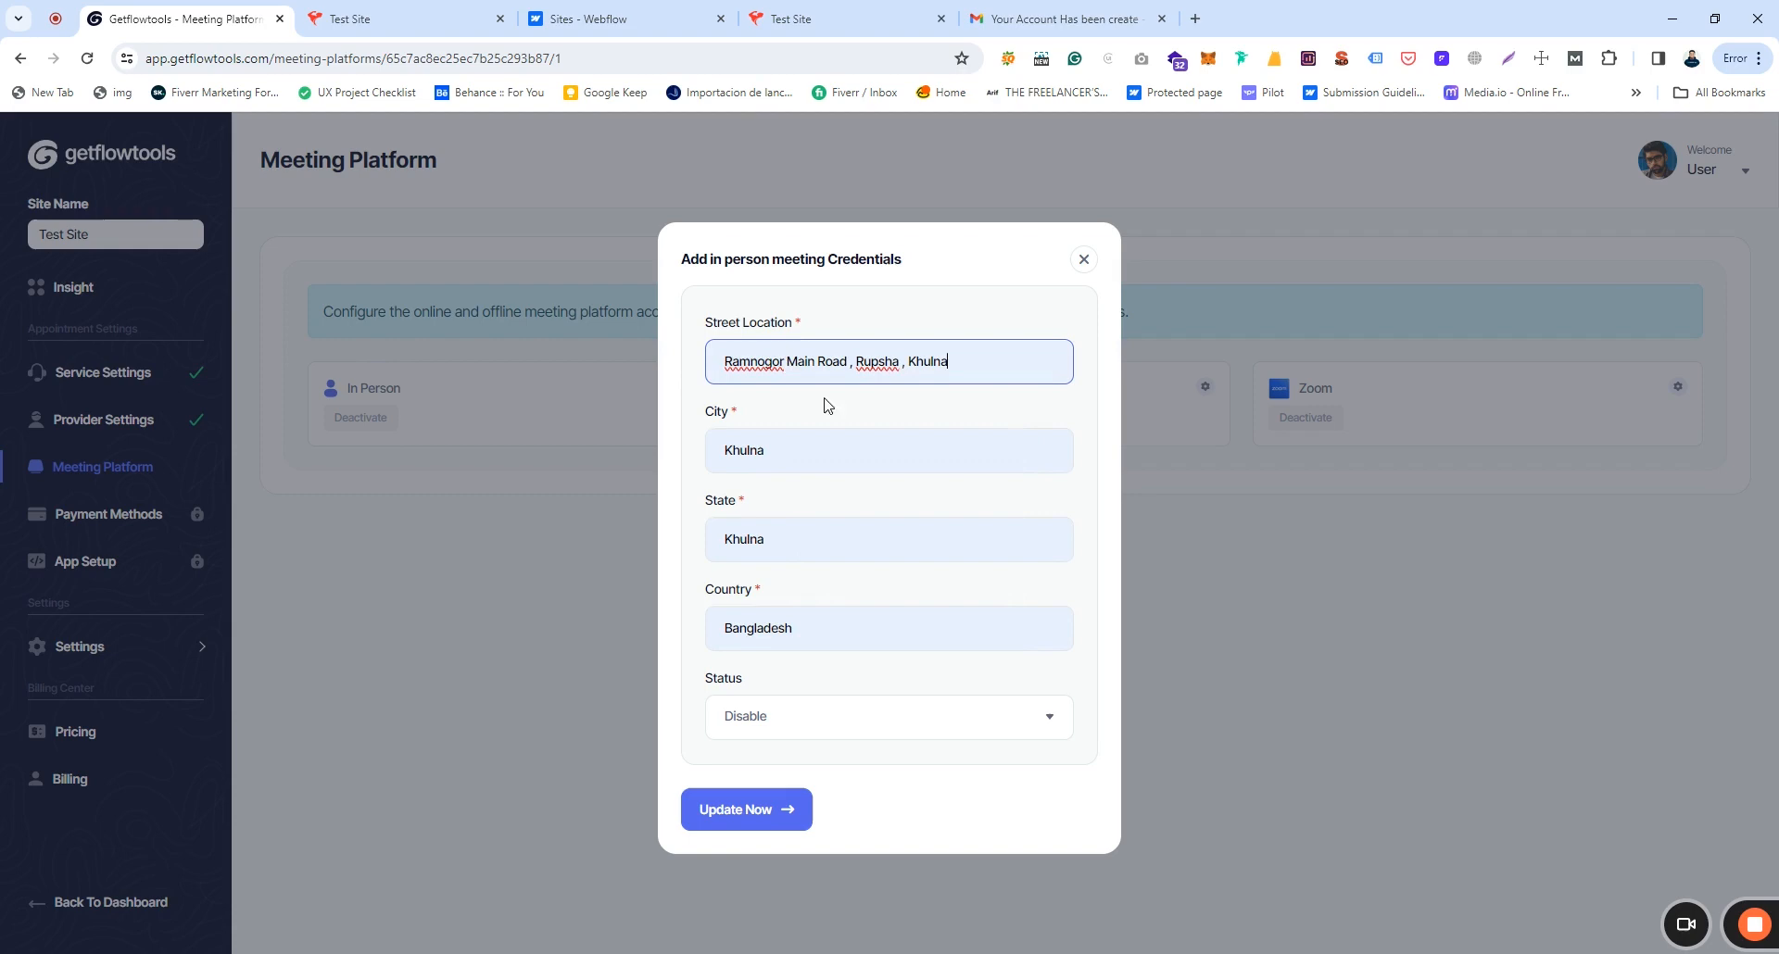
left_click(834, 718)
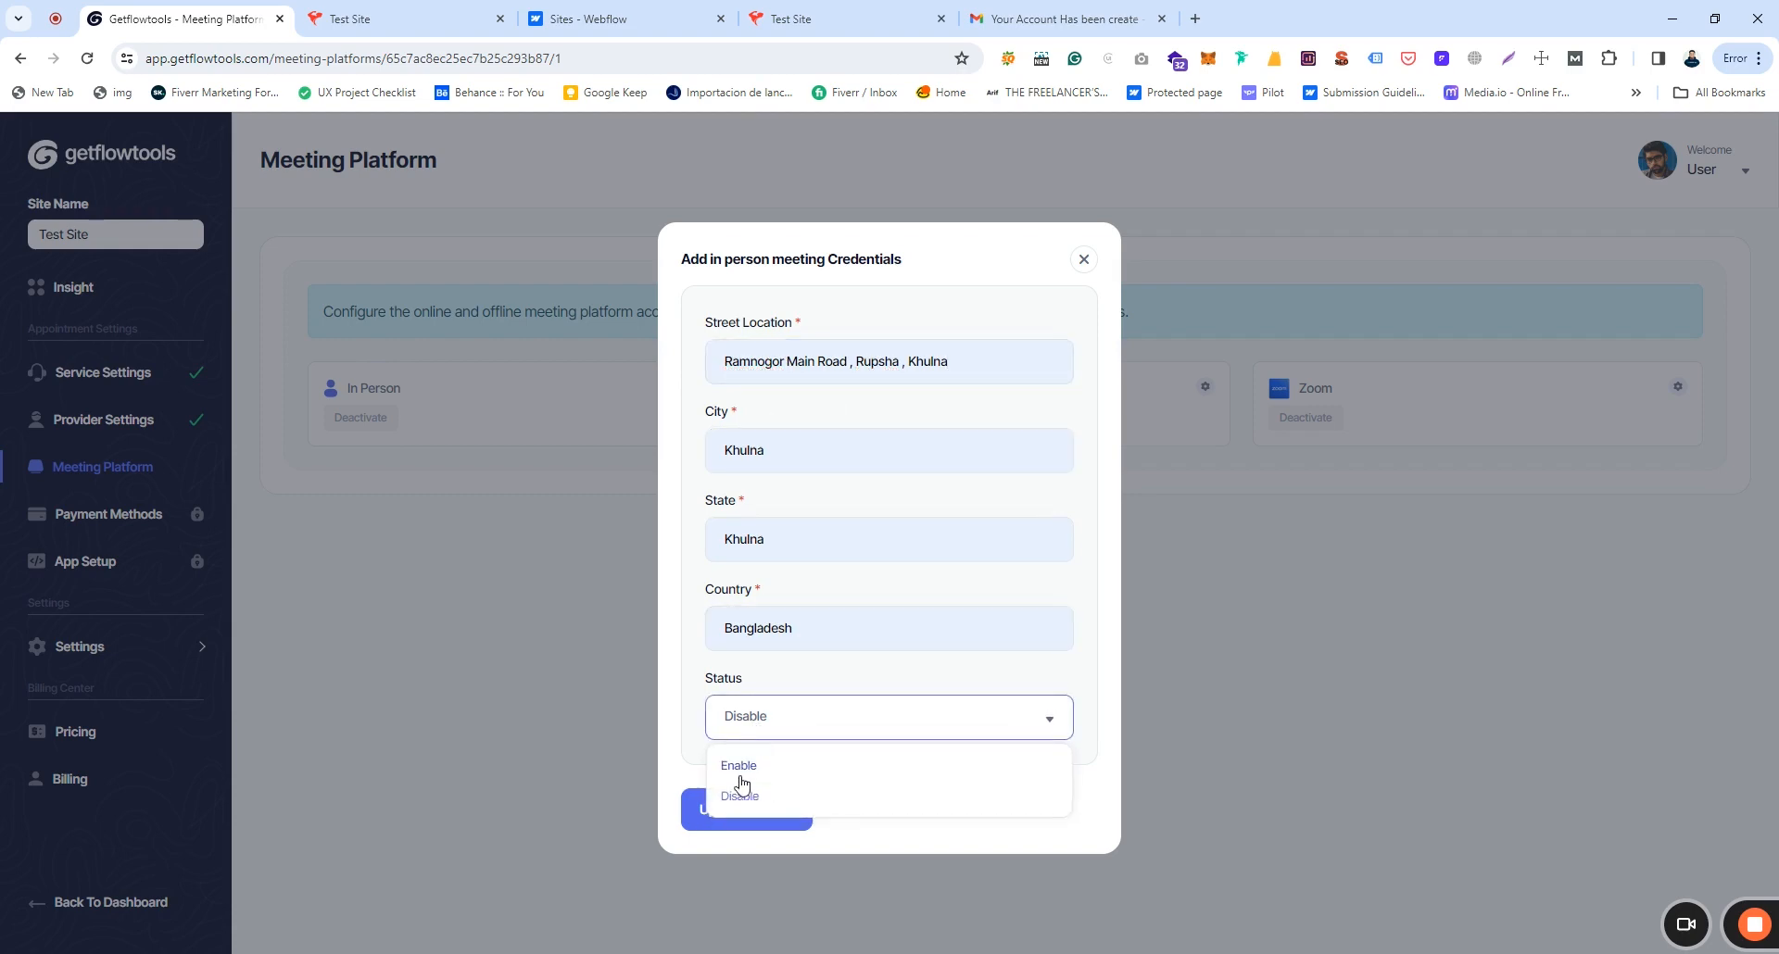
left_click(738, 766)
left_click(746, 809)
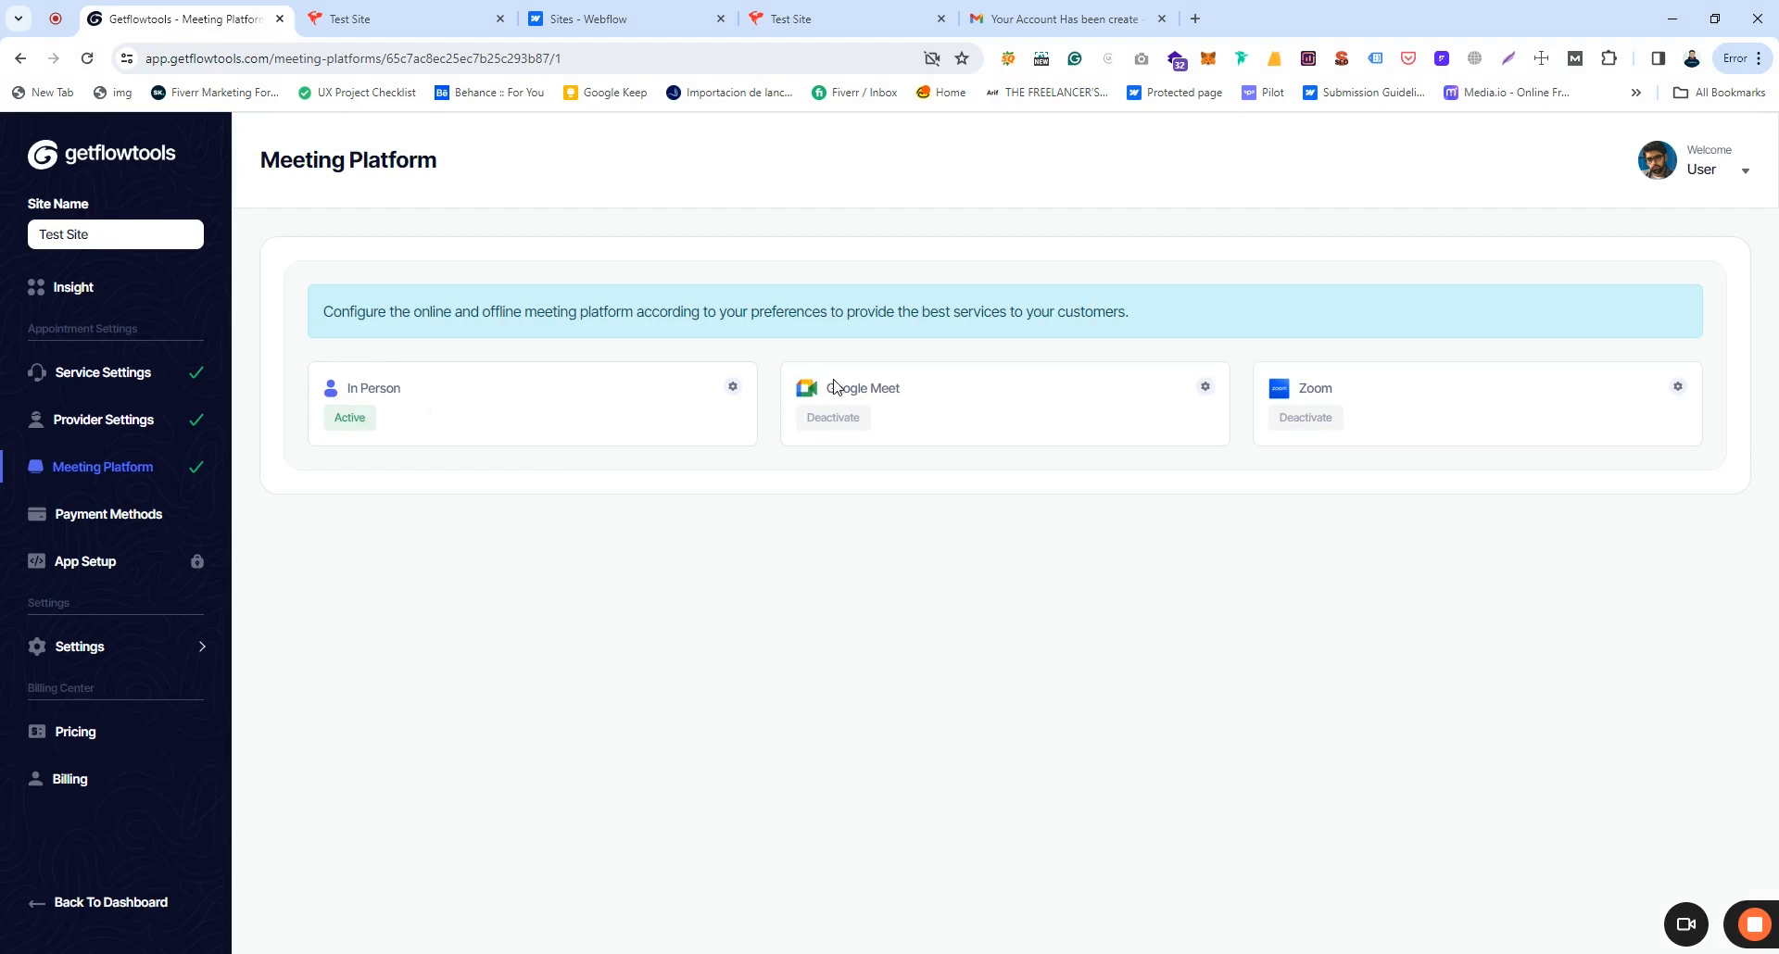
left_click(1204, 389)
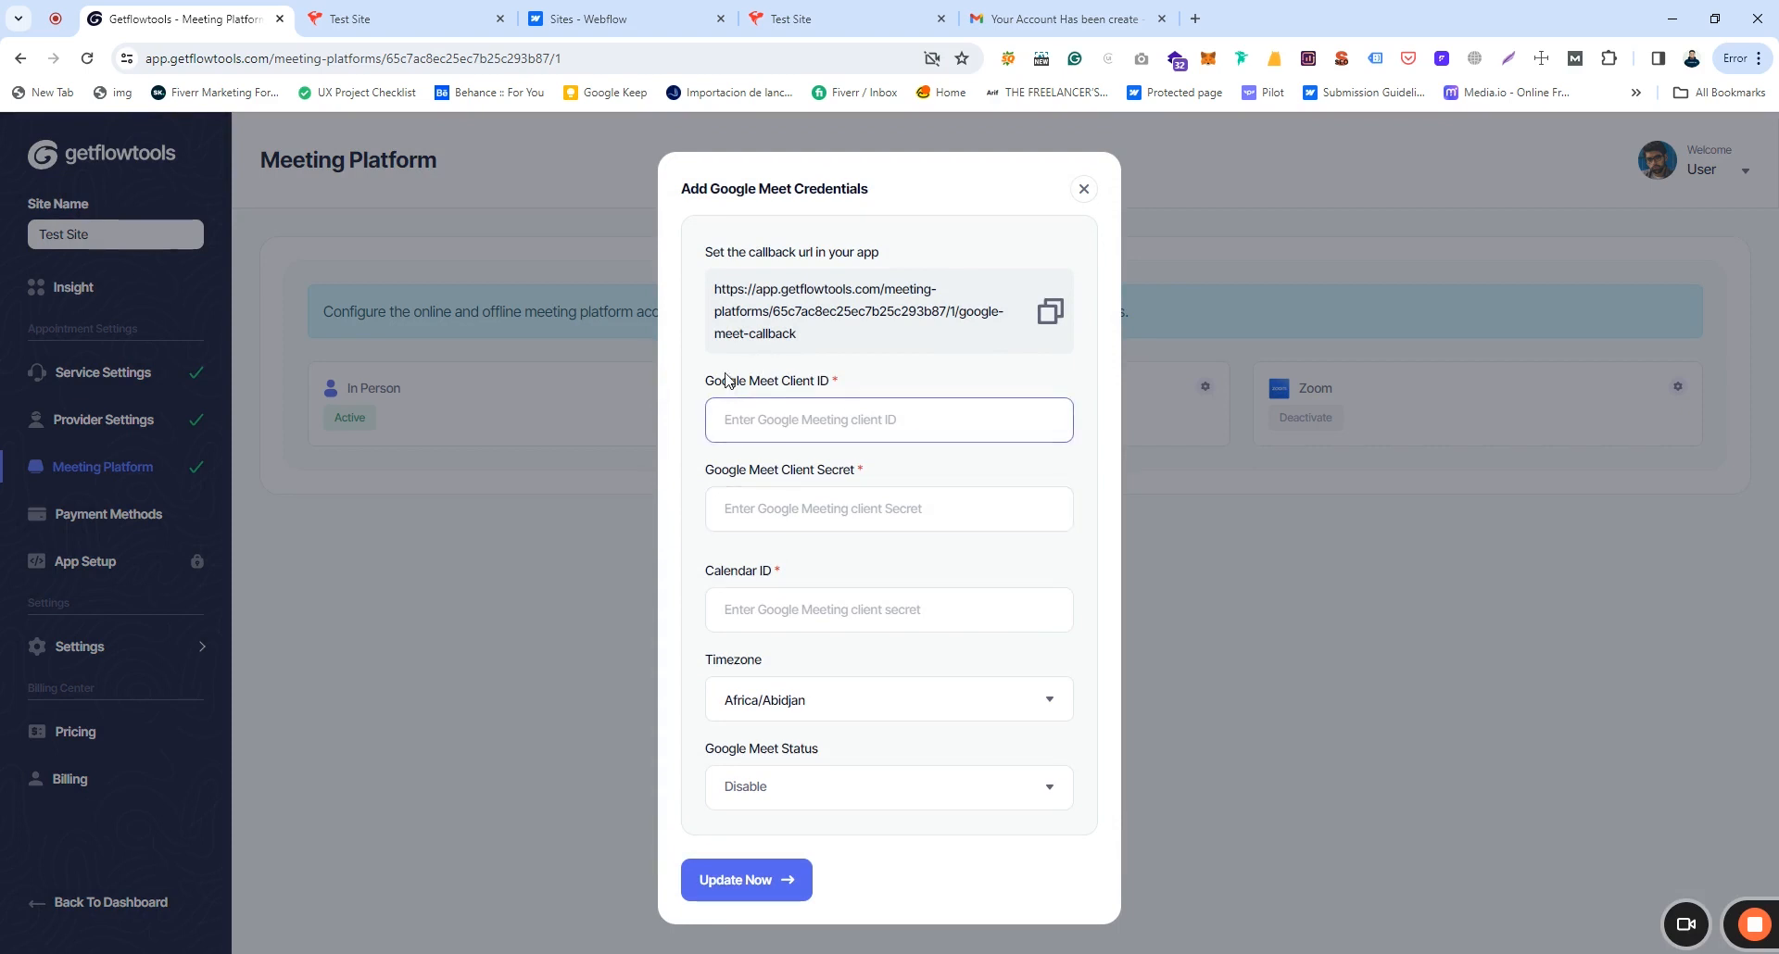
left_click(918, 491)
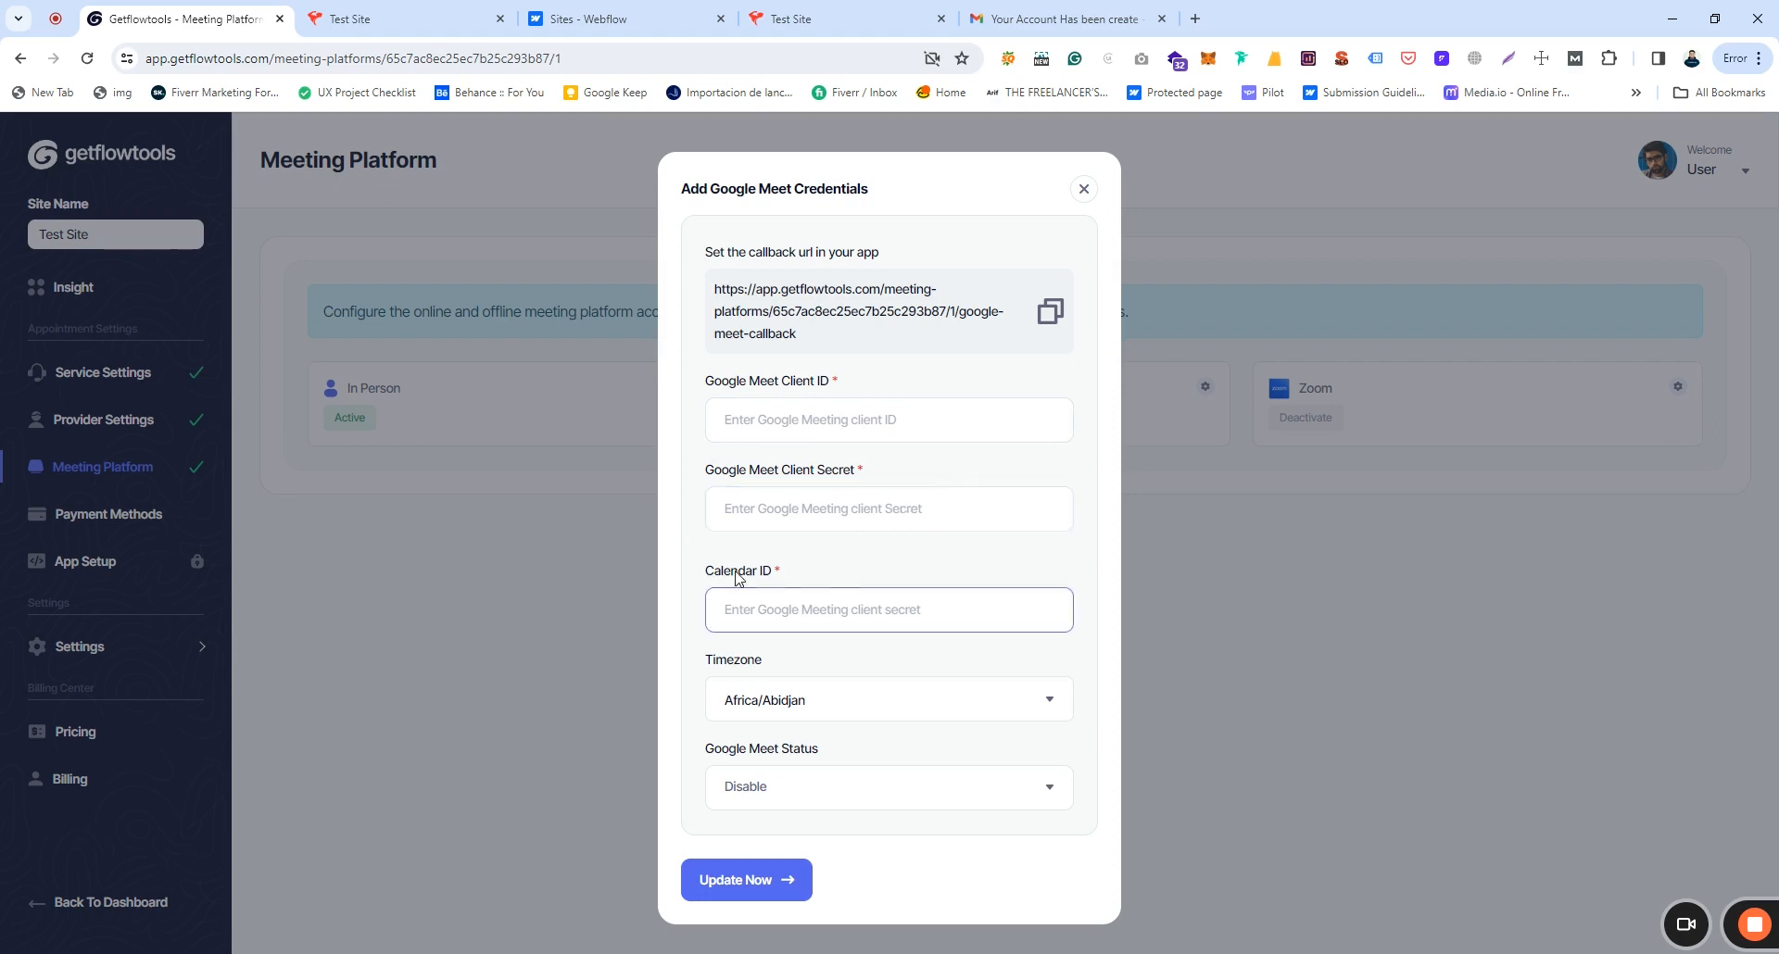
left_click(1085, 191)
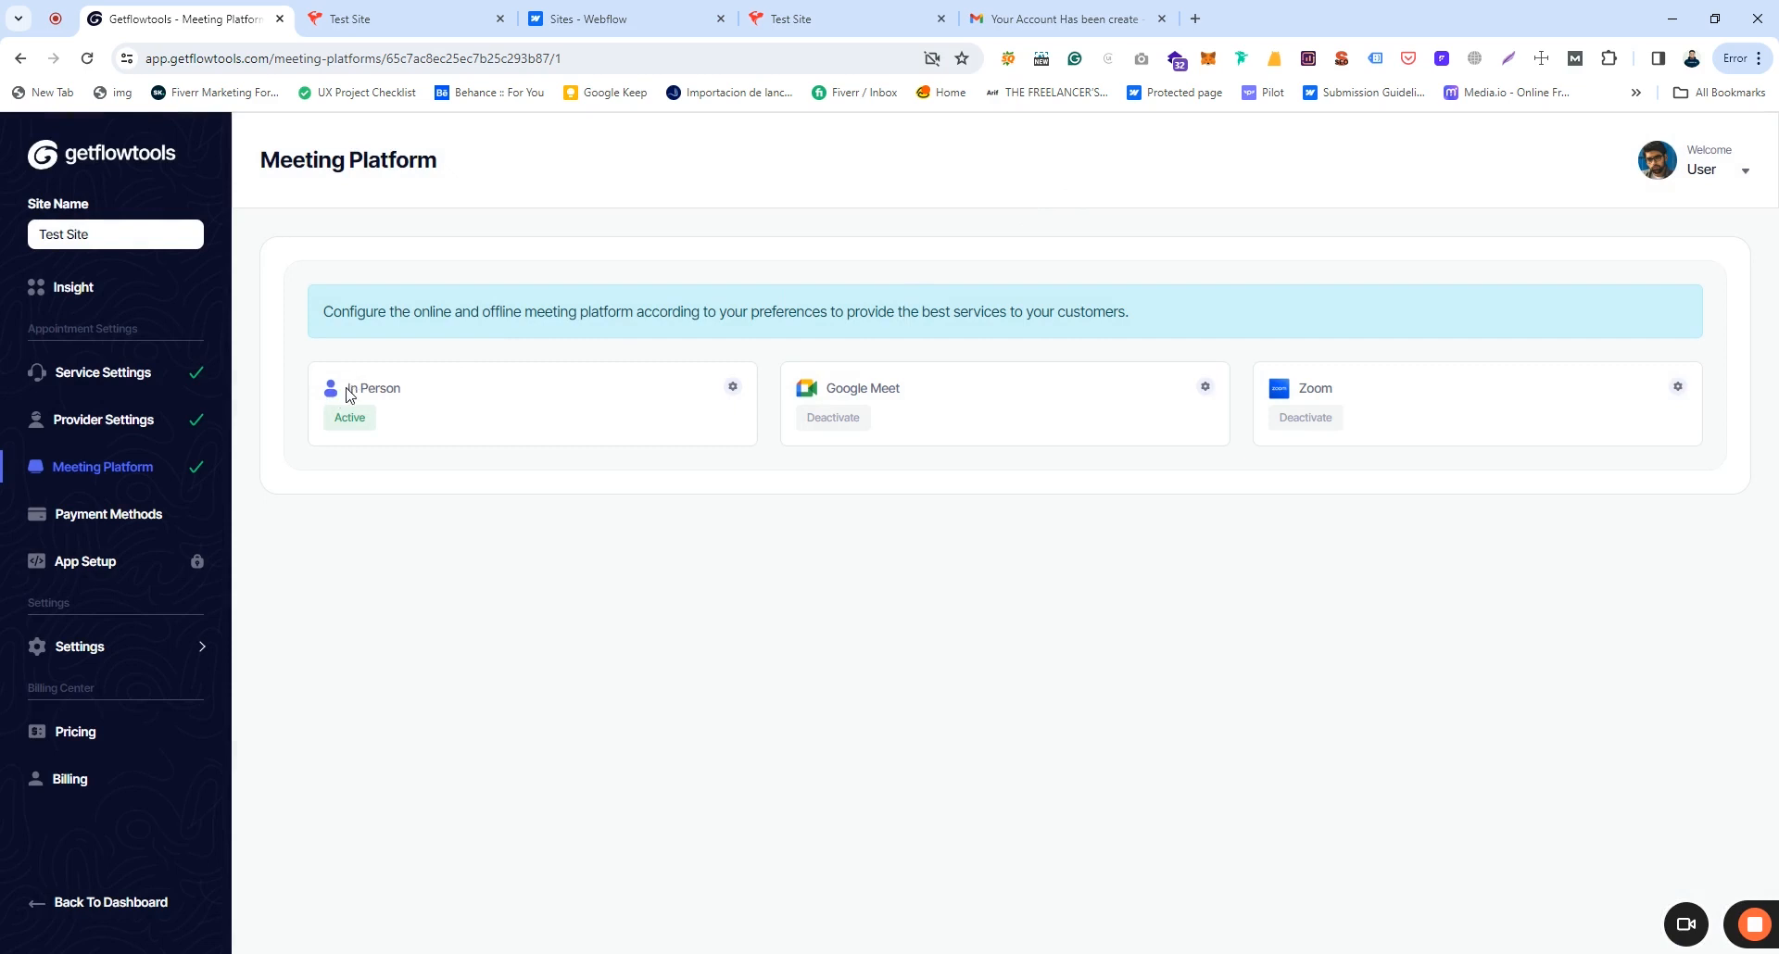
left_click_drag(355, 388, 401, 387)
left_click(402, 387)
Step: Inspect the PayPal gateway's Client ID and Secret fields without saving, then open App Setup
left_click(125, 520)
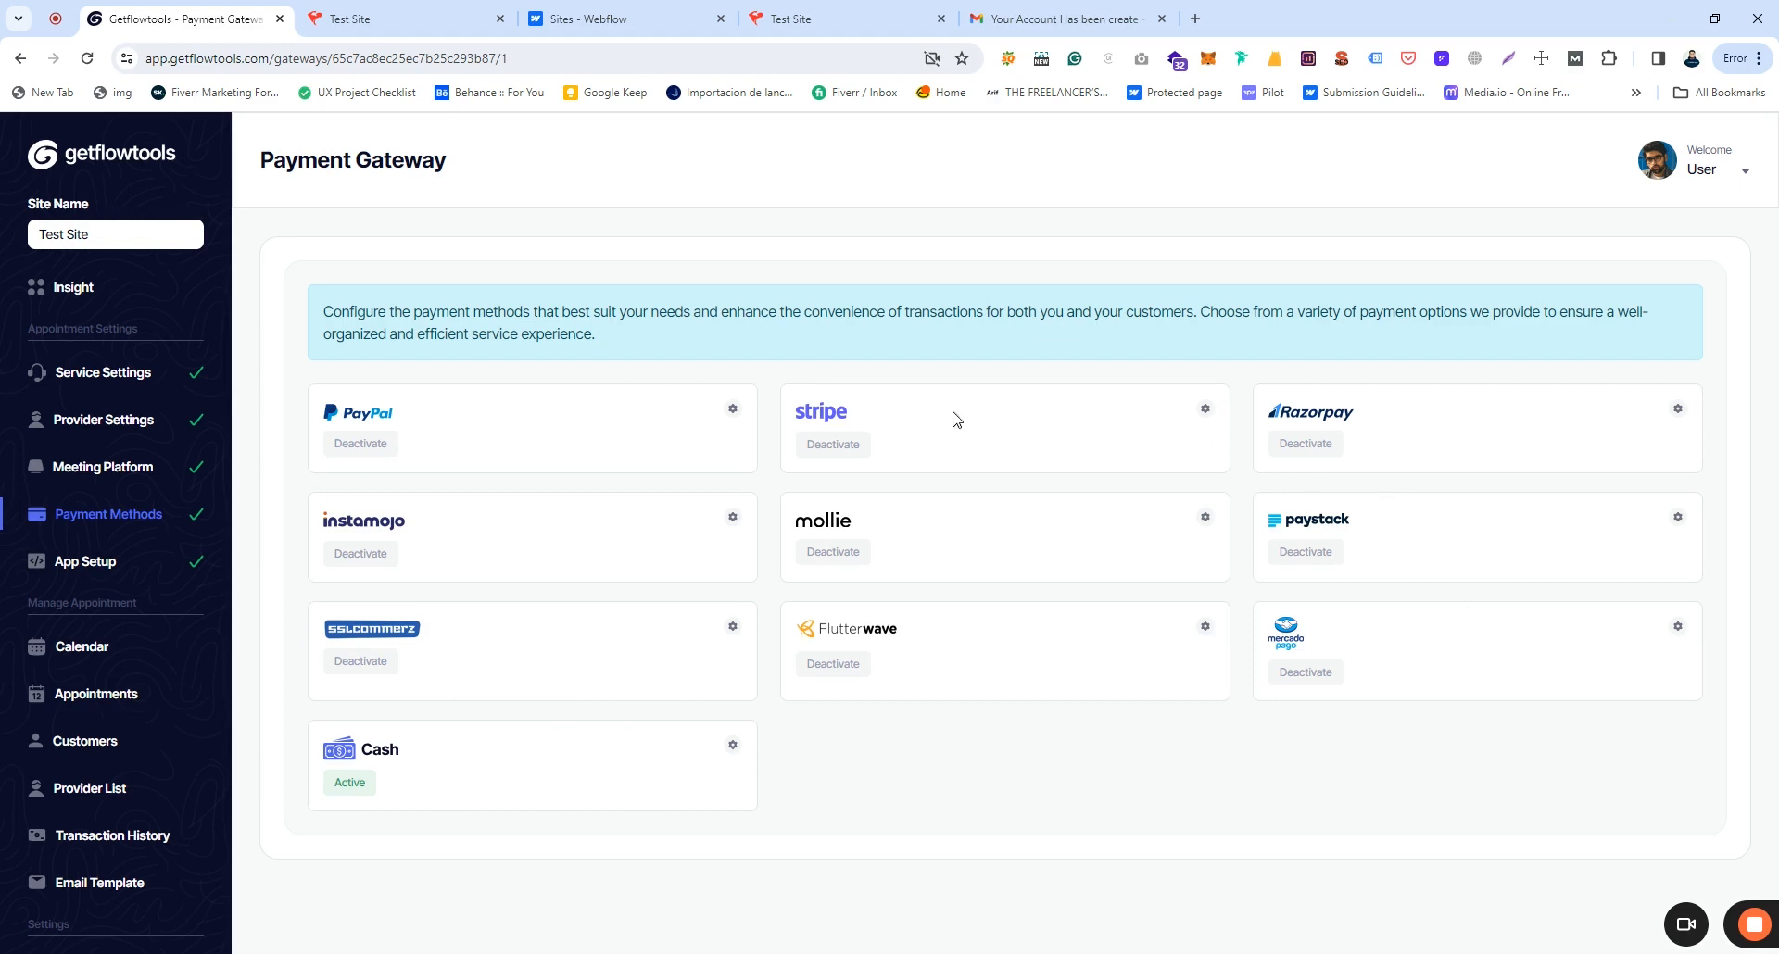
left_click(733, 408)
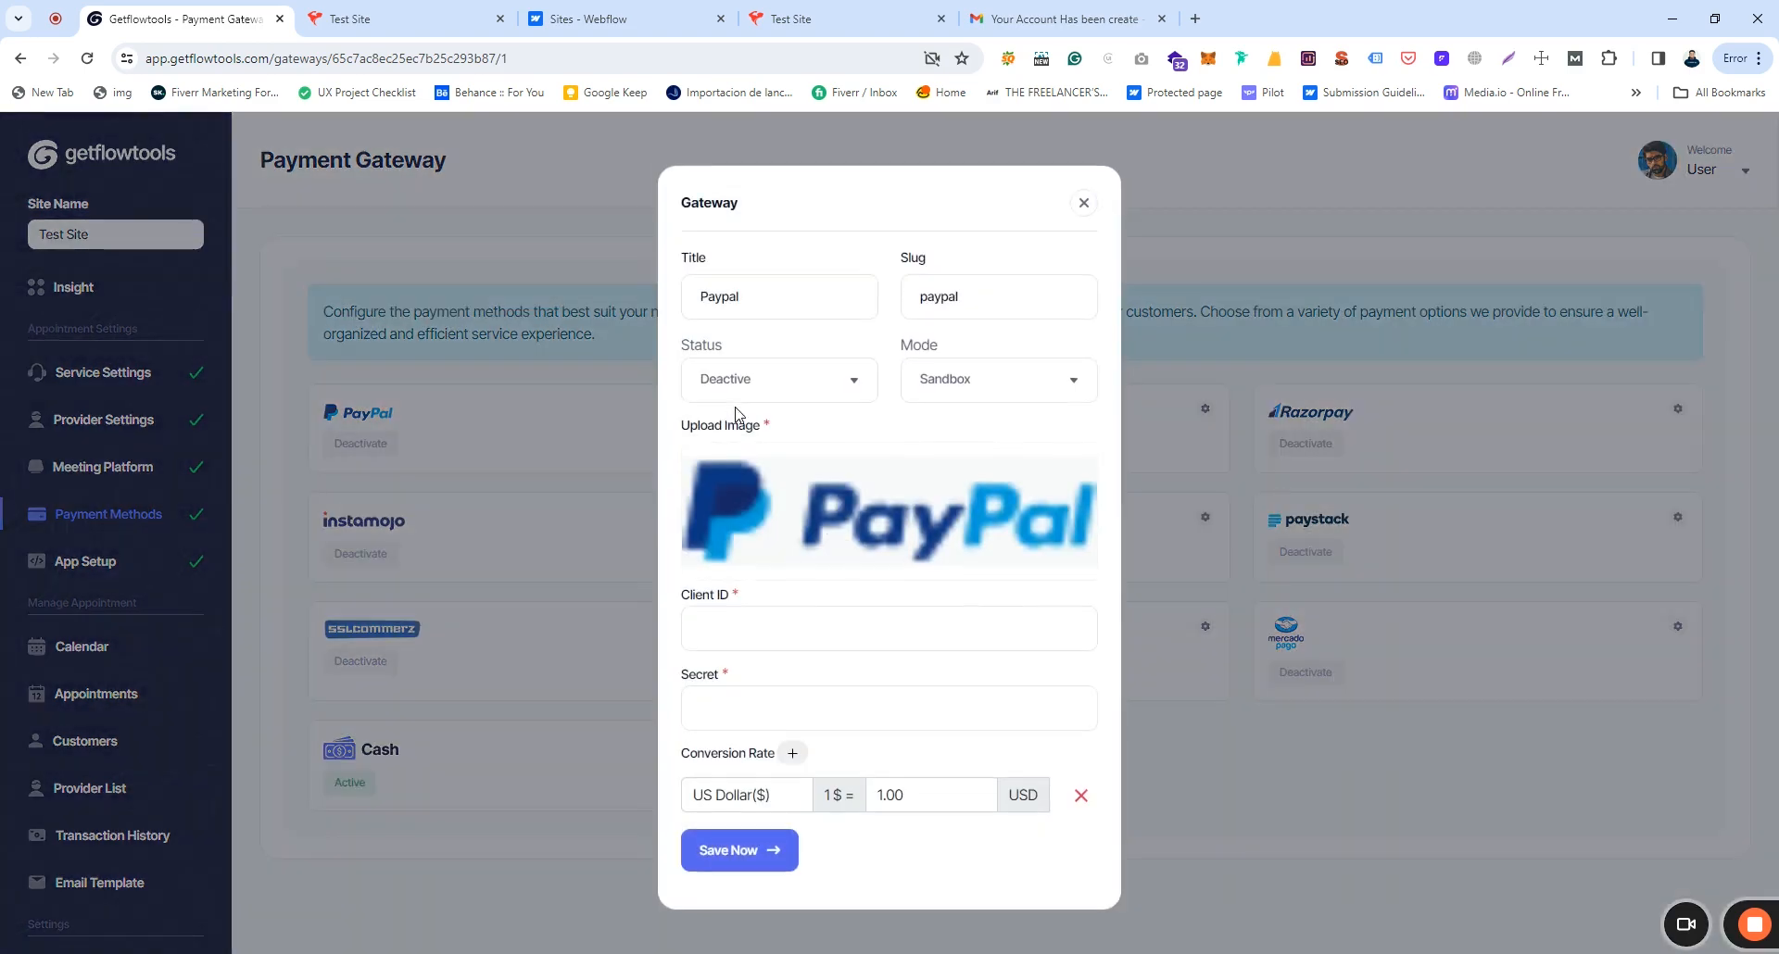
left_click(698, 644)
left_click(701, 723)
left_click(1083, 204)
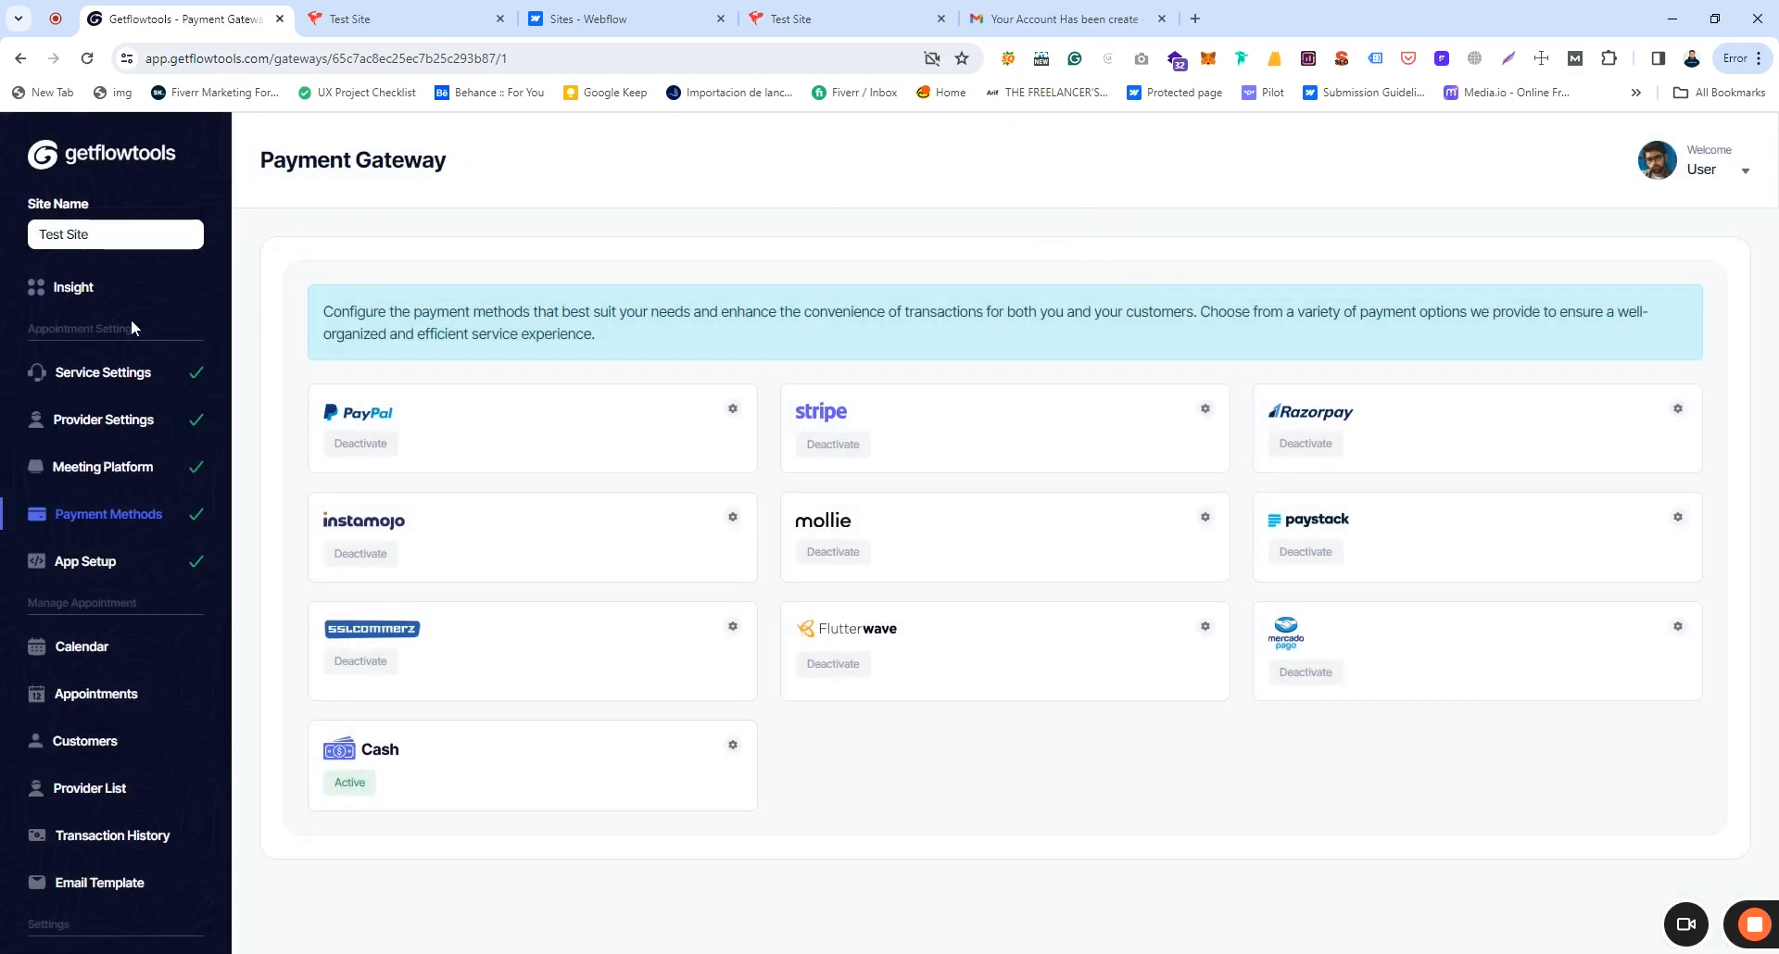
left_click(97, 567)
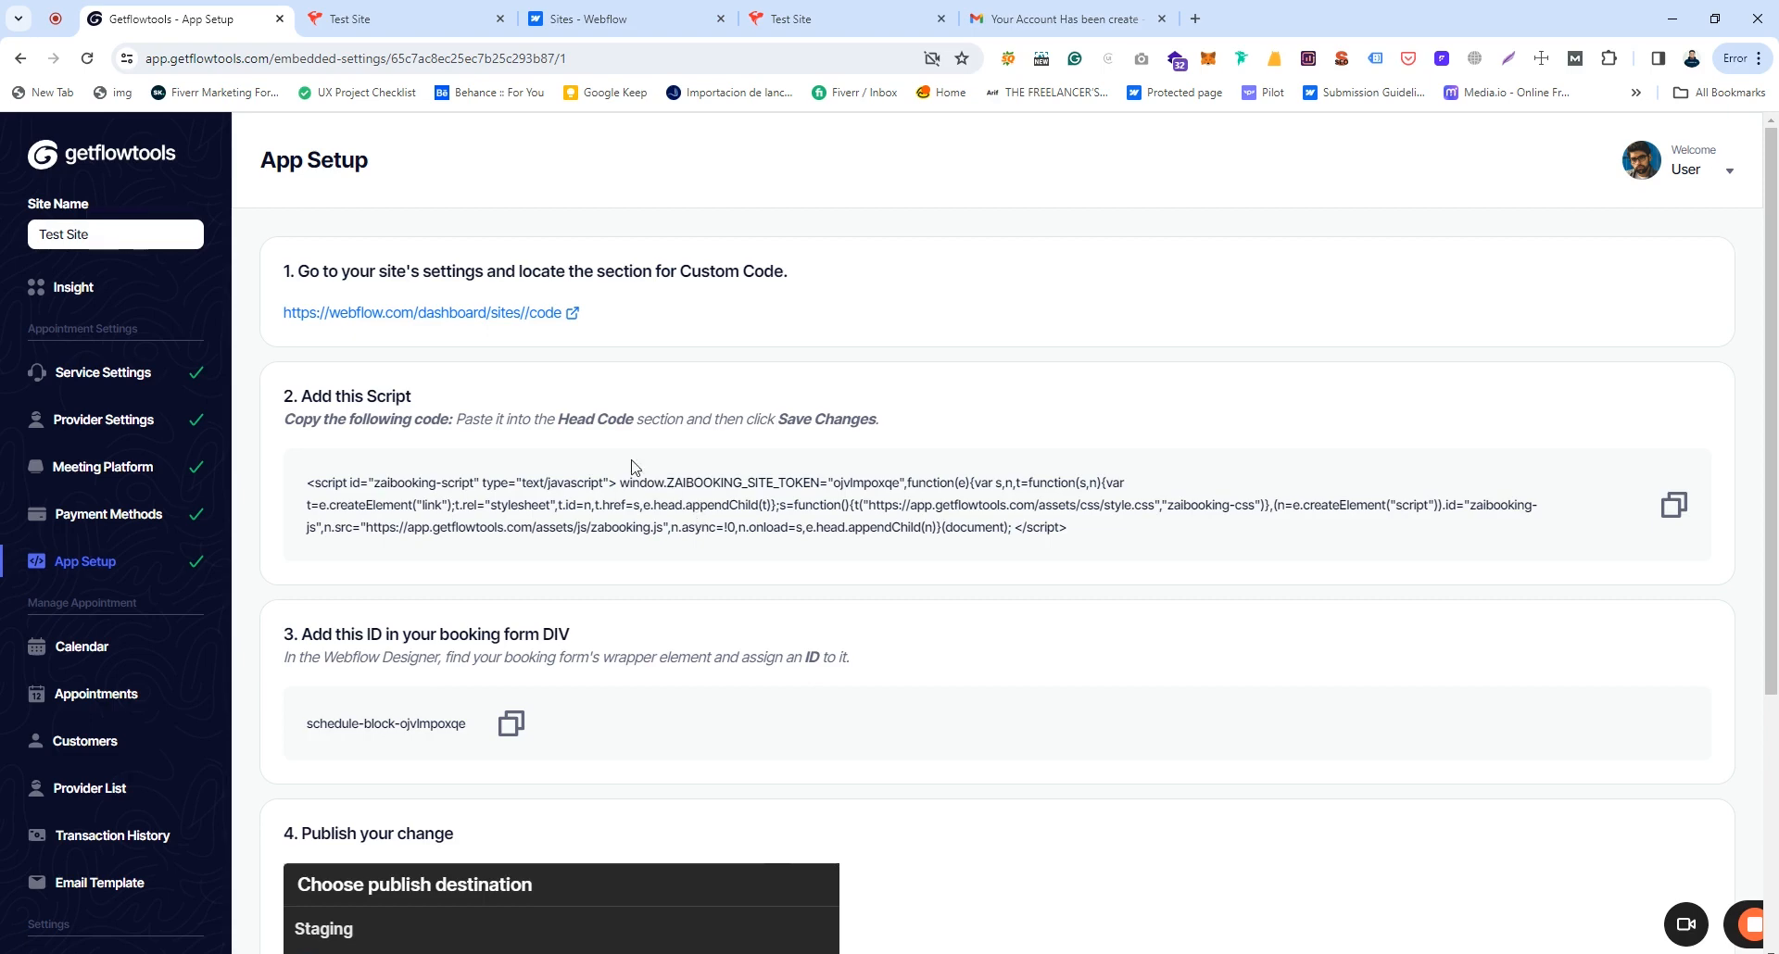
left_click_drag(282, 394, 1010, 531)
left_click(1010, 531)
scroll(820, 574, "down", 2)
left_click_drag(282, 450, 611, 536)
left_click(618, 534)
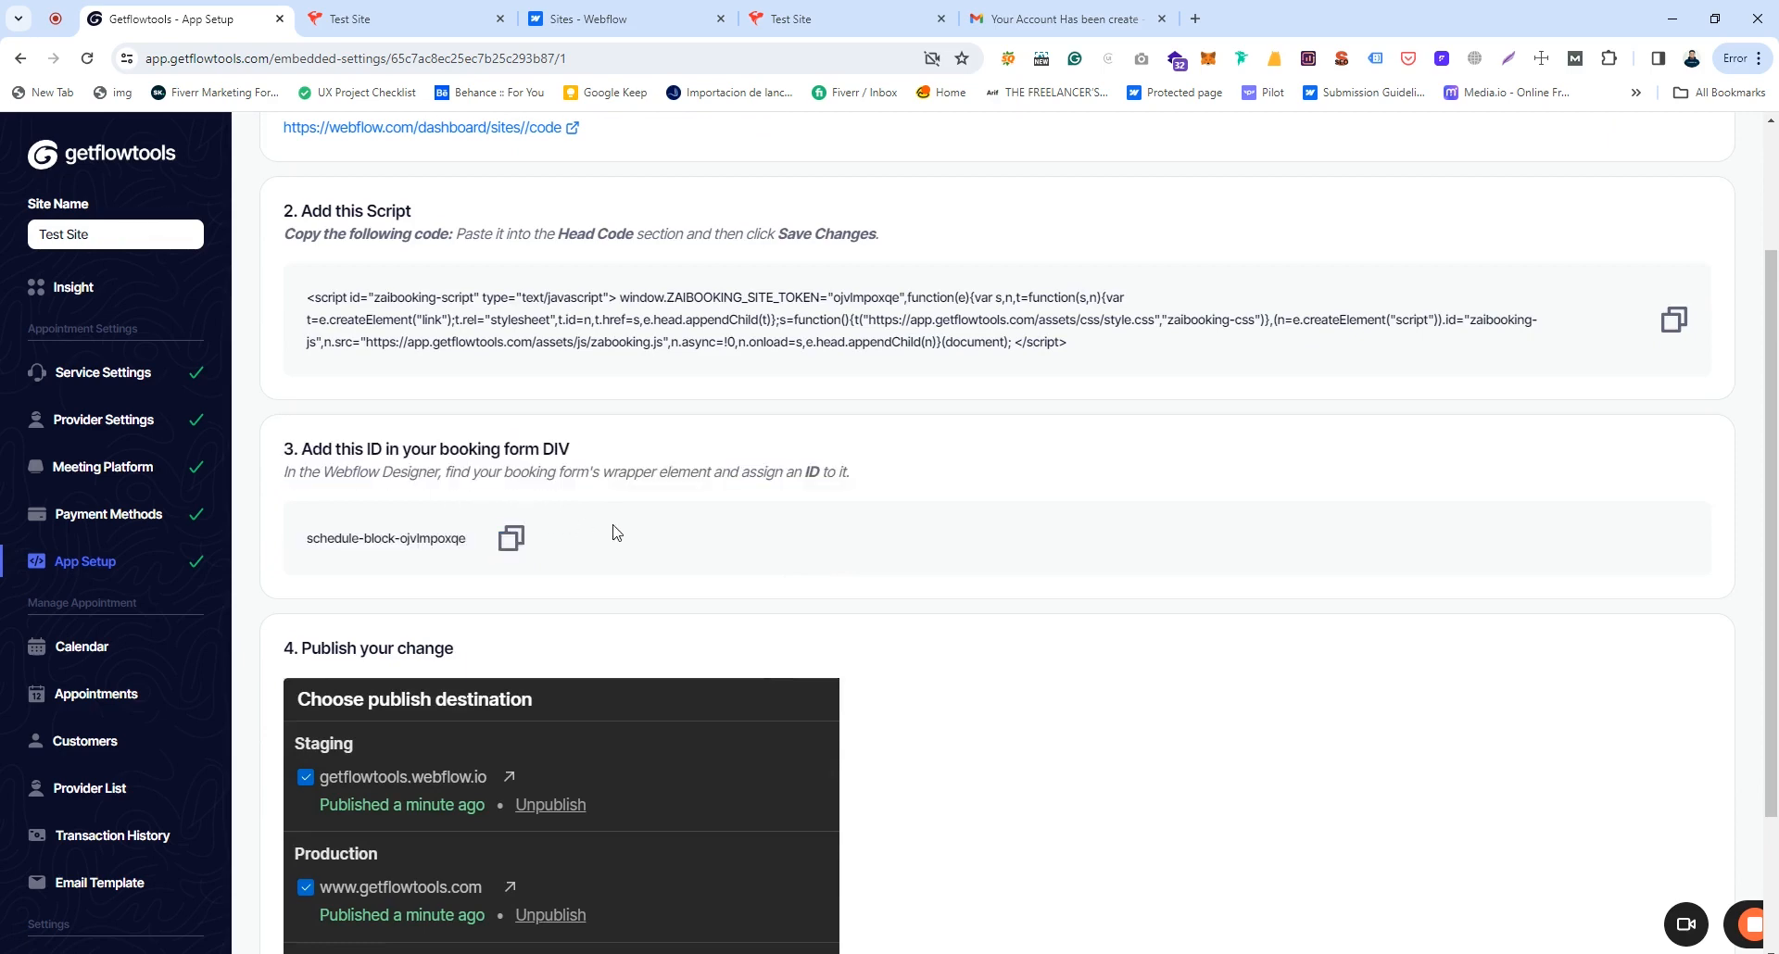
scroll(618, 535, "up", 2)
double_click(528, 656)
left_click_drag(599, 655, 614, 654)
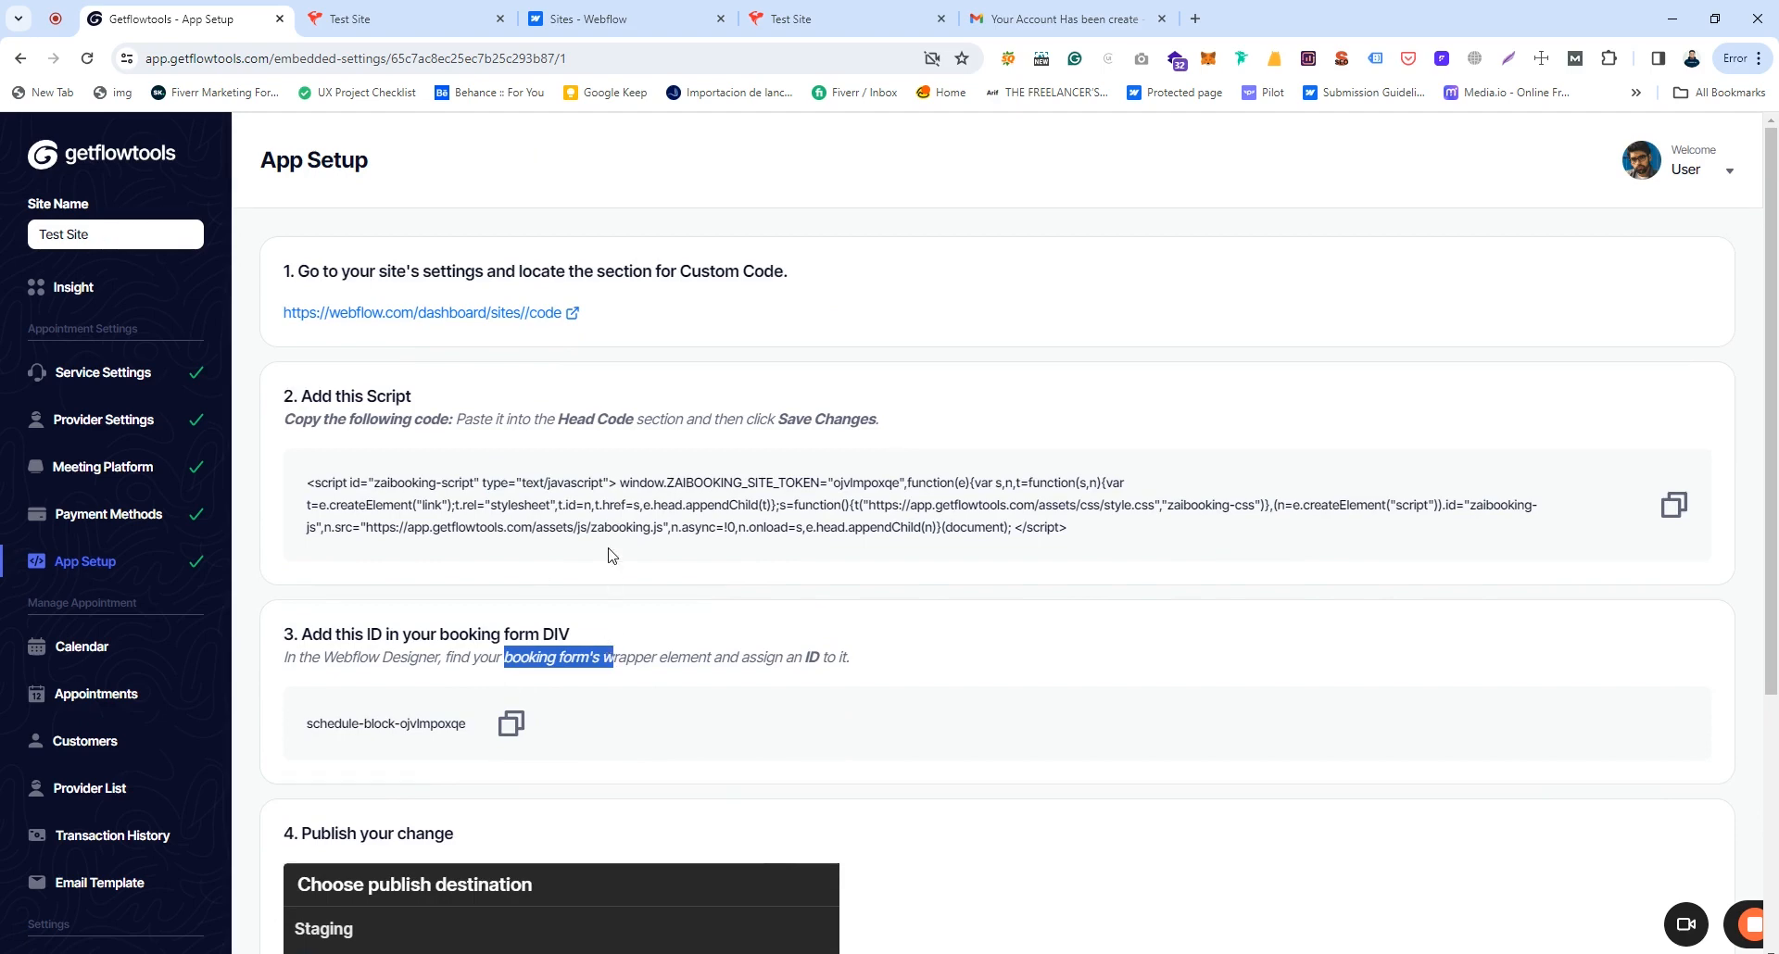
left_click(623, 501)
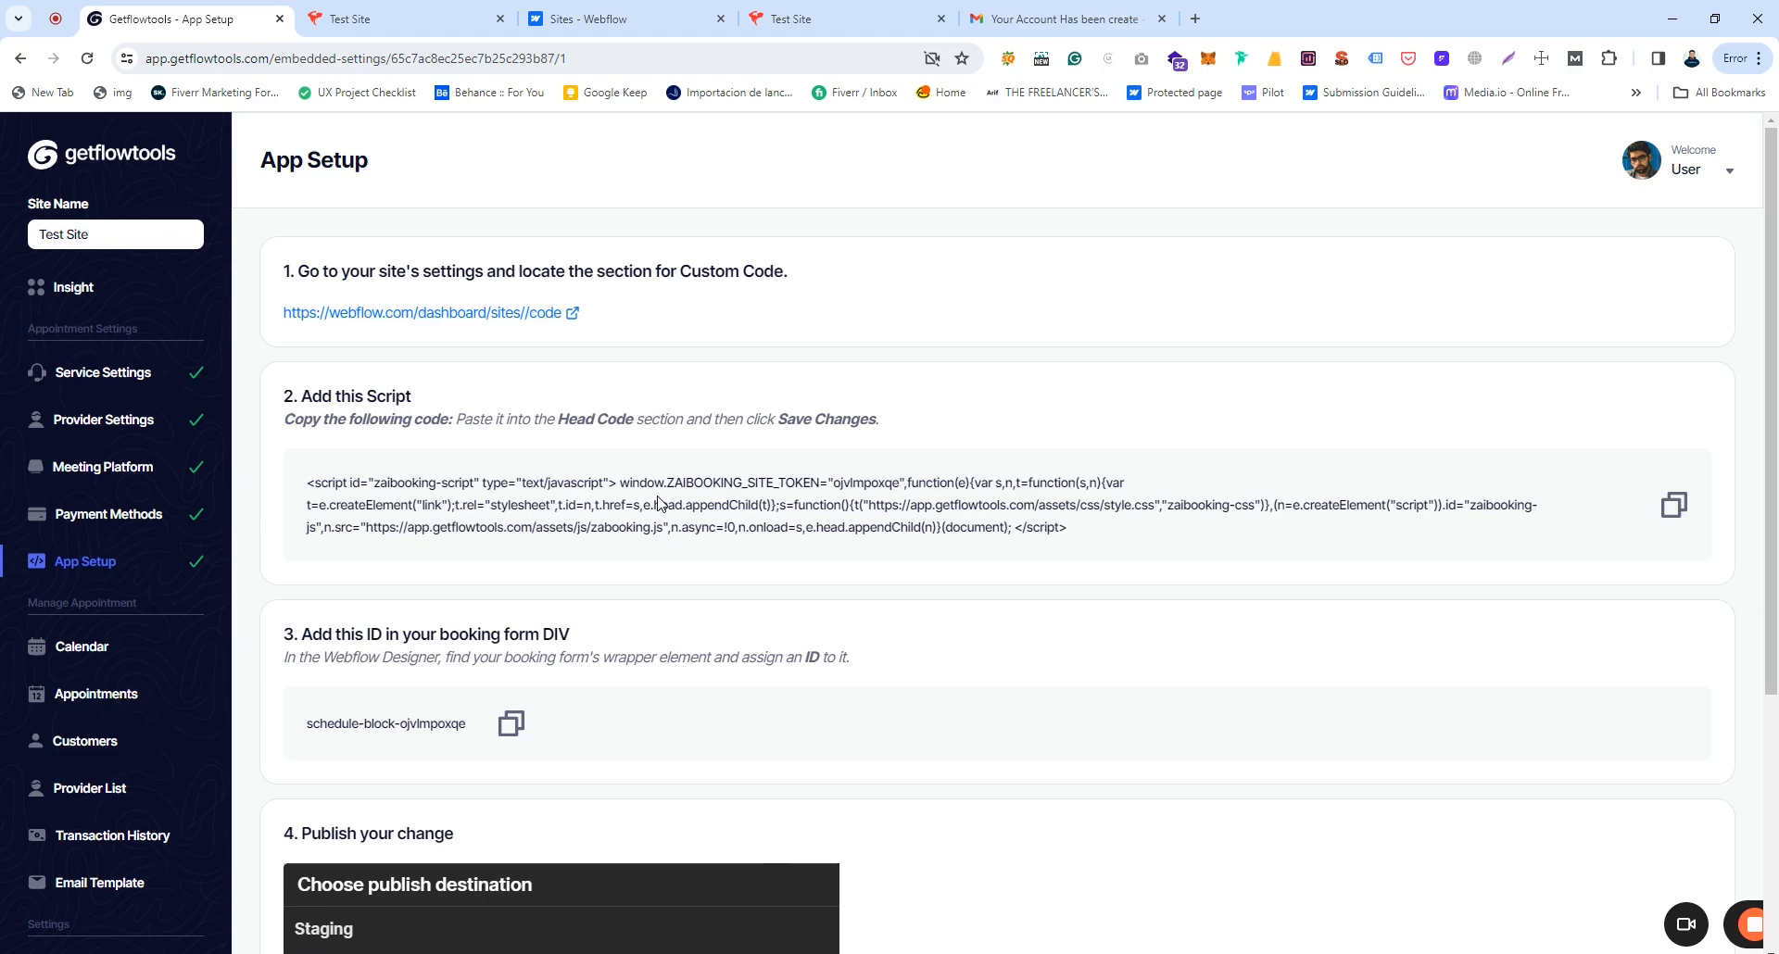
Step: Open the Test Site in the Webflow Designer from the sites dashboard
left_click(620, 19)
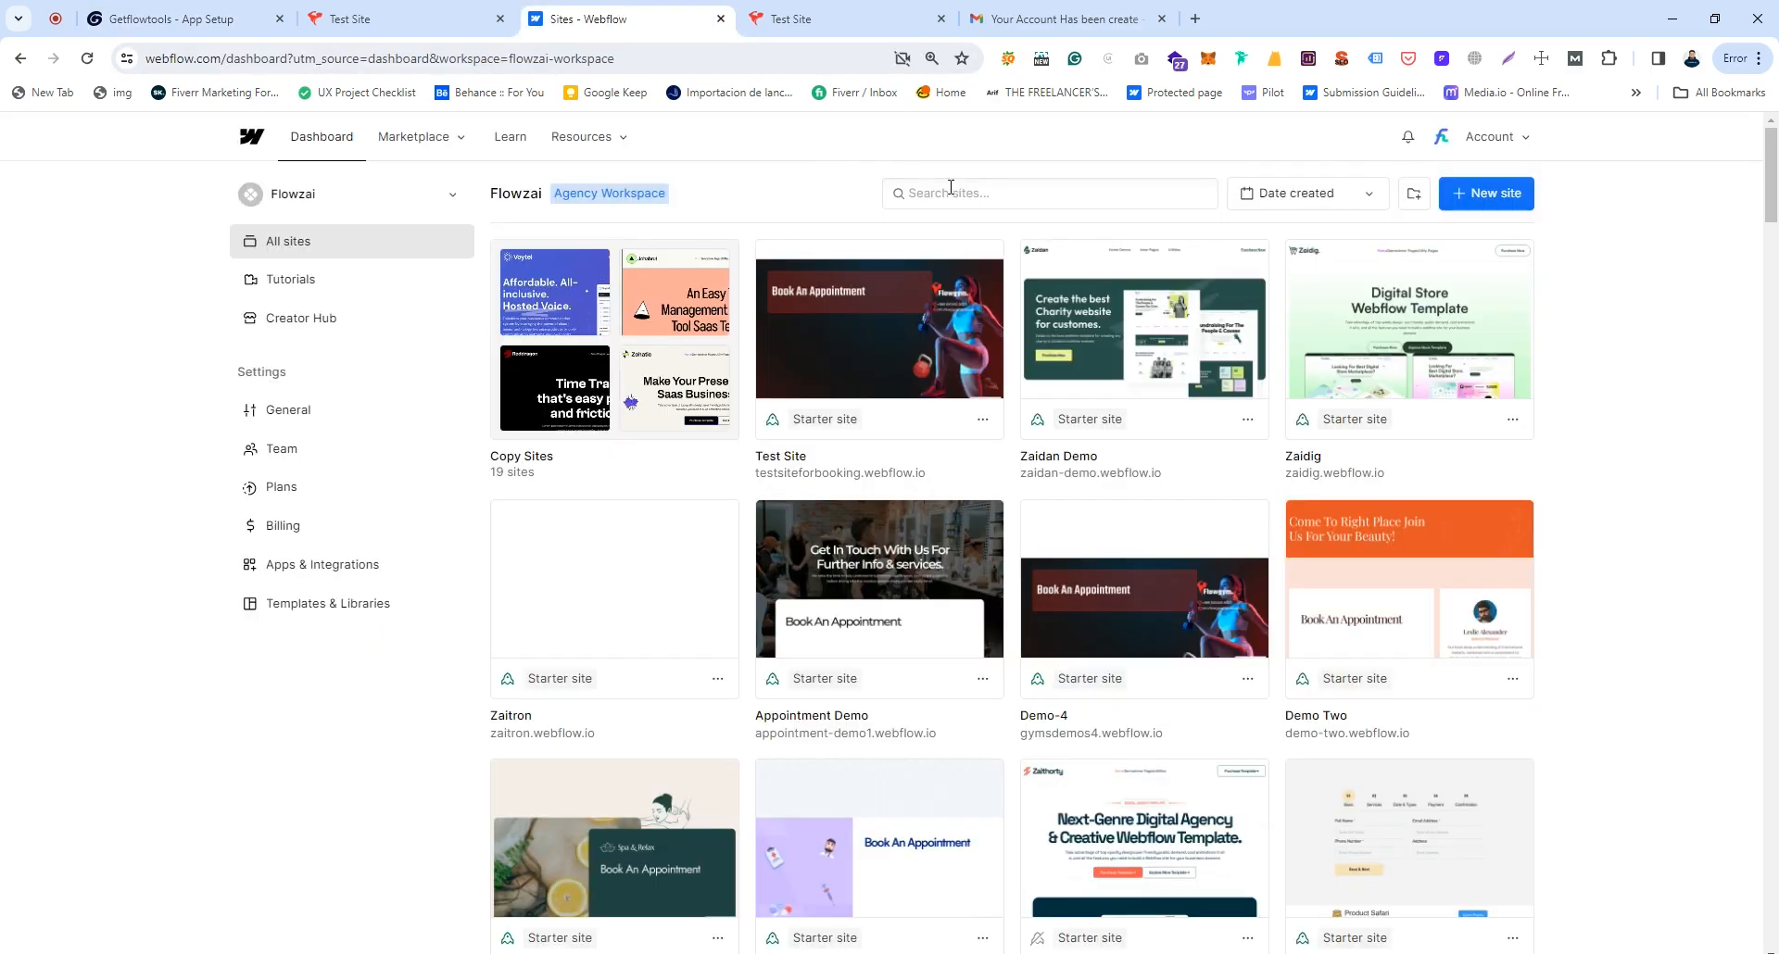
left_click(398, 19)
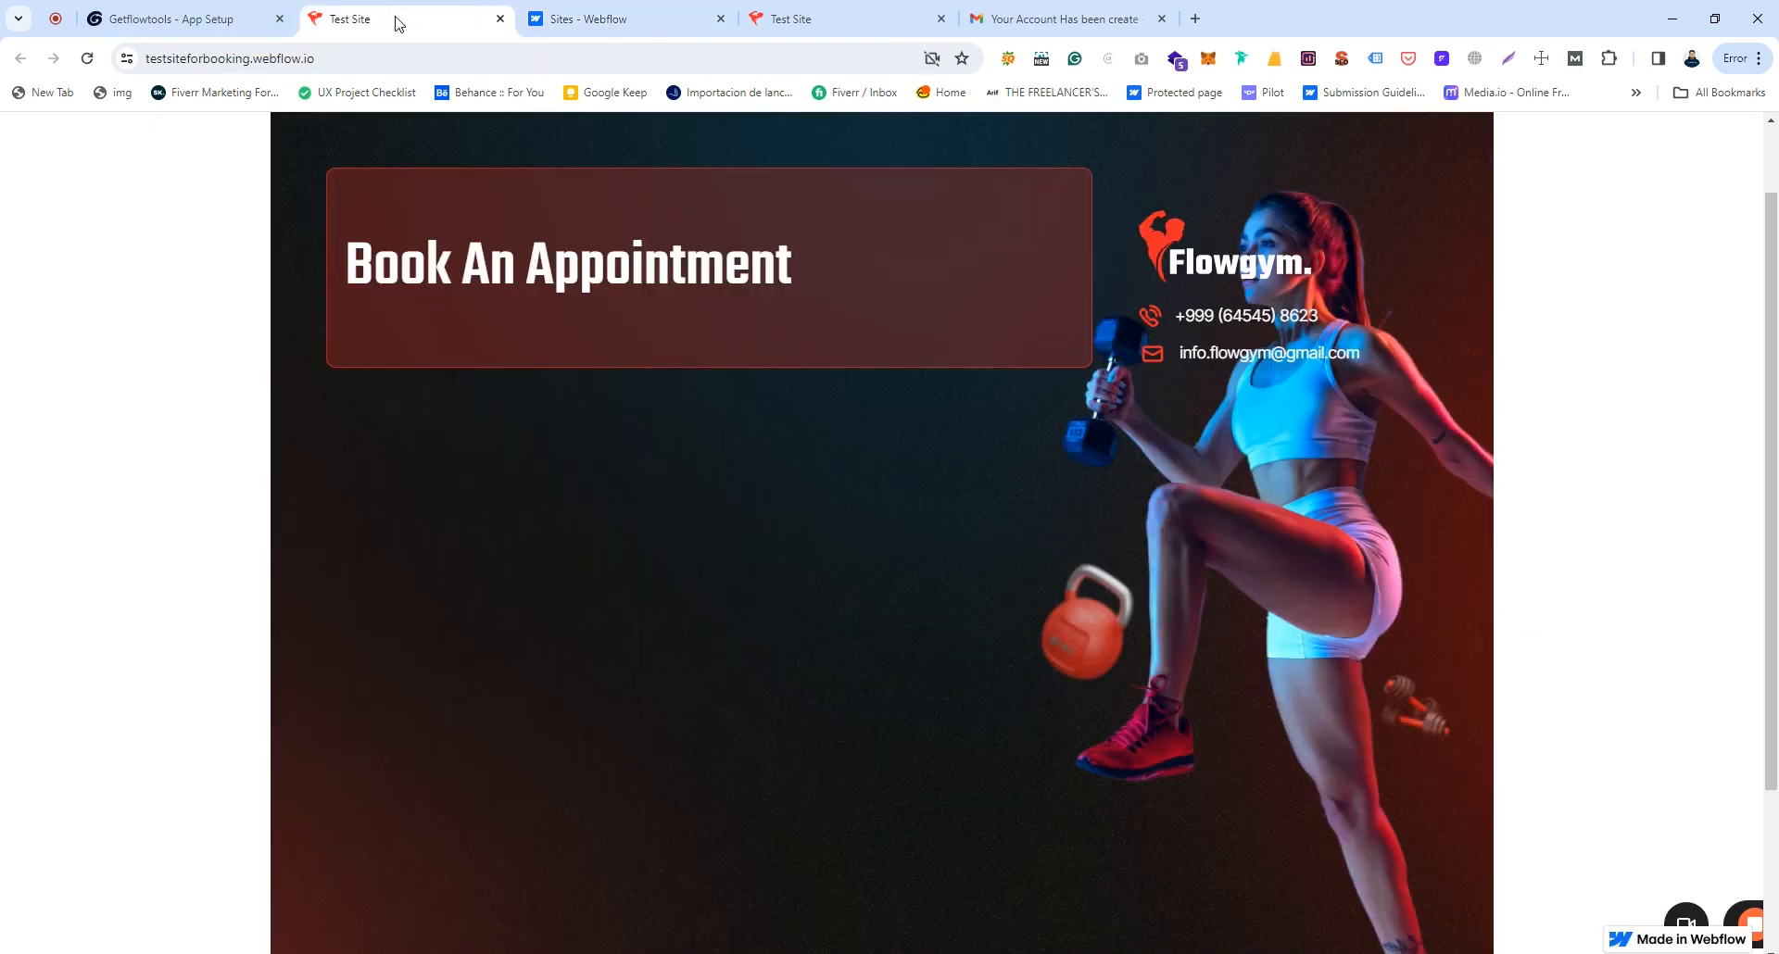
left_click(602, 19)
mouse_move(843, 363)
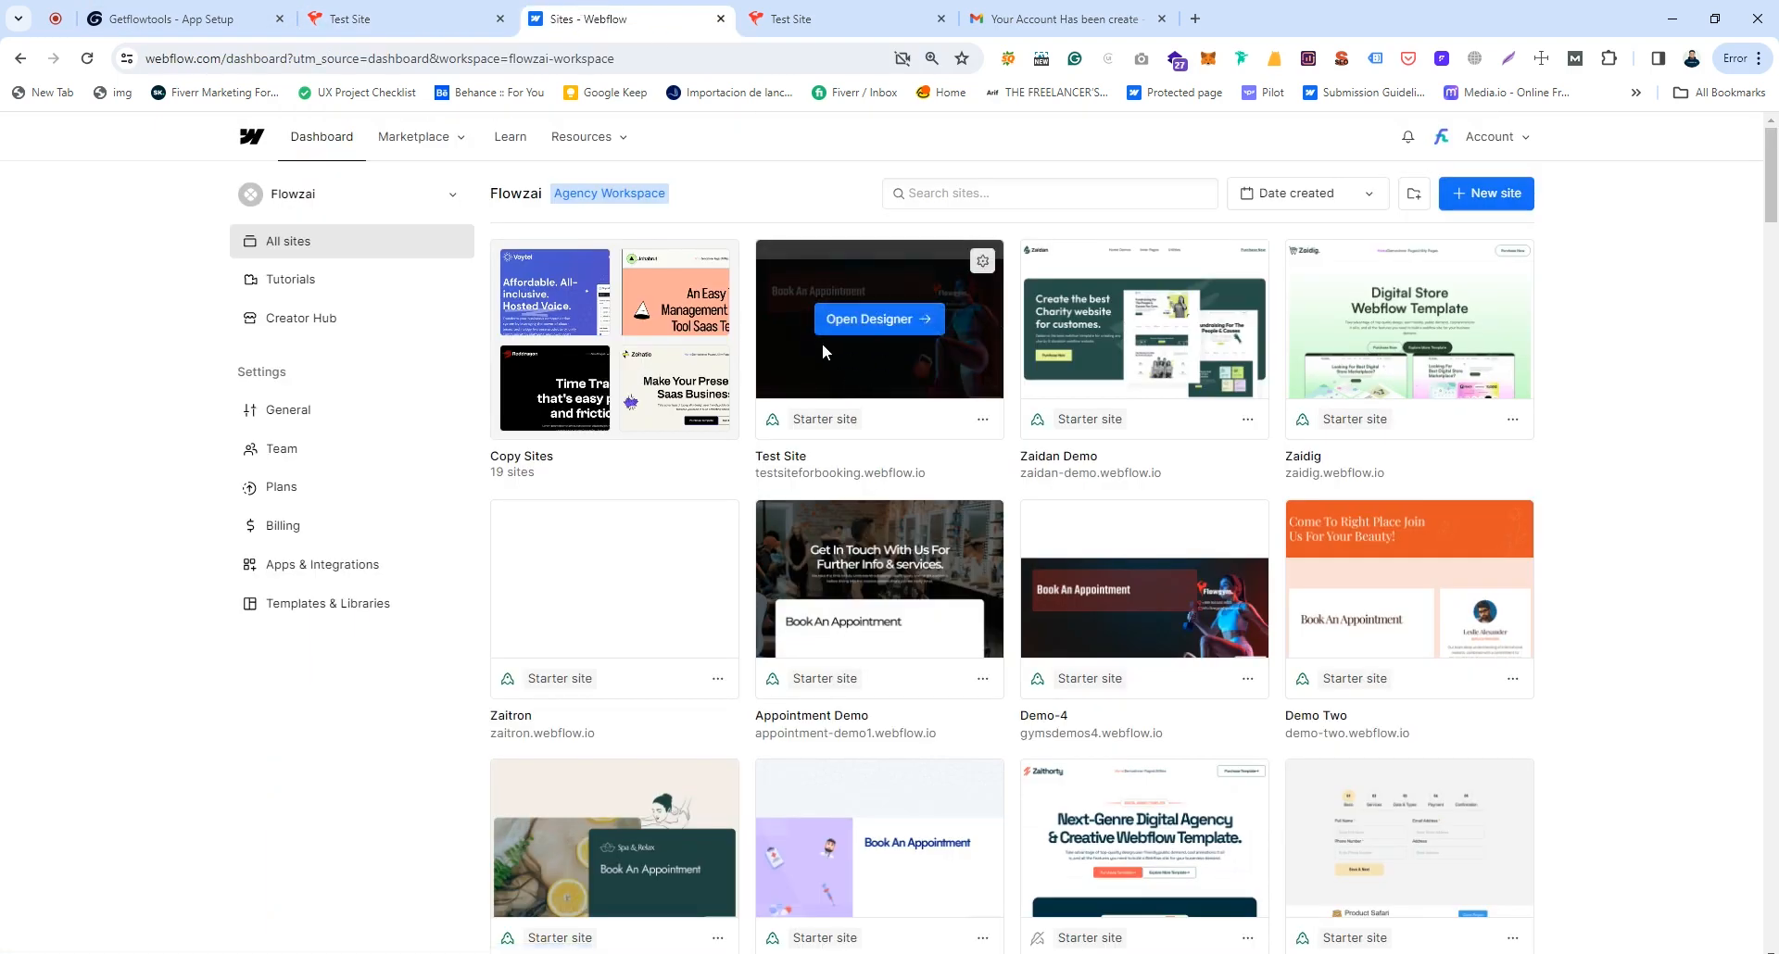
left_click(871, 320)
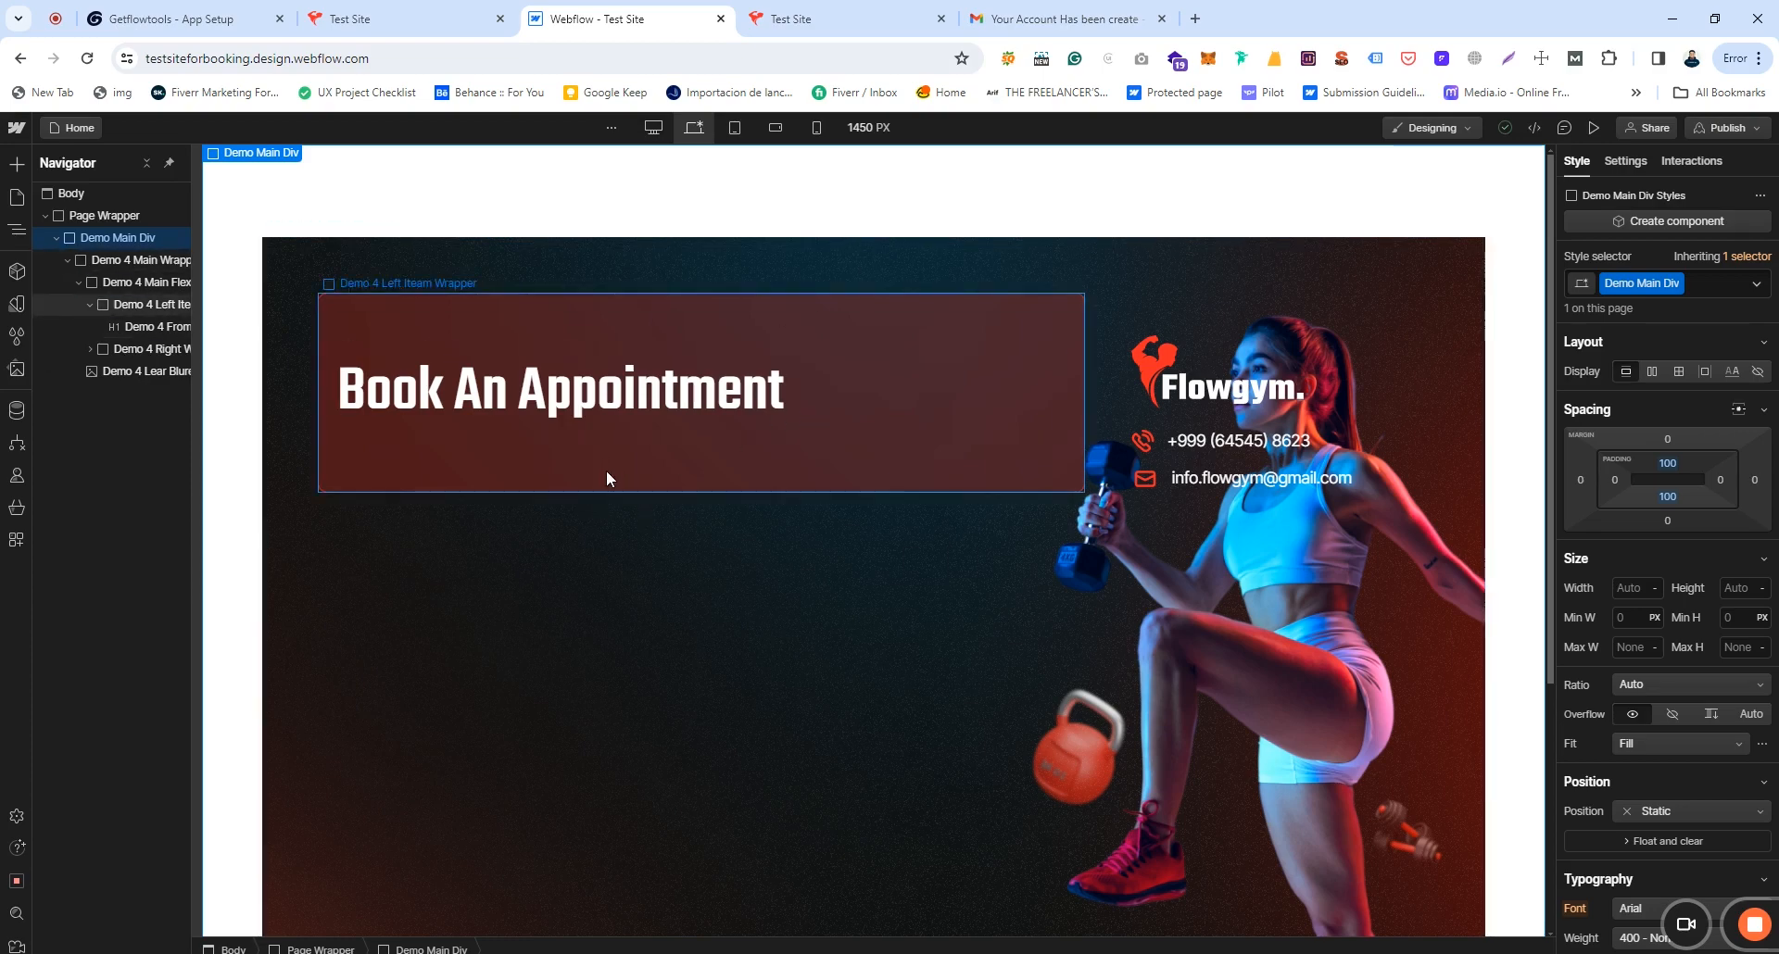
Step: Insert a Div Block below the Book An Appointment heading using quick-find 'div'
left_click(603, 410)
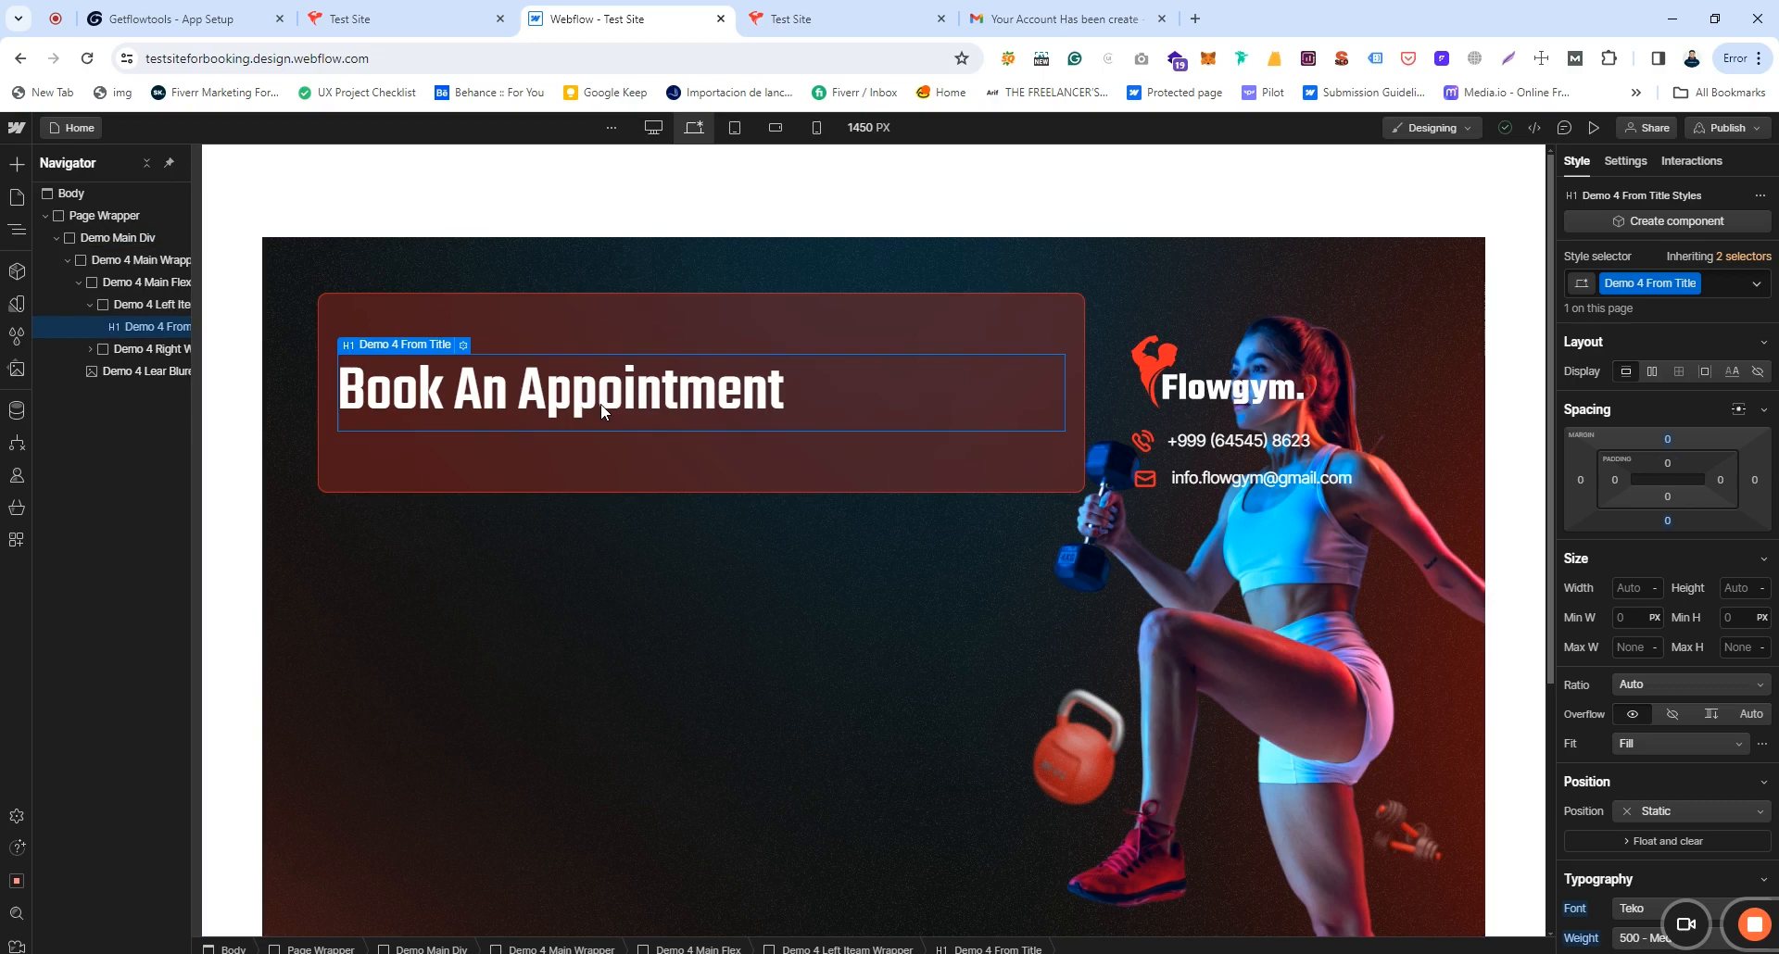
key("ctrl+k")
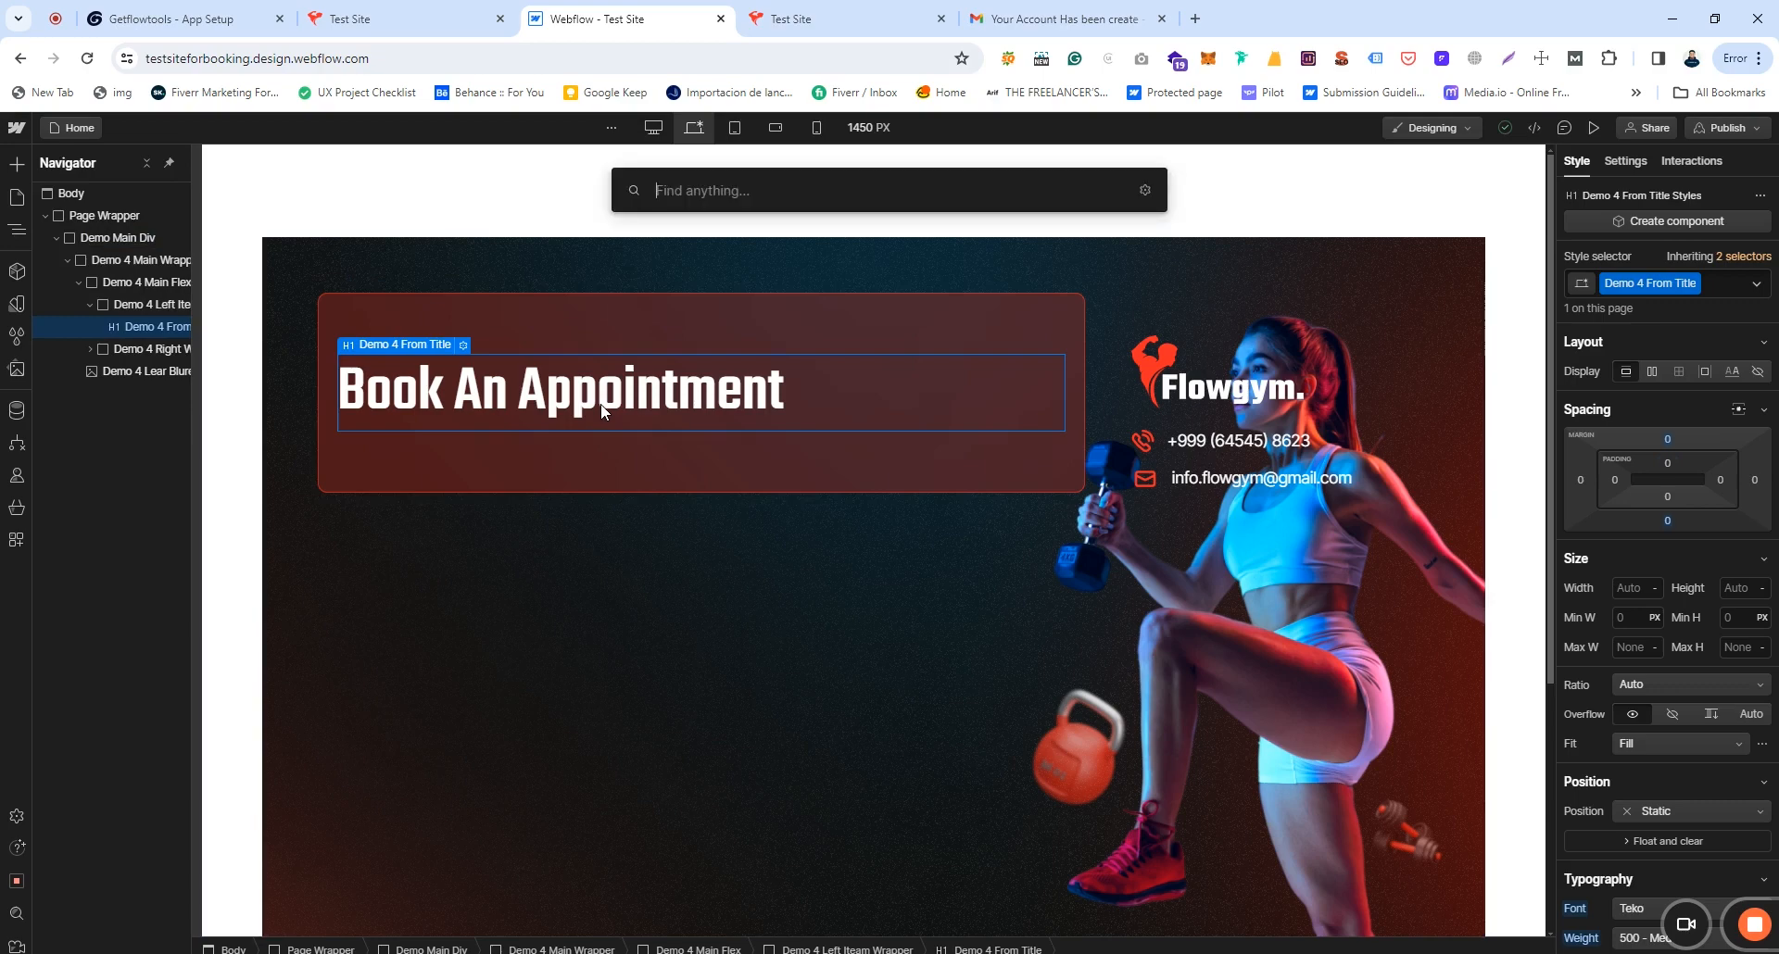
type("div")
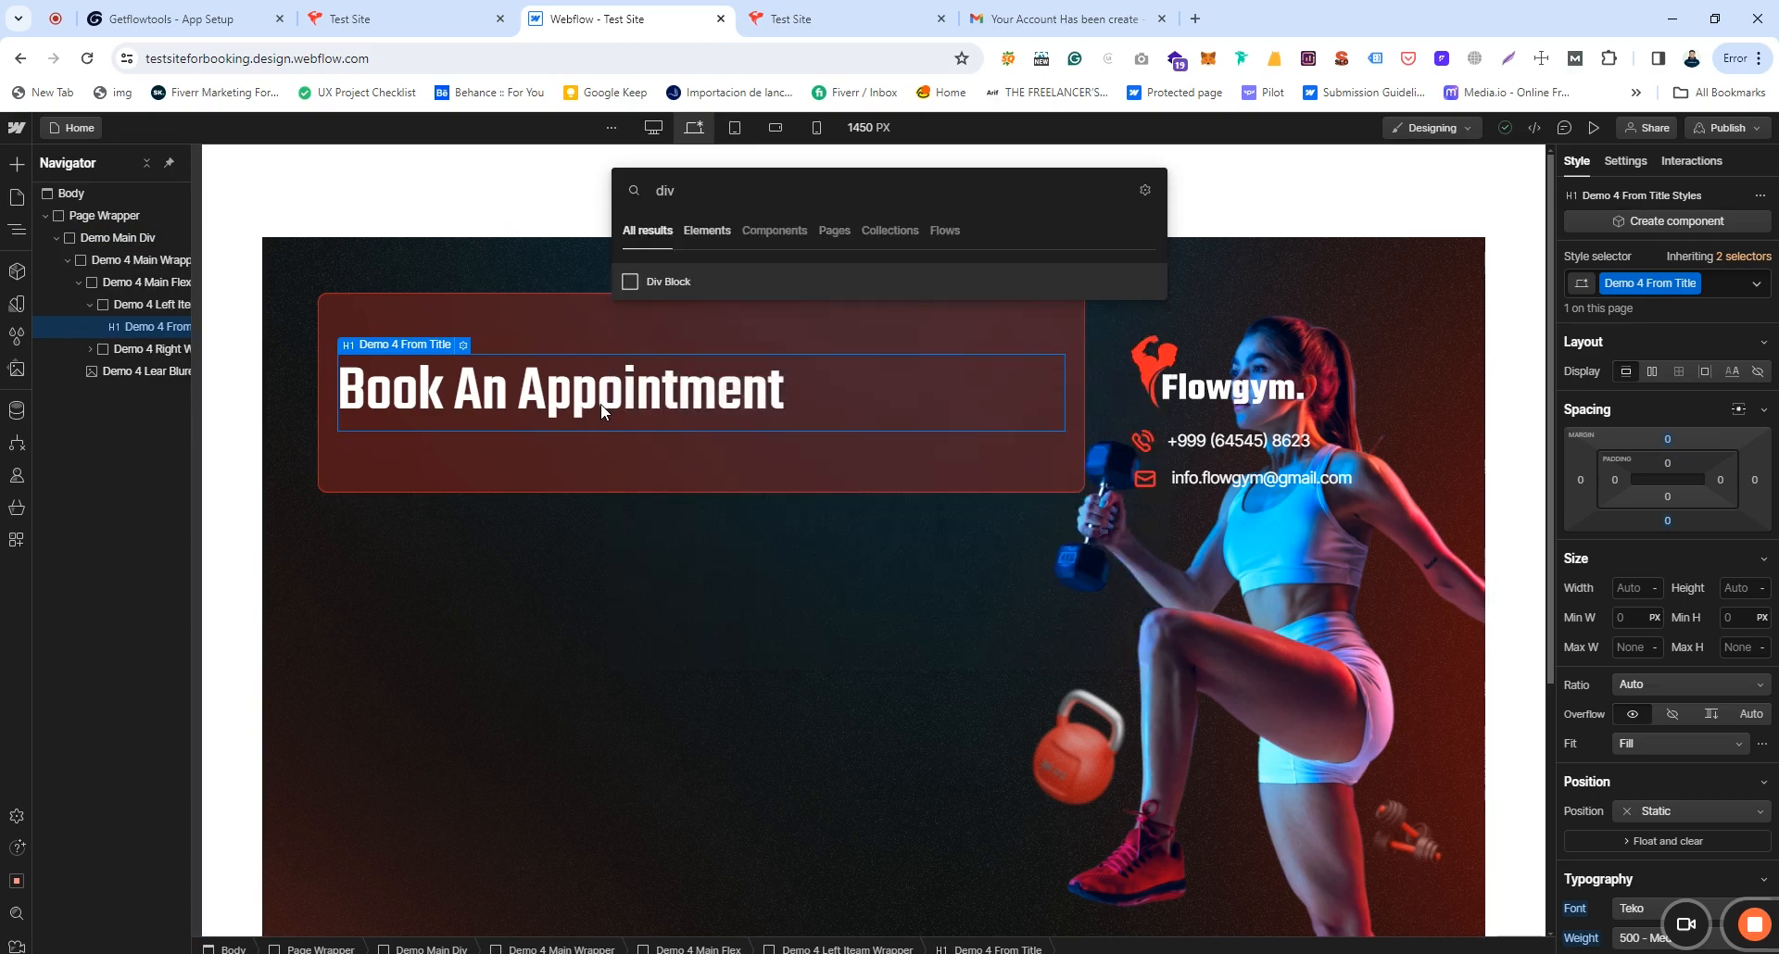
key("Return")
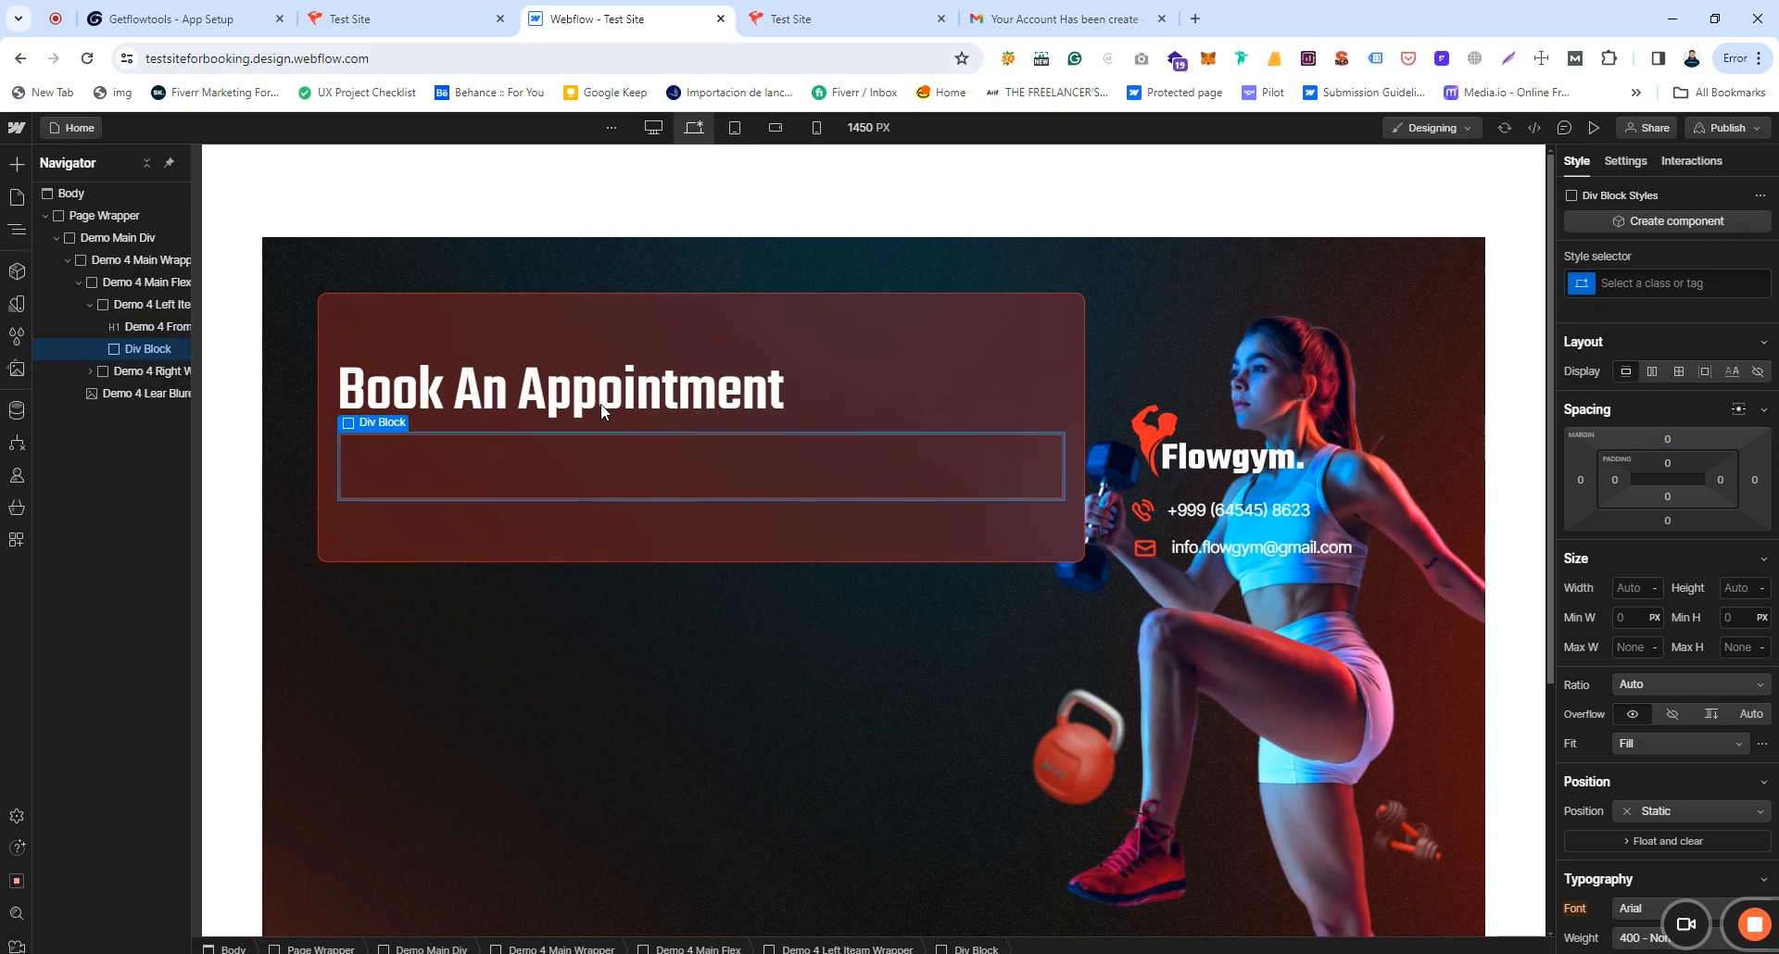
Step: Add an HTML Embed element inside the new Div Block
key("ctrl+e")
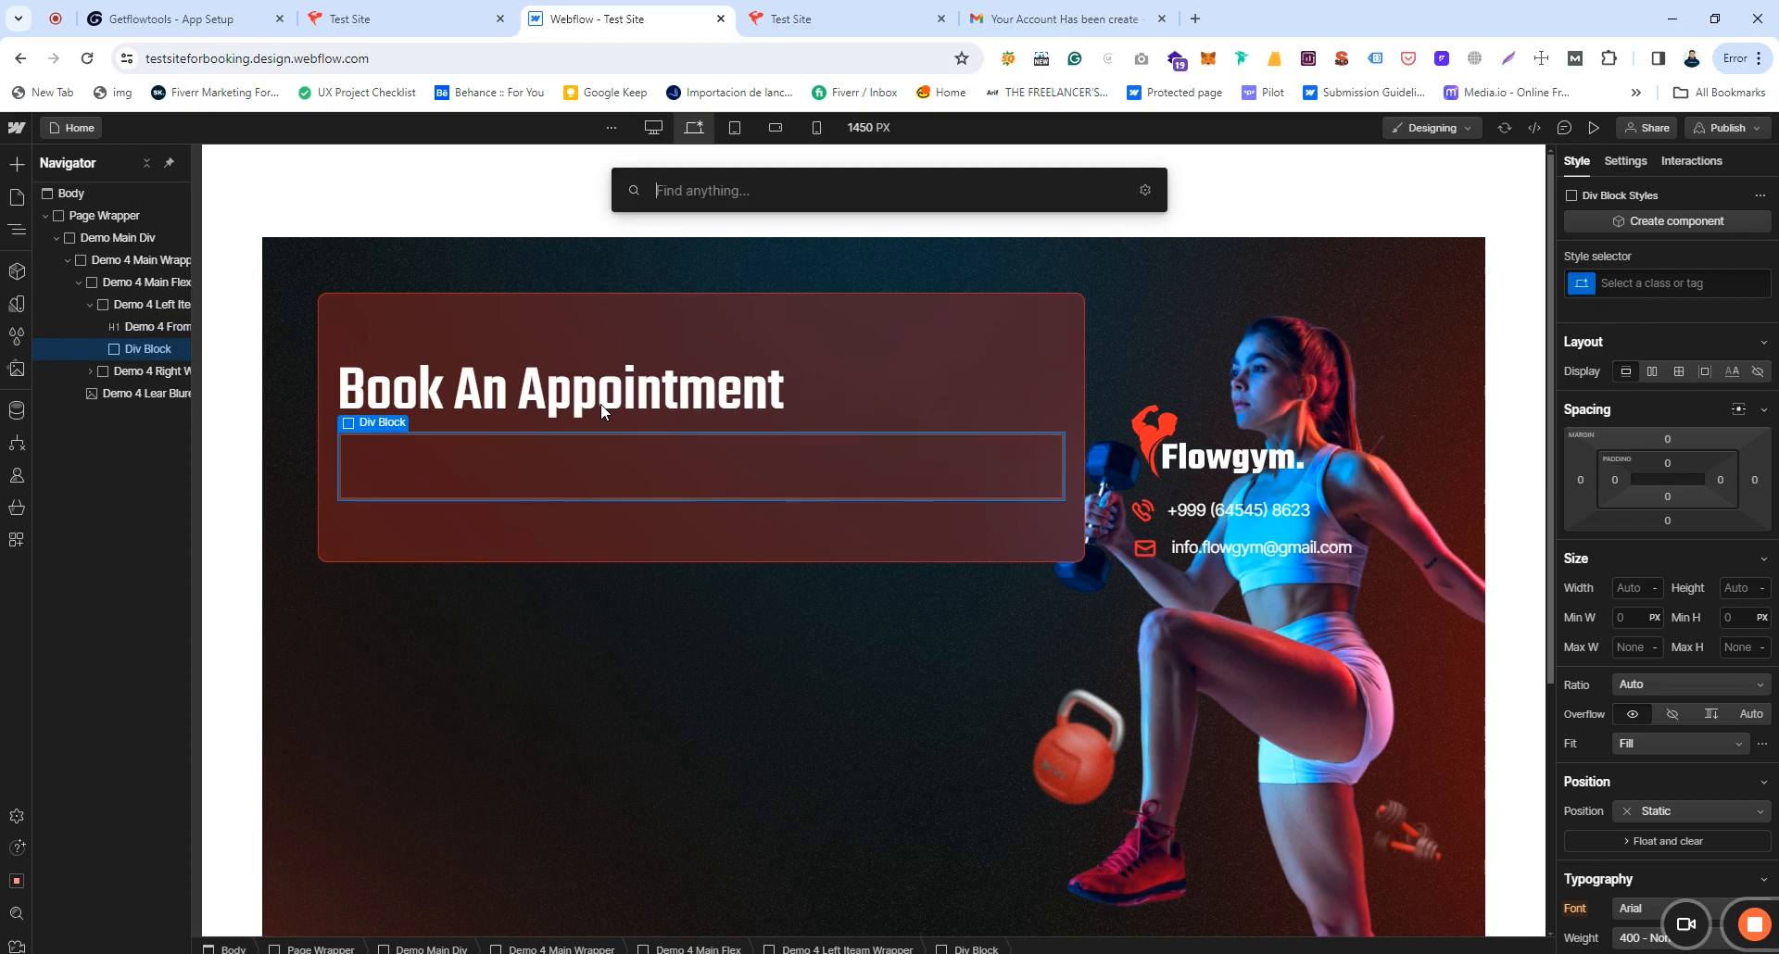
type("em")
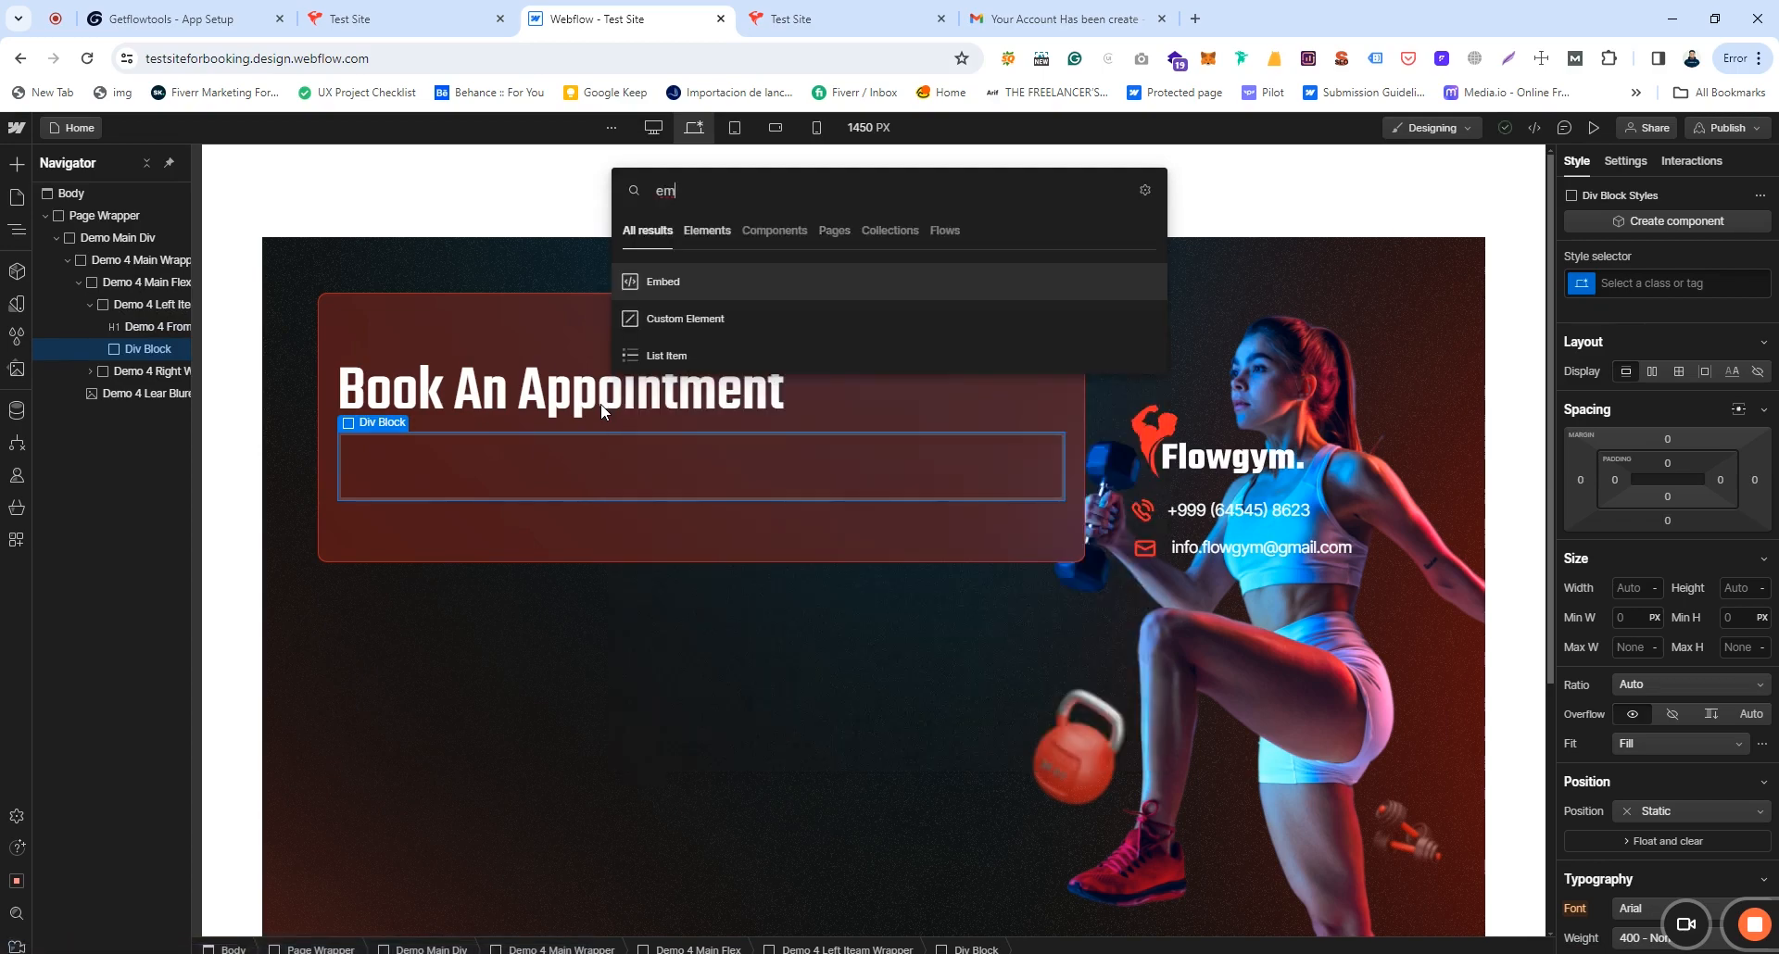
left_click(655, 281)
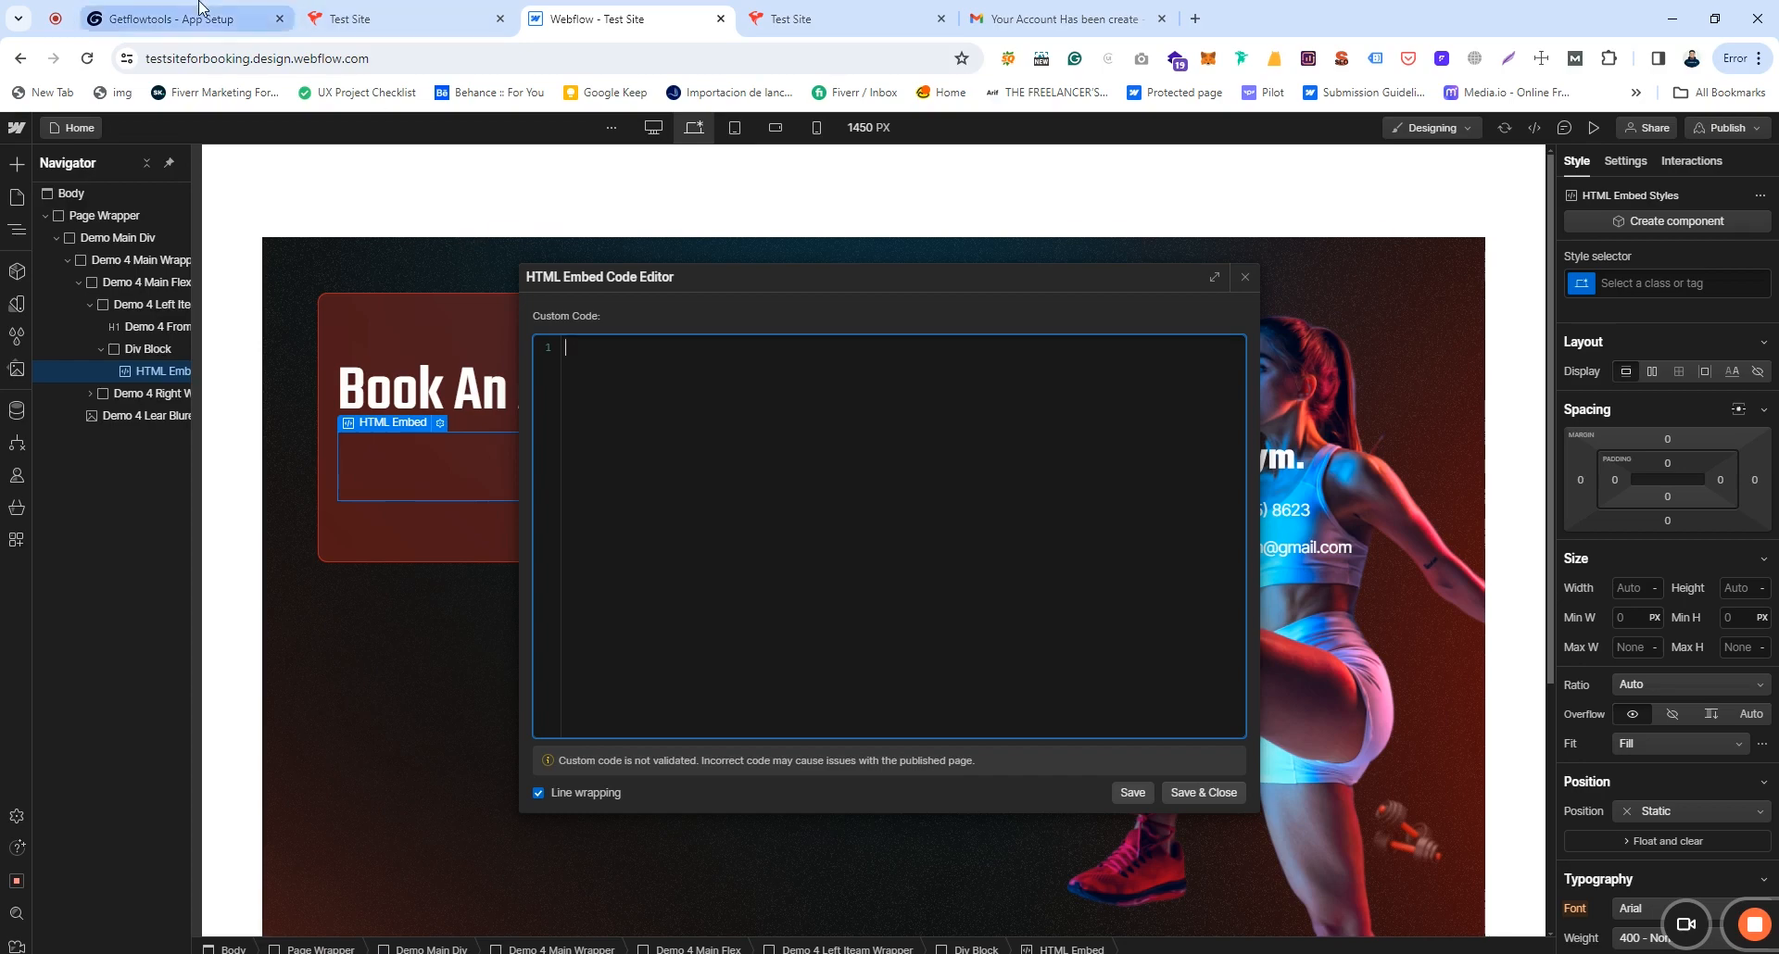
Step: Copy the getflowtools booking script and paste it into the Webflow HTML Embed, saving it
left_click(171, 19)
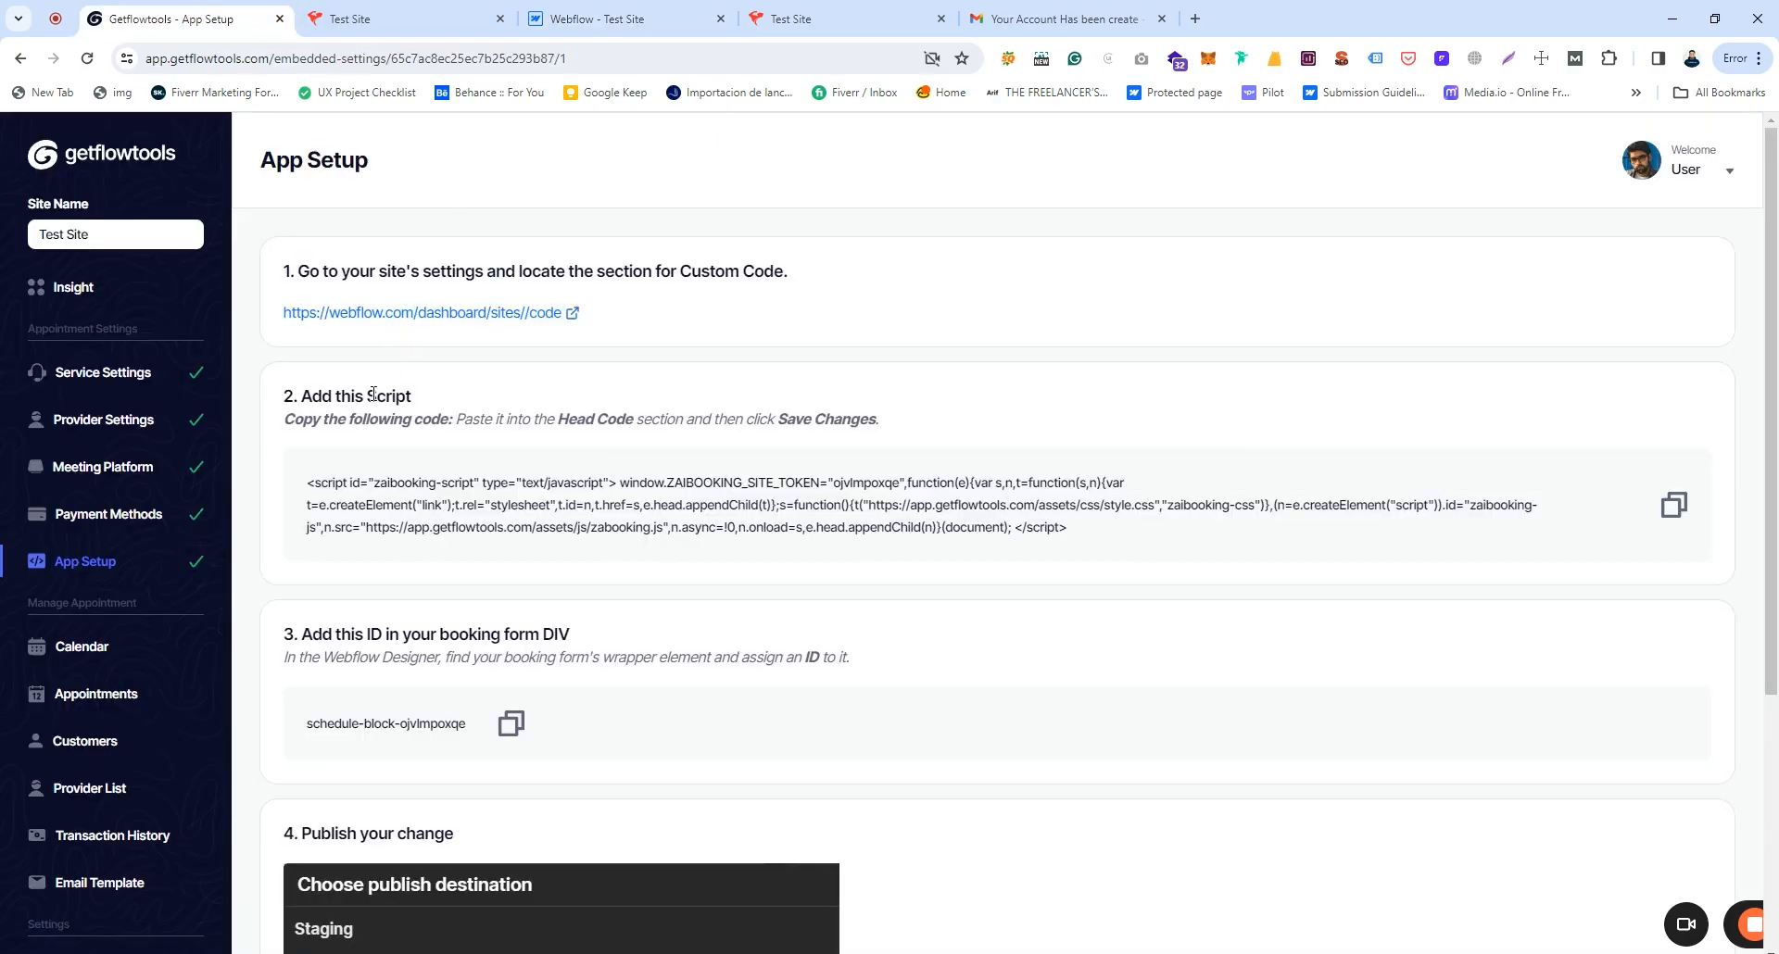
left_click(1673, 510)
left_click(1674, 510)
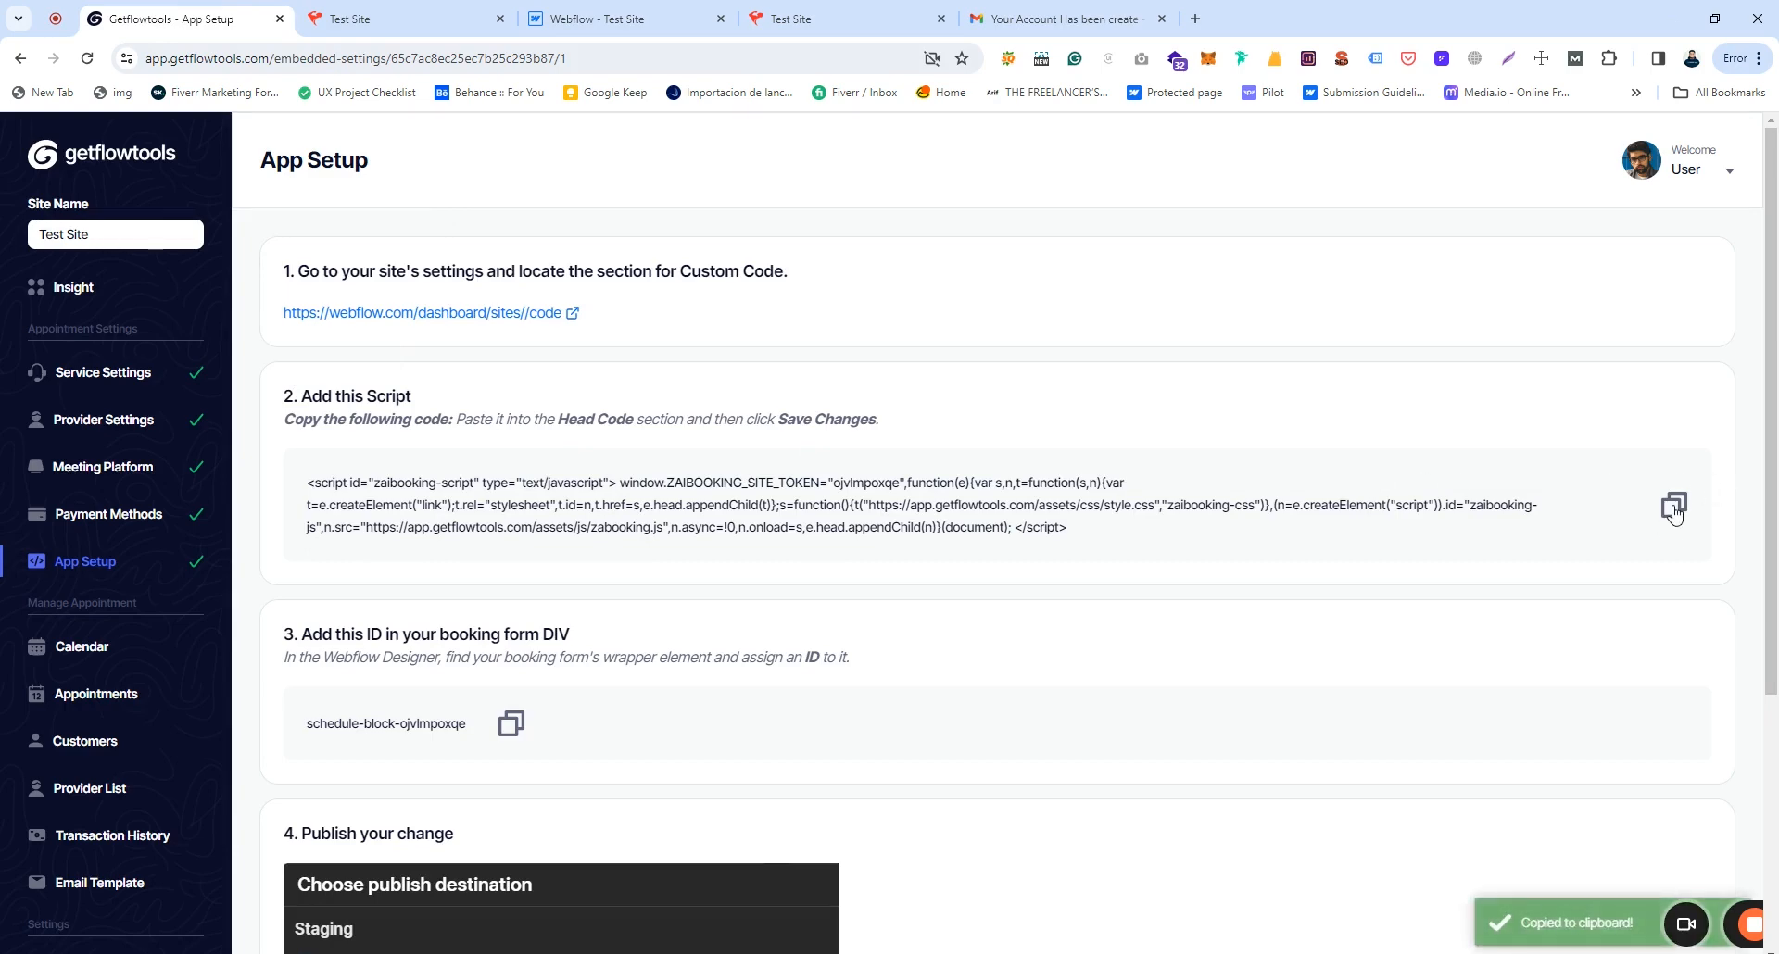
left_click(598, 18)
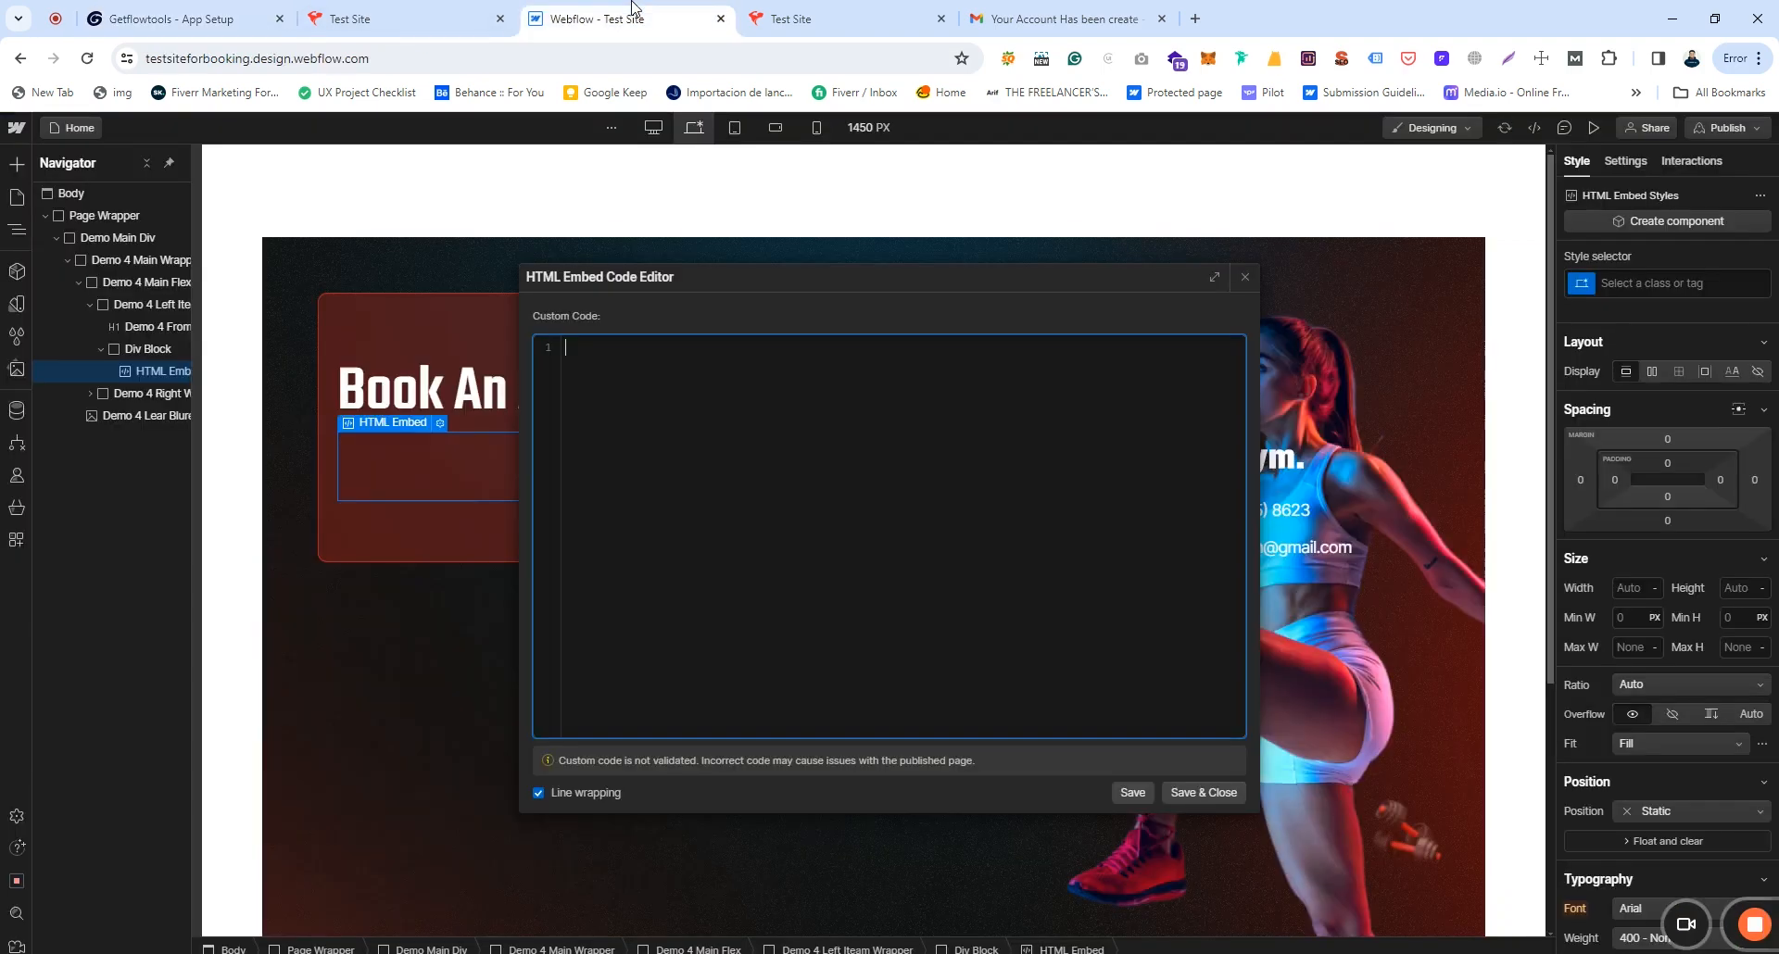
key("ctrl+v")
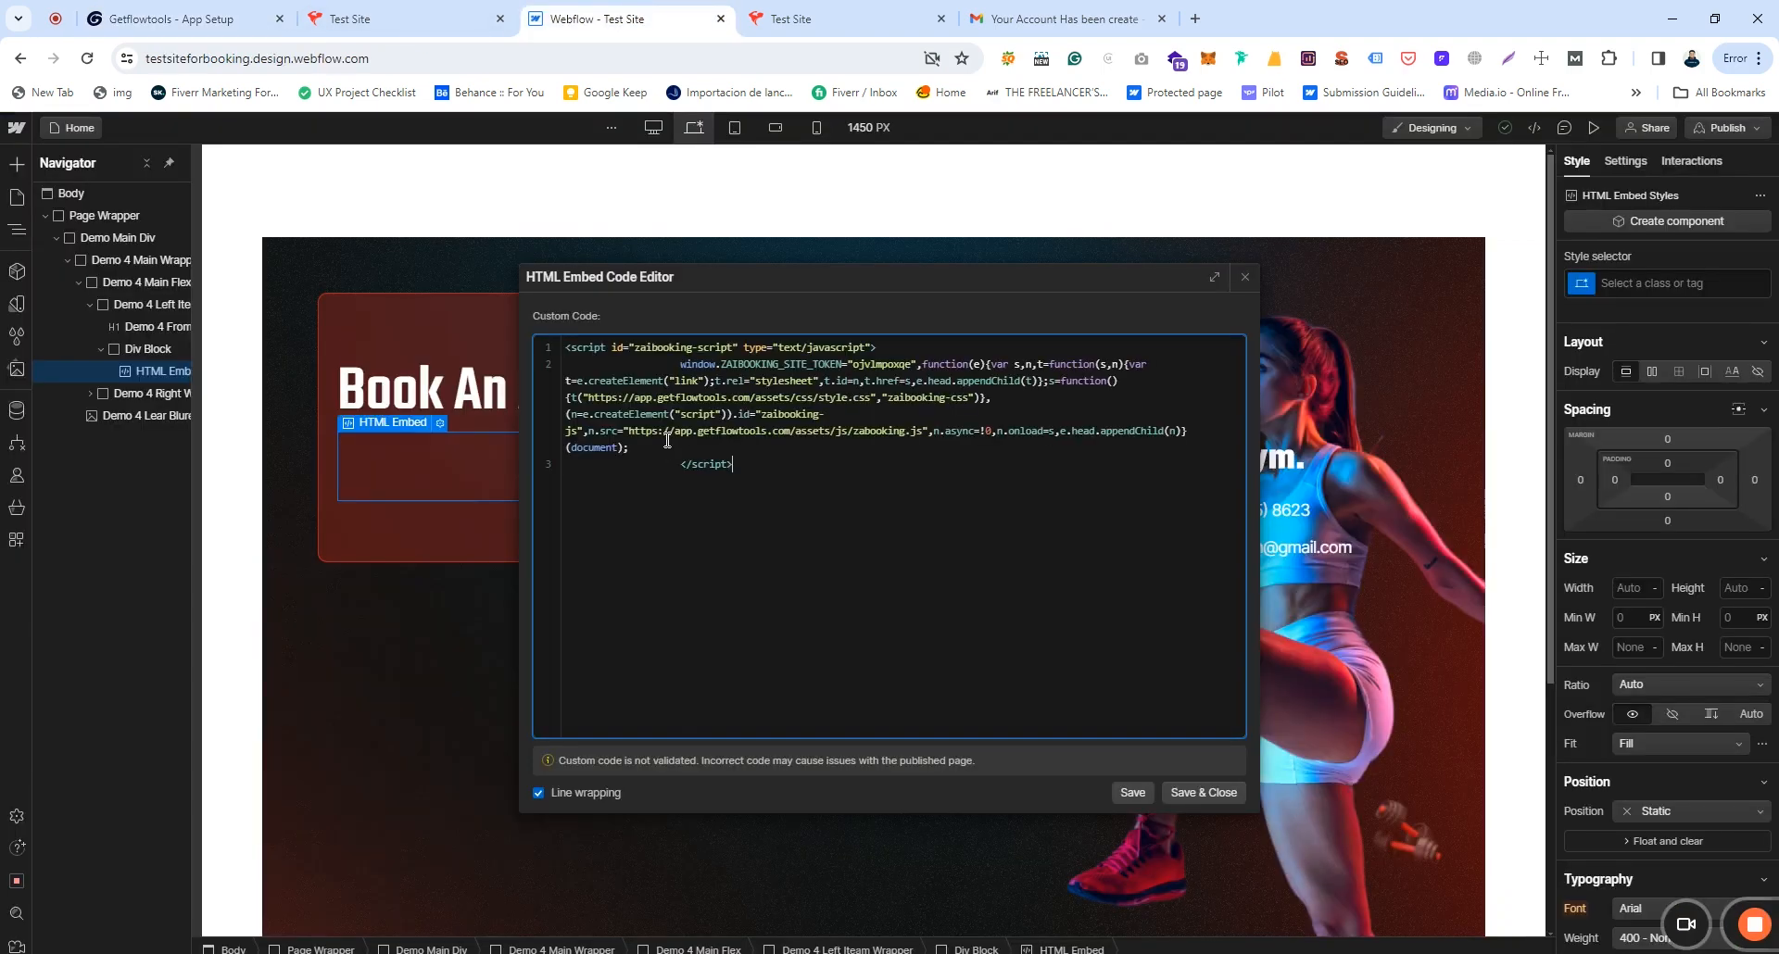
left_click(1187, 794)
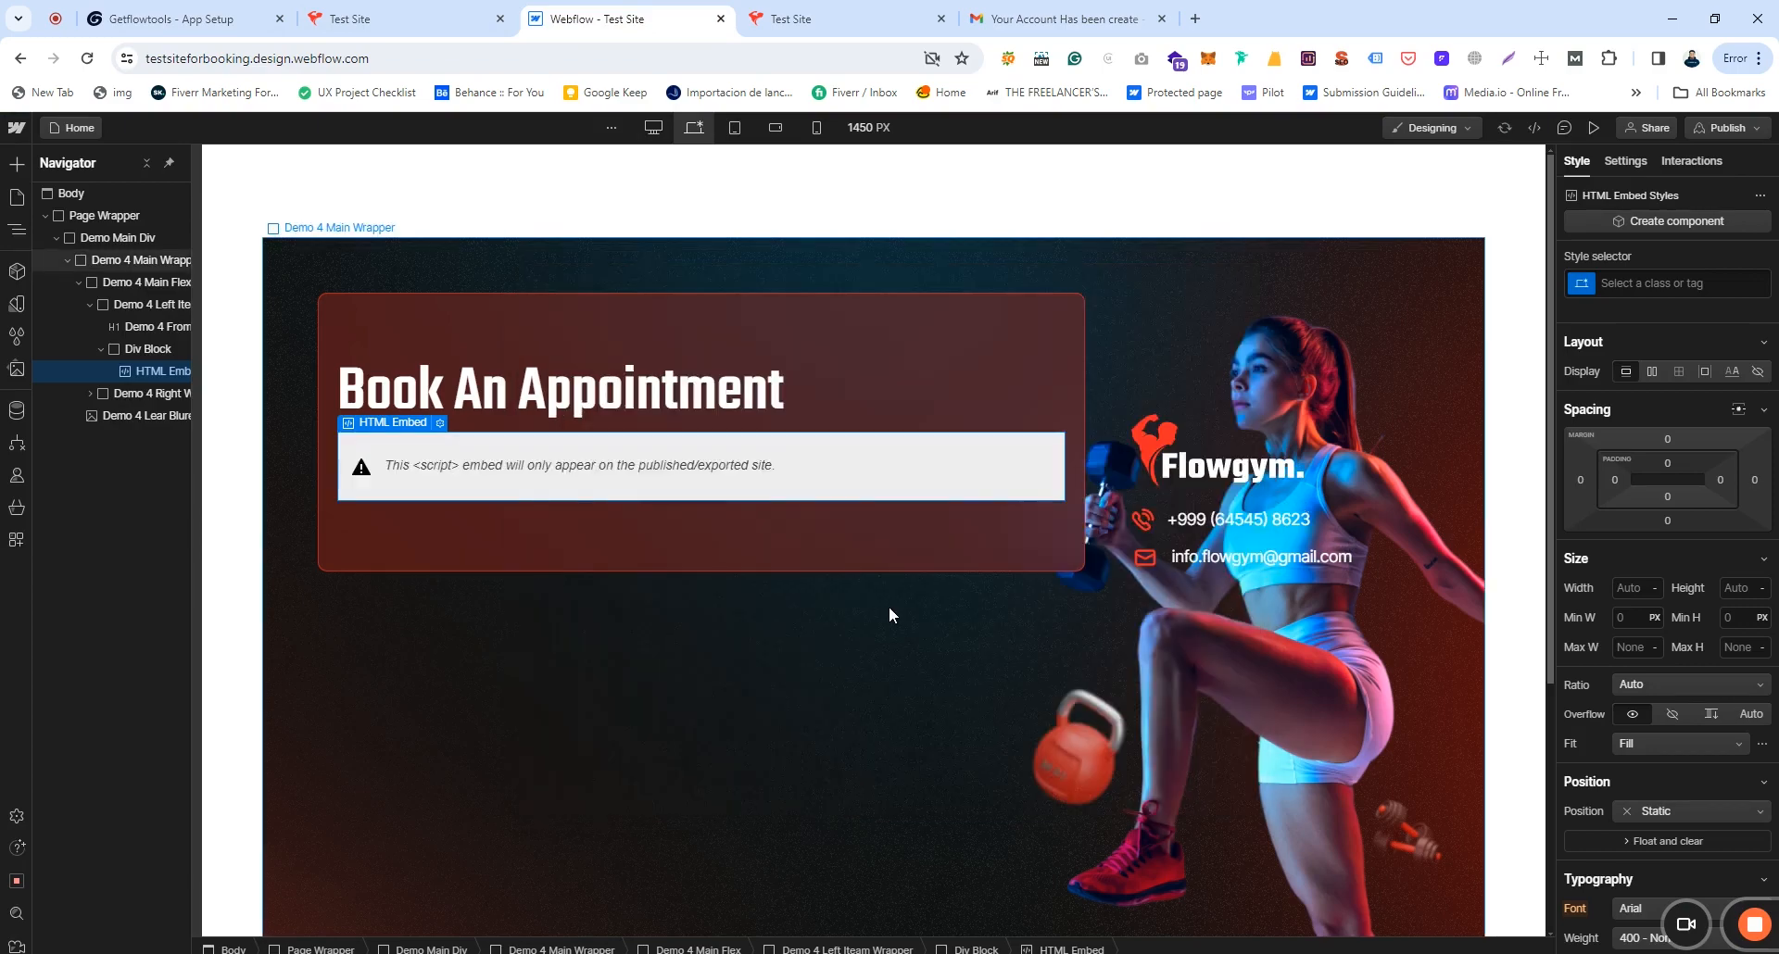
Step: Copy the booking-form ID from the getflowtools App Setup page
left_click(162, 18)
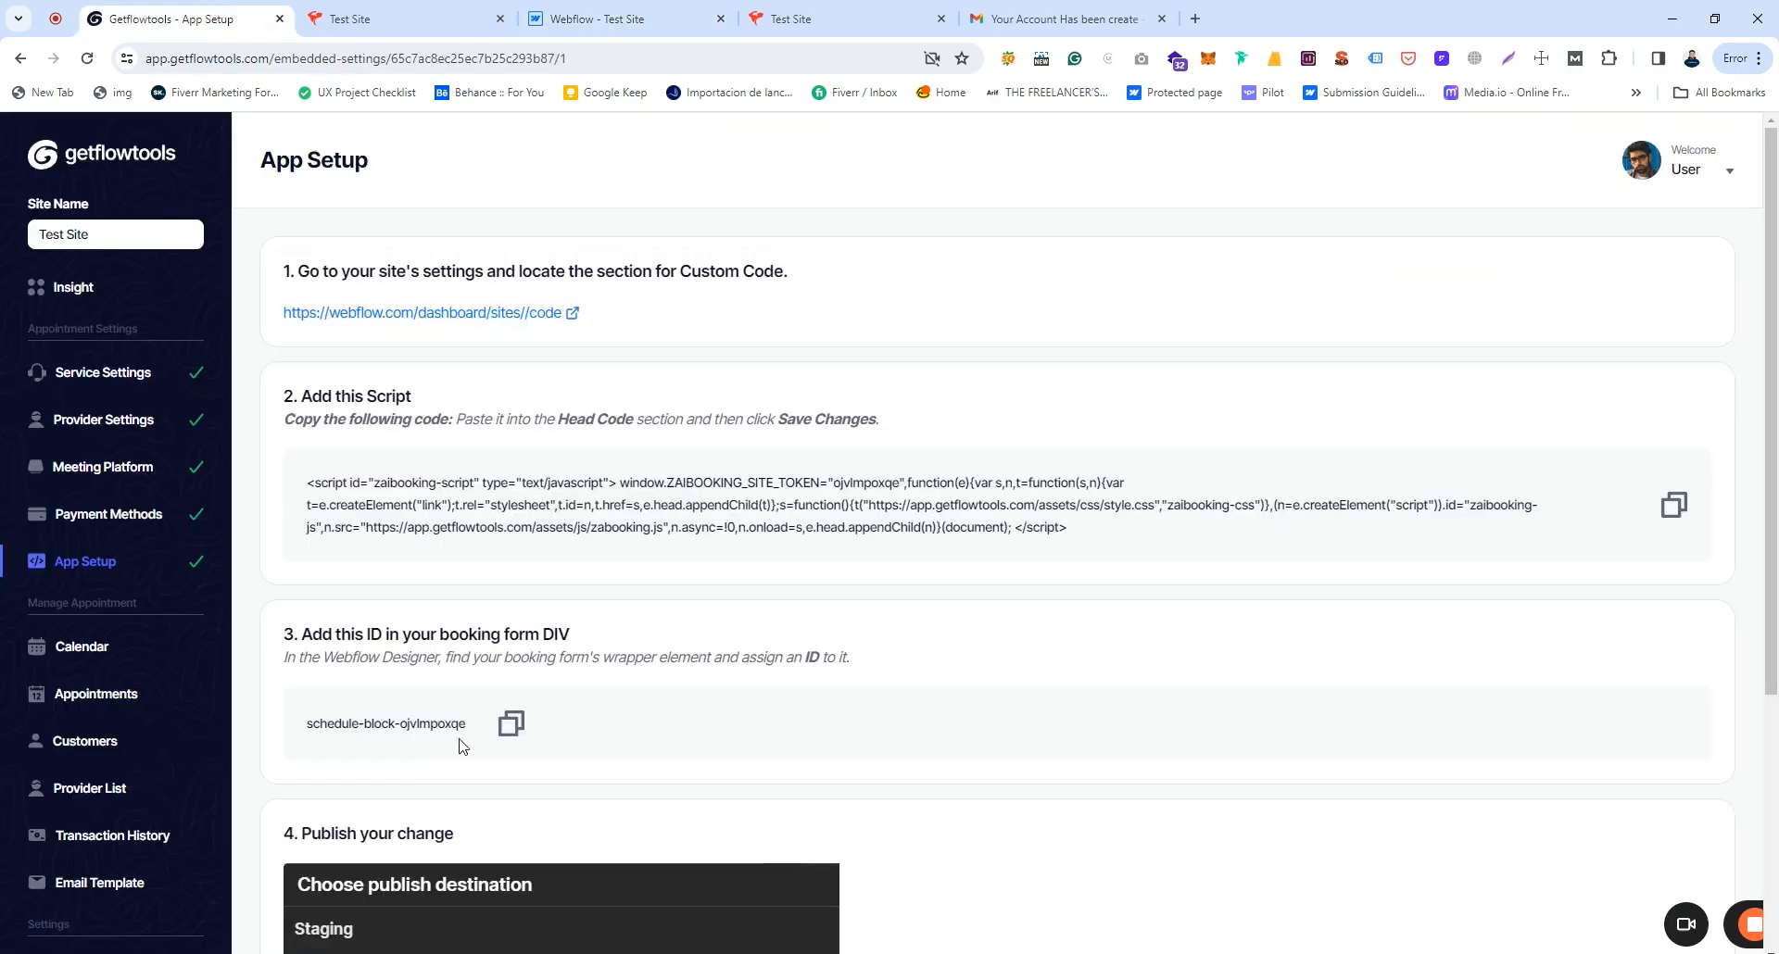
left_click_drag(303, 634, 577, 641)
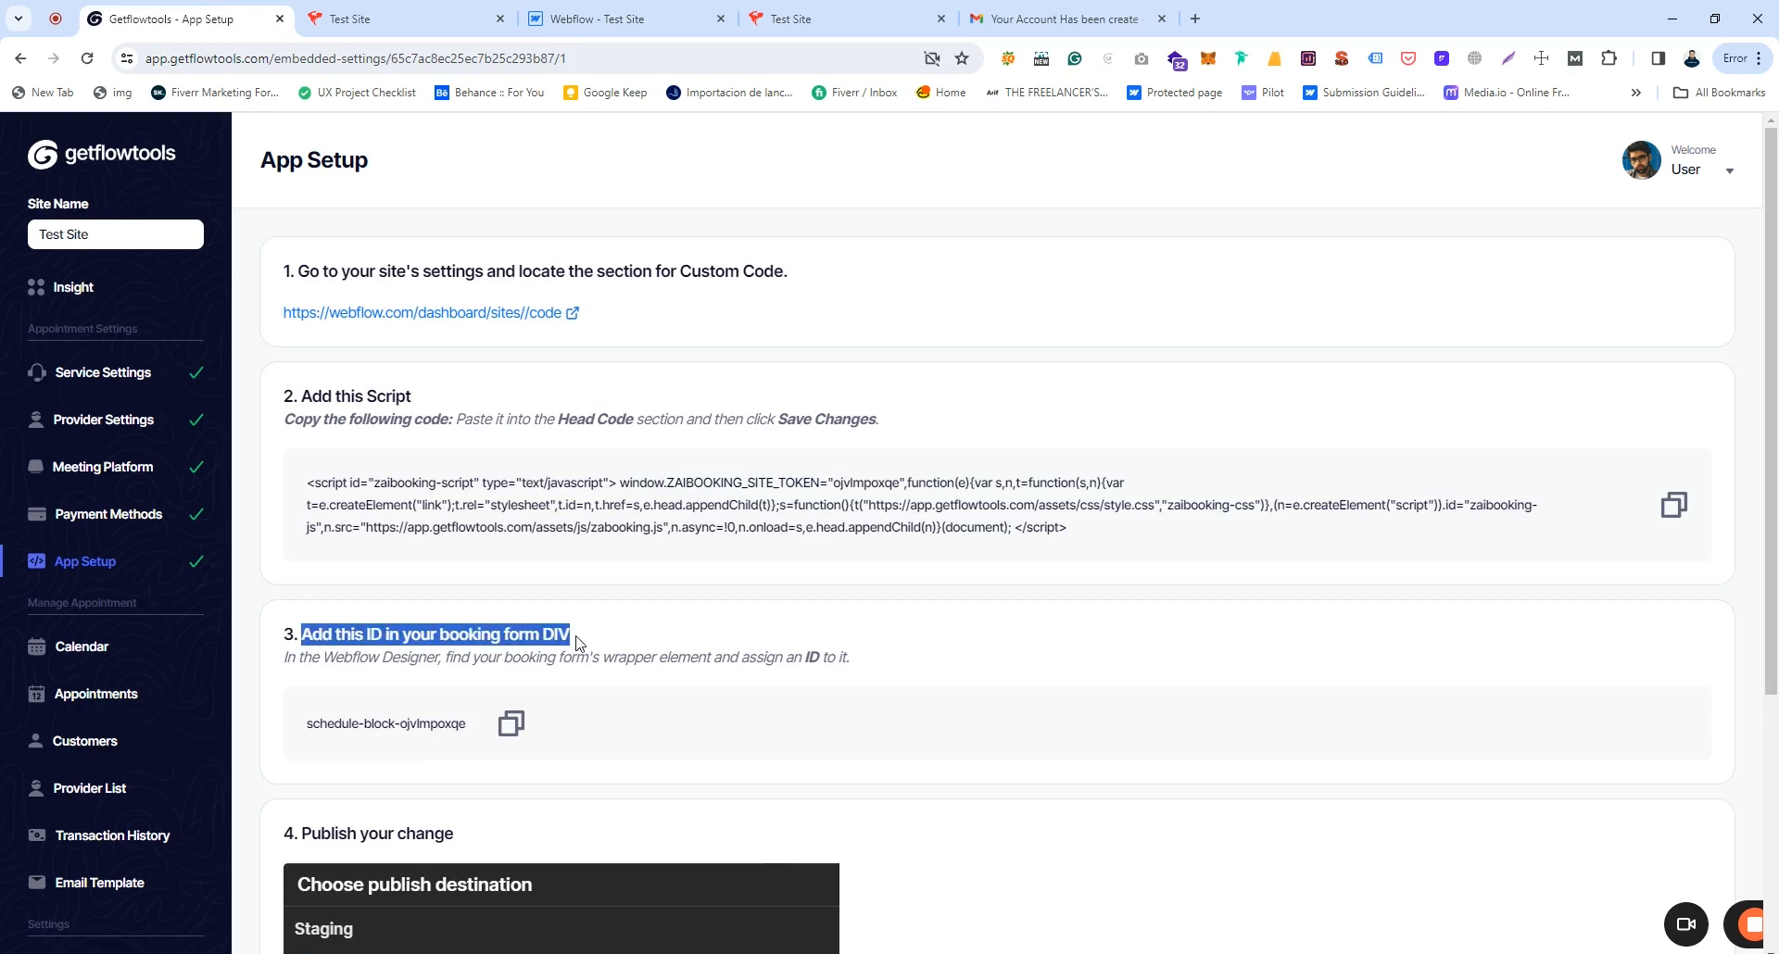
left_click(576, 642)
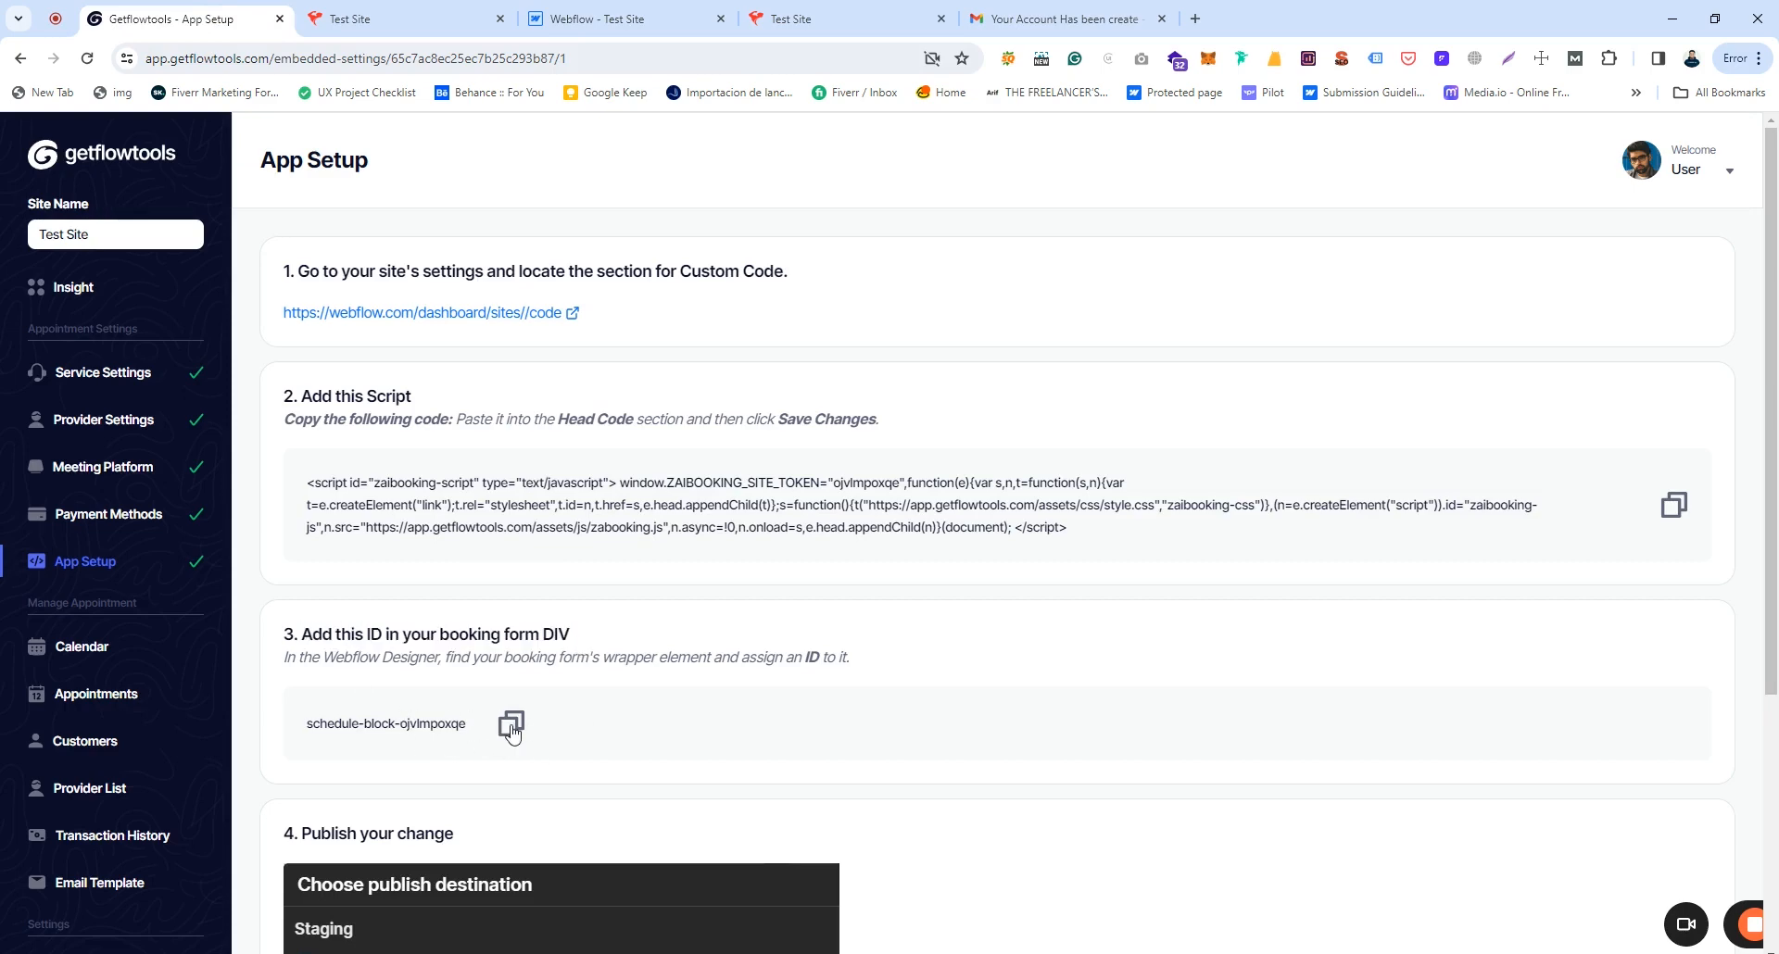
left_click(512, 725)
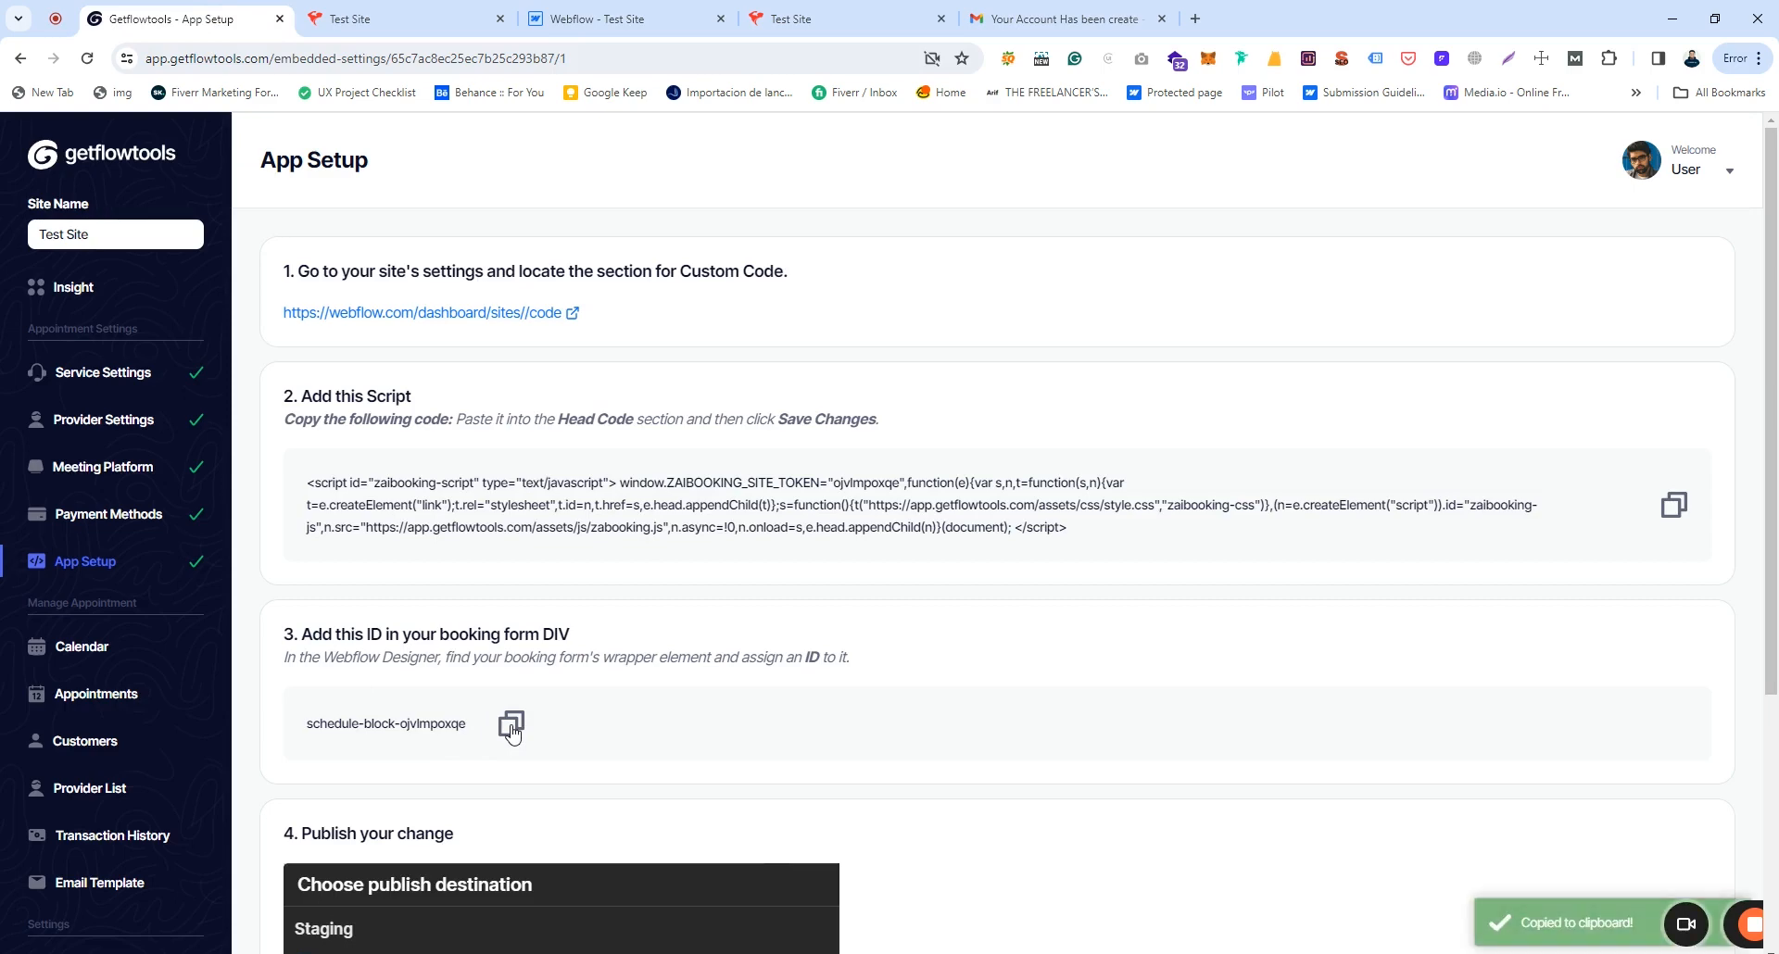
Step: Paste the booking-form ID into the Div Block's ID setting in Webflow
left_click(463, 11)
left_click(640, 14)
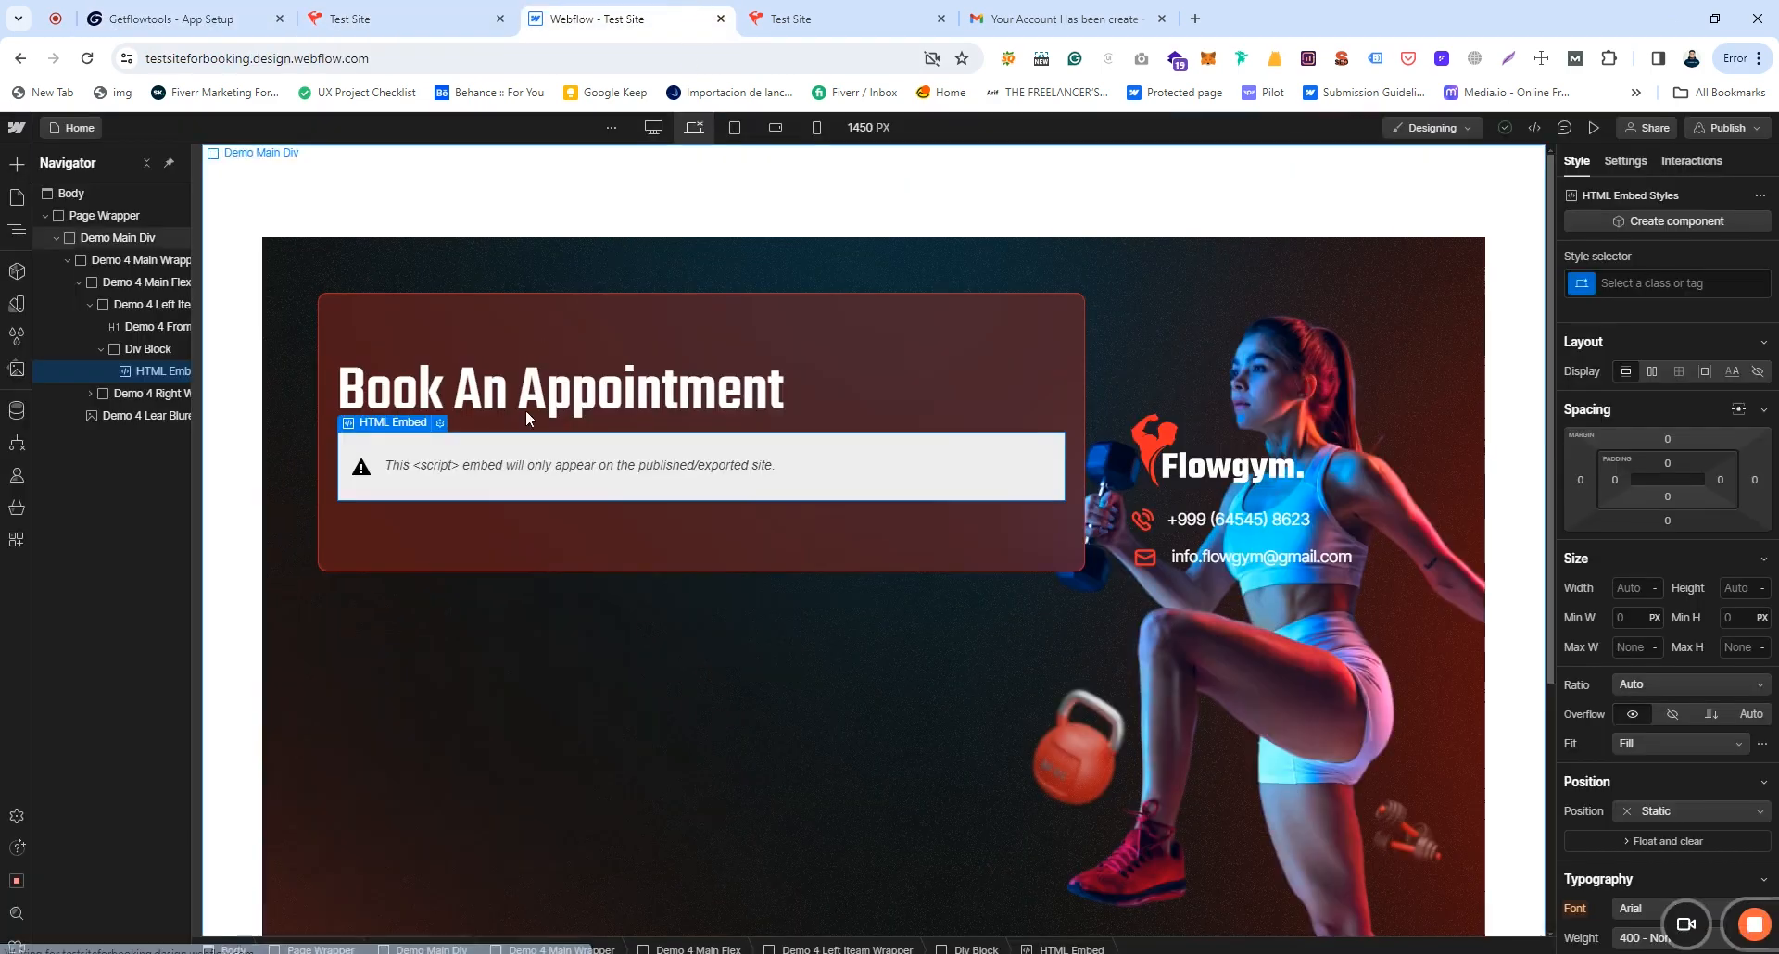
left_click(147, 349)
left_click(1623, 162)
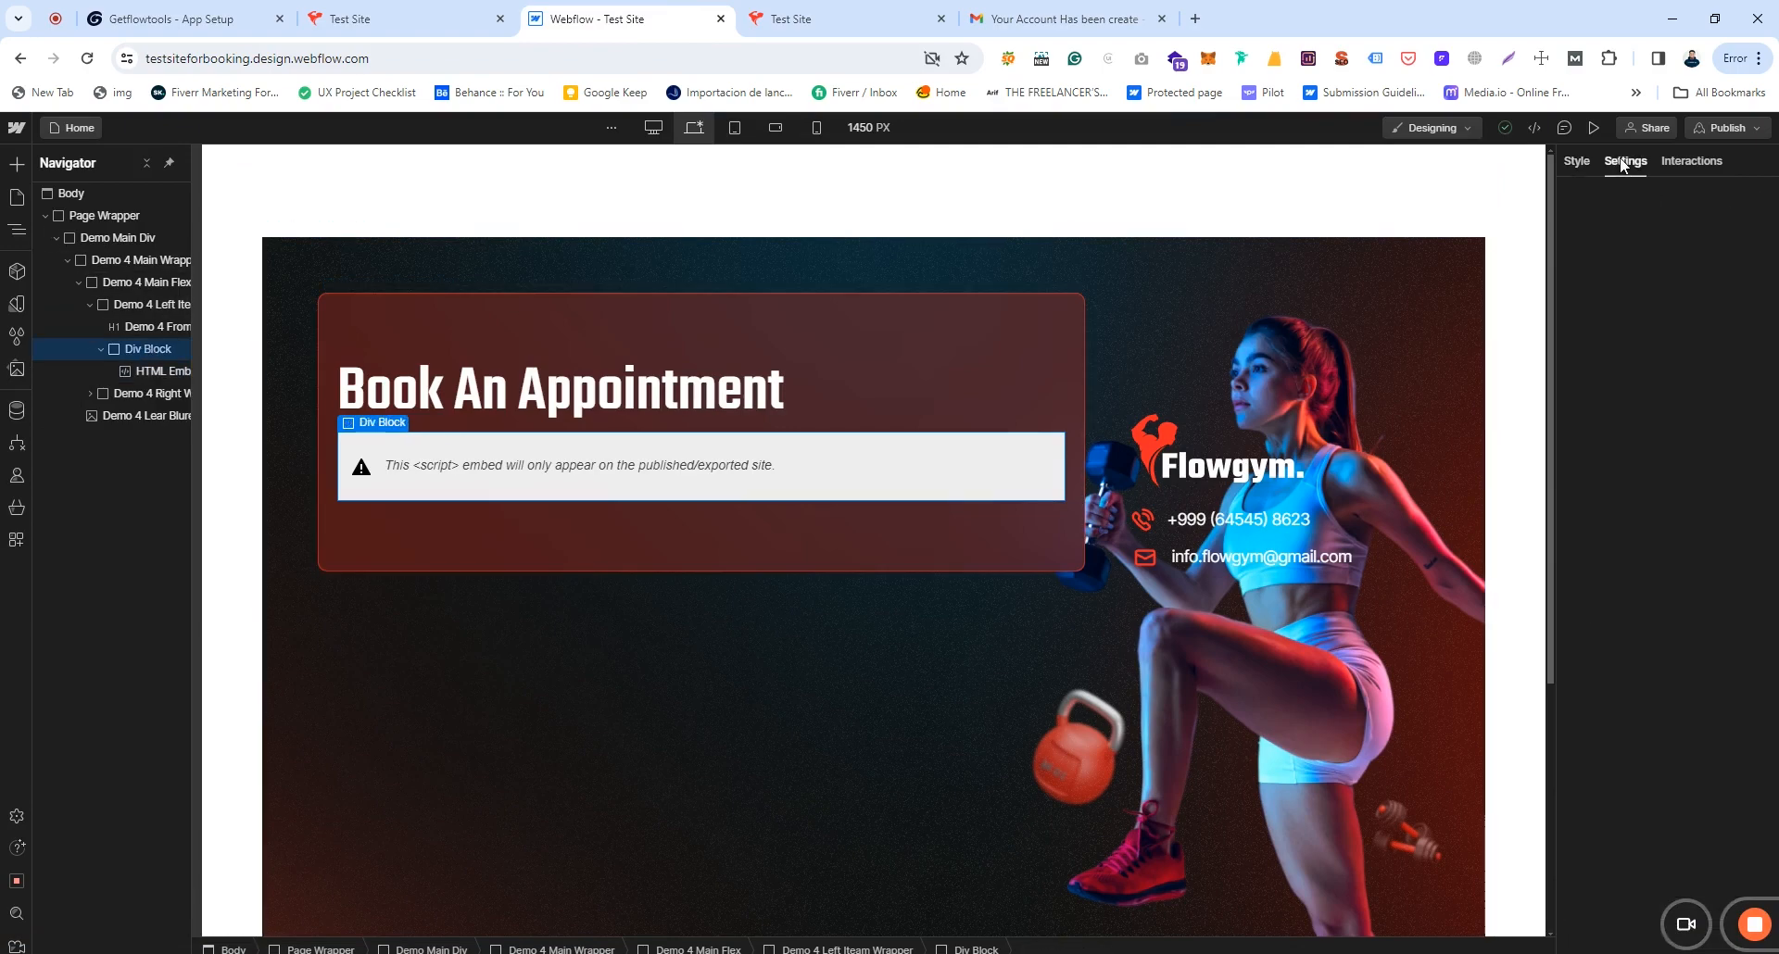
right_click(1642, 261)
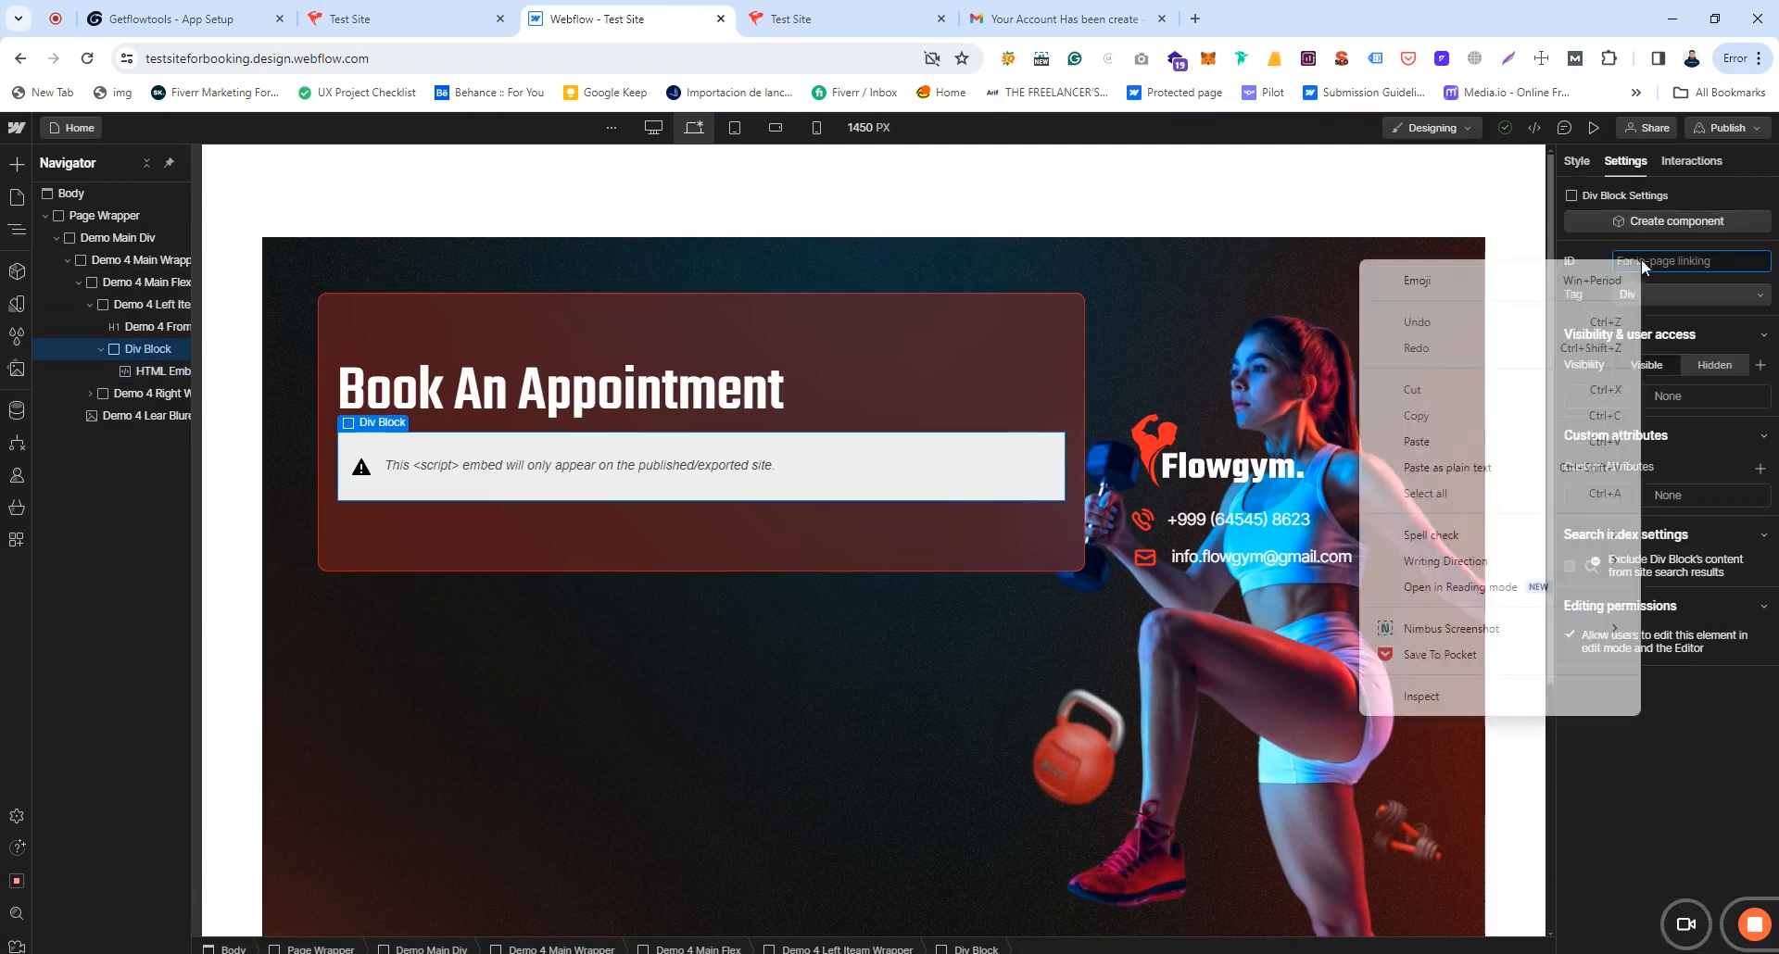
left_click(1425, 442)
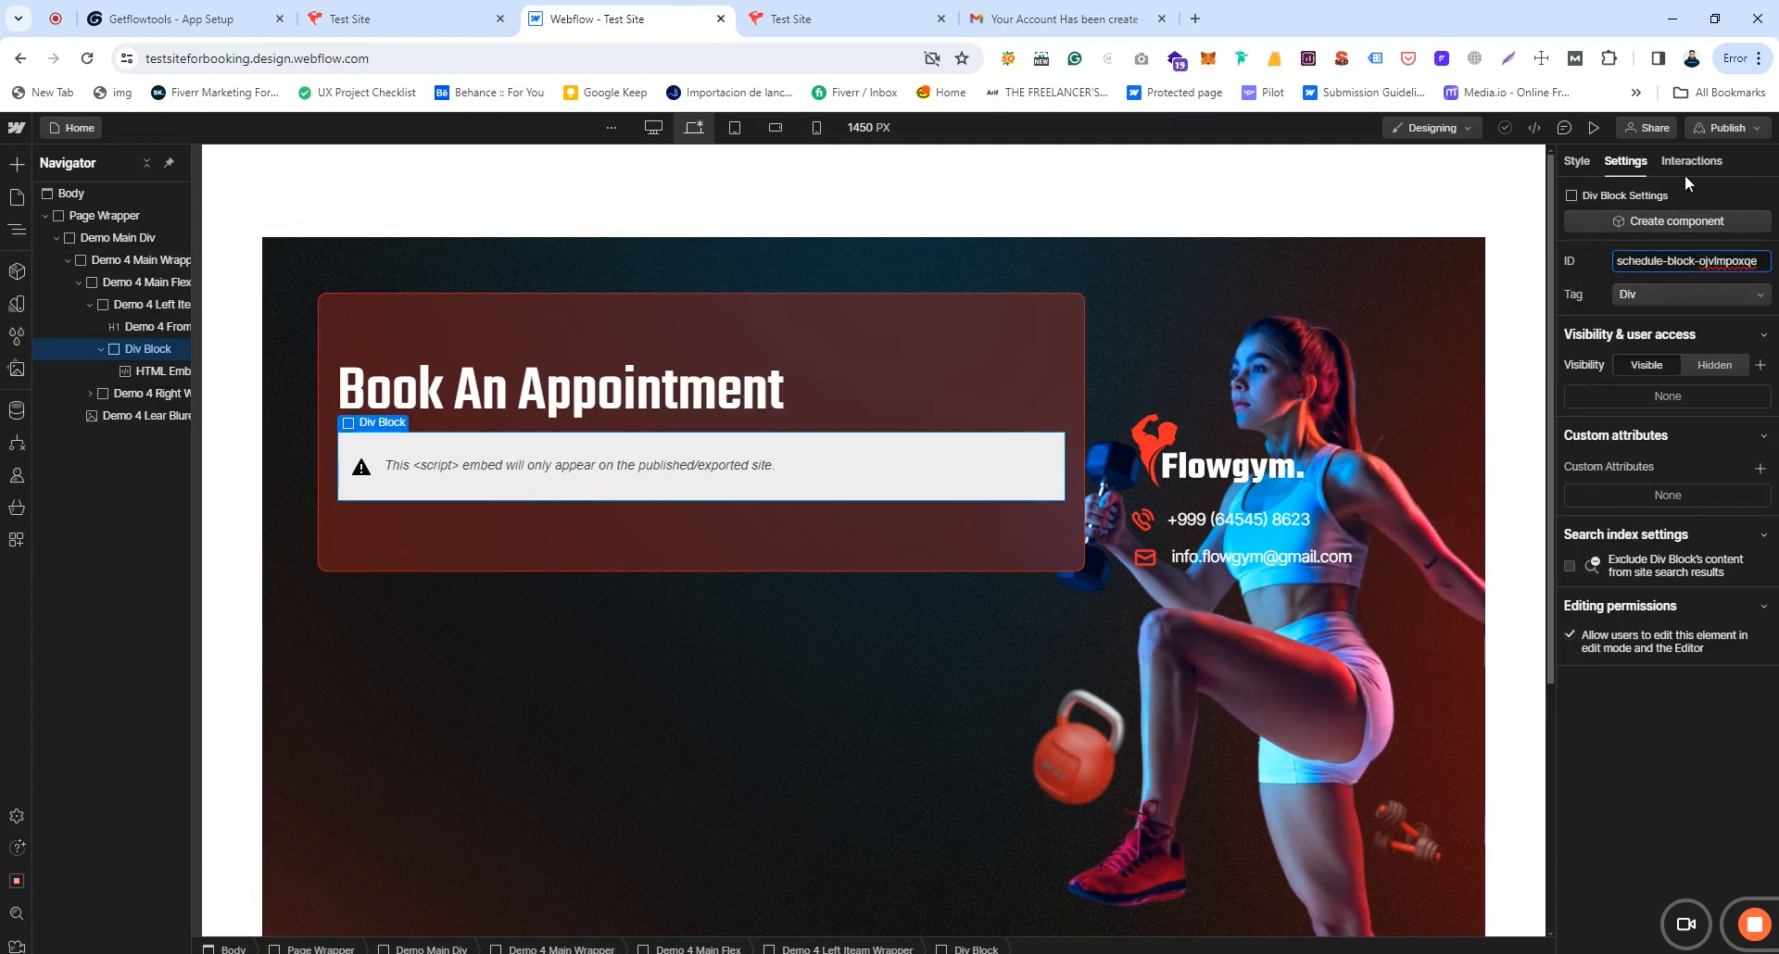
Step: Publish the site to the staging domain and open the live staging site
left_click(1746, 130)
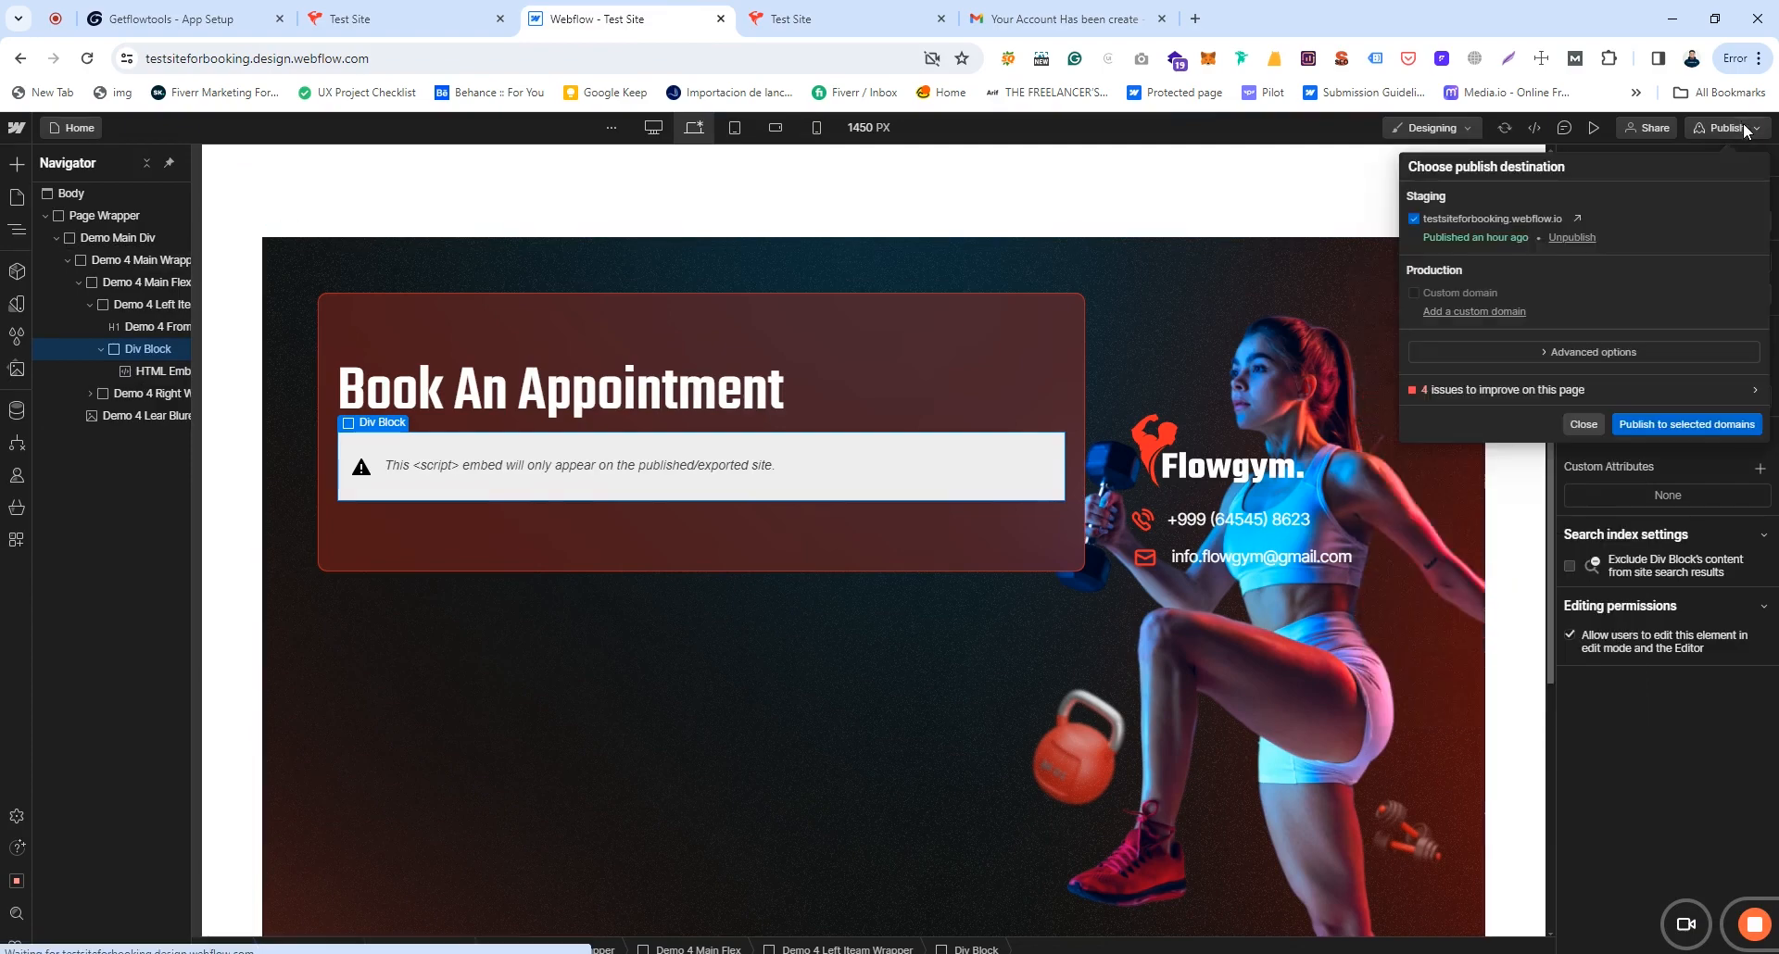
left_click(1681, 425)
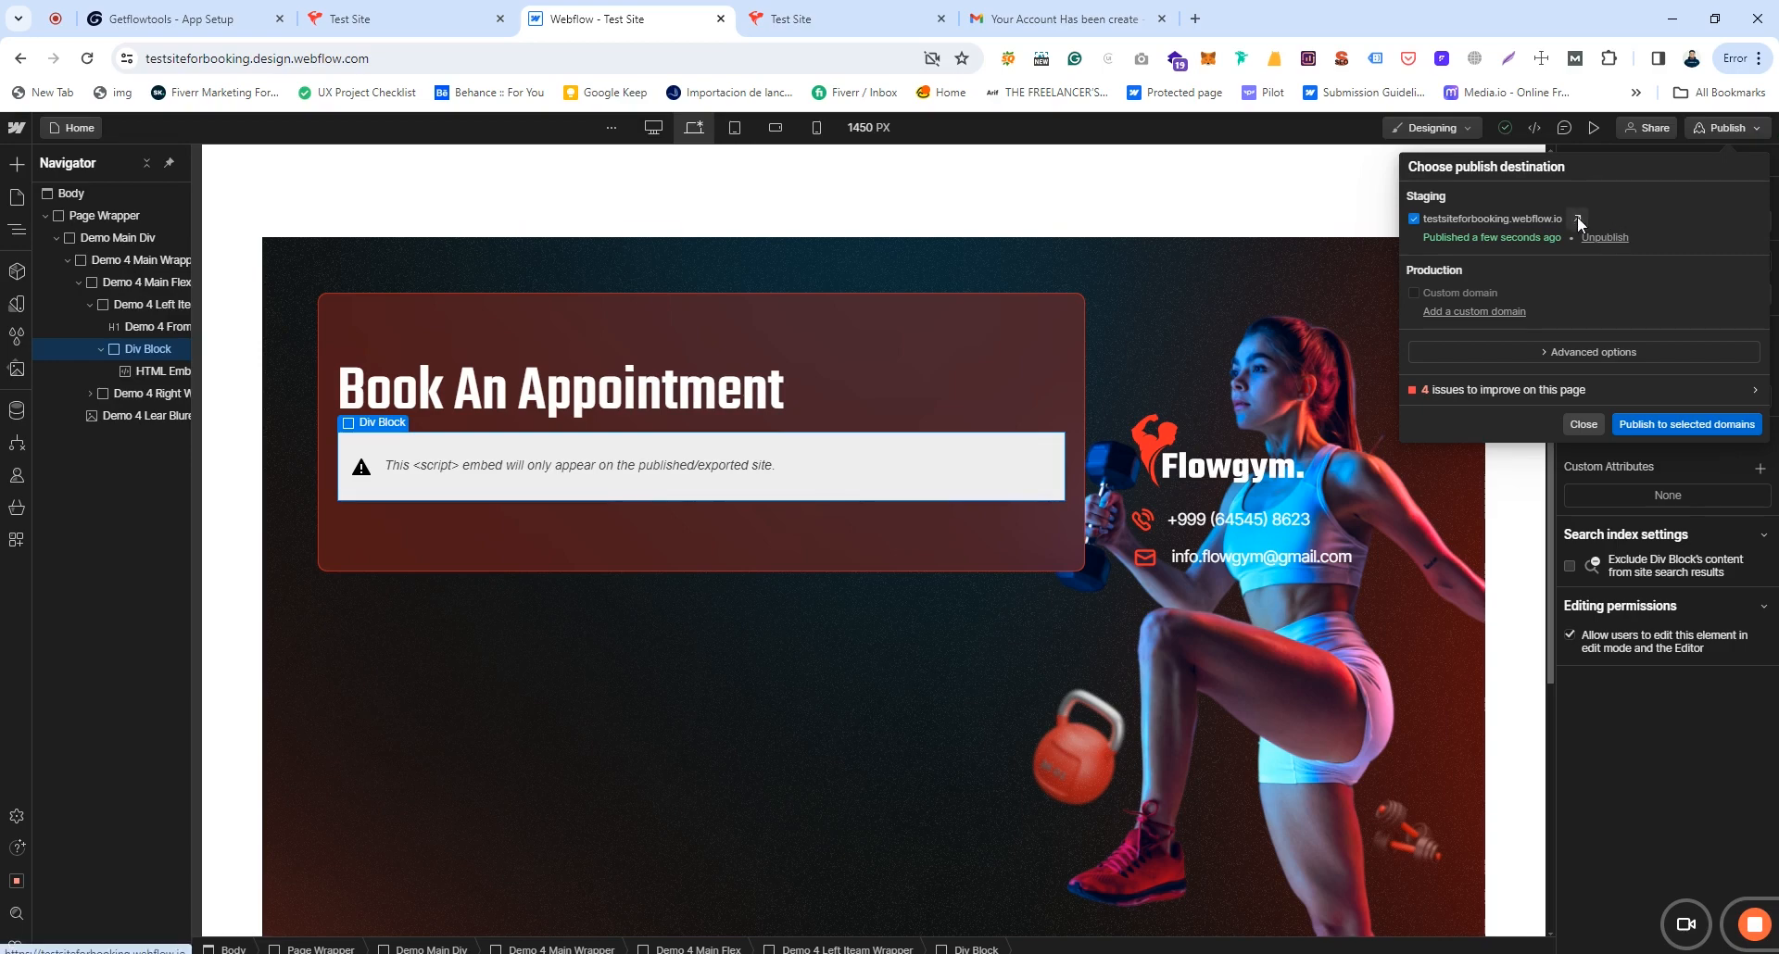
left_click(1578, 219)
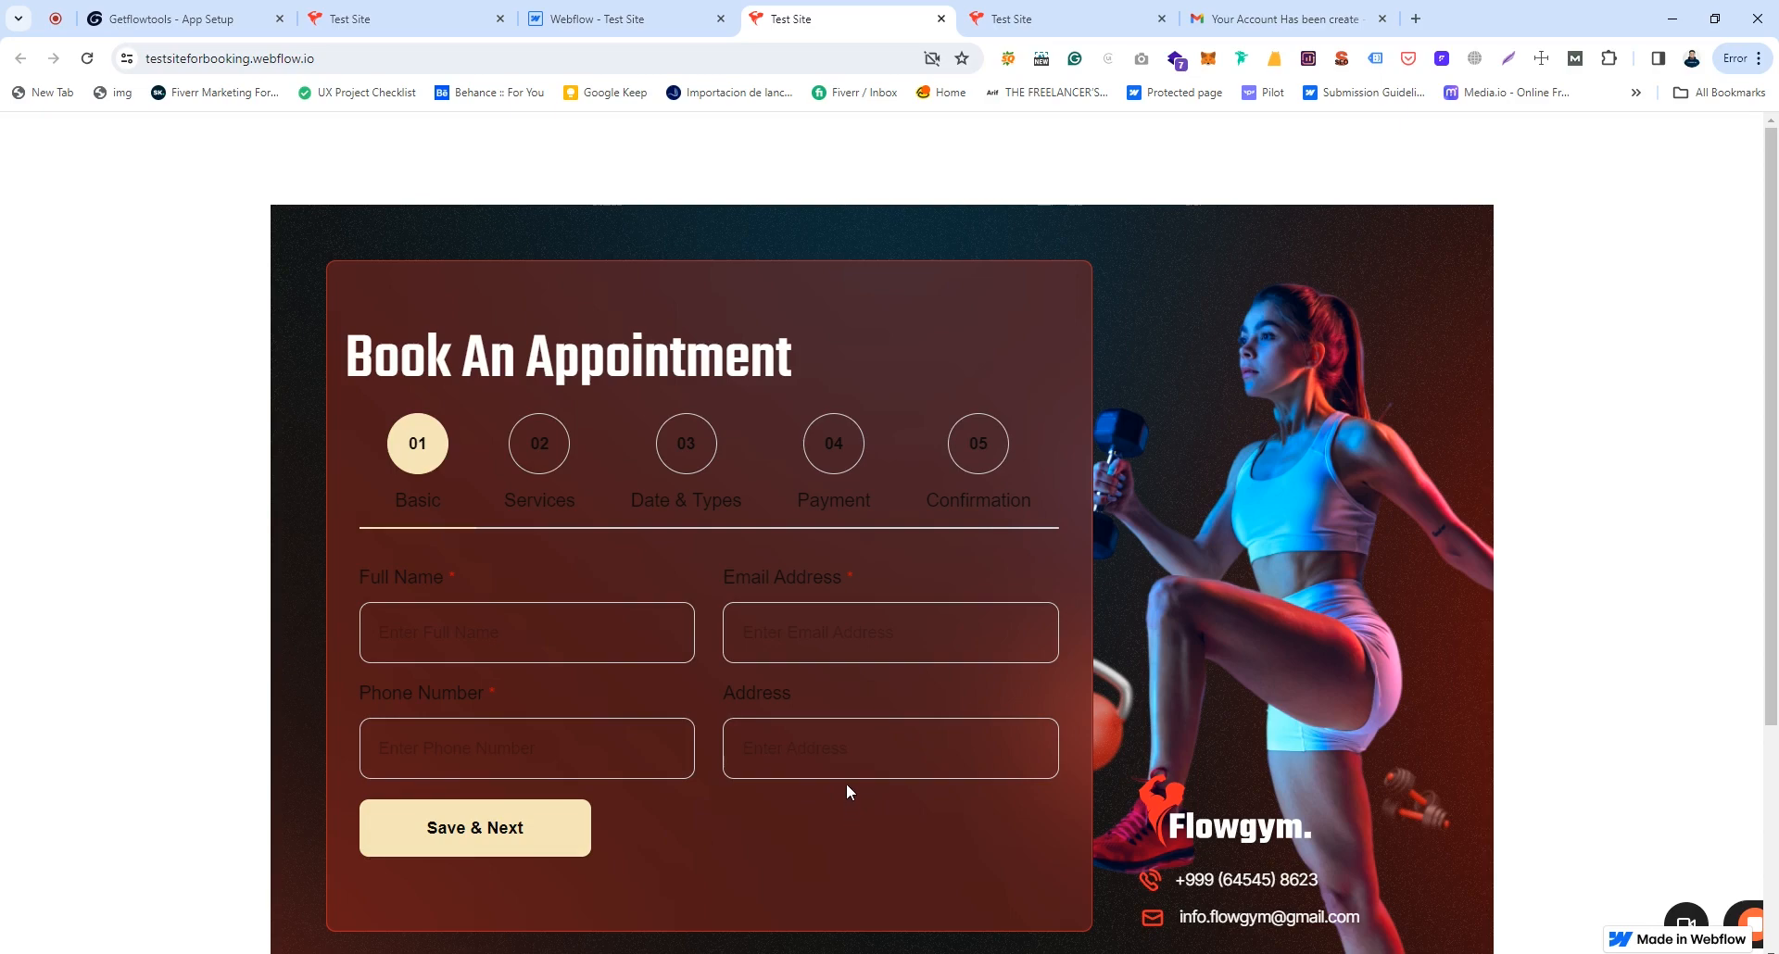
Step: Review the staging booking form's step labels, then return to getflowtools App Setup
scroll(847, 785, "down", 1)
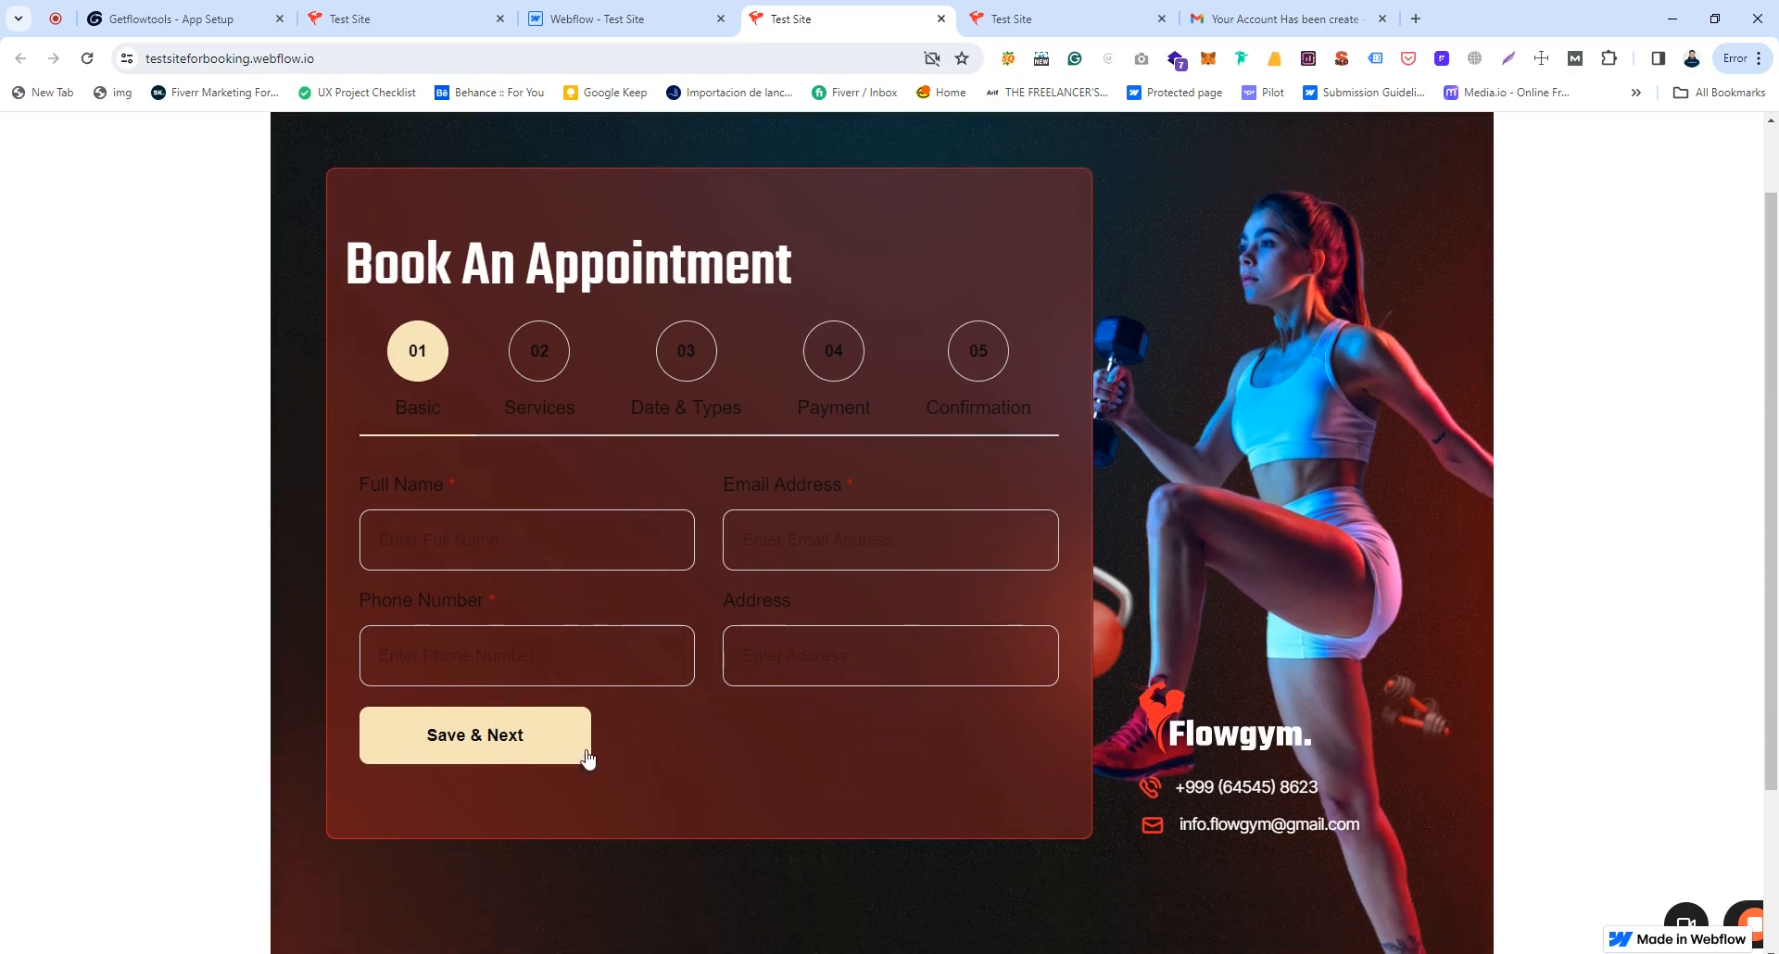
scroll(588, 751, "up", 1)
scroll(589, 746, "down", 1)
scroll(590, 752, "up", 1)
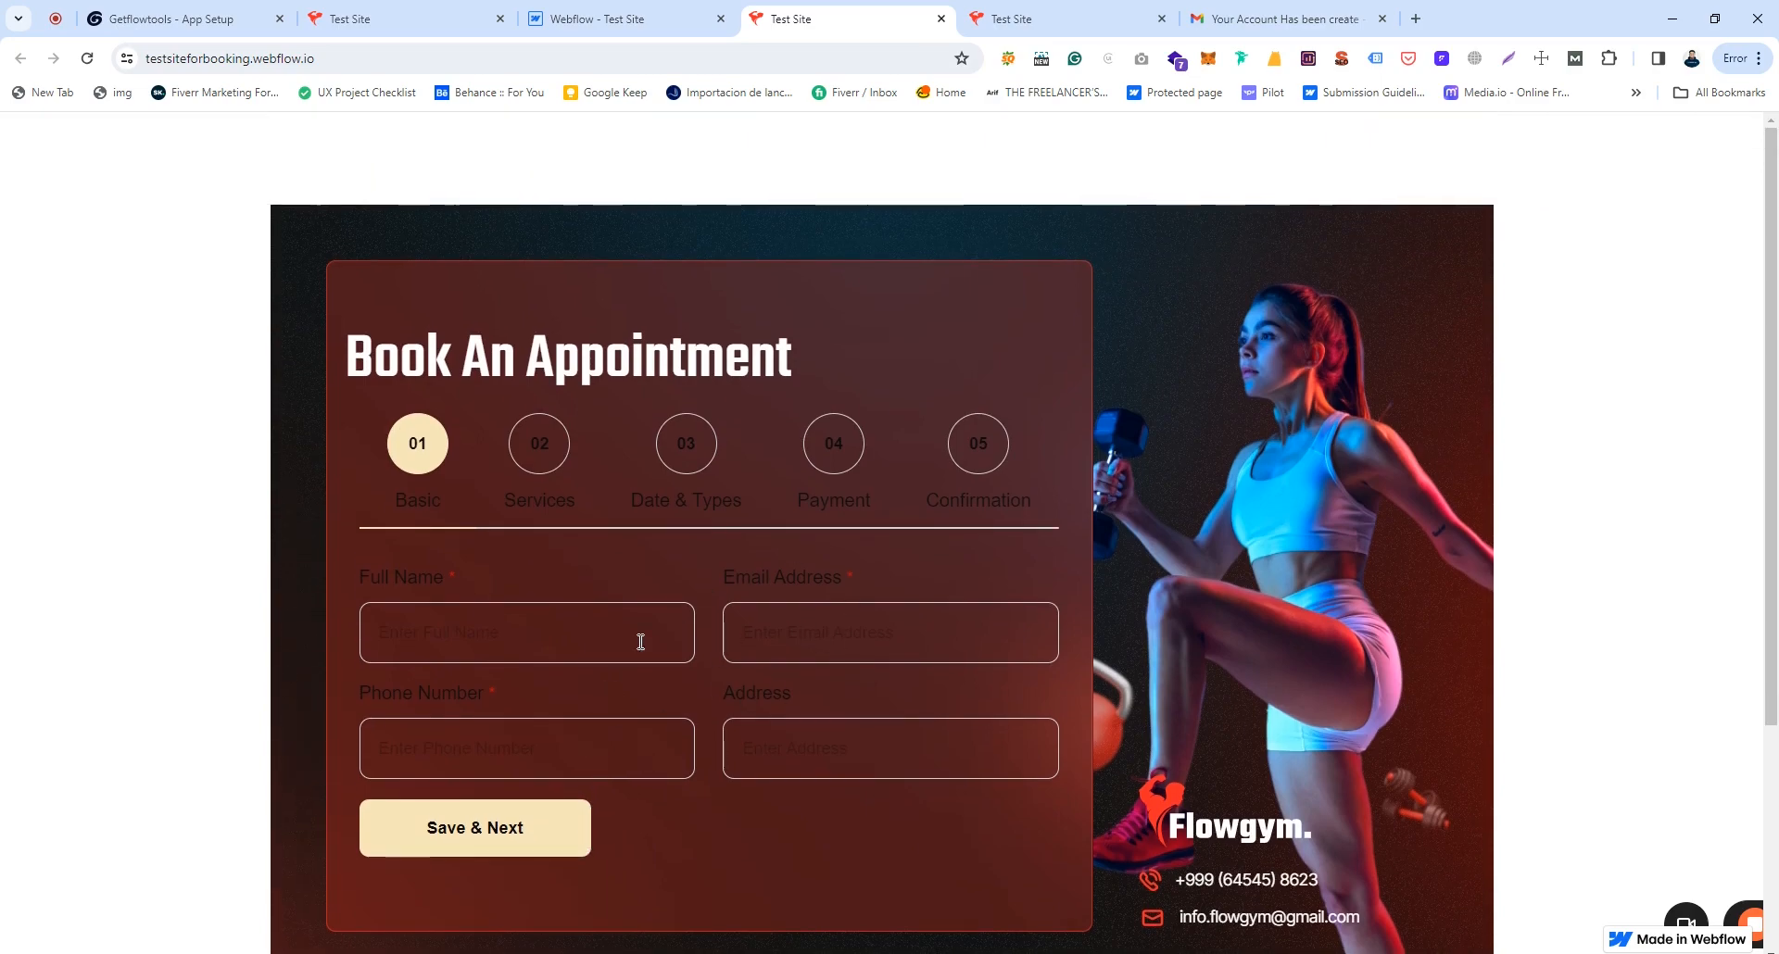
left_click_drag(505, 502, 727, 493)
left_click(599, 812)
left_click(167, 19)
scroll(154, 747, "down", 2)
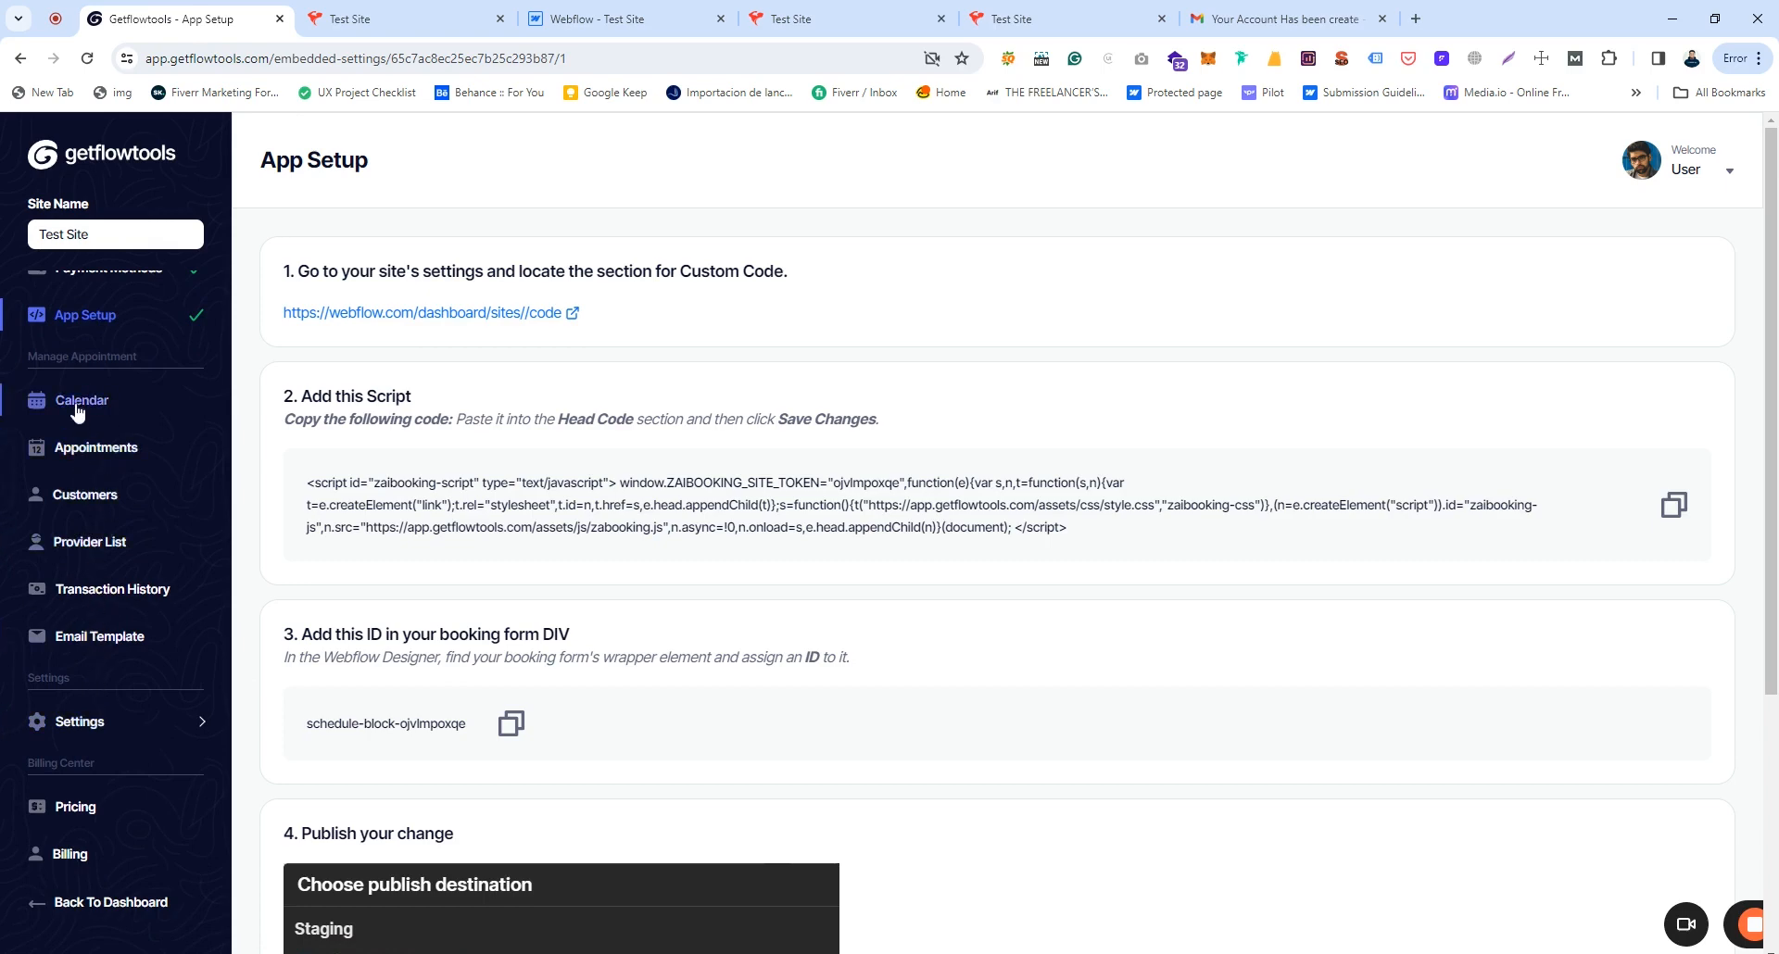
Step: Expand the Settings menu and open the Form Setup page
left_click_drag(65, 356, 136, 354)
left_click(137, 354)
scroll(144, 369, "down", 2)
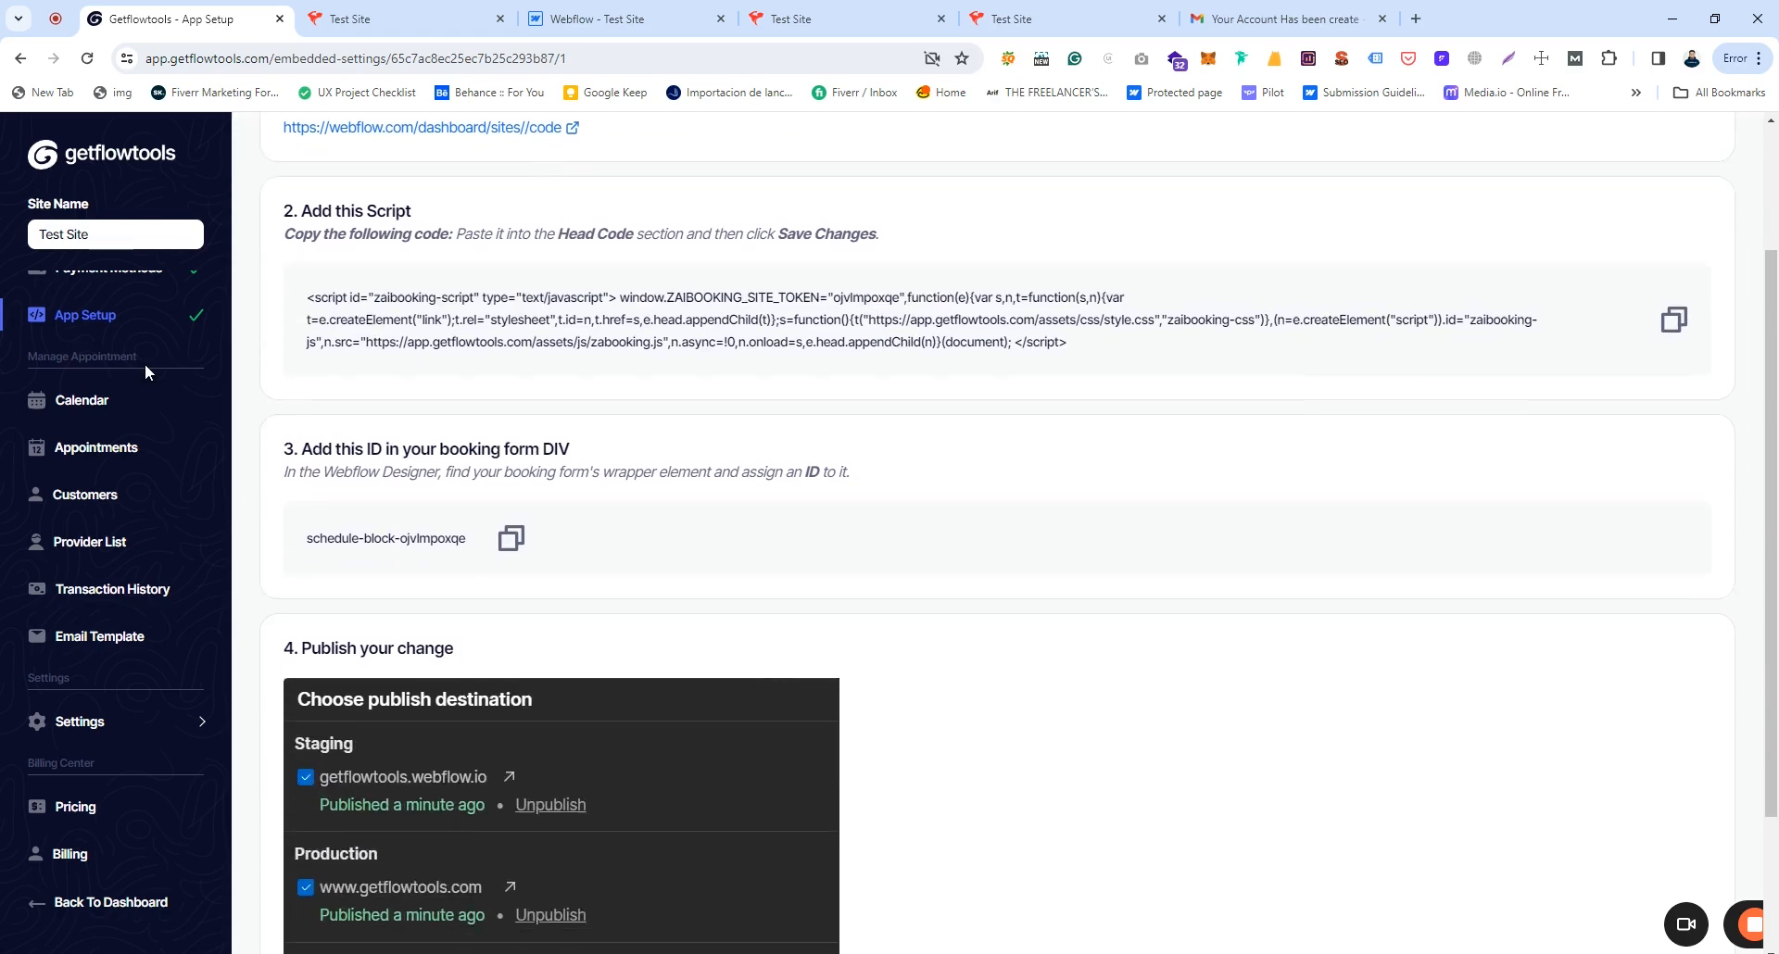
left_click(84, 724)
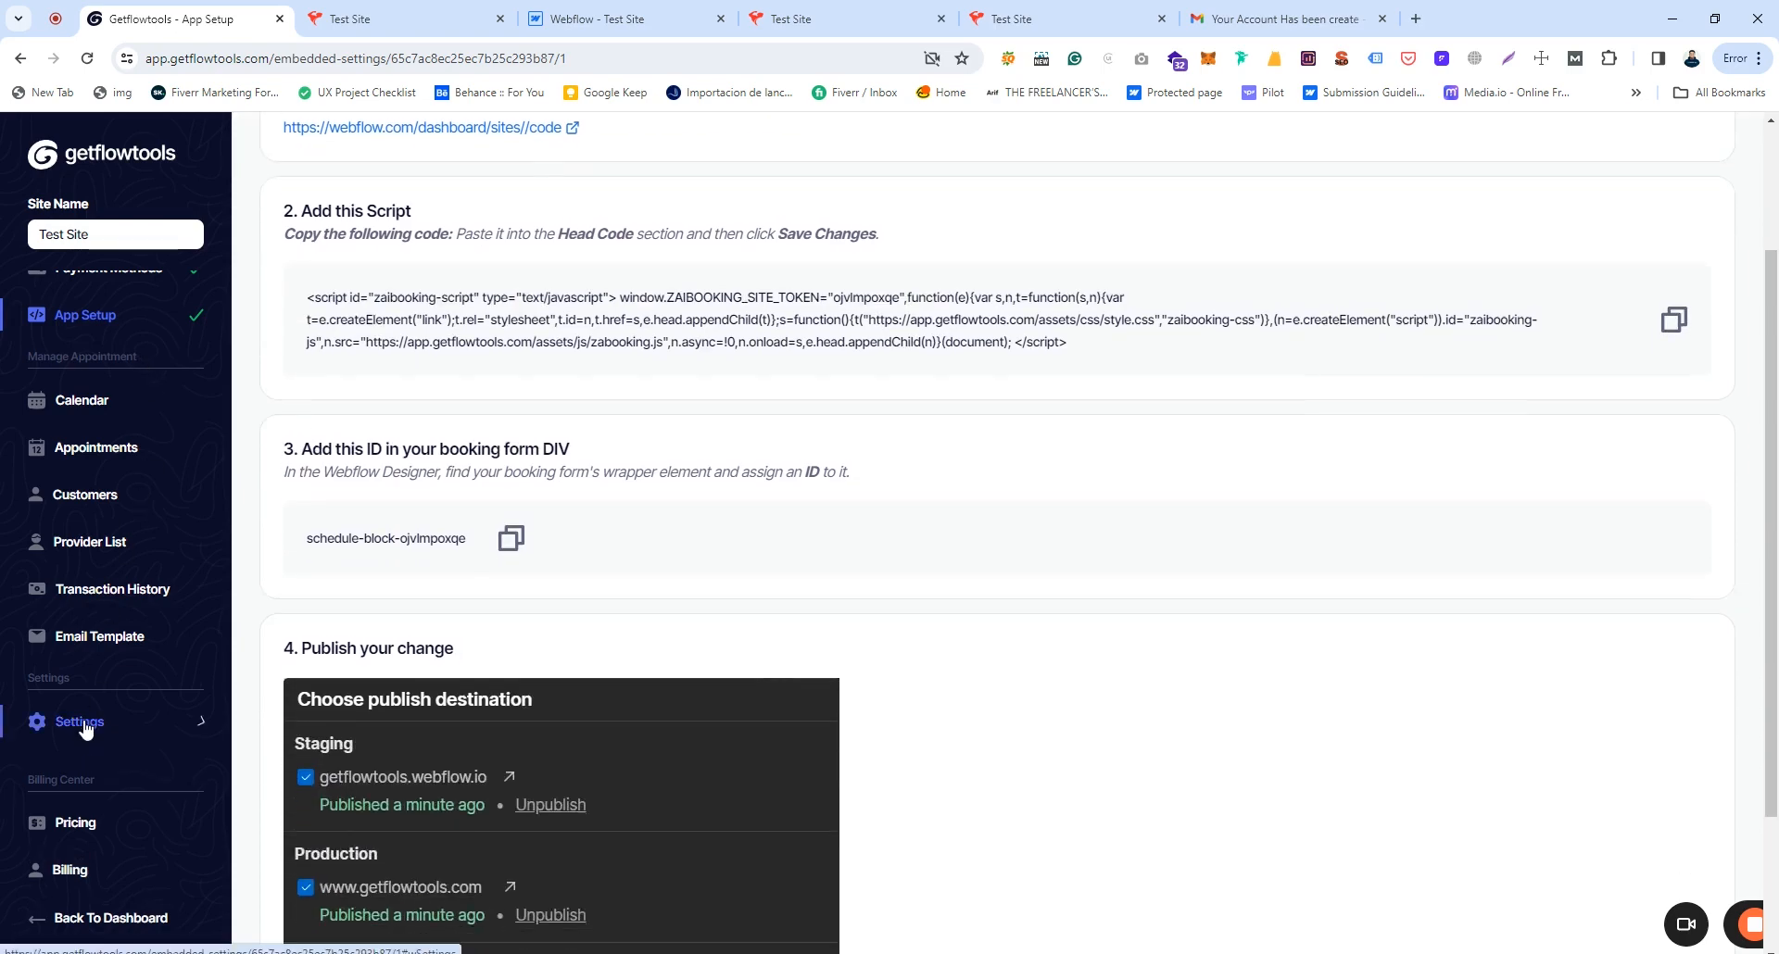
scroll(132, 678, "down", 1)
scroll(131, 678, "down", 1)
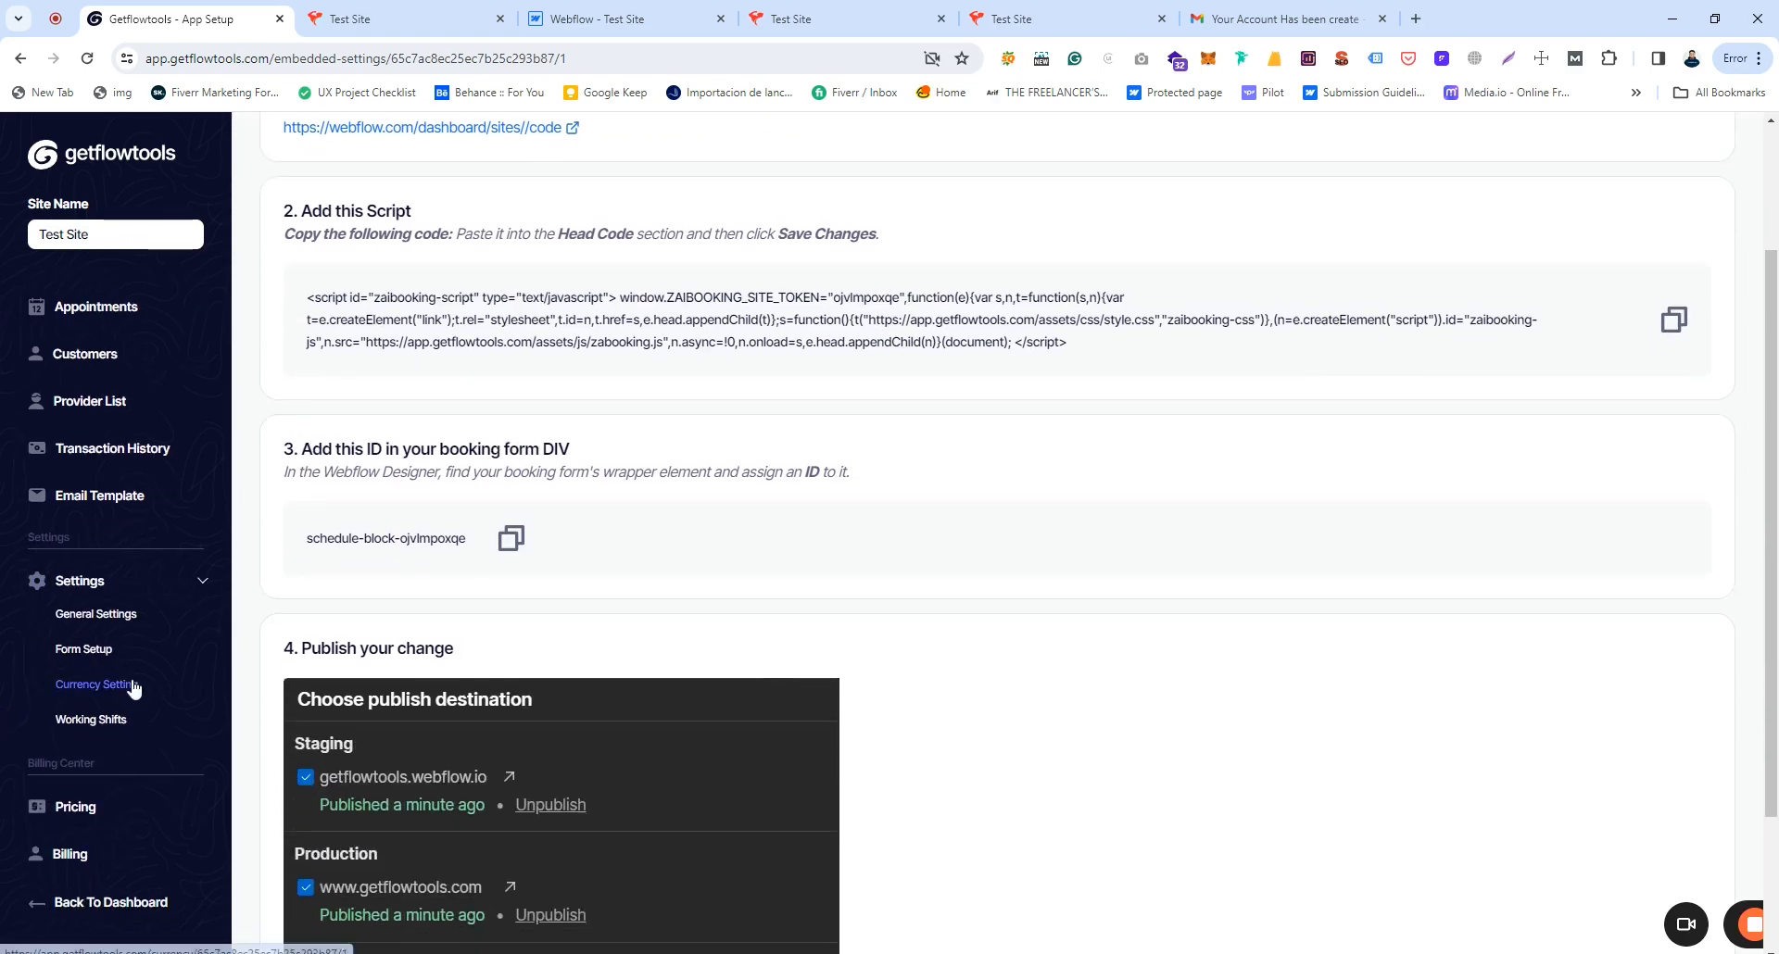
left_click(82, 652)
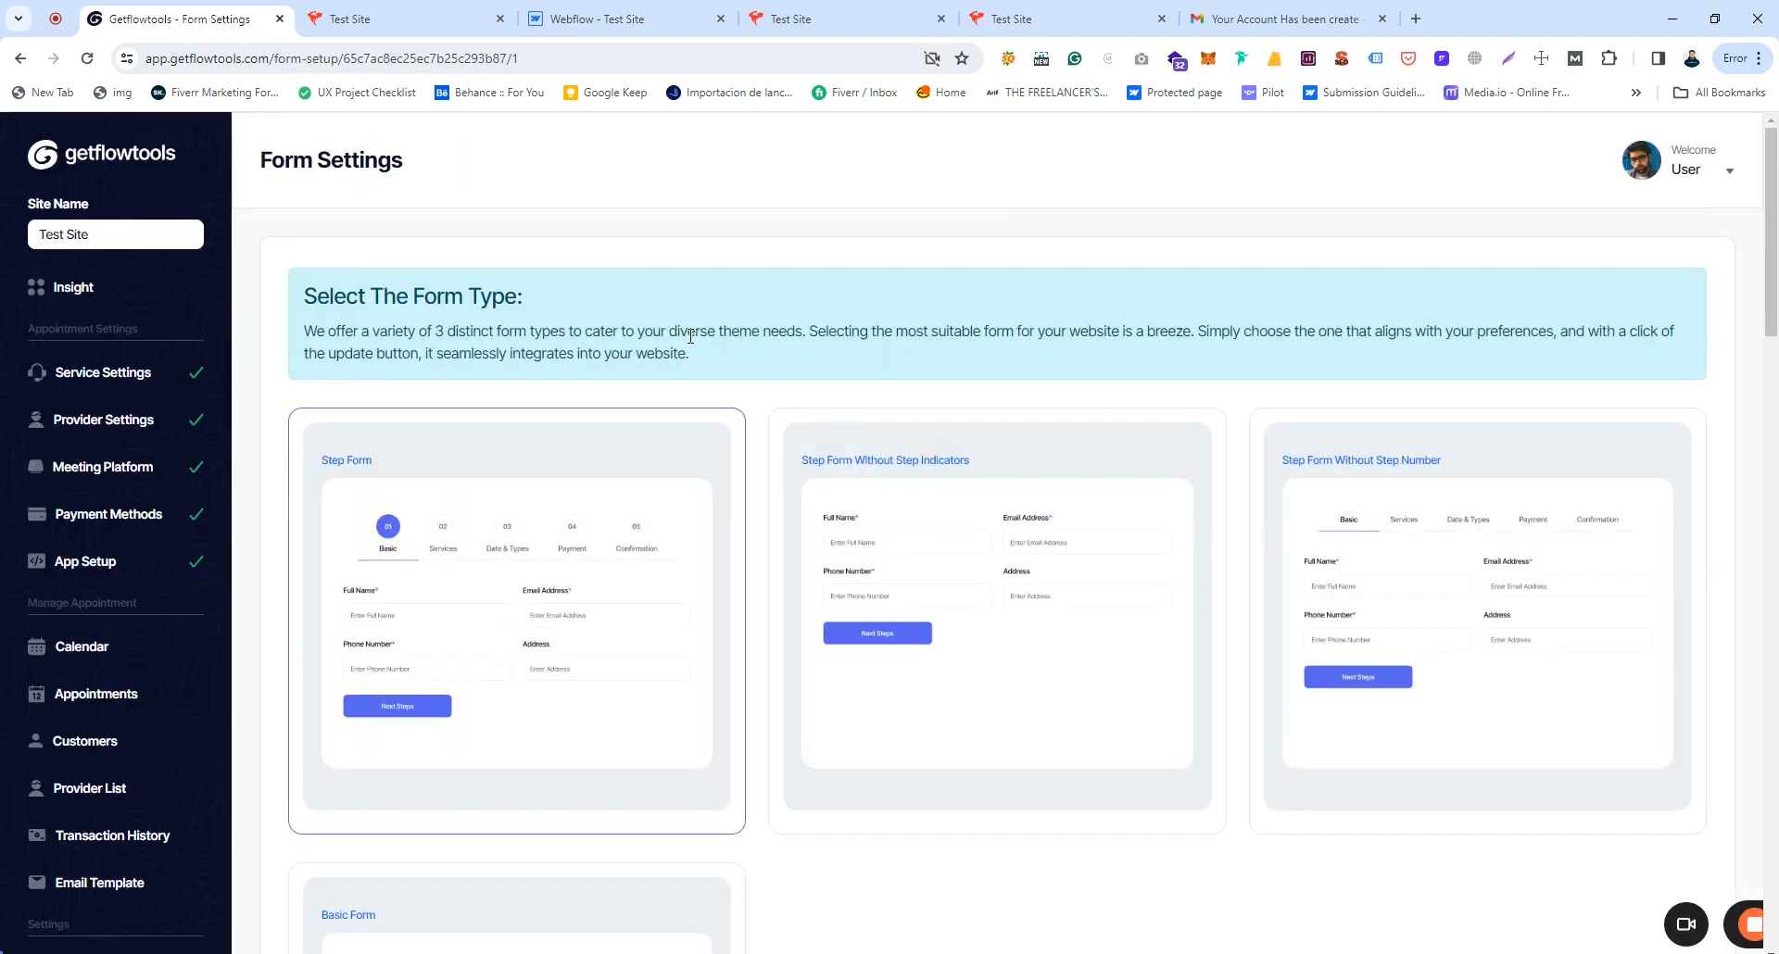
Step: Review the form type options and compare them with the live booking site
scroll(766, 370, "down", 2)
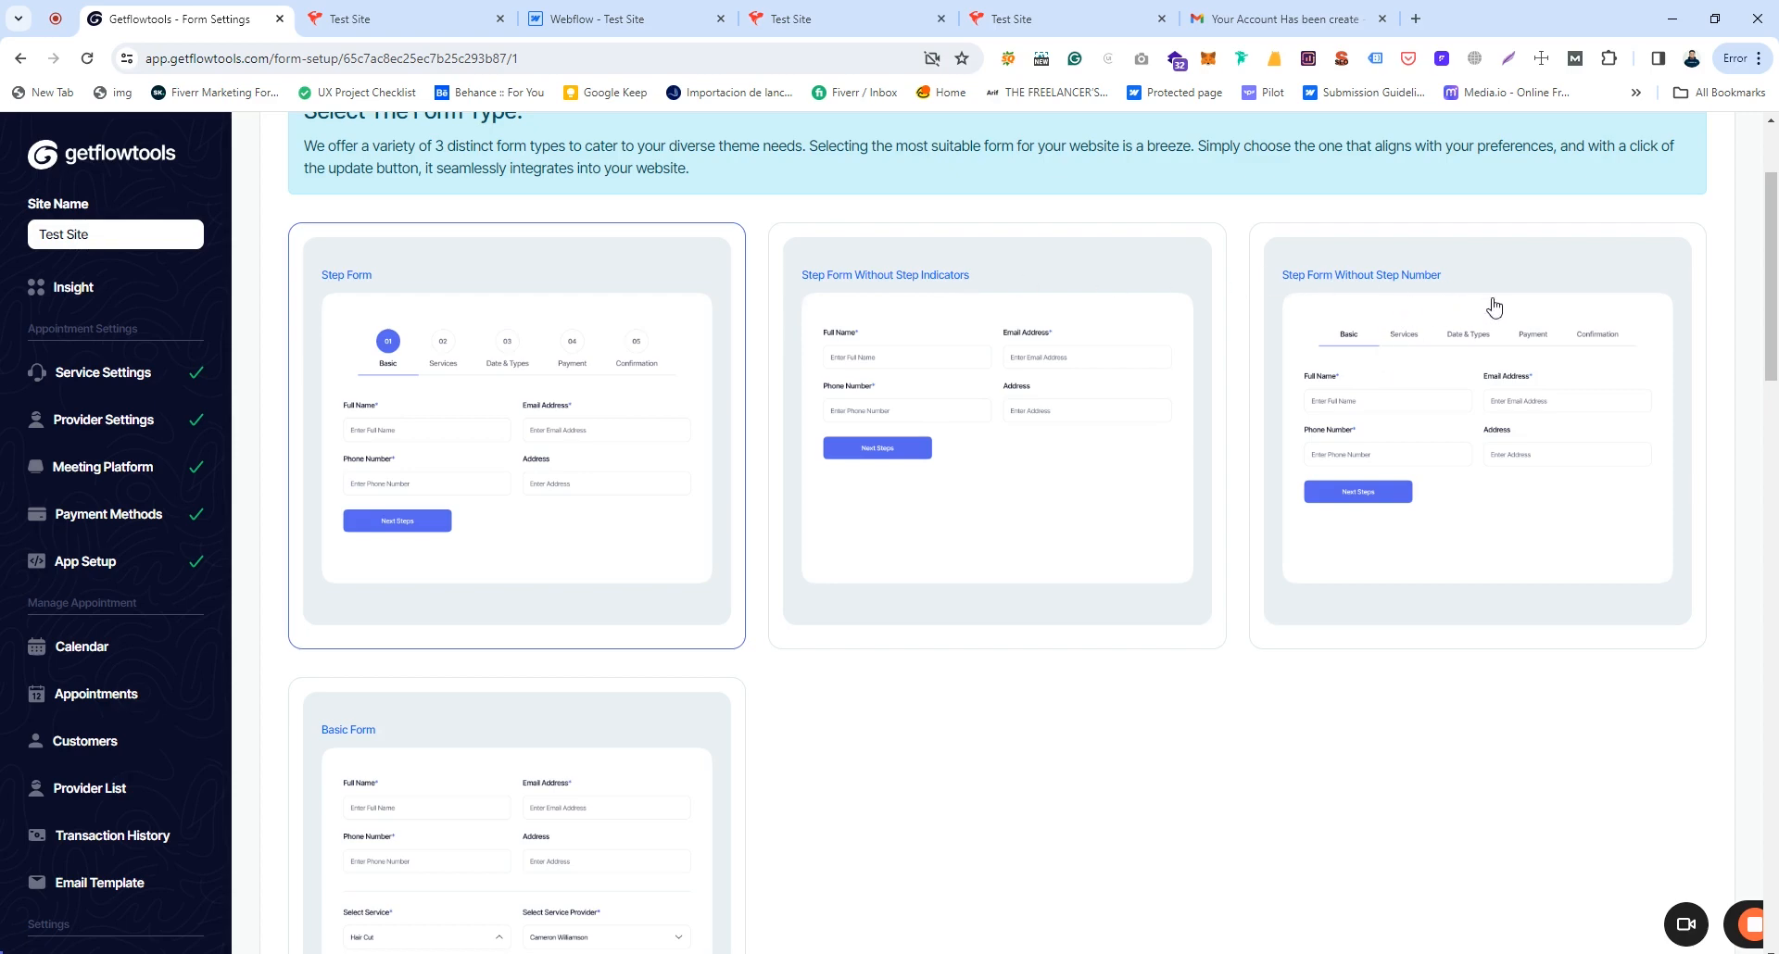
scroll(1495, 306, "down", 3)
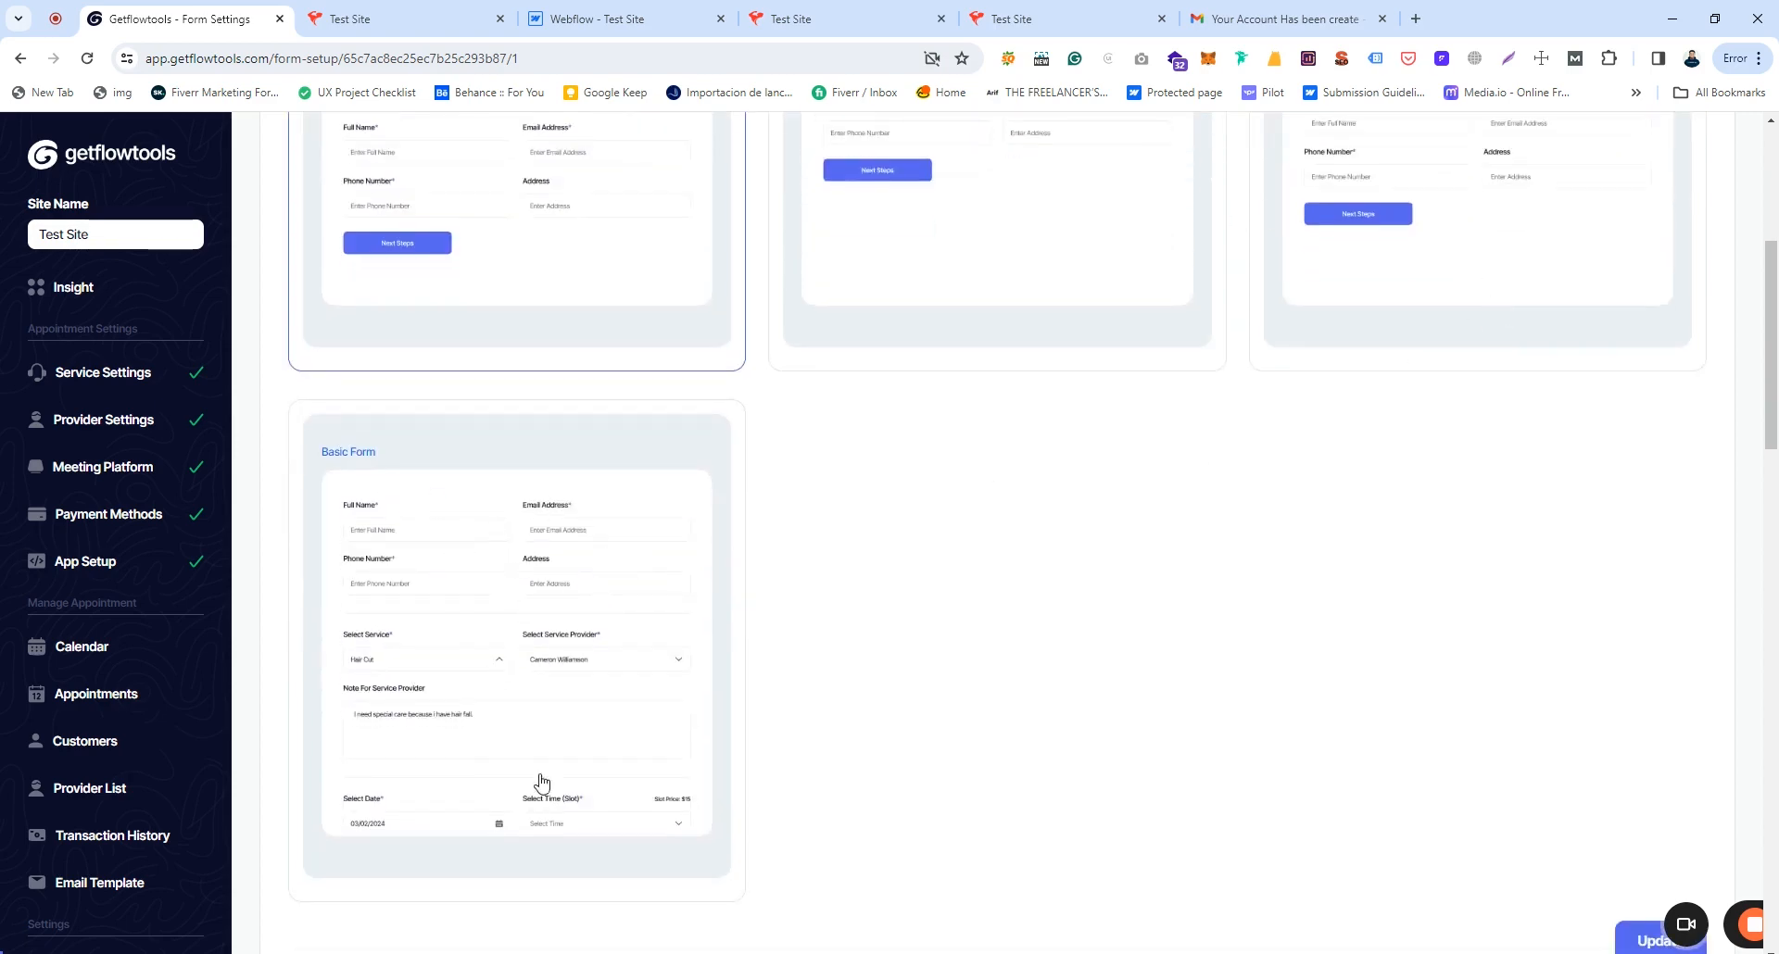
scroll(865, 756, "up", 1)
left_click_drag(866, 19, 396, 20)
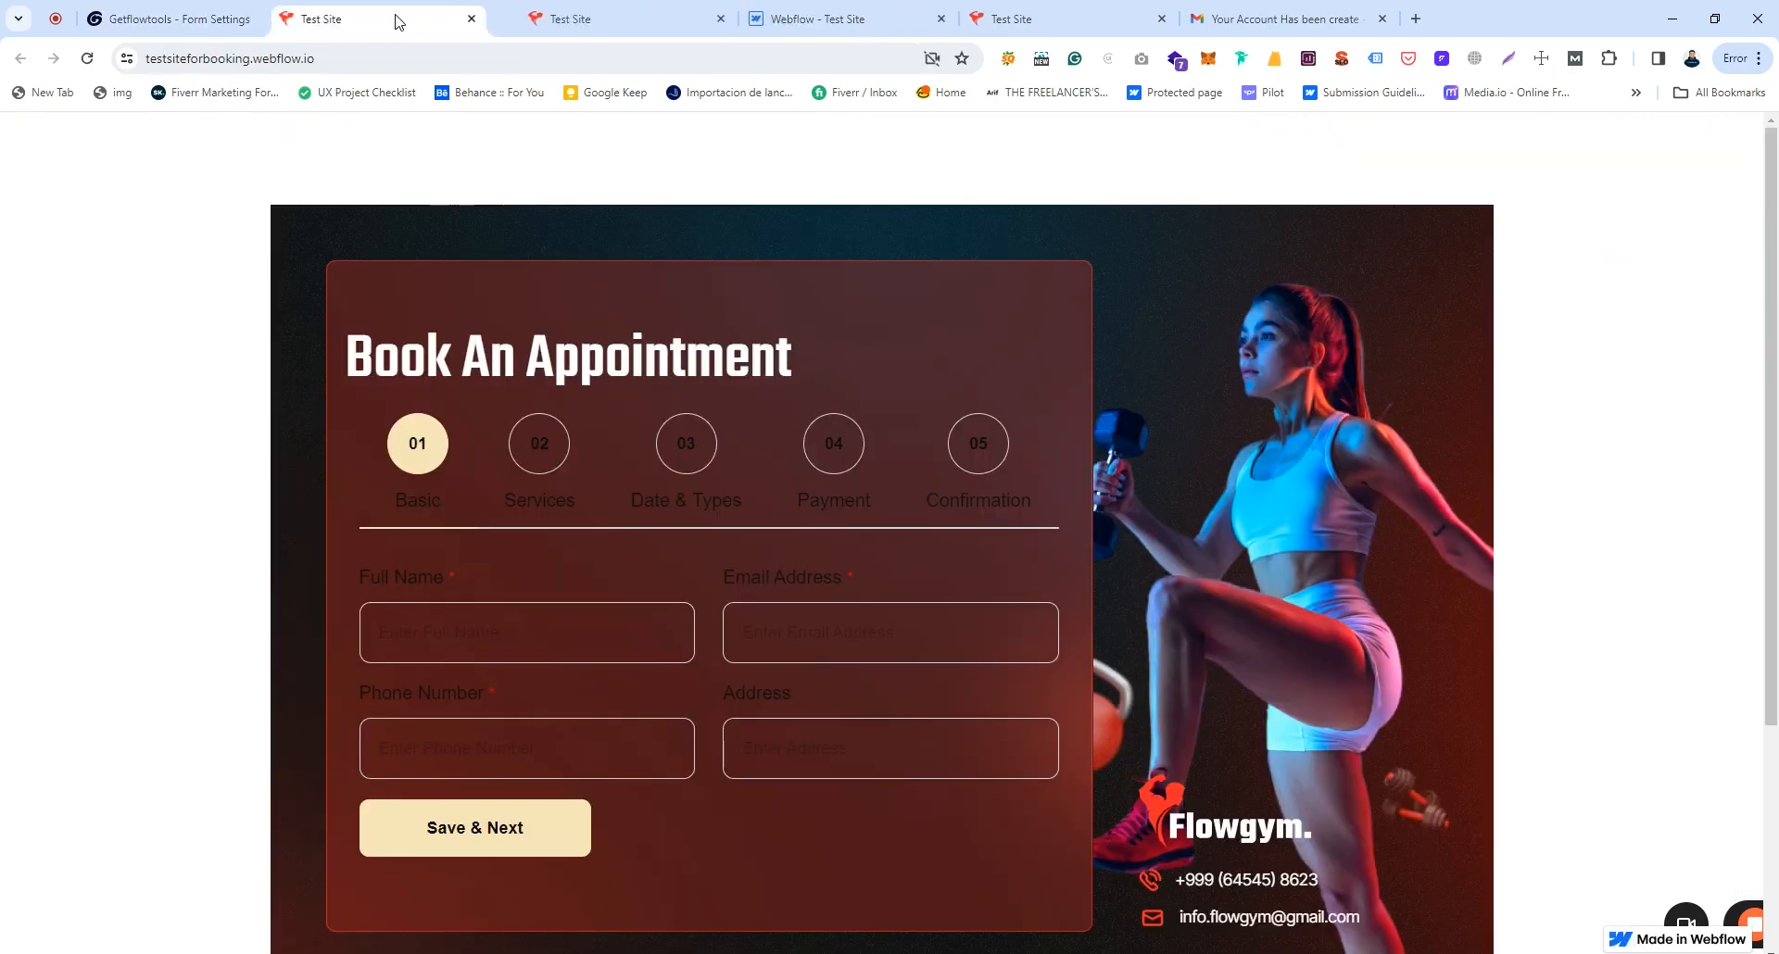
left_click(179, 7)
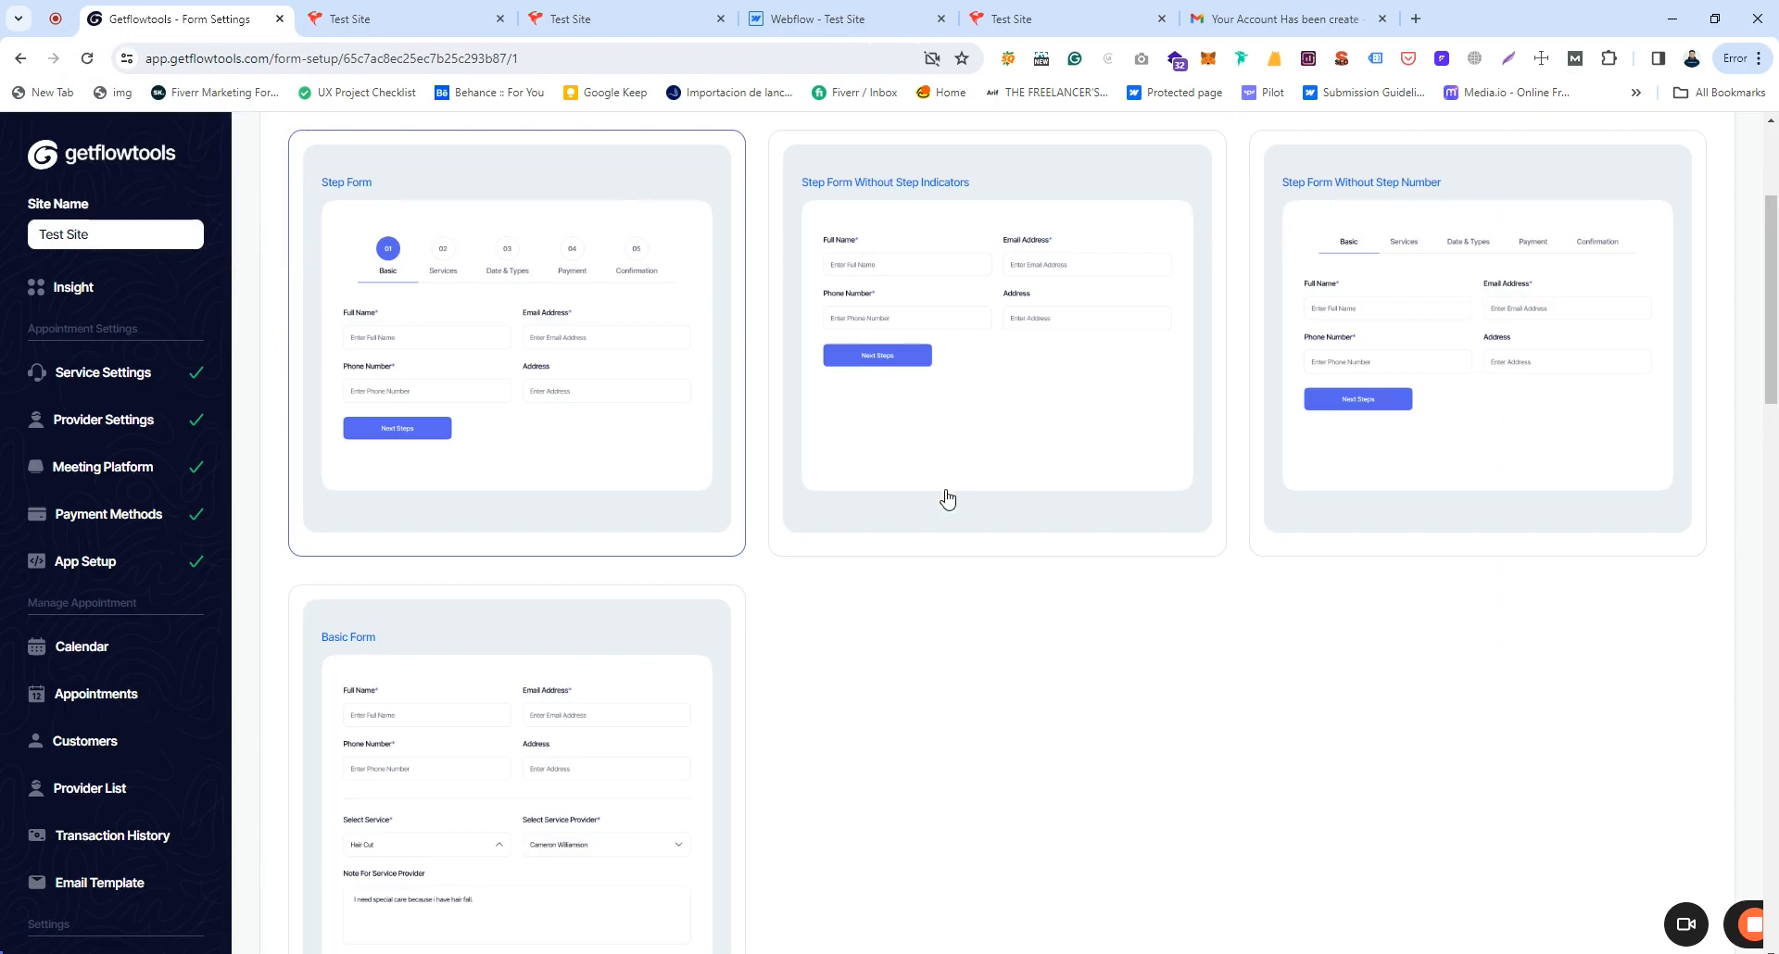
left_click(439, 10)
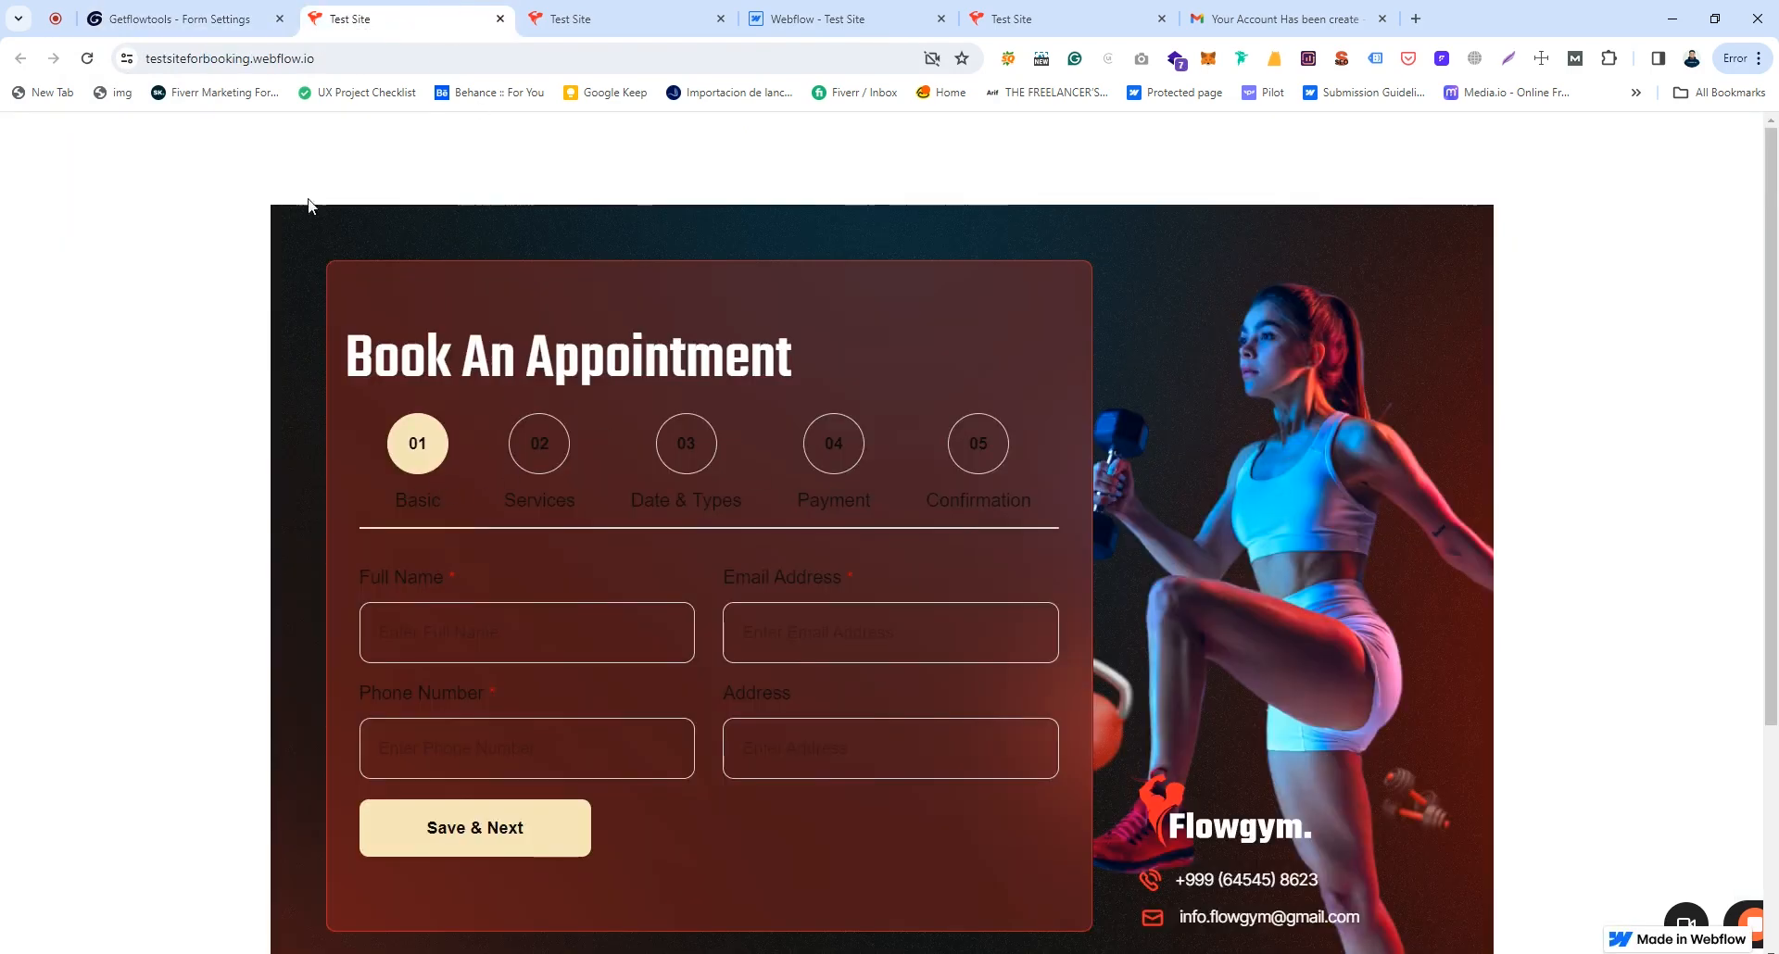
left_click(206, 13)
scroll(930, 469, "up", 1)
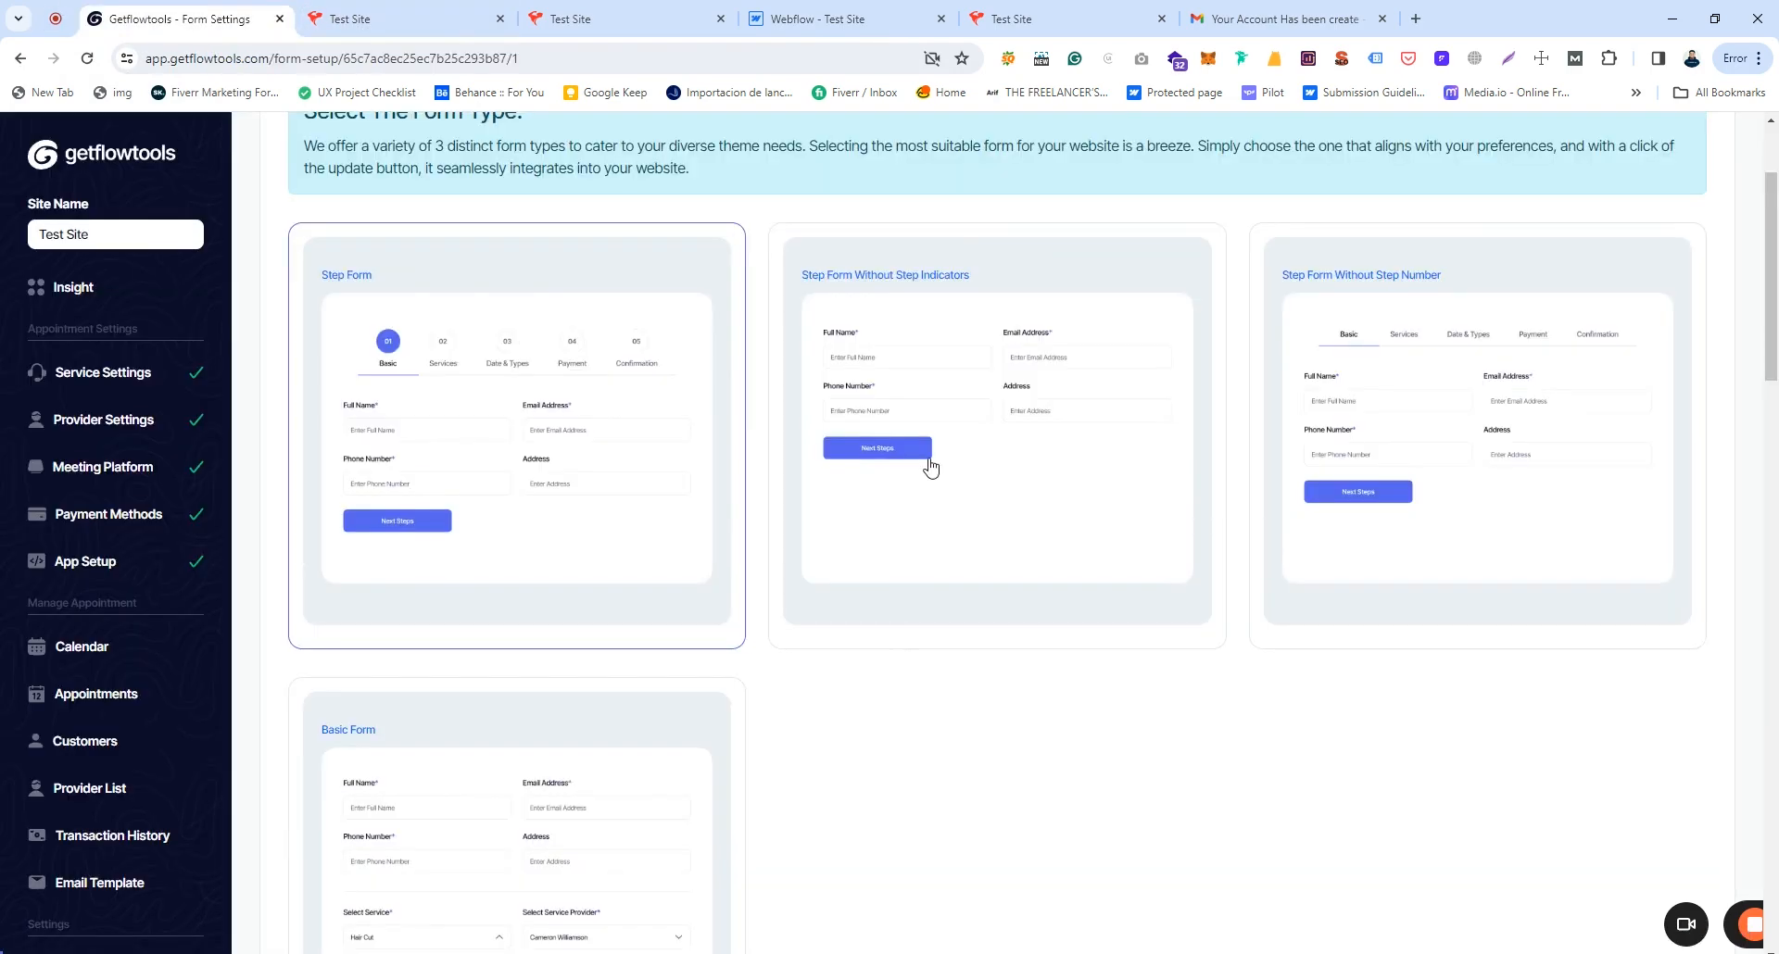
Step: Apply the Step Form Without Step Indicators type and check it on the live site
left_click(929, 363)
scroll(1437, 819, "down", 6)
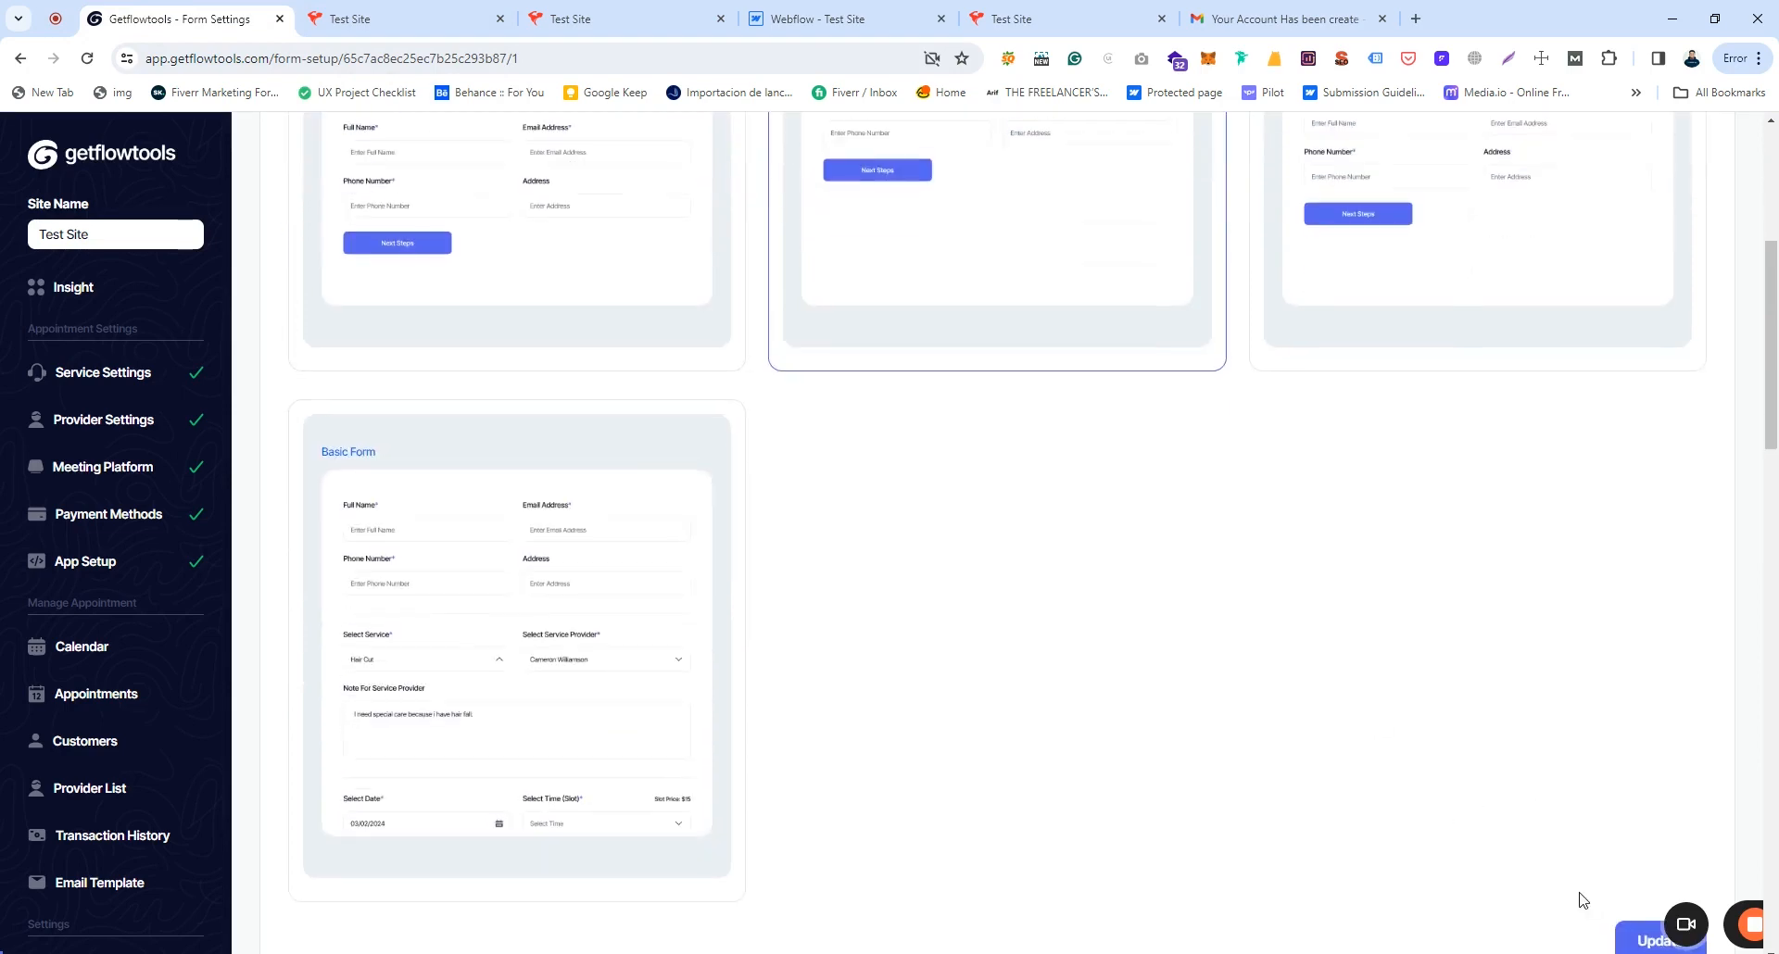
left_click(1648, 676)
left_click(408, 19)
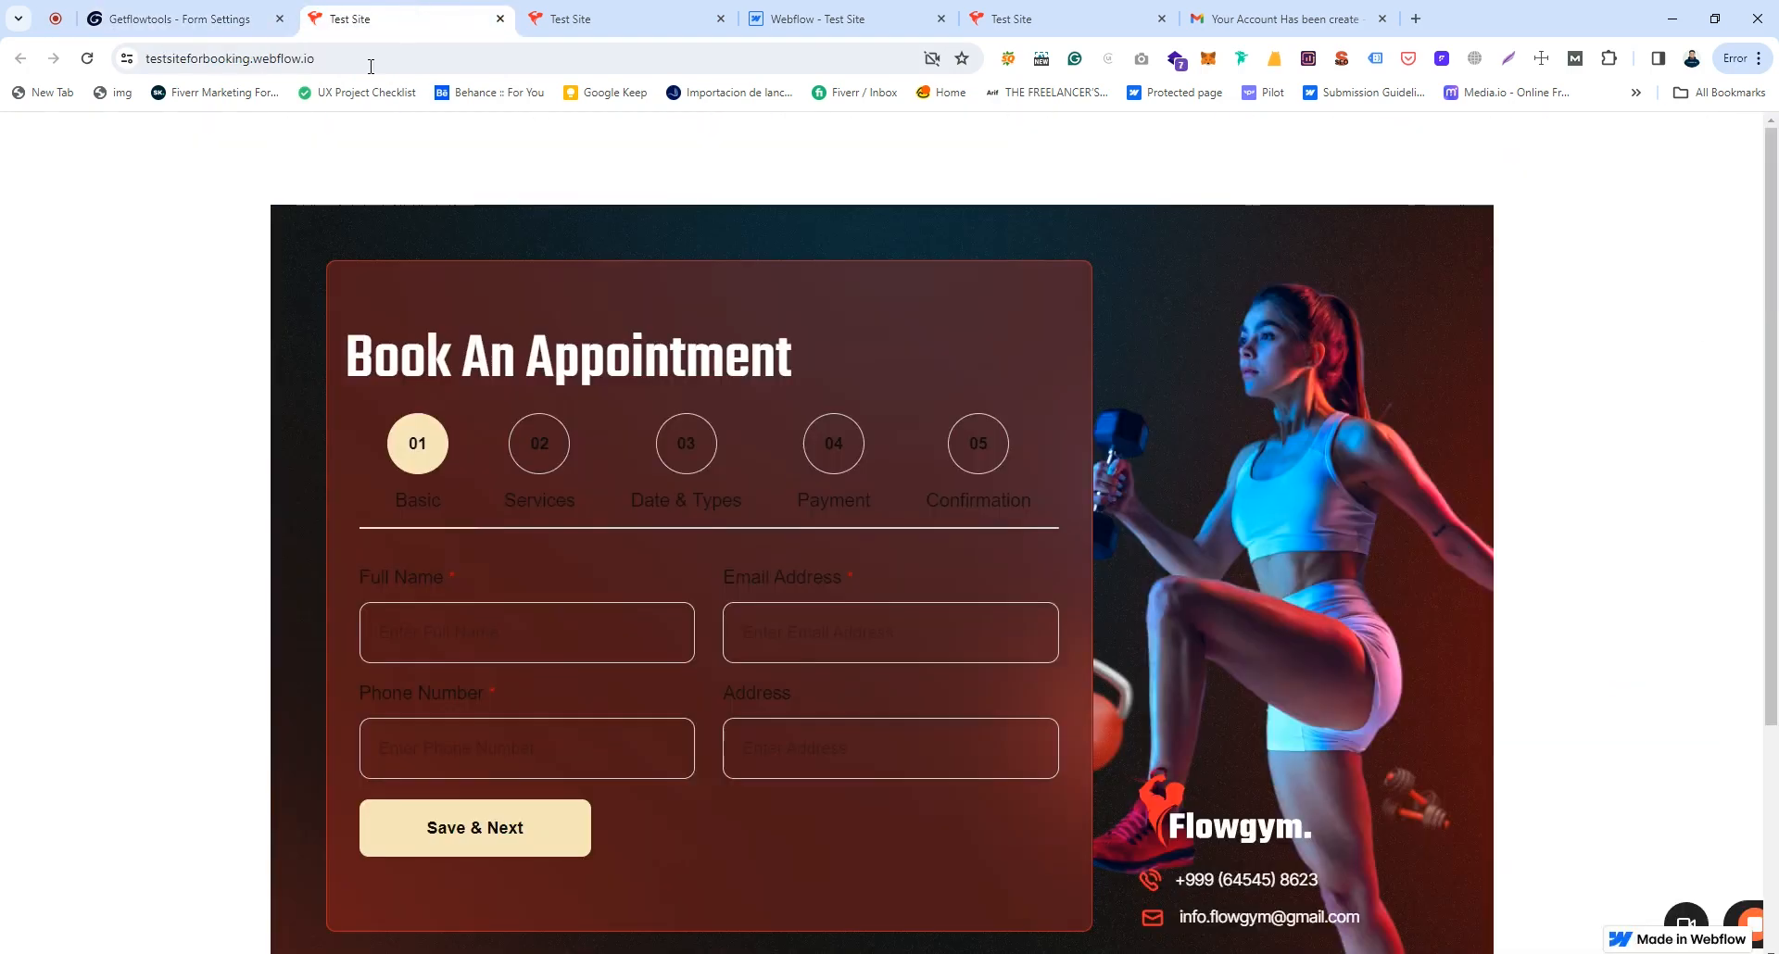
left_click(363, 56)
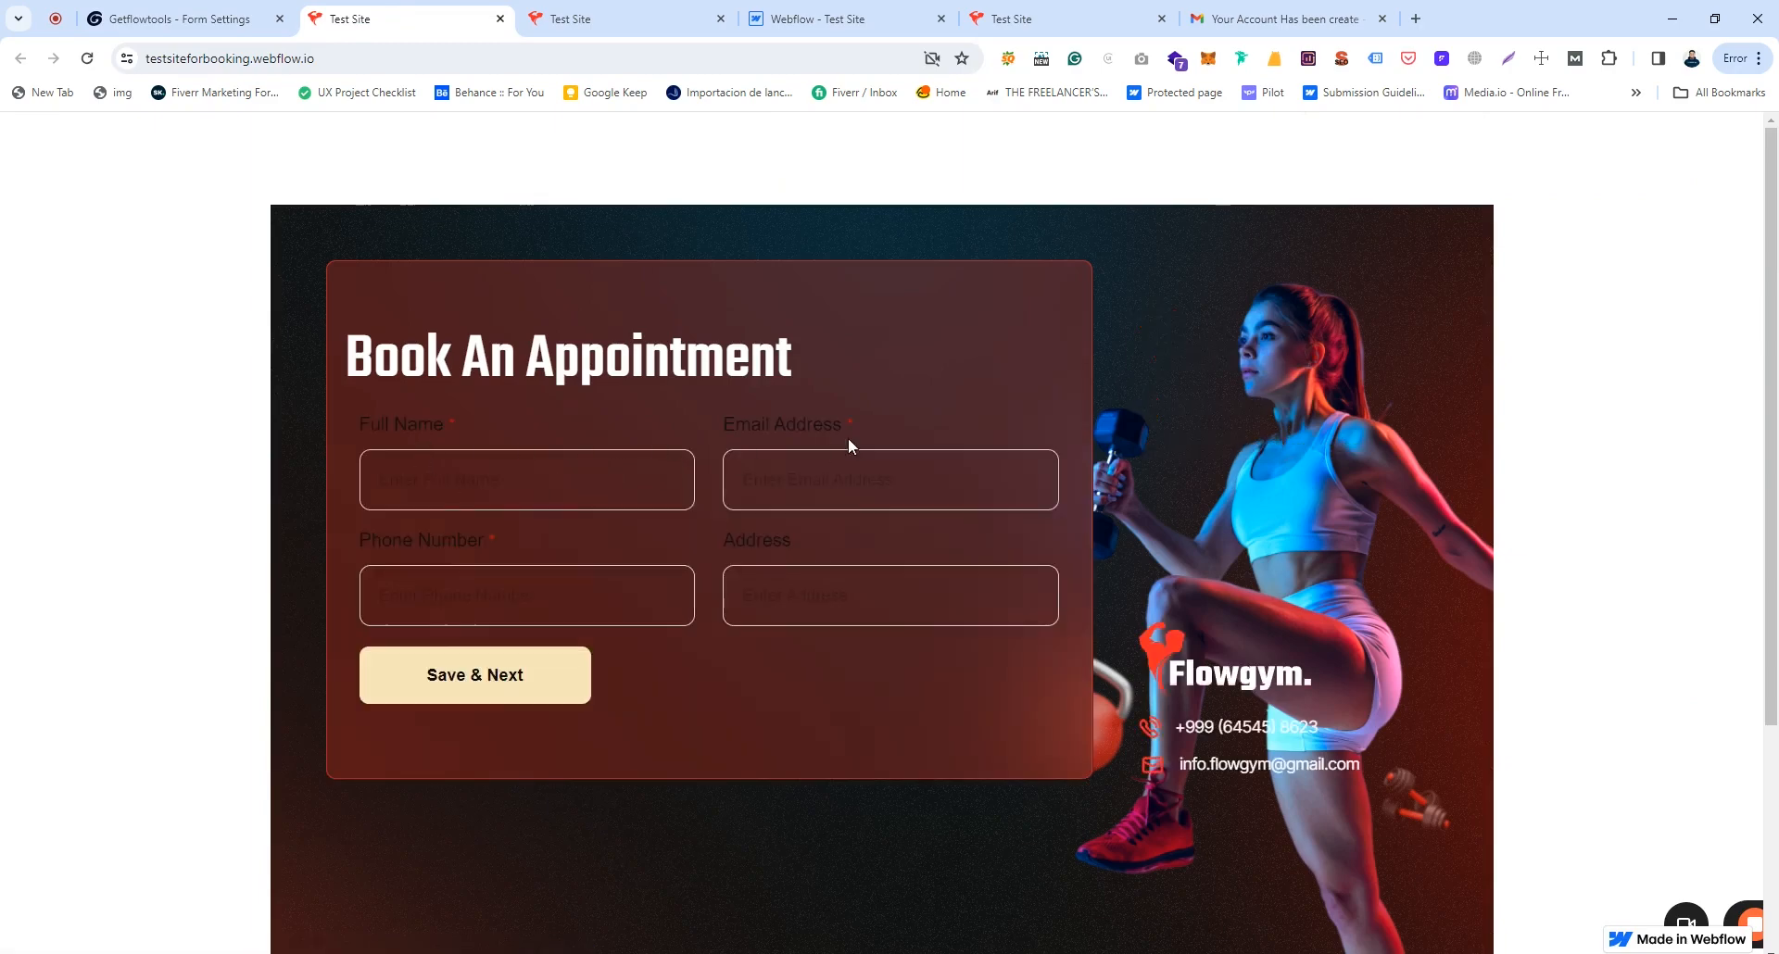
Step: Apply the Step Form Without Step Number type and reload the Test Site
left_click(293, 10)
scroll(825, 421, "up", 5)
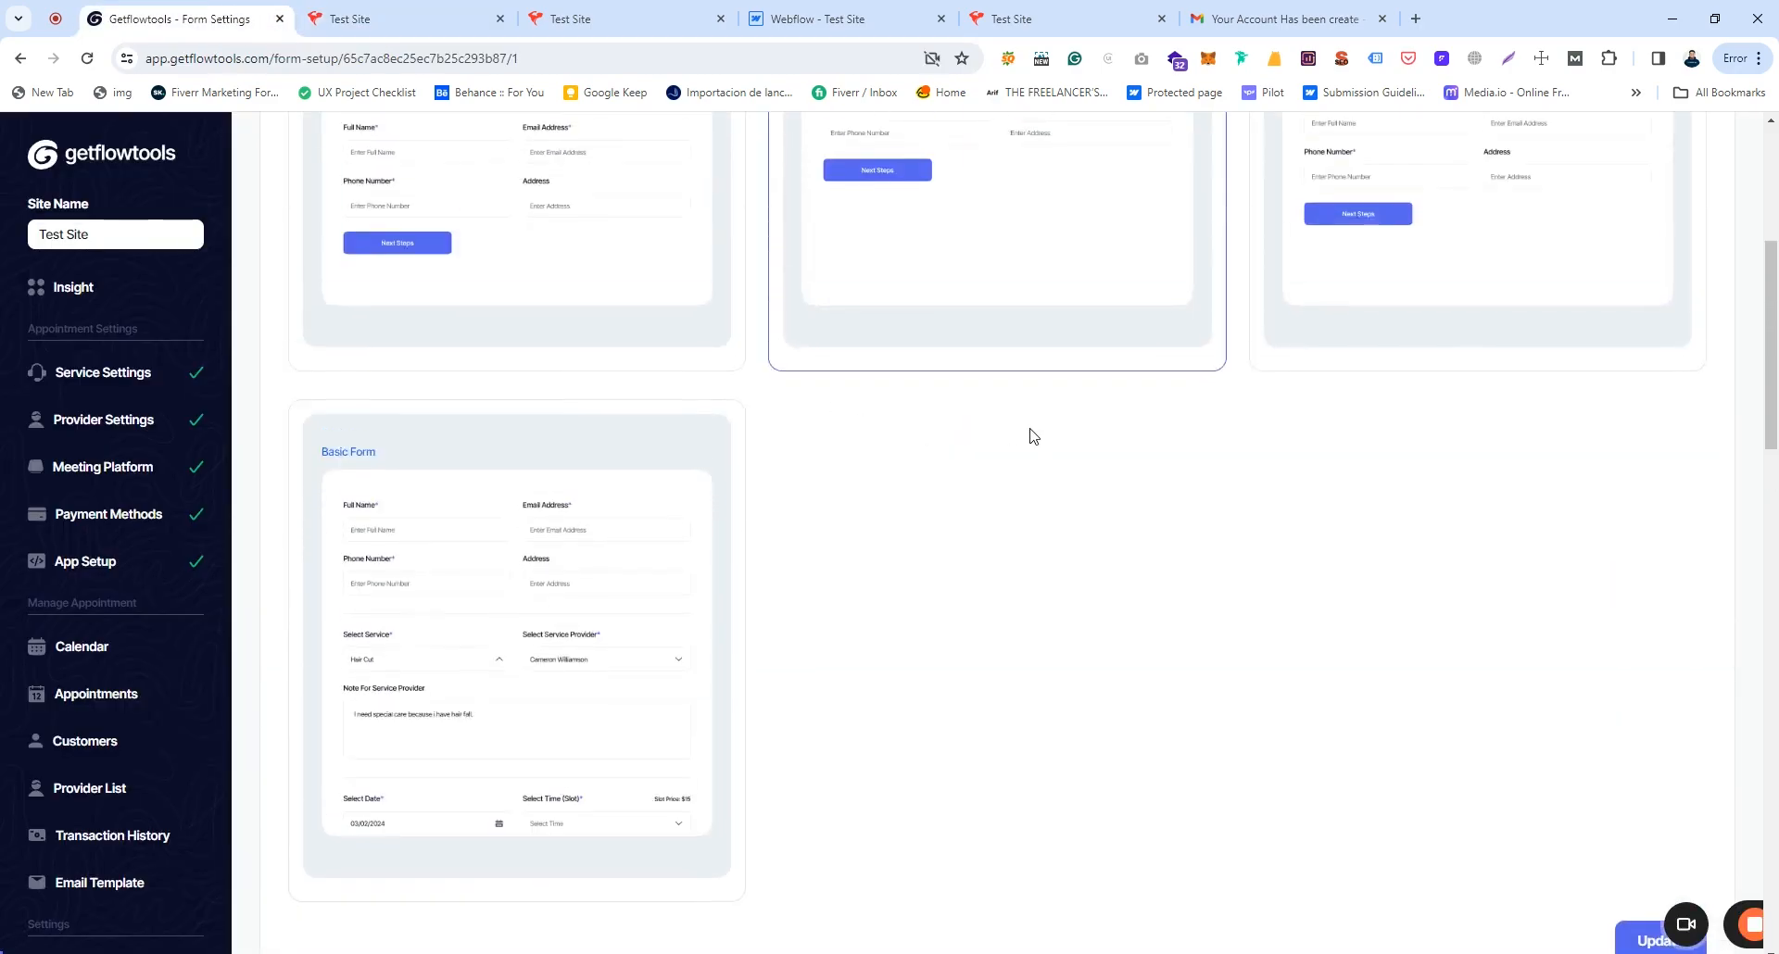
left_click(1447, 348)
scroll(1448, 347, "down", 1)
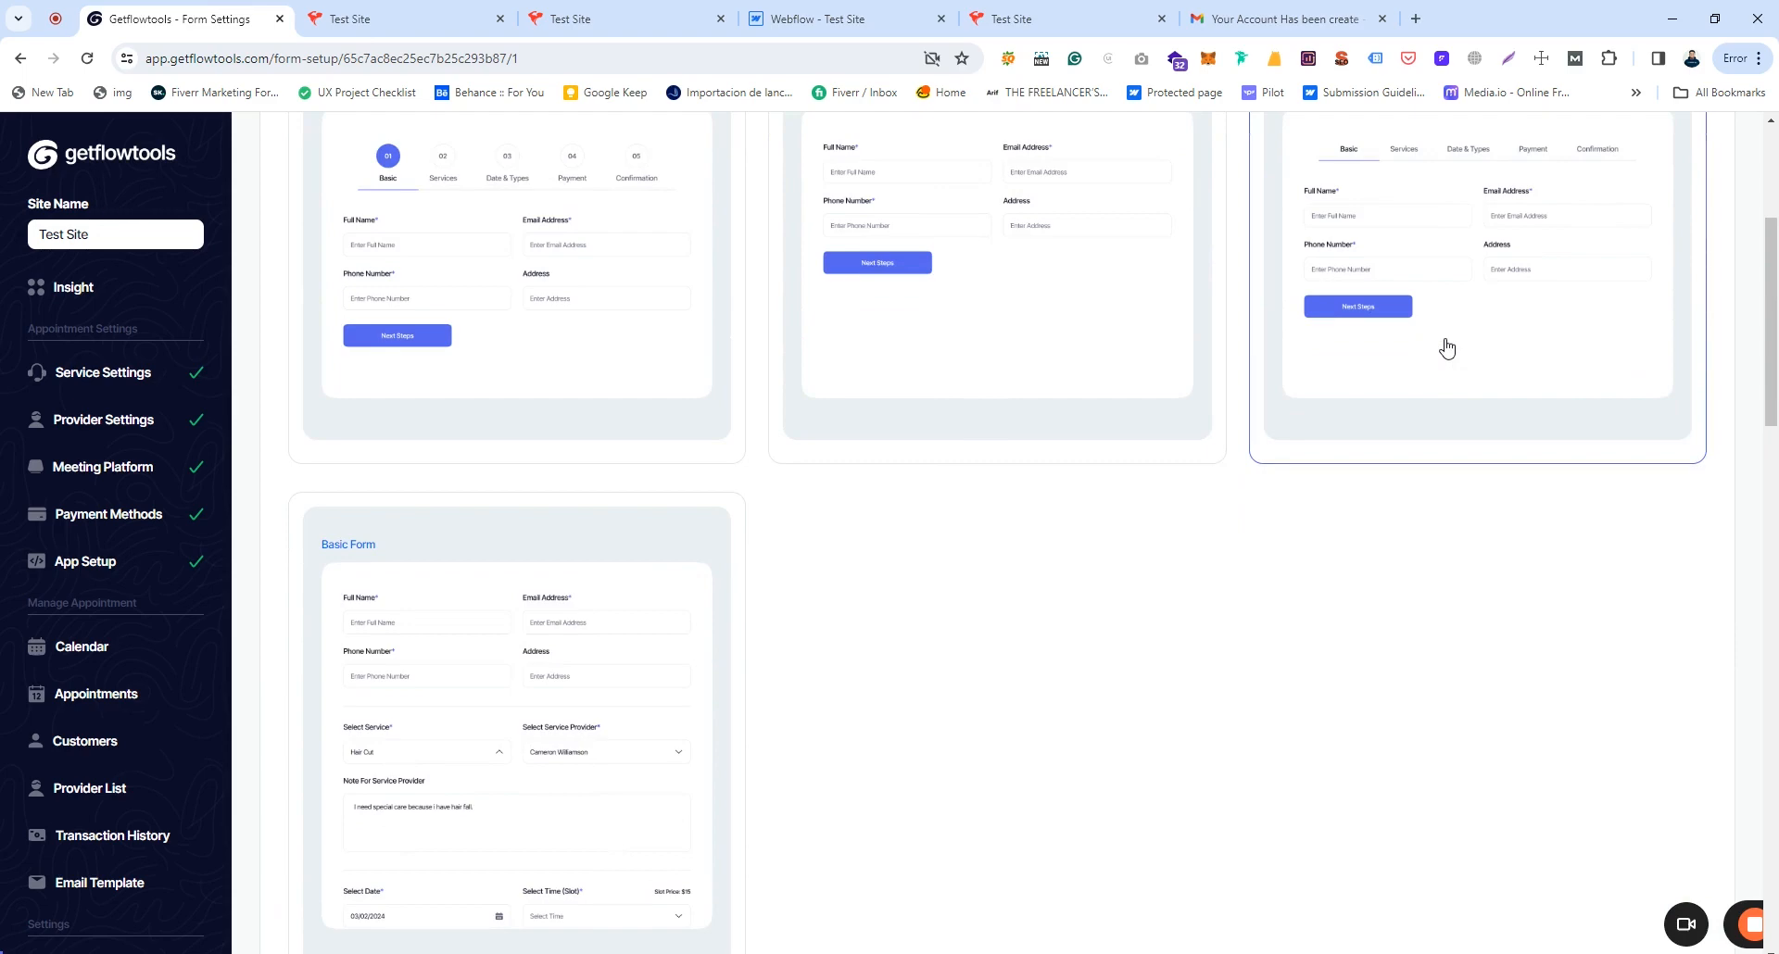
scroll(1390, 256, "up", 1)
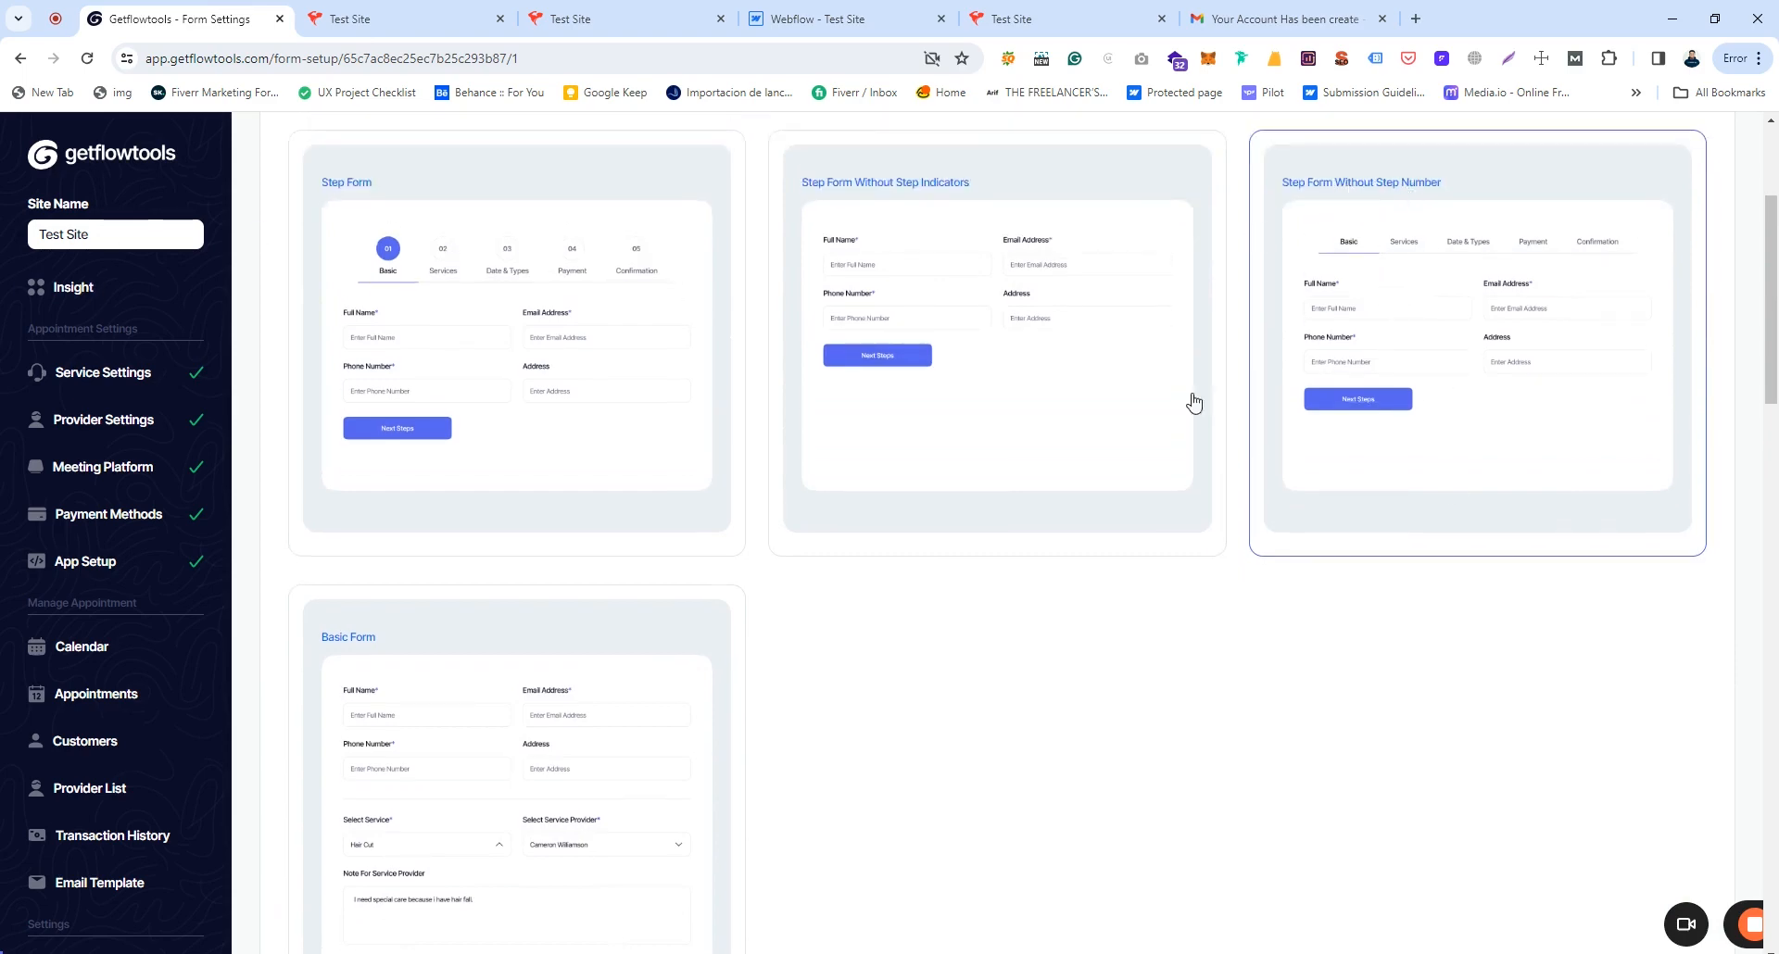
scroll(1576, 535, "down", 5)
left_click(1659, 663)
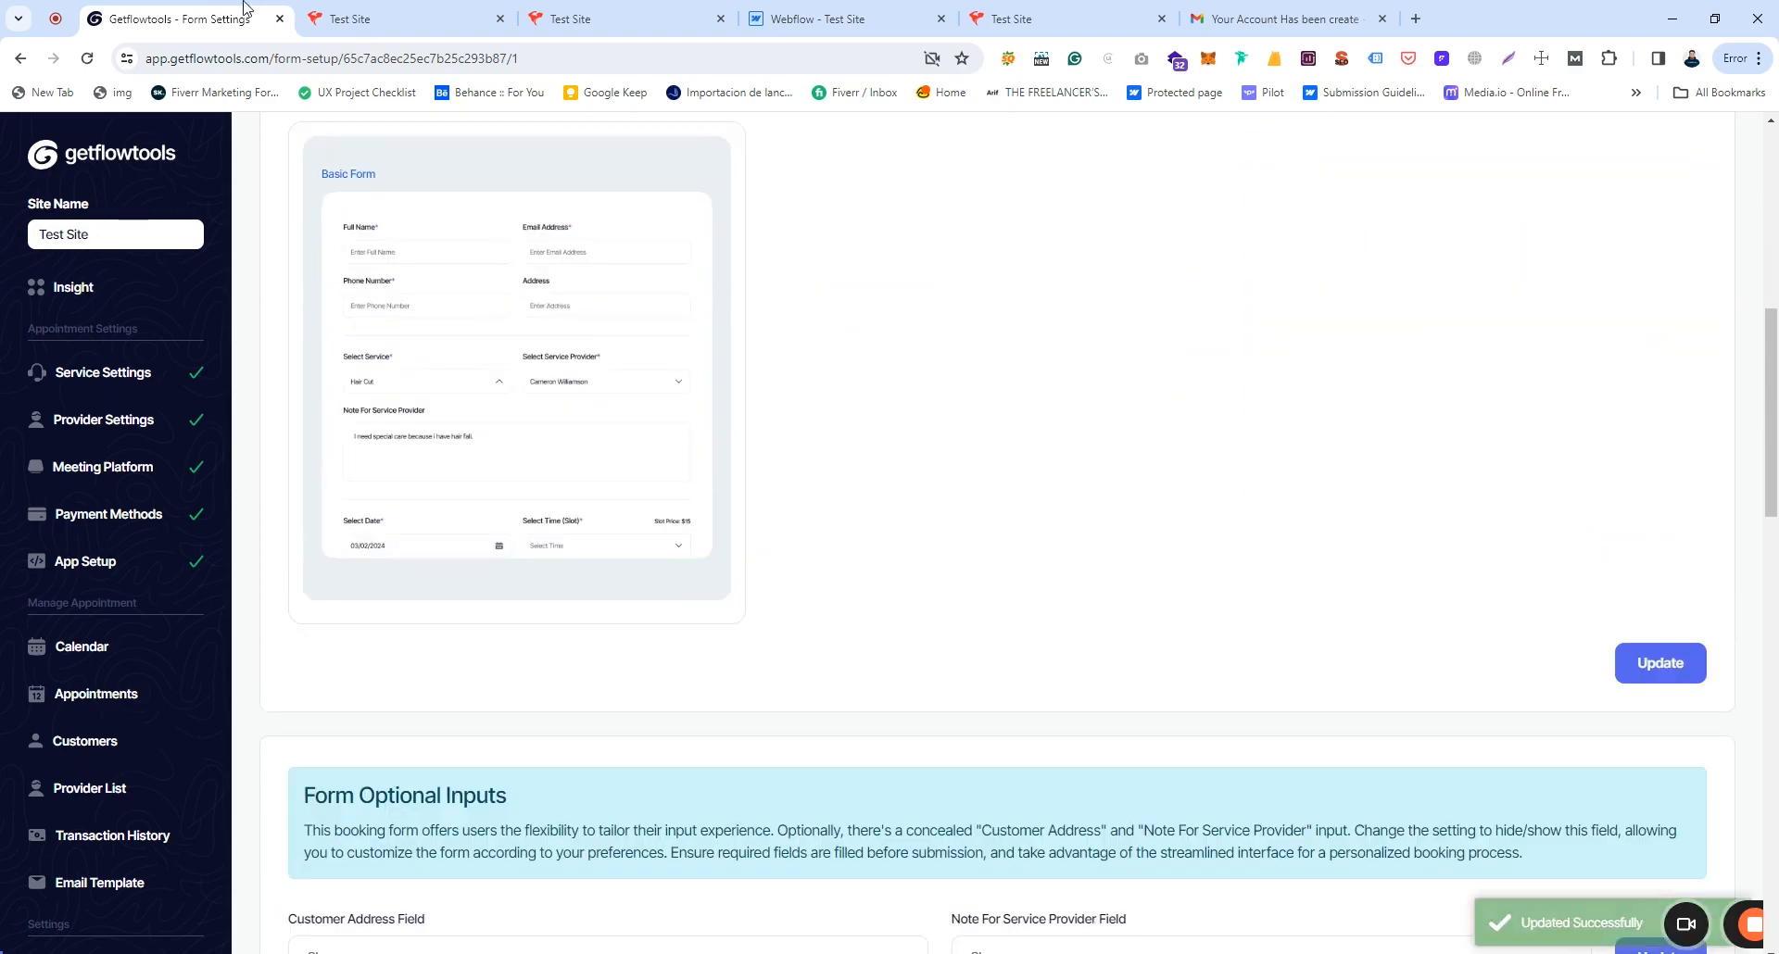
left_click(415, 18)
left_click(410, 59)
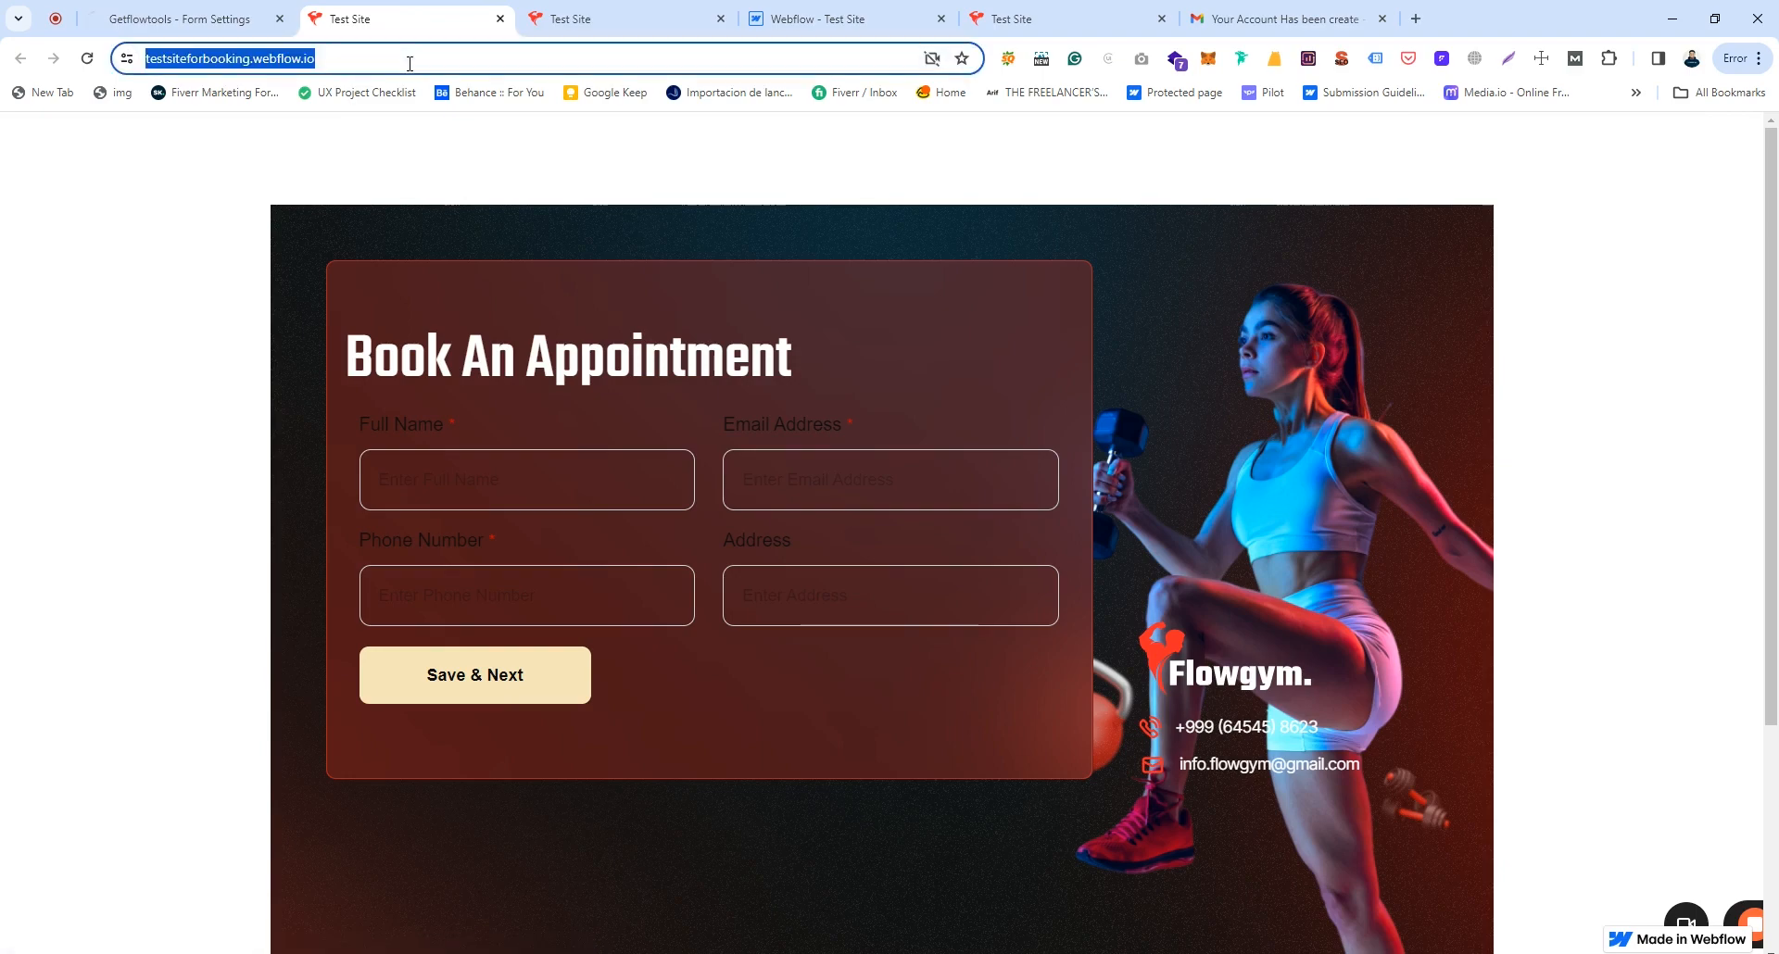
key("Return")
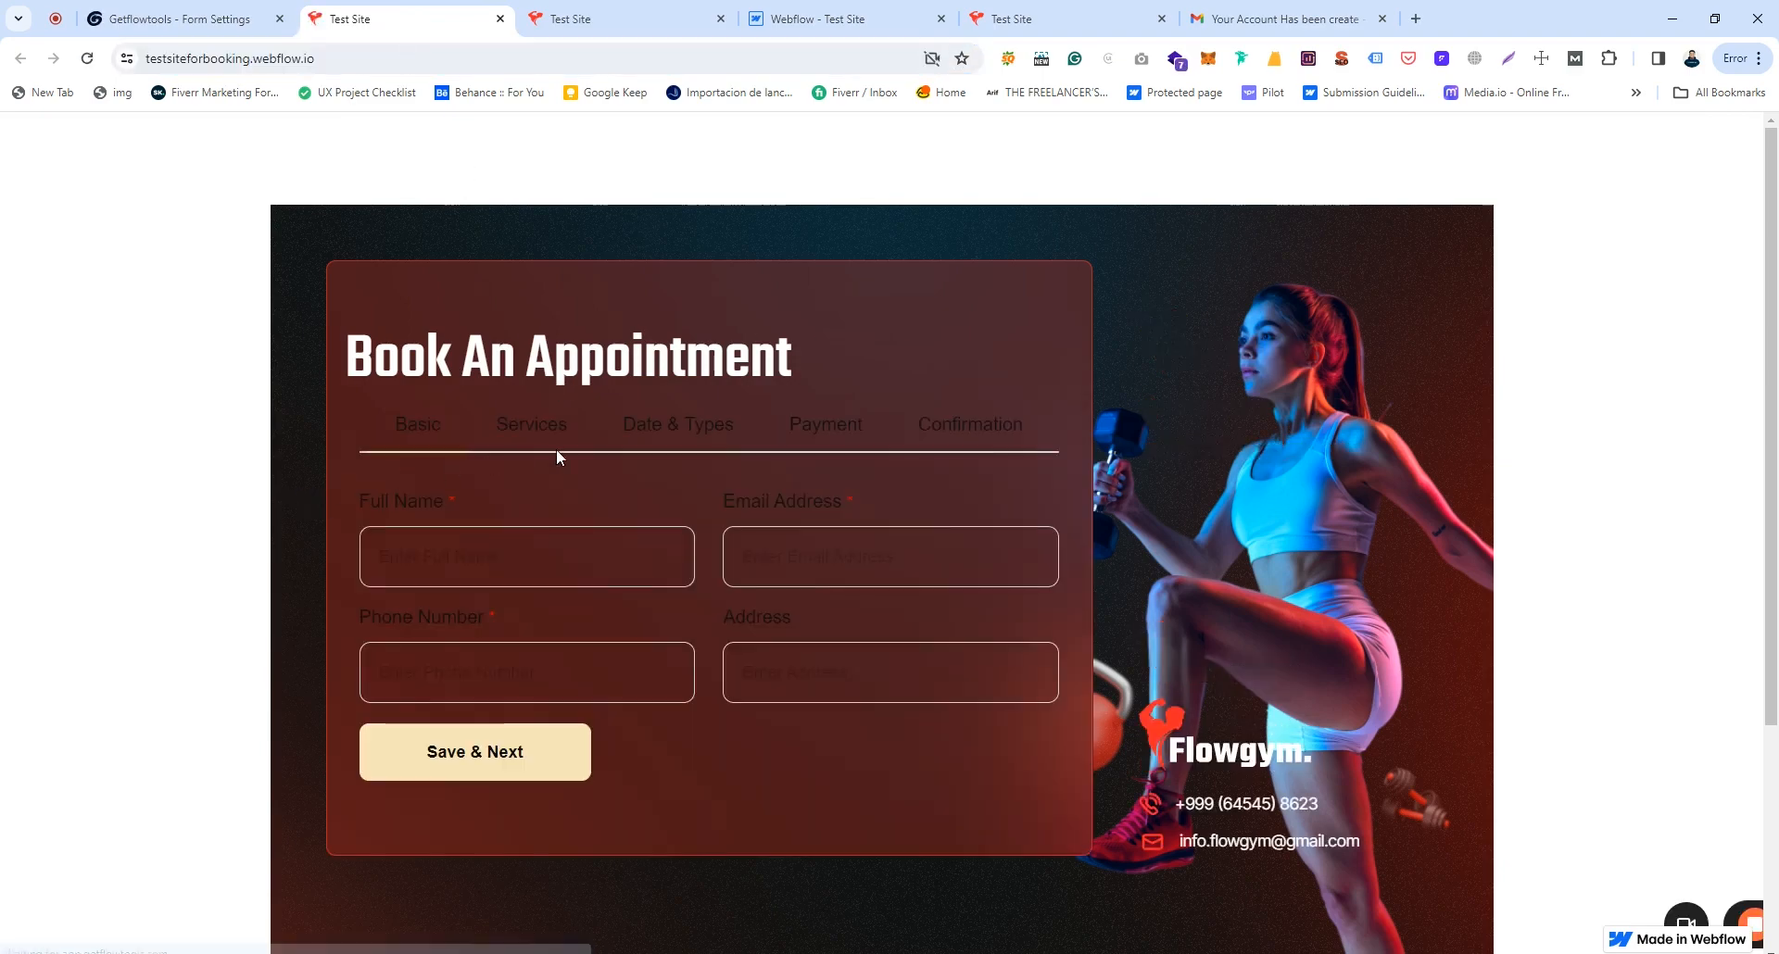
Step: Apply the Basic Form type and review it on the reloaded Test Site
left_click(176, 18)
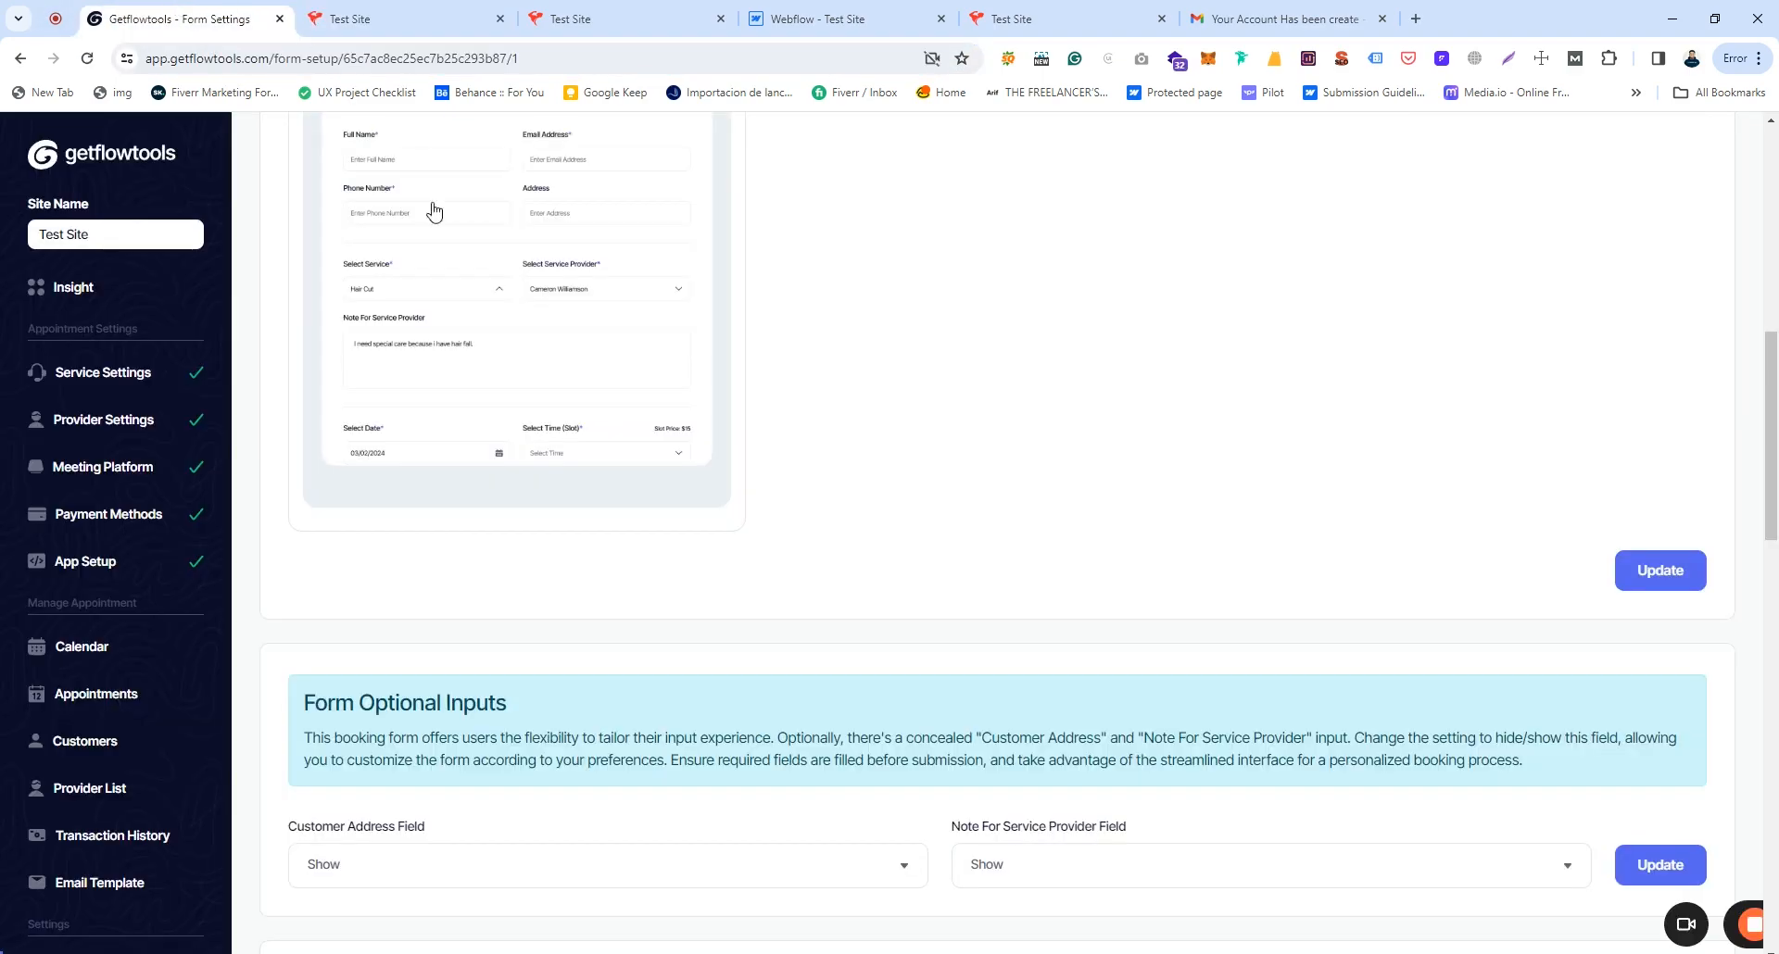
left_click(466, 347)
scroll(1272, 601, "up", 4)
scroll(1258, 599, "down", 3)
left_click(1622, 654)
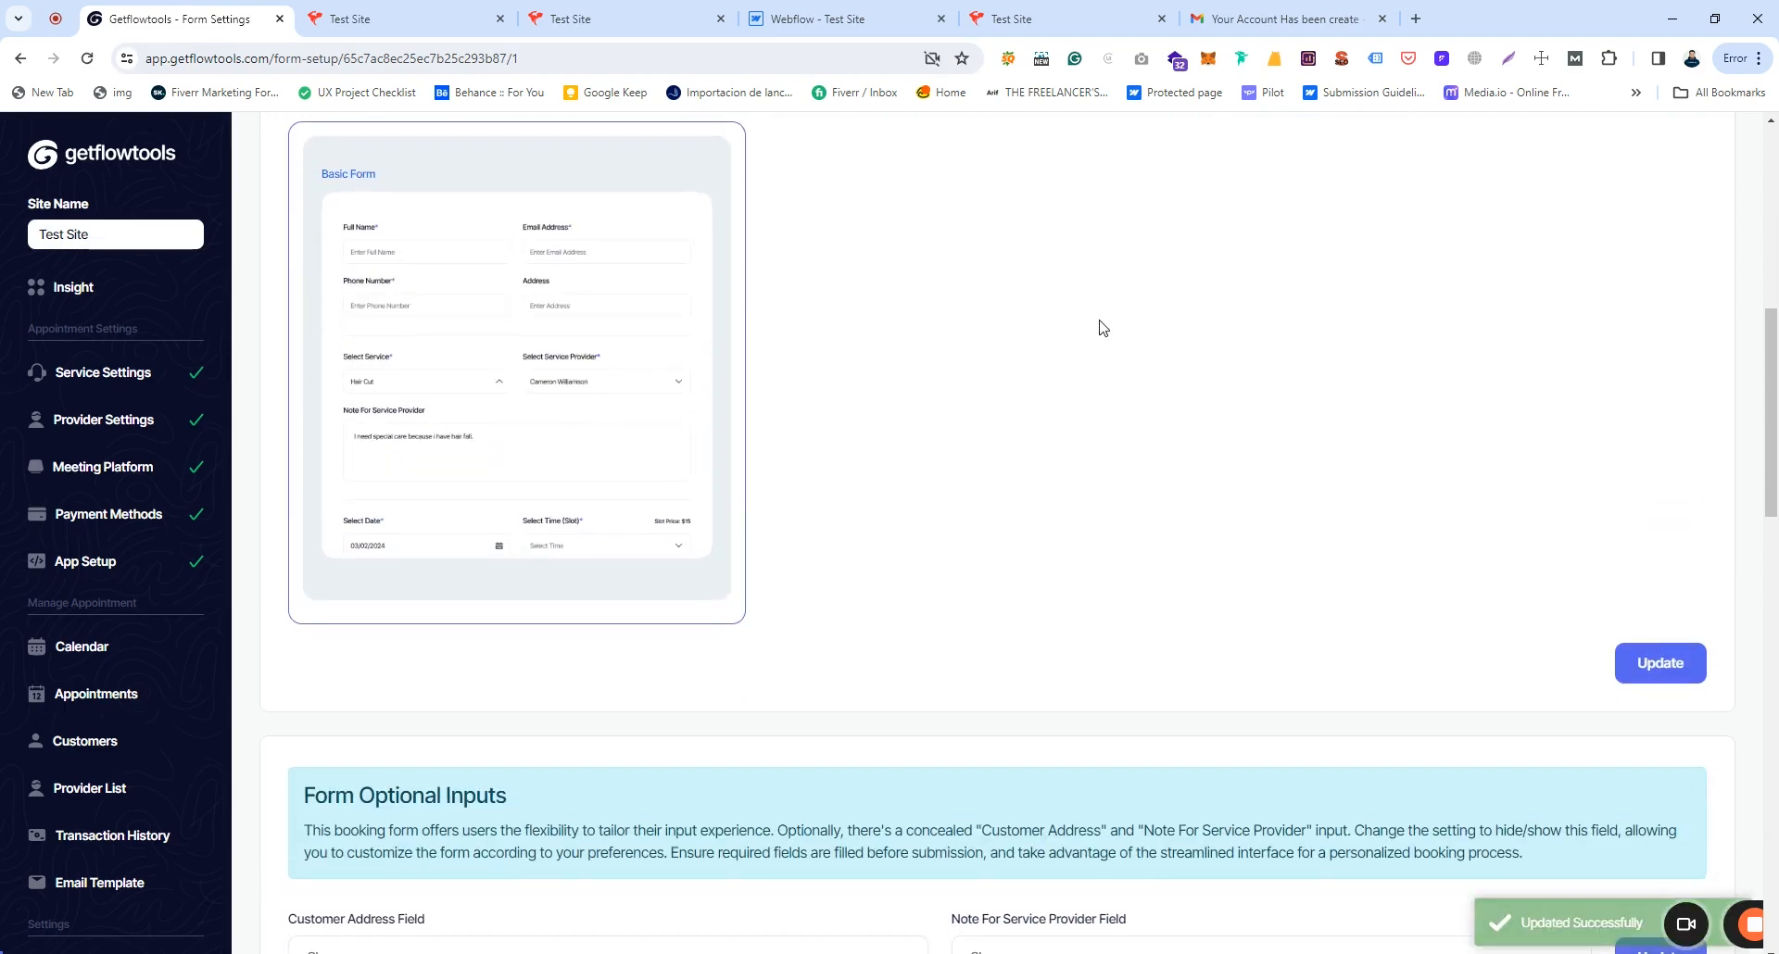
left_click(431, 8)
left_click(402, 61)
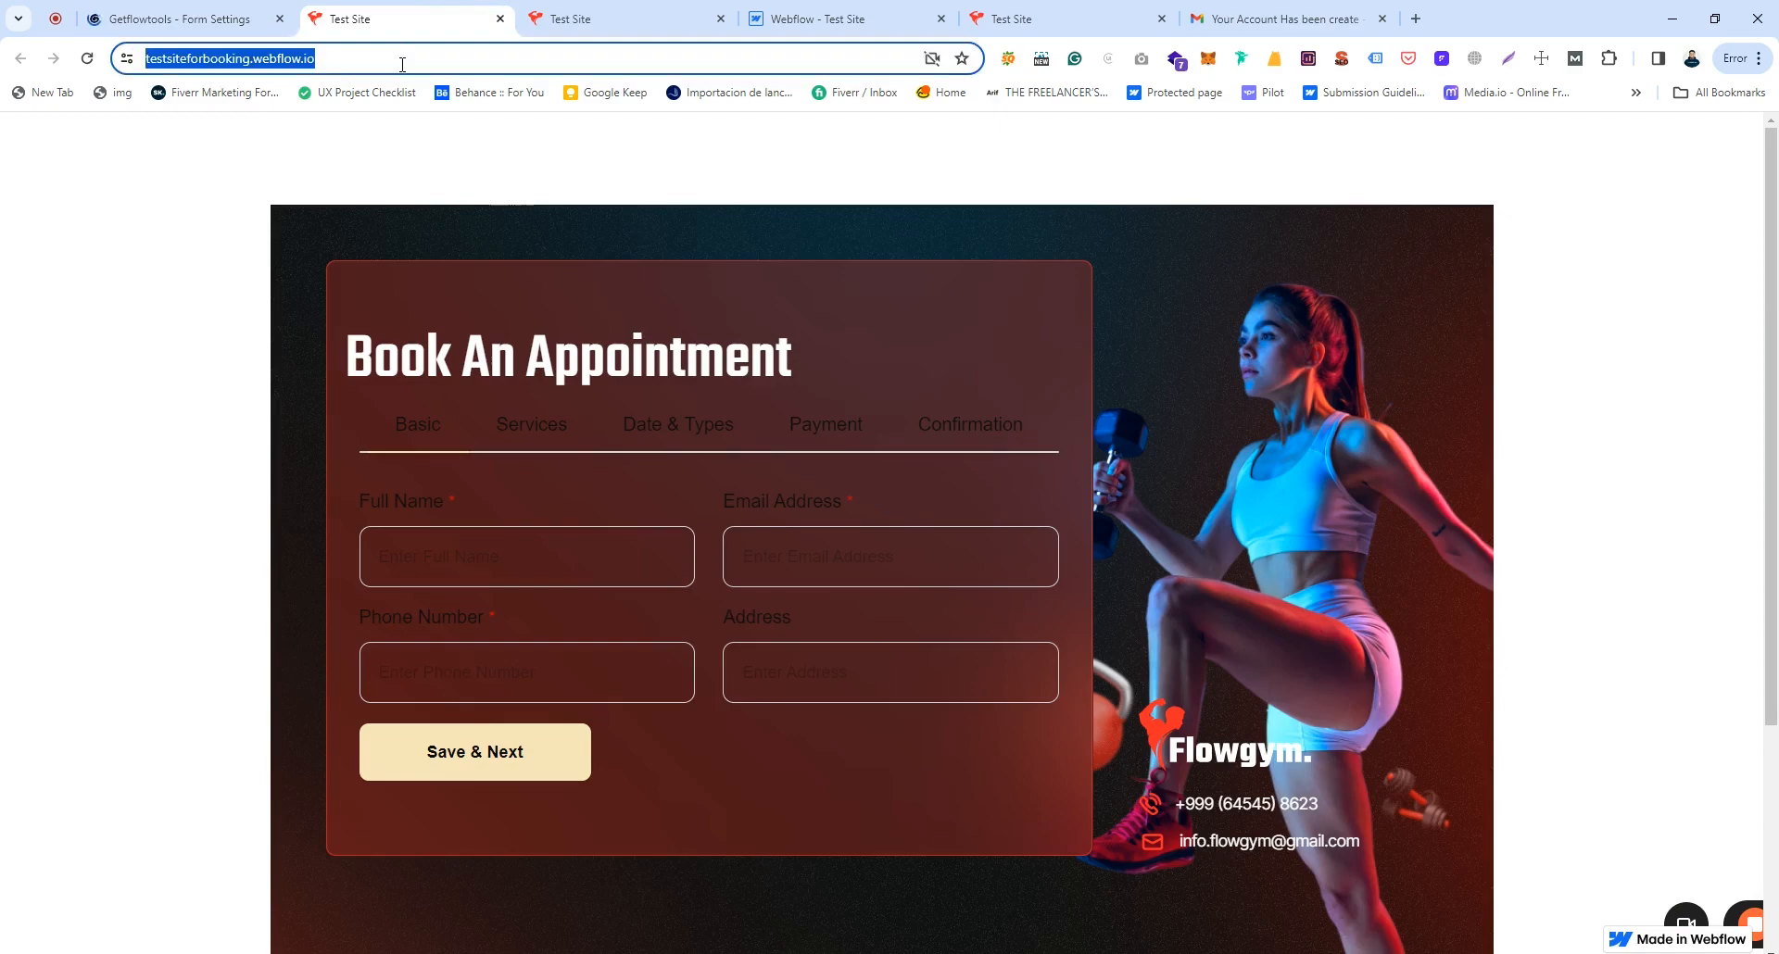
key("Return")
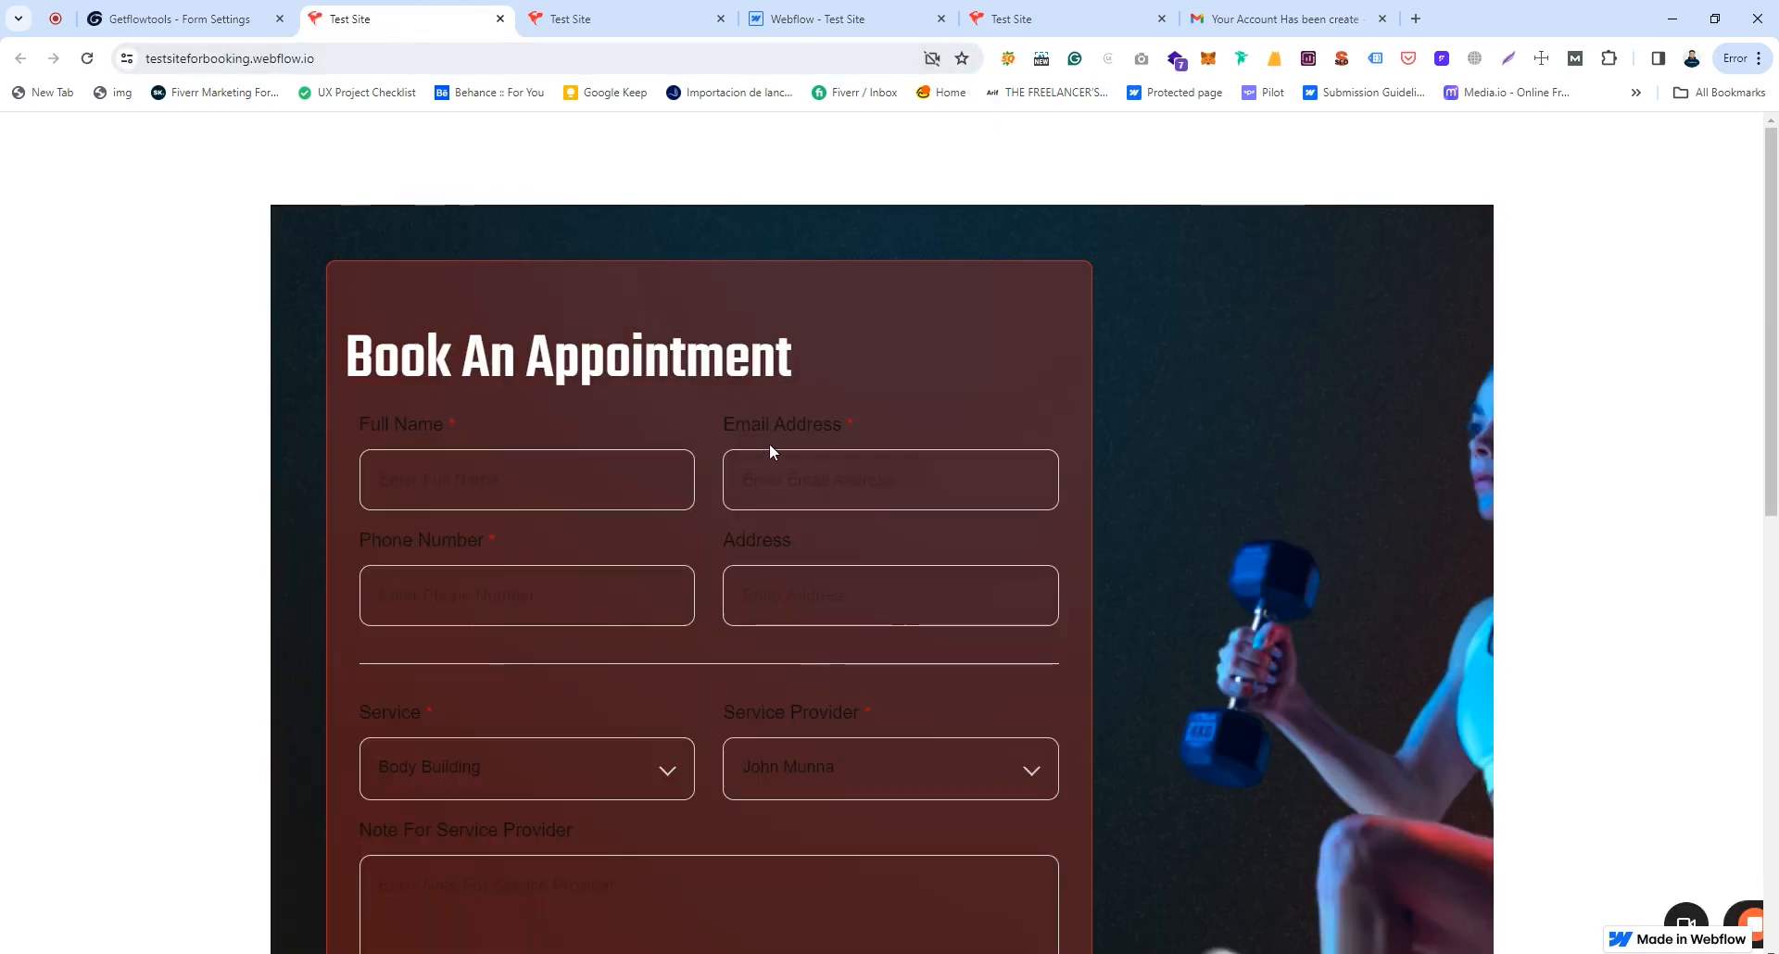
scroll(769, 445, "down", 5)
scroll(769, 443, "down", 5)
scroll(769, 443, "up", 10)
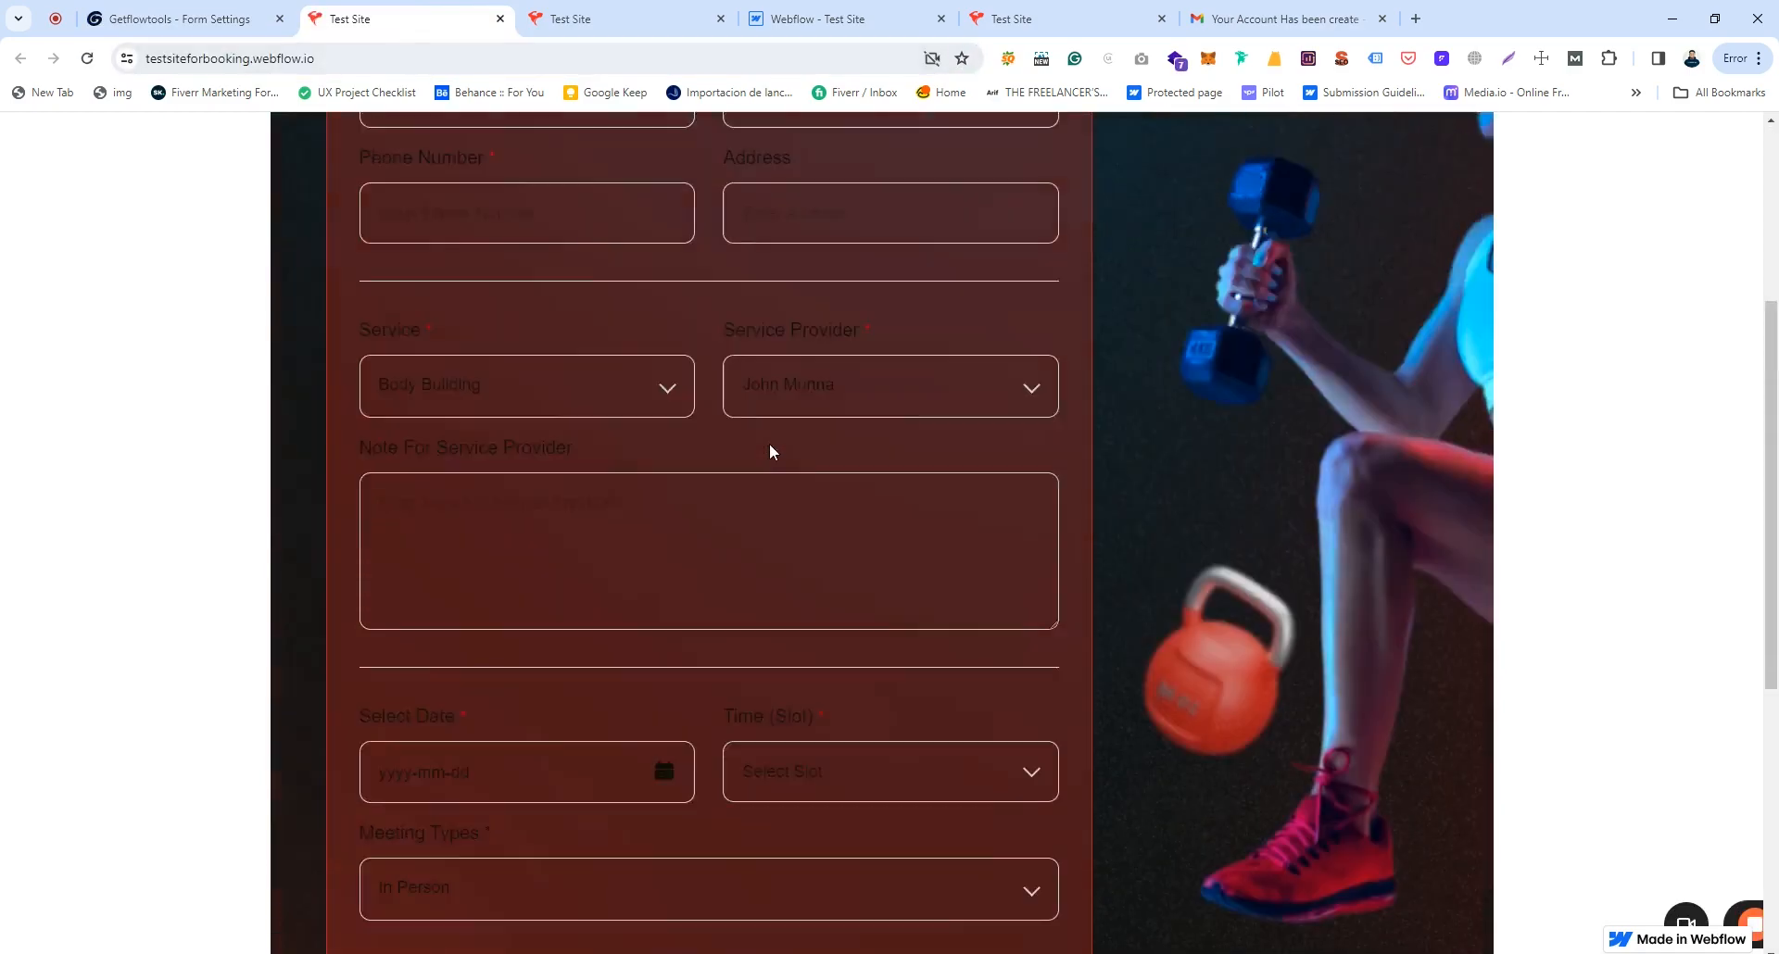
Step: Restore the Step Form type, save it, and reload the Test Site
key("ctrl+shift+Tab")
scroll(914, 508, "up", 10)
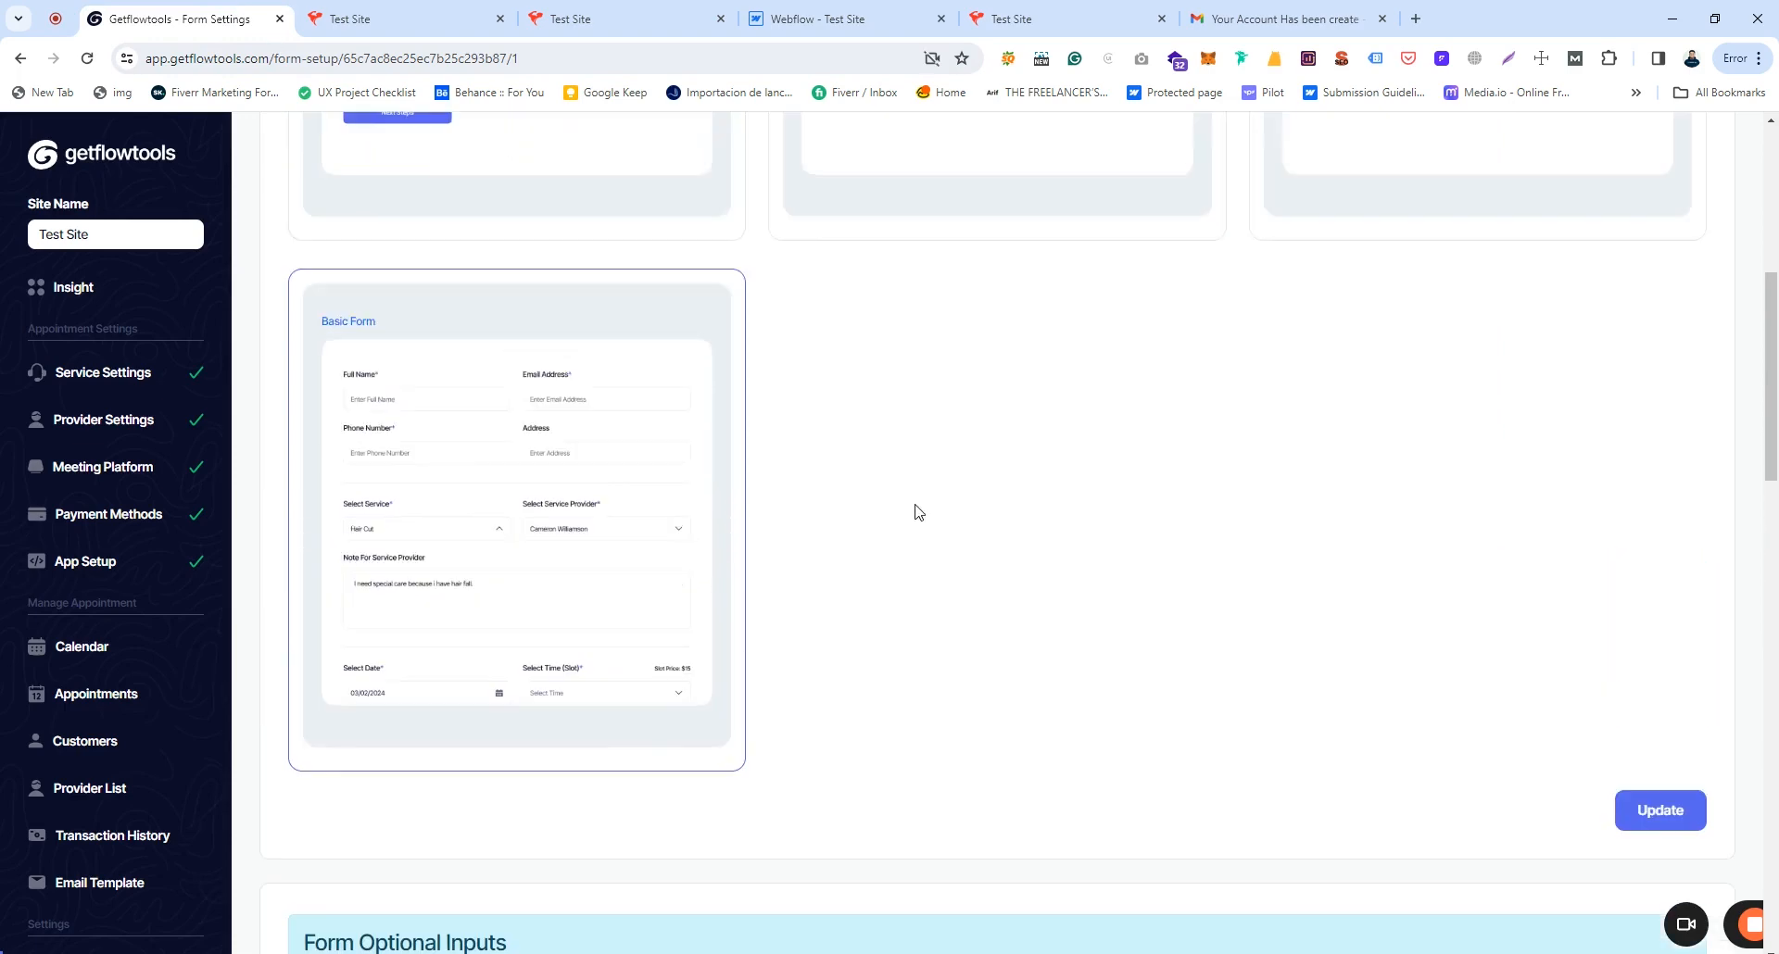
left_click(482, 536)
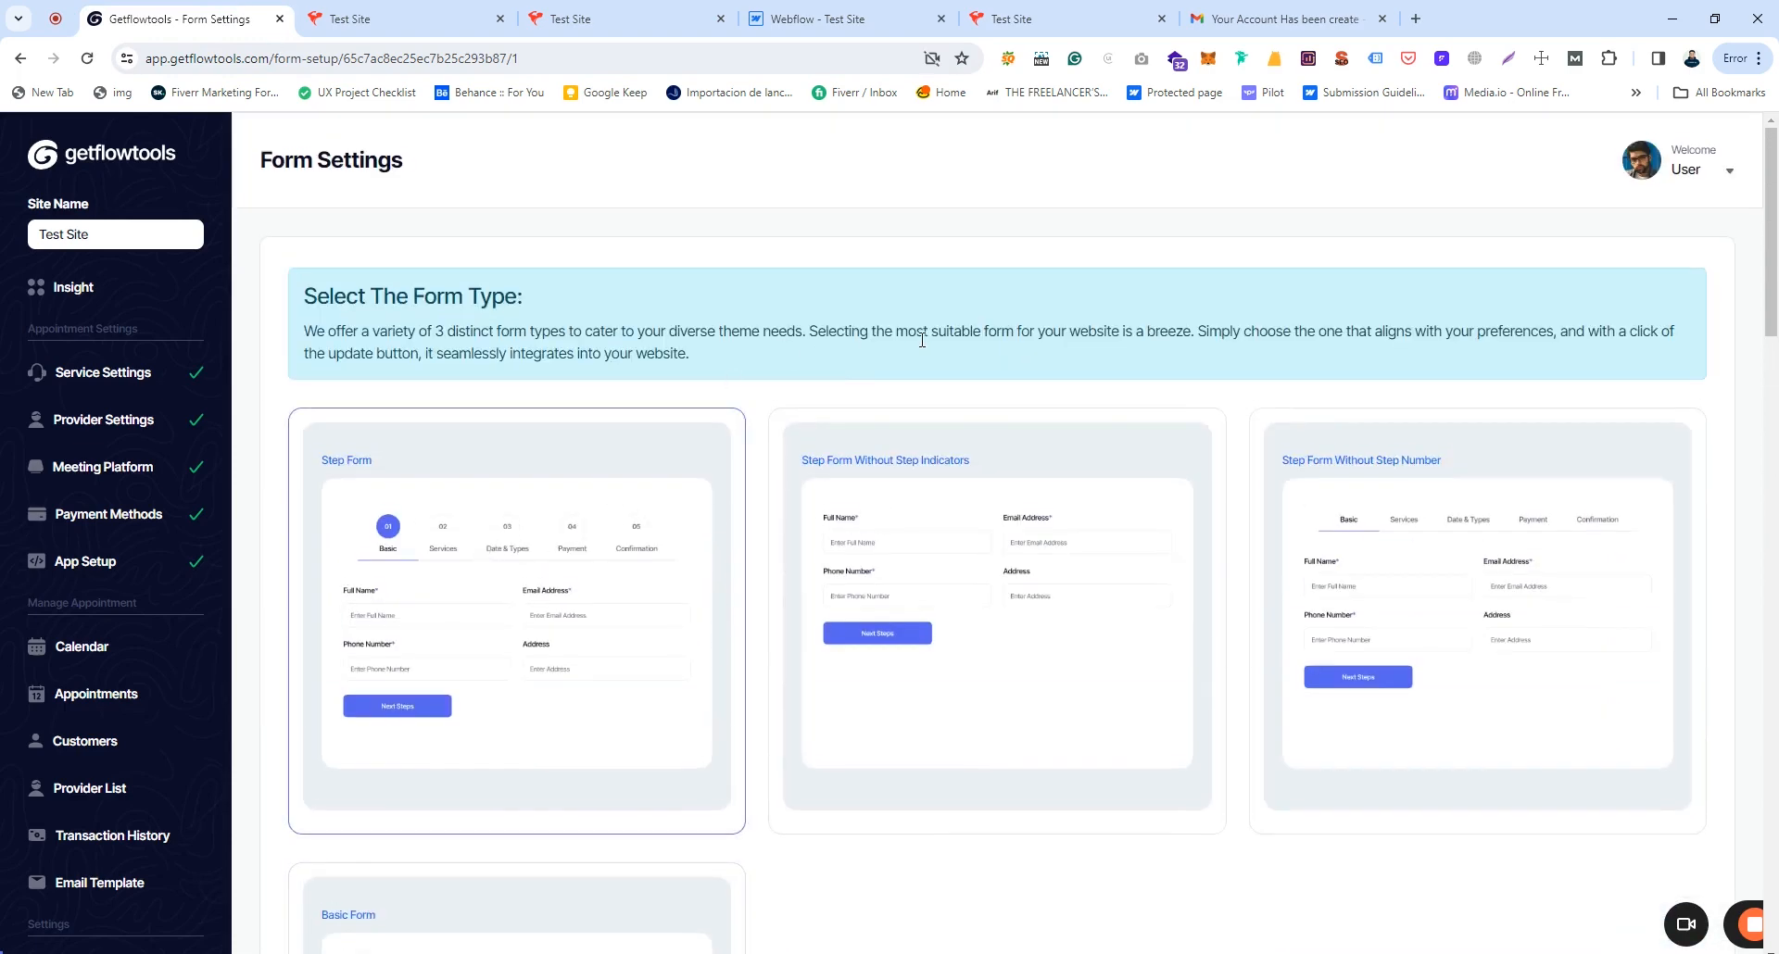
scroll(927, 348, "down", 5)
left_click(1656, 845)
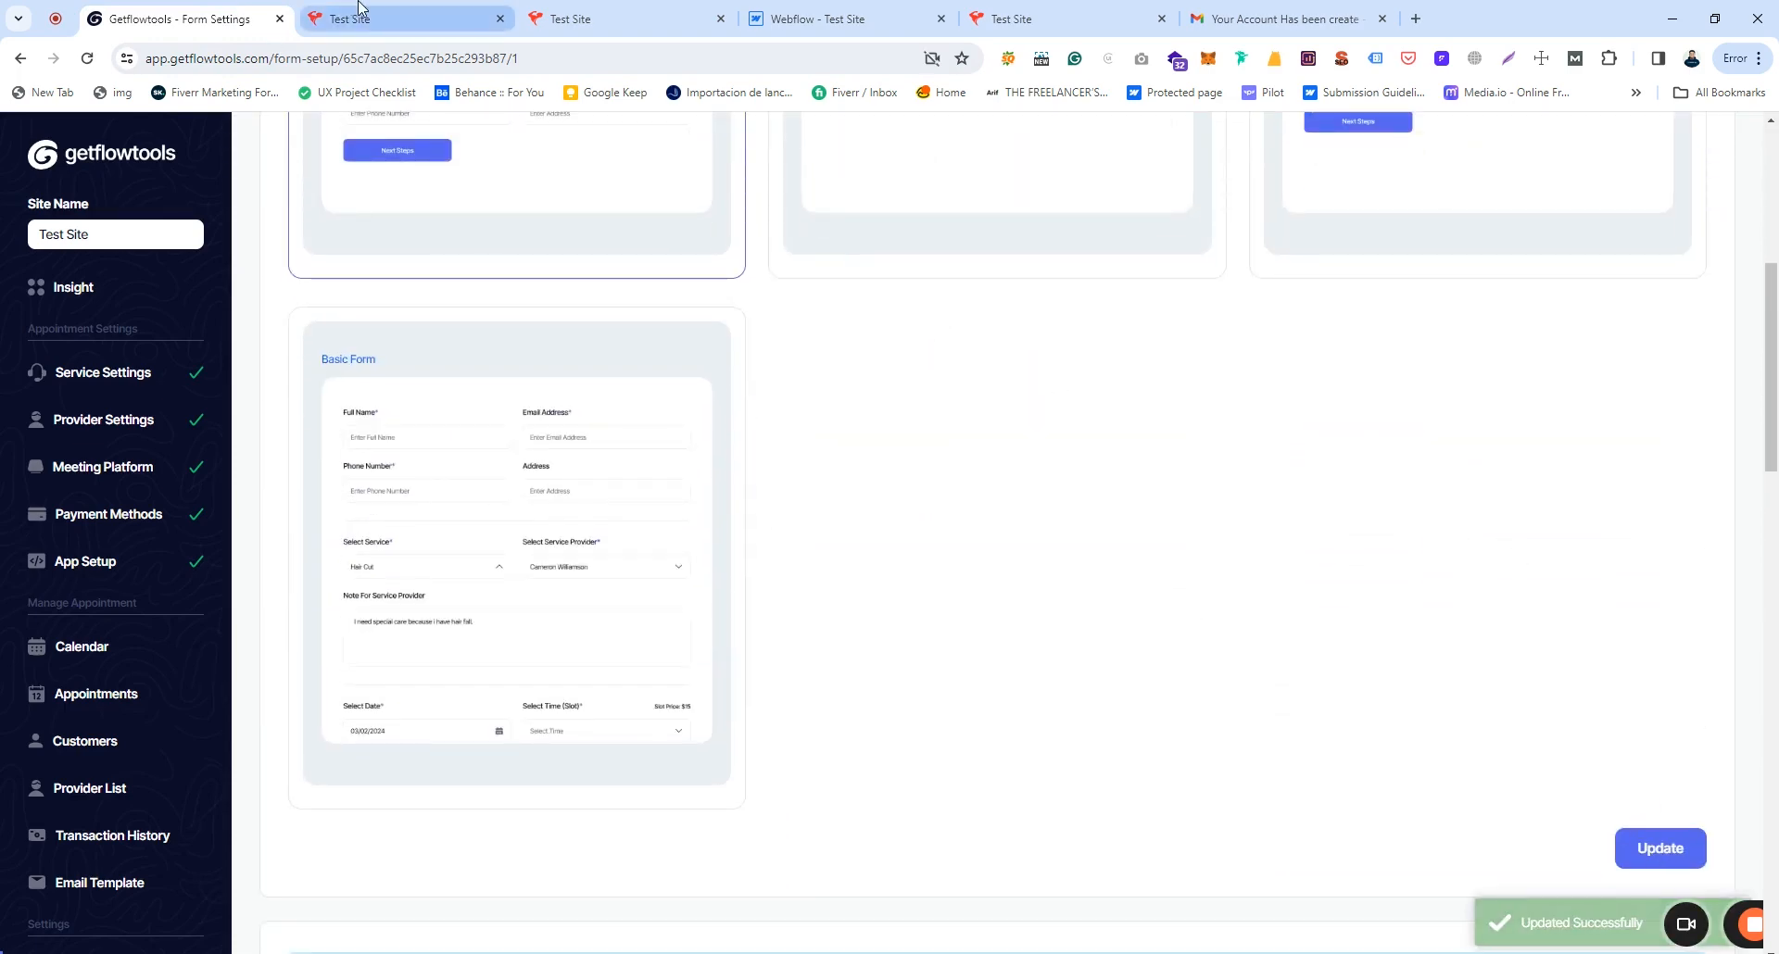
left_click(361, 19)
left_click(359, 57)
key("Return")
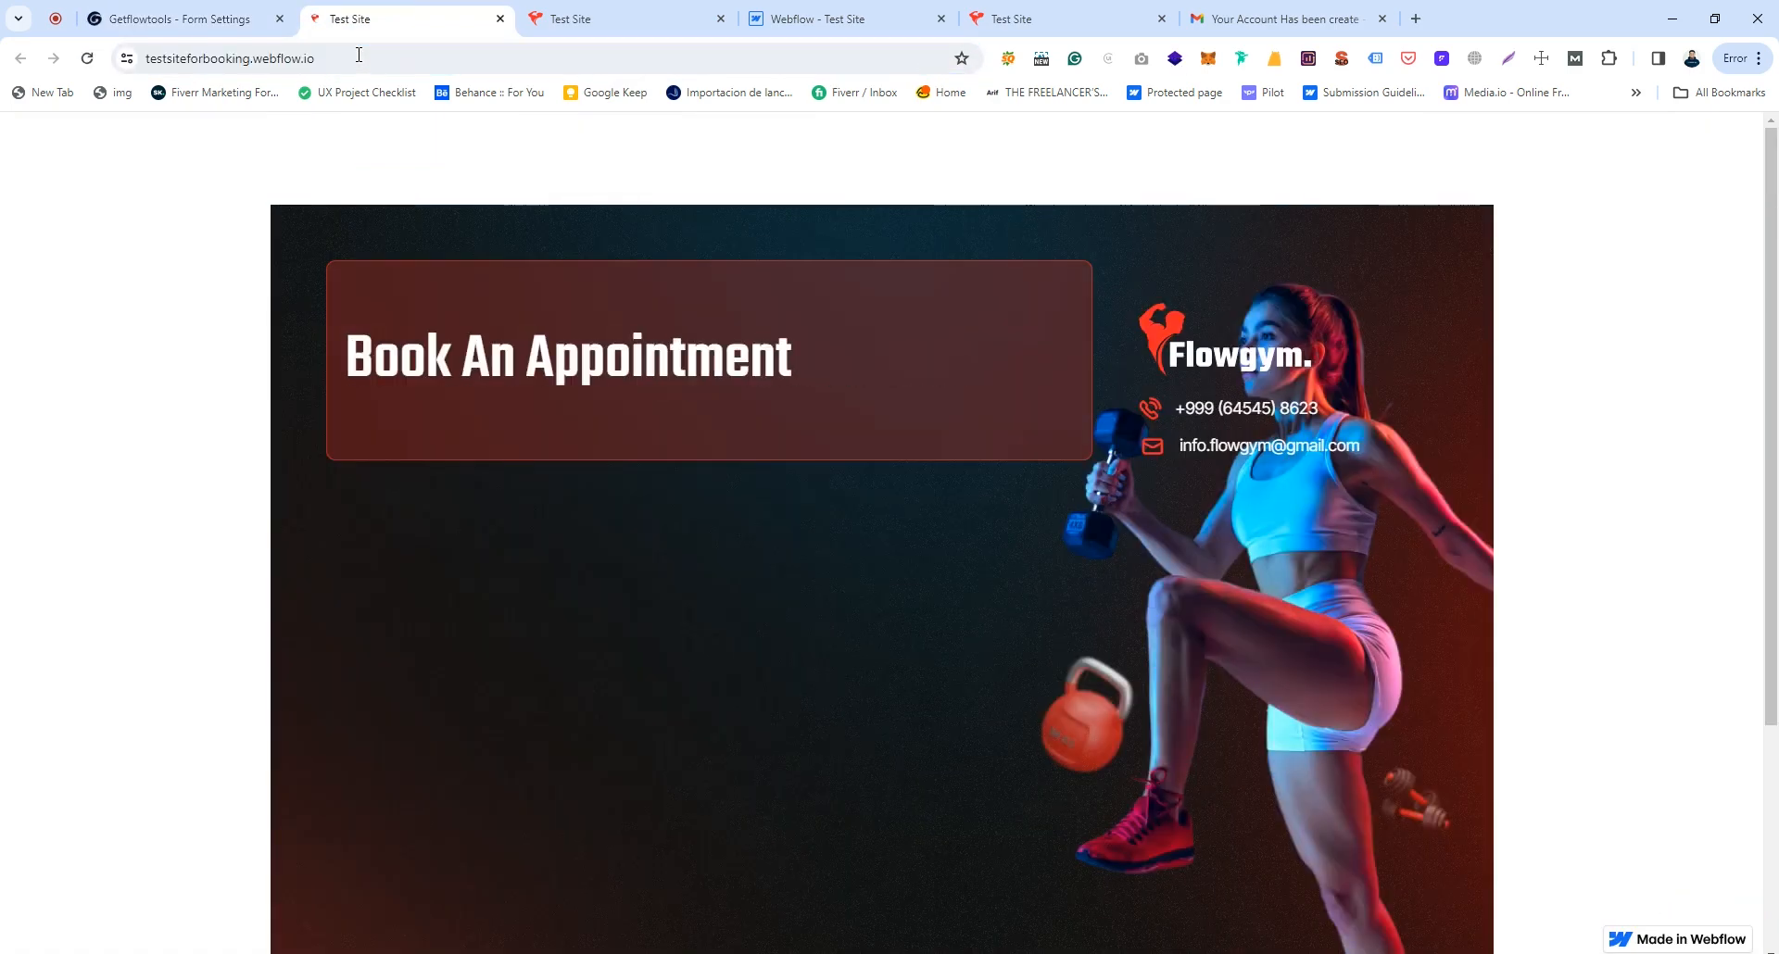
key("ctrl+shift+Tab")
scroll(959, 505, "down", 3)
scroll(959, 505, "down", 4)
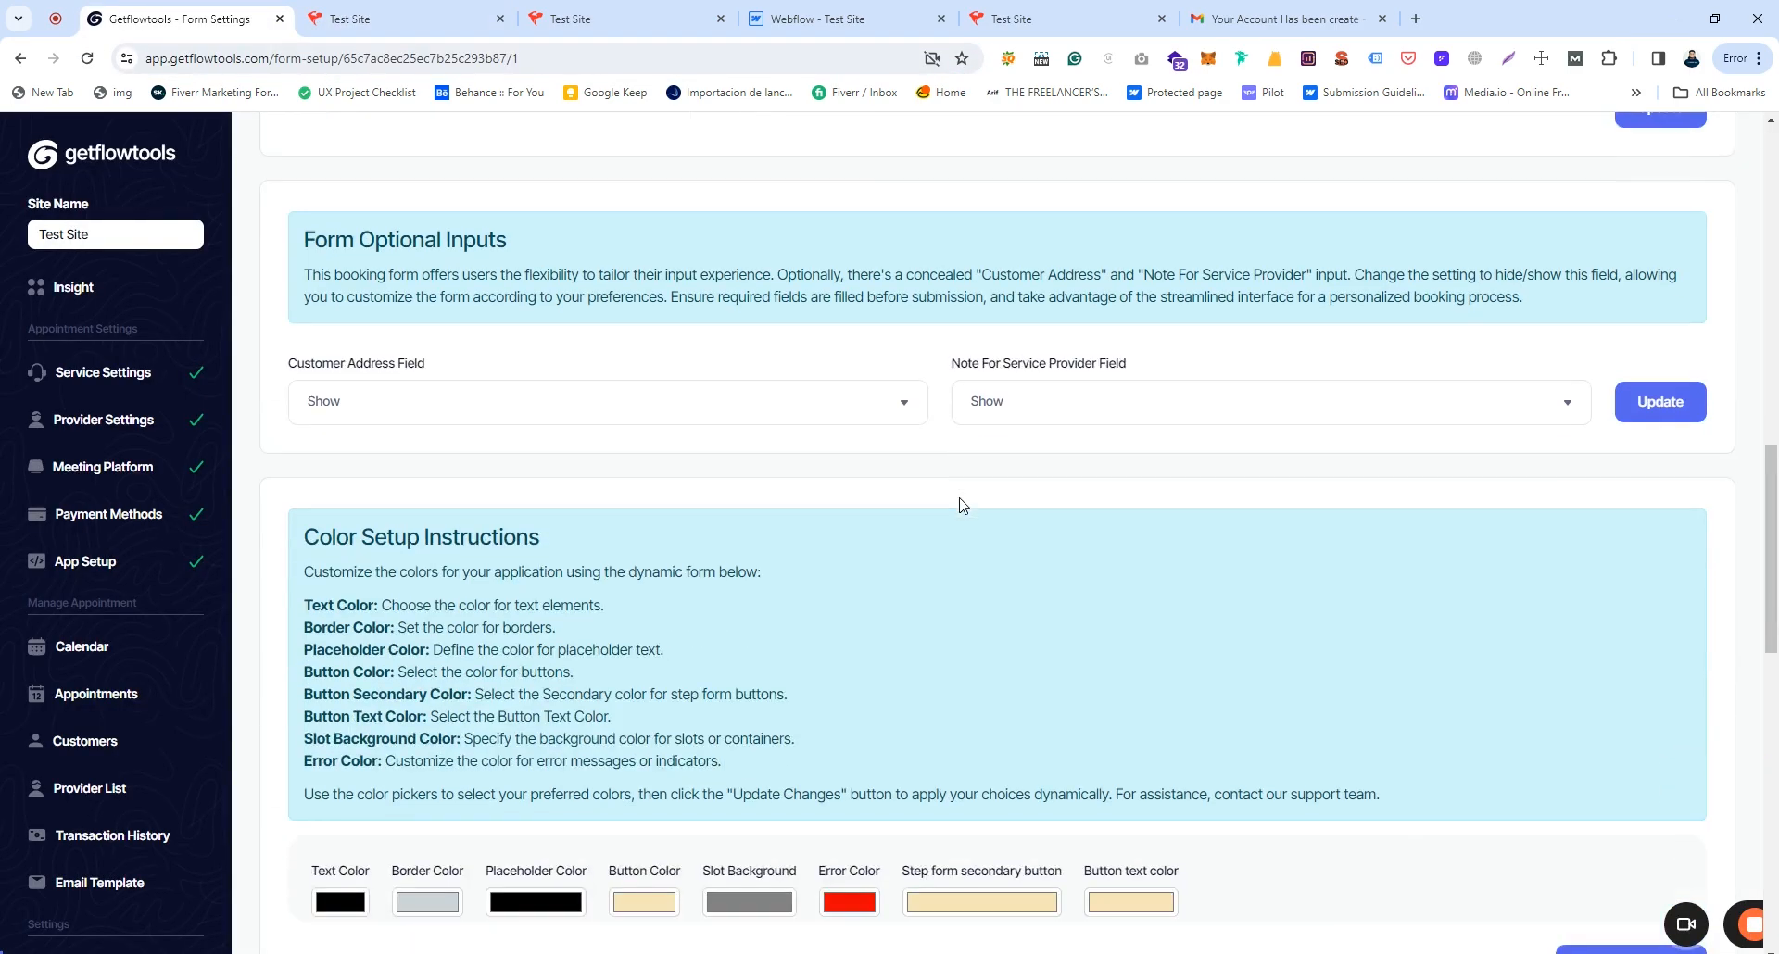
Step: Review the Color Setup instructions alongside the current Test Site form
scroll(969, 555, "down", 3)
left_click_drag(404, 260, 560, 268)
left_click(560, 268)
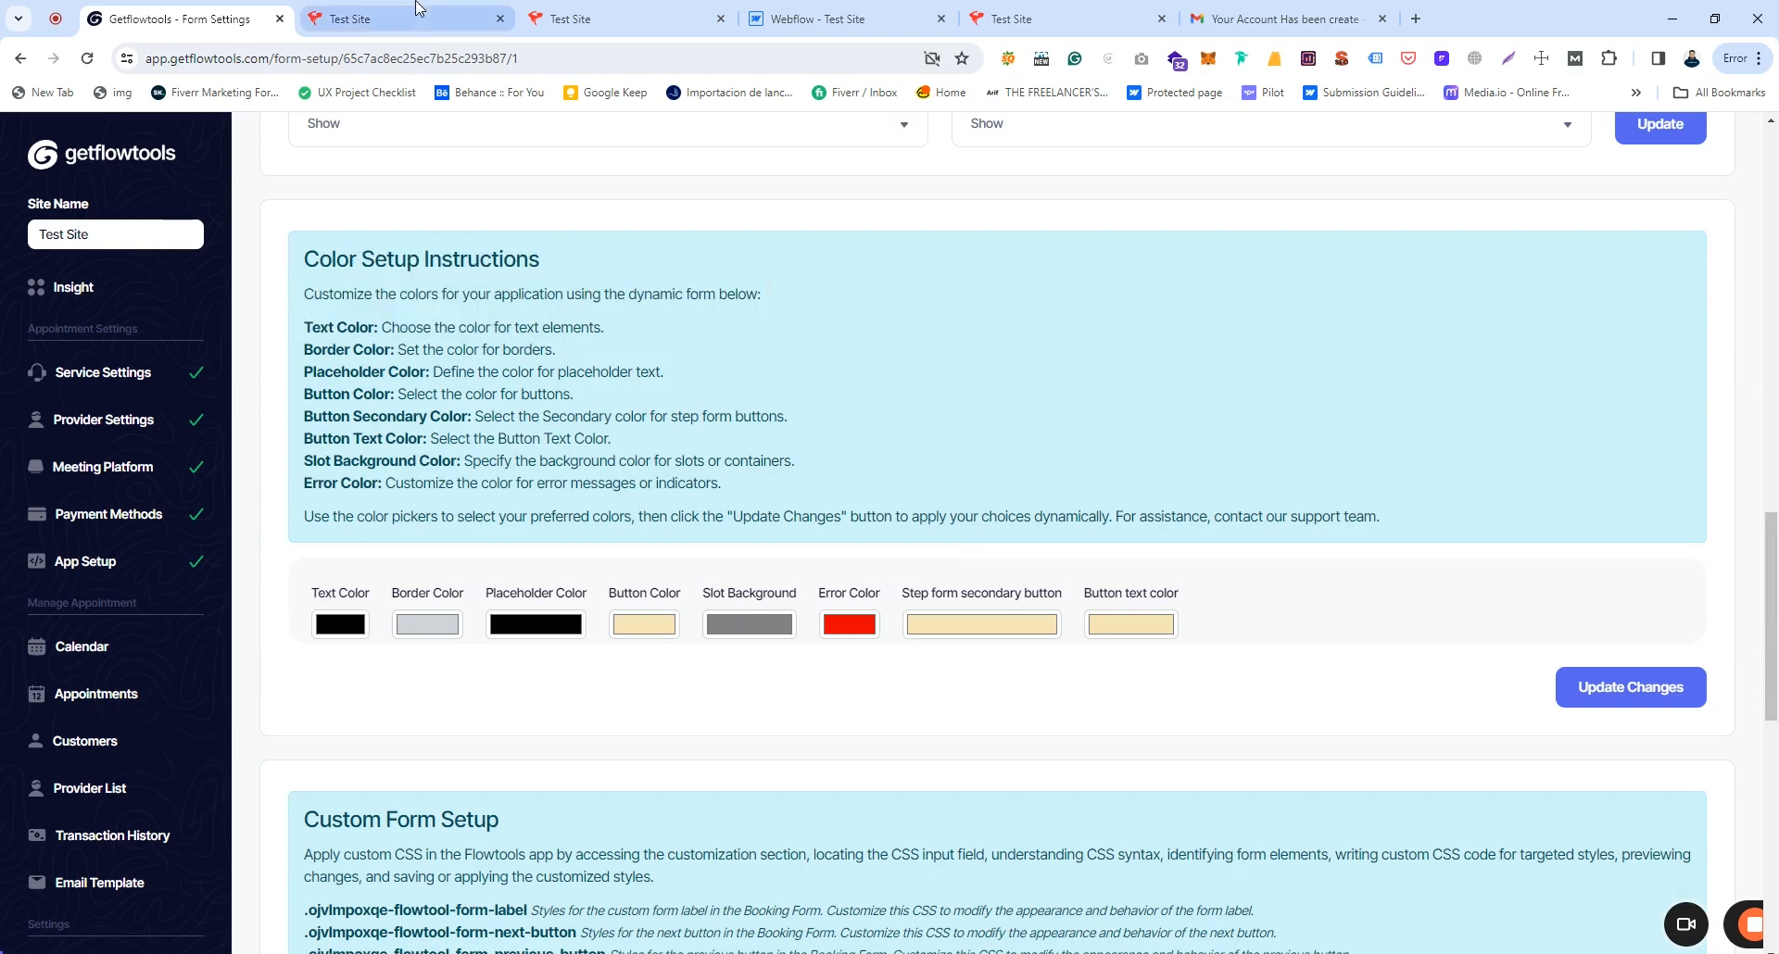
left_click(371, 22)
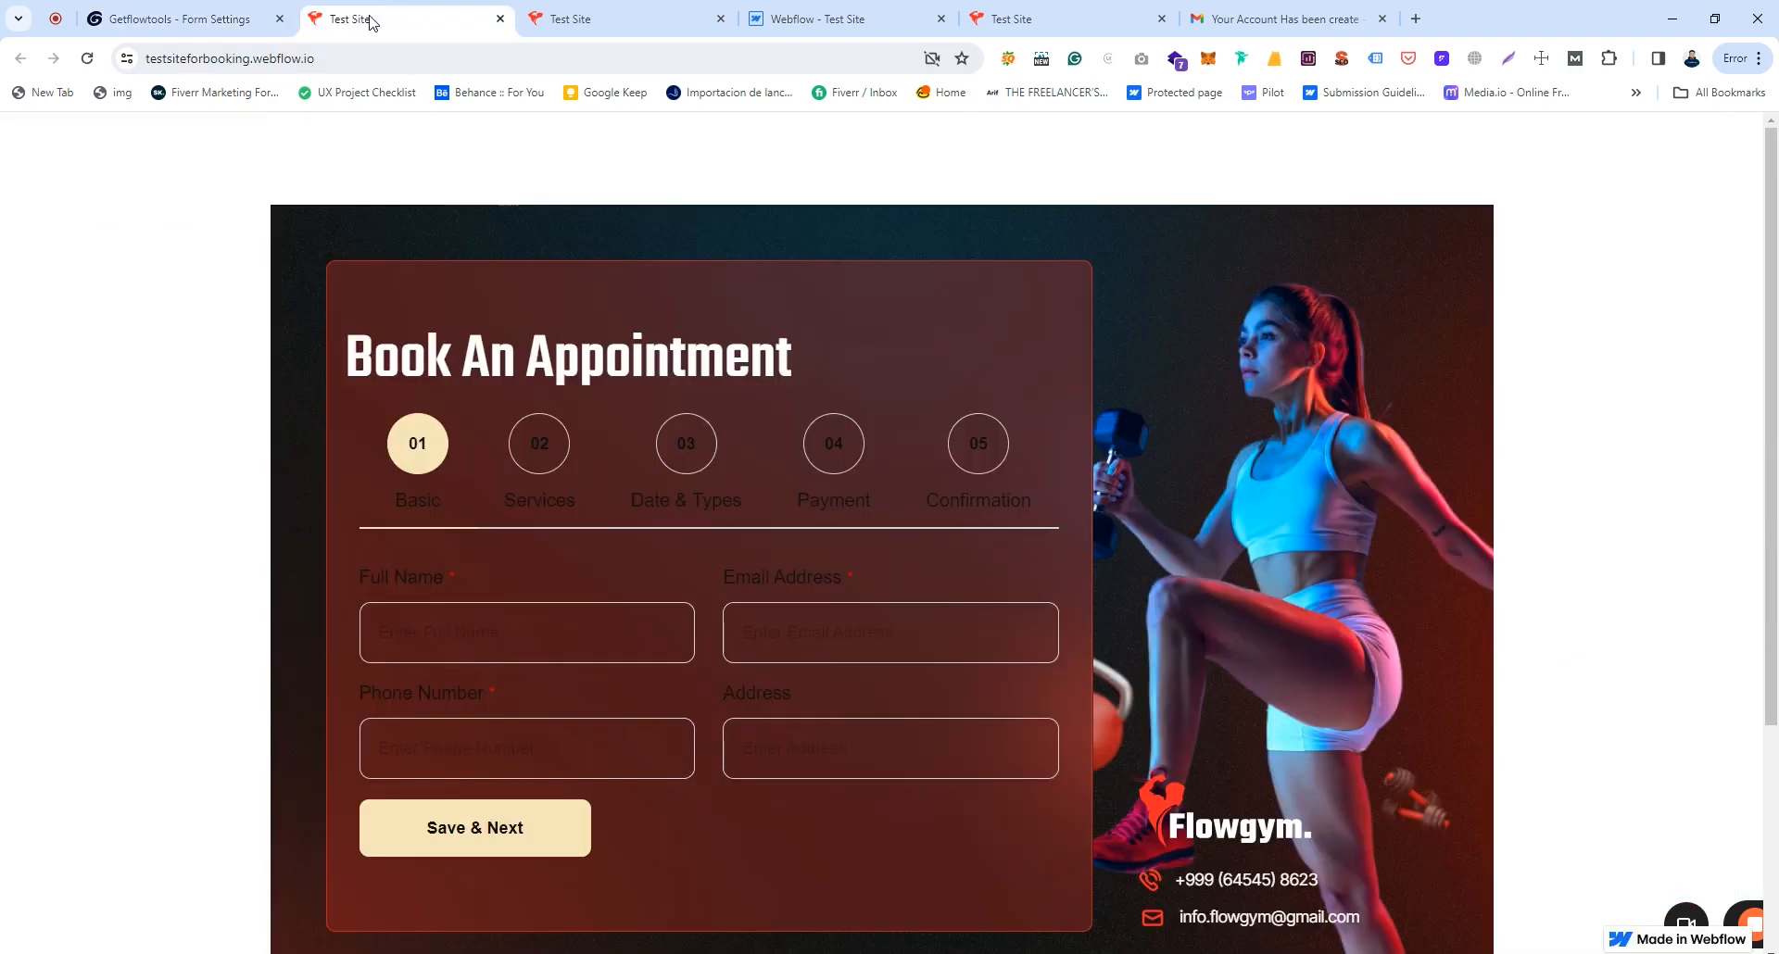
left_click(432, 502)
left_click(177, 19)
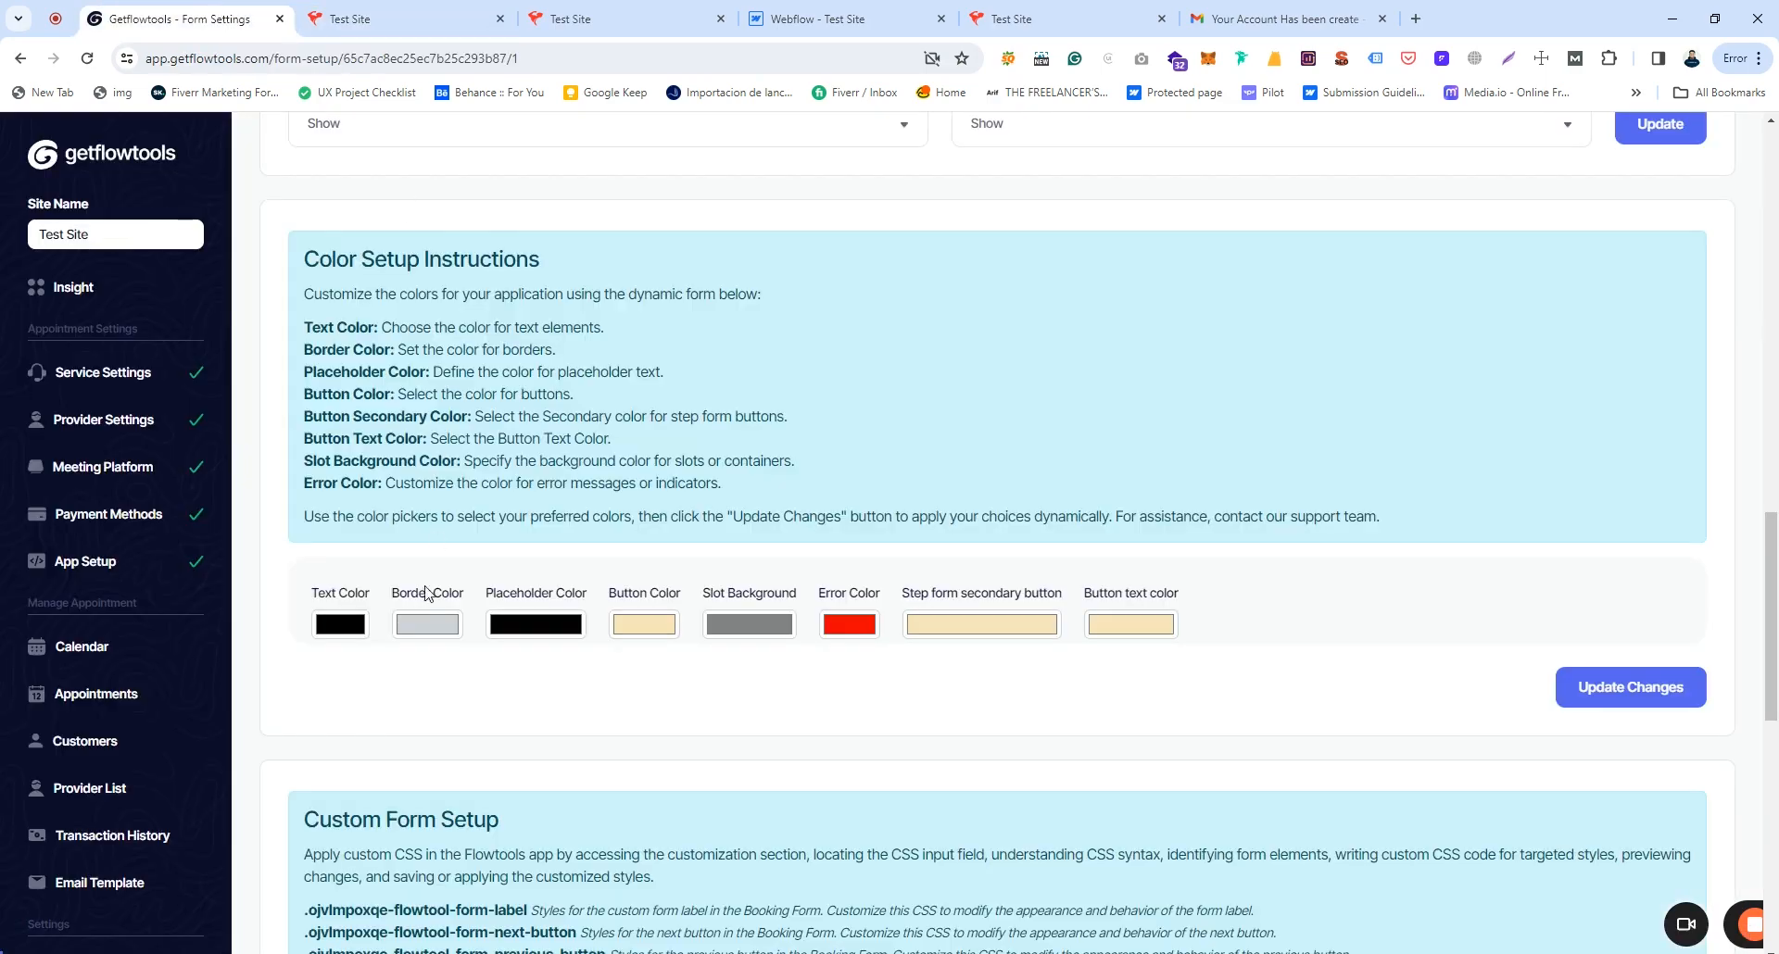
Step: Set Text Color to white, save, and check the step labels on the reloaded Test Site
left_click(351, 622)
left_click(323, 640)
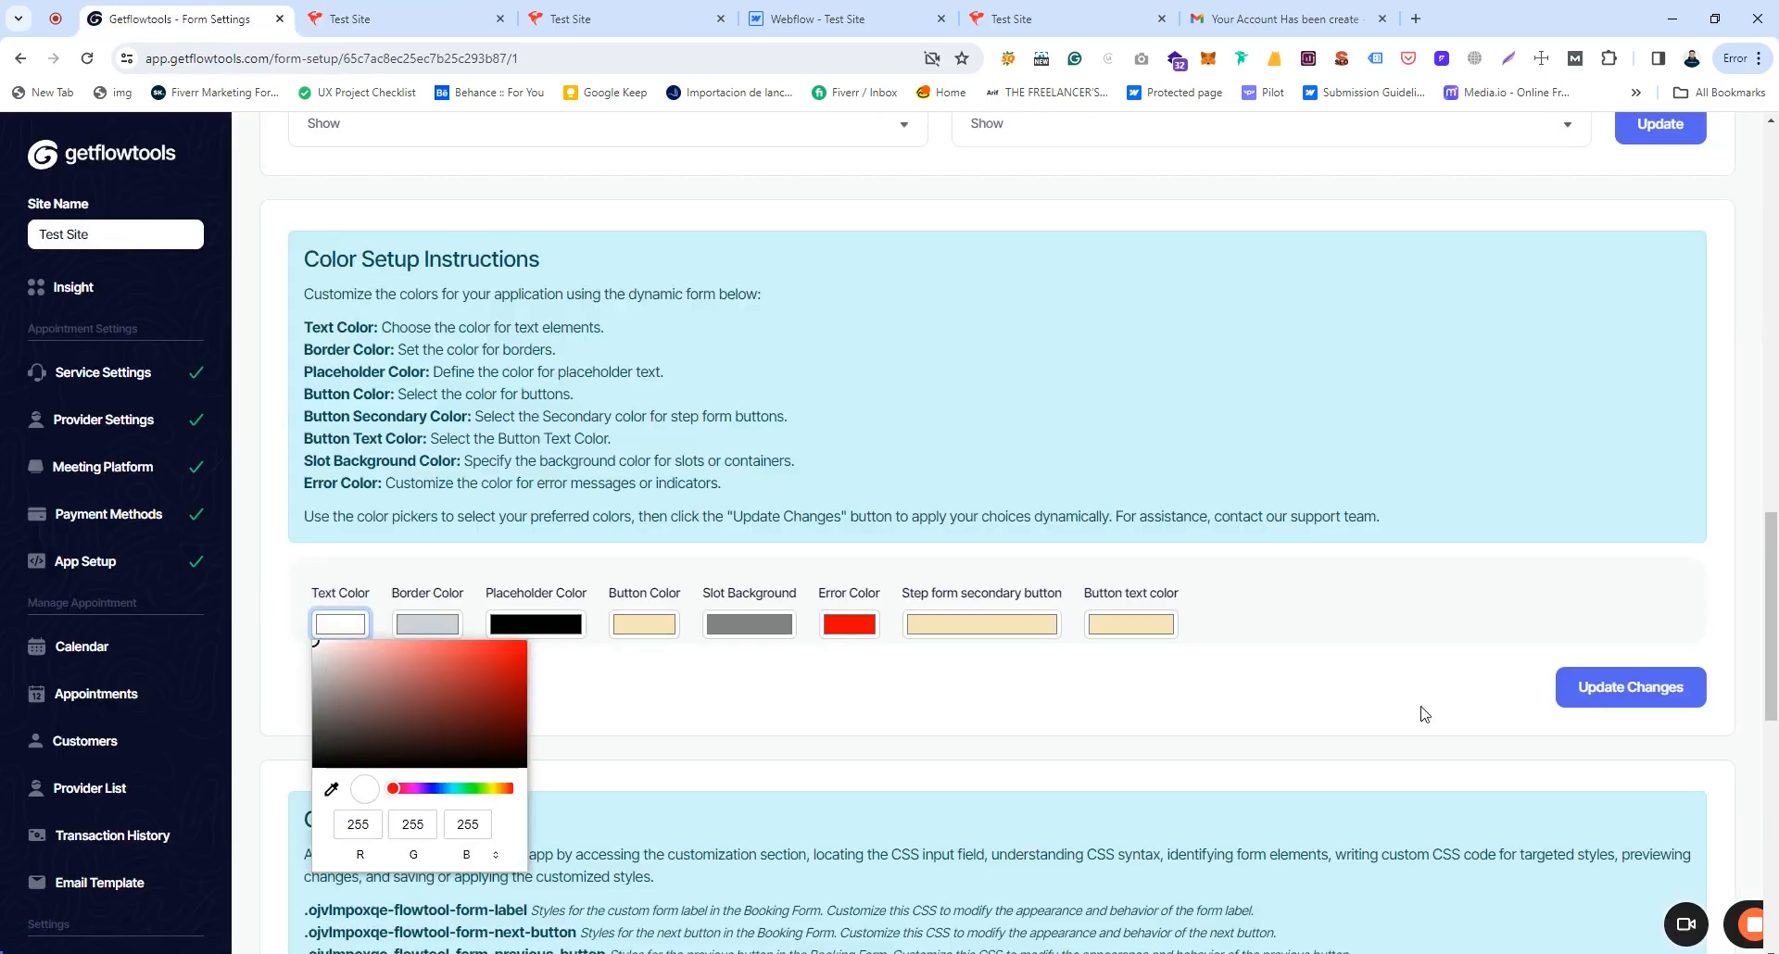
left_click(1629, 691)
left_click(371, 20)
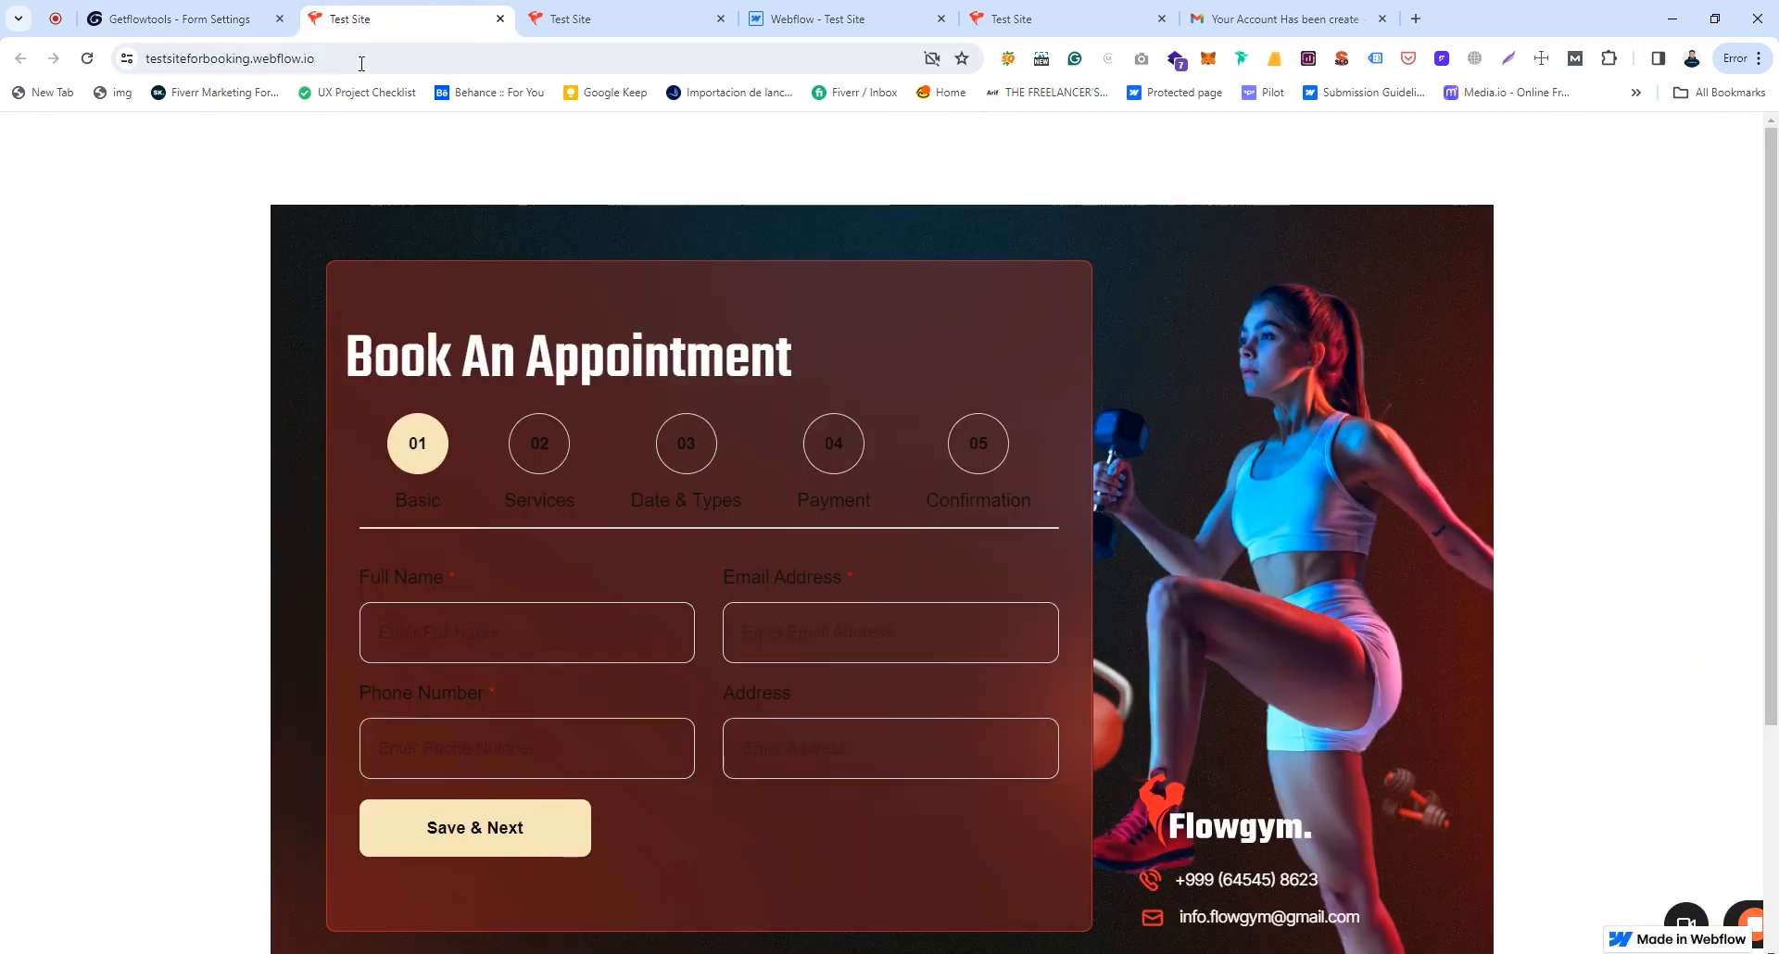
left_click(348, 59)
key("Return")
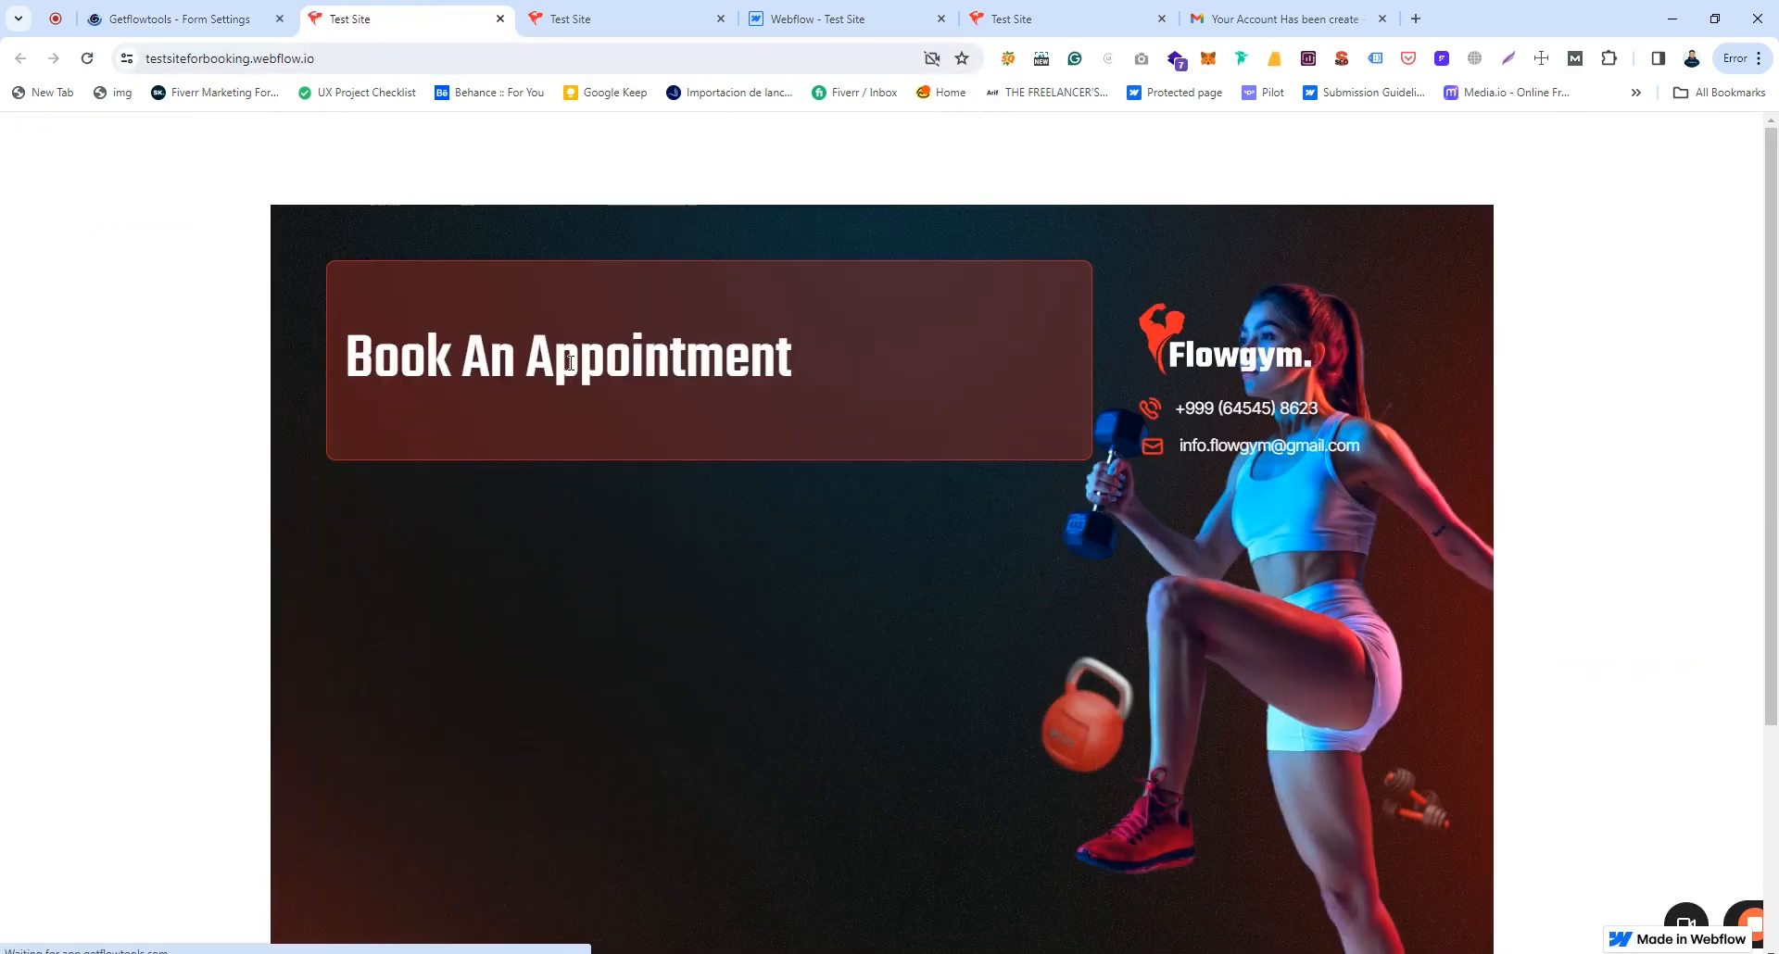
left_click_drag(389, 501, 494, 507)
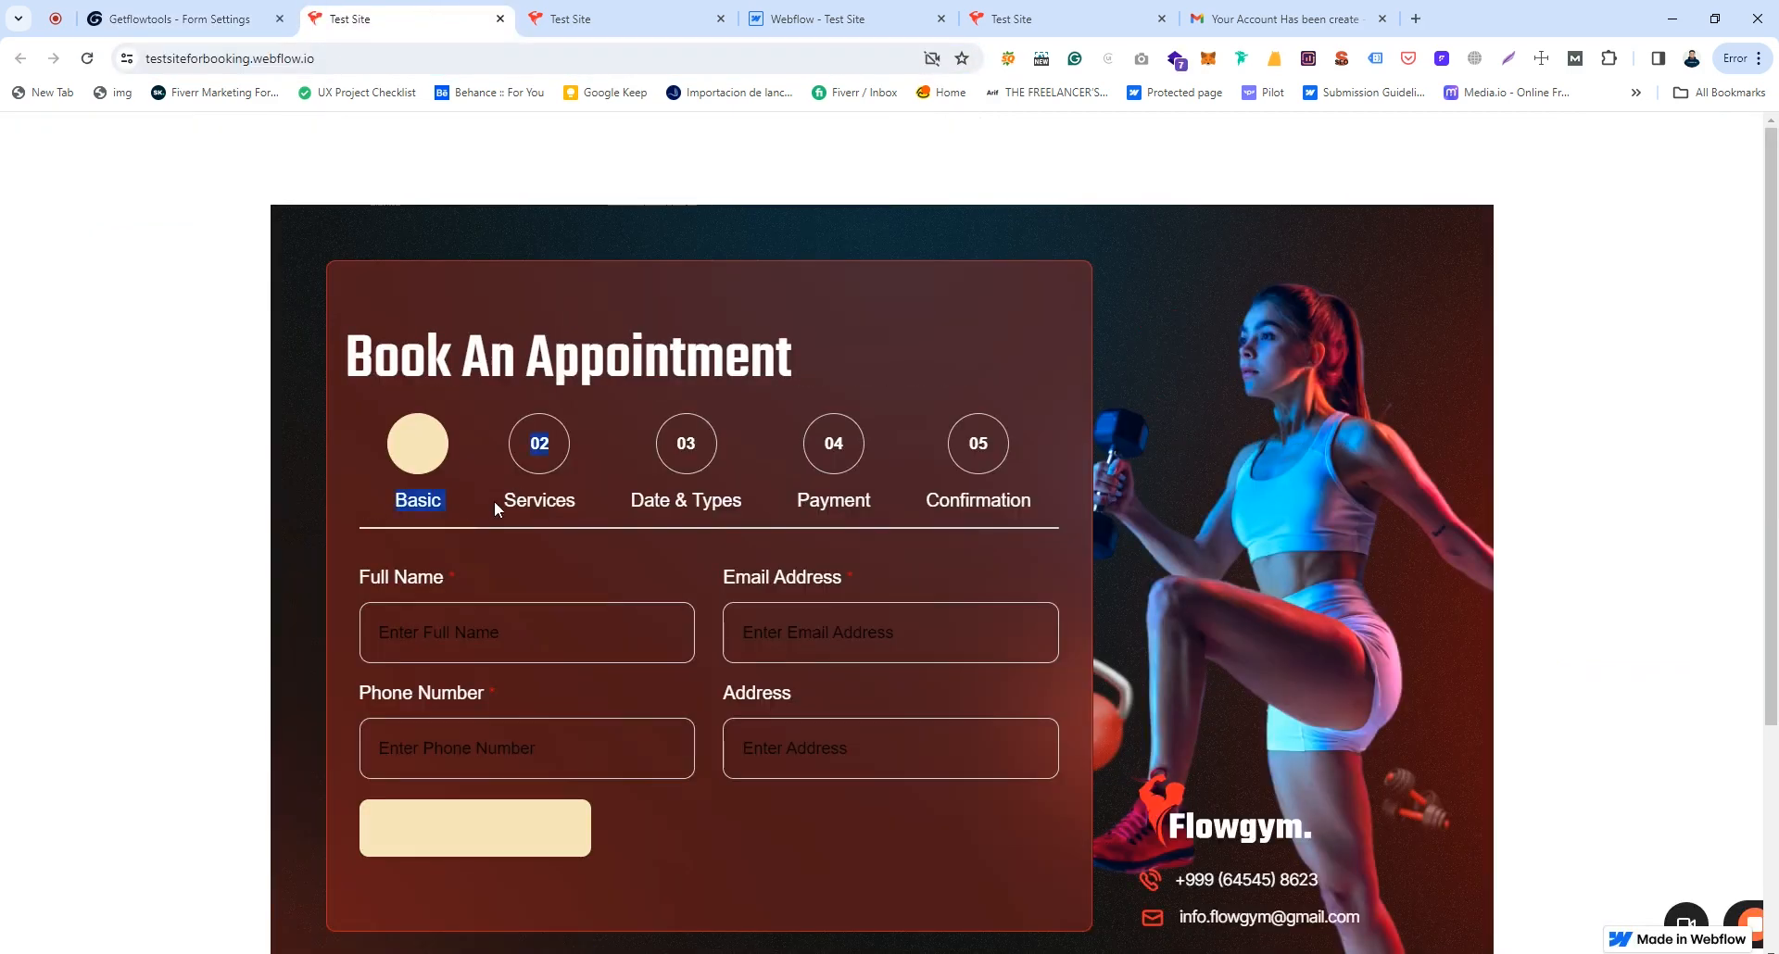
left_click(593, 502)
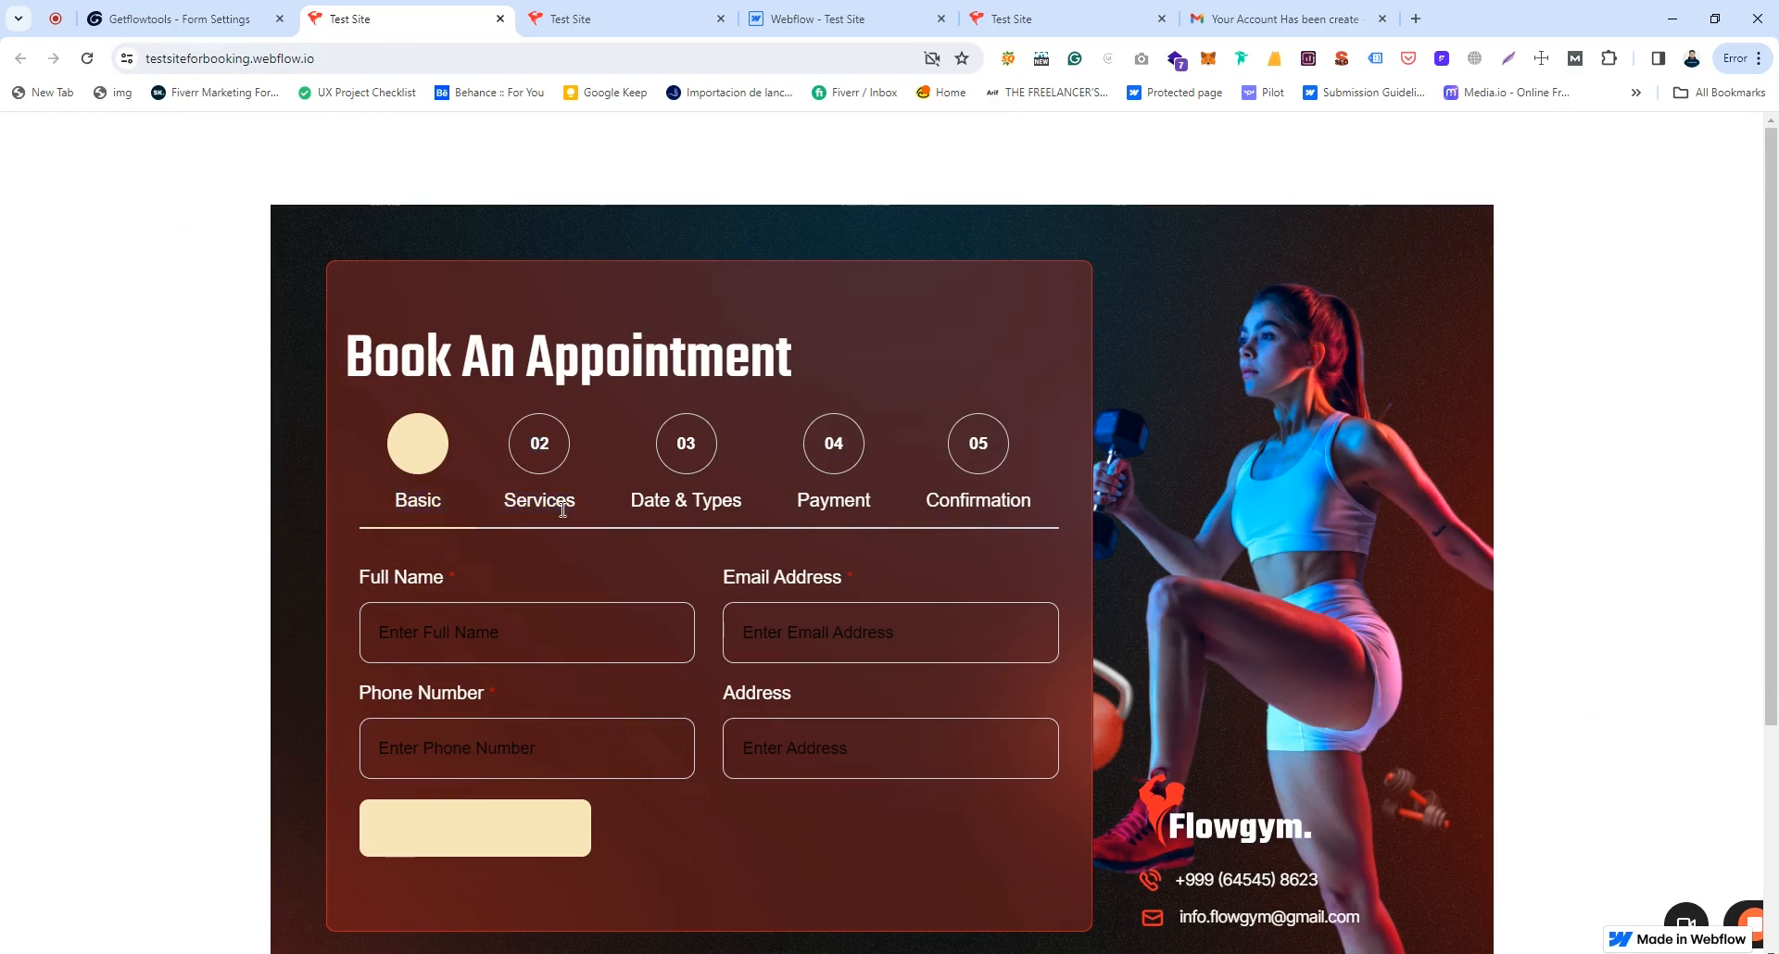
left_click_drag(537, 502, 568, 502)
Step: Set Button Color to dark red, save, and reload the Test Site
left_click(176, 18)
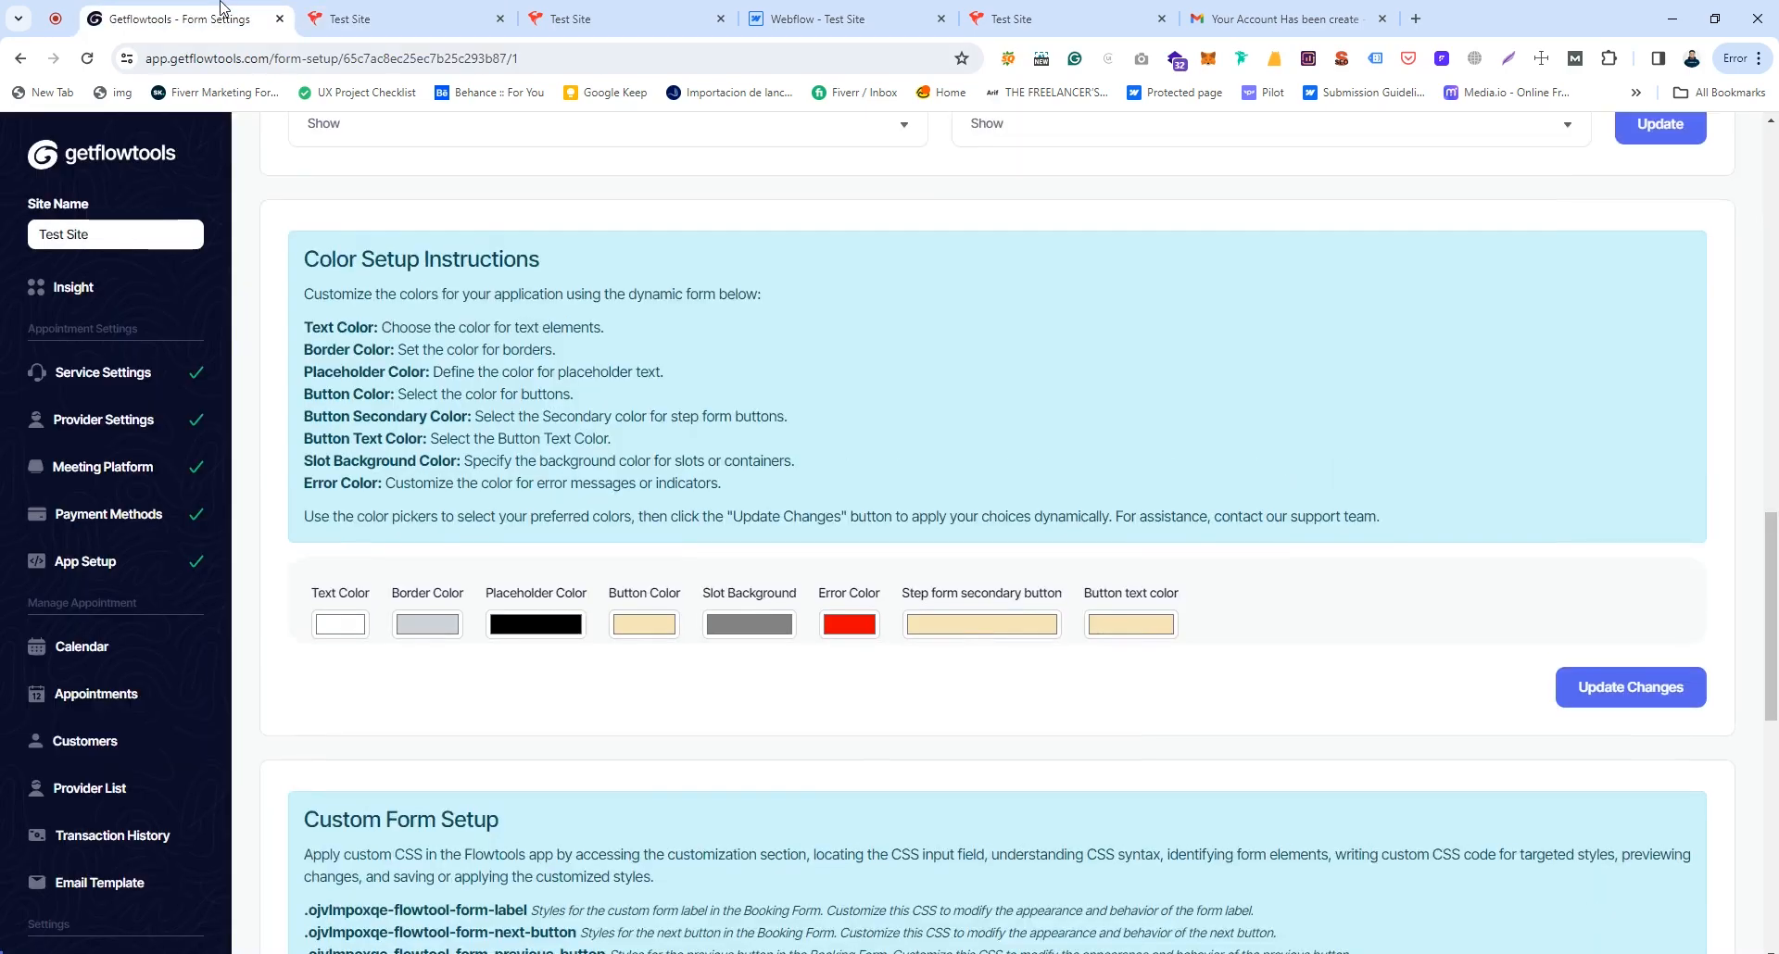
left_click(640, 629)
left_click_drag(733, 795, 807, 795)
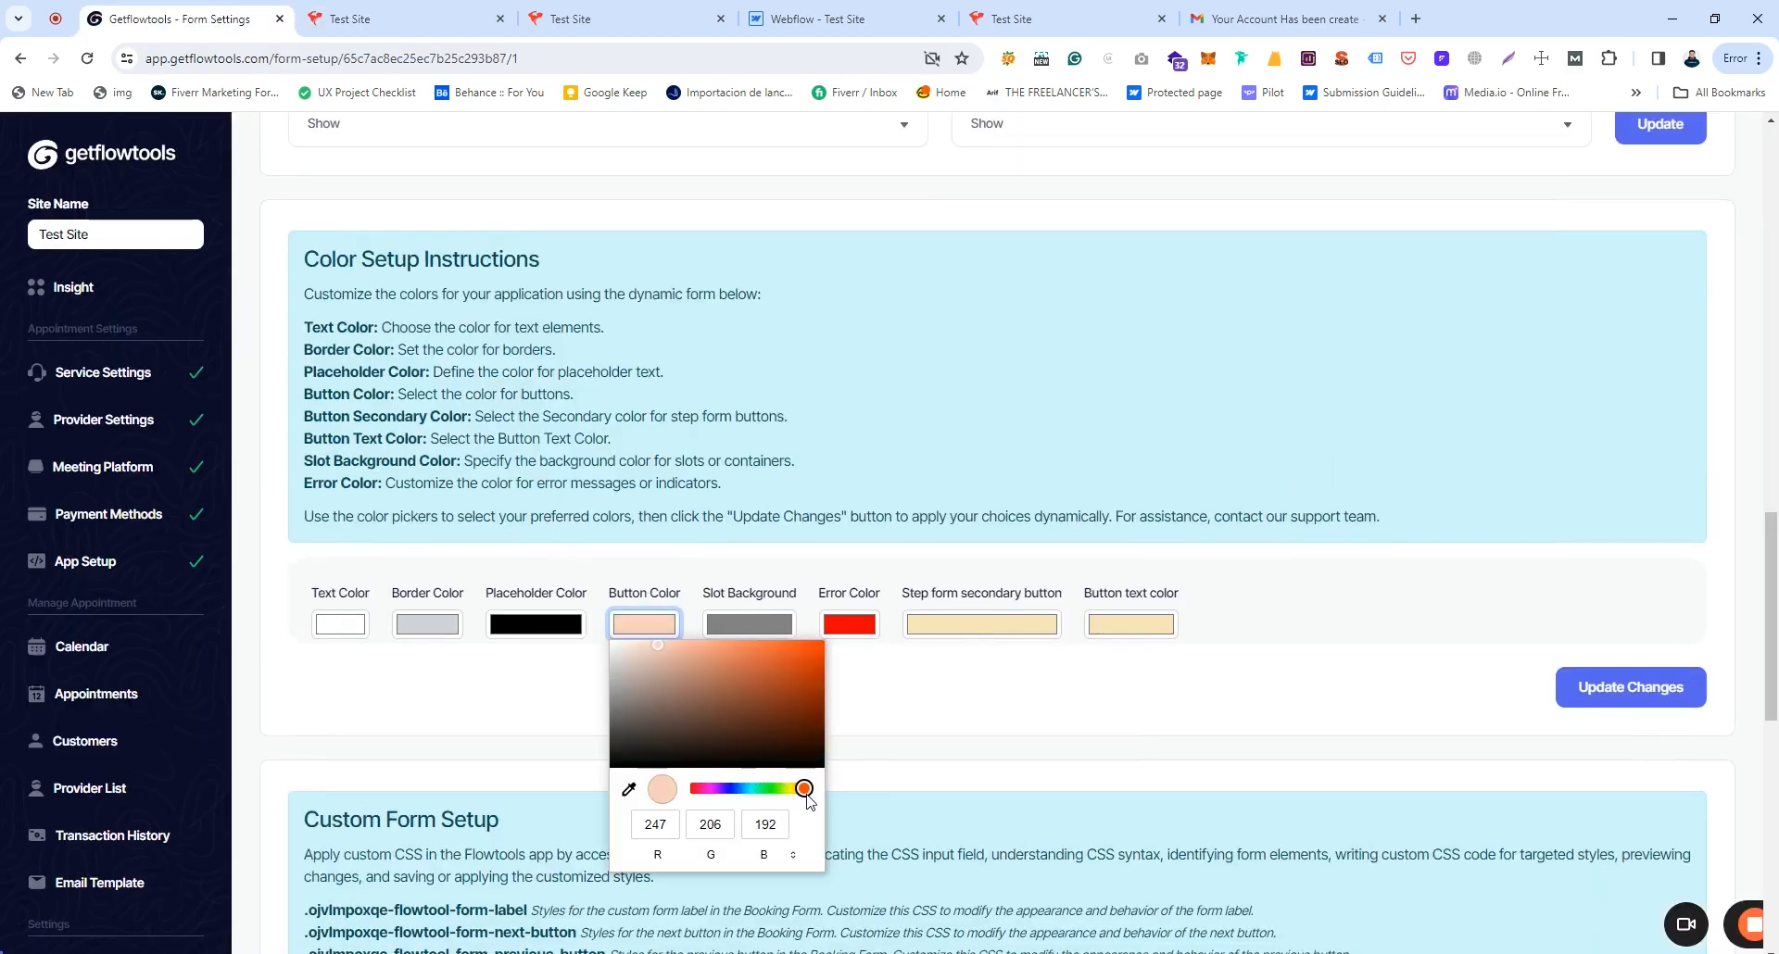
left_click(821, 694)
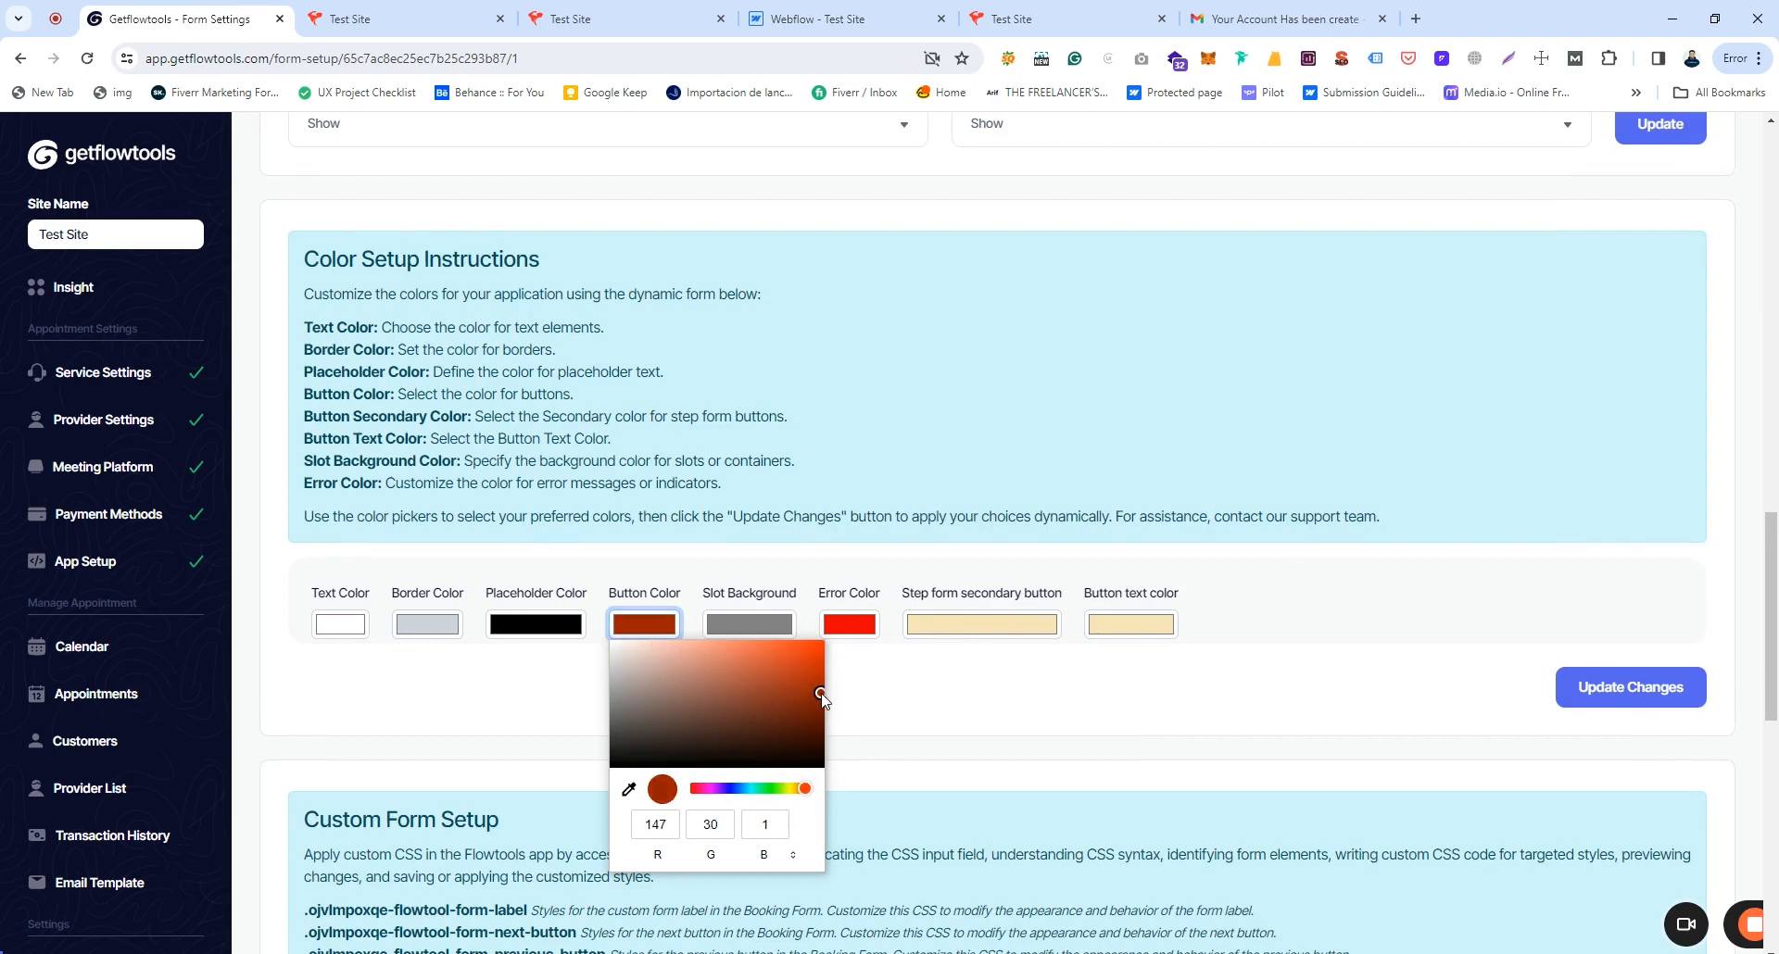
left_click(1671, 685)
left_click(338, 9)
left_click(341, 58)
key("Return")
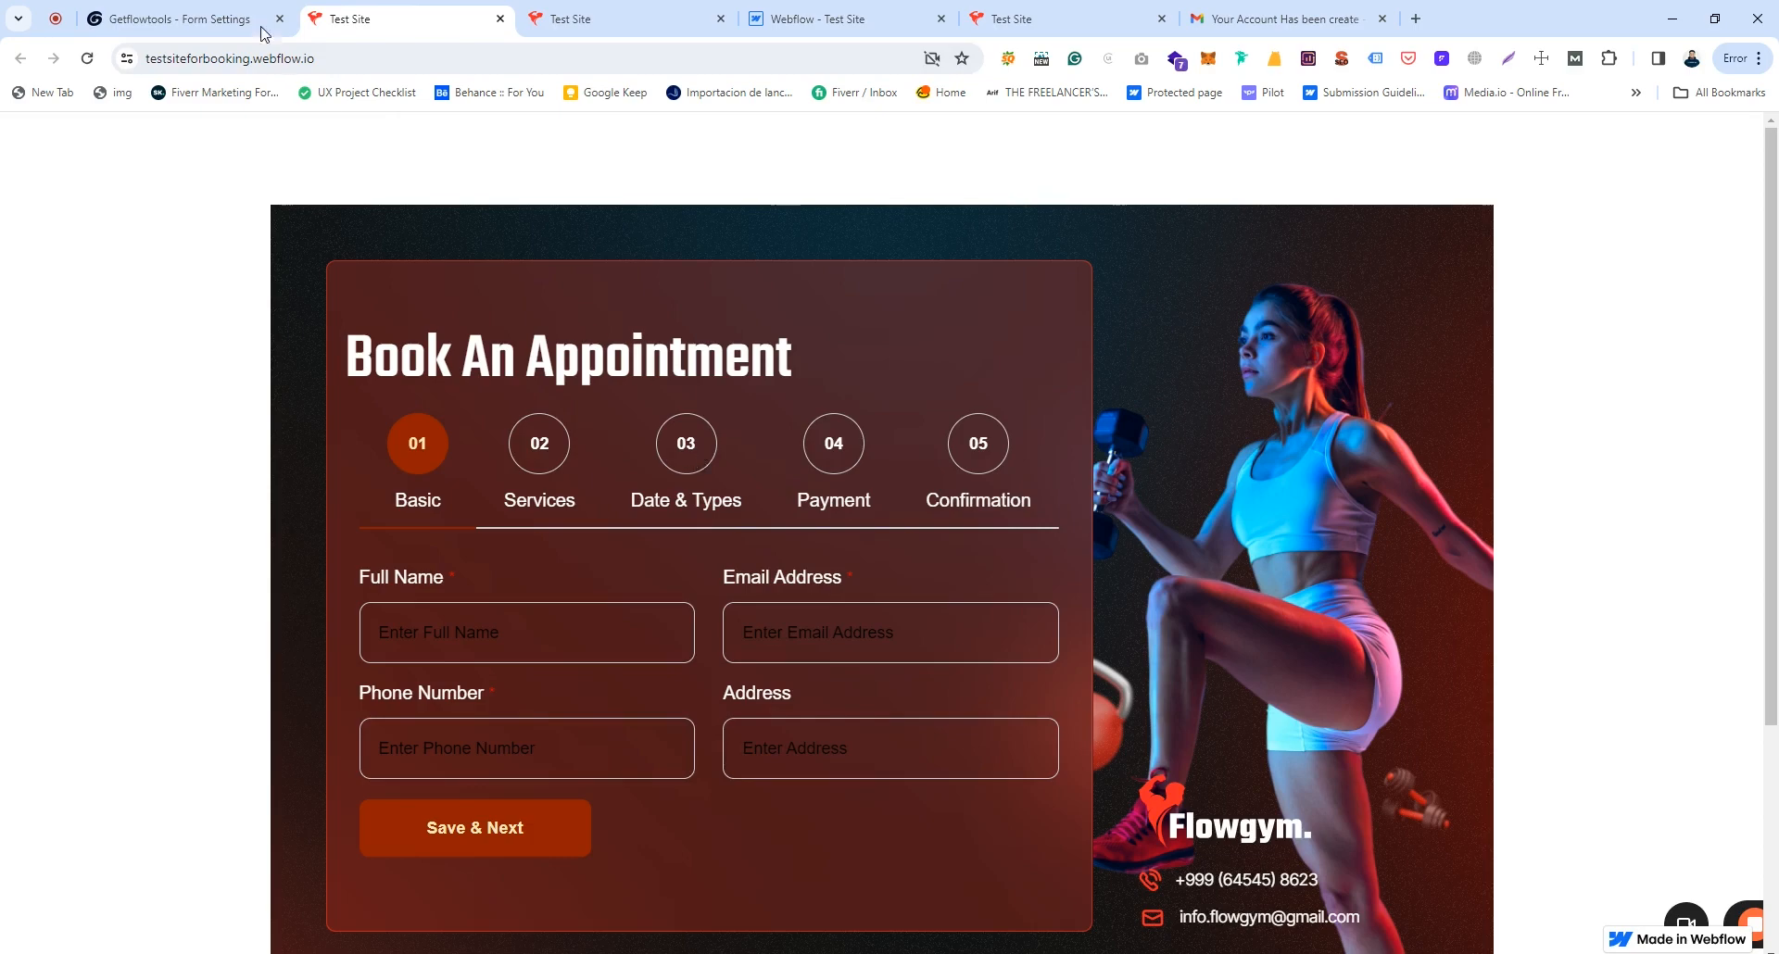
Step: Set Placeholder Color to light grey (RGB 224, 215, 215), save, and reload the Test Site
left_click(102, 11)
left_click(538, 623)
left_click_drag(502, 665, 498, 659)
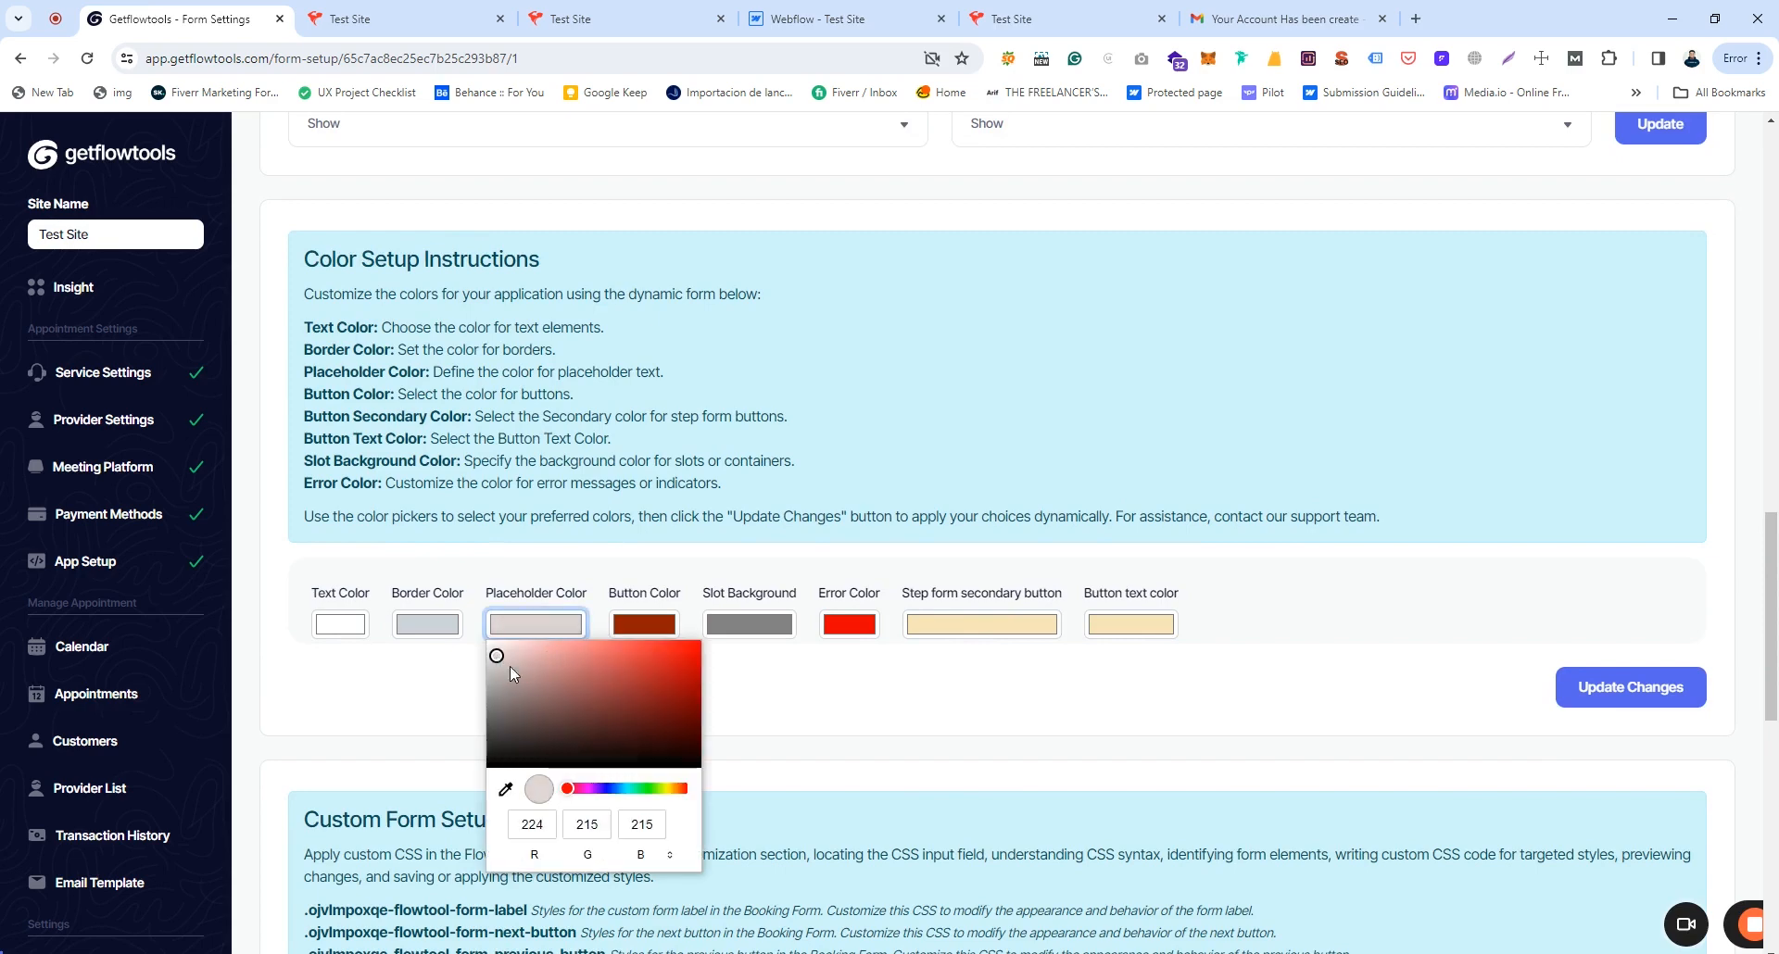
left_click(1640, 697)
left_click(432, 9)
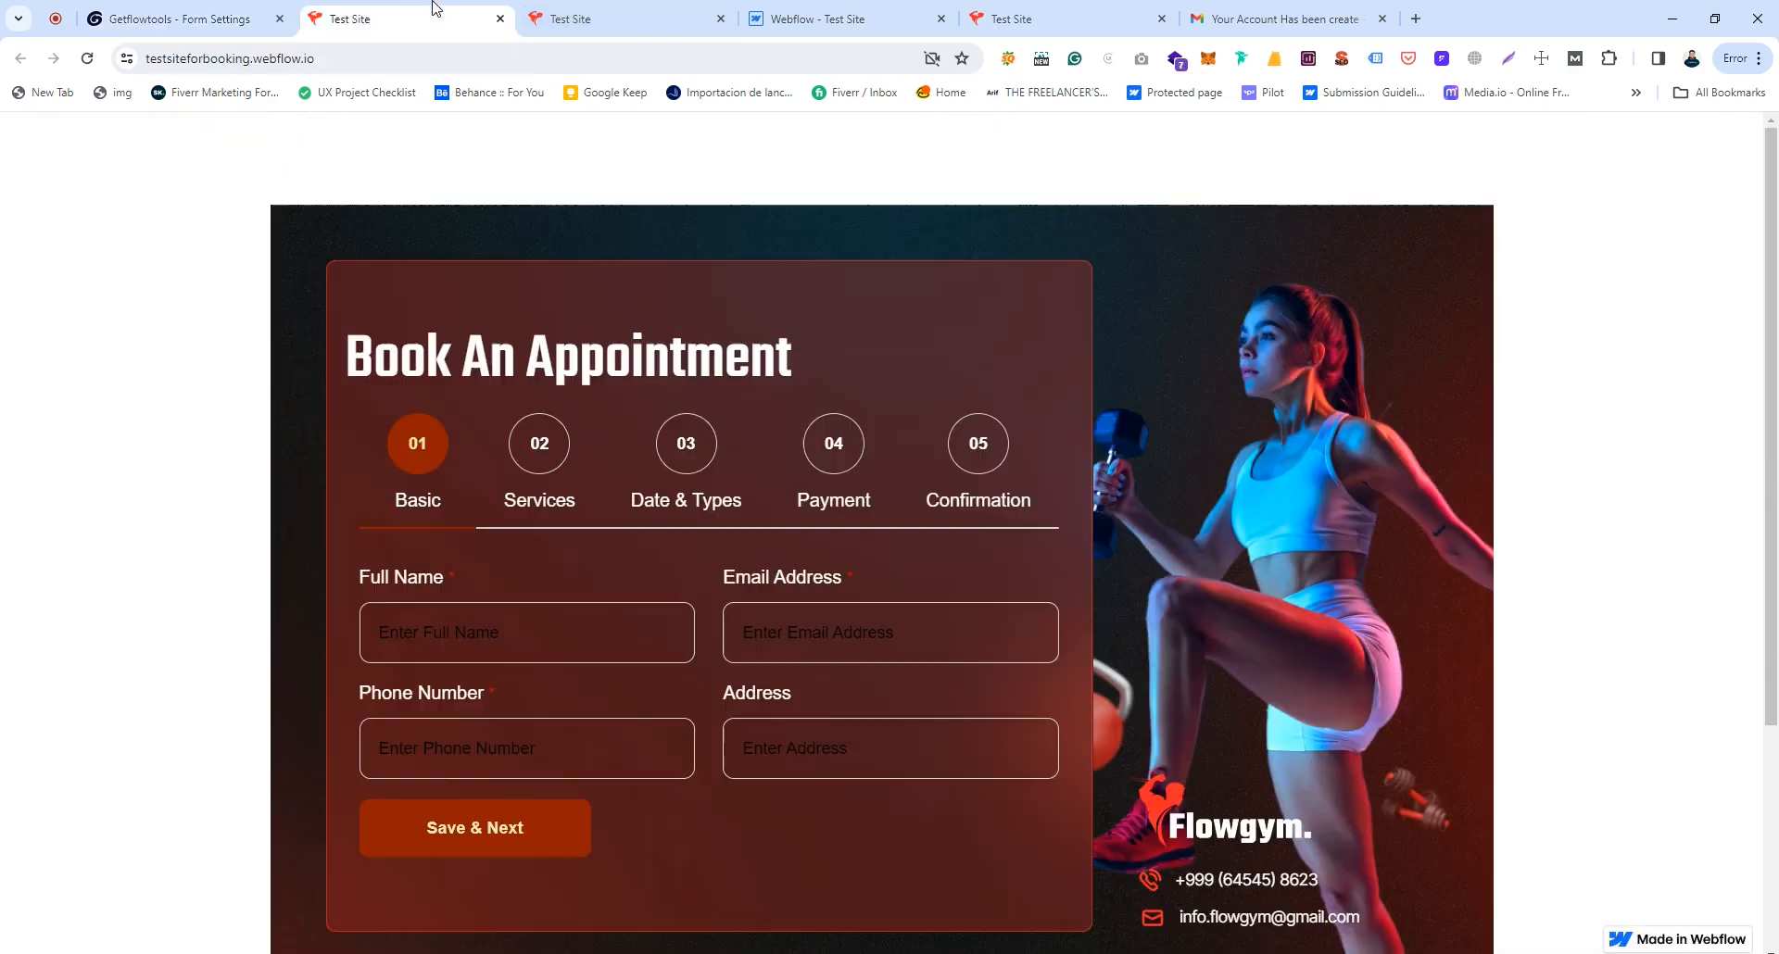
left_click(294, 62)
key("Return")
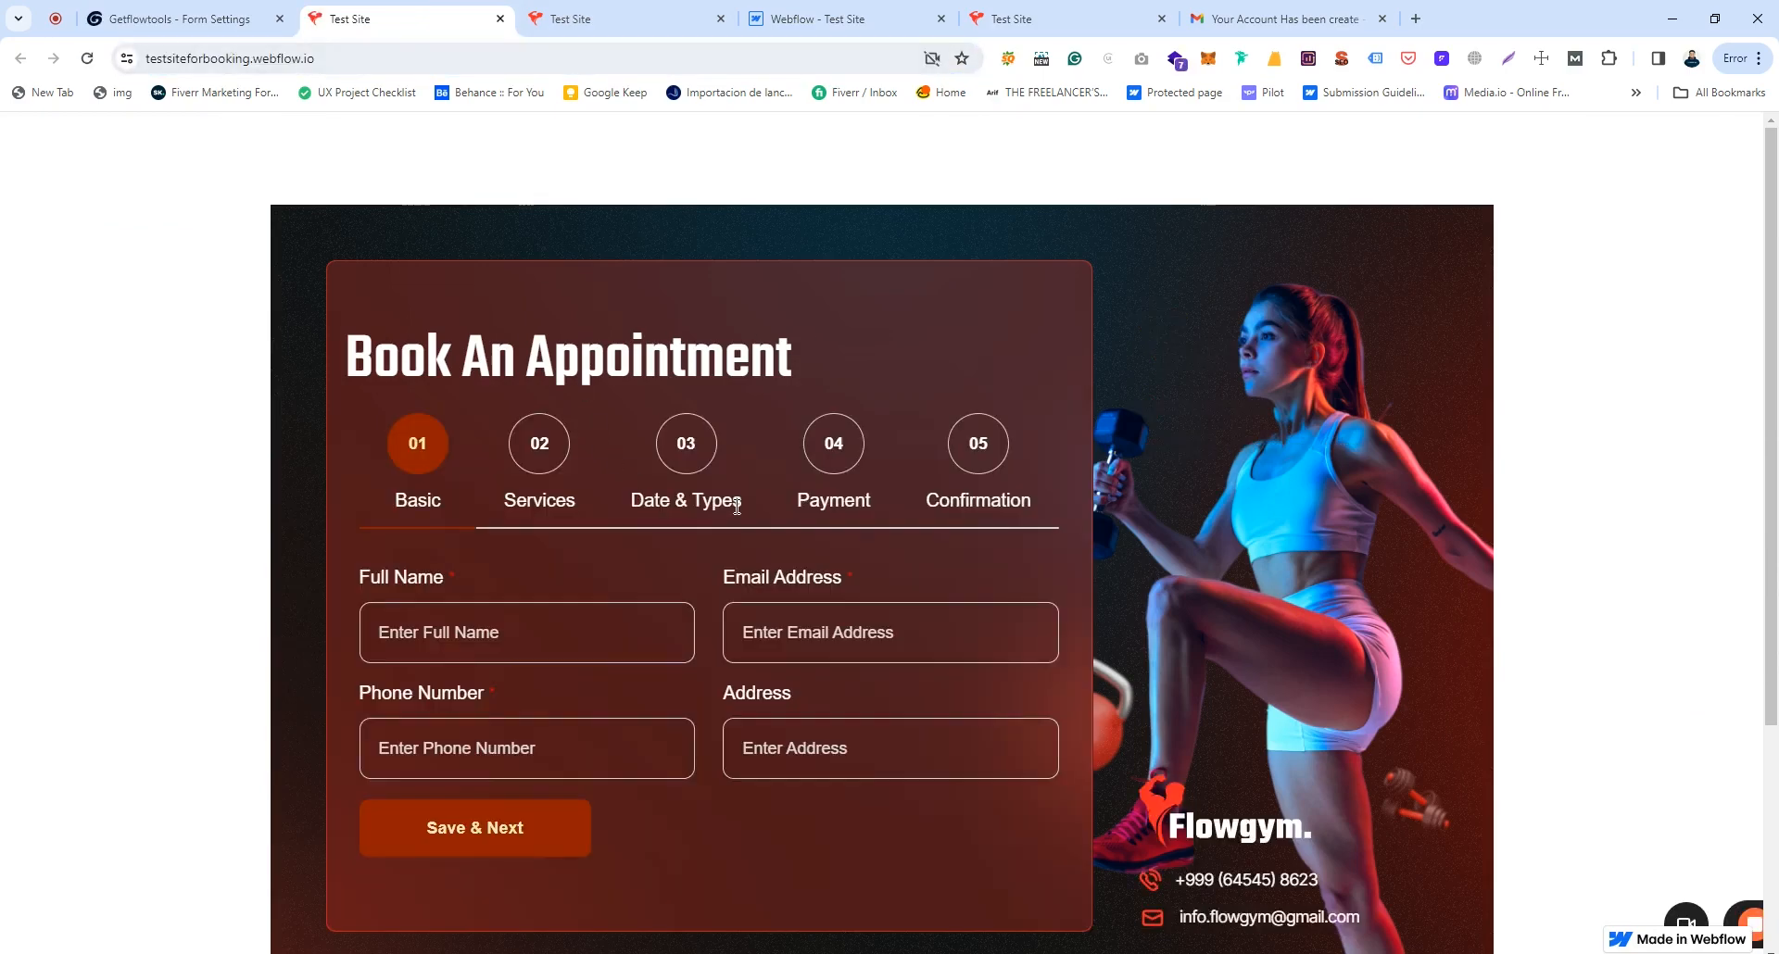
key("ctrl+shift+Tab")
Step: Review the Custom Form Setup CSS class reference and editor, then go to Currency Setting
scroll(687, 667, "down", 9)
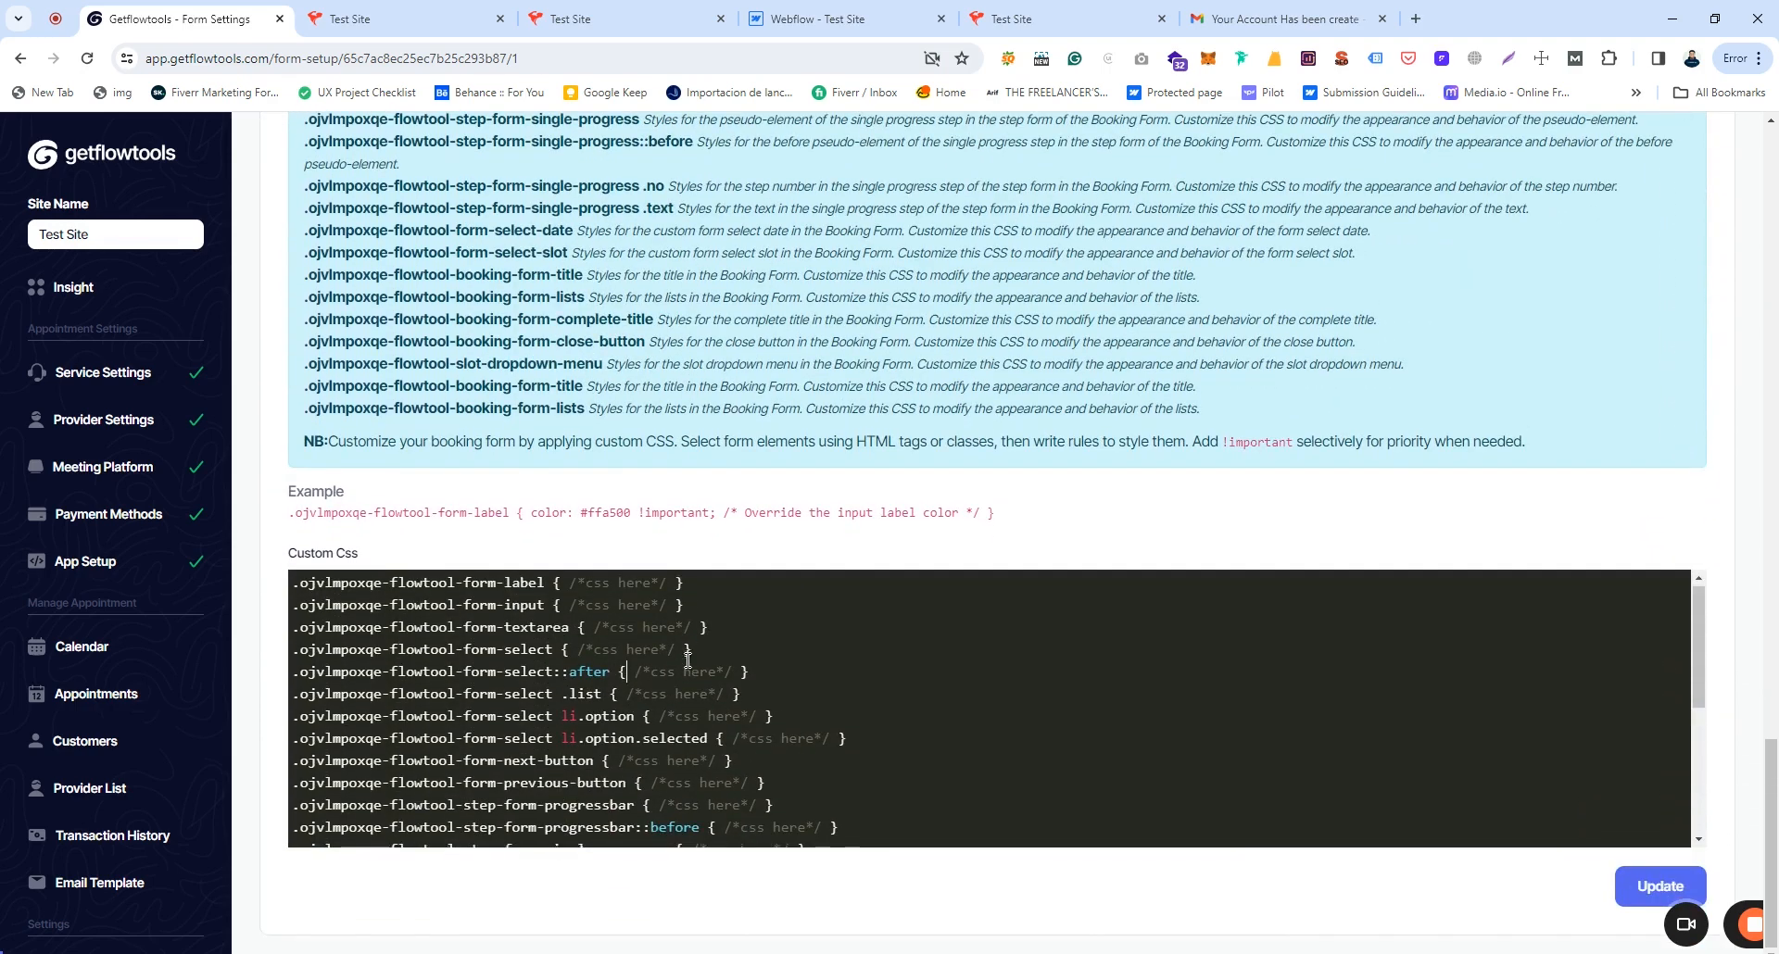
scroll(685, 664, "down", 2)
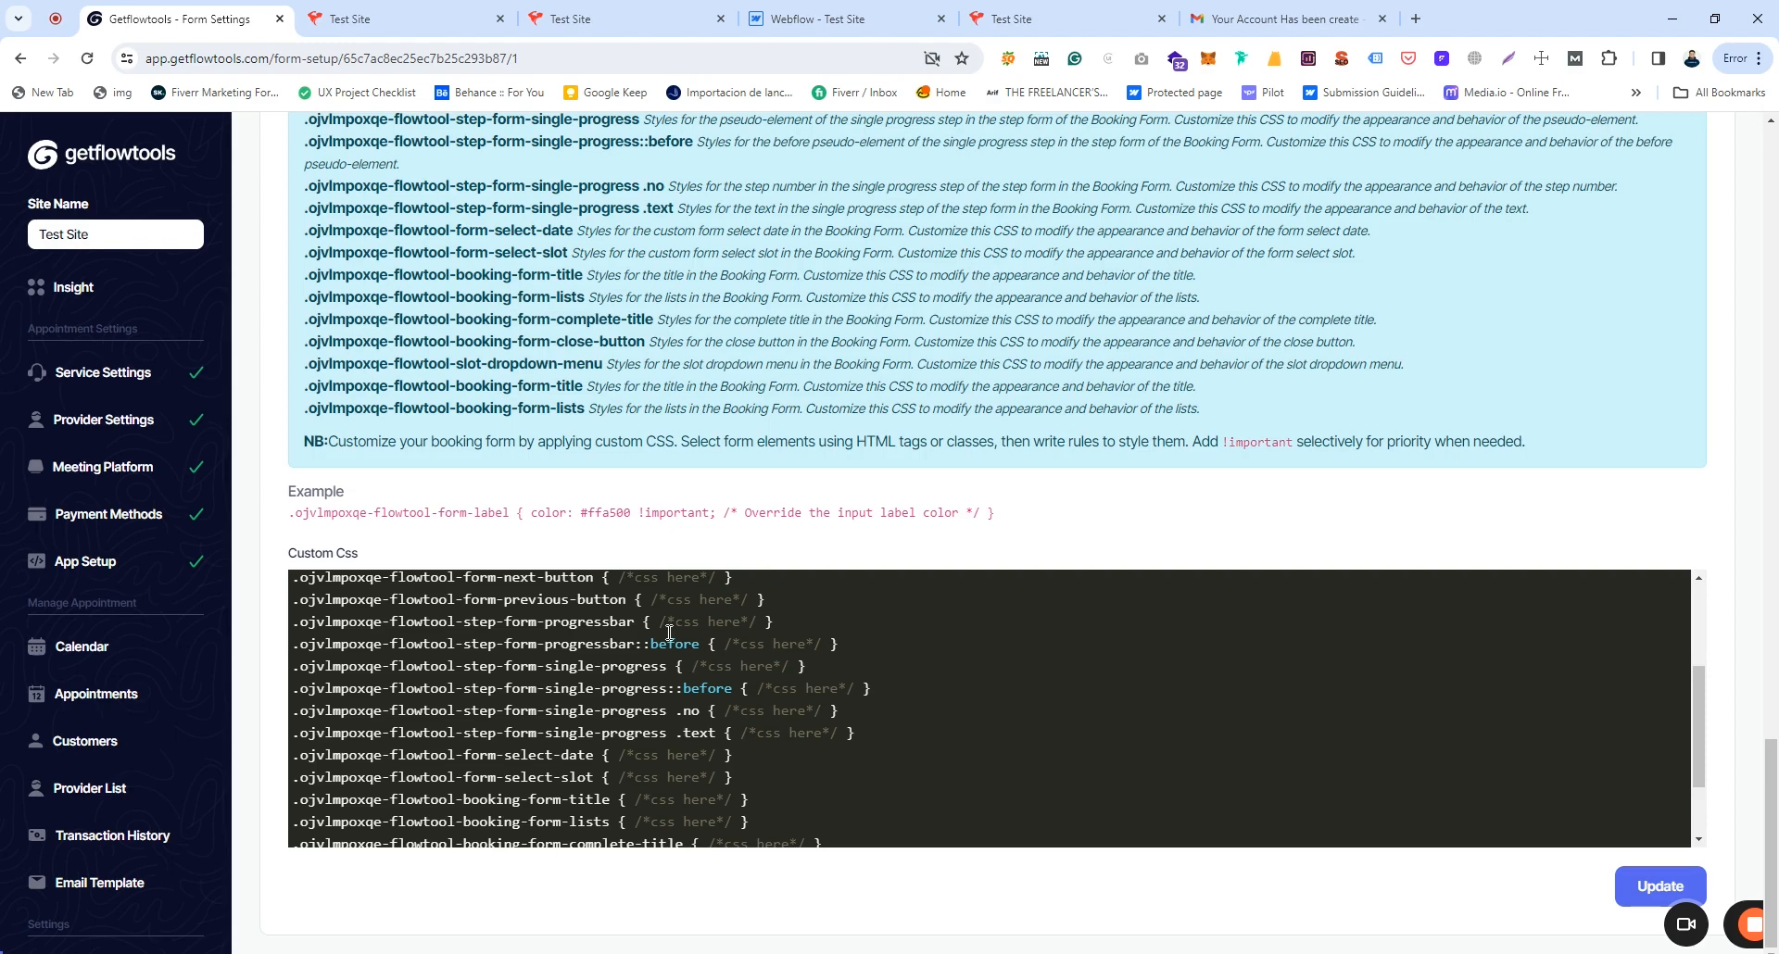
scroll(669, 633, "up", 2)
scroll(535, 401, "up", 3)
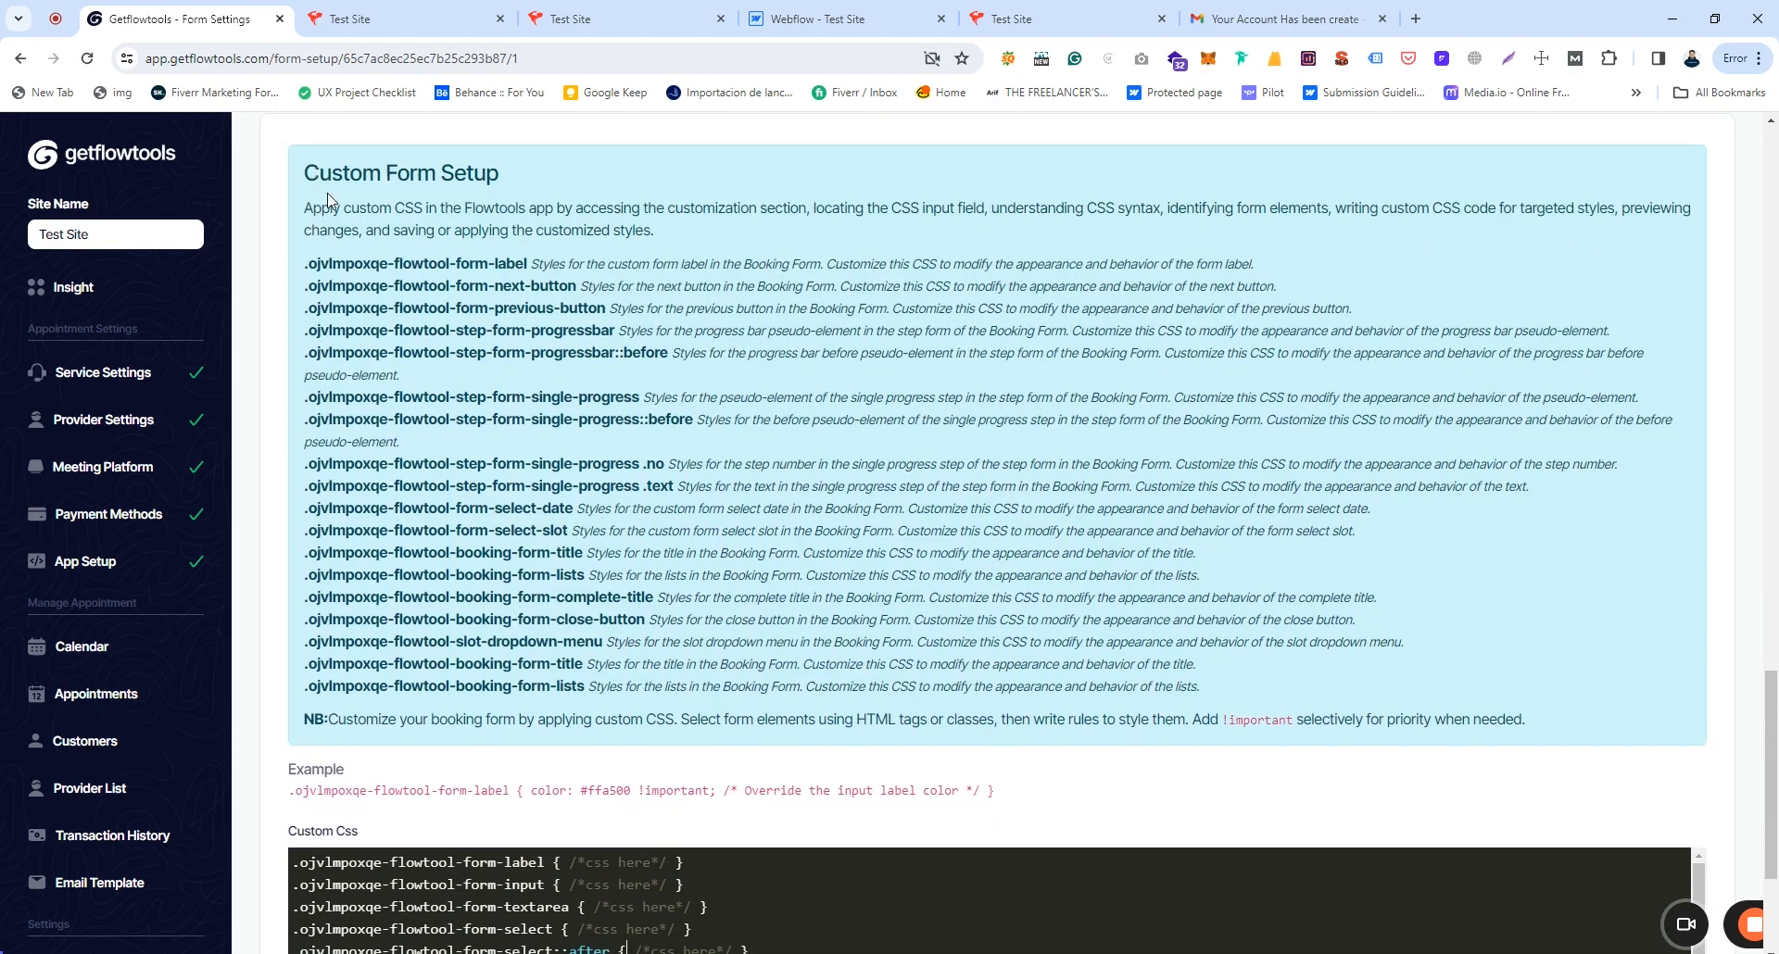
left_click_drag(319, 186, 1545, 724)
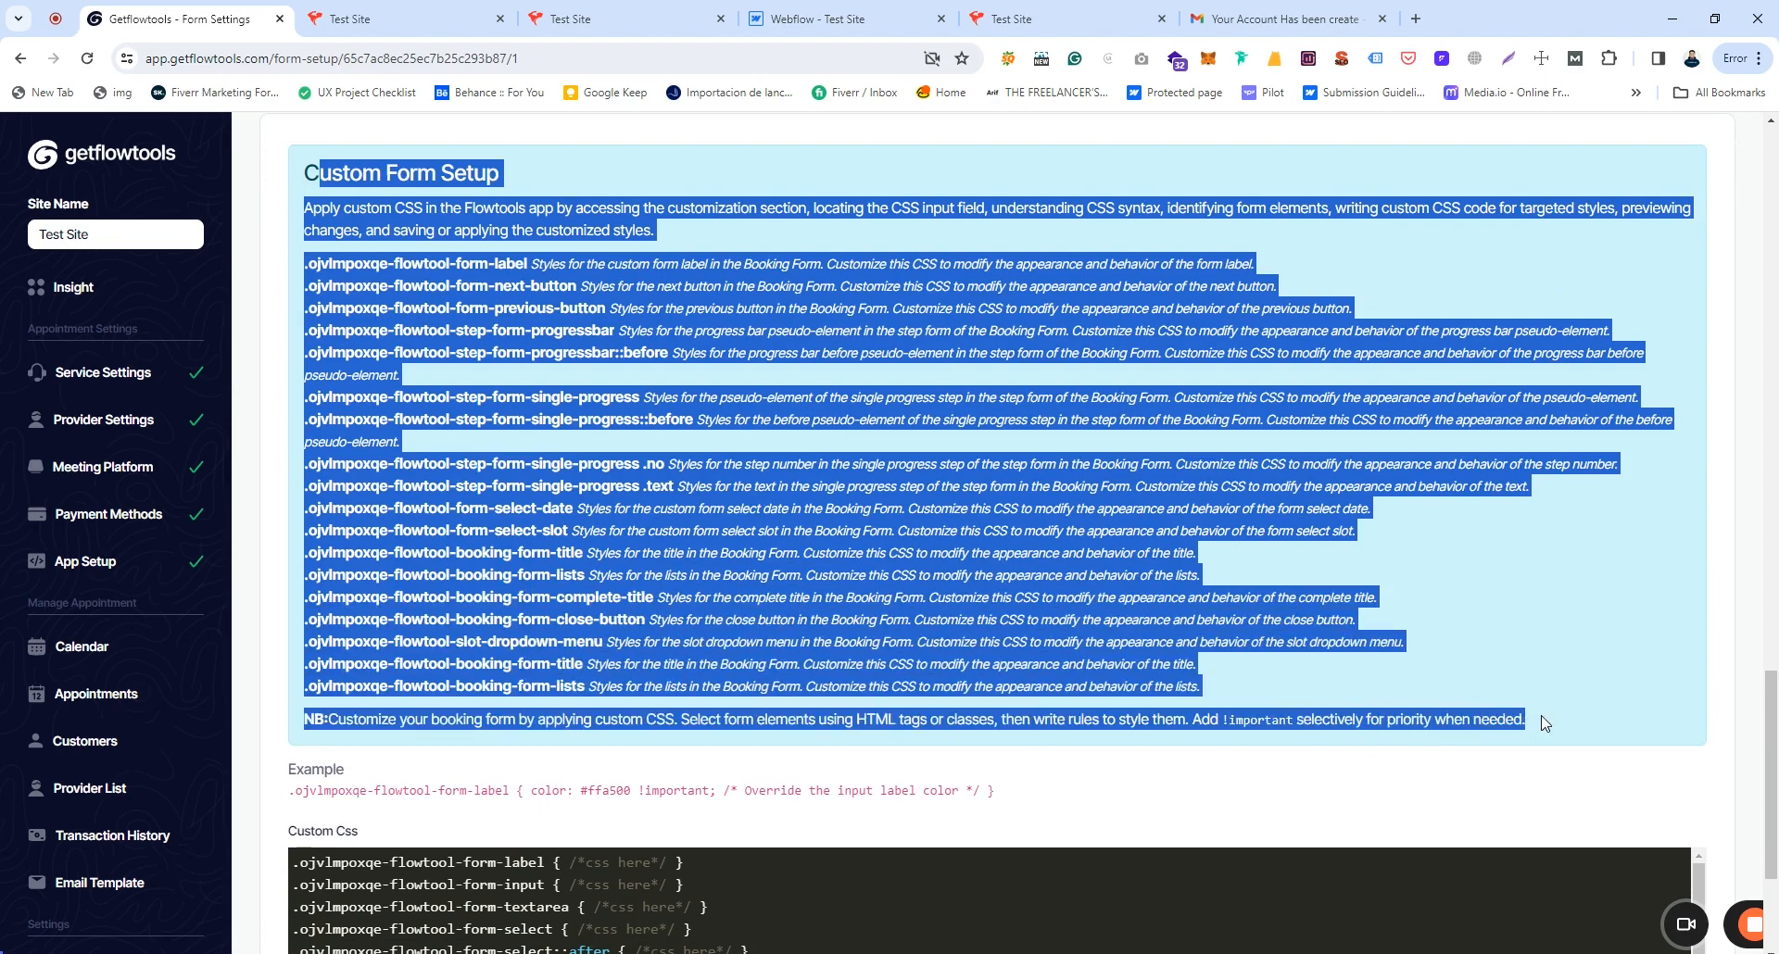
left_click(1540, 724)
scroll(1044, 684, "down", 3)
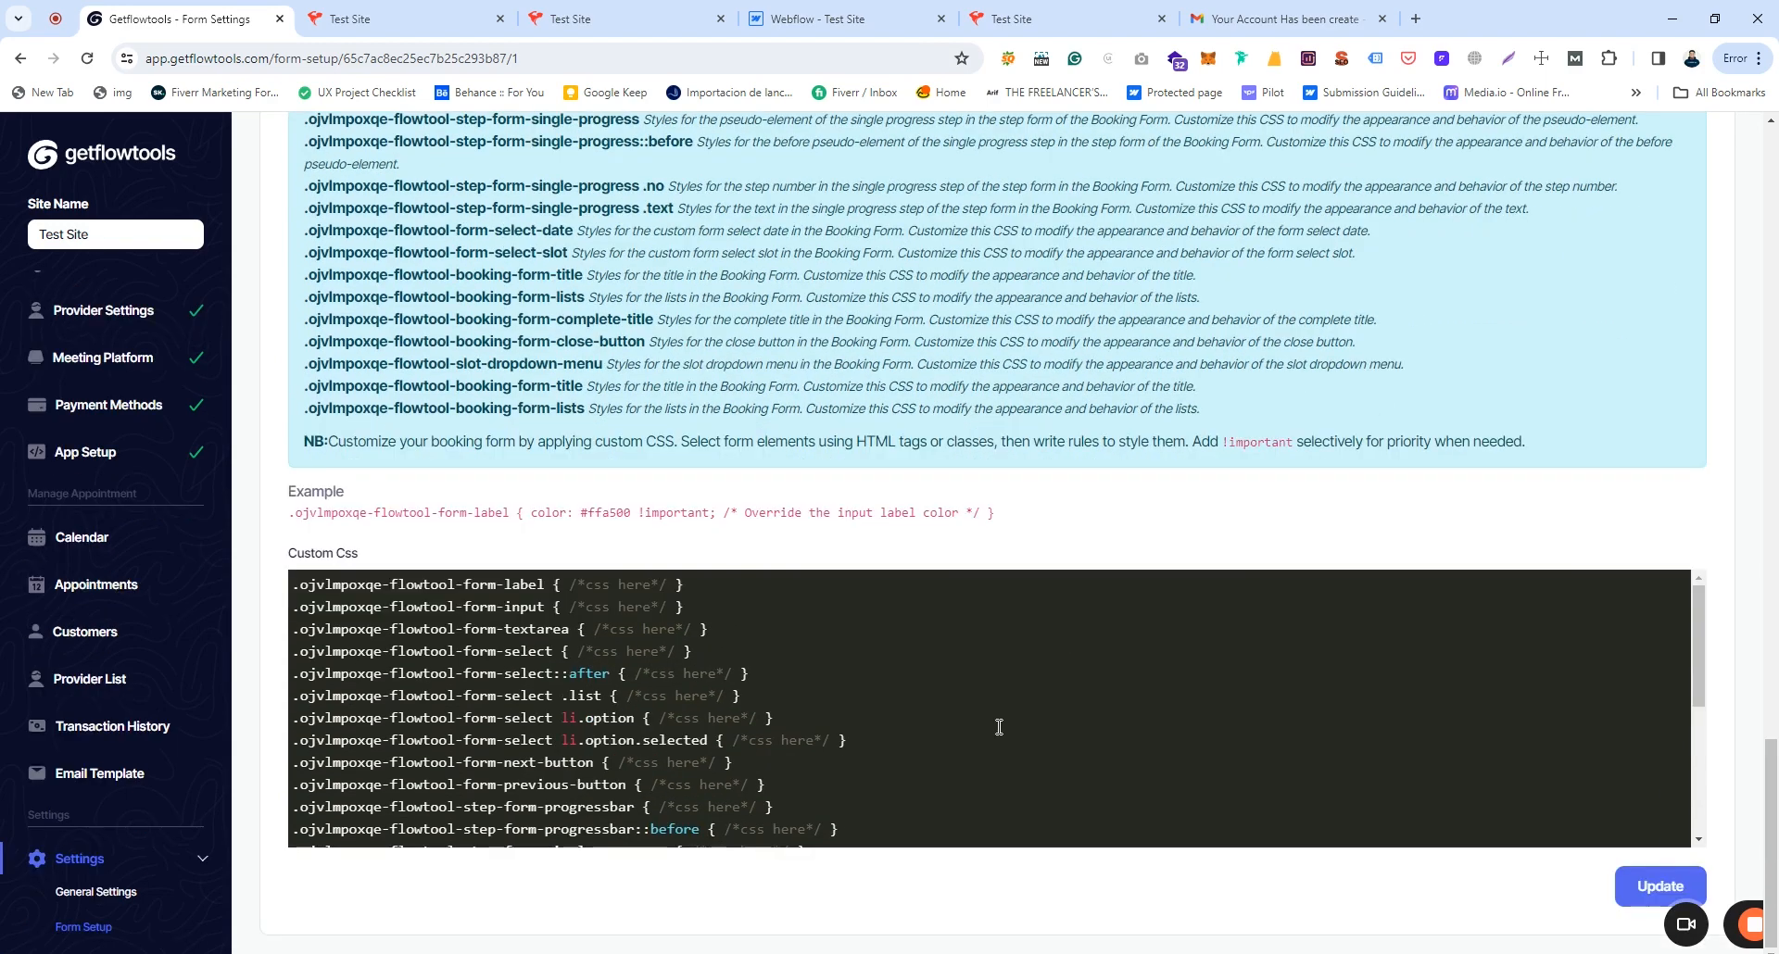
scroll(56, 649, "down", 3)
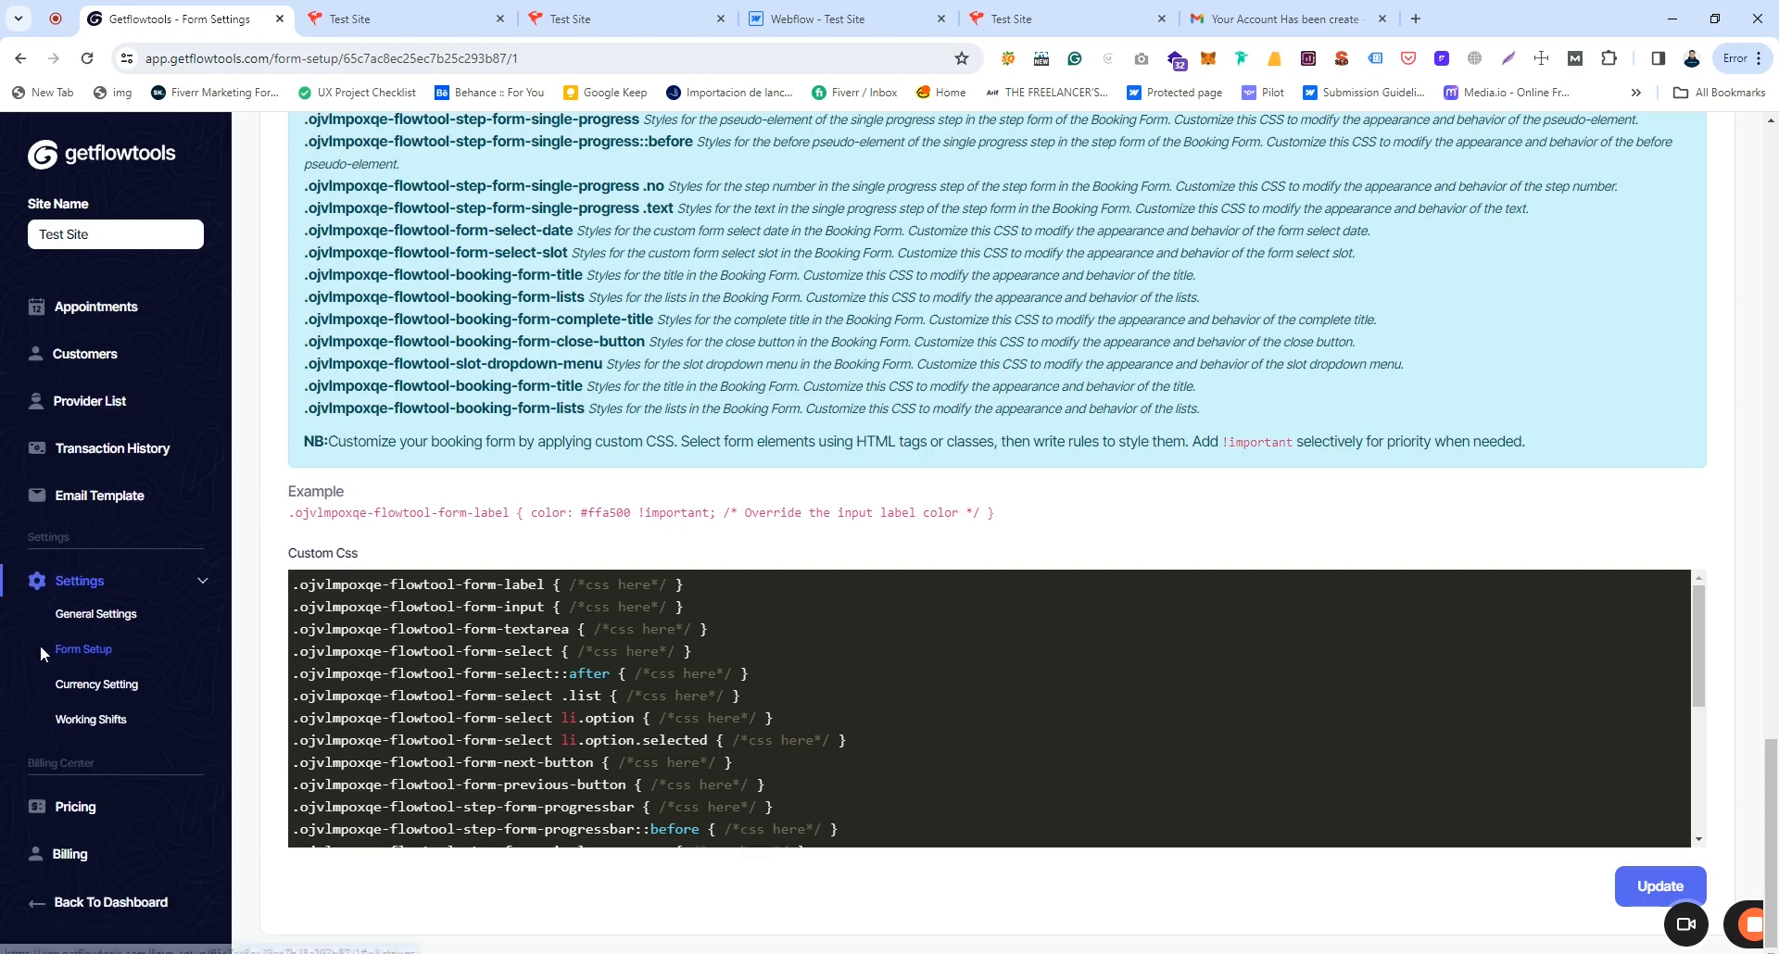
left_click(146, 687)
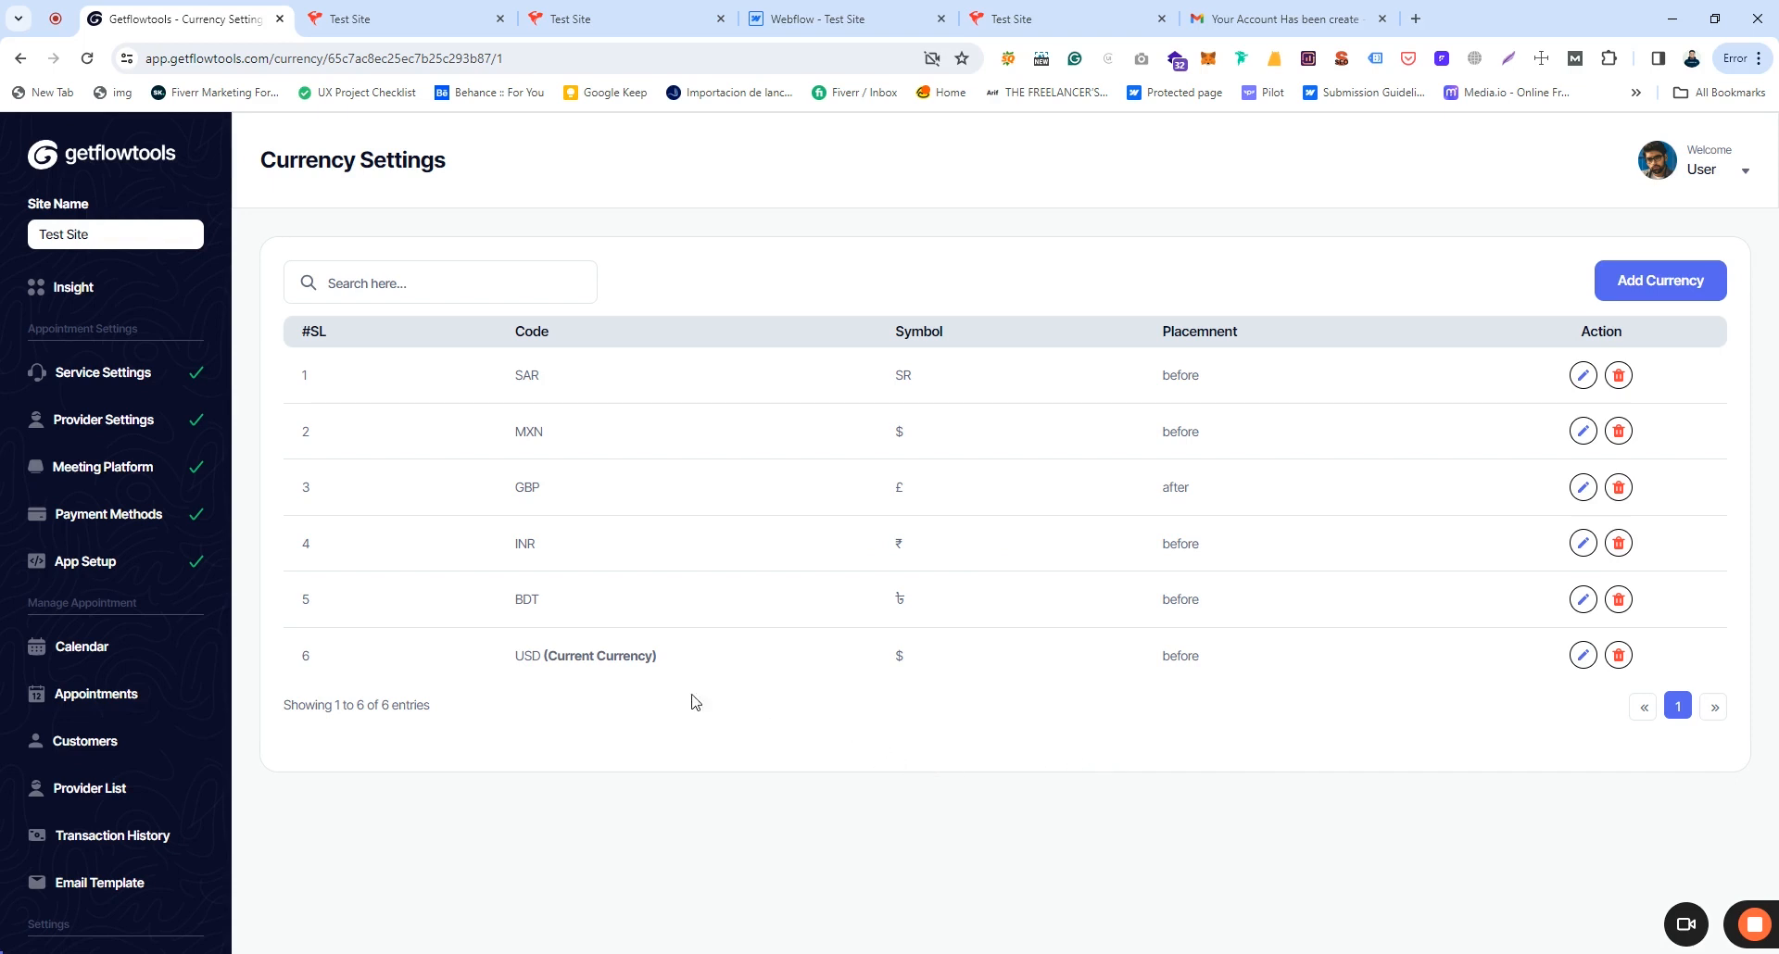
left_click_drag(523, 659, 660, 660)
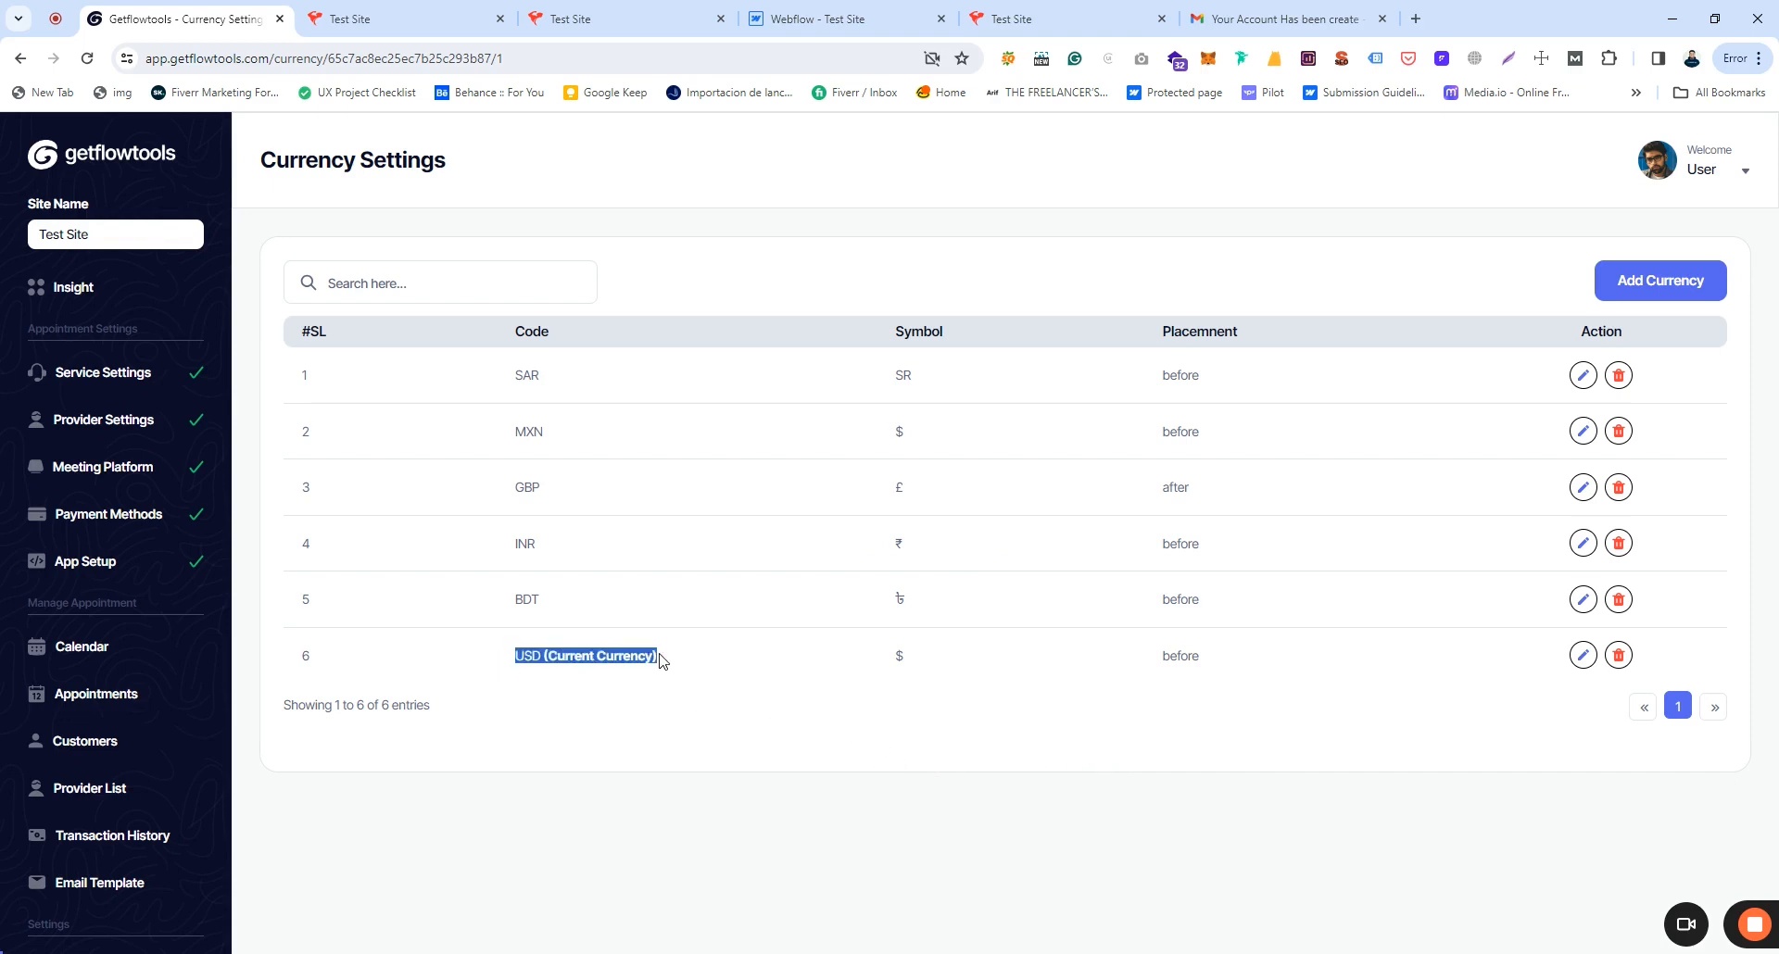
left_click(703, 687)
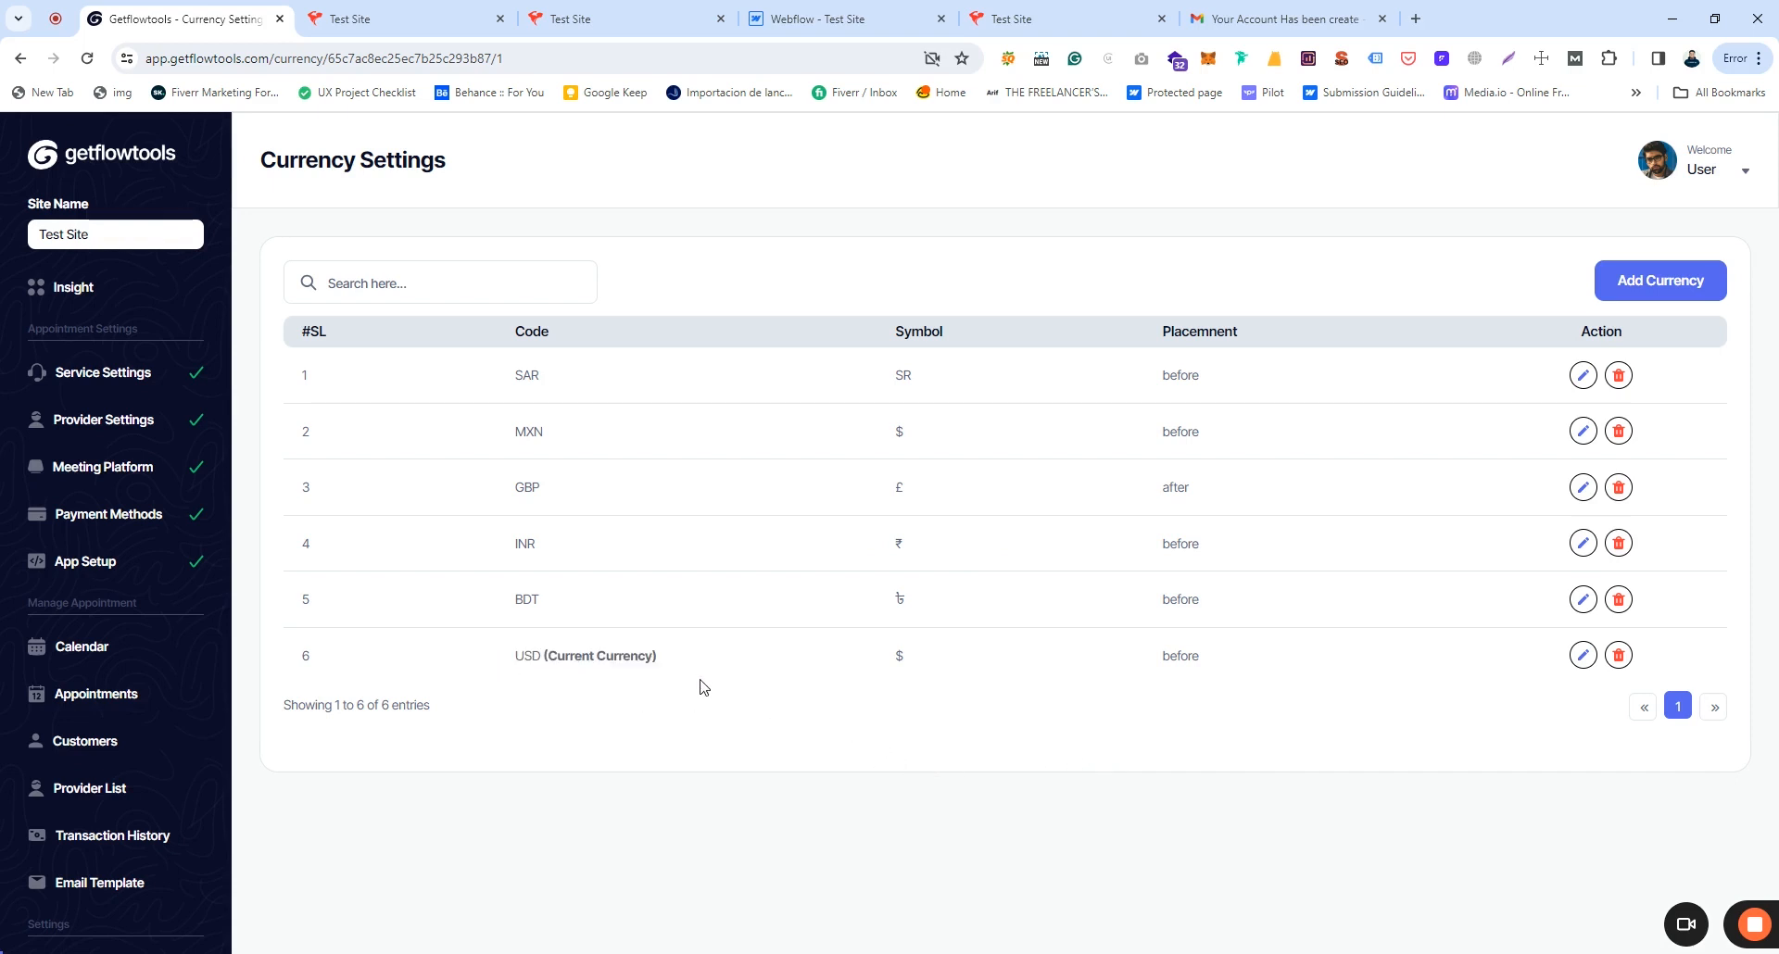
left_click(1663, 283)
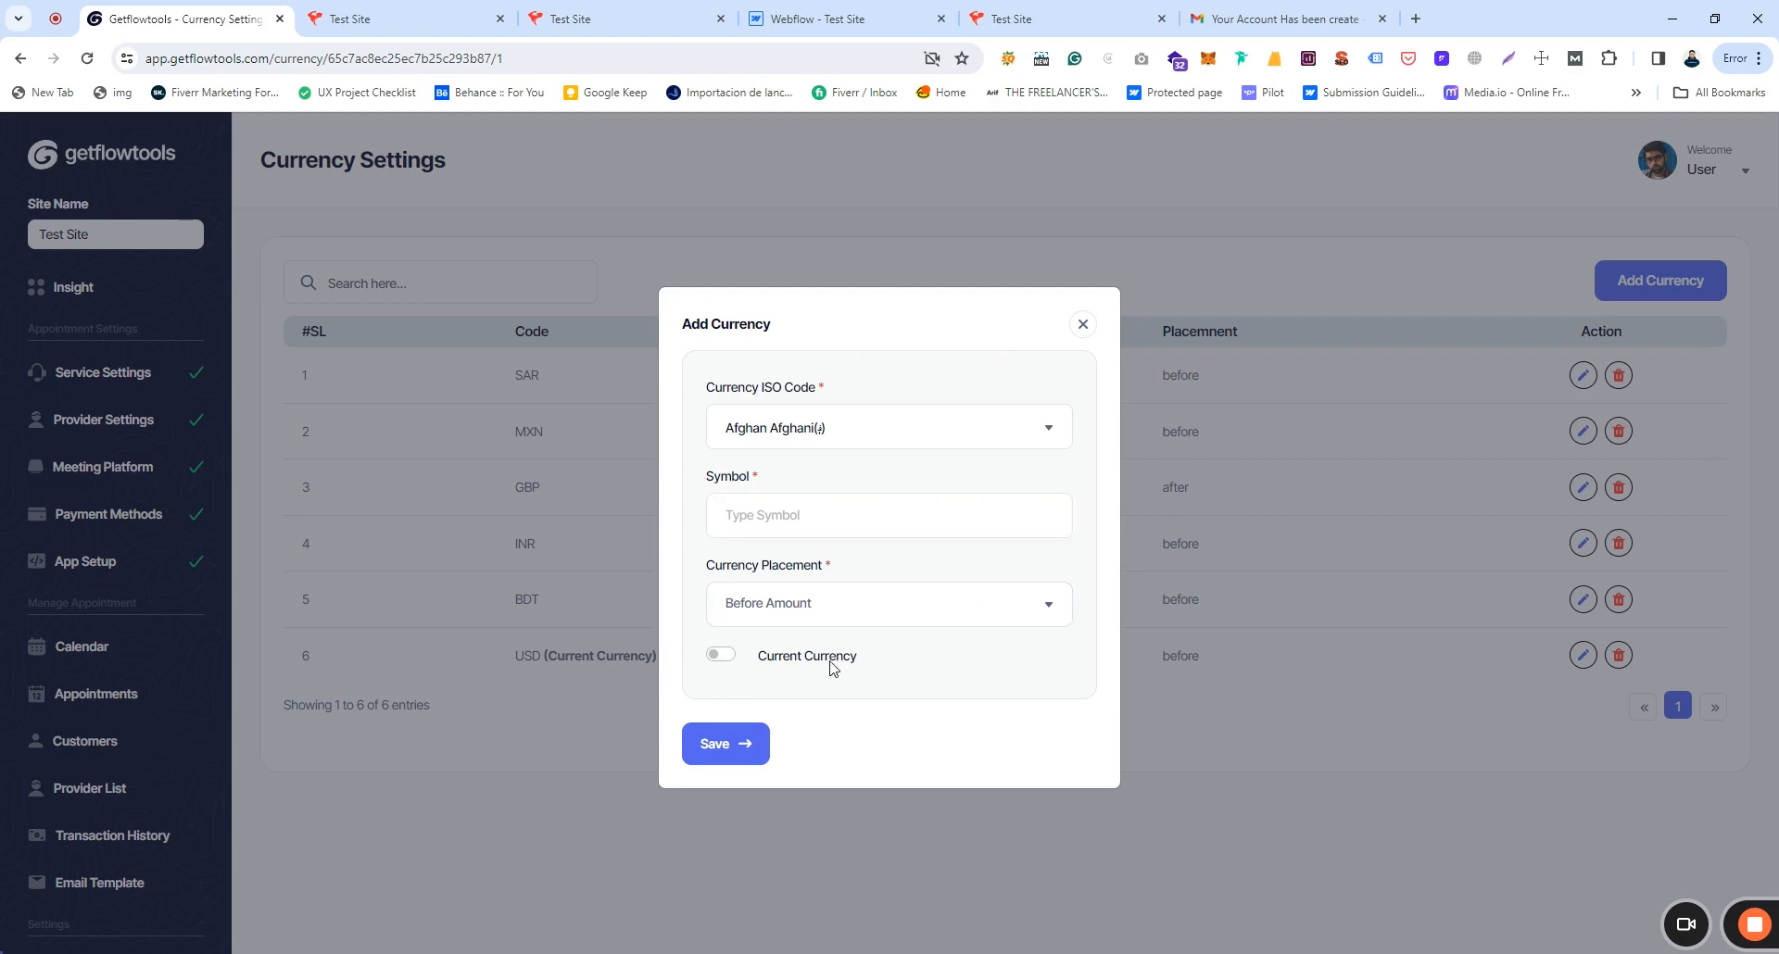
left_click(1082, 324)
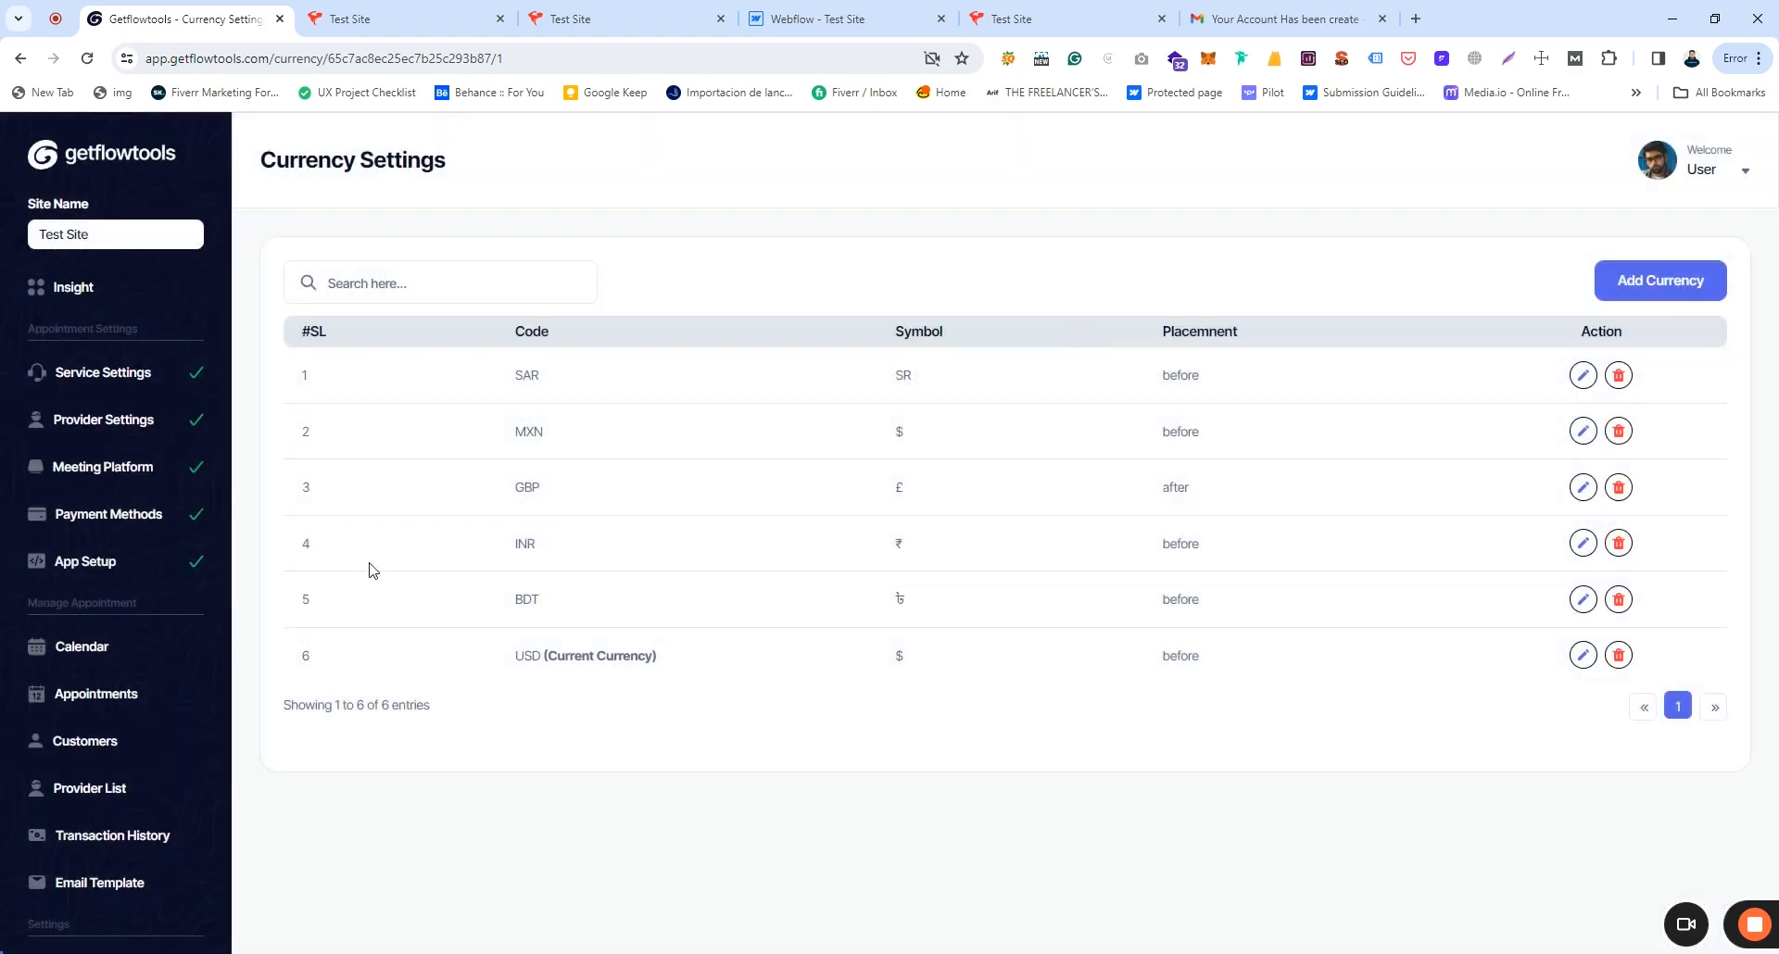
scroll(127, 575, "down", 3)
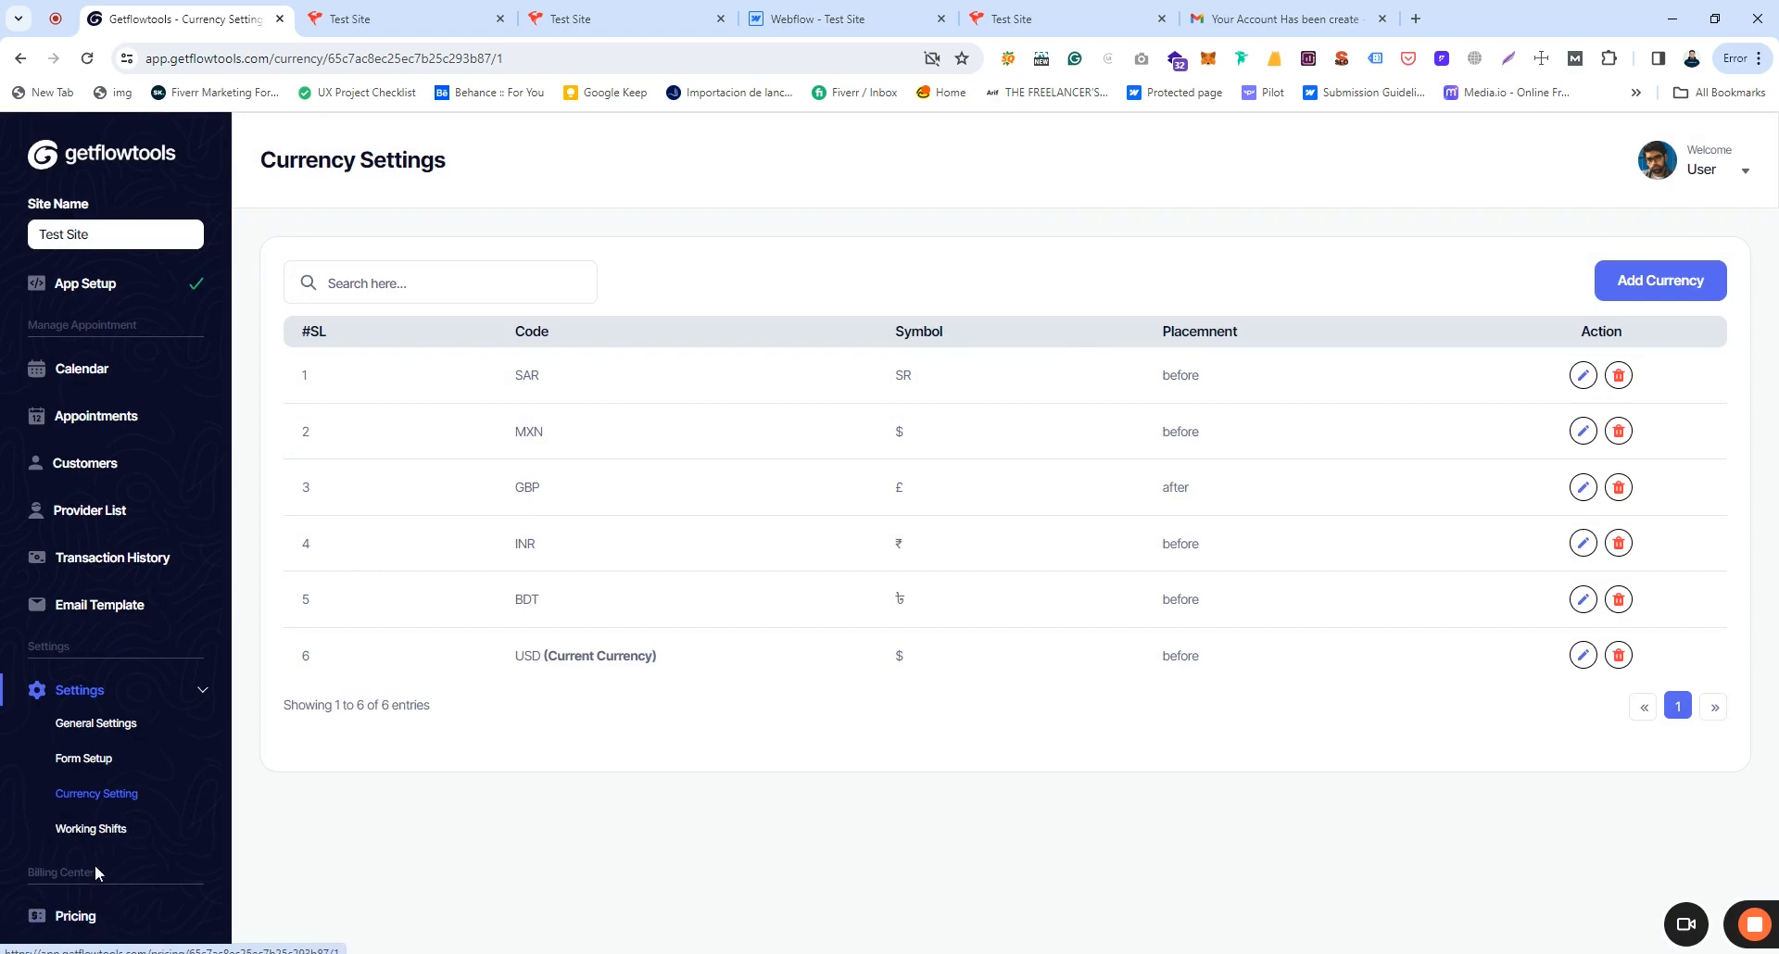
left_click(90, 829)
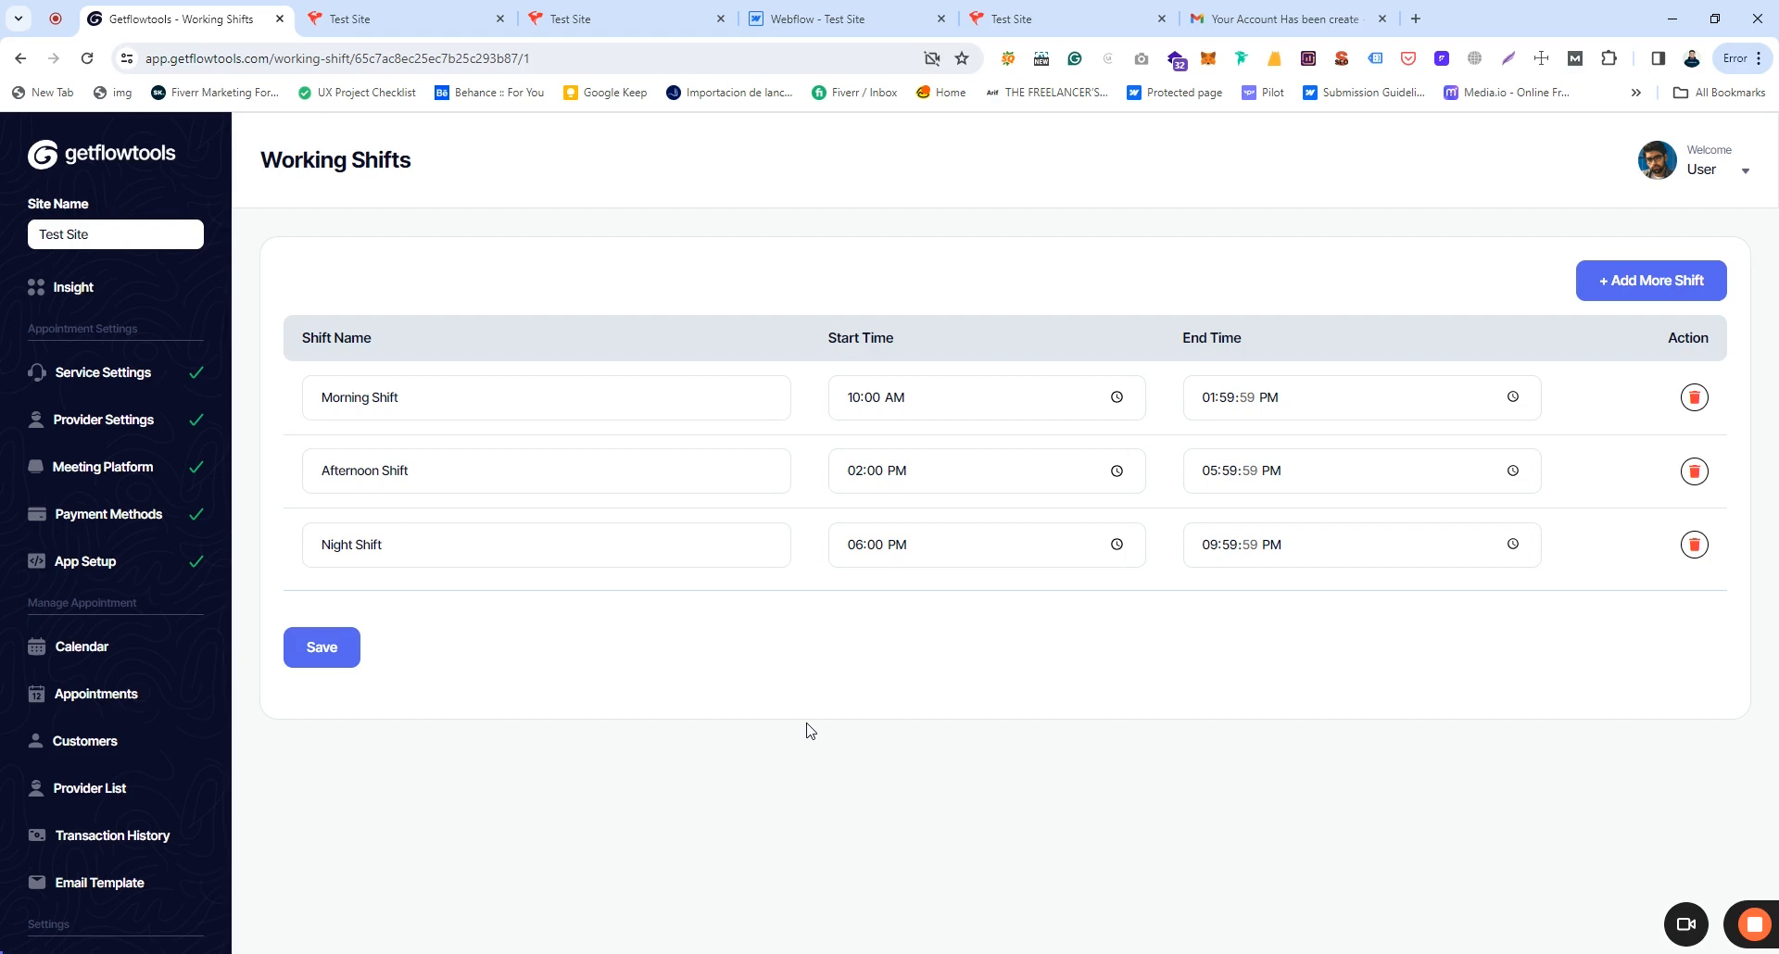
left_click(1666, 289)
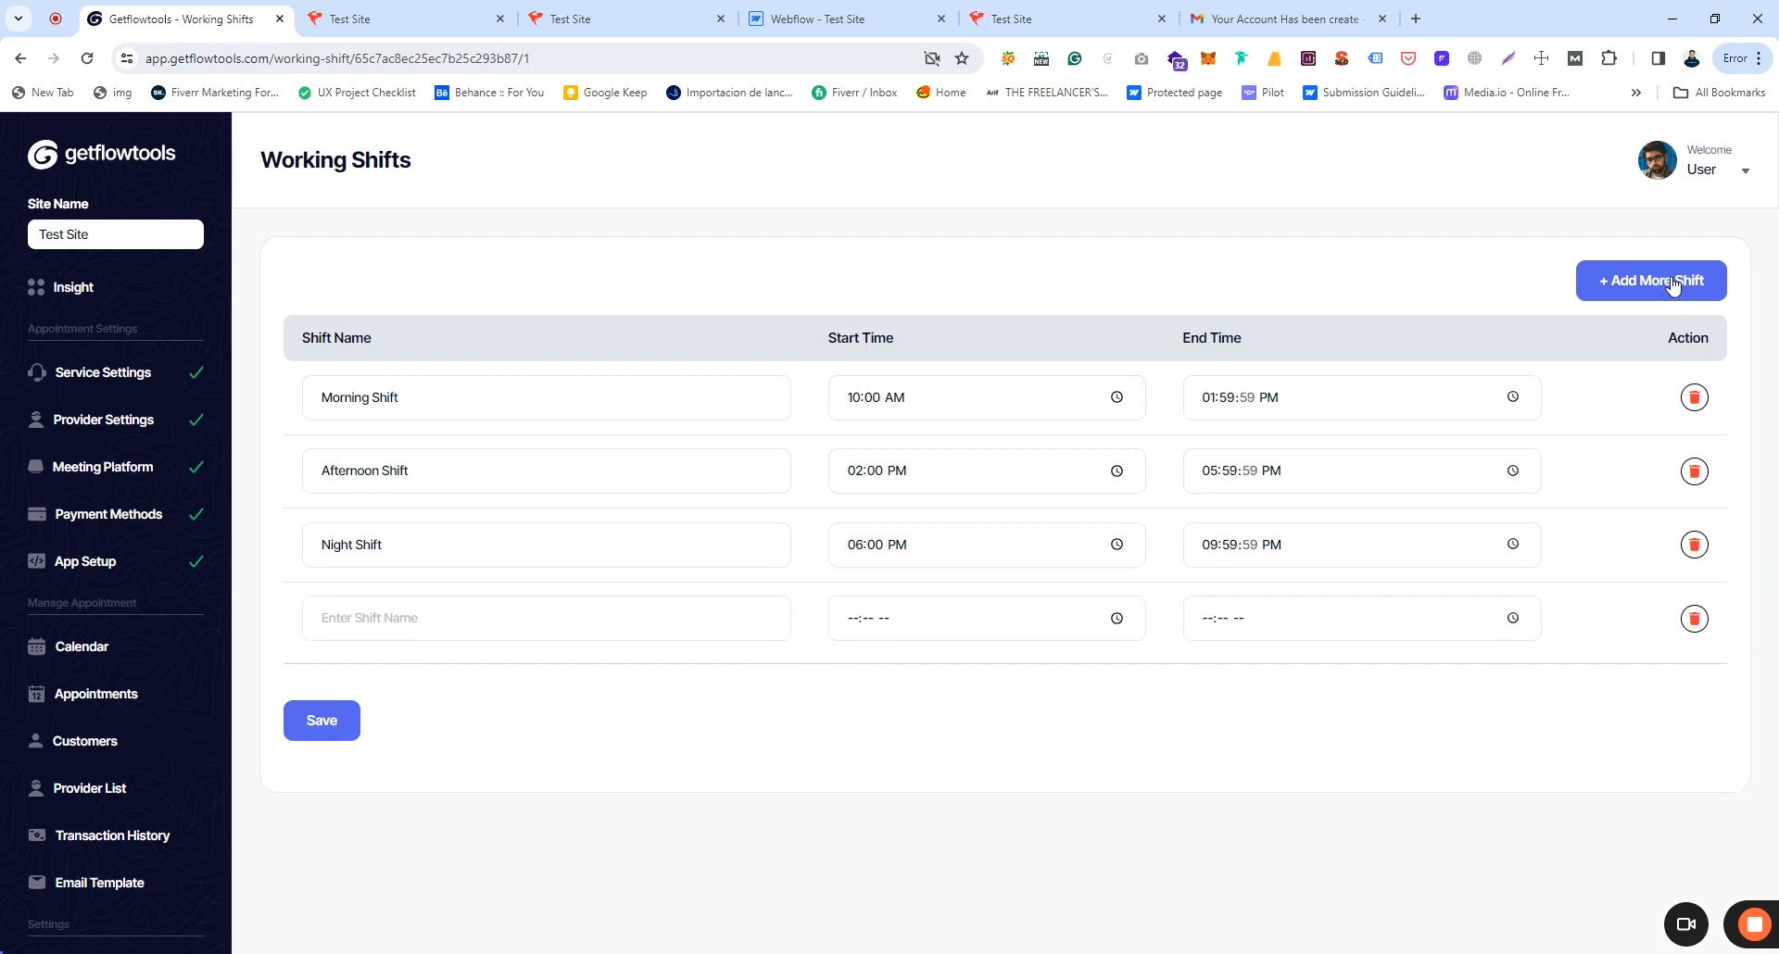
left_click(433, 621)
left_click(957, 618)
left_click(1308, 621)
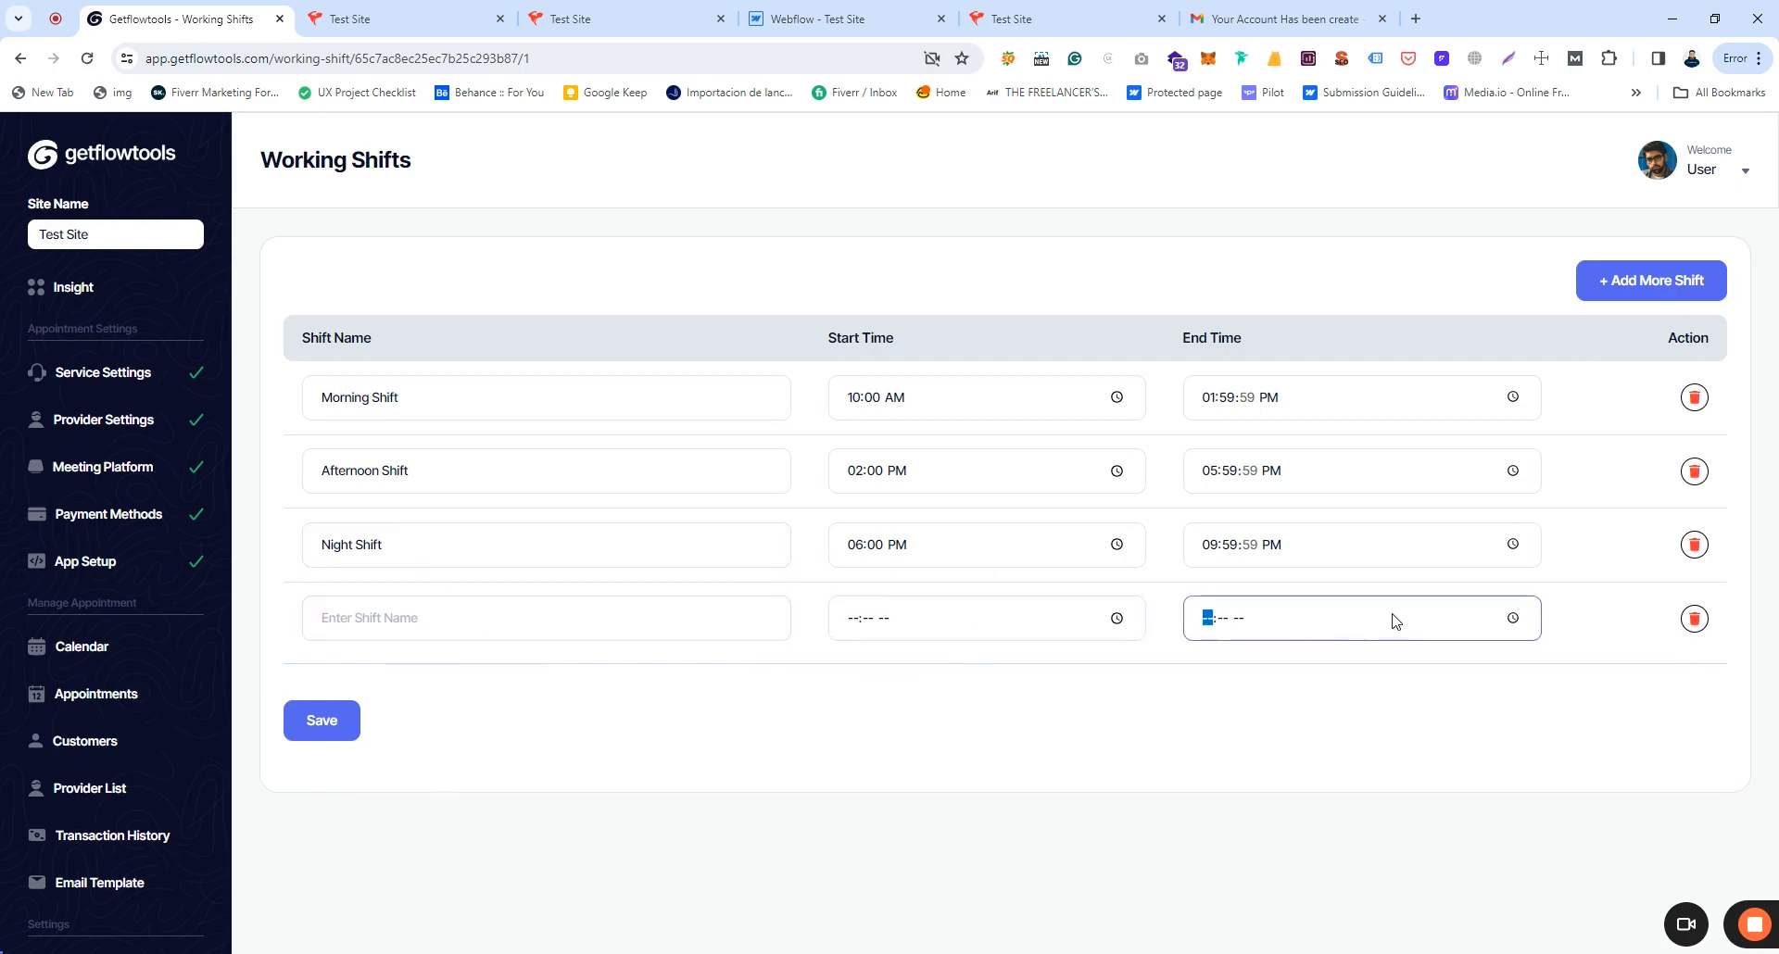
left_click(1694, 619)
scroll(7, 690, "down", 2)
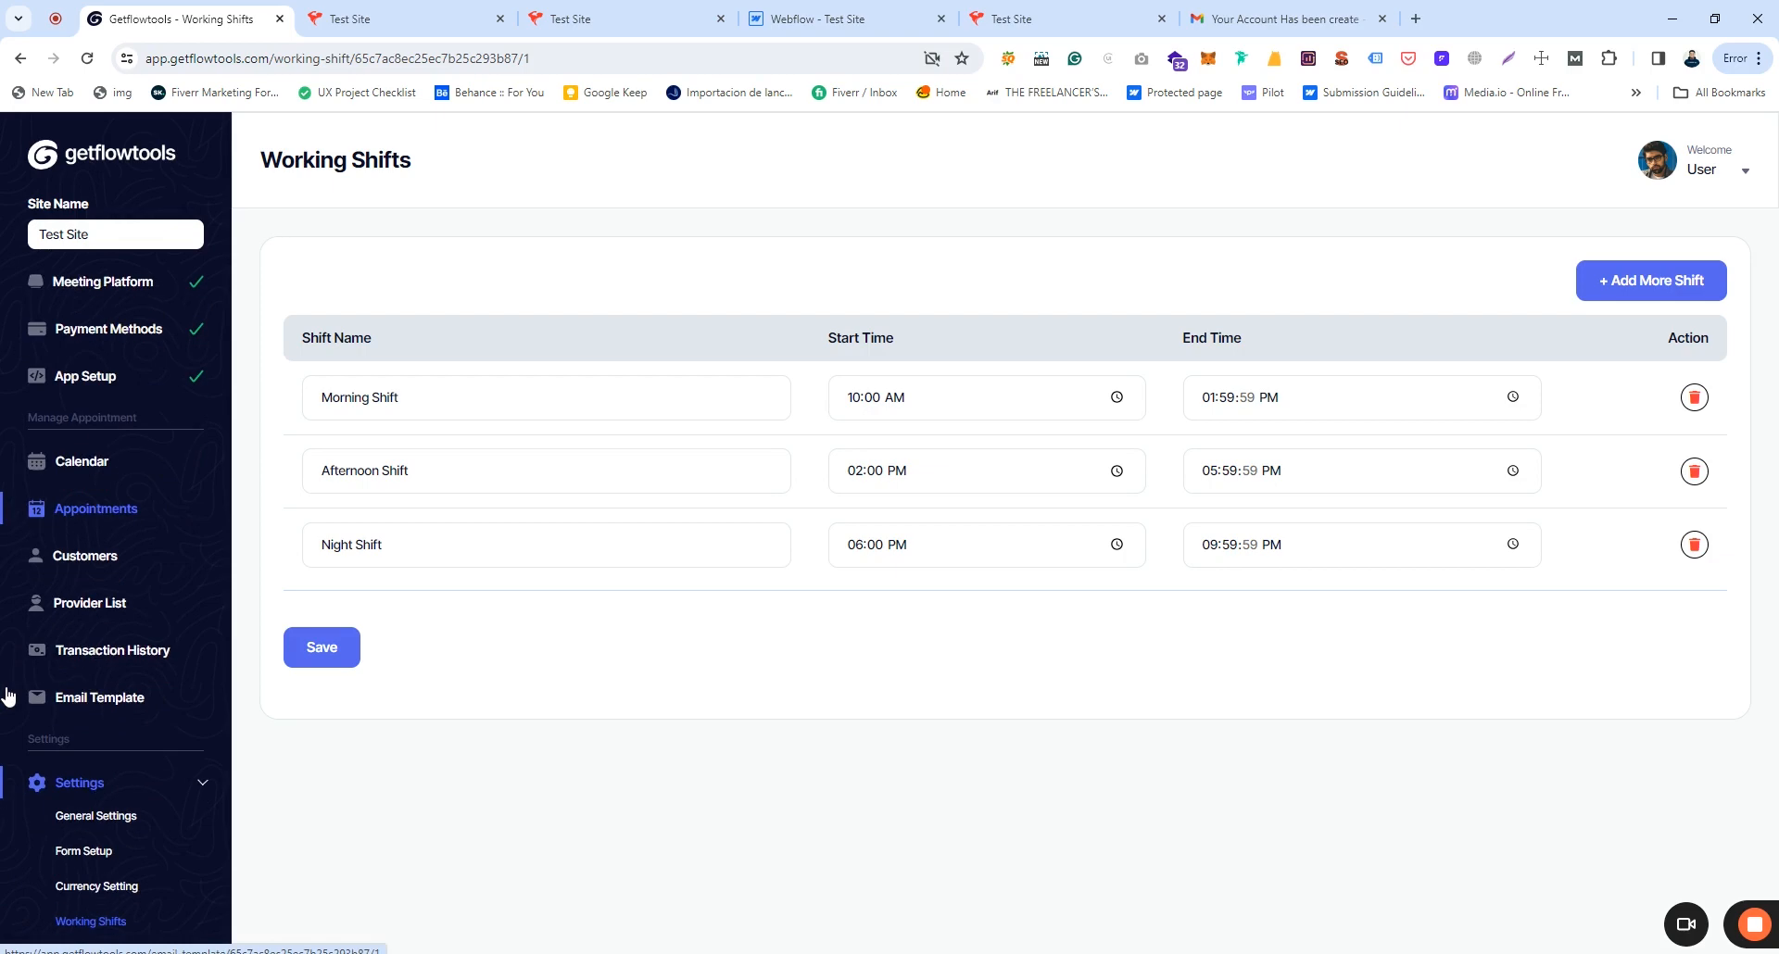
Step: In General Settings, set Meeting Email Reminder to 30 minutes and save
left_click(79, 819)
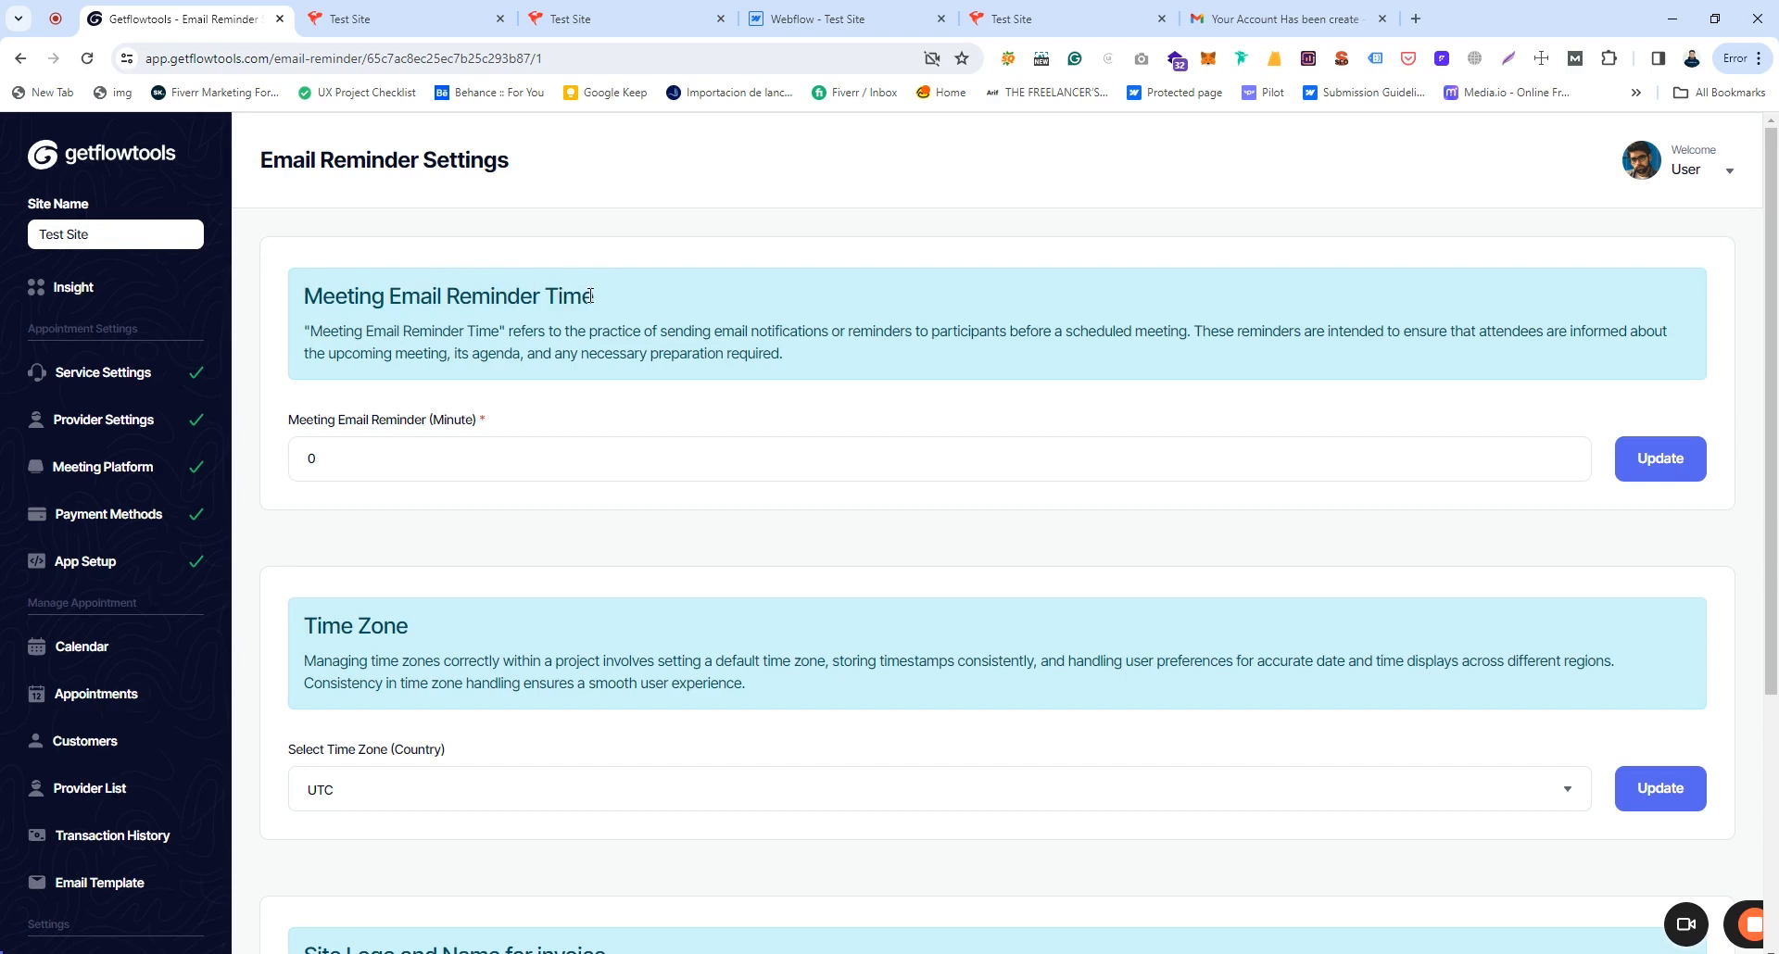
left_click(339, 453)
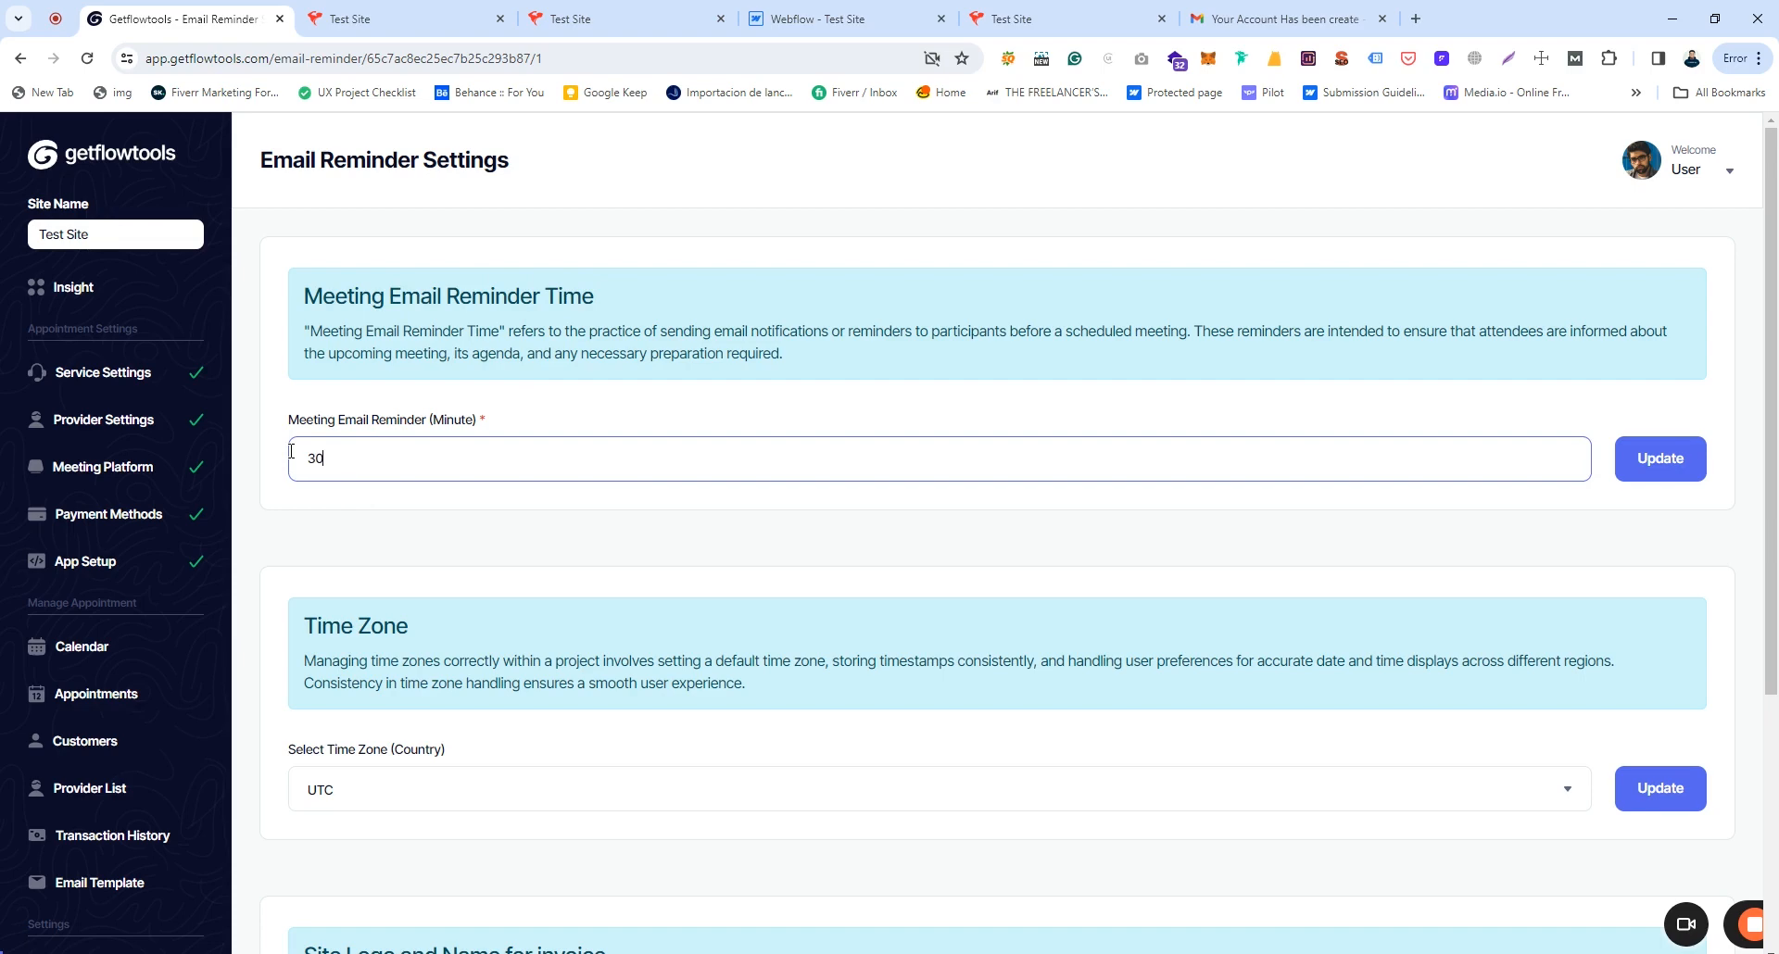
left_click(1654, 470)
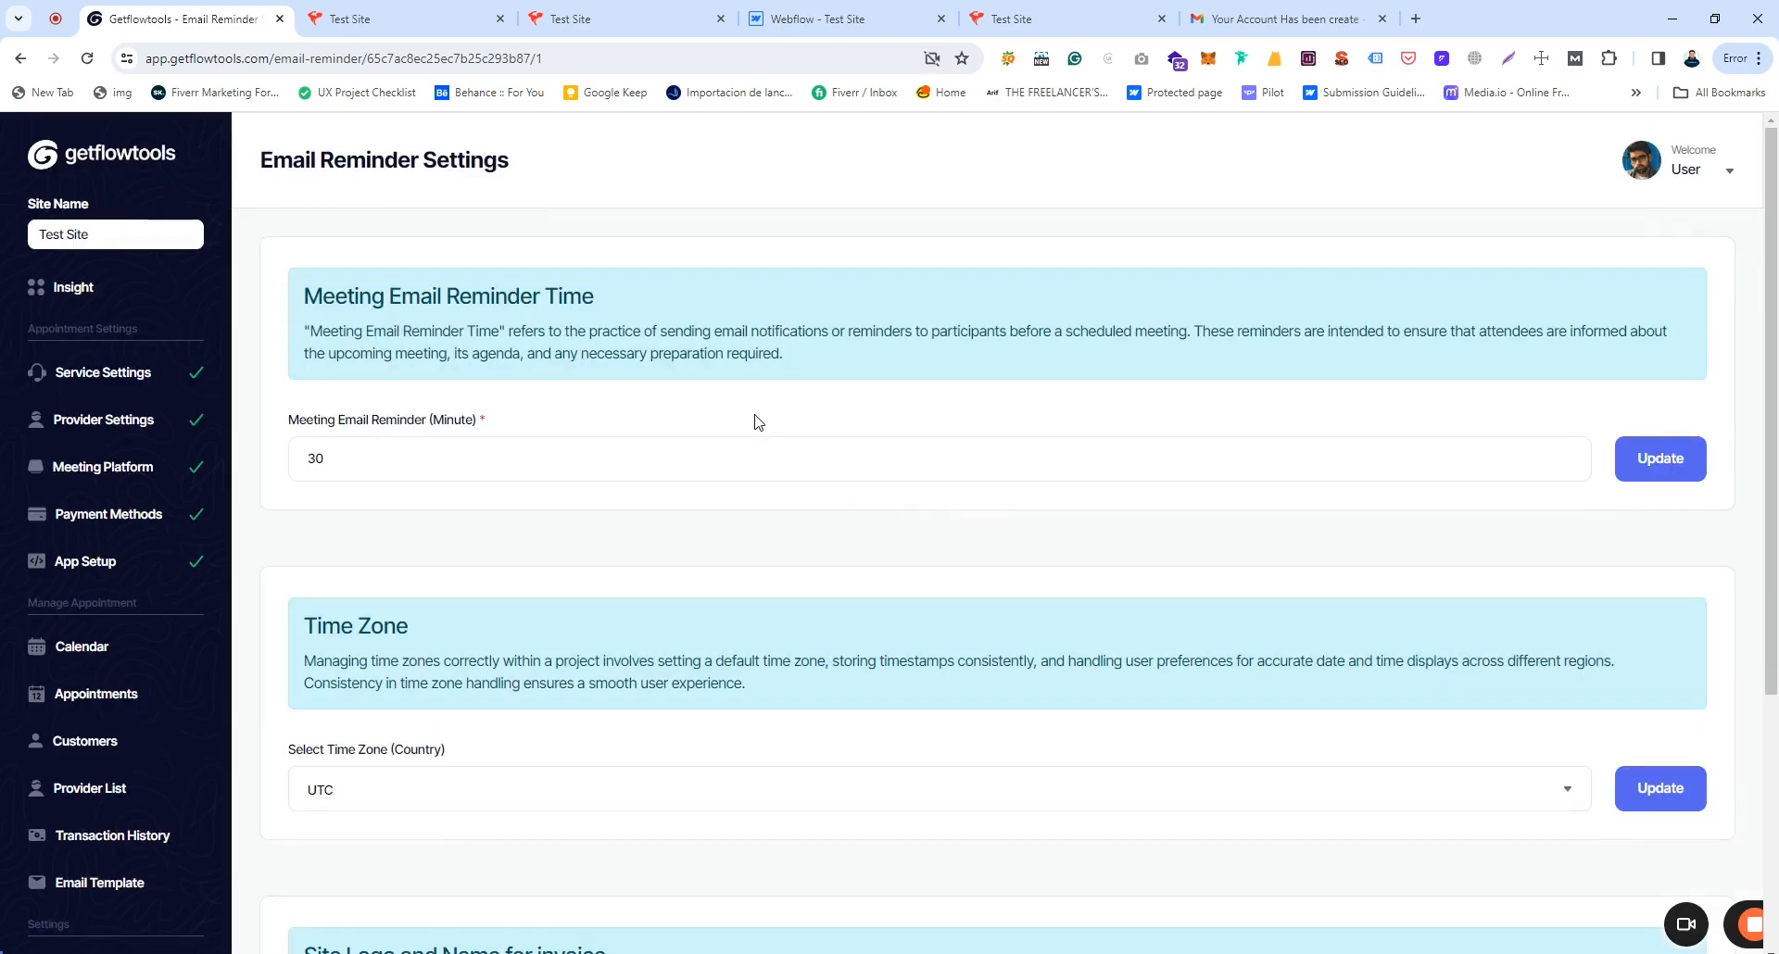
left_click(344, 452)
scroll(737, 357, "down", 2)
scroll(739, 363, "down", 2)
left_click_drag(311, 246, 410, 248)
scroll(99, 658, "down", 4)
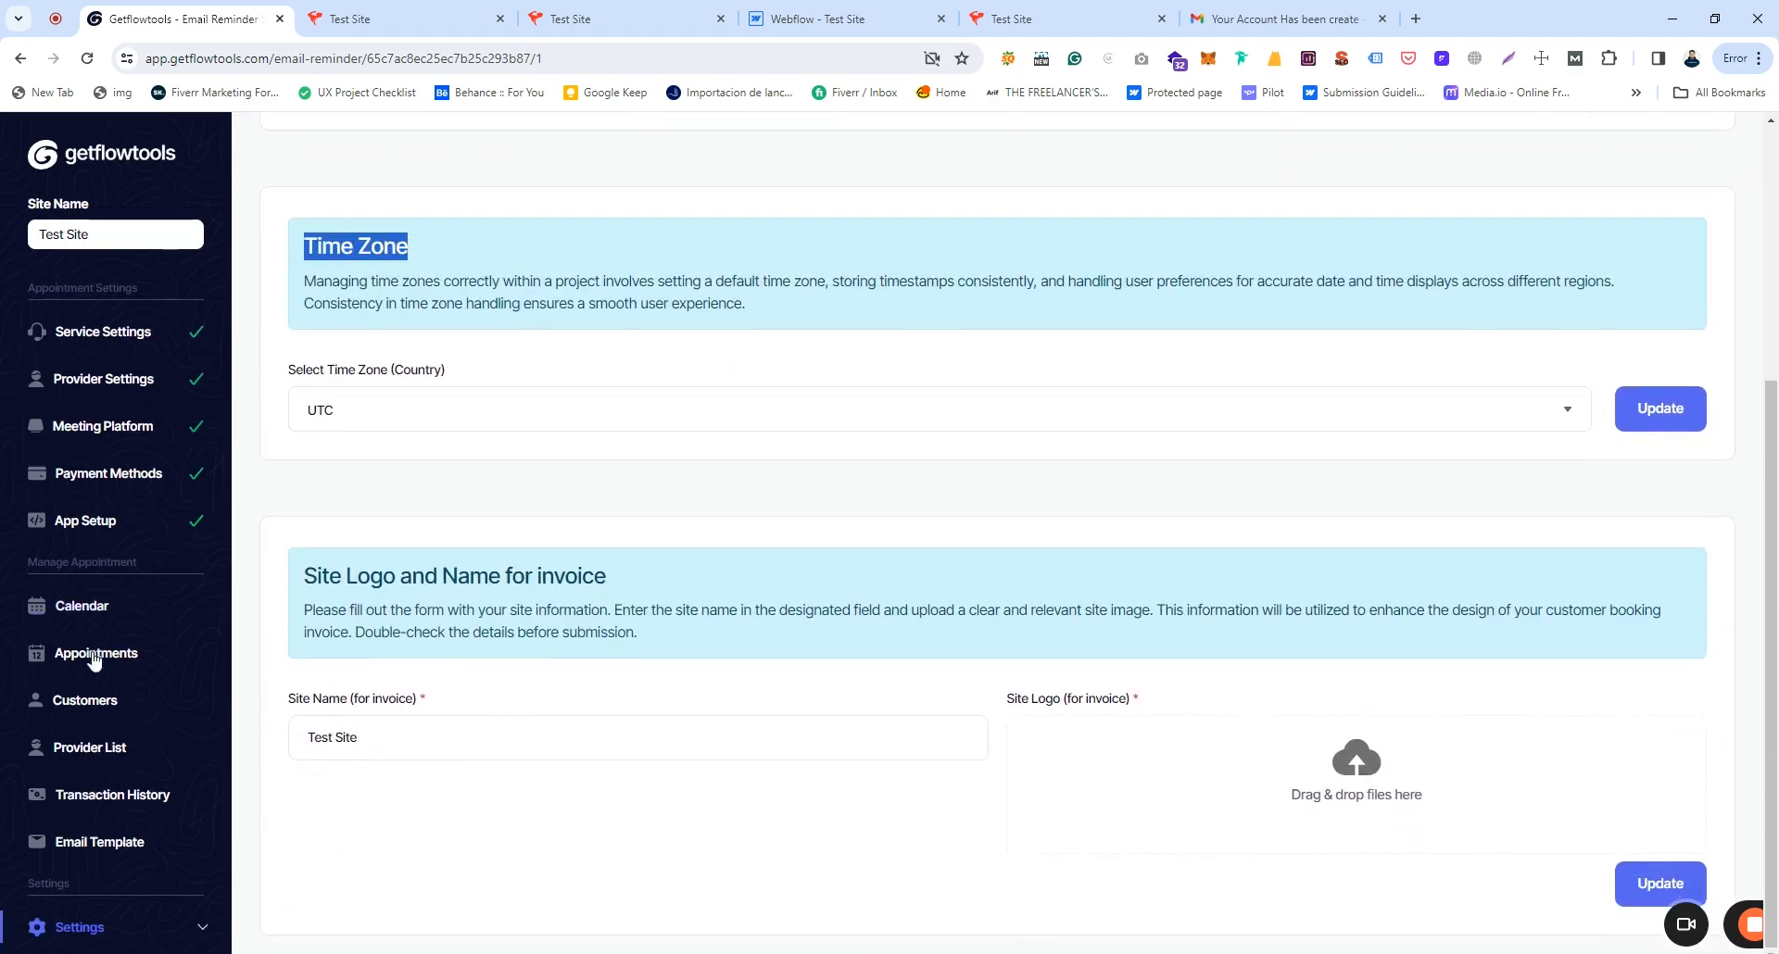
Step: Browse the Time Zone list and leave it set to UTC
left_click(365, 251)
left_click(349, 419)
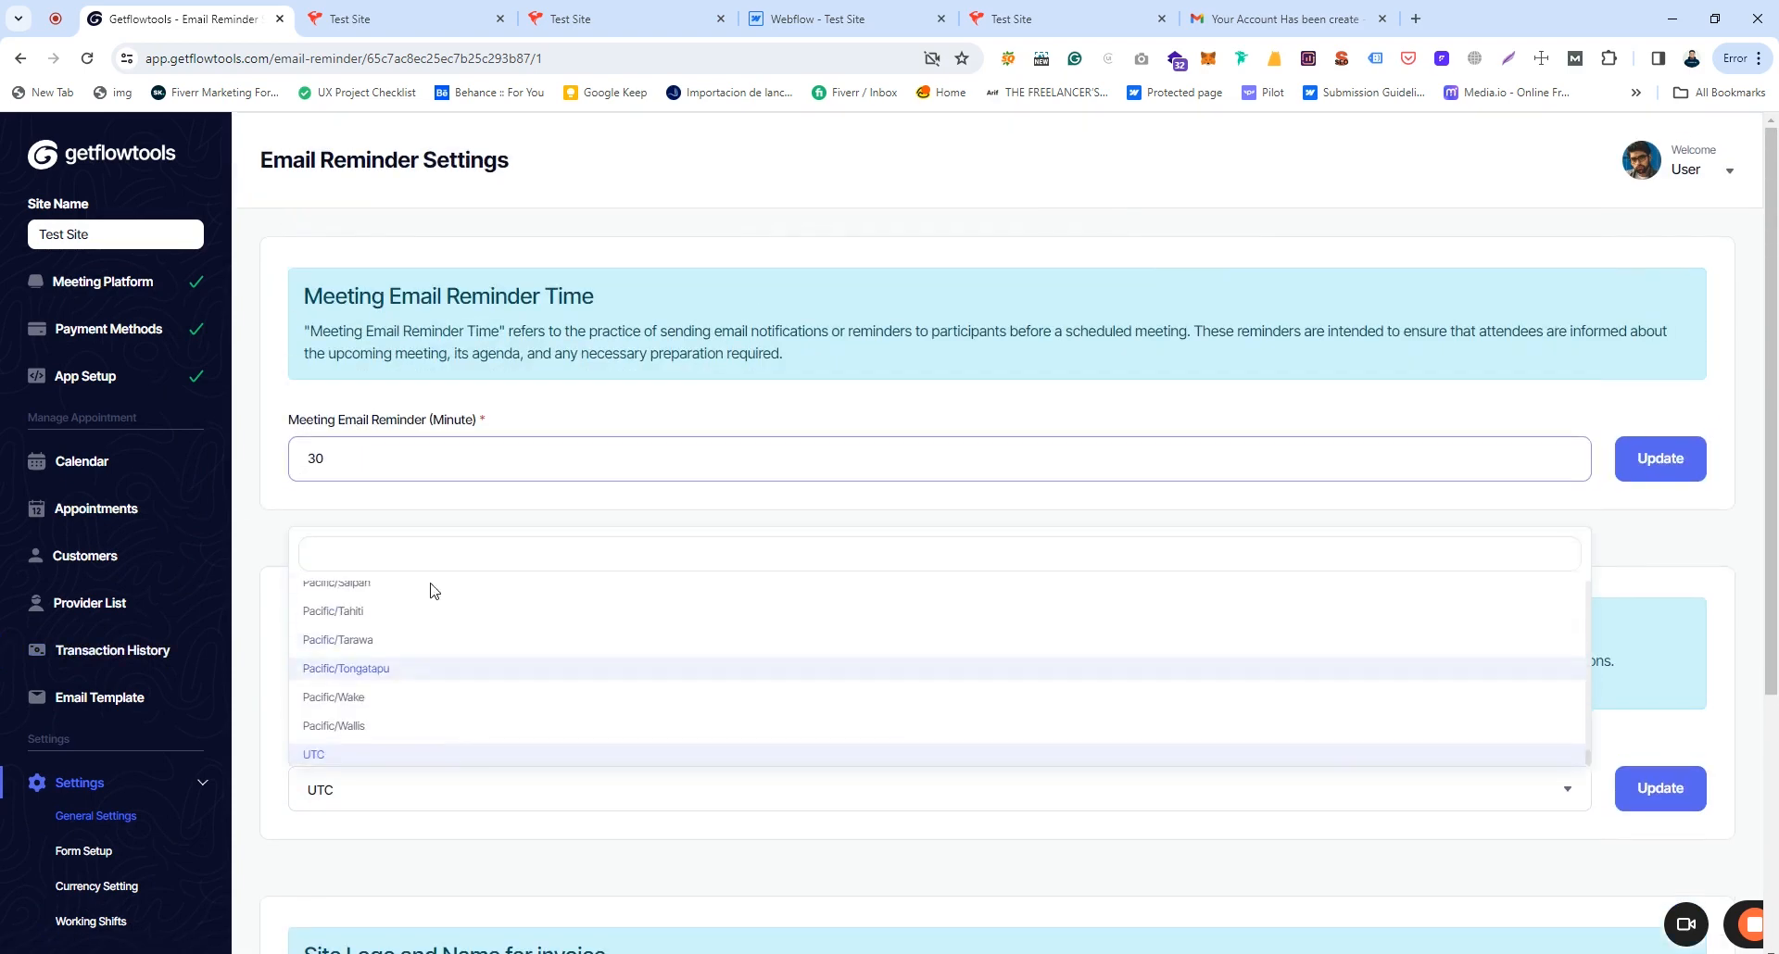
scroll(366, 709, "up", 12)
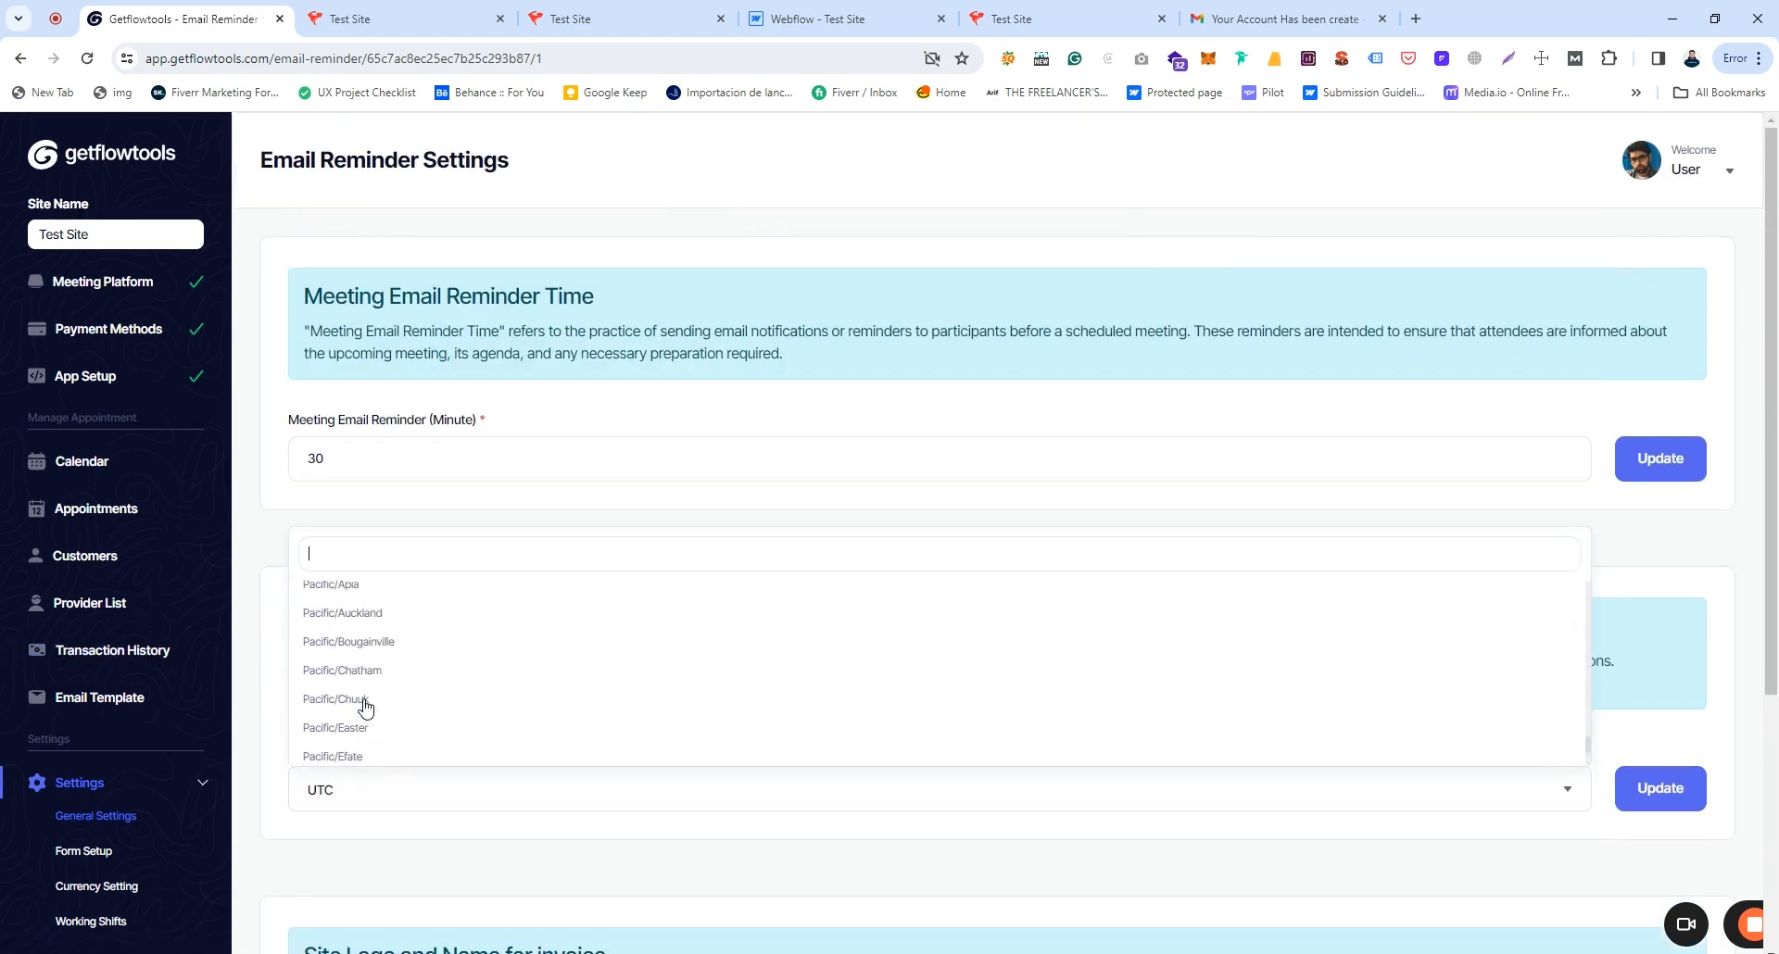
scroll(366, 709, "up", 3)
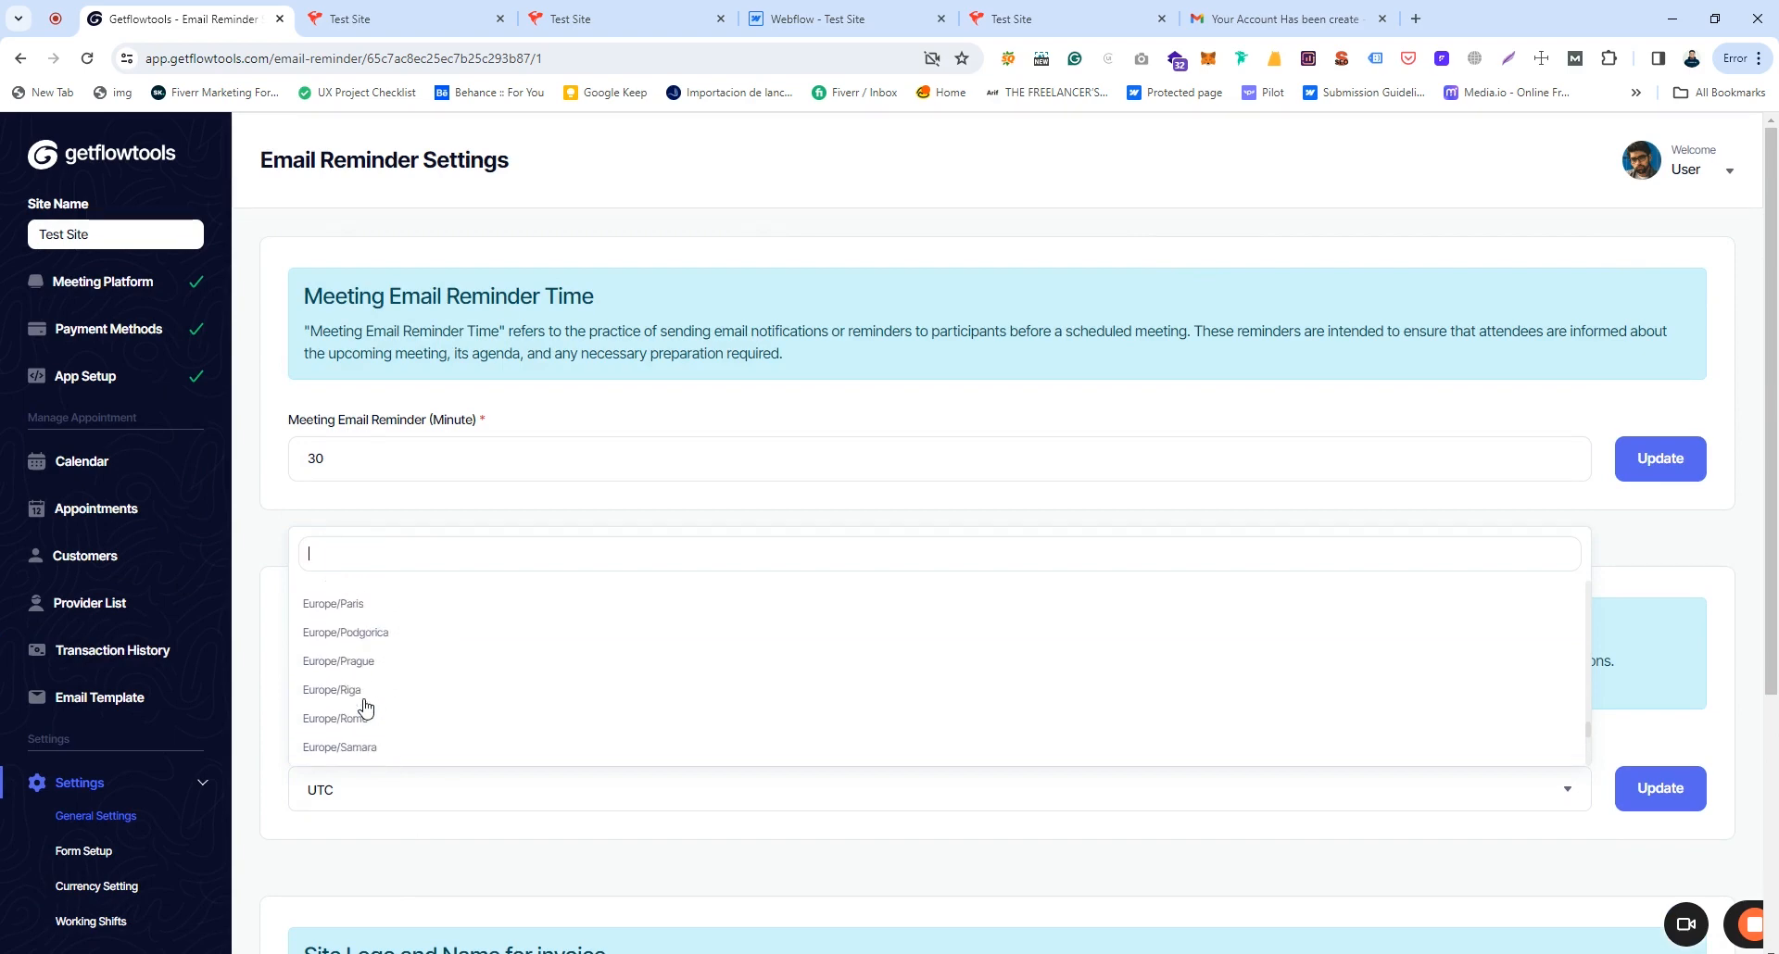
scroll(371, 691, "down", 5)
left_click(358, 828)
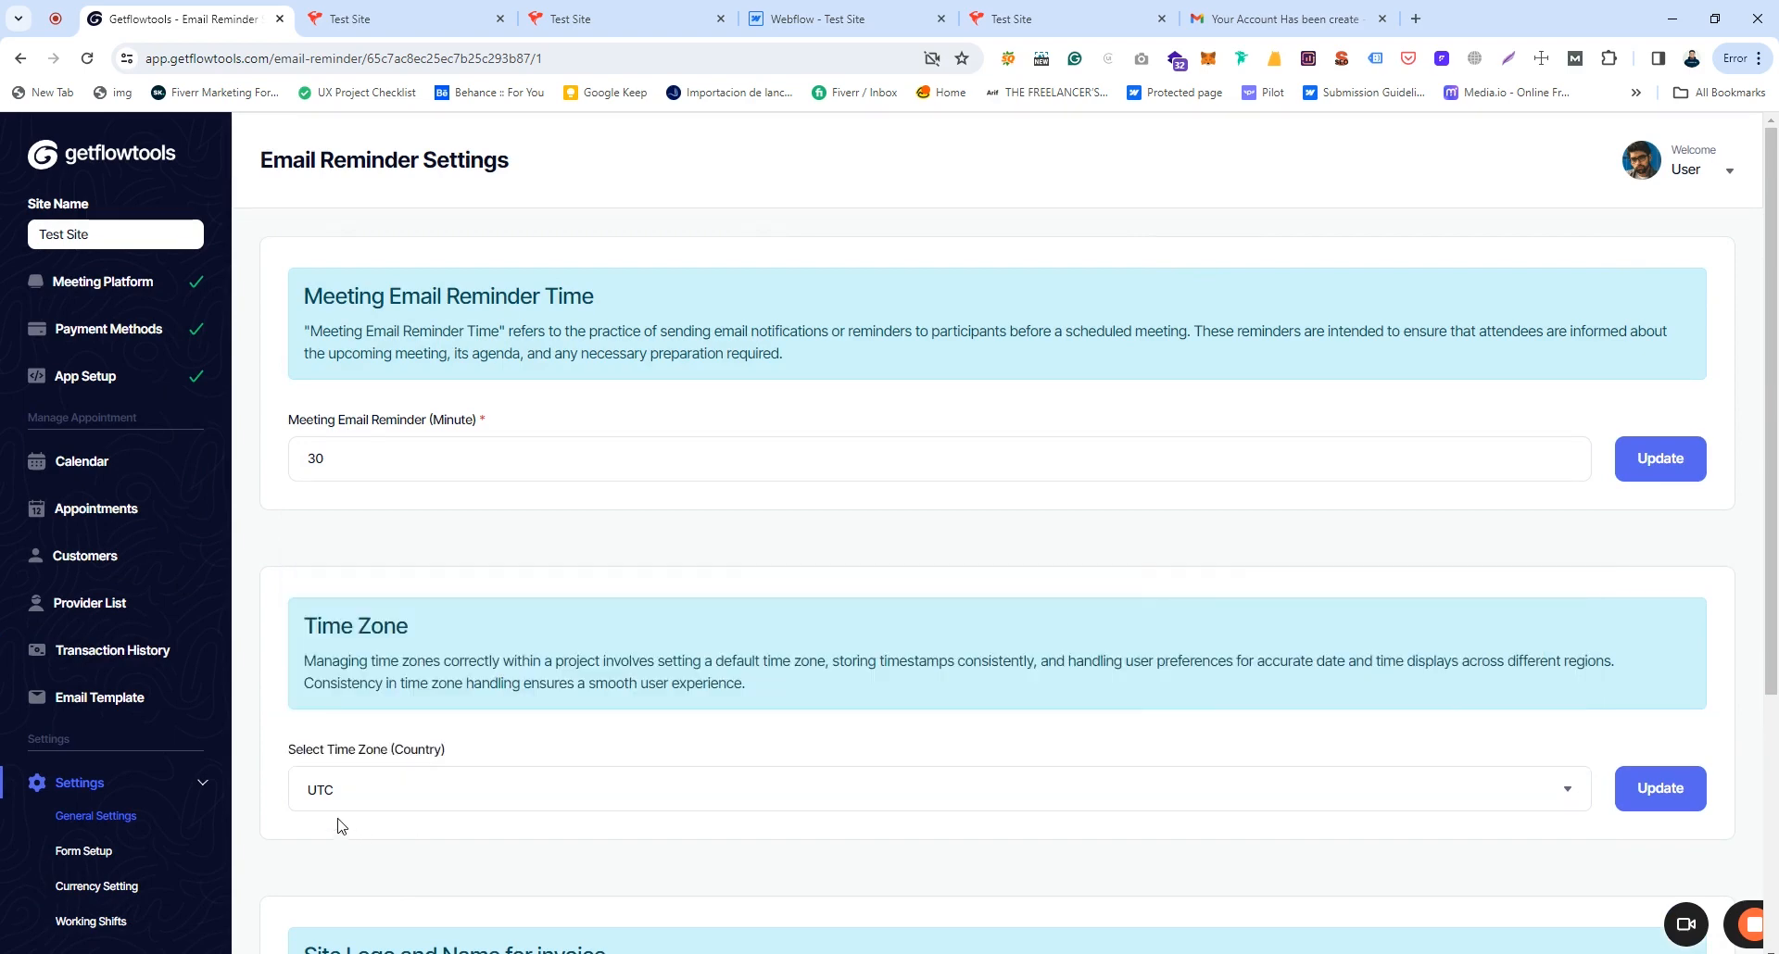
left_click(386, 795)
left_click(341, 863)
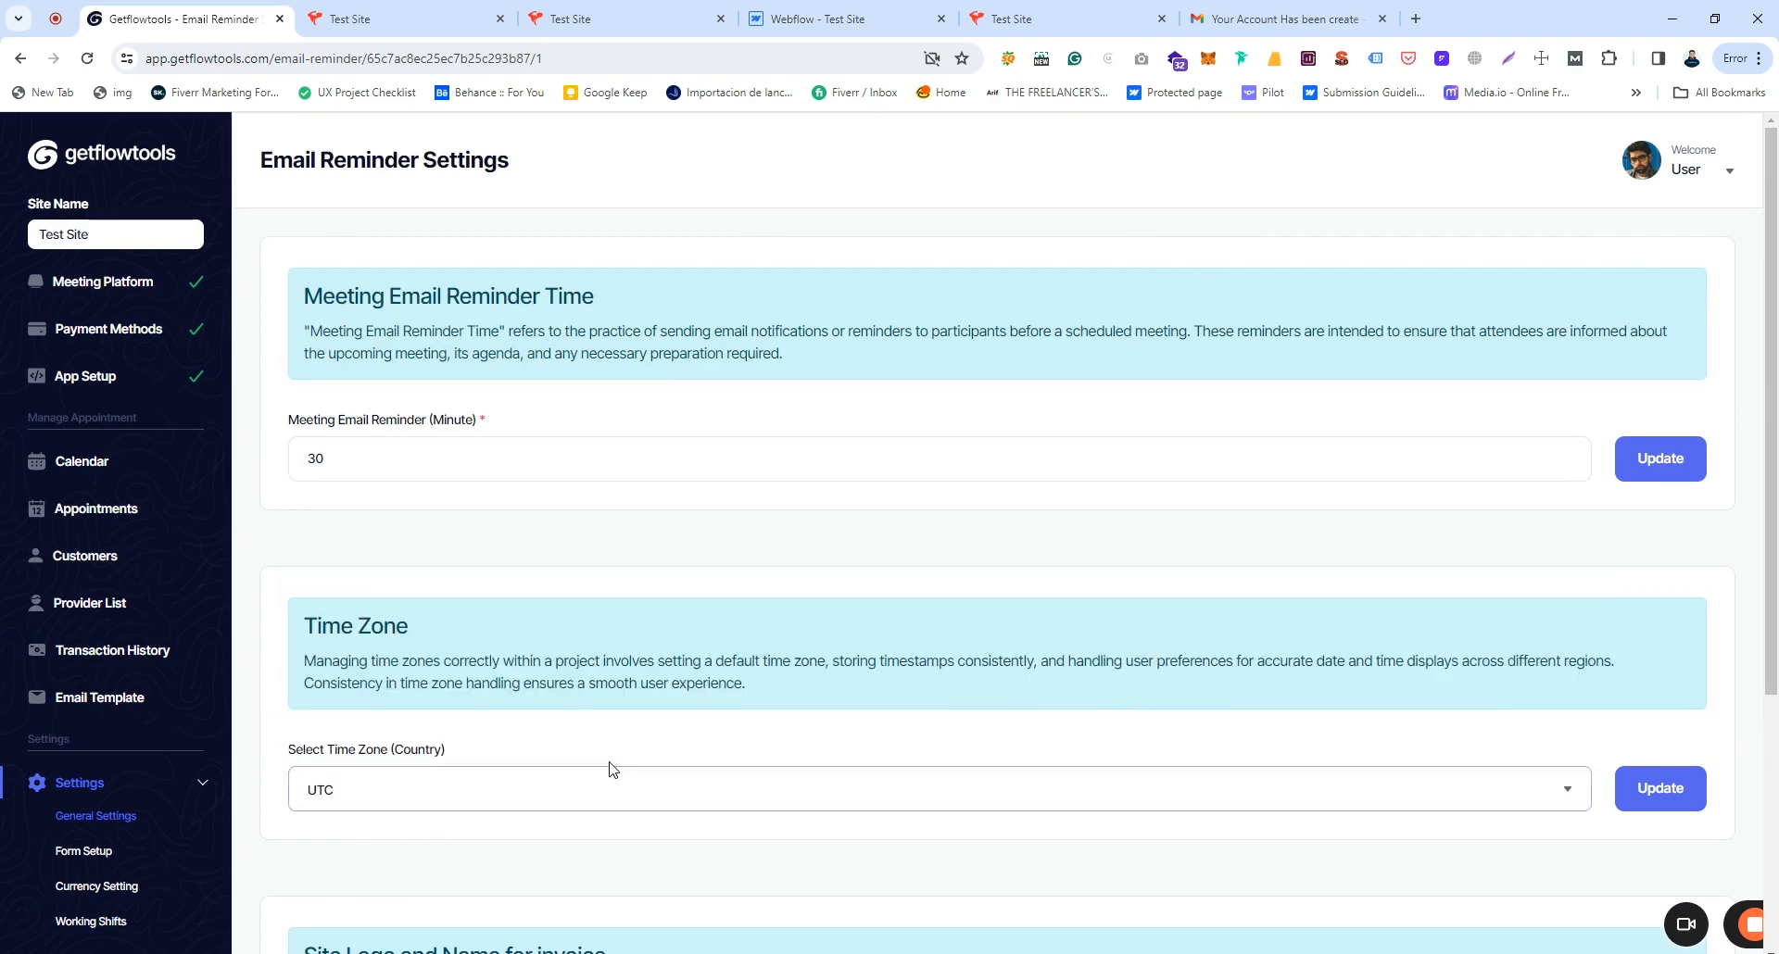
scroll(608, 768, "down", 4)
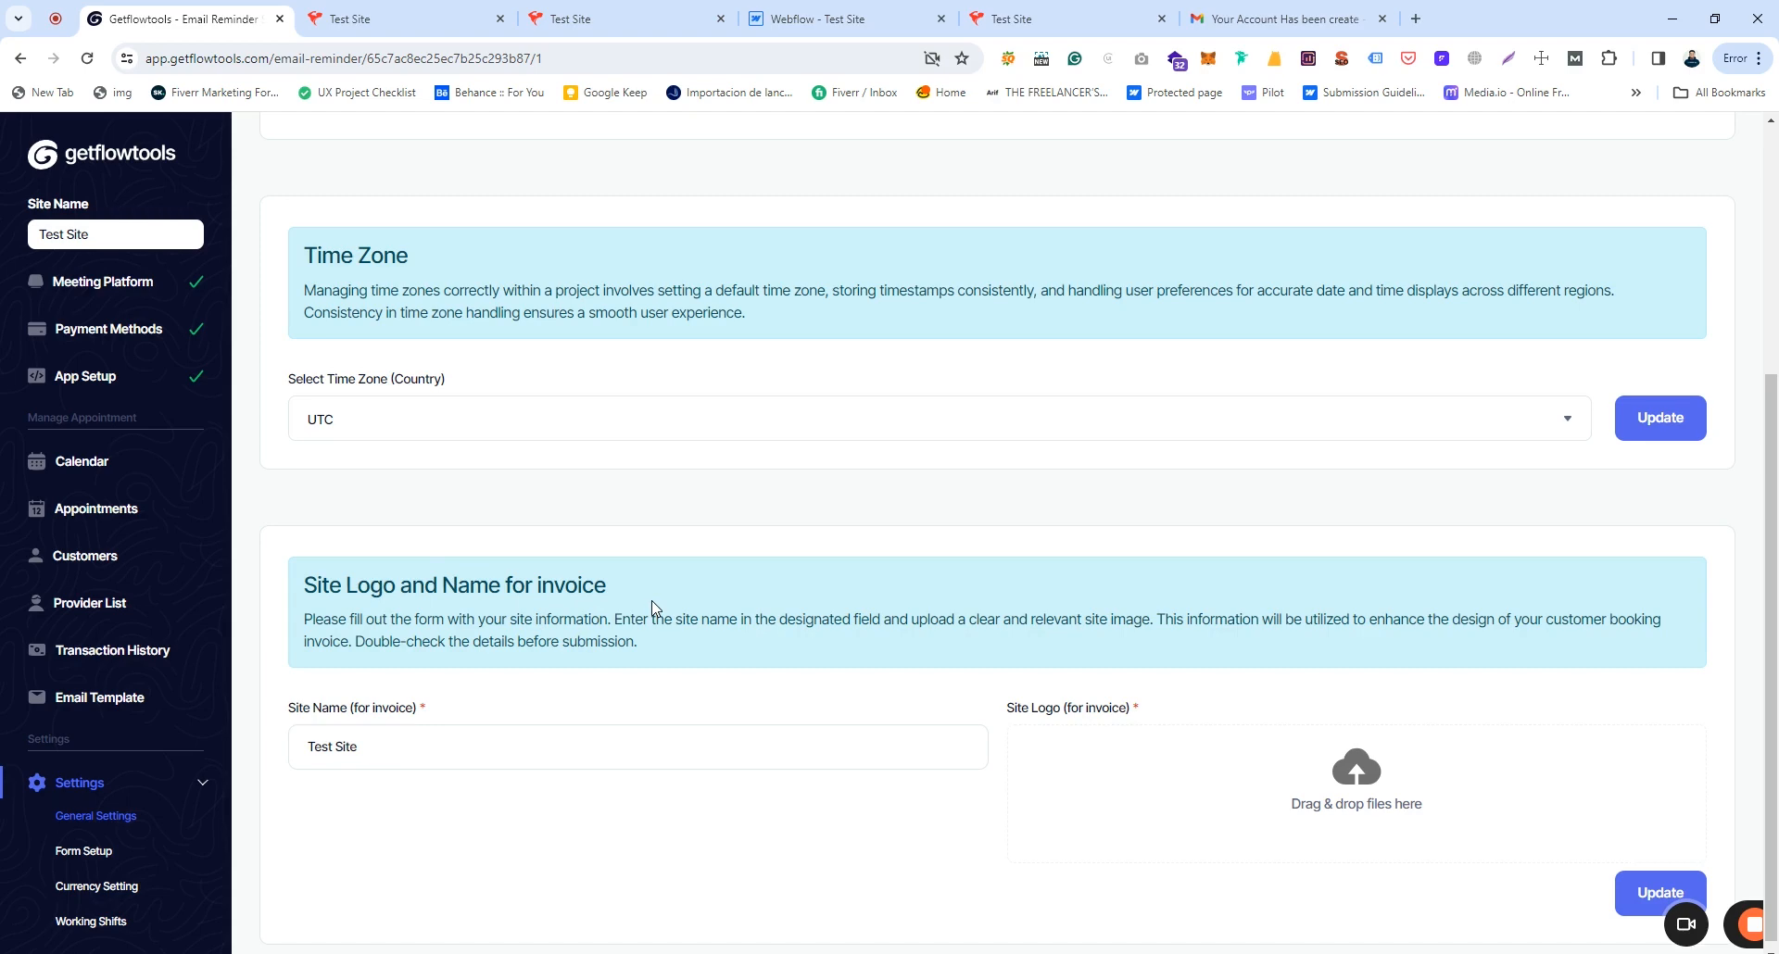
Step: Select the invoice site name 'Test Site' and switch to the booking form tab
left_click_drag(371, 744, 305, 750)
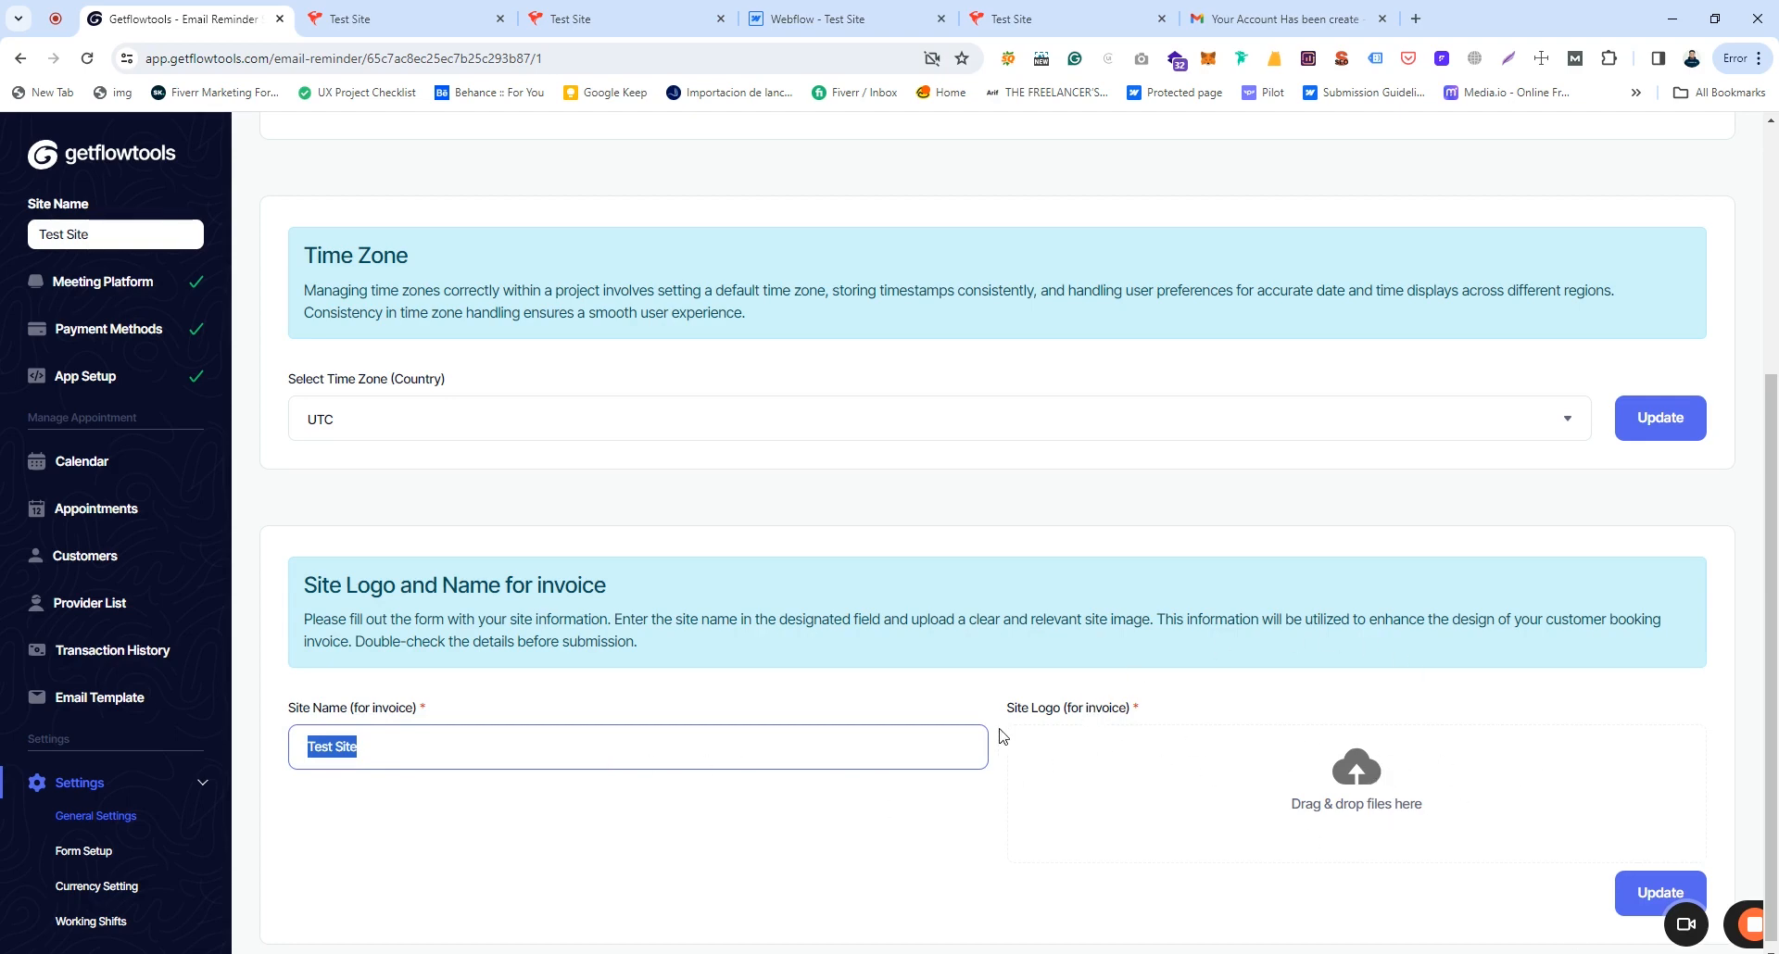
key("ctrl+Tab")
scroll(1628, 387, "down", 1)
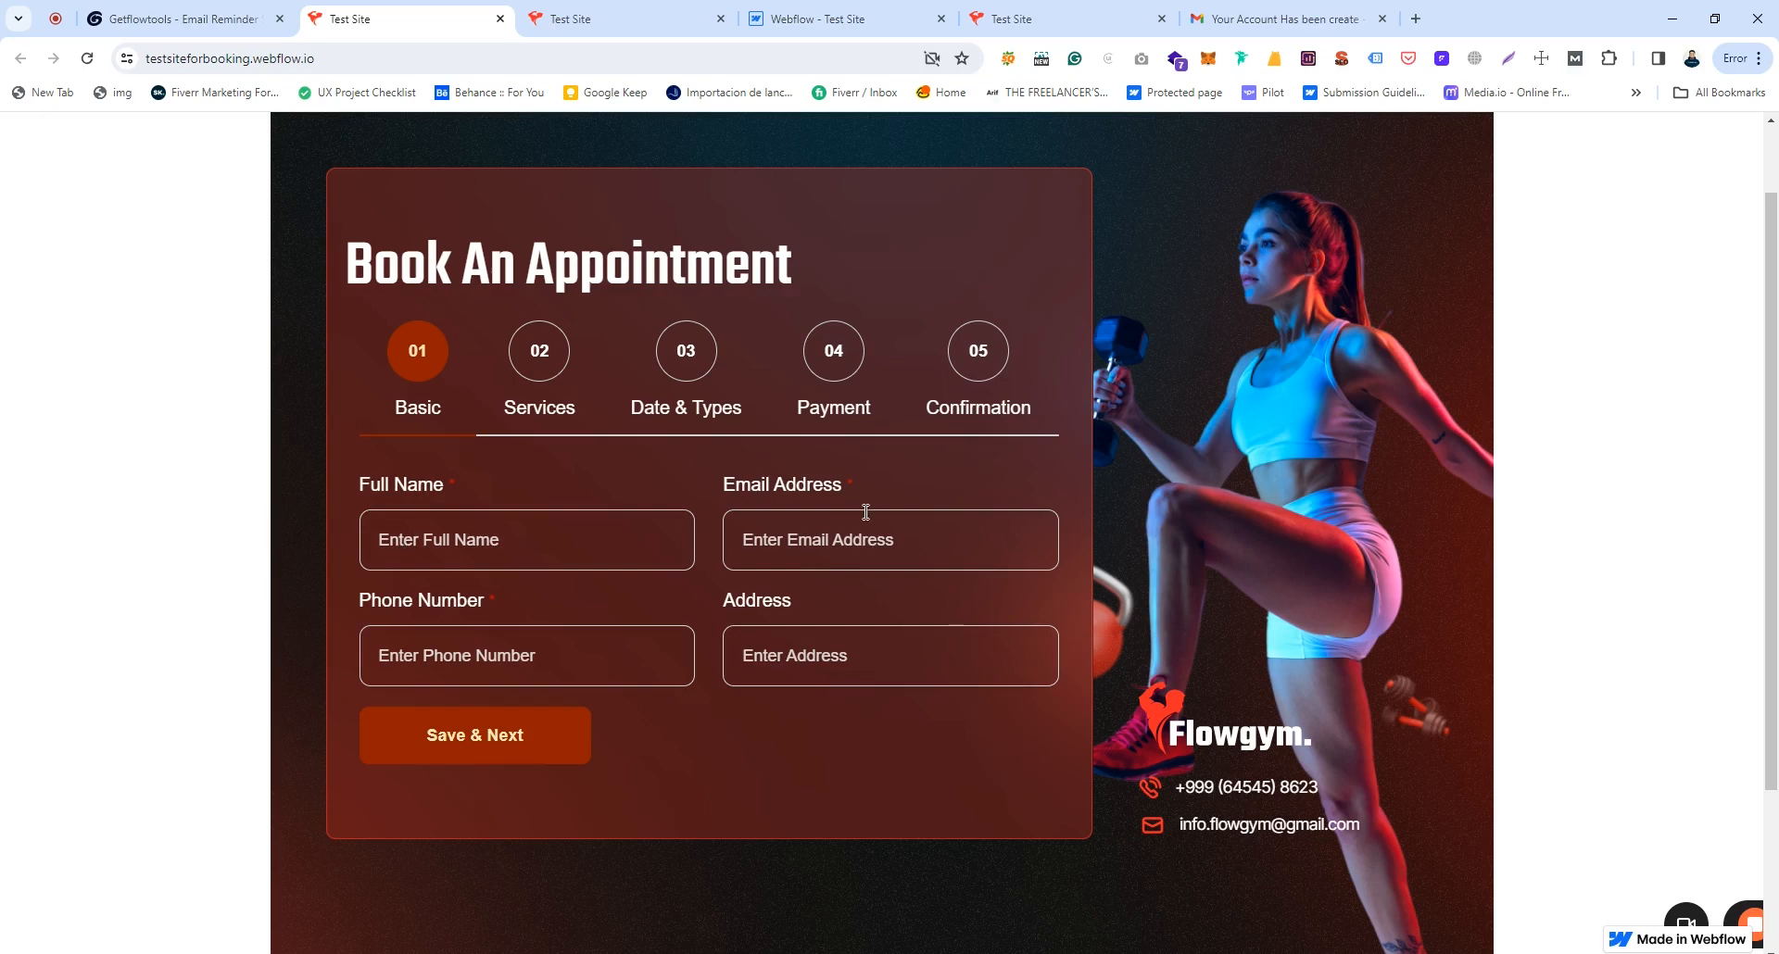
Step: Enter the customer's full name, autofill email, phone and address, and save the Basic step
left_click(462, 540)
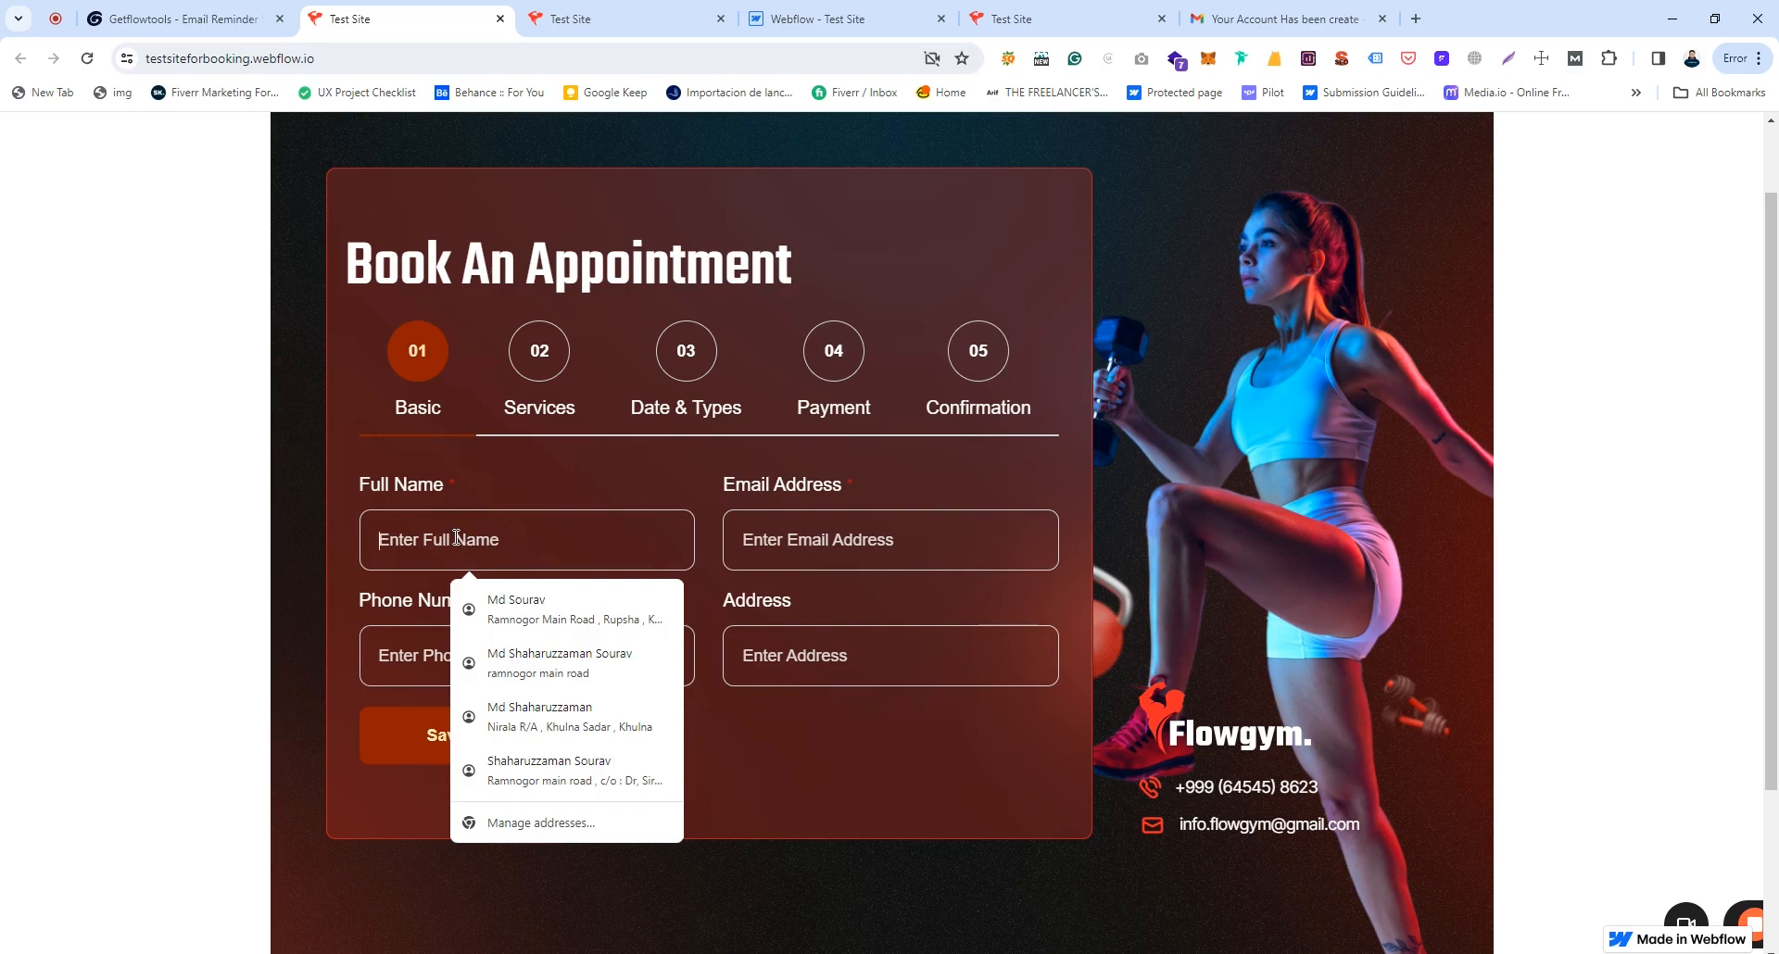
type("sourav")
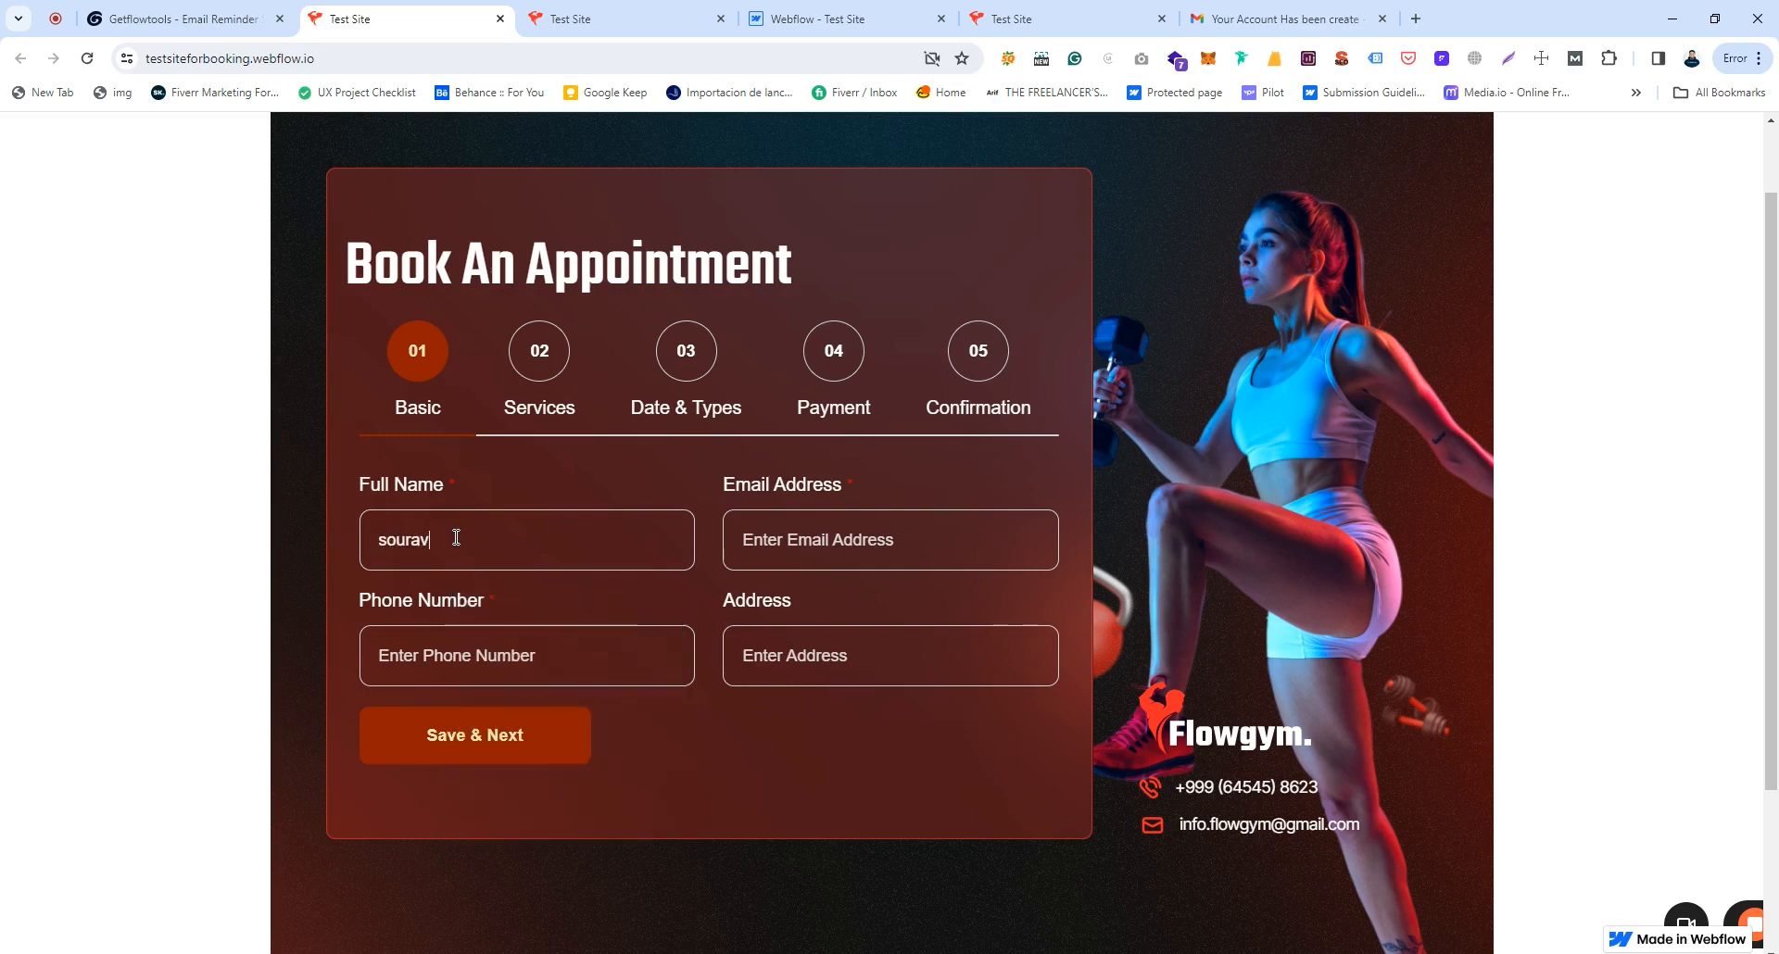
left_click(873, 539)
left_click(880, 644)
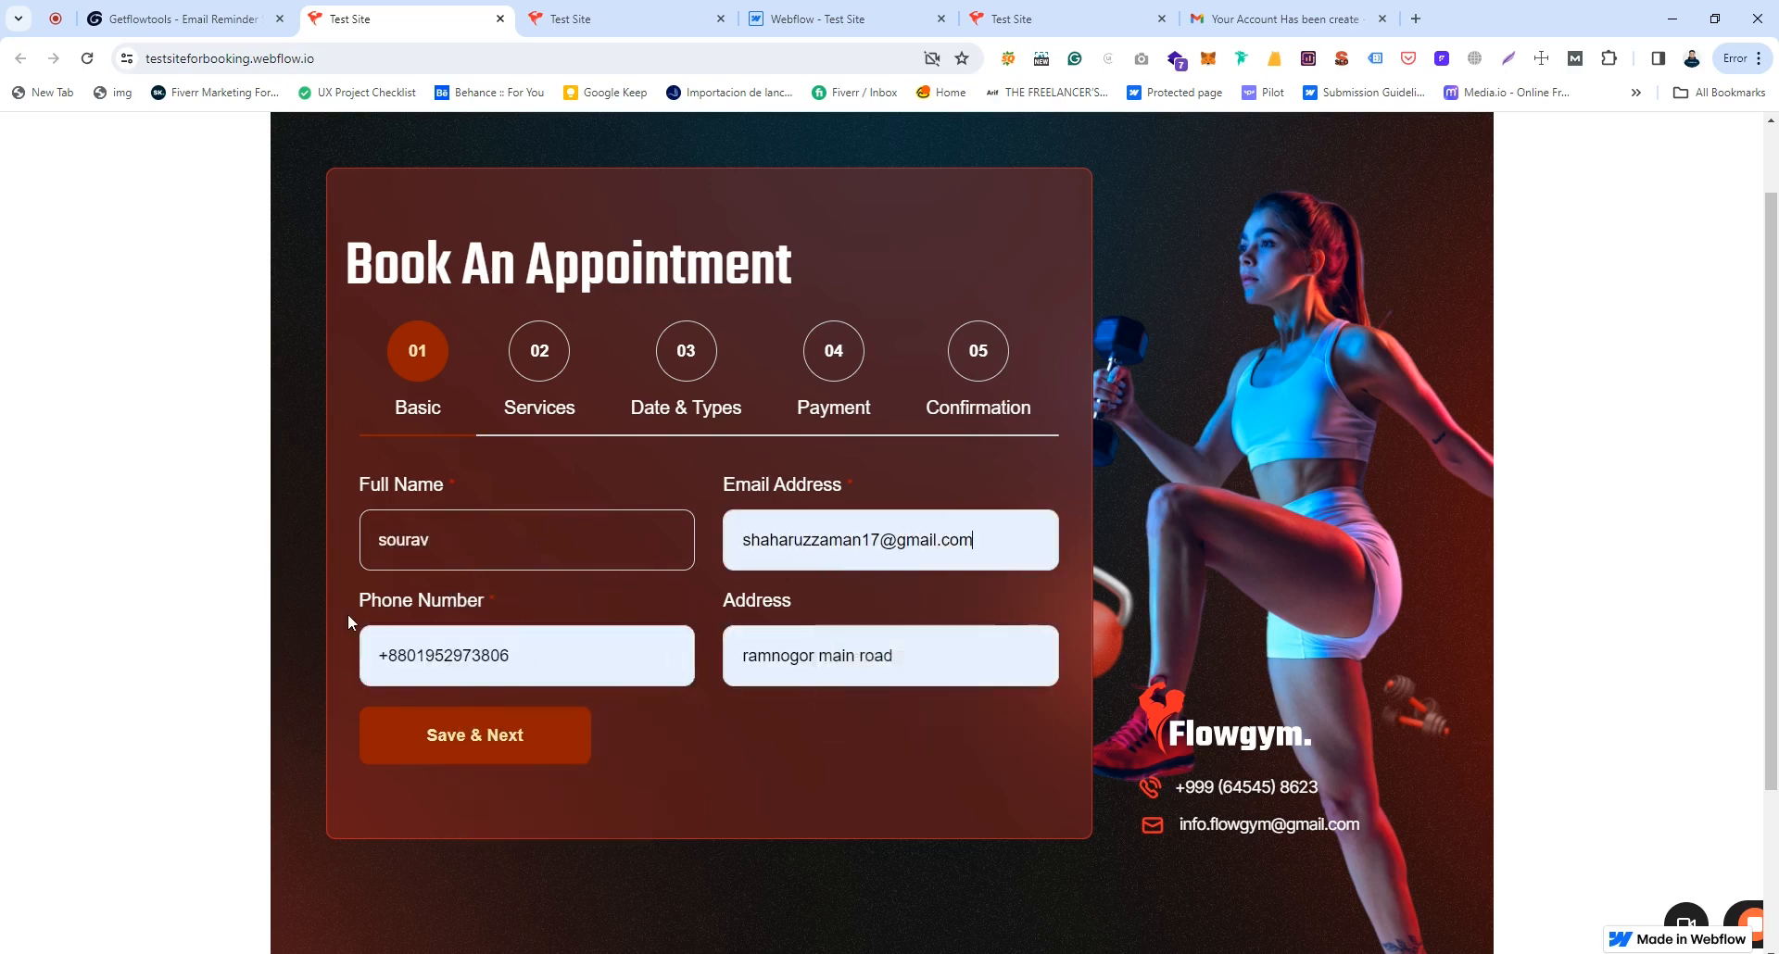
left_click(476, 741)
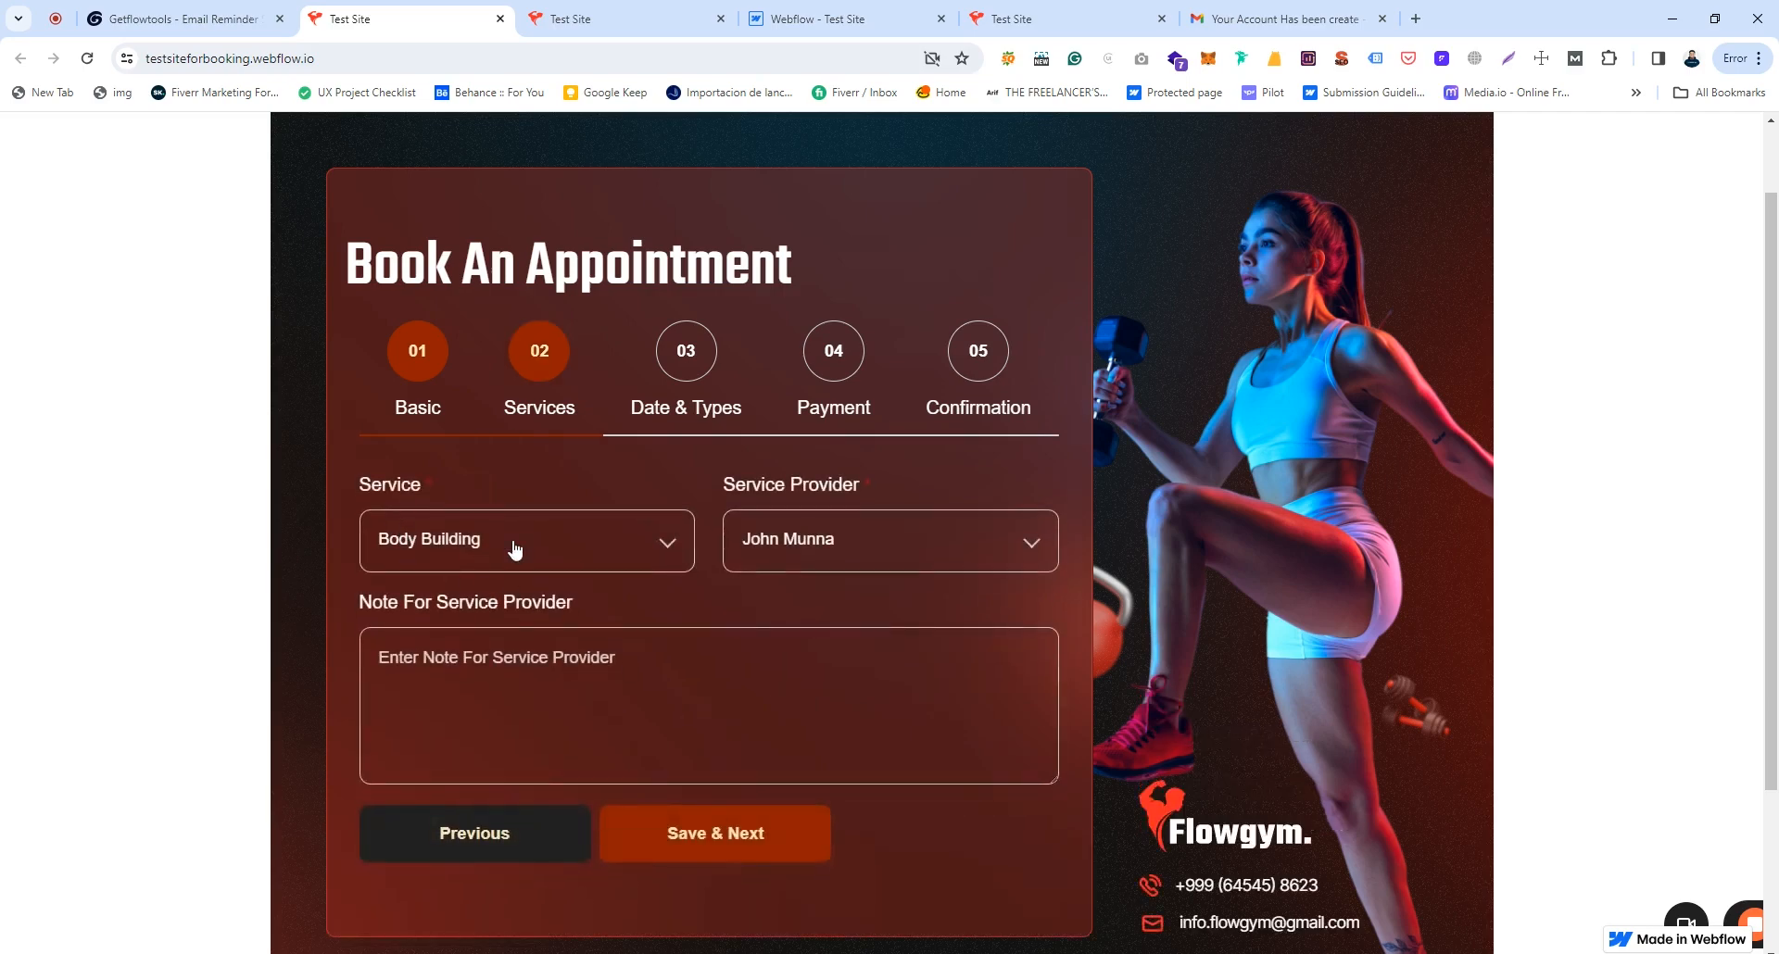
Step: Choose Body Building and a service provider, and add the note 'Thanks'
left_click(509, 552)
left_click(436, 593)
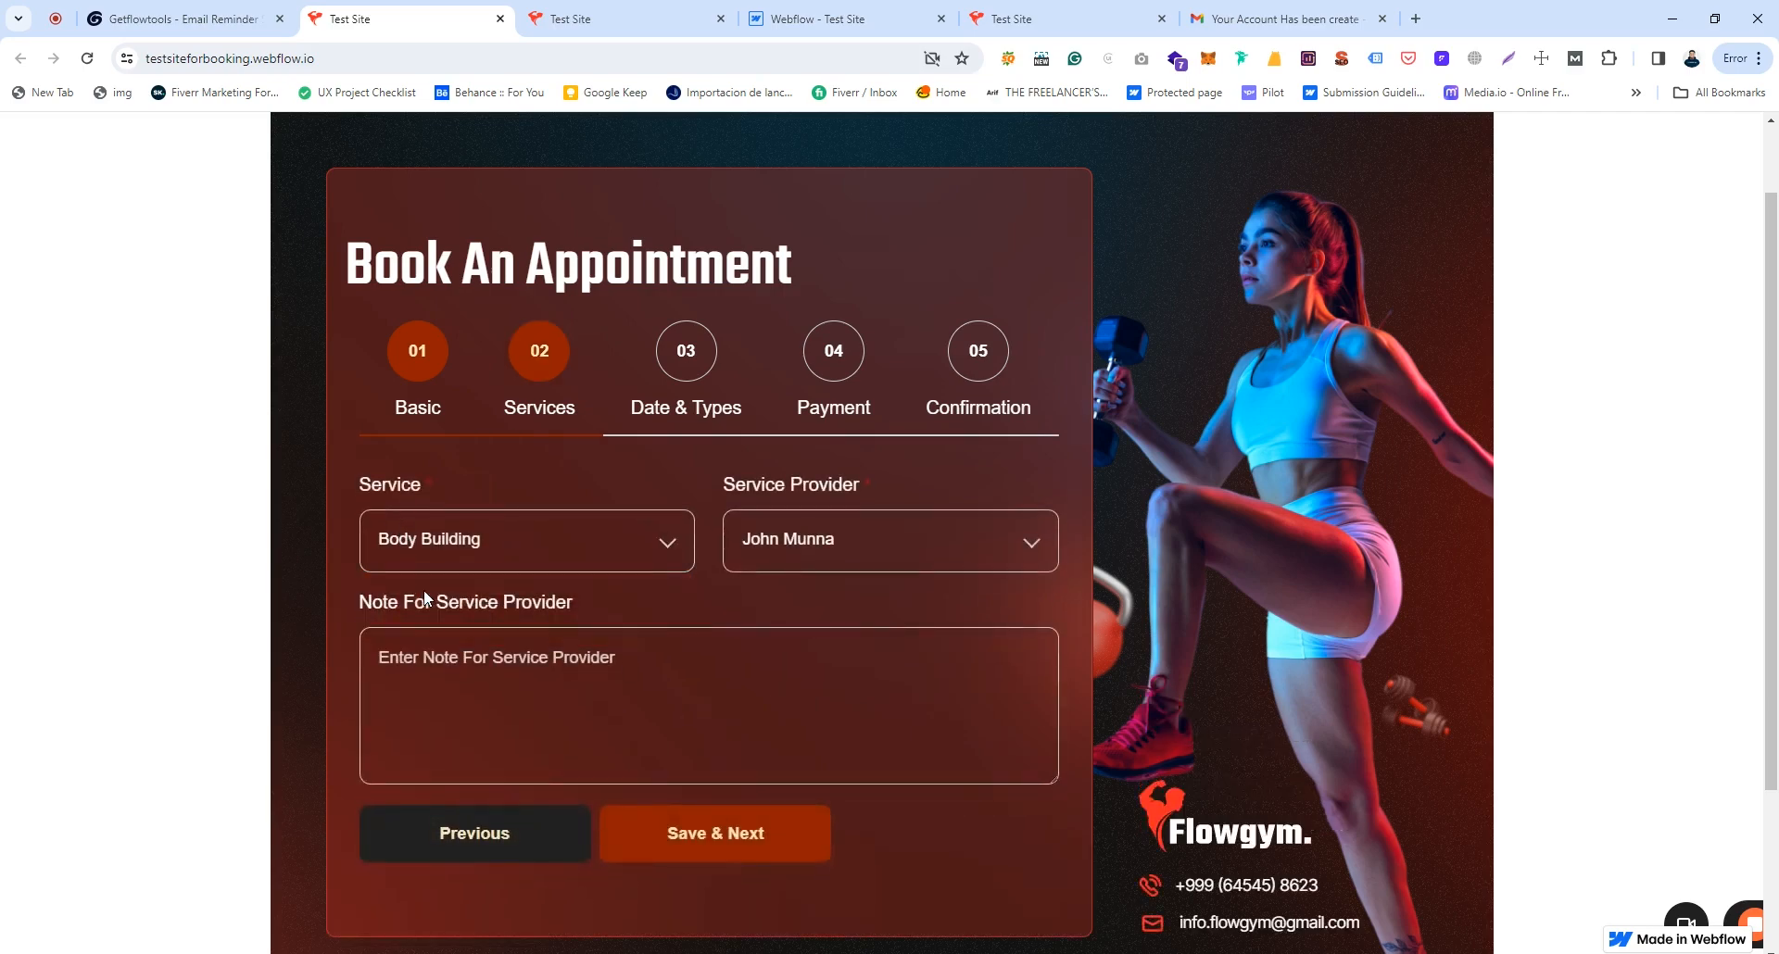
left_click(800, 544)
left_click(786, 582)
left_click(490, 708)
type("Thanks")
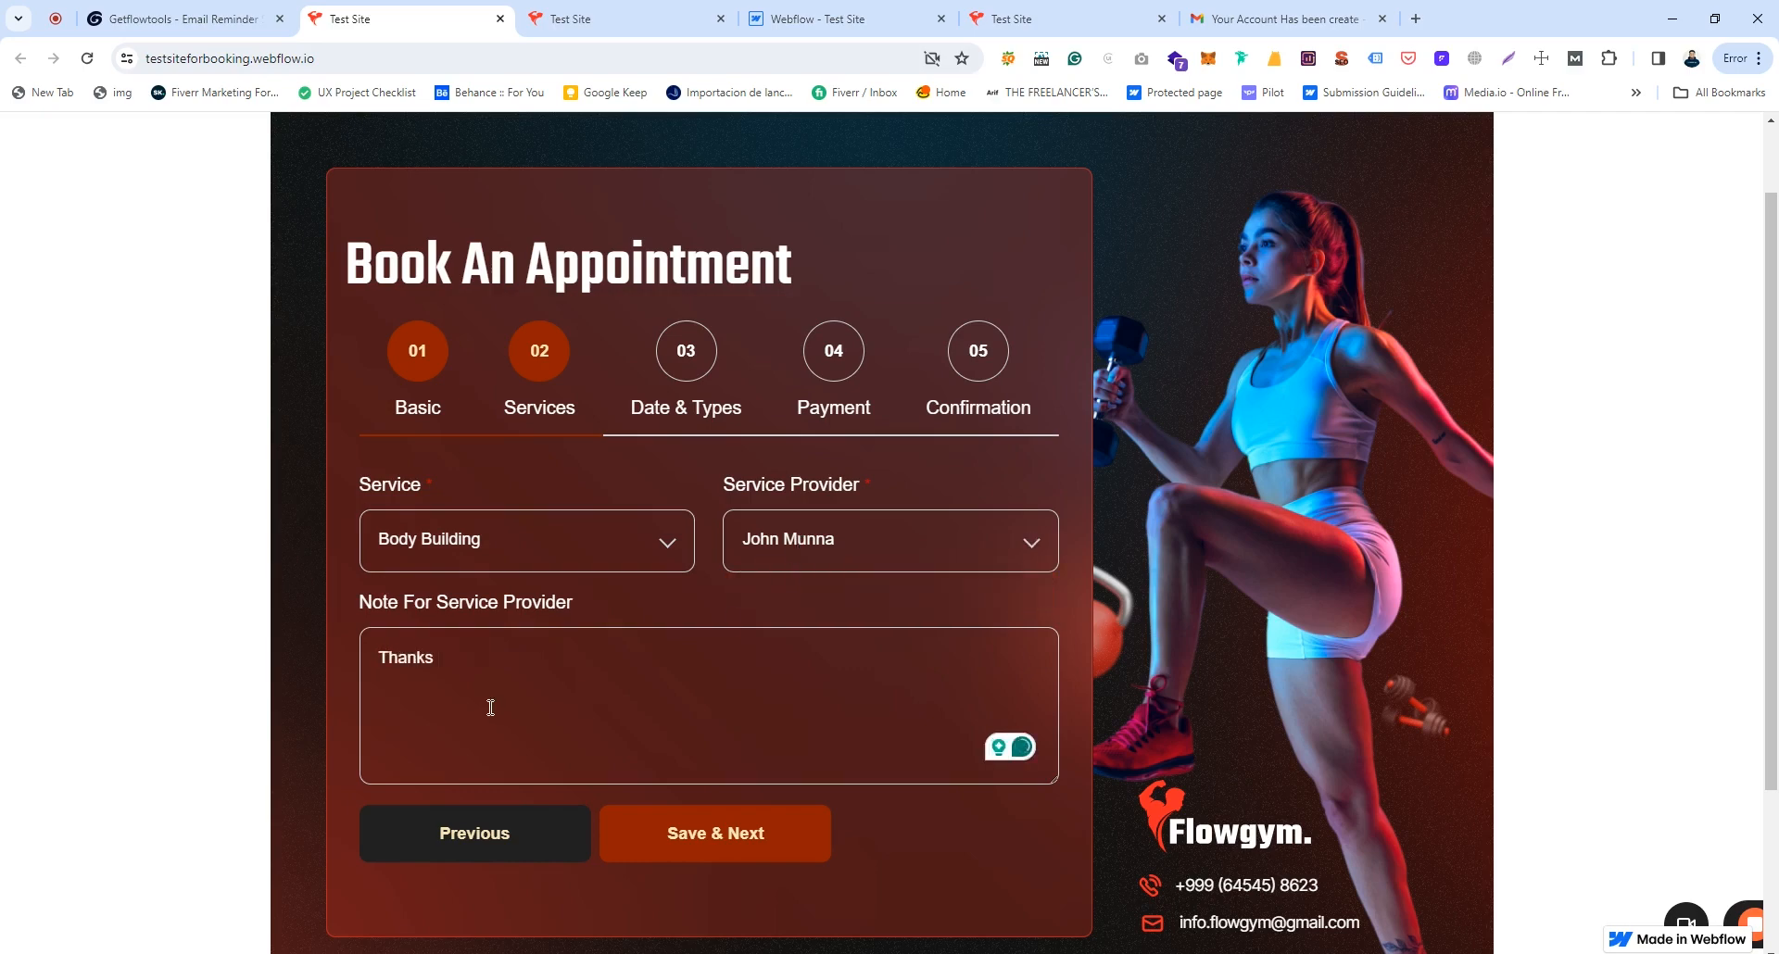
Step: Pick 14 February 2024 as the booking date, keeping the Asia/Dhaka slot timezone
left_click(709, 837)
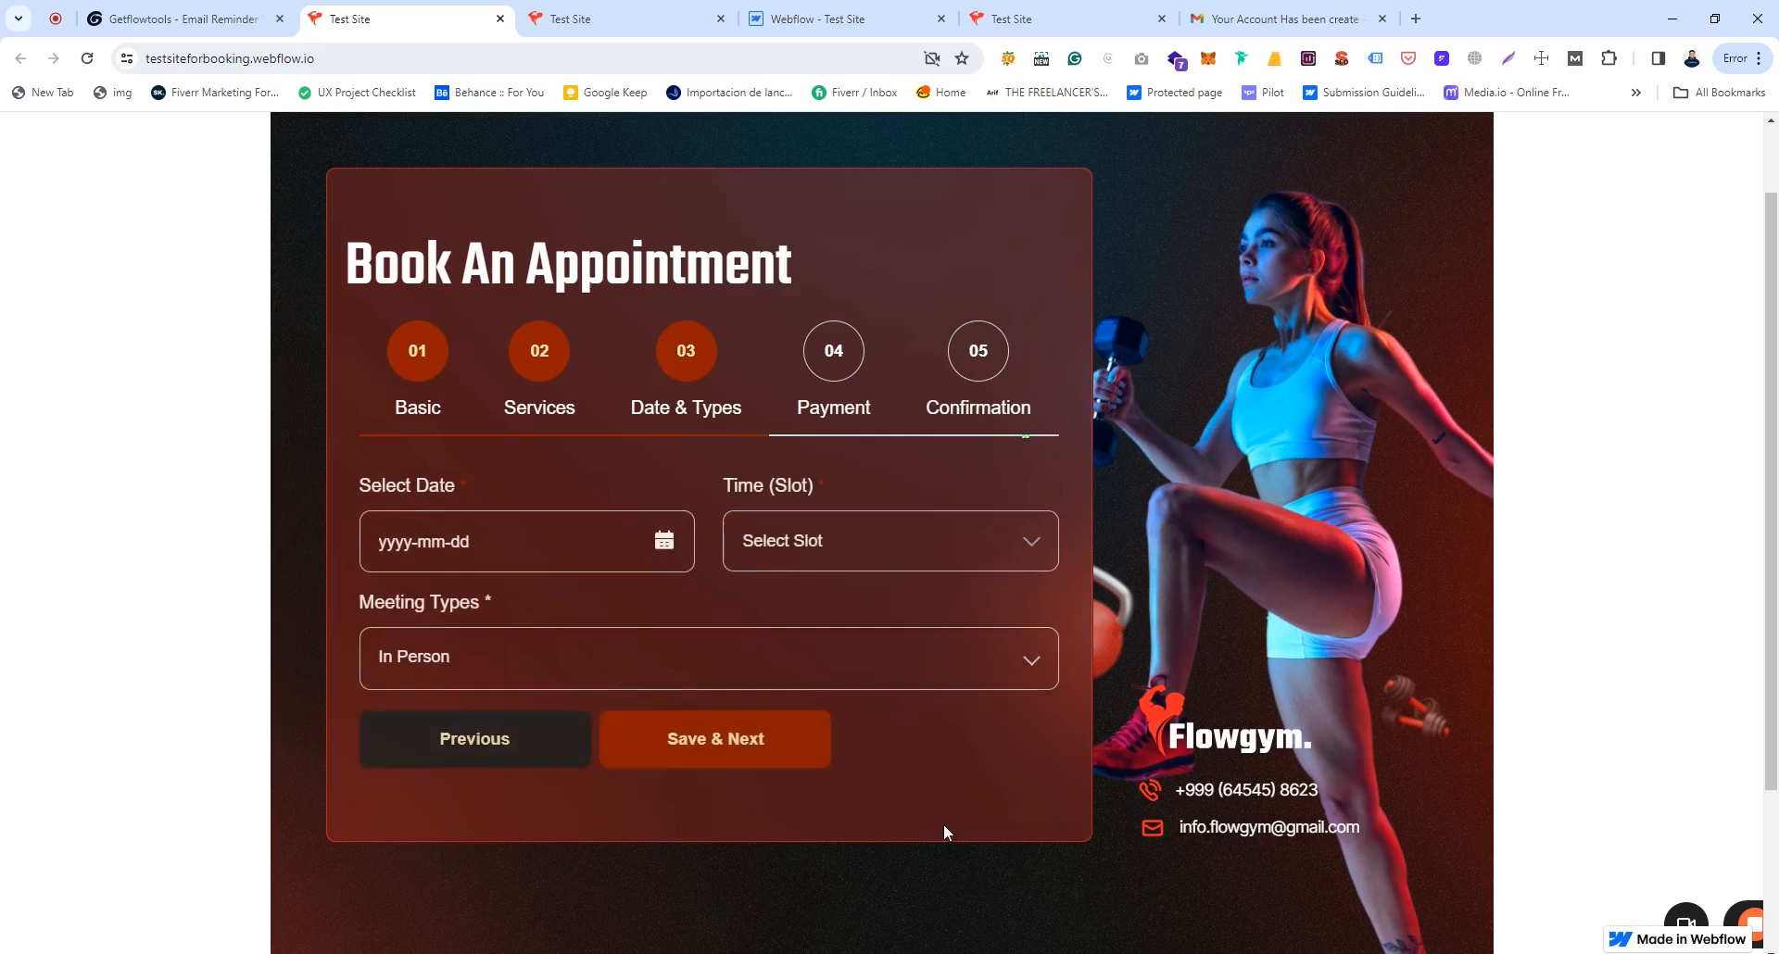
left_click(668, 541)
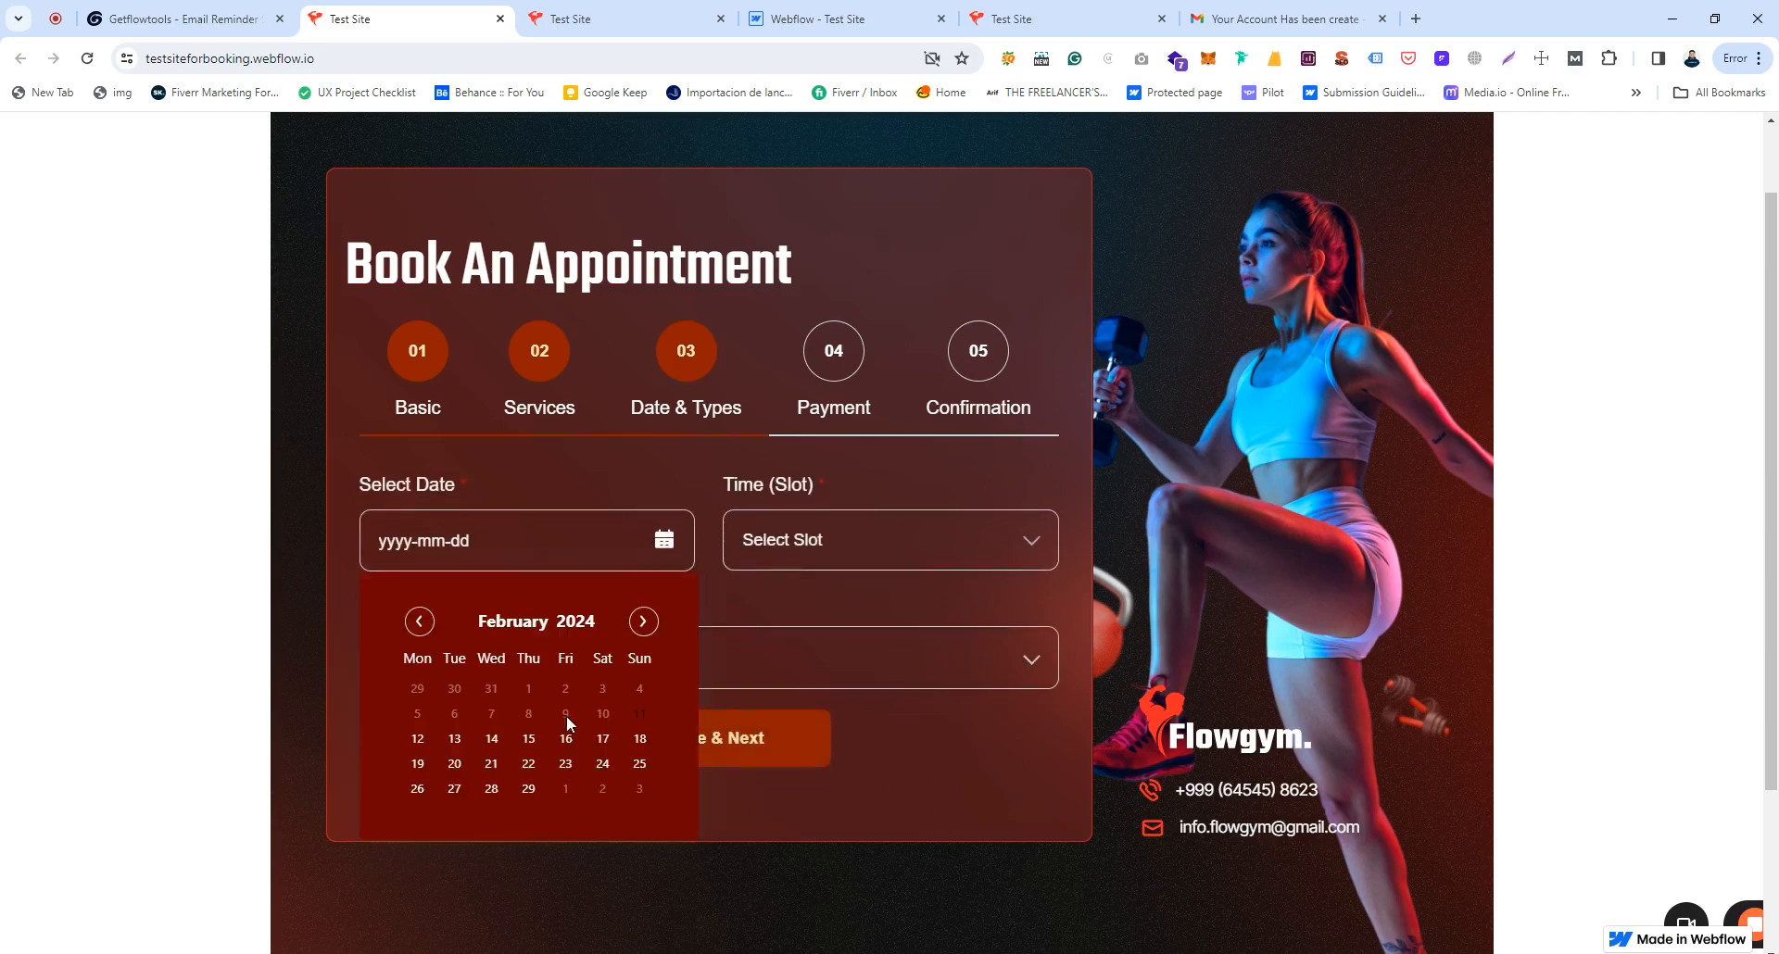
left_click(491, 738)
left_click(858, 546)
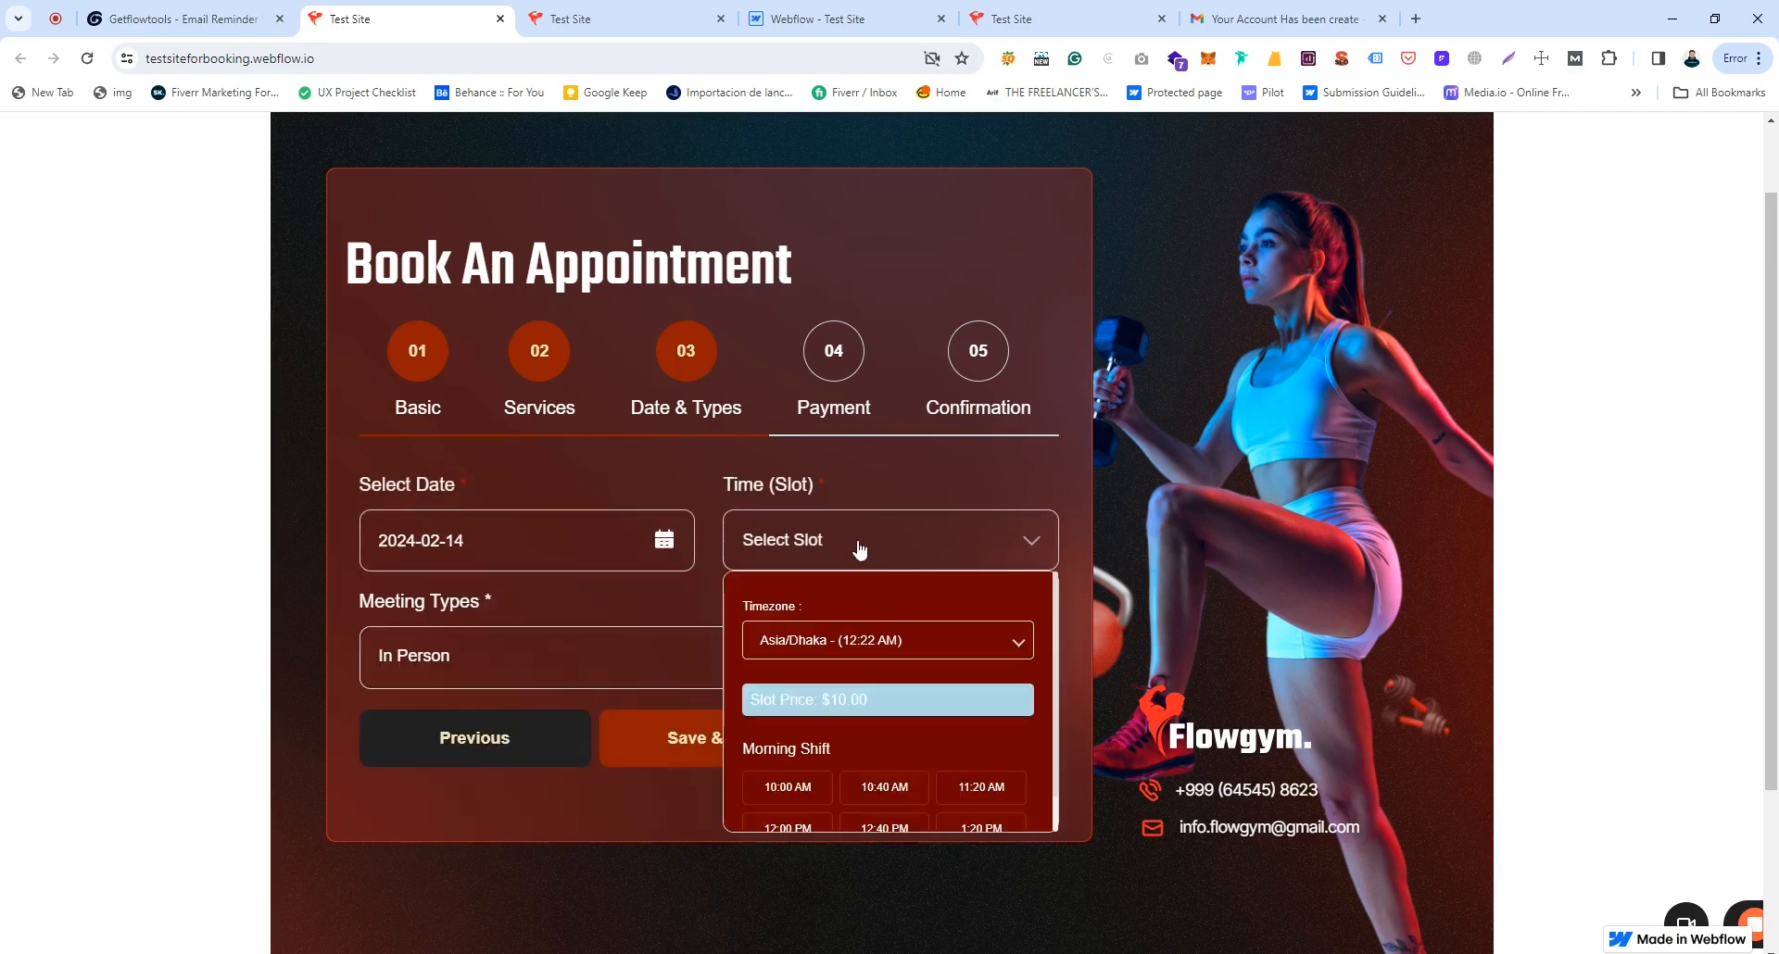
left_click(872, 647)
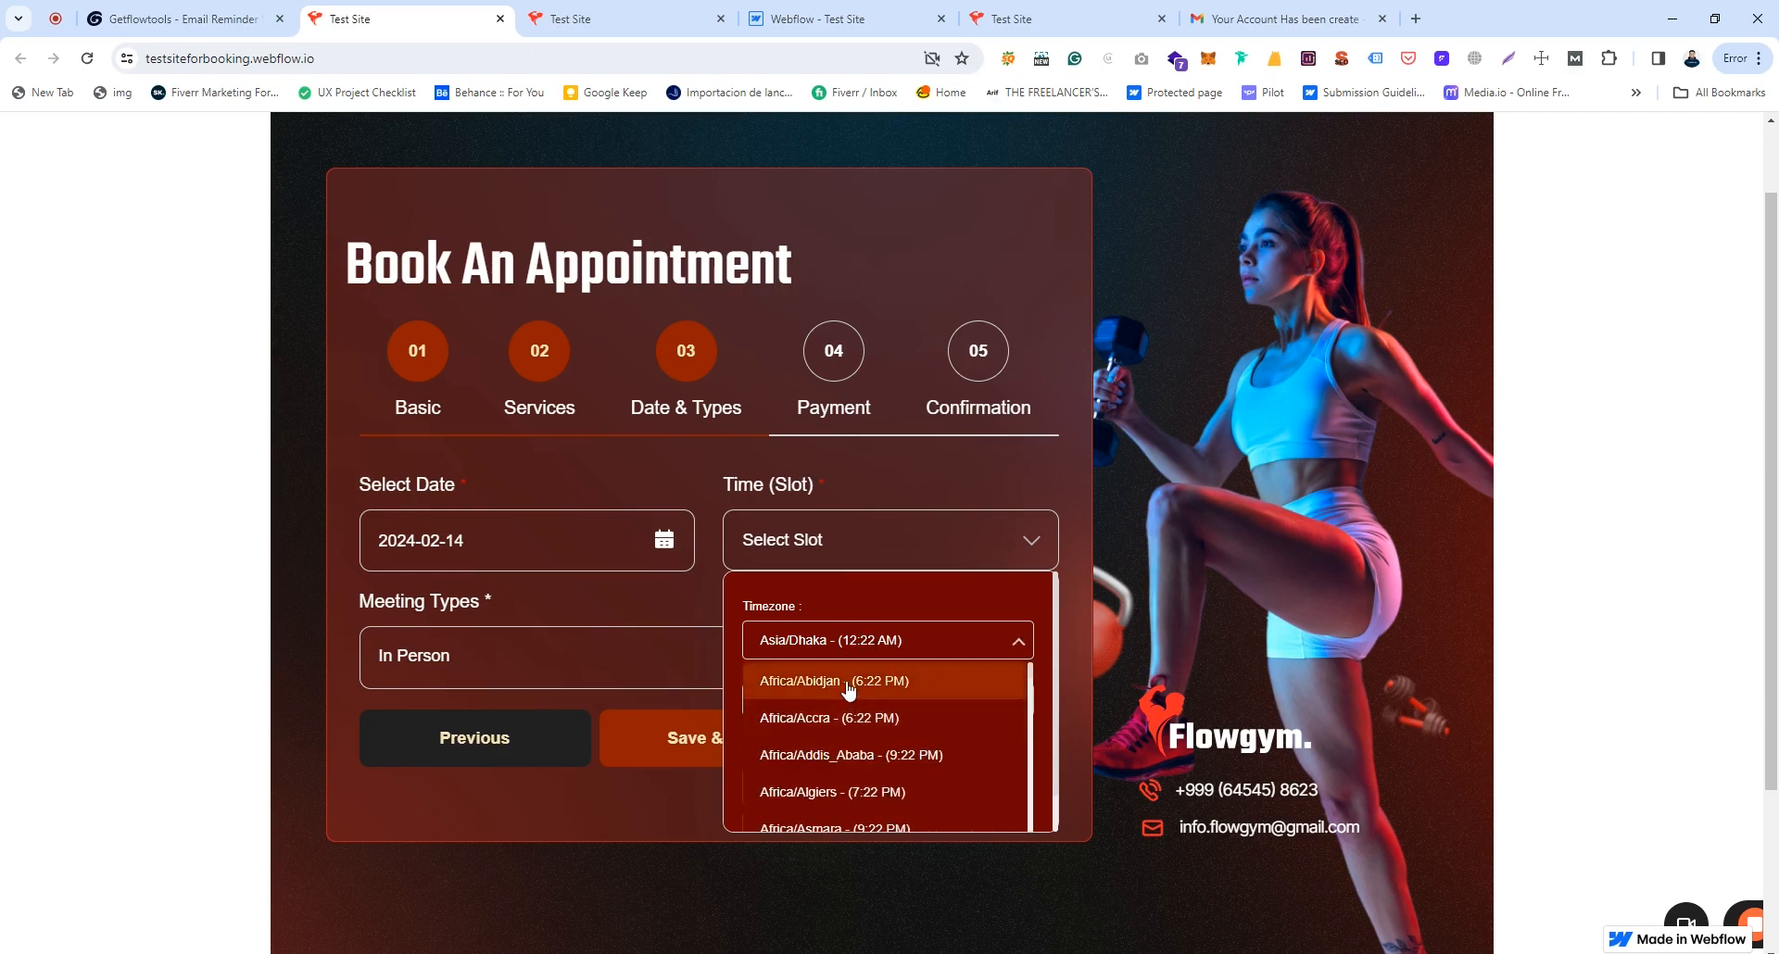
left_click(860, 602)
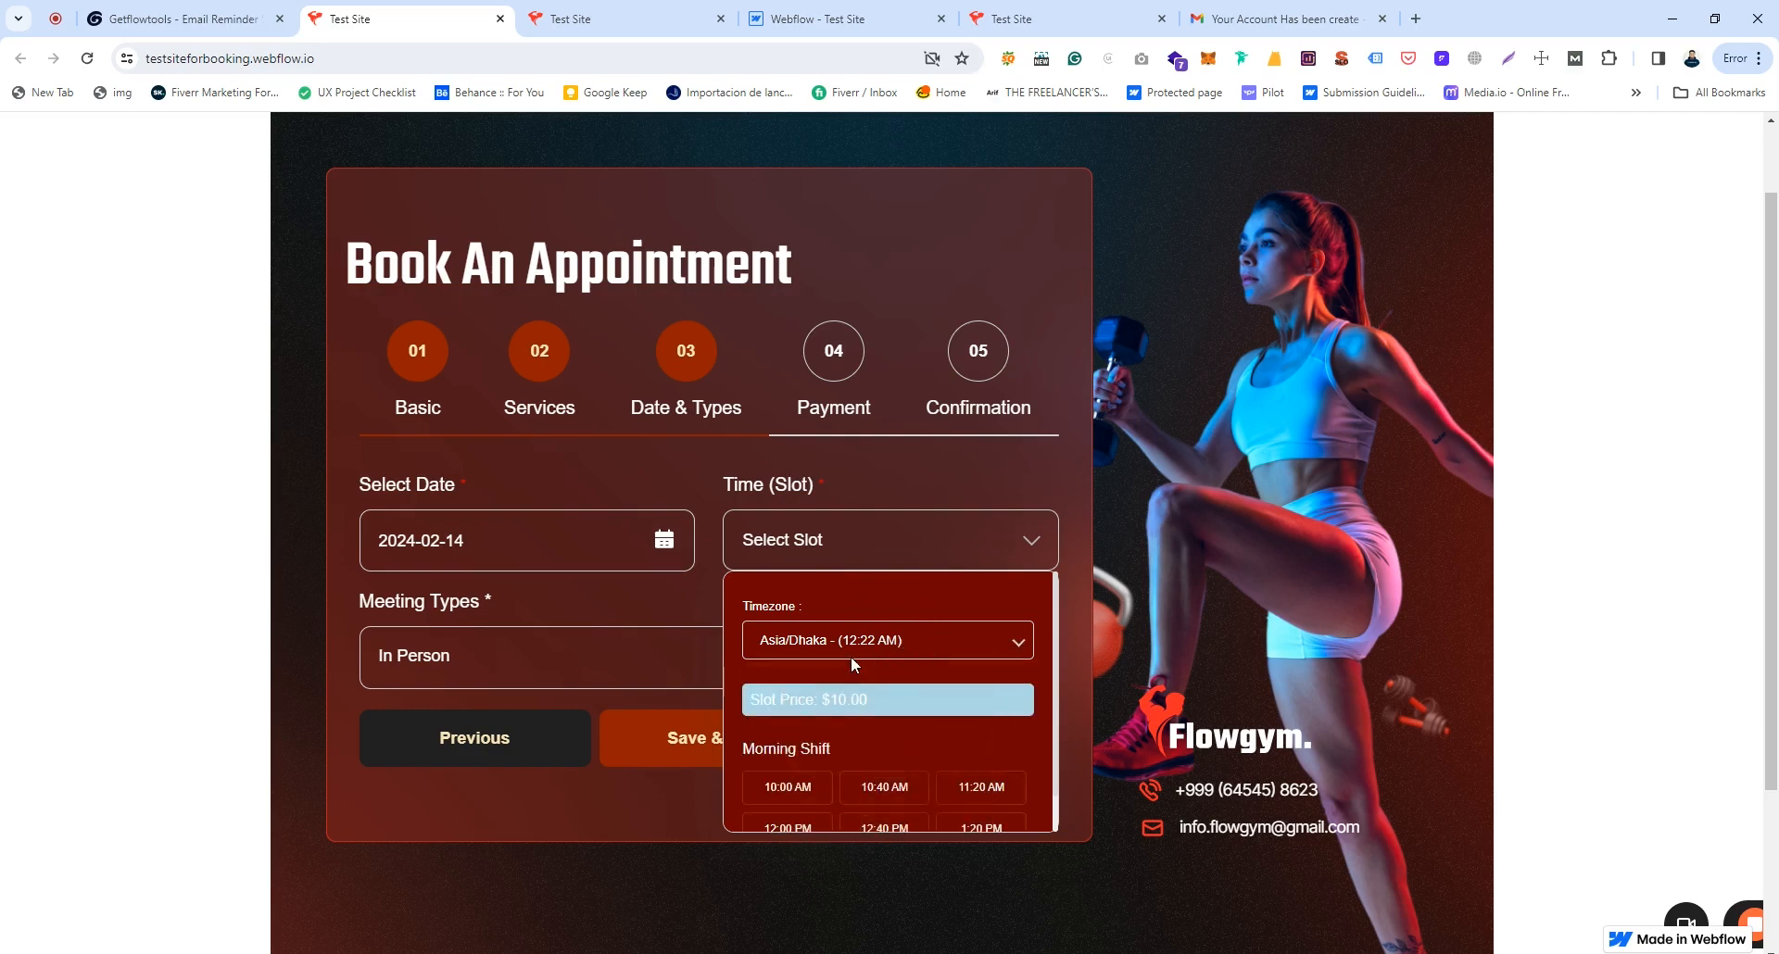
Step: Book the 10:00 AM $10 slot as In Person and advance to Payment
scroll(836, 767, "down", 1)
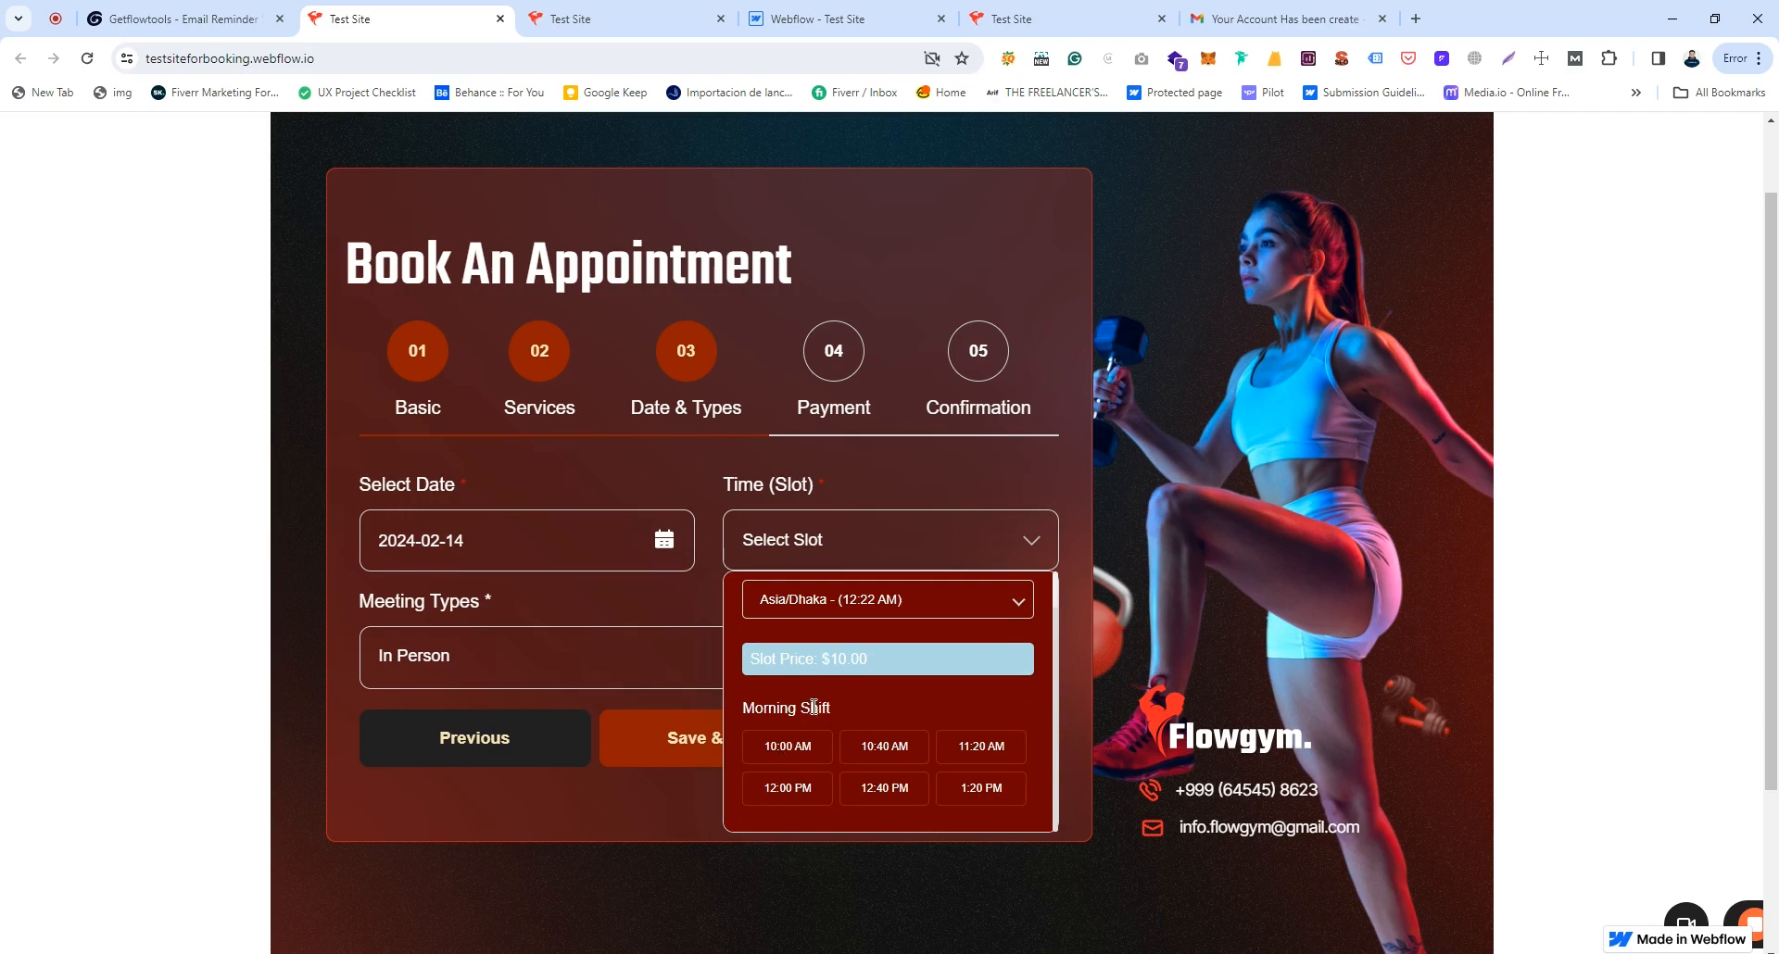
left_click_drag(751, 657, 881, 662)
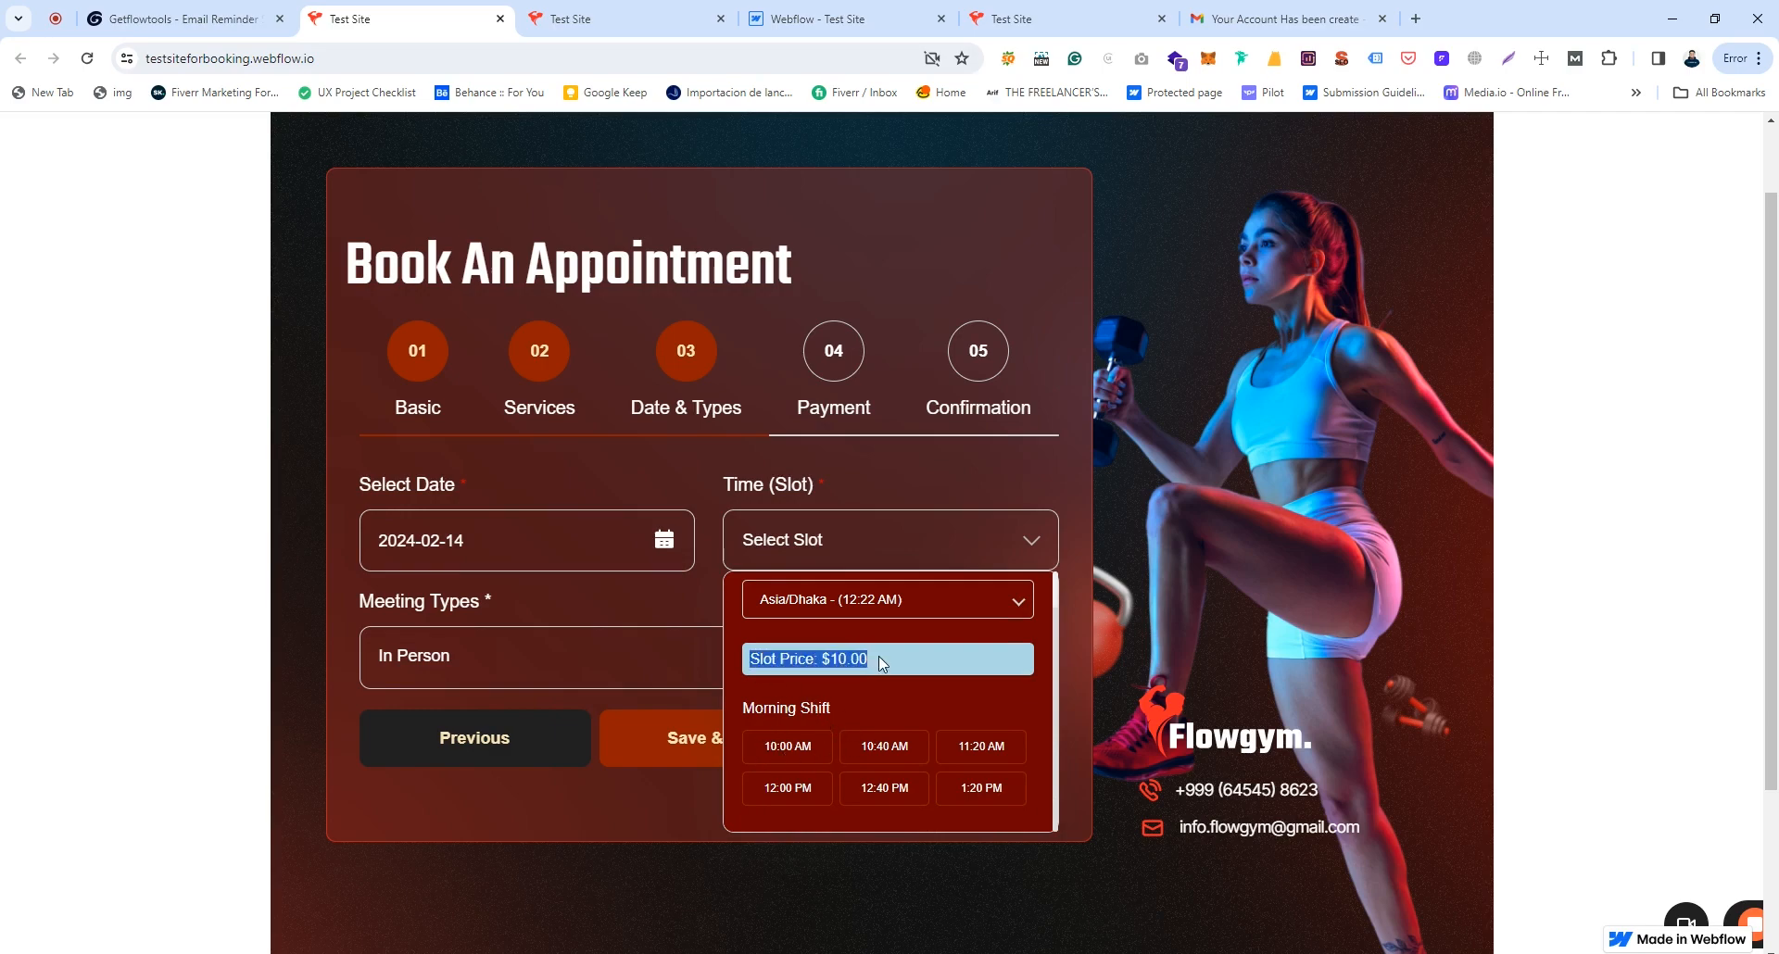
left_click(871, 710)
left_click(781, 749)
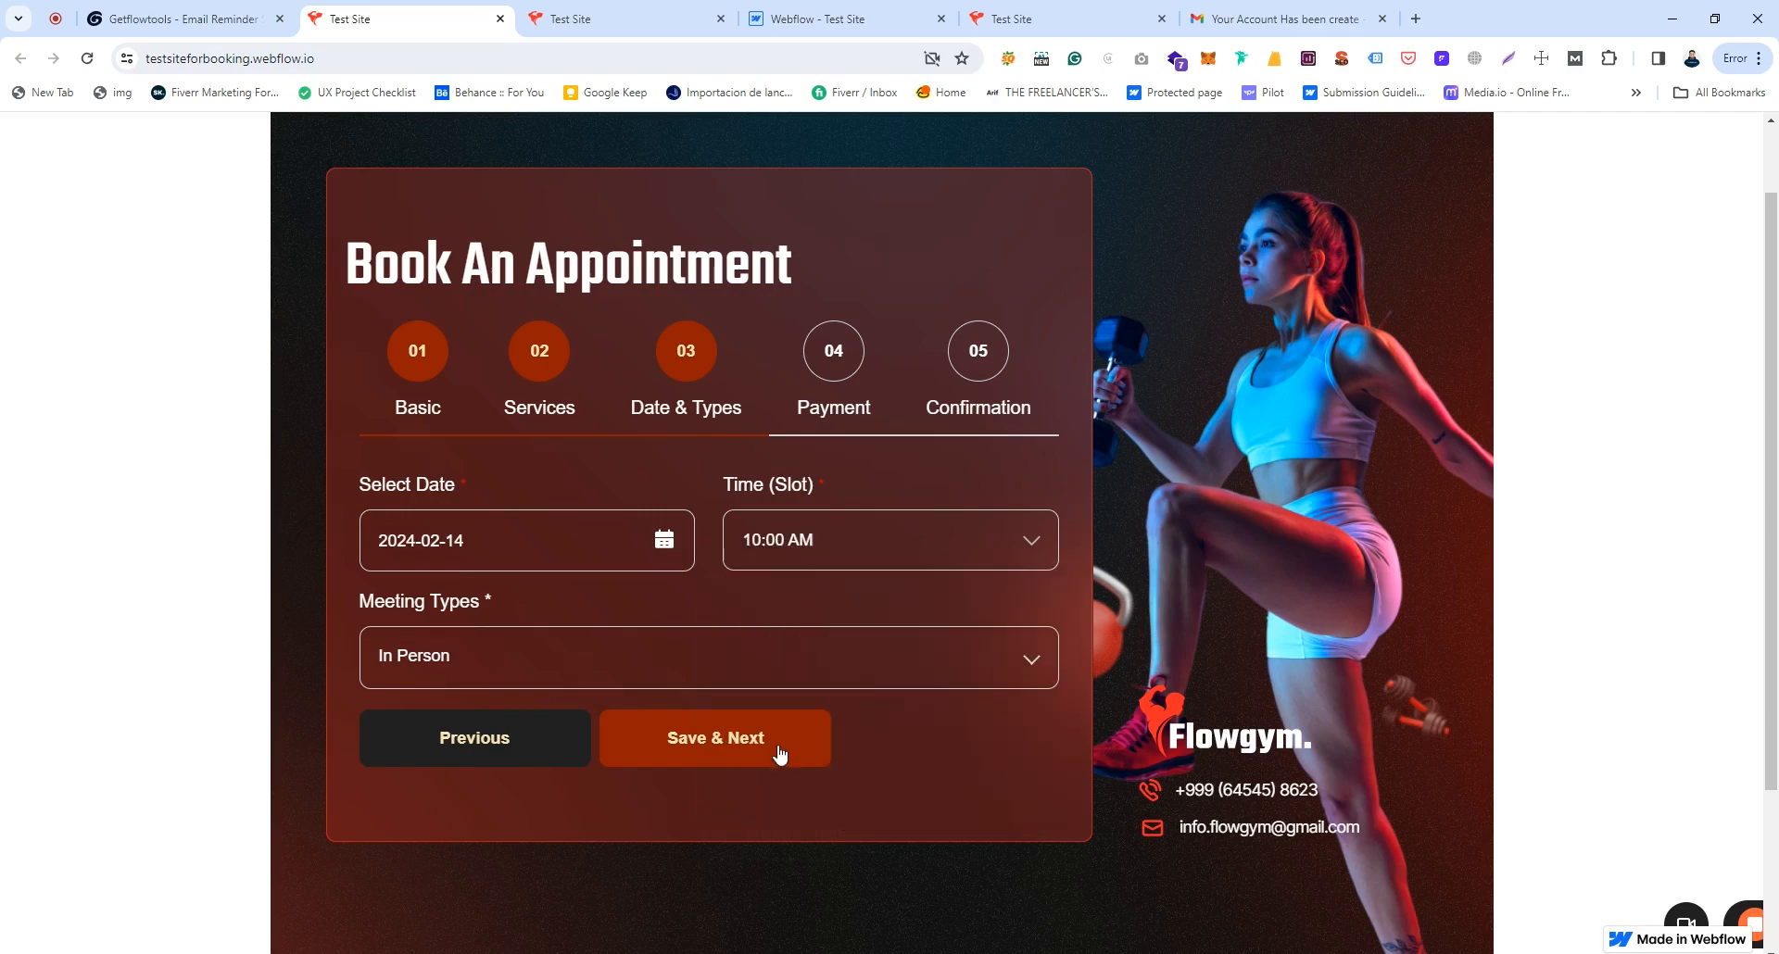
left_click(592, 655)
left_click(594, 640)
left_click(719, 747)
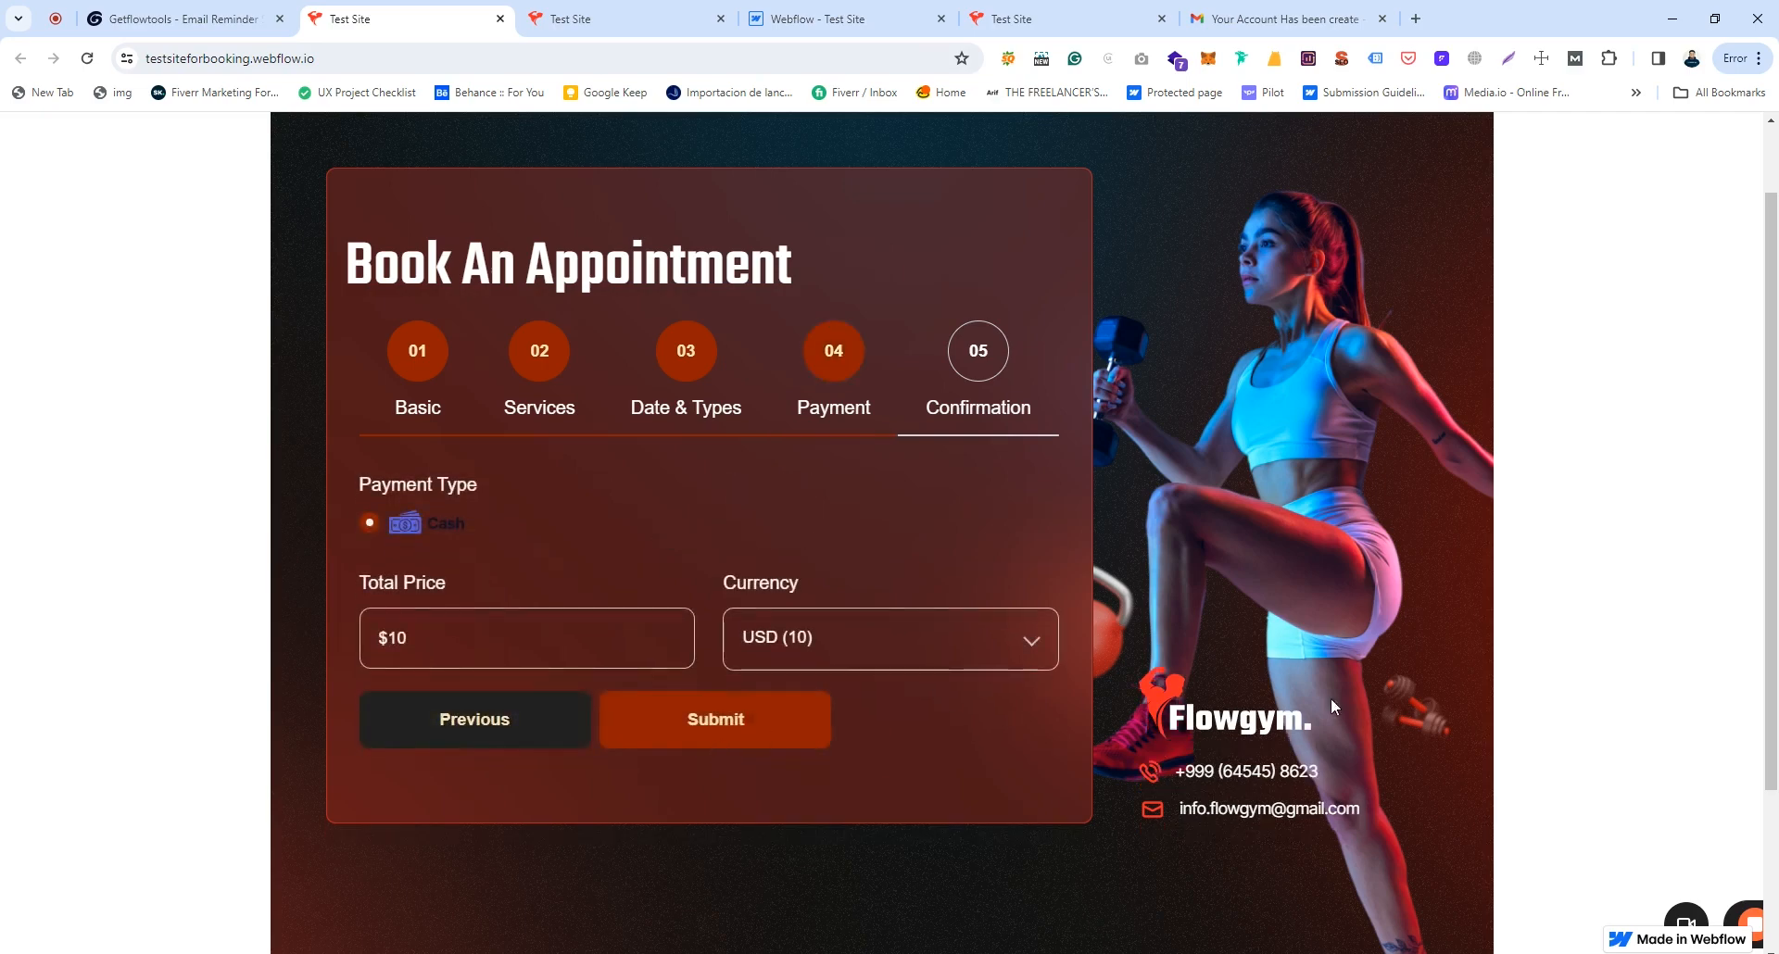
Step: Submit the booking with USD (10) kept as the payment currency
left_click_drag(400, 481, 517, 480)
left_click(517, 480)
left_click(812, 648)
left_click(818, 686)
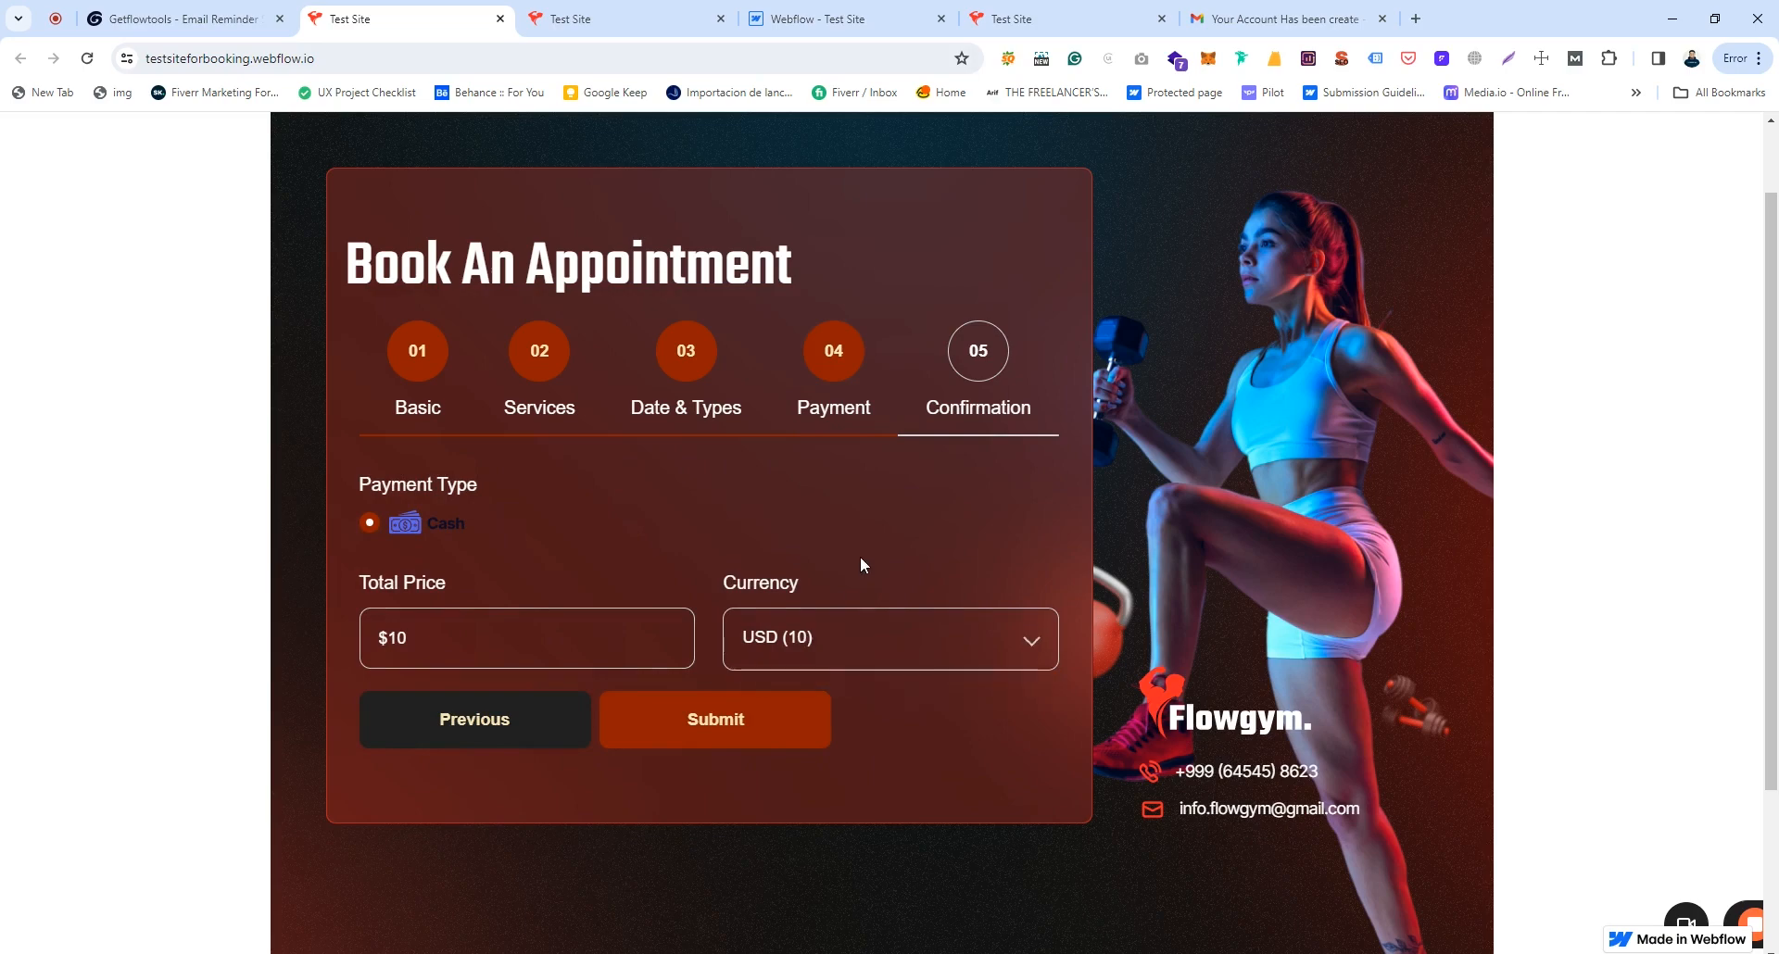
left_click(725, 730)
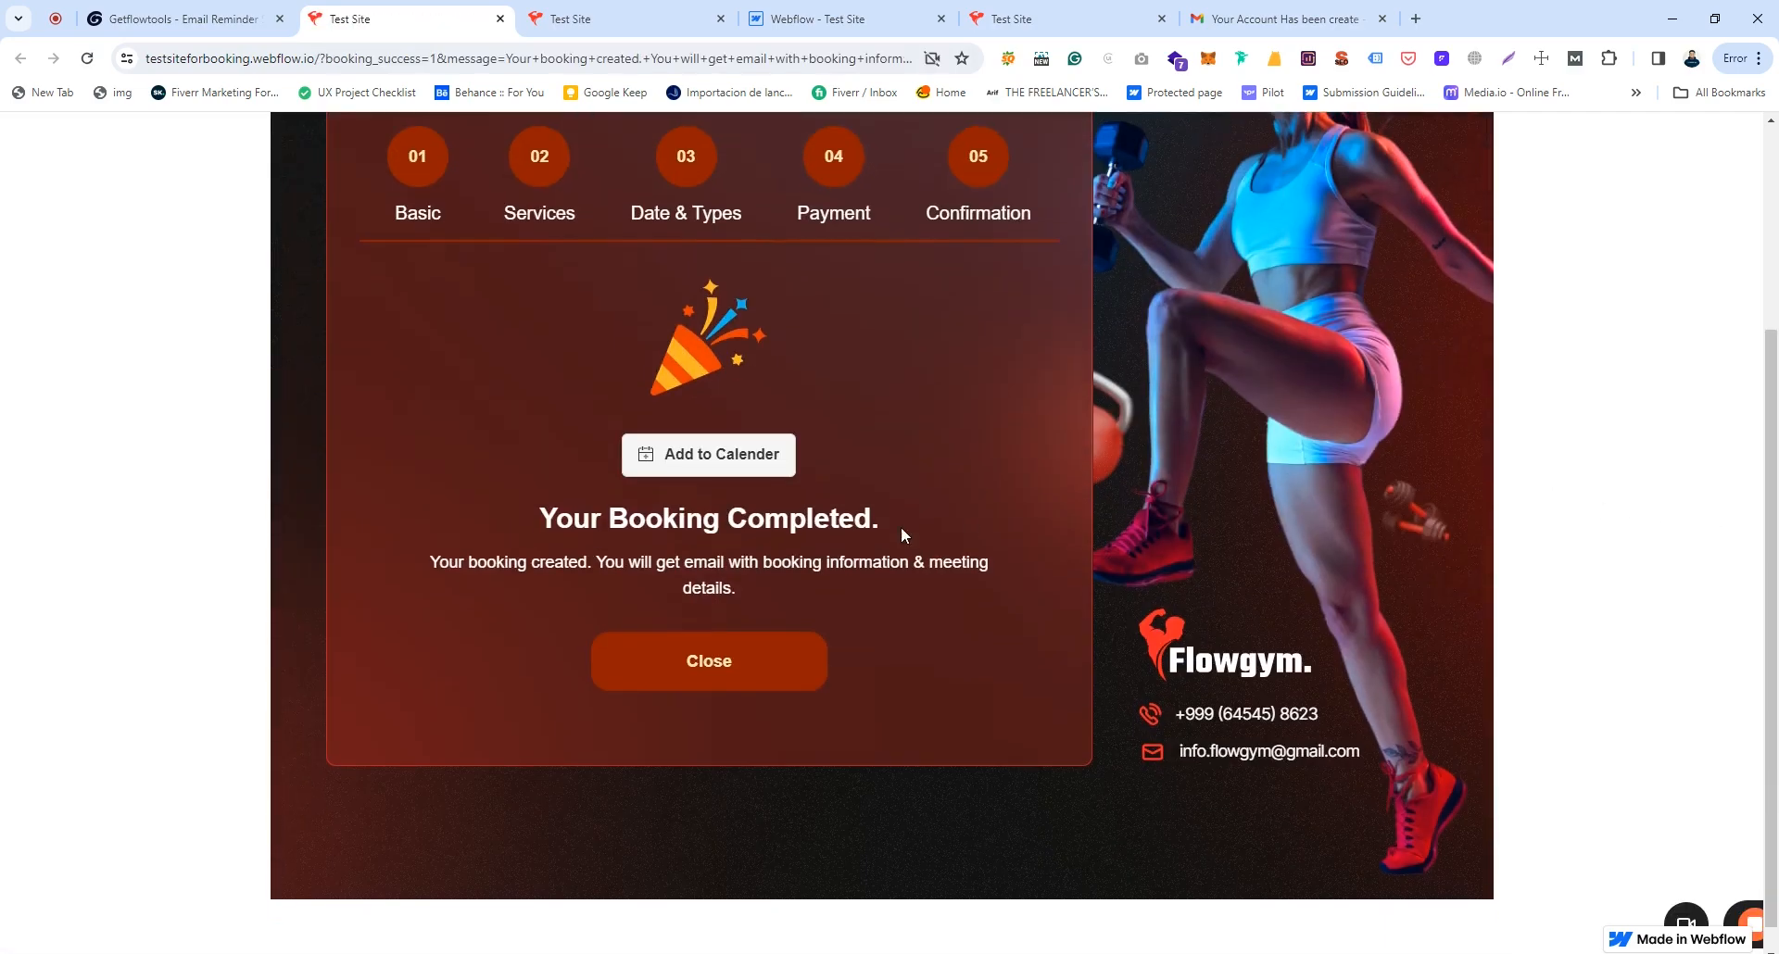
Step: Show the add-to-calendar options on the Your Booking Completed page
left_click_drag(541, 519, 879, 515)
left_click(888, 511)
scroll(693, 527, "up", 1)
left_click(769, 548)
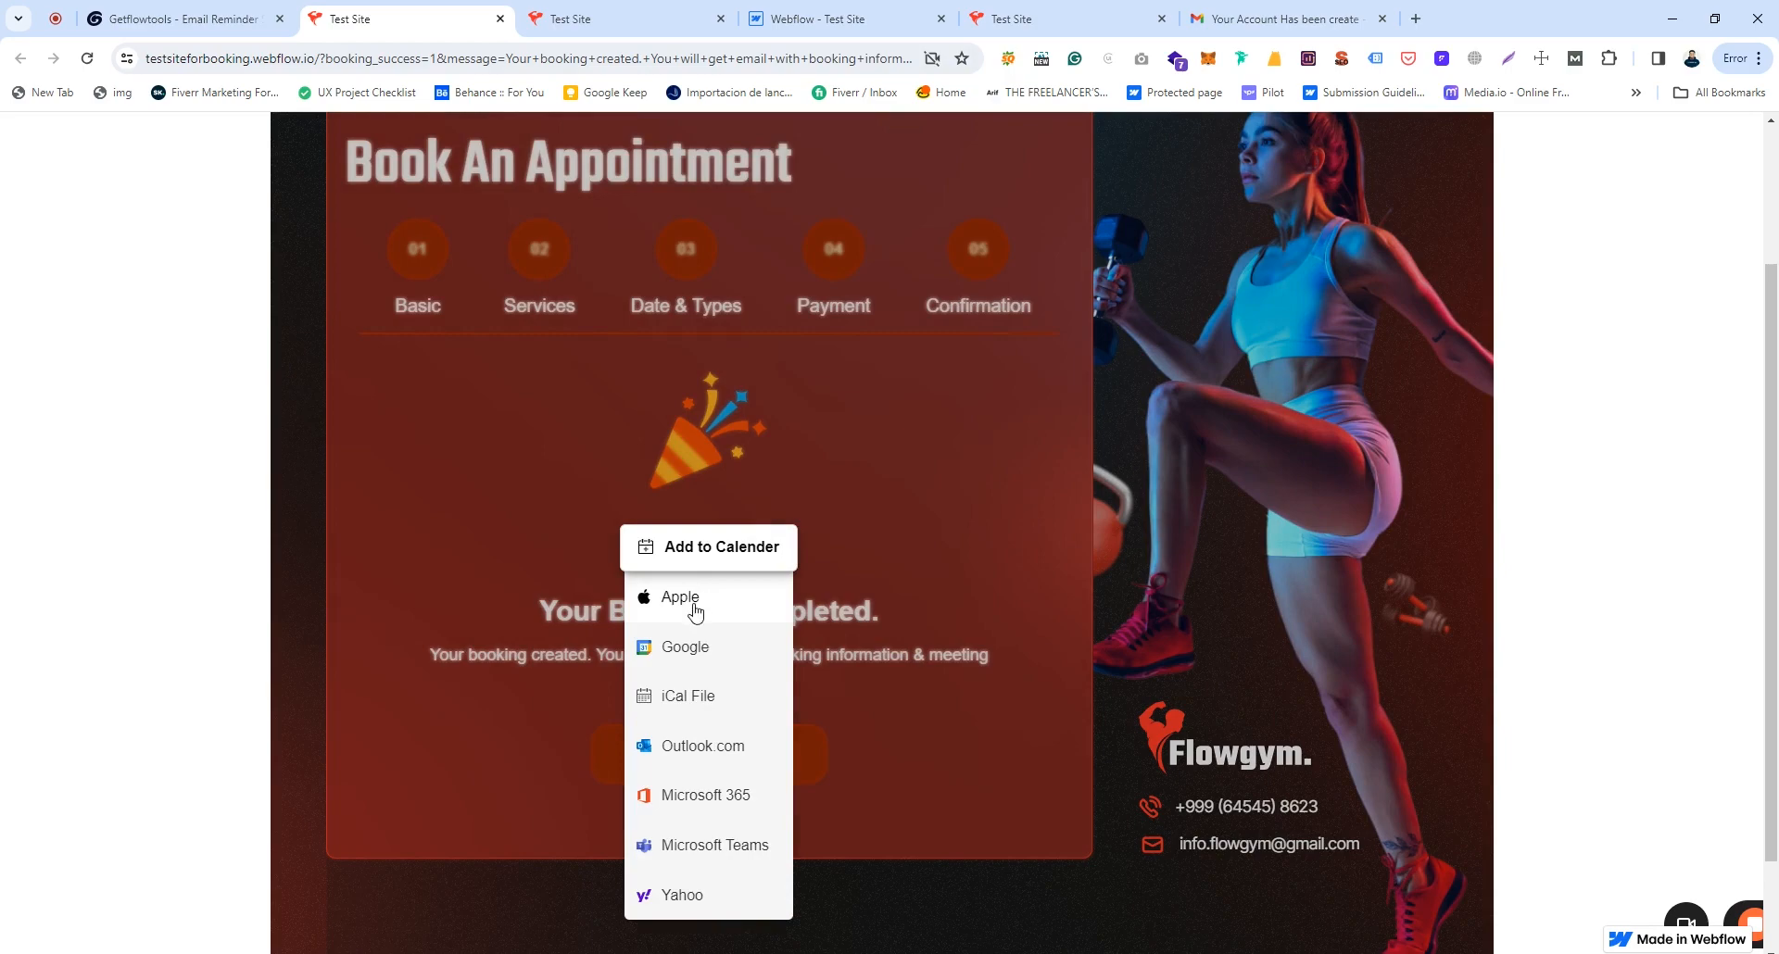
Step: Add the Body Building booking to Google Calendar and save the event
left_click(692, 653)
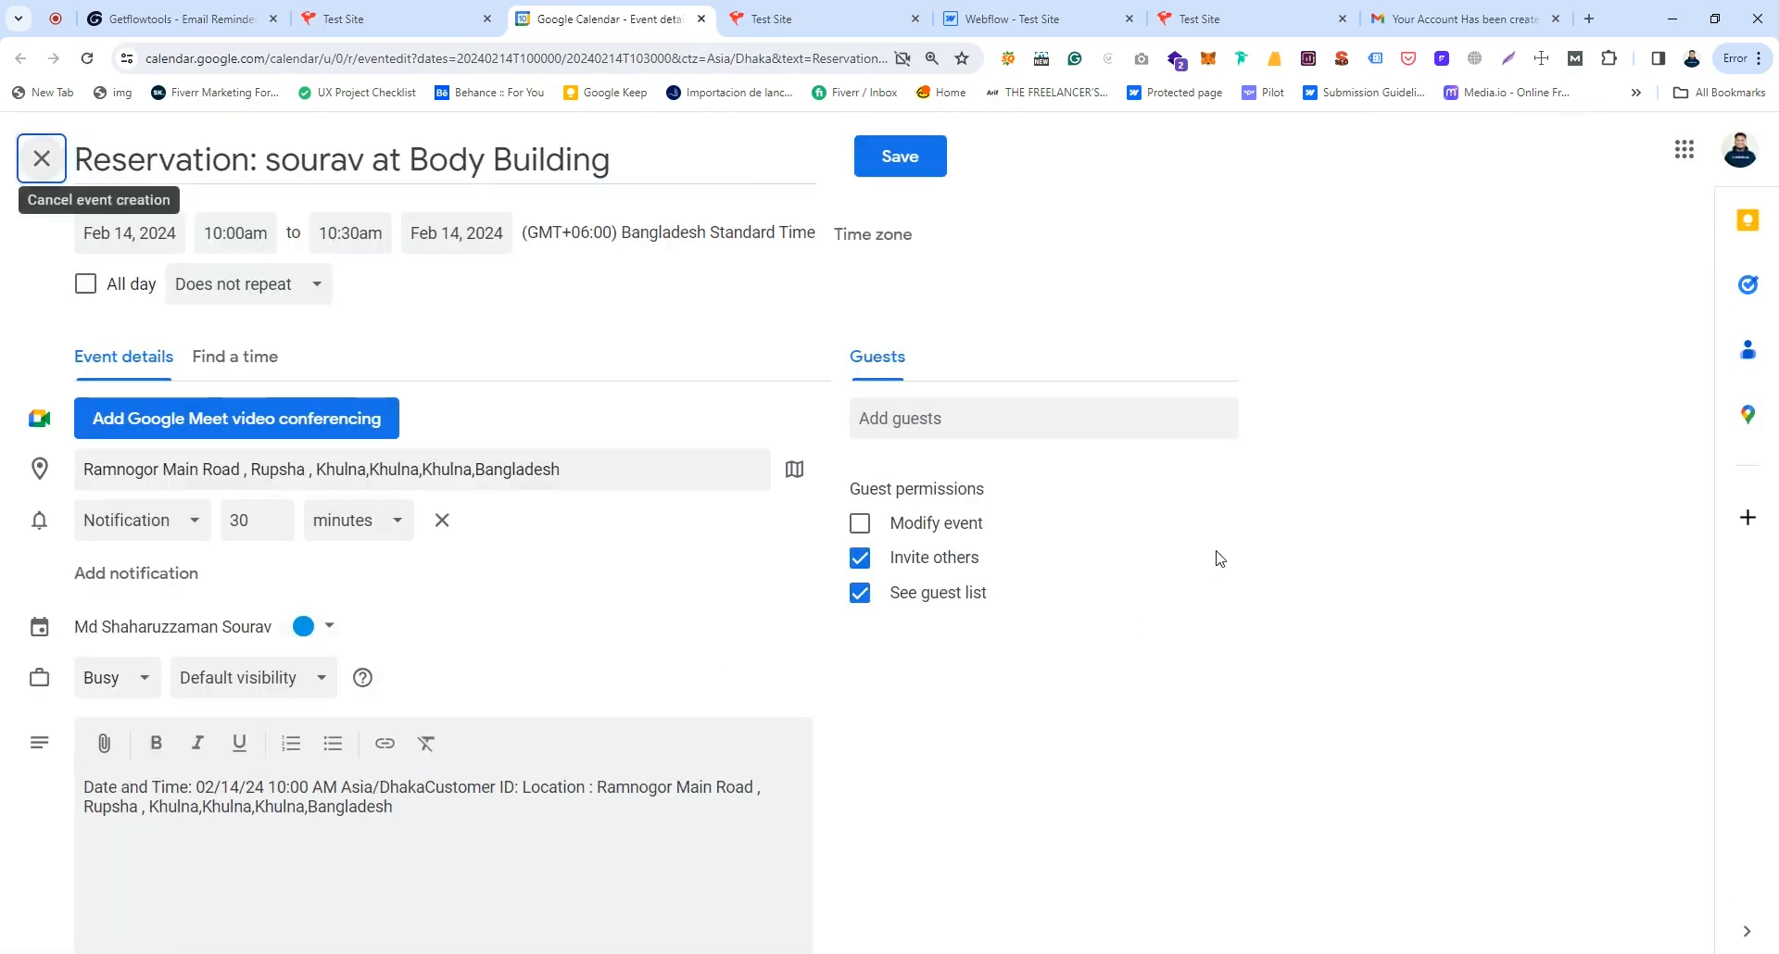
left_click(904, 174)
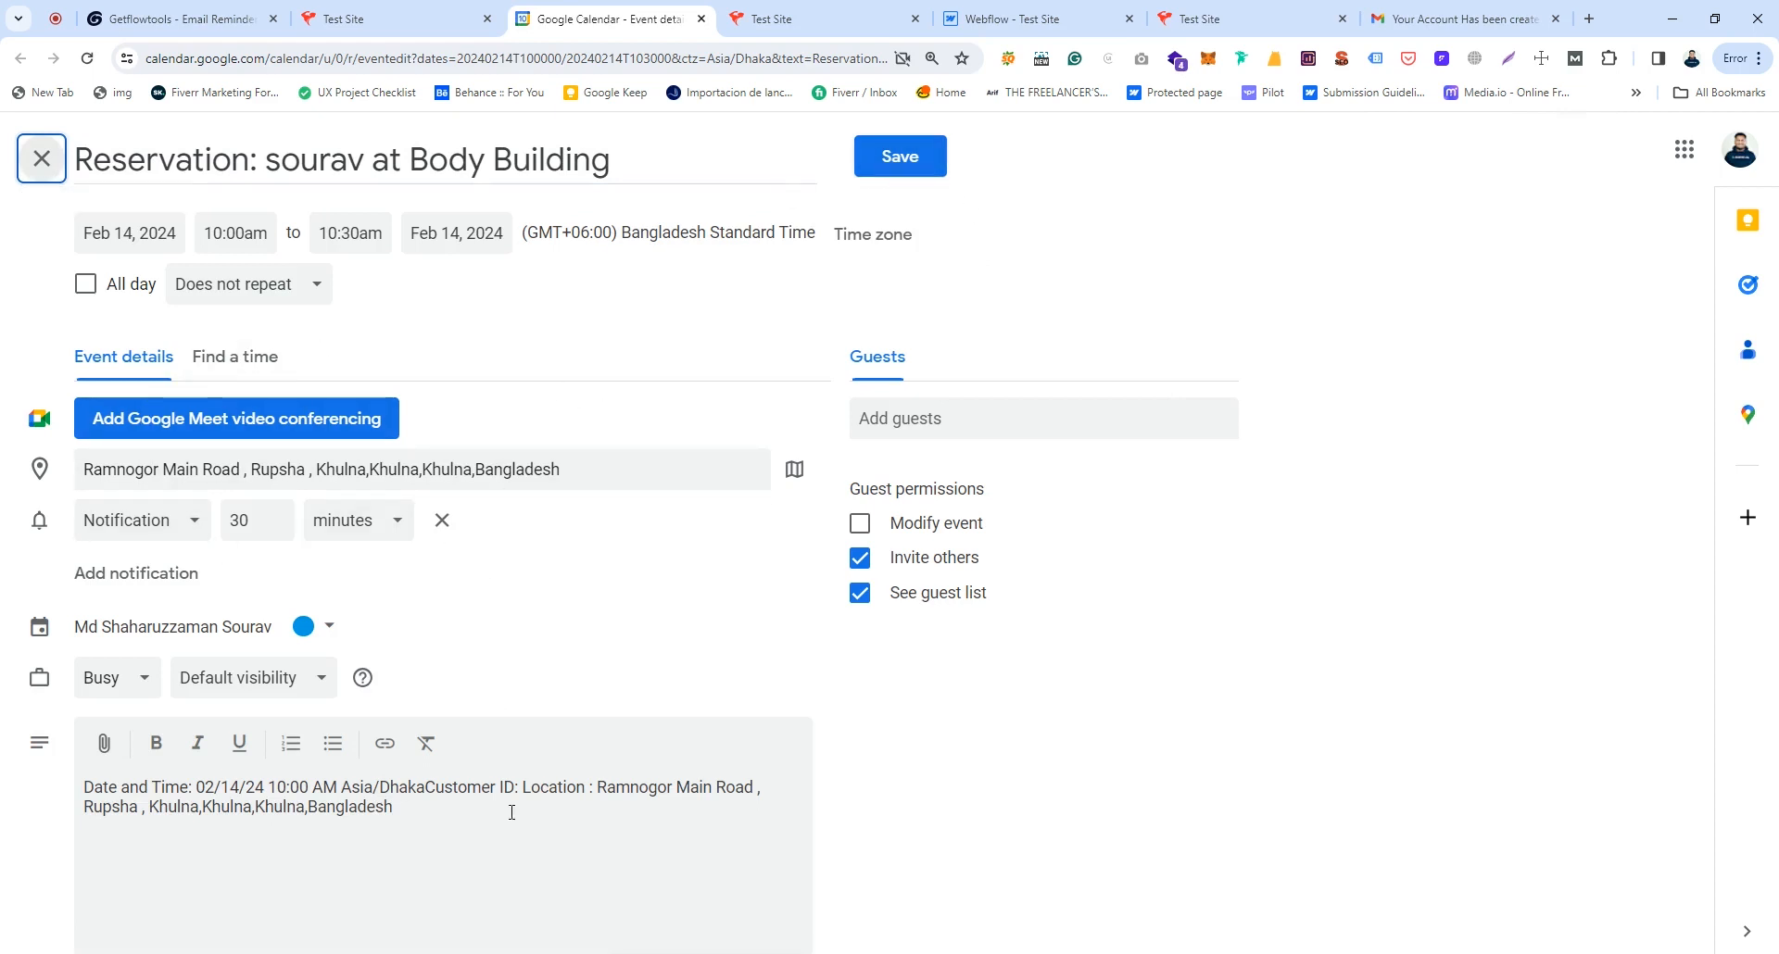
left_click(904, 158)
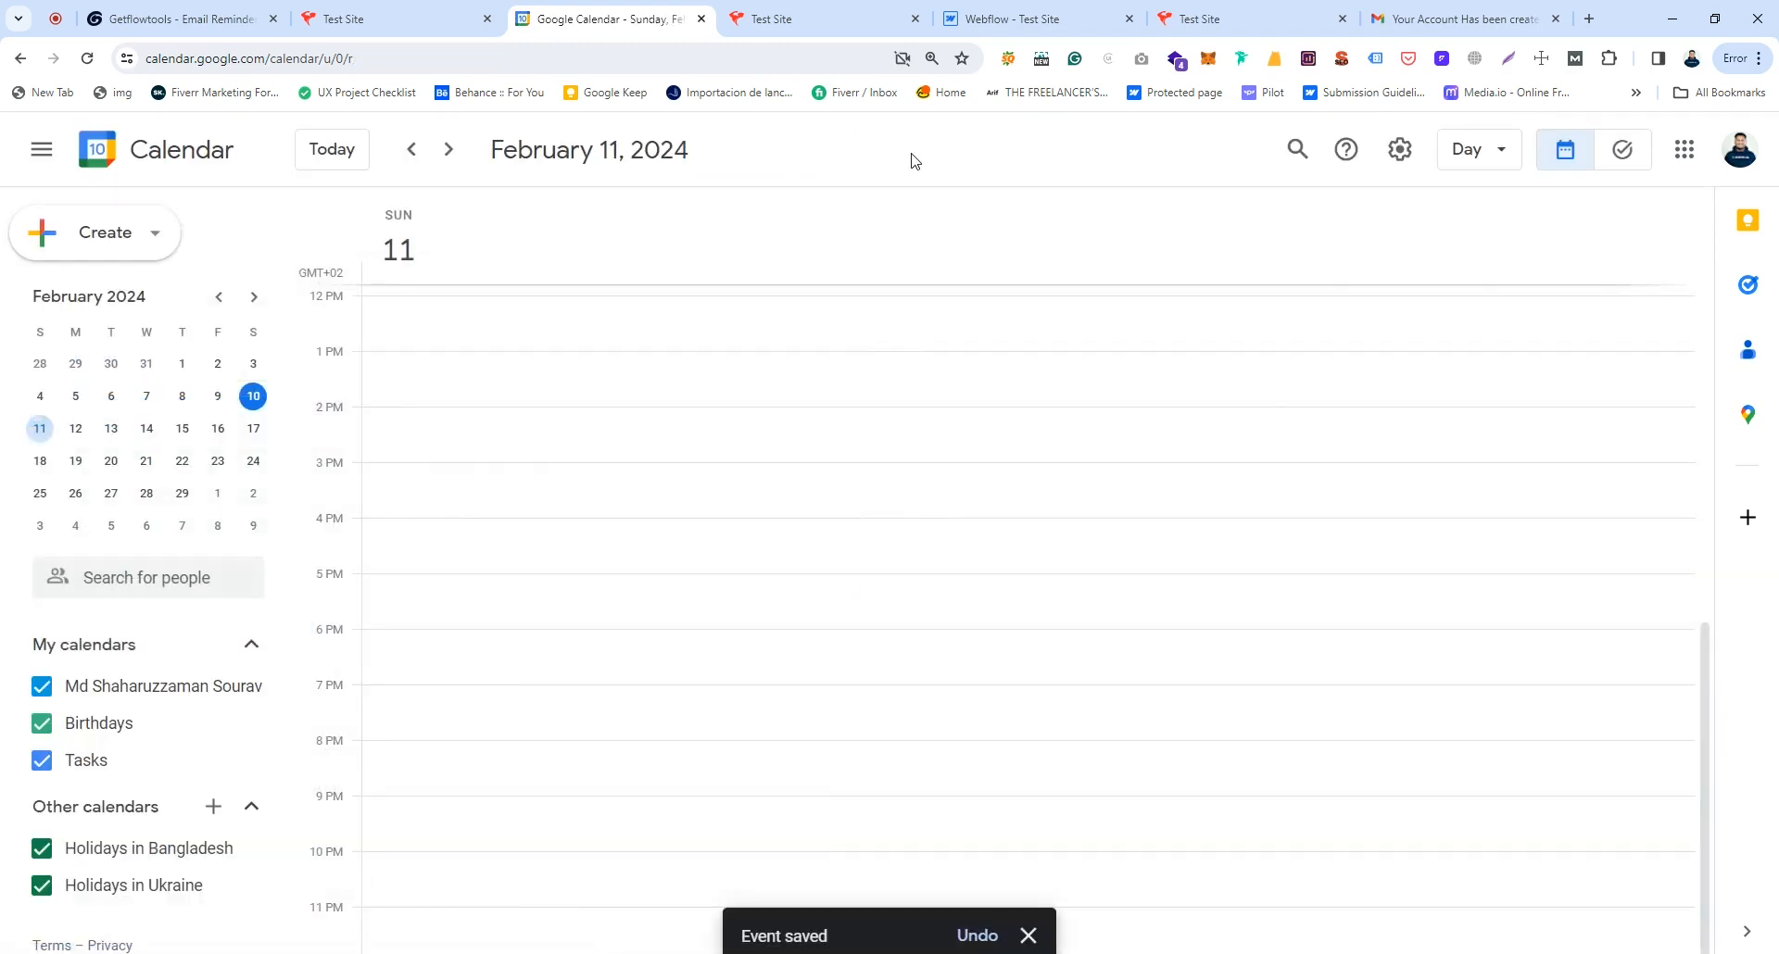
Step: Open the February 14 reservation's details, then return to the Test Site confirmation page
left_click(147, 434)
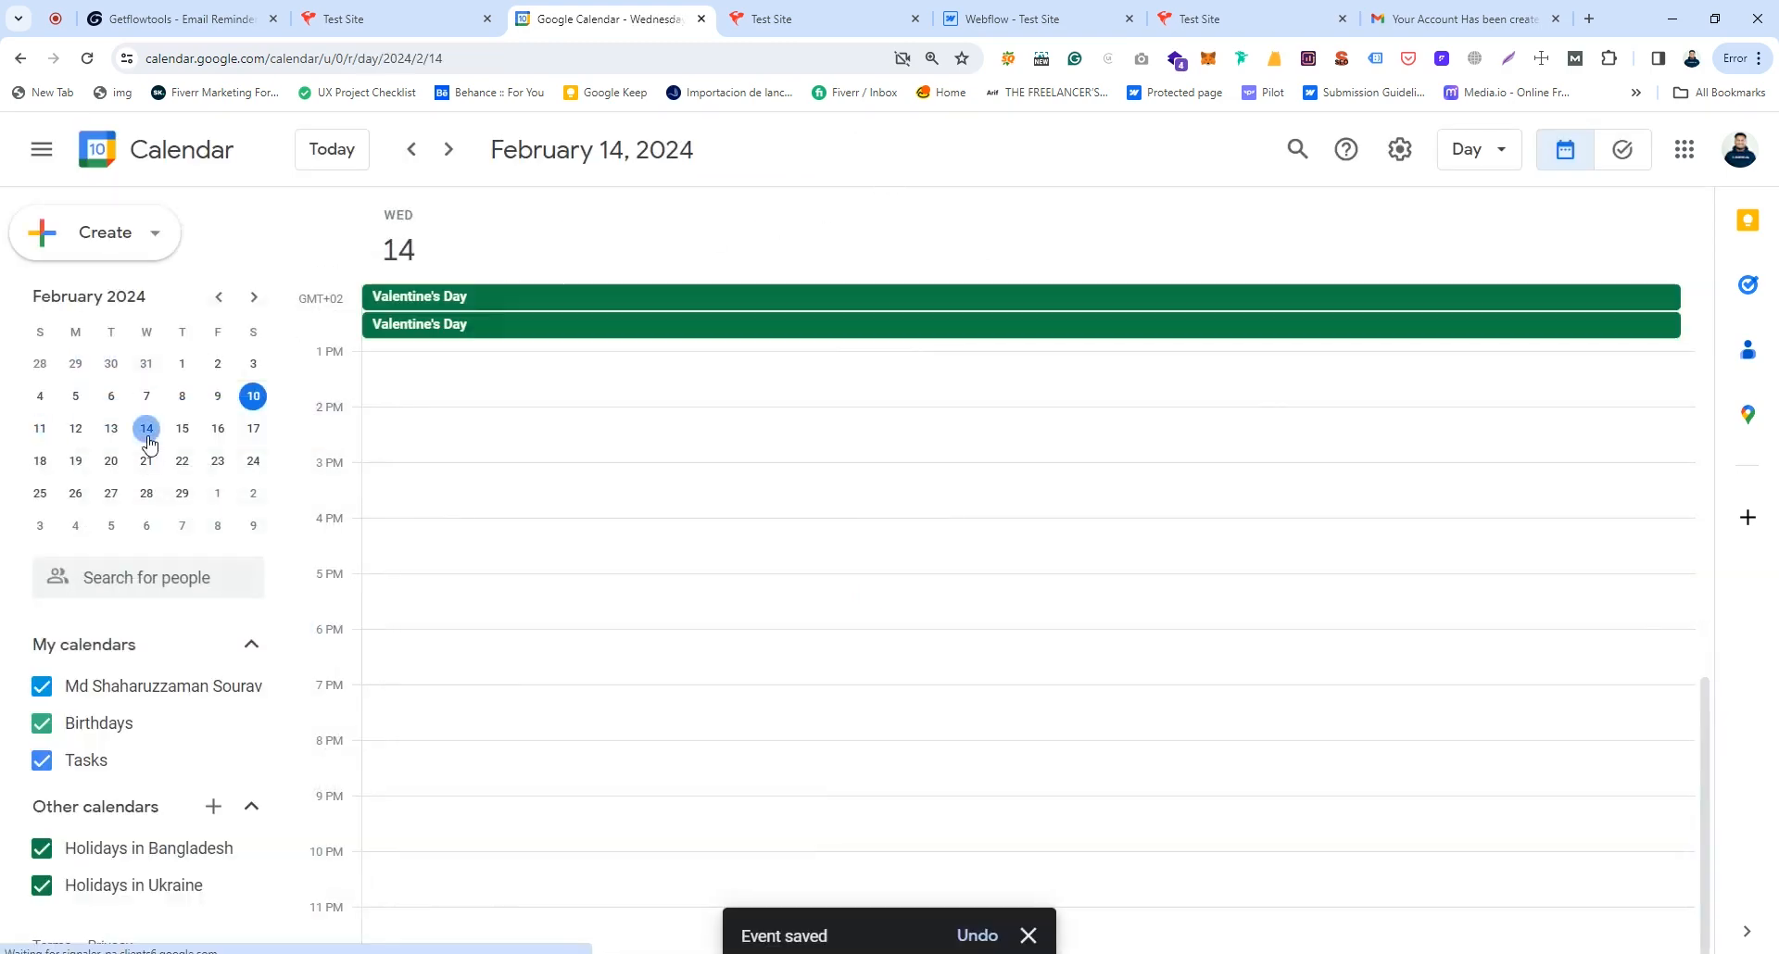
scroll(662, 603, "up", 7)
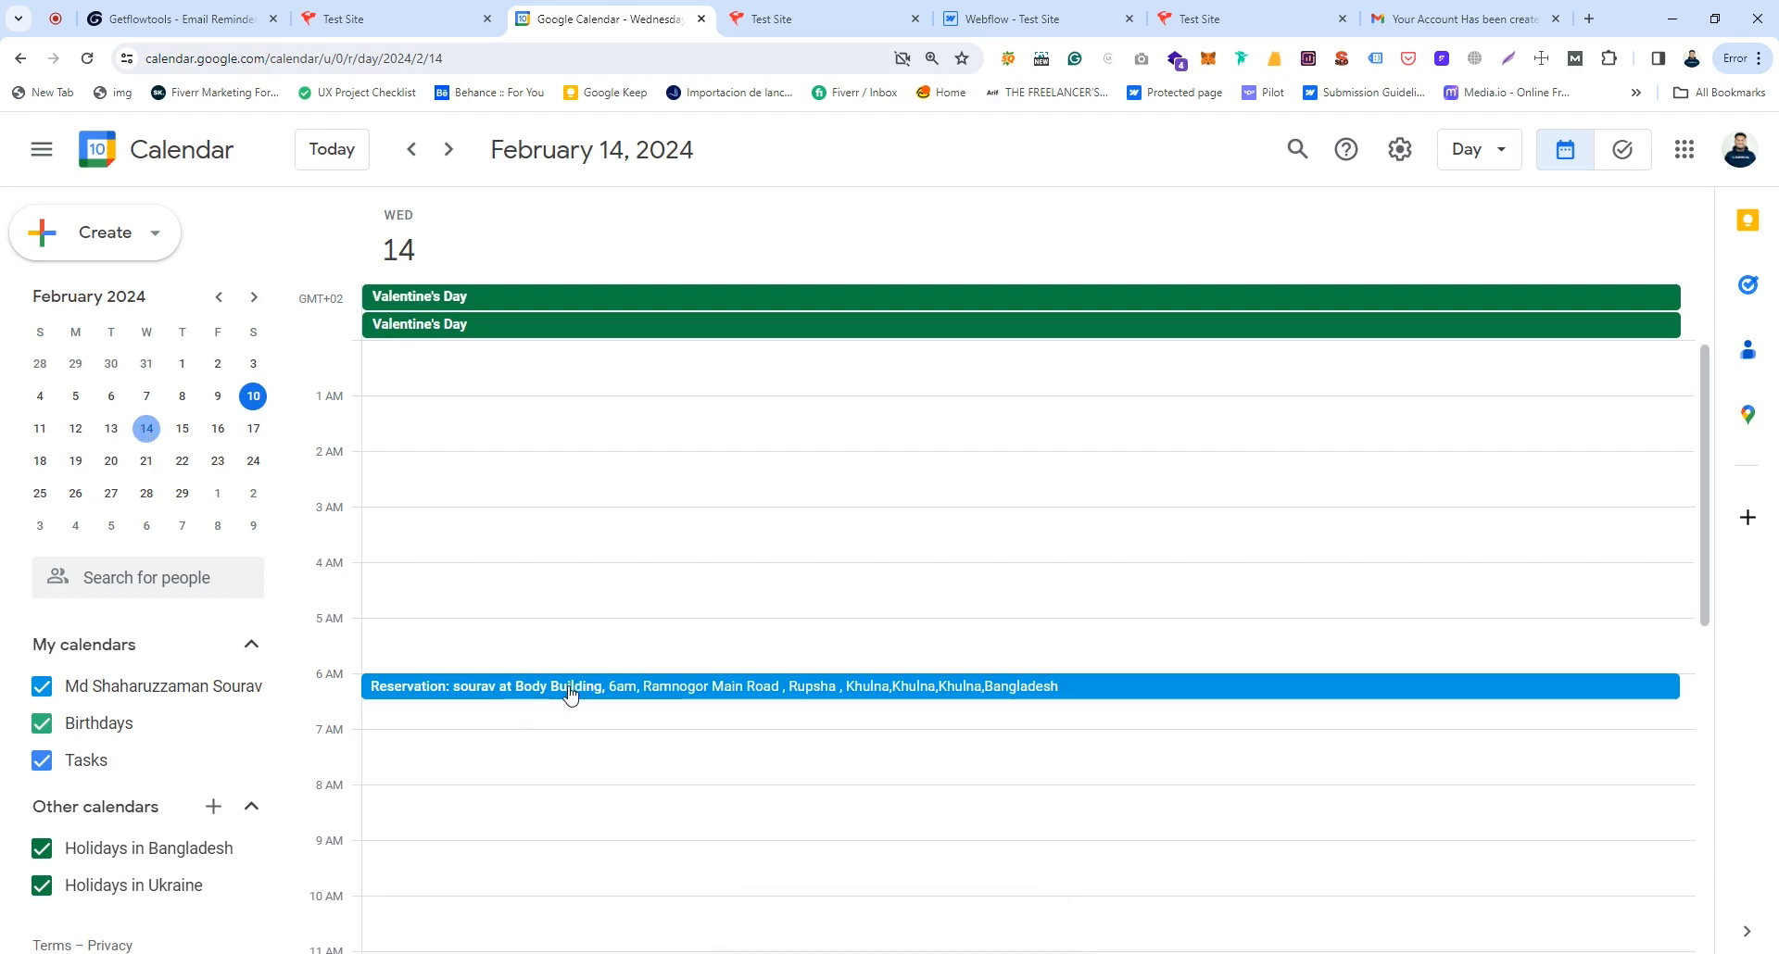
left_click(724, 690)
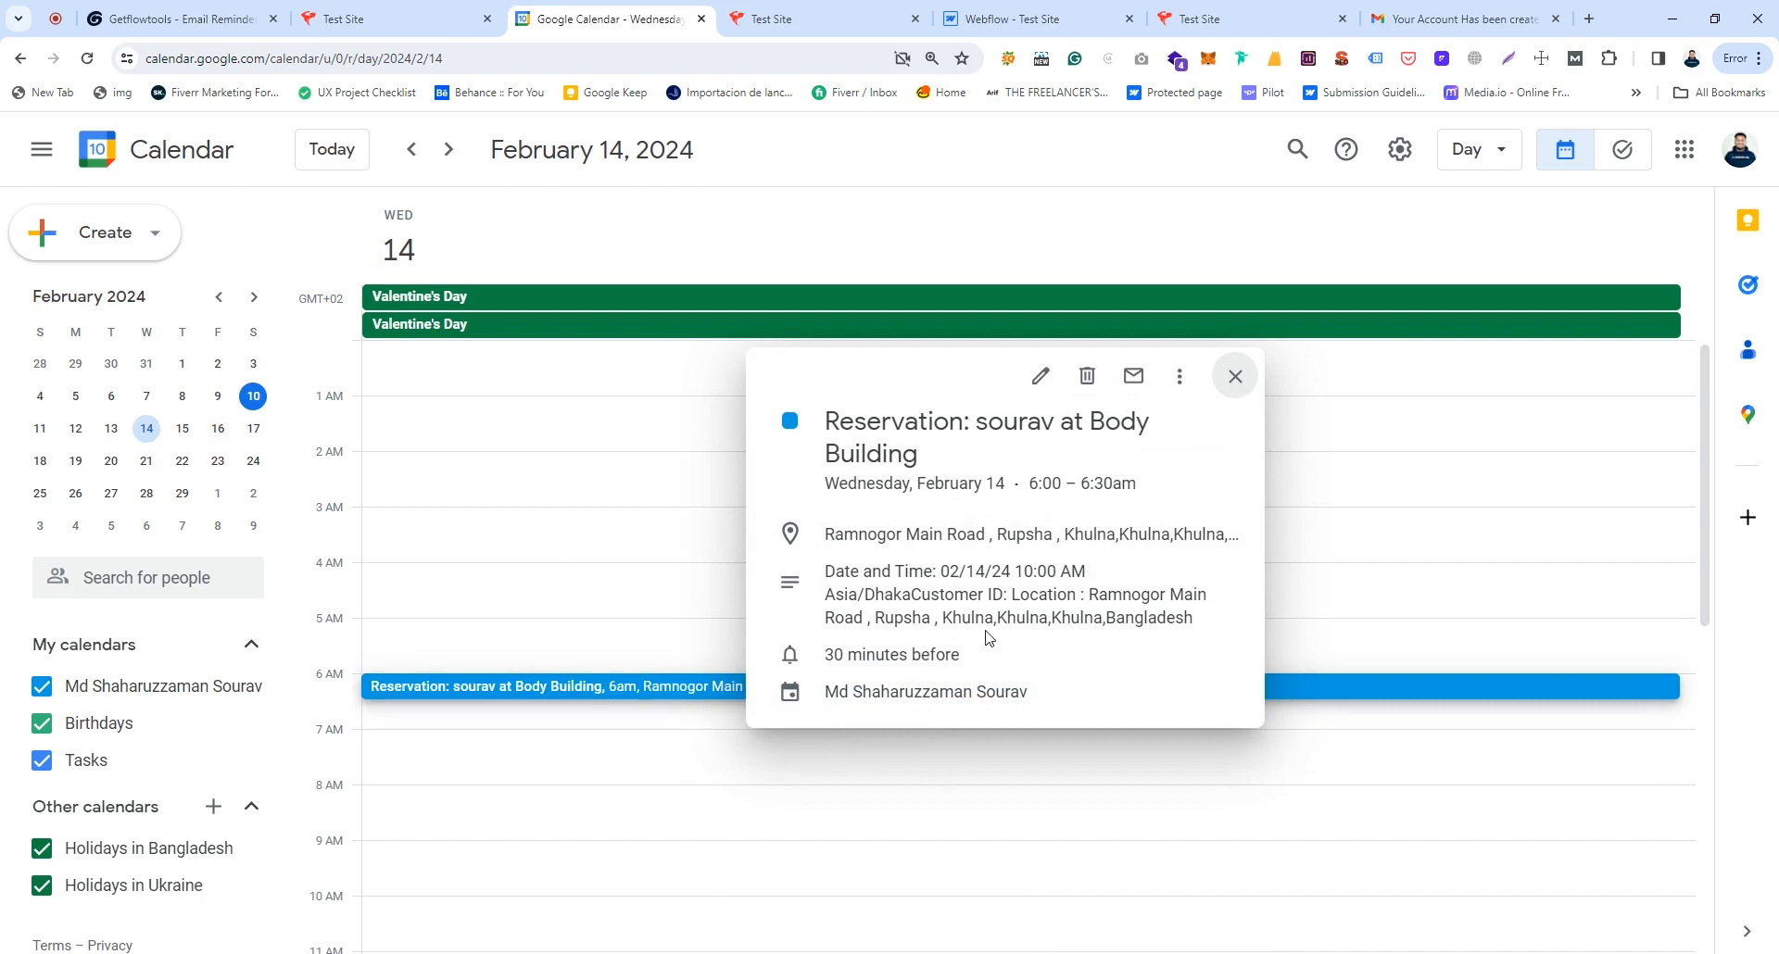
left_click(404, 19)
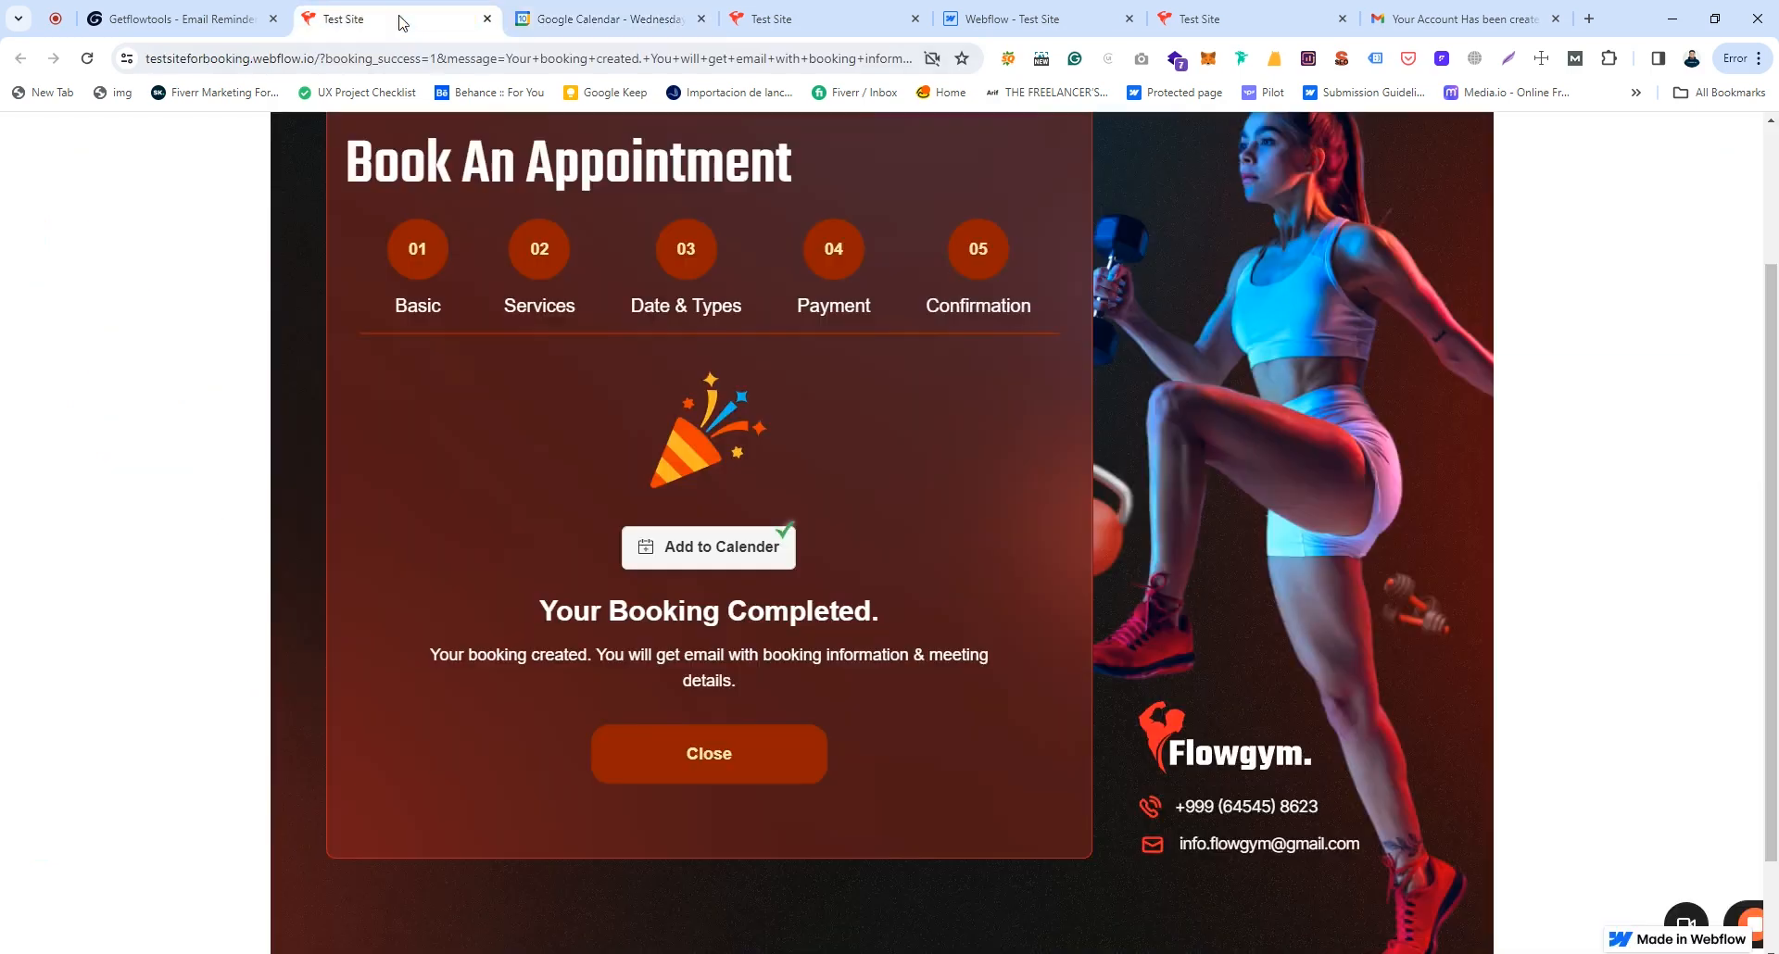
Step: Close the confirmation to reset the form to the Basic step, then switch to Gmail
left_click(768, 759)
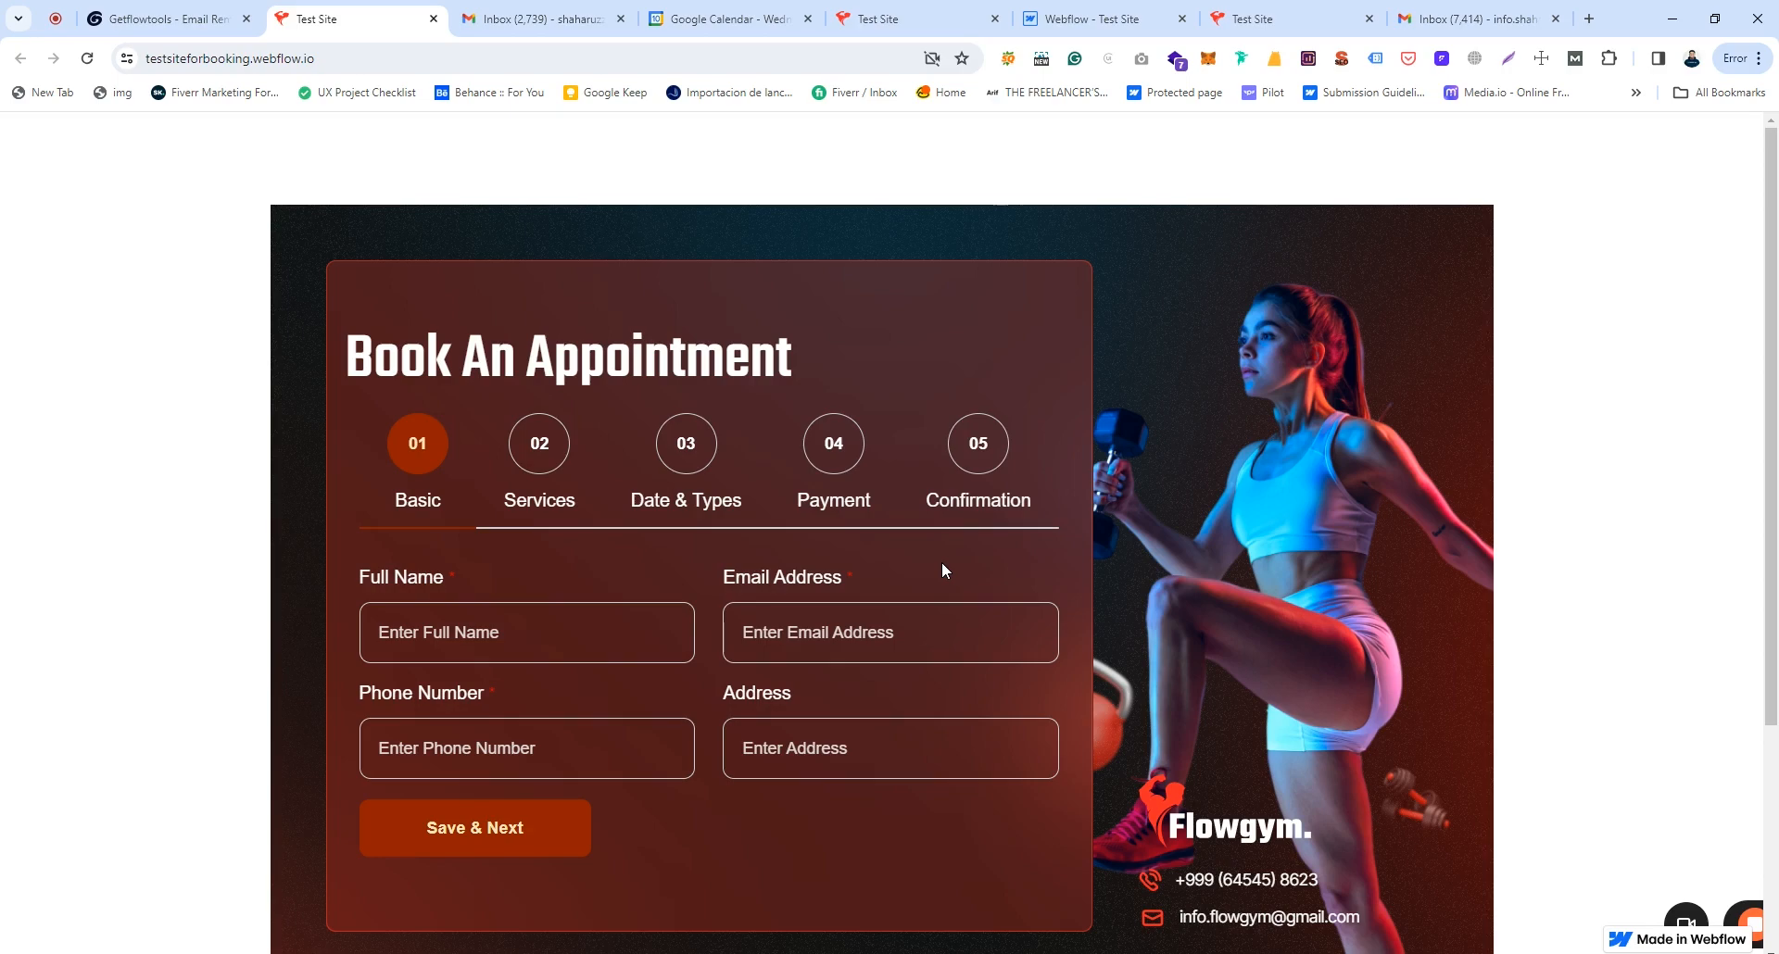
left_click(576, 17)
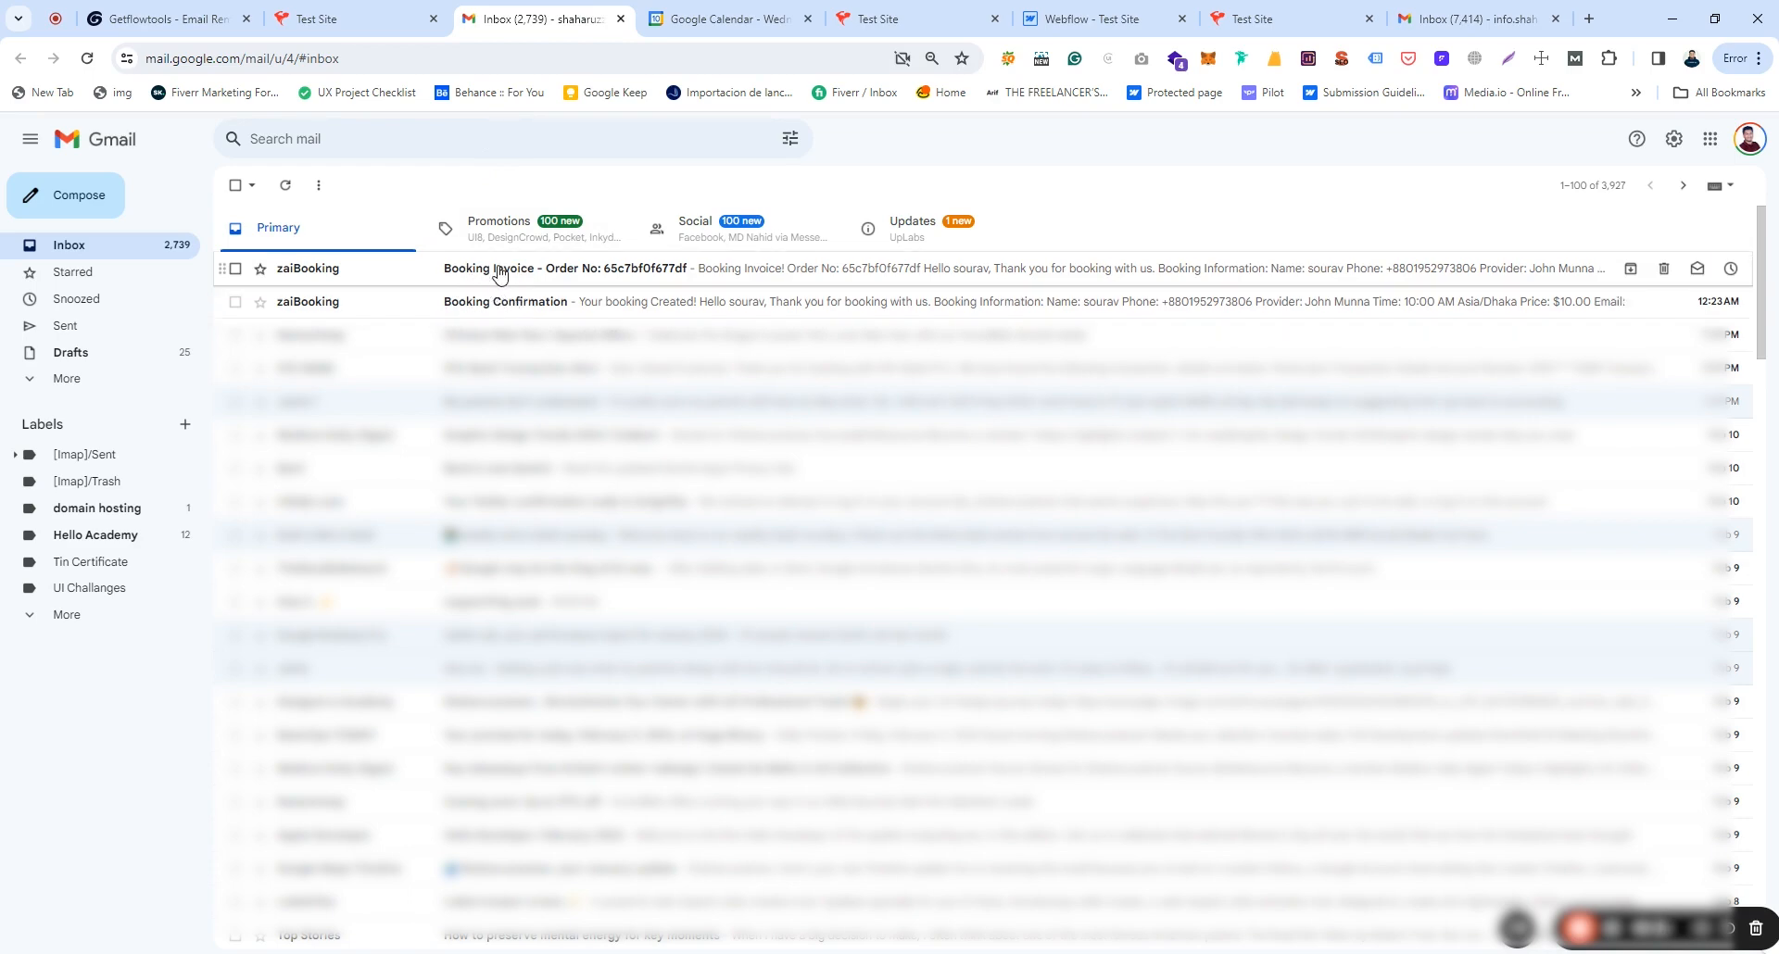
Step: Read the booking details in the Booking Confirmation email, then return to the inbox
left_click(519, 302)
scroll(1112, 556, "down", 4)
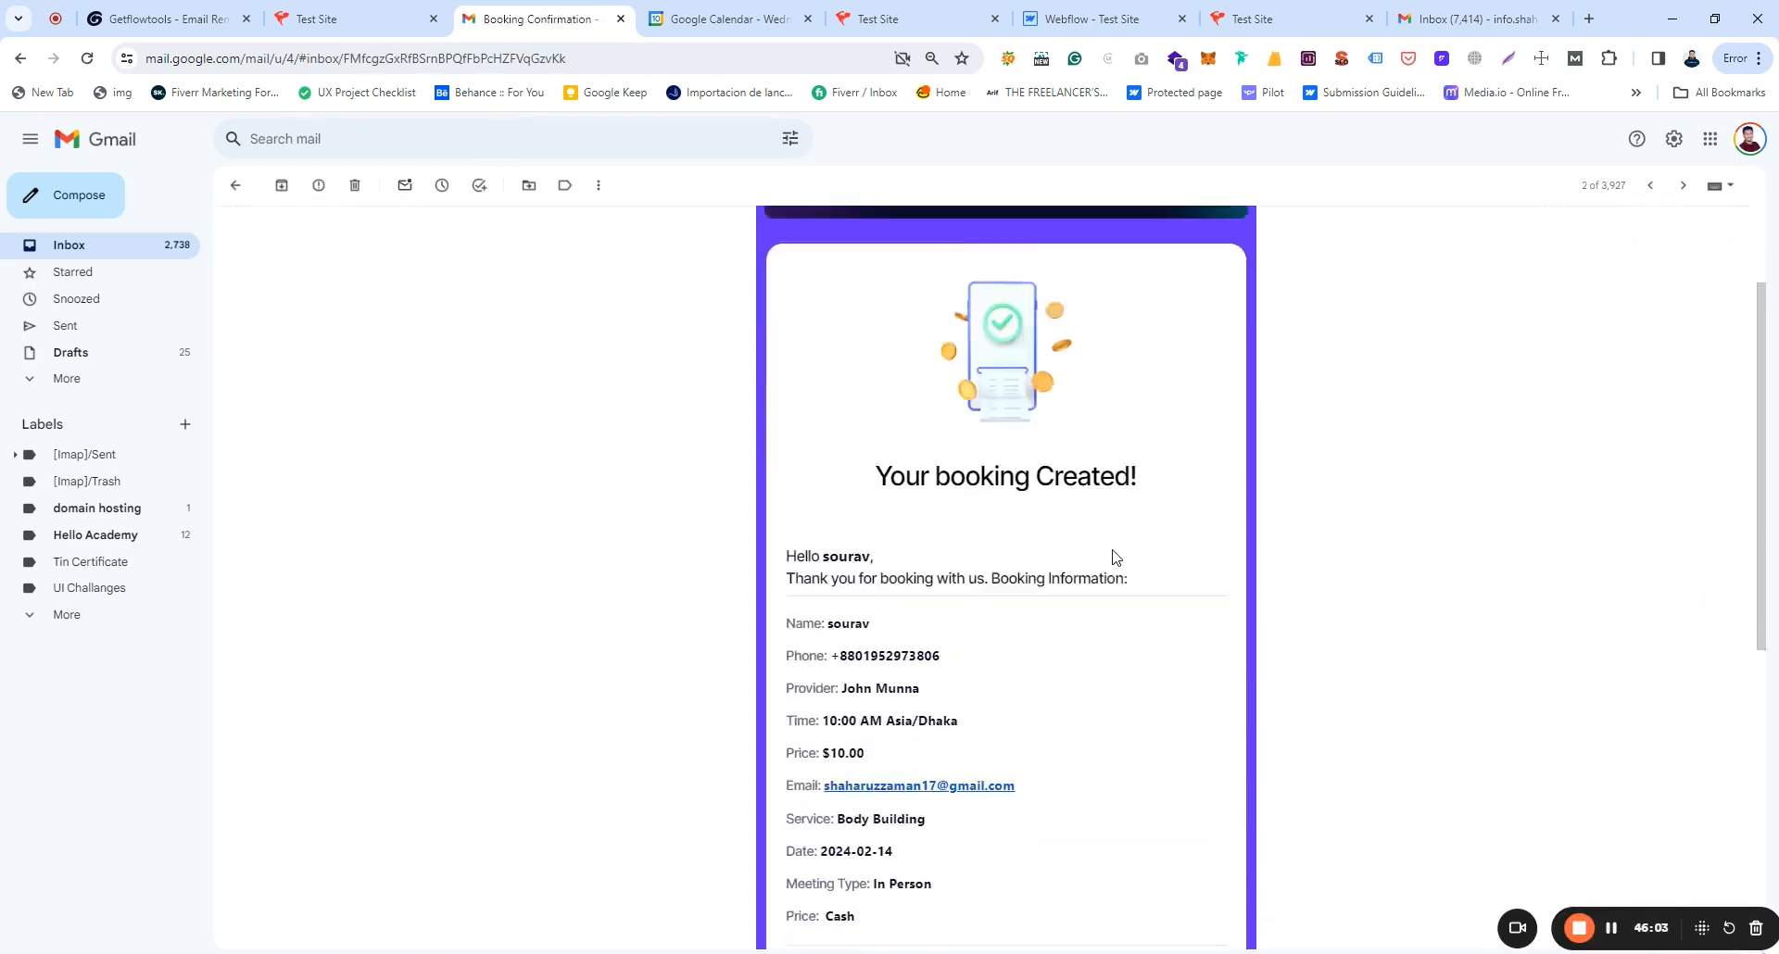
left_click_drag(828, 431, 946, 748)
left_click(944, 747)
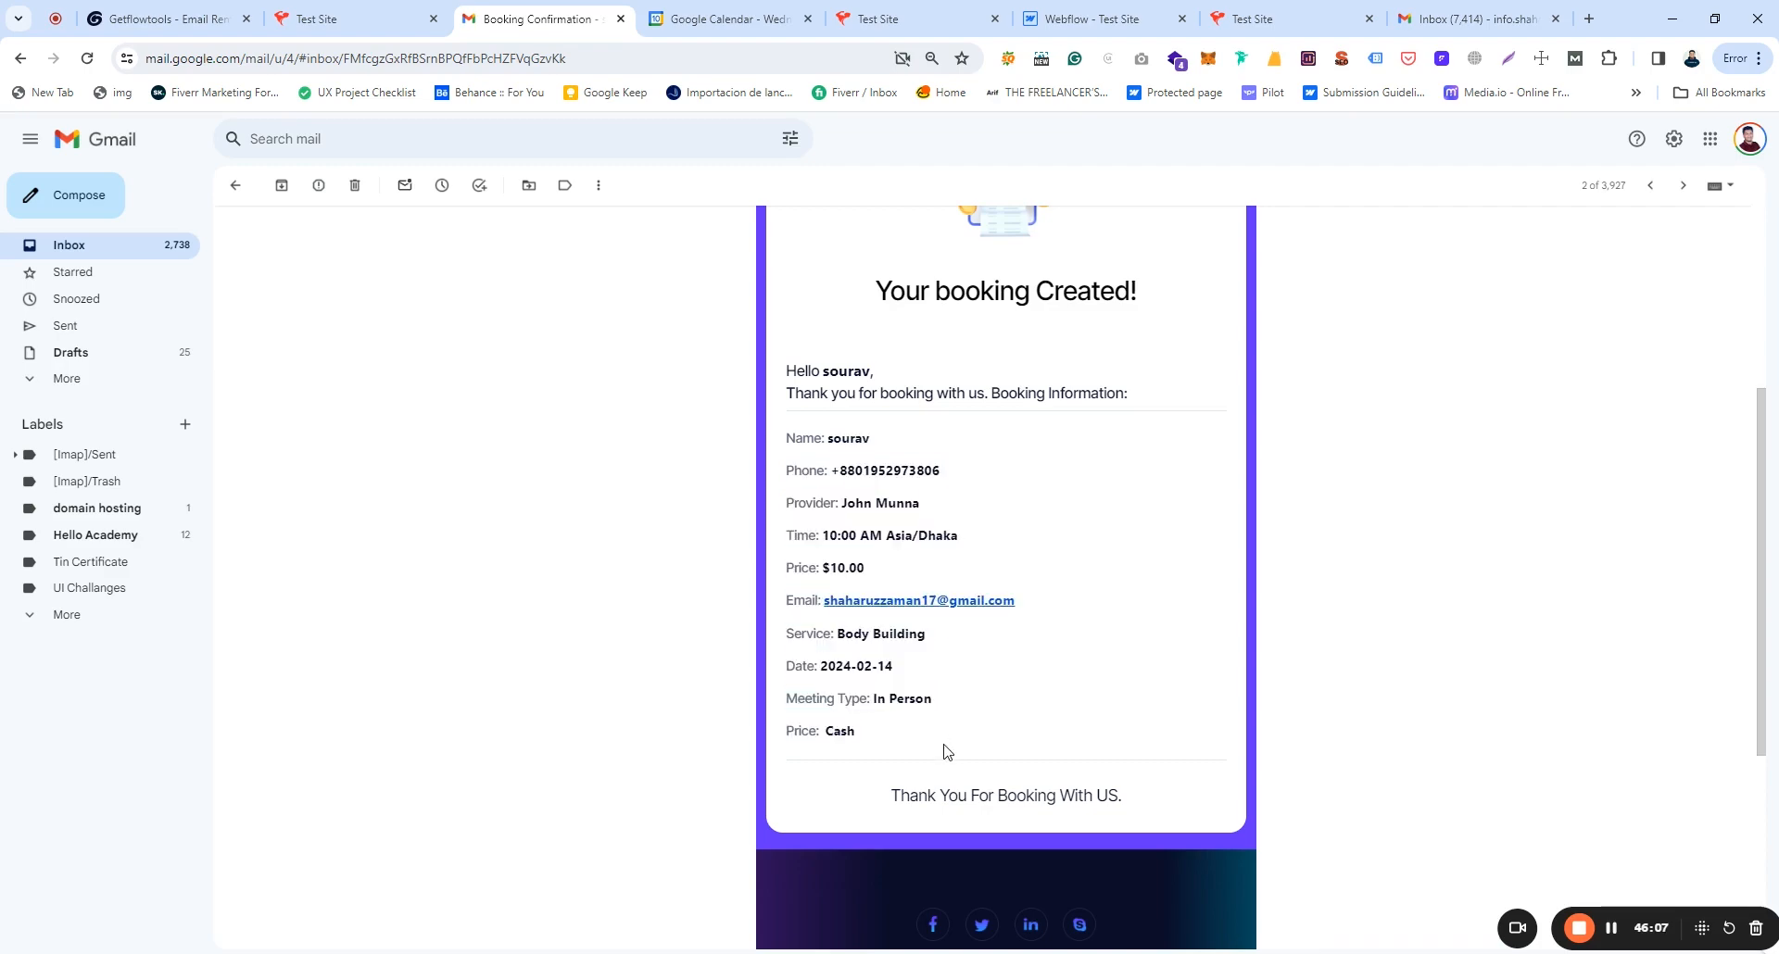
scroll(944, 747, "up", 4)
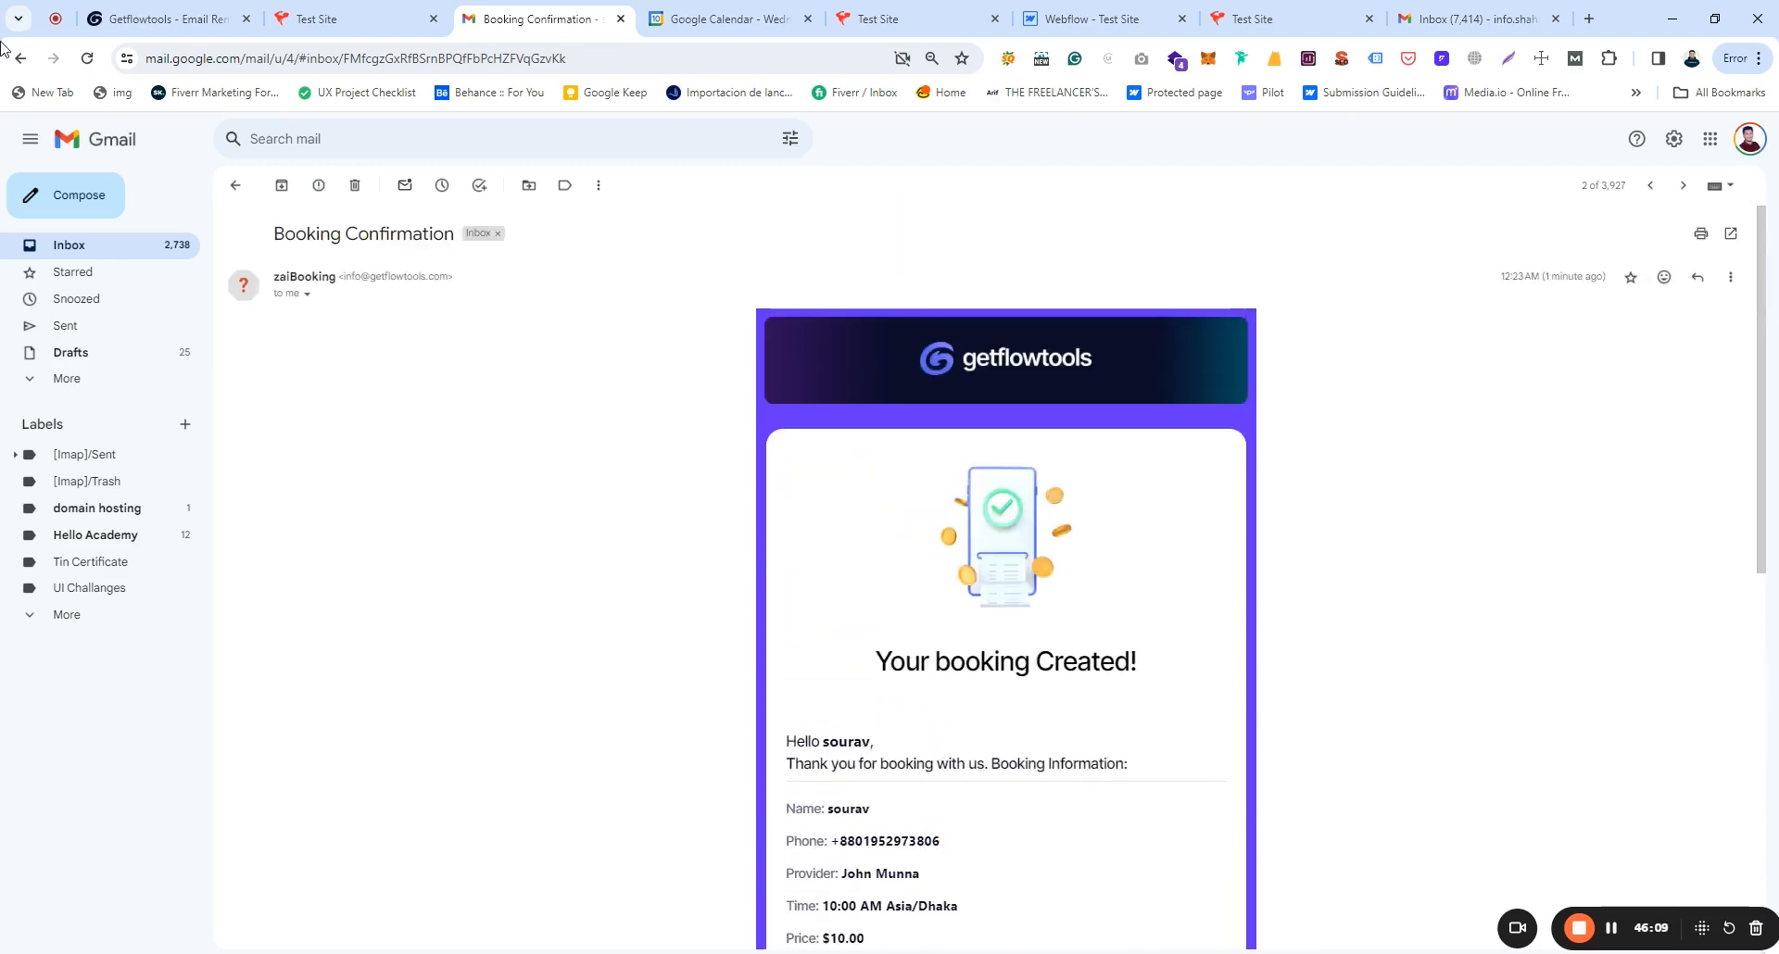
left_click(23, 63)
Step: Open the Booking Invoice email and scroll down to its Get Invoice link
left_click(375, 271)
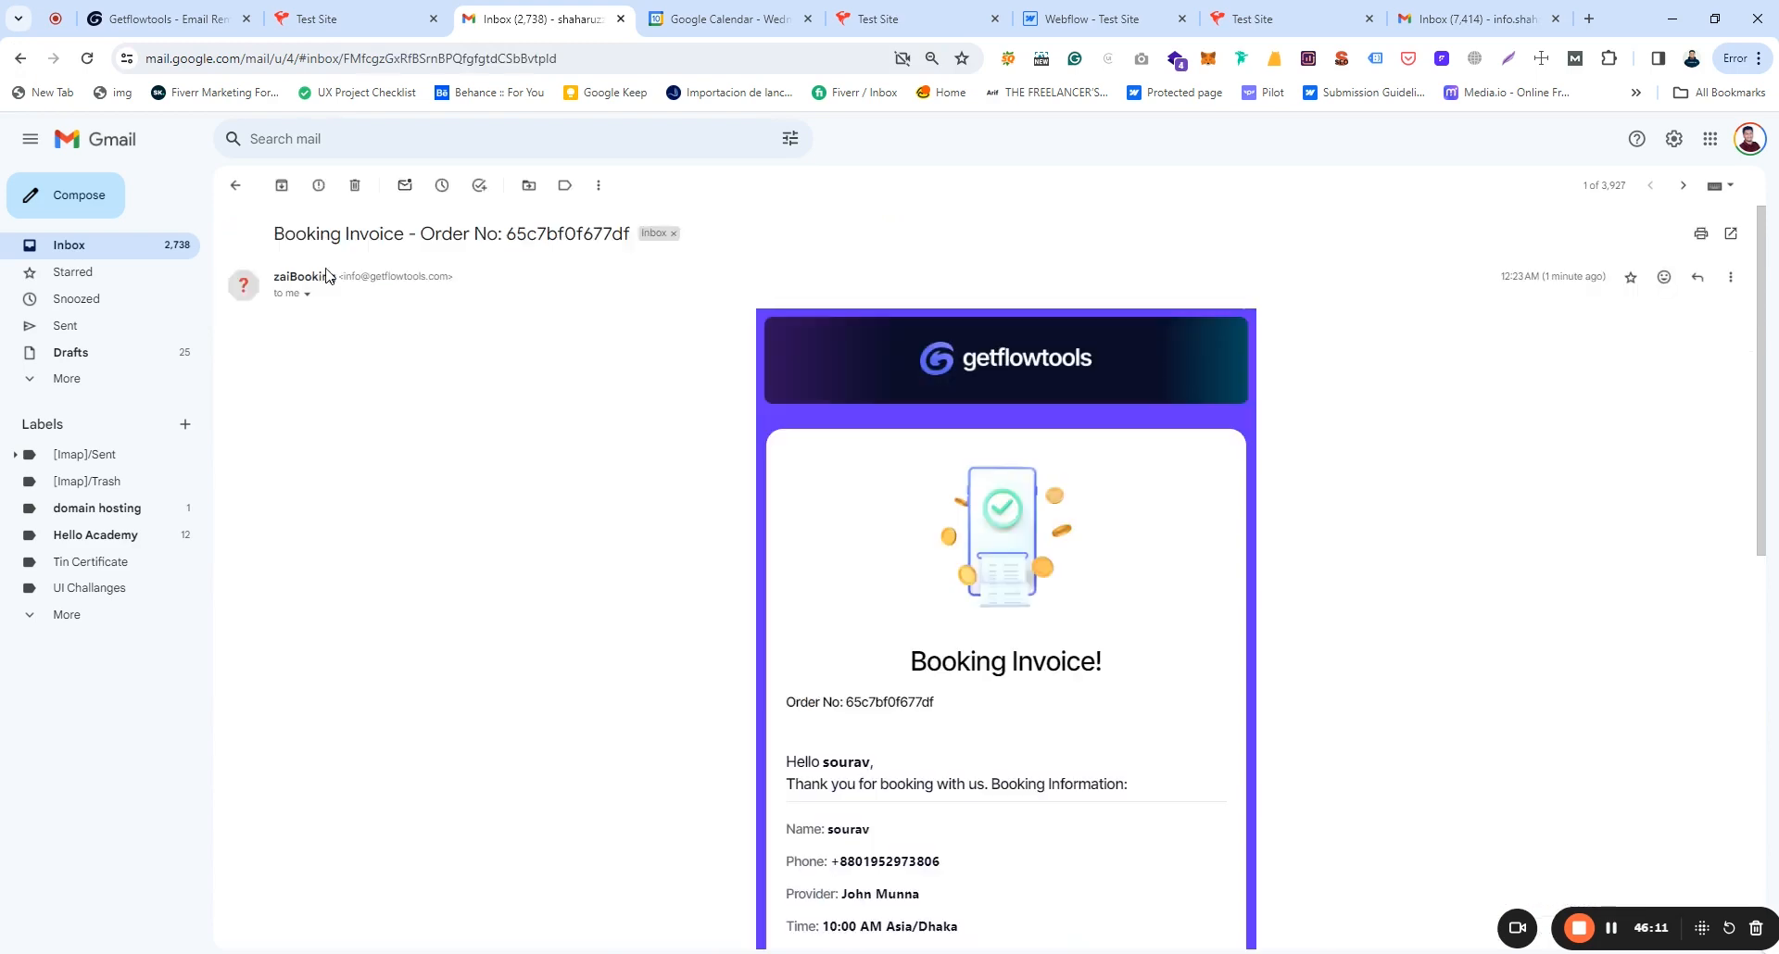
scroll(913, 473, "down", 1)
left_click_drag(917, 570, 1139, 588)
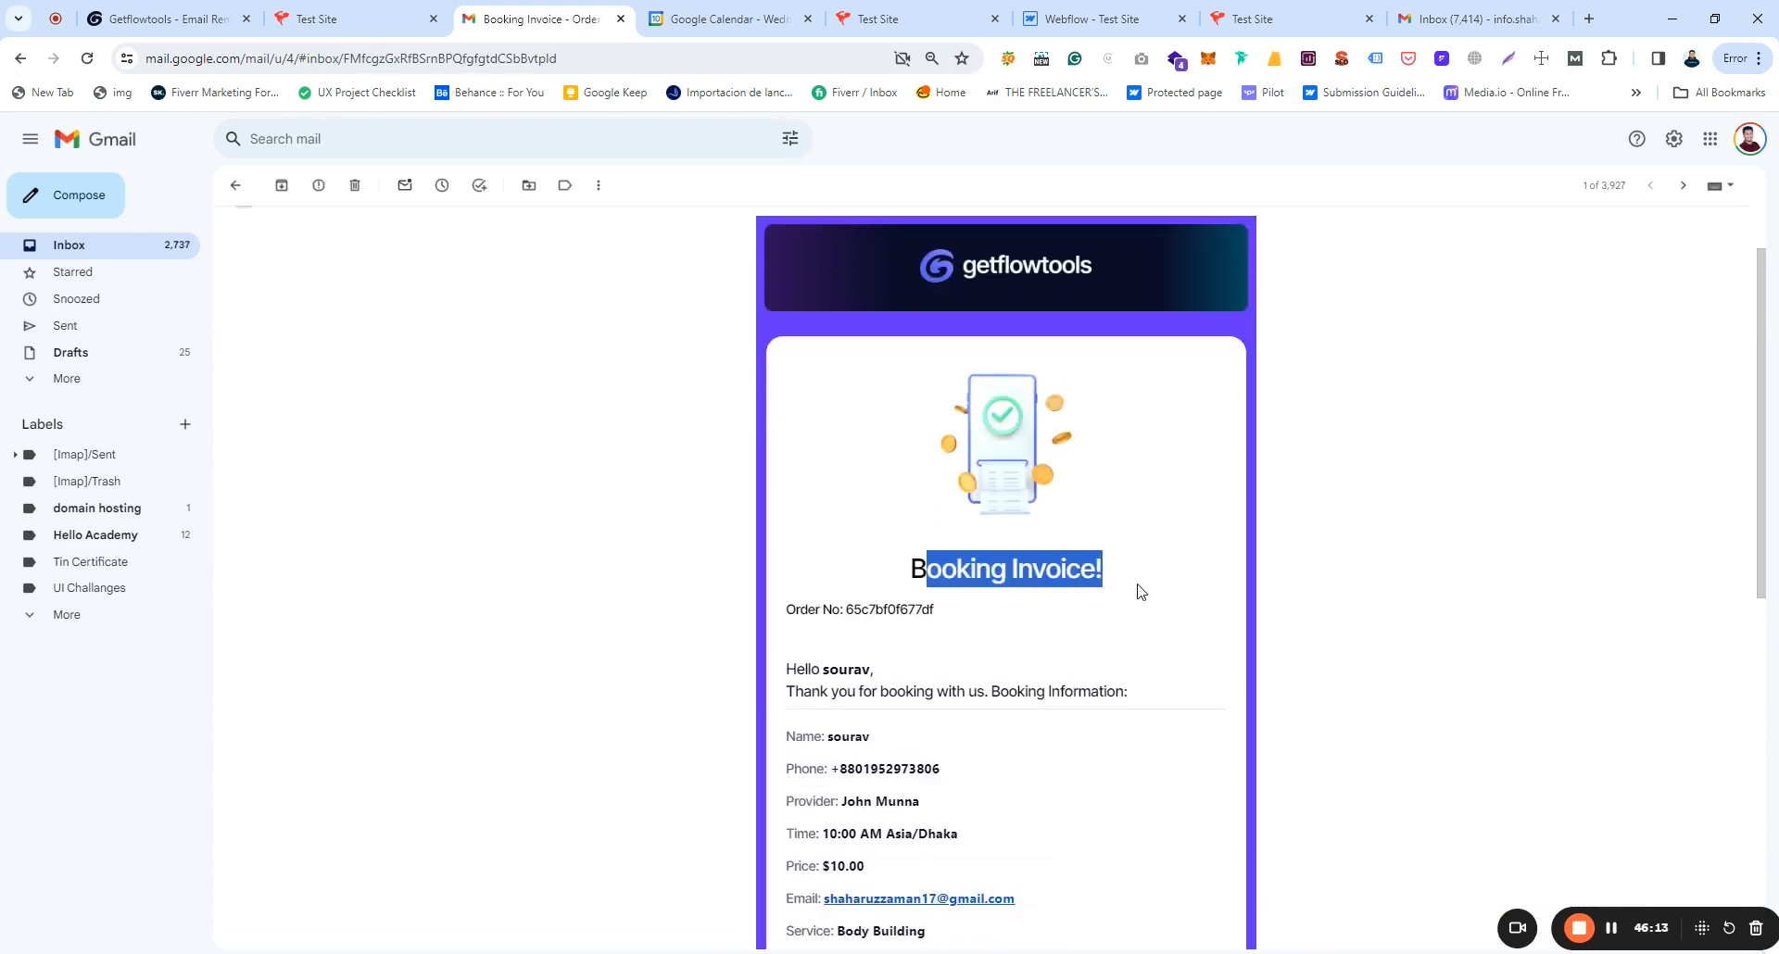
left_click(1139, 588)
scroll(1140, 587, "down", 3)
scroll(1140, 588, "down", 1)
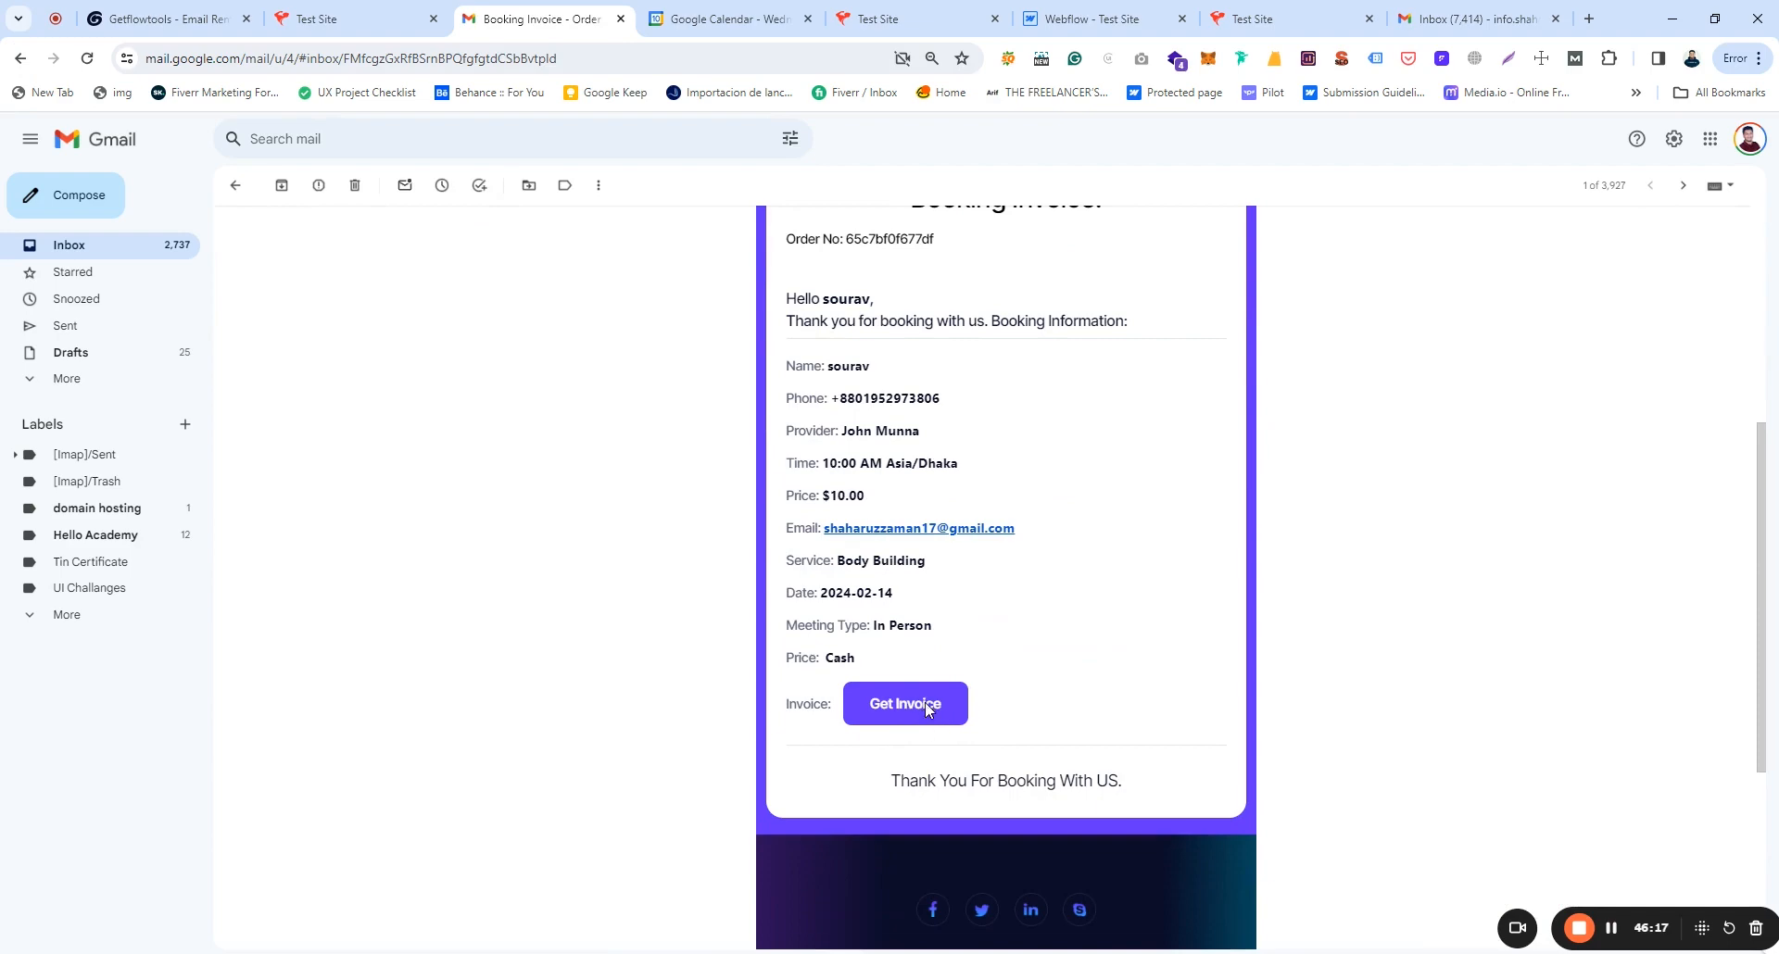
Step: View the $10.00 Body Building invoice PDF, then go back to the Getflowtools tab
left_click(919, 717)
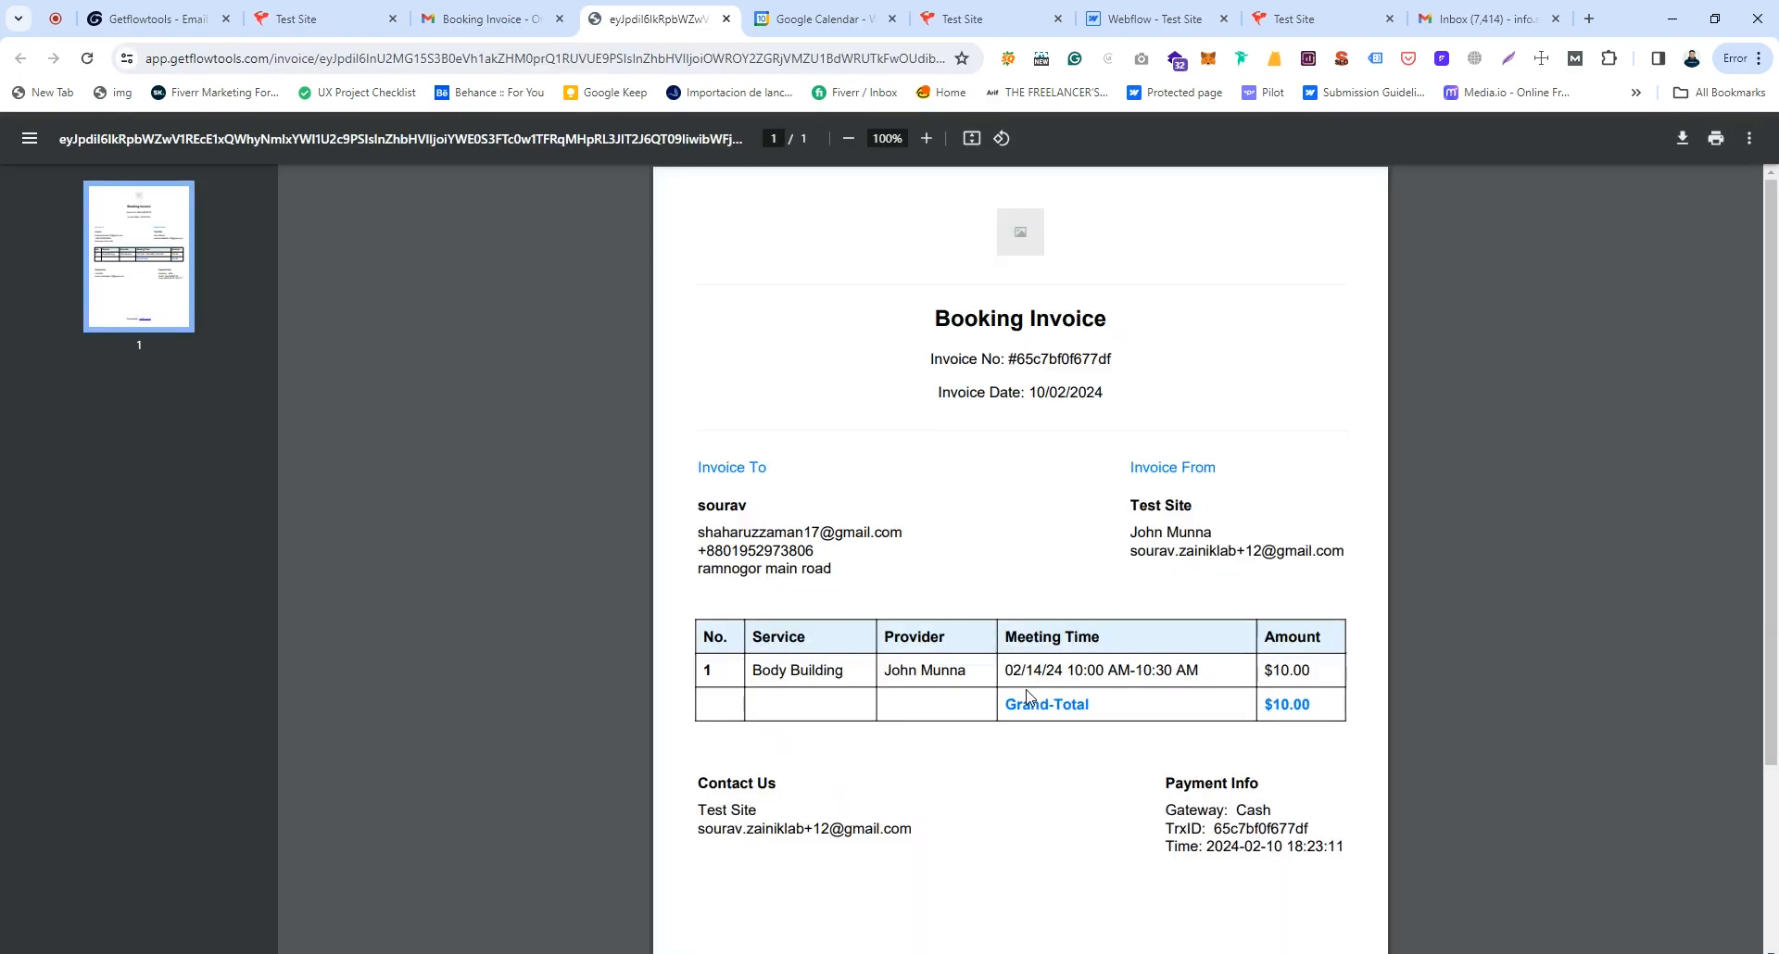
scroll(1027, 697, "down", 3)
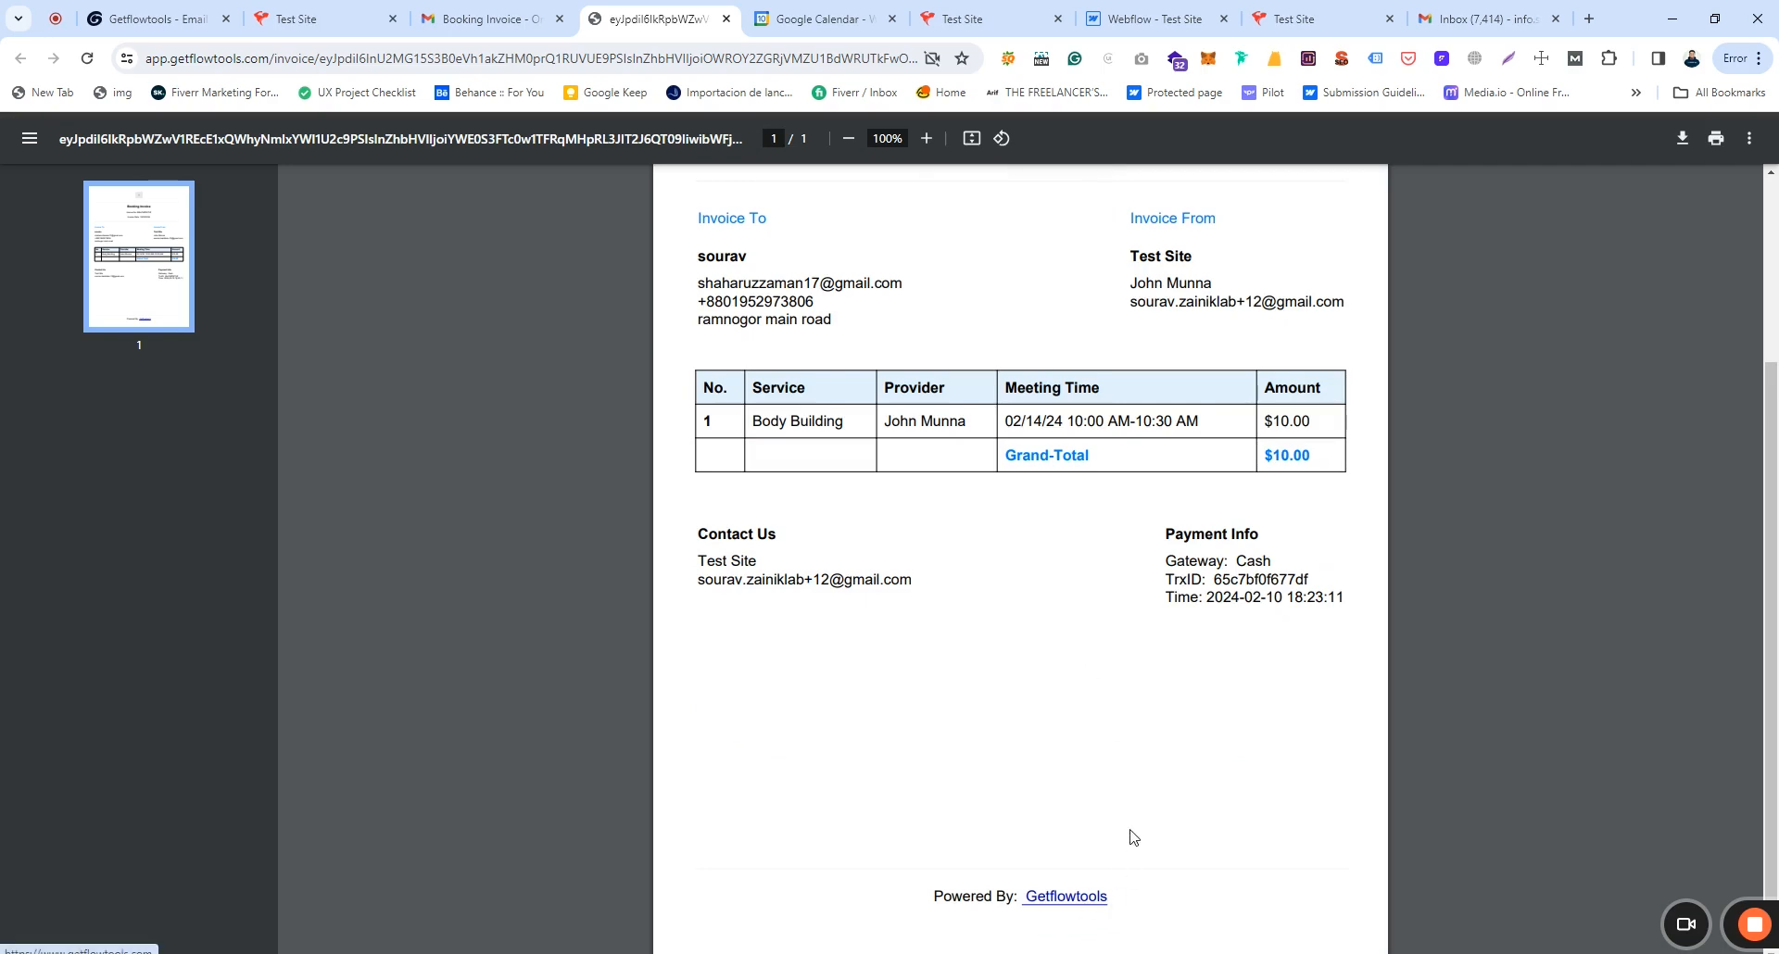
scroll(1133, 825, "up", 1)
scroll(1132, 817, "up", 2)
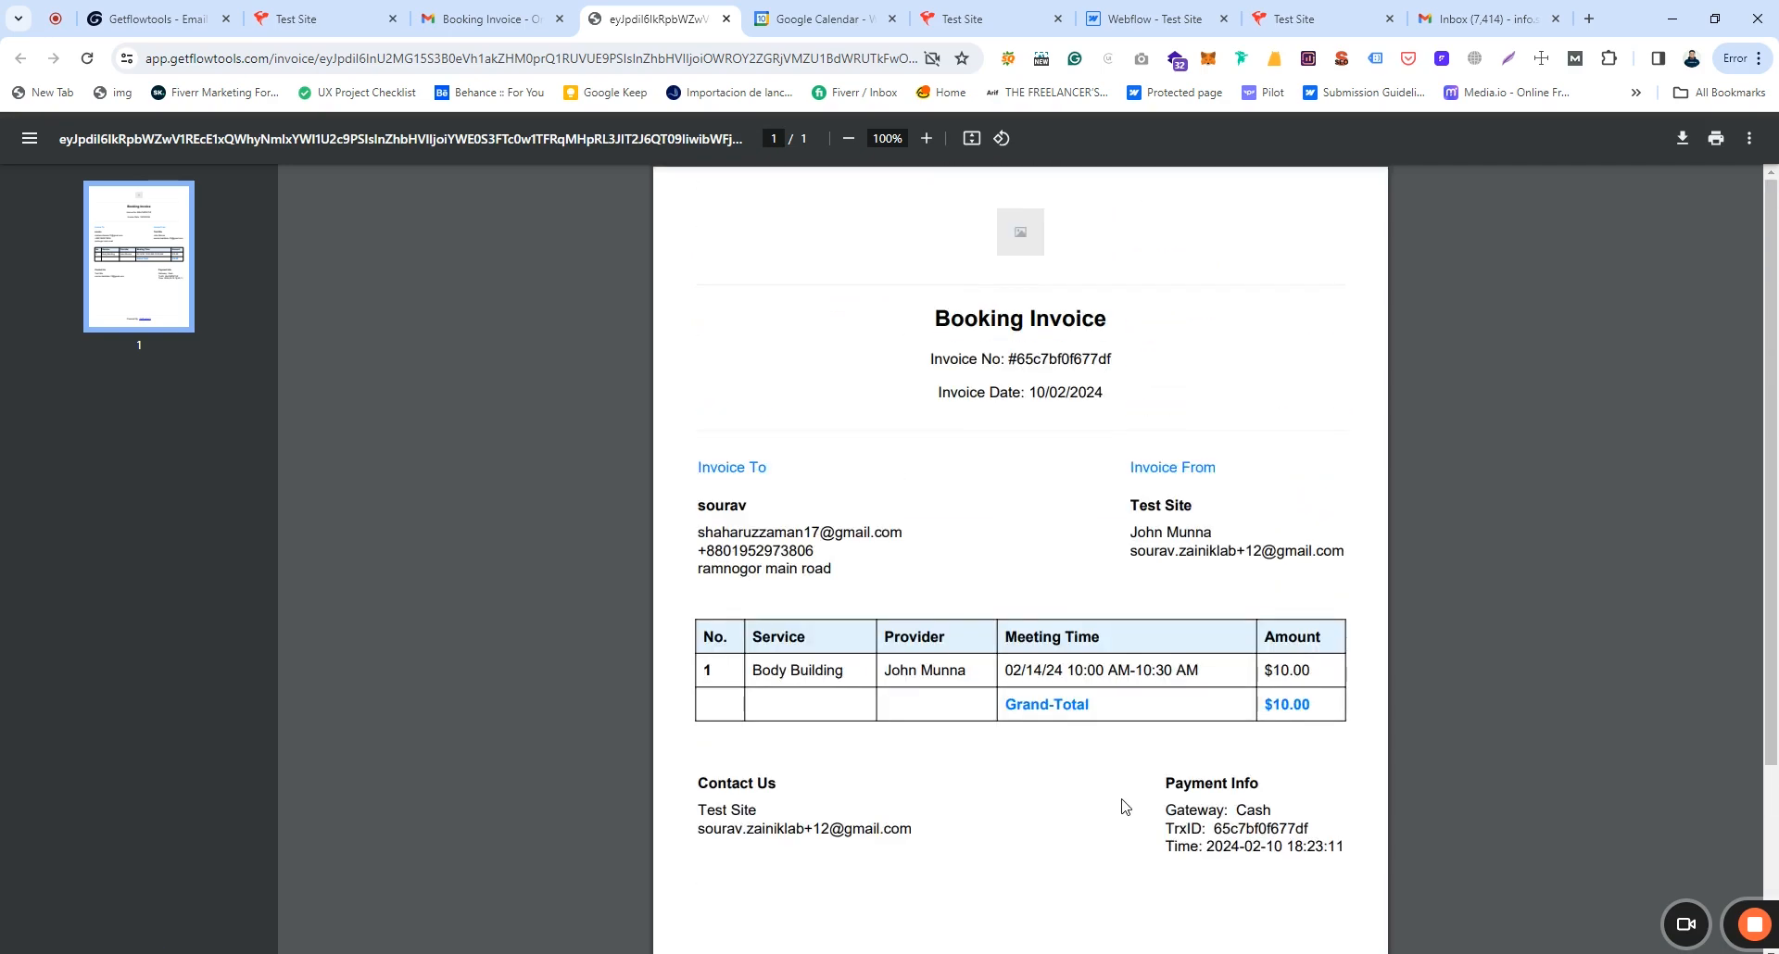
scroll(1123, 806, "down", 1)
scroll(1123, 806, "up", 1)
left_click(148, 18)
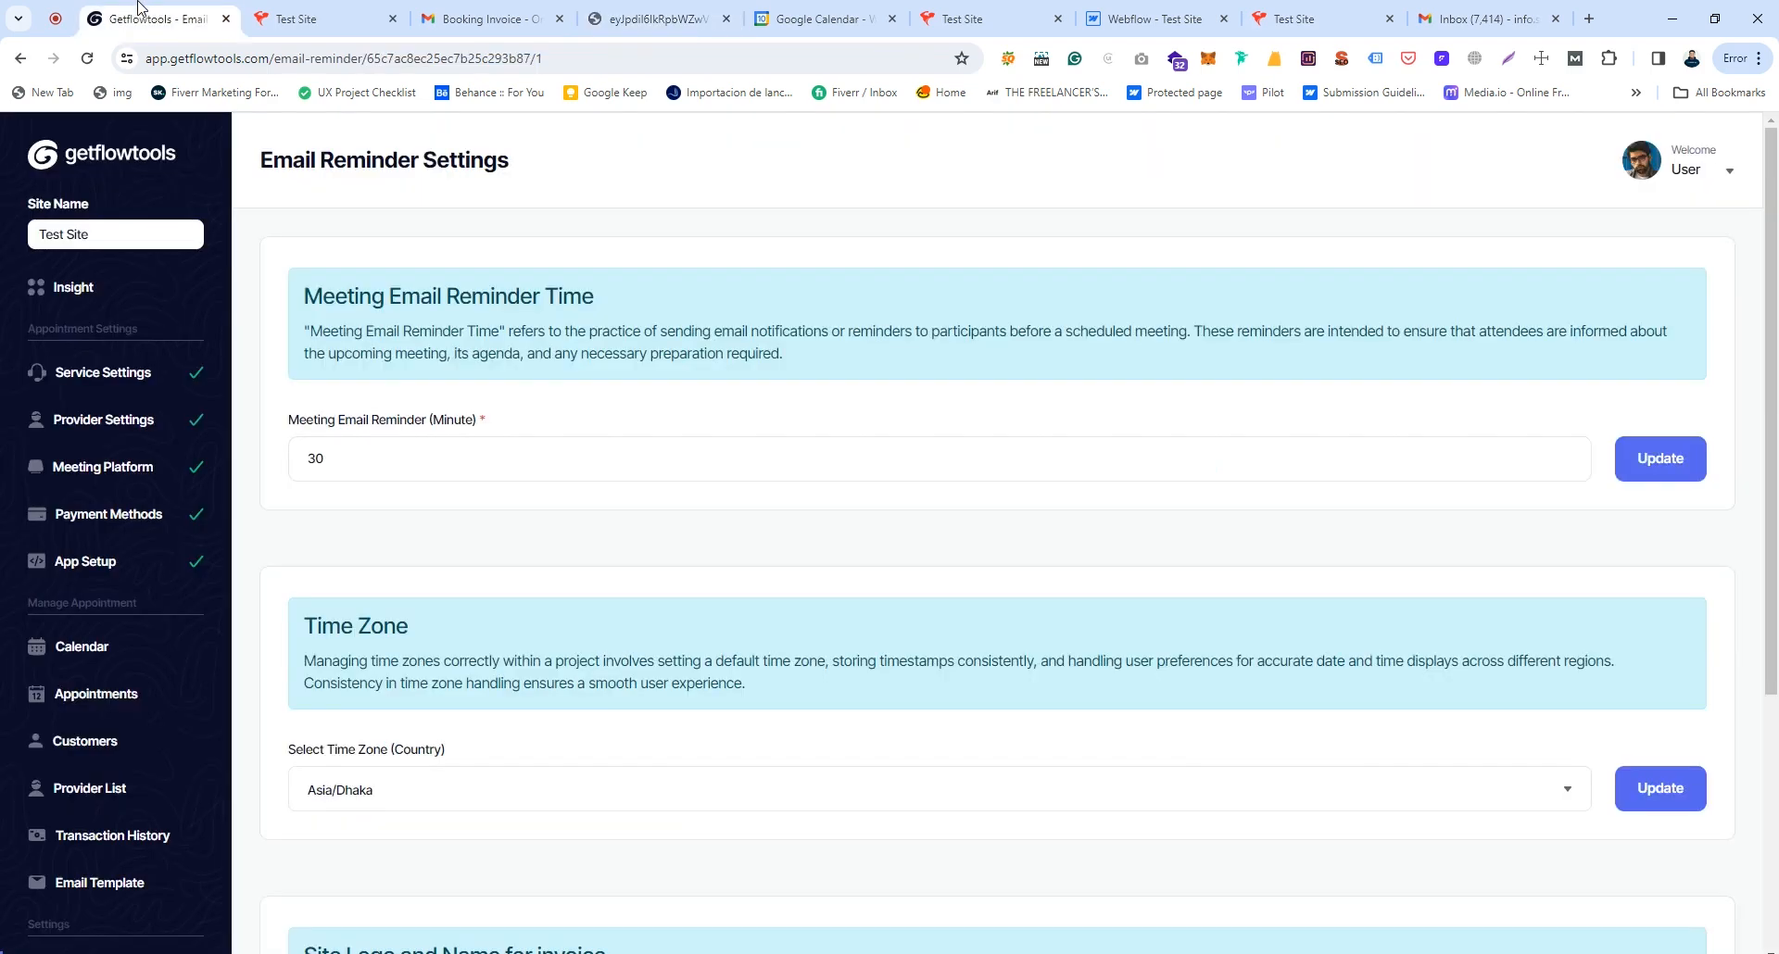
Step: Open the appointments calendar and toggle the provider's appointments off and back on
left_click(98, 653)
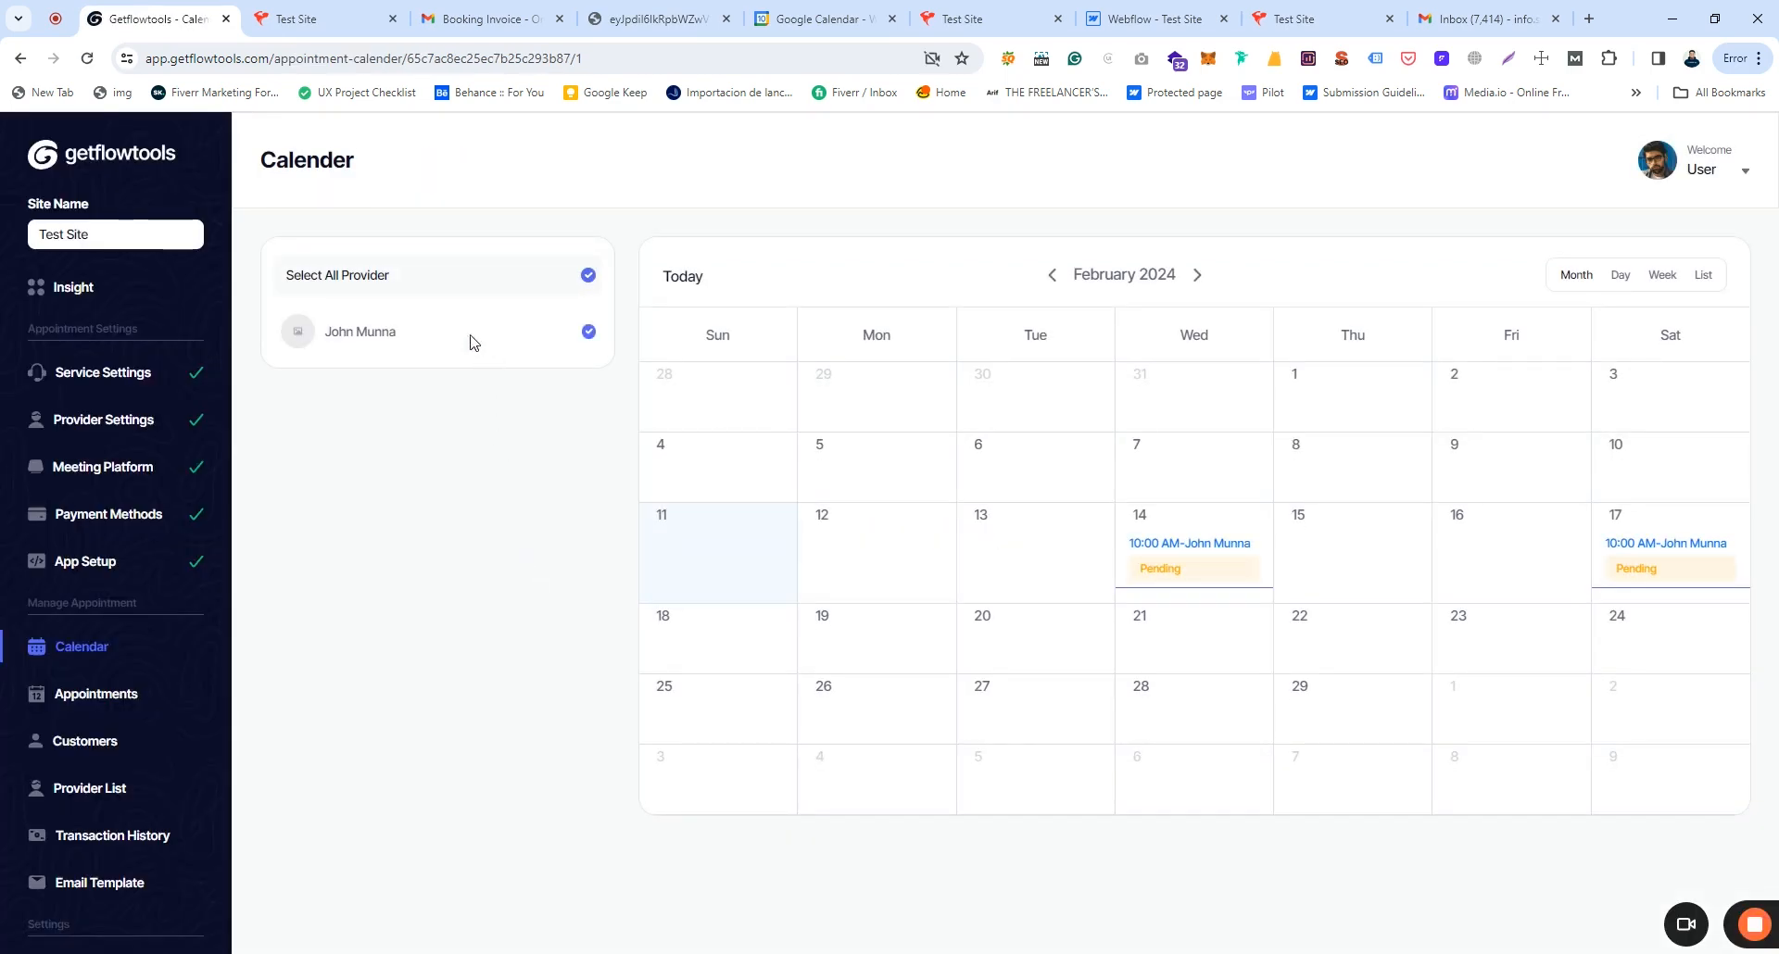
left_click_drag(340, 332, 416, 341)
left_click(417, 340)
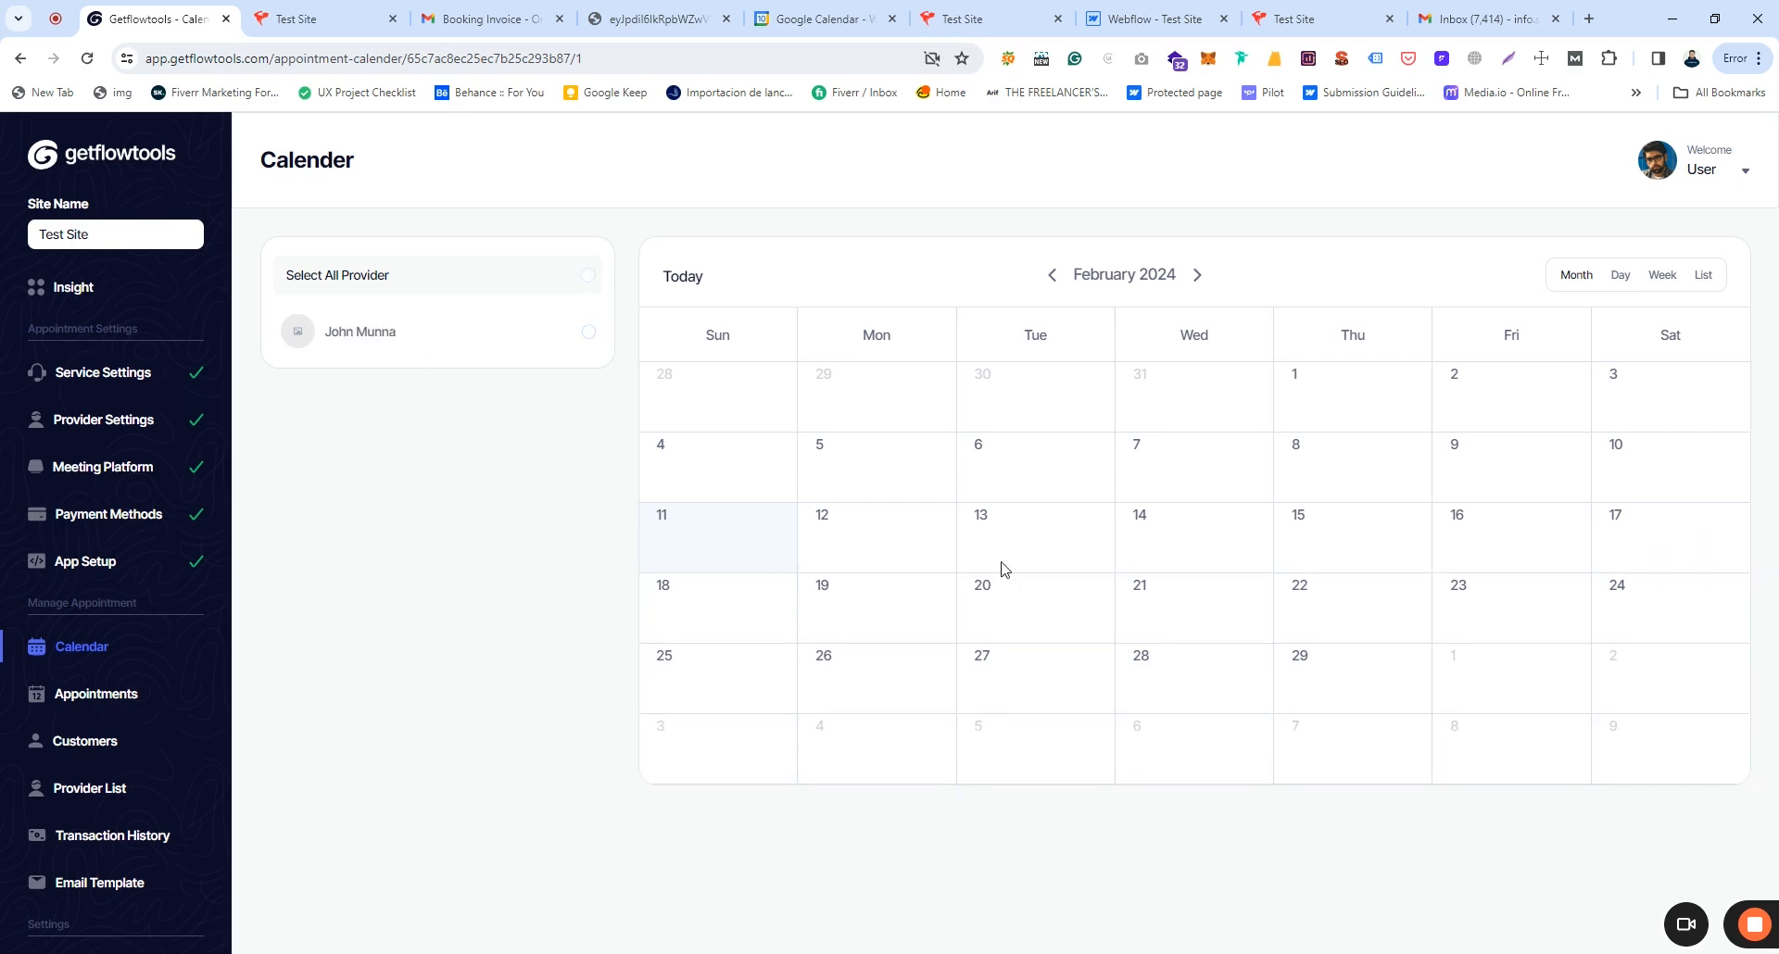
left_click(379, 342)
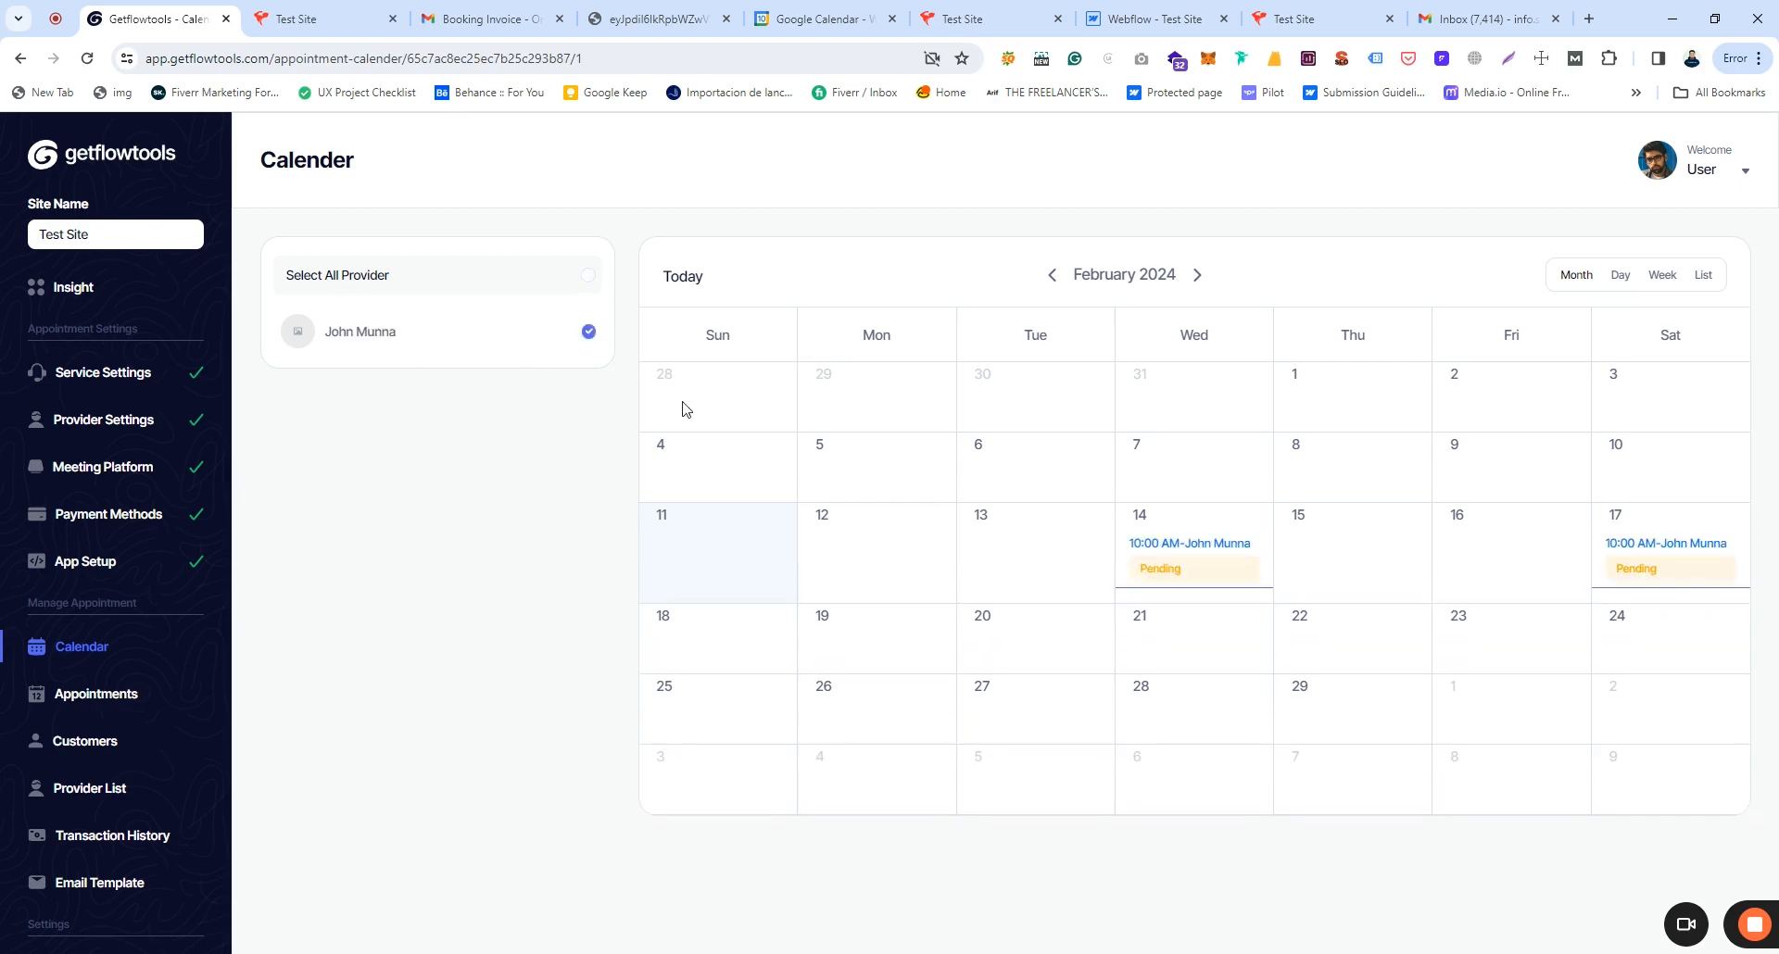
Step: Review the February 14 appointment's edit form and close it without changes
left_click(1201, 572)
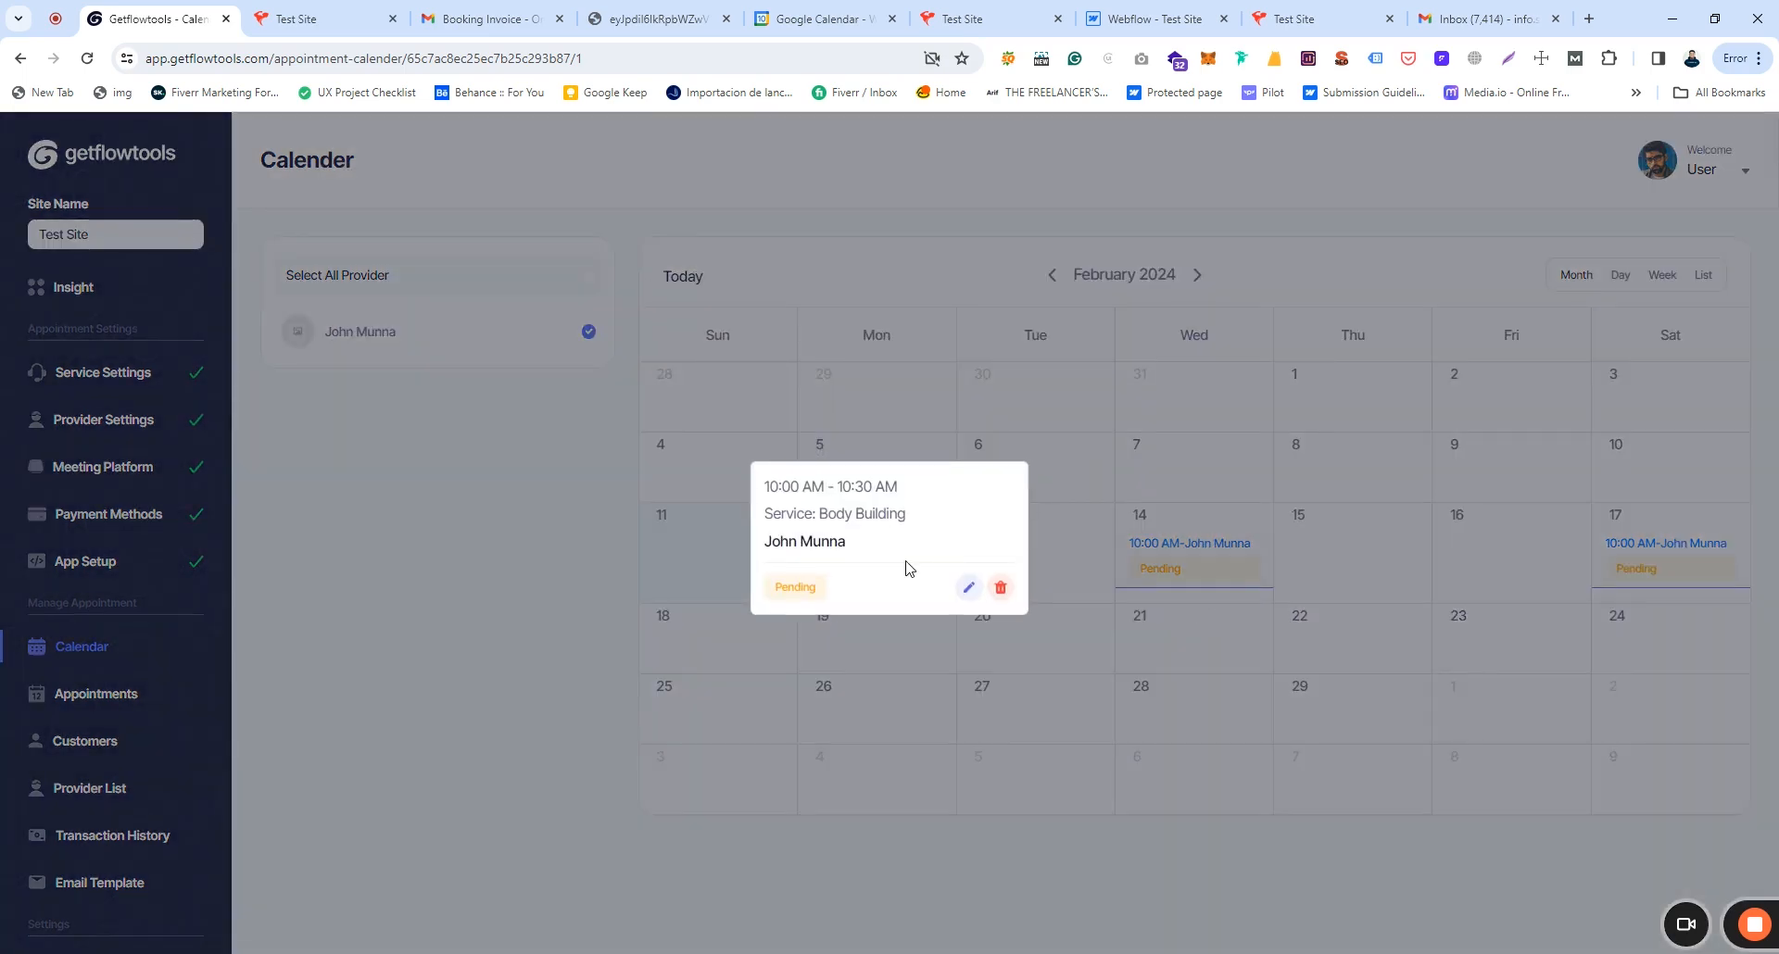
left_click(968, 586)
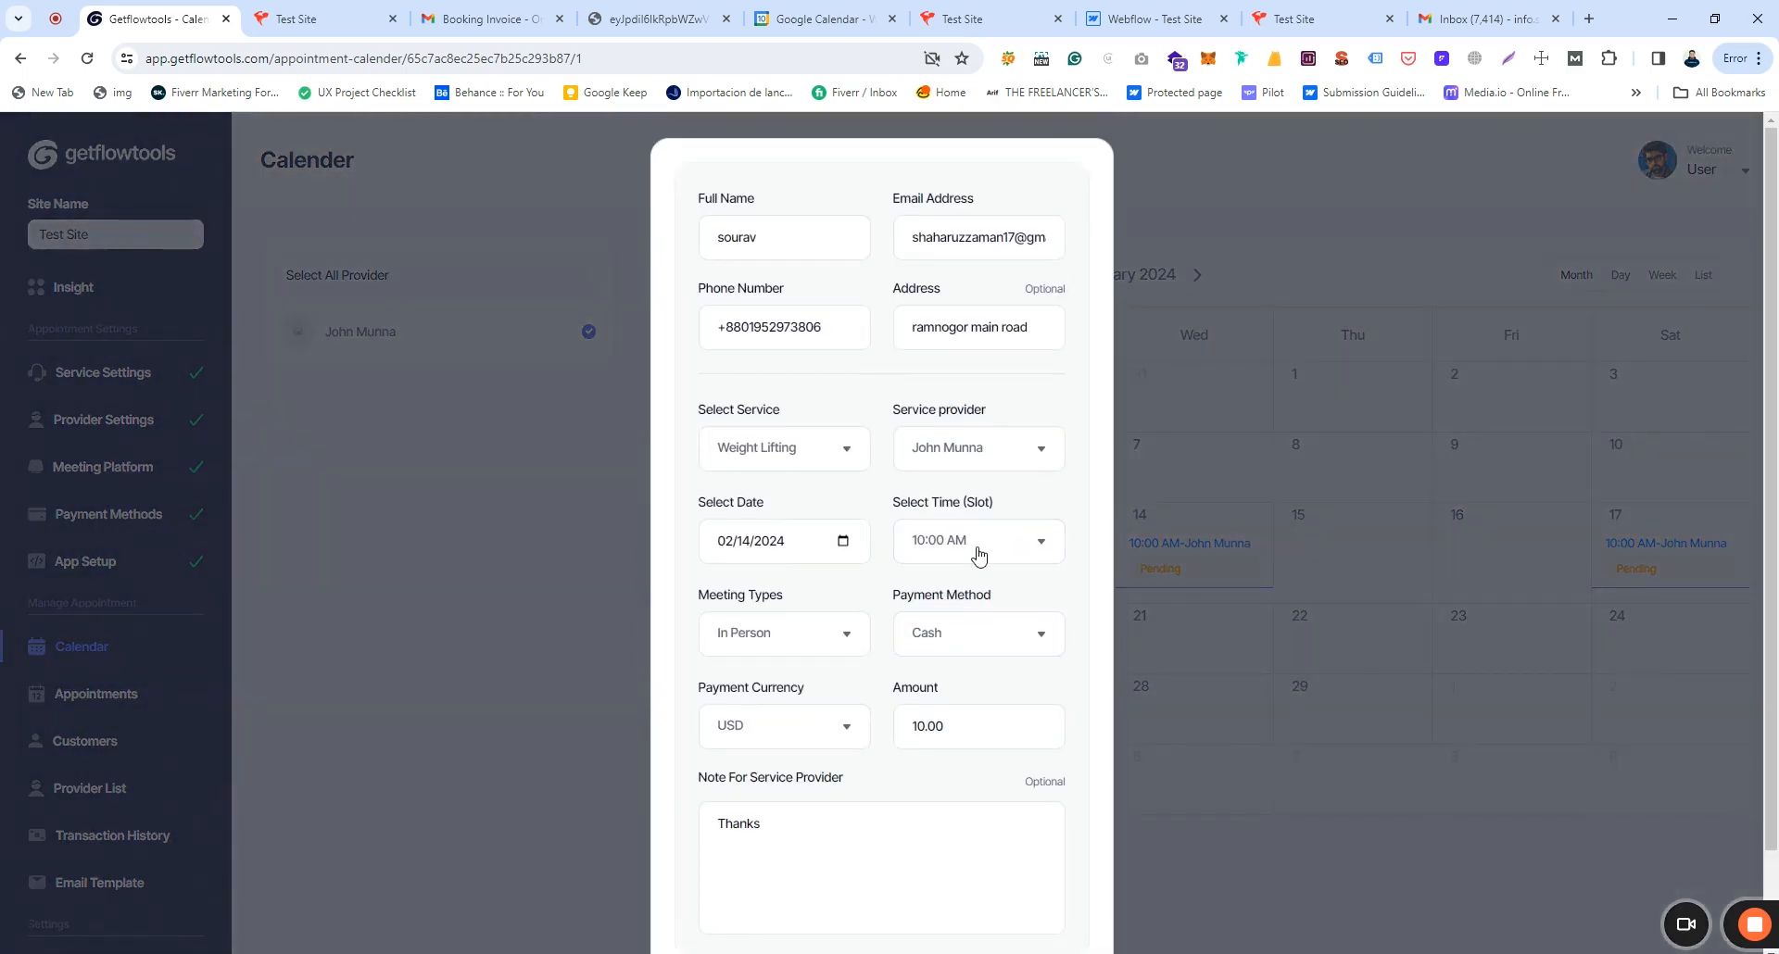
scroll(968, 533, "down", 2)
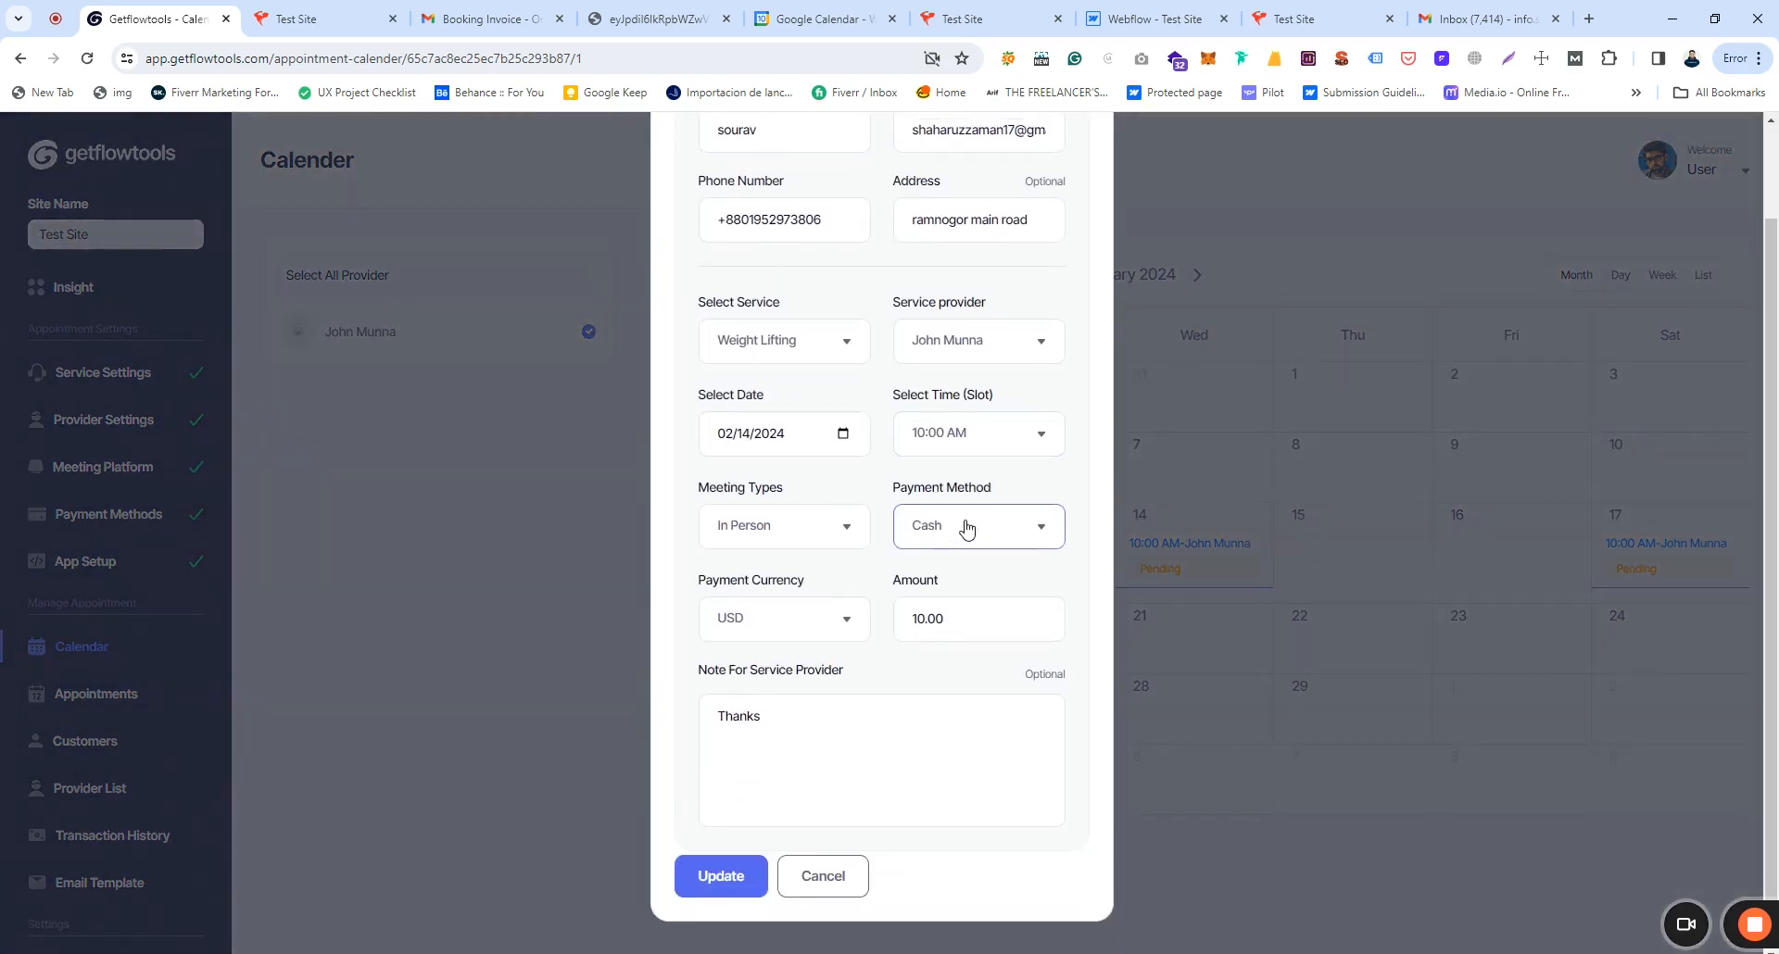
scroll(967, 532, "up", 1)
scroll(1070, 305, "down", 1)
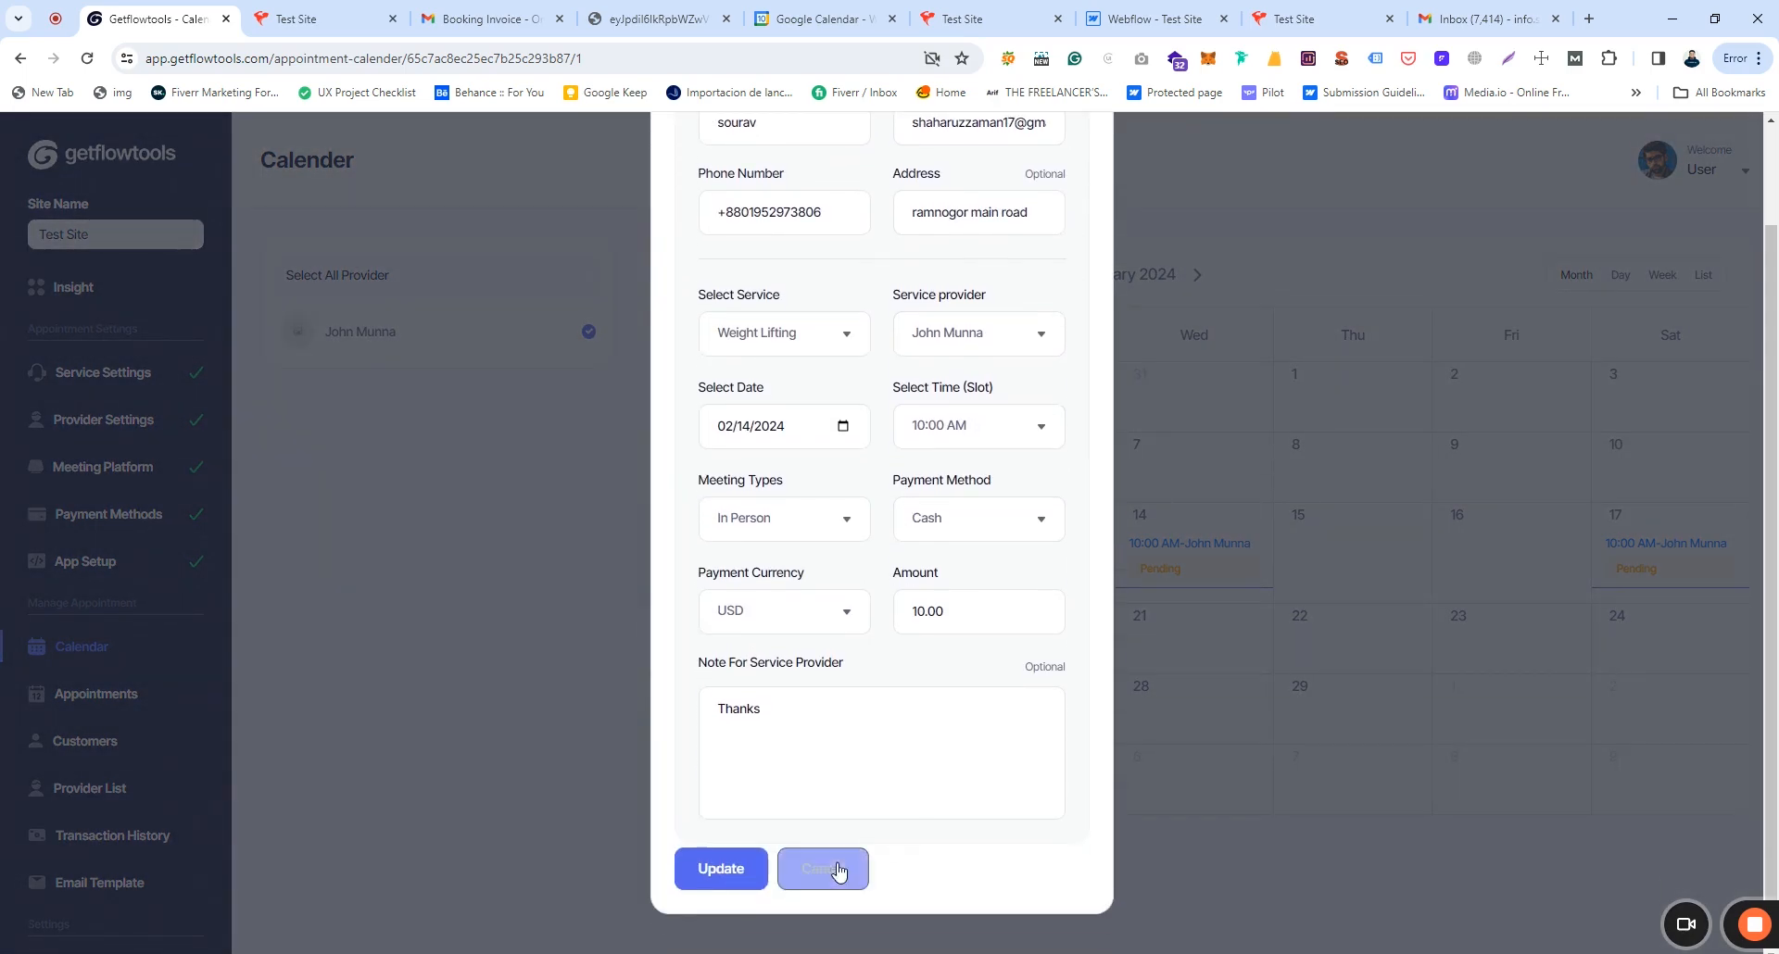
left_click(839, 885)
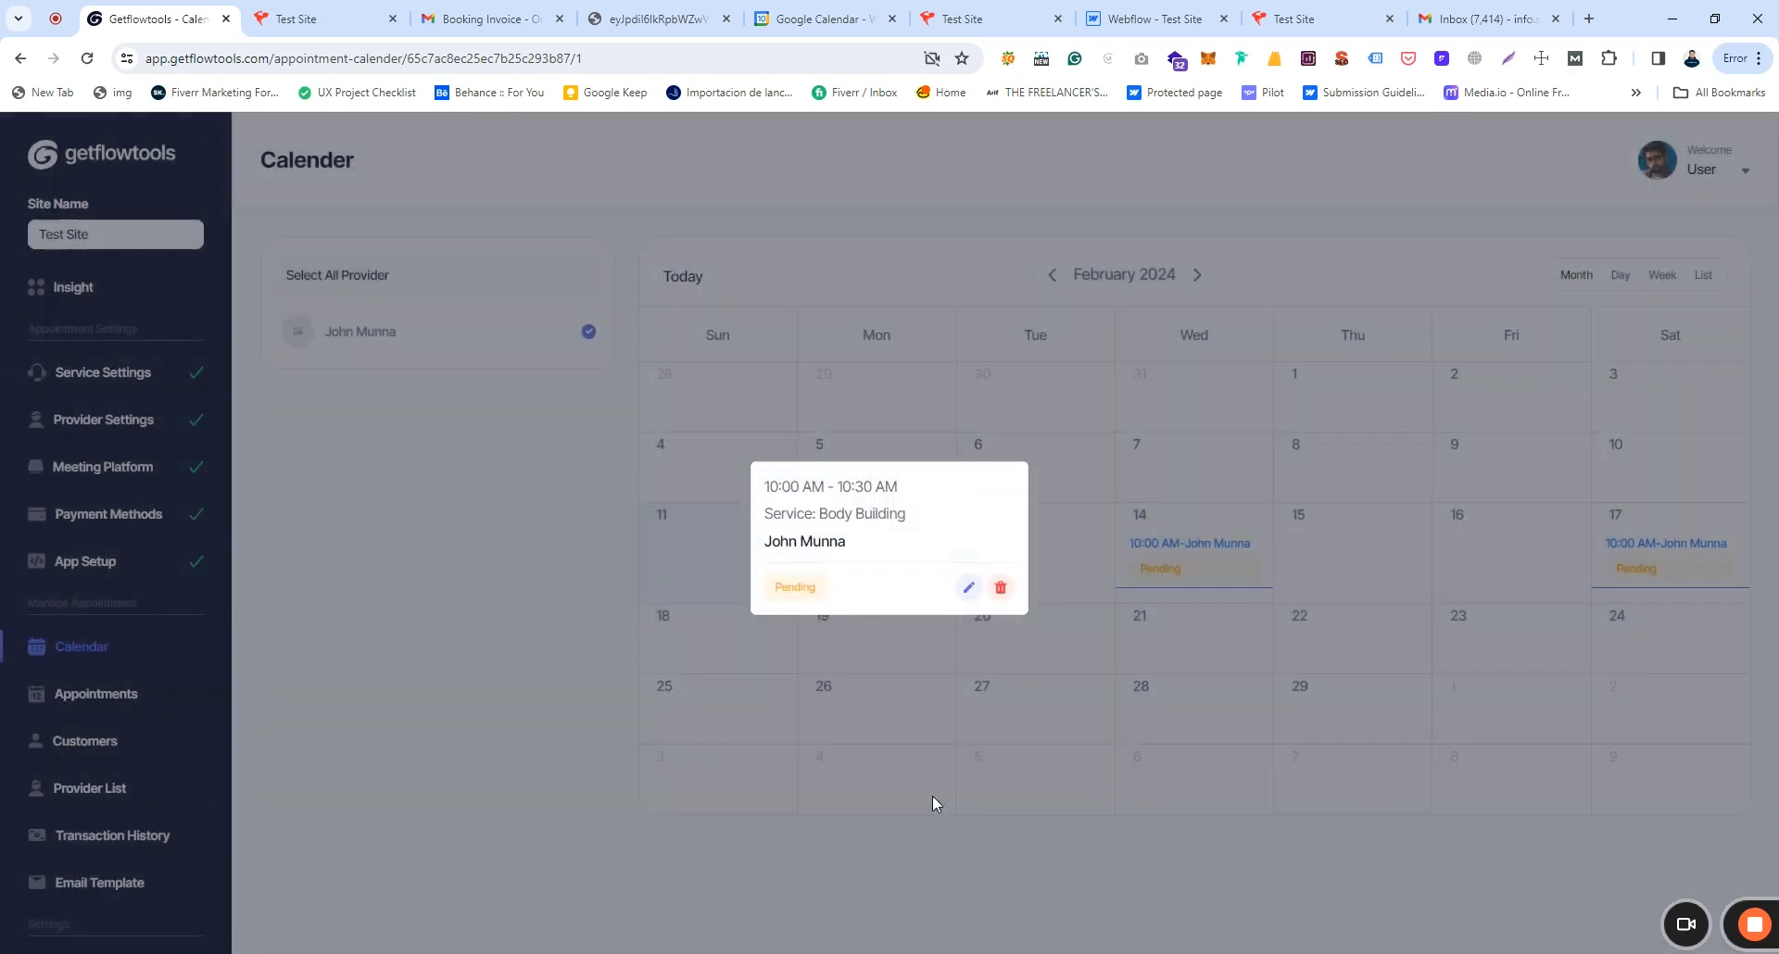
Step: Back out of deleting the appointment and of a Refund status change, then open the appointment list
left_click(1001, 587)
left_click(971, 658)
left_click(795, 590)
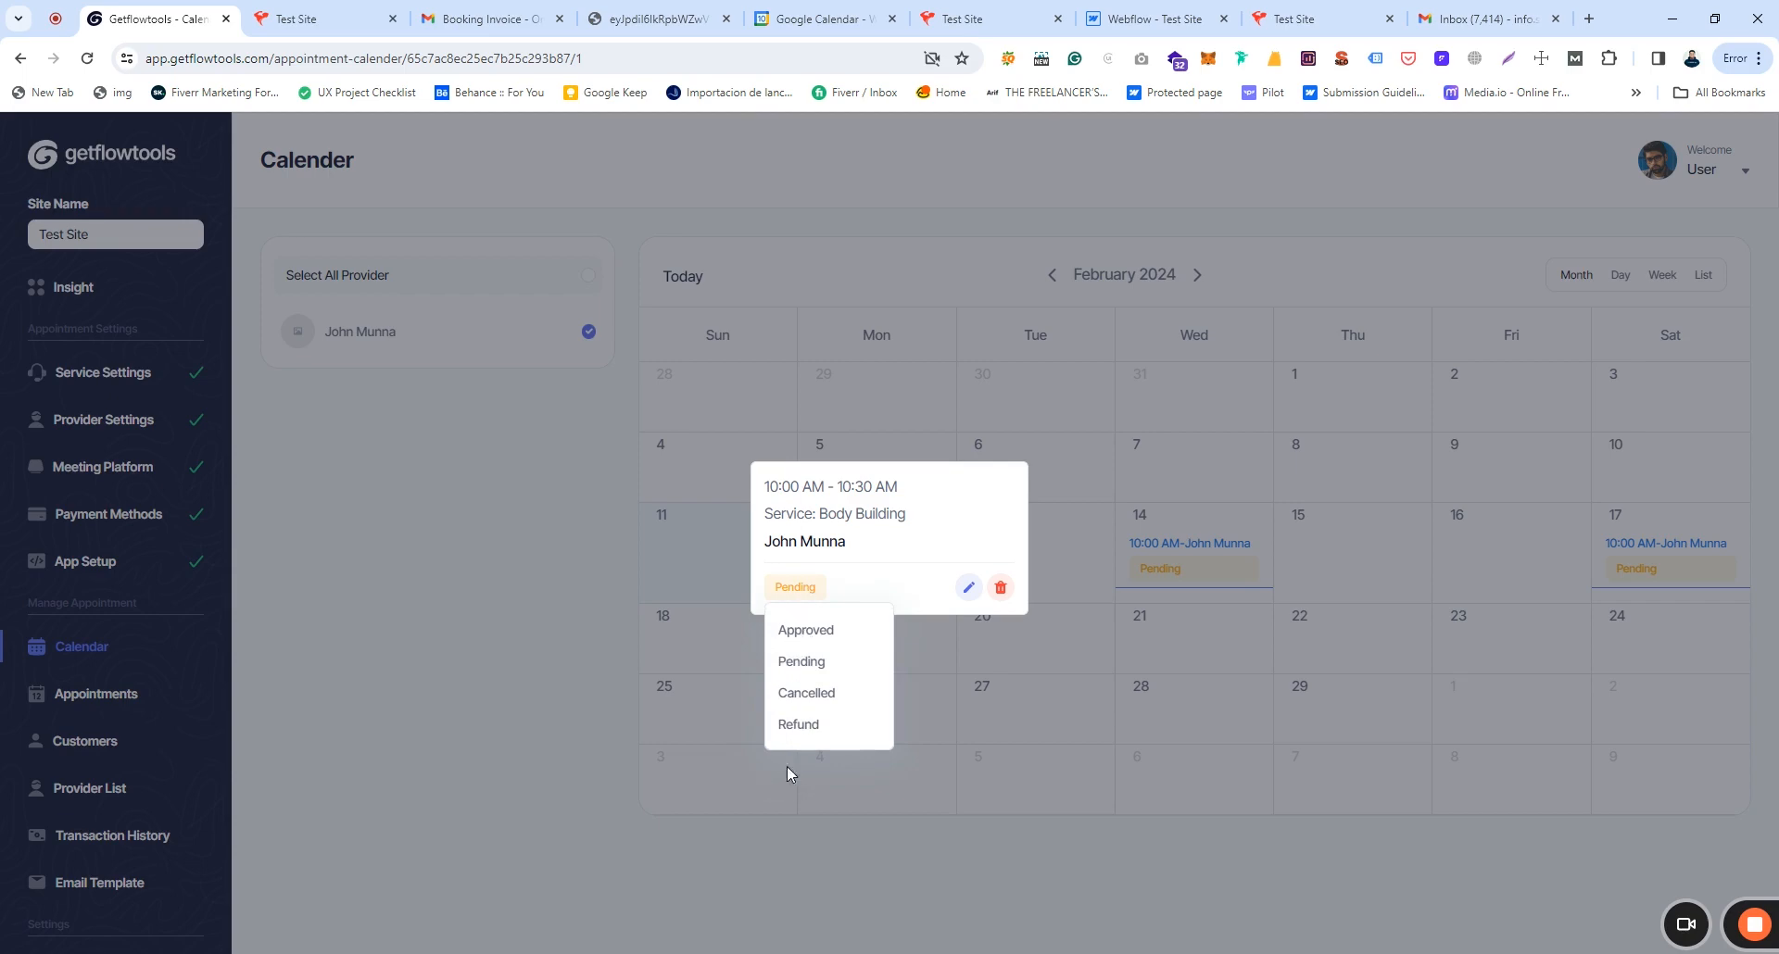
left_click(800, 725)
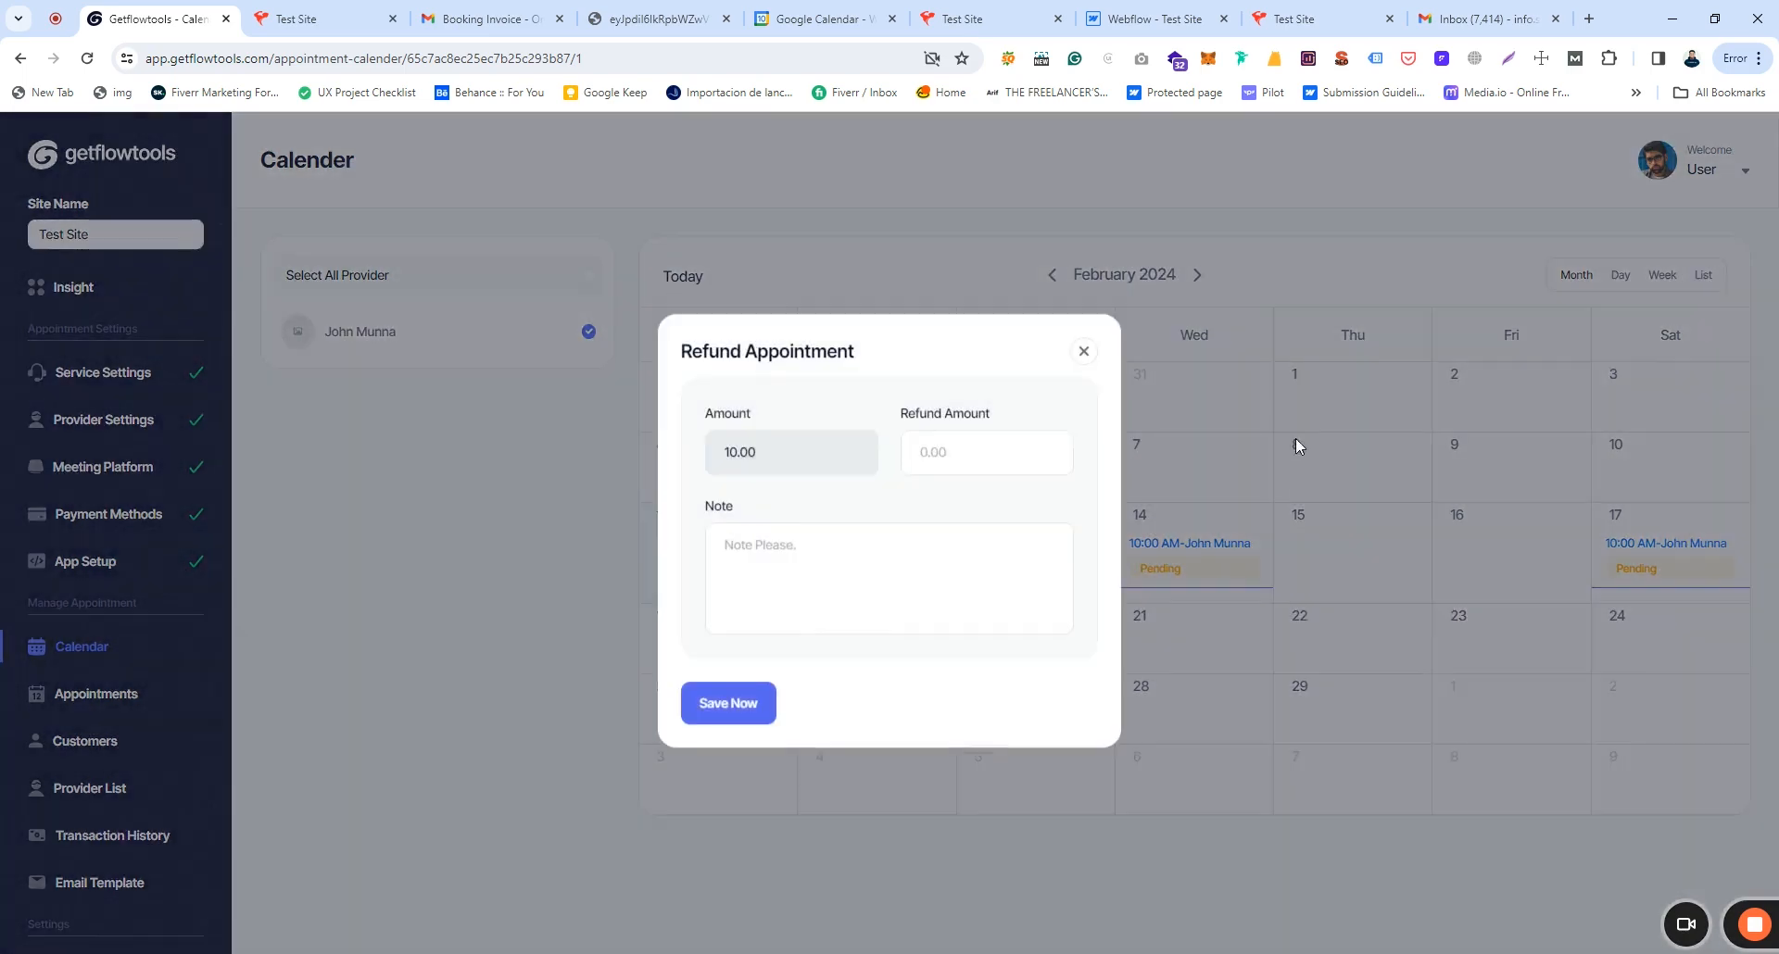
left_click(1080, 360)
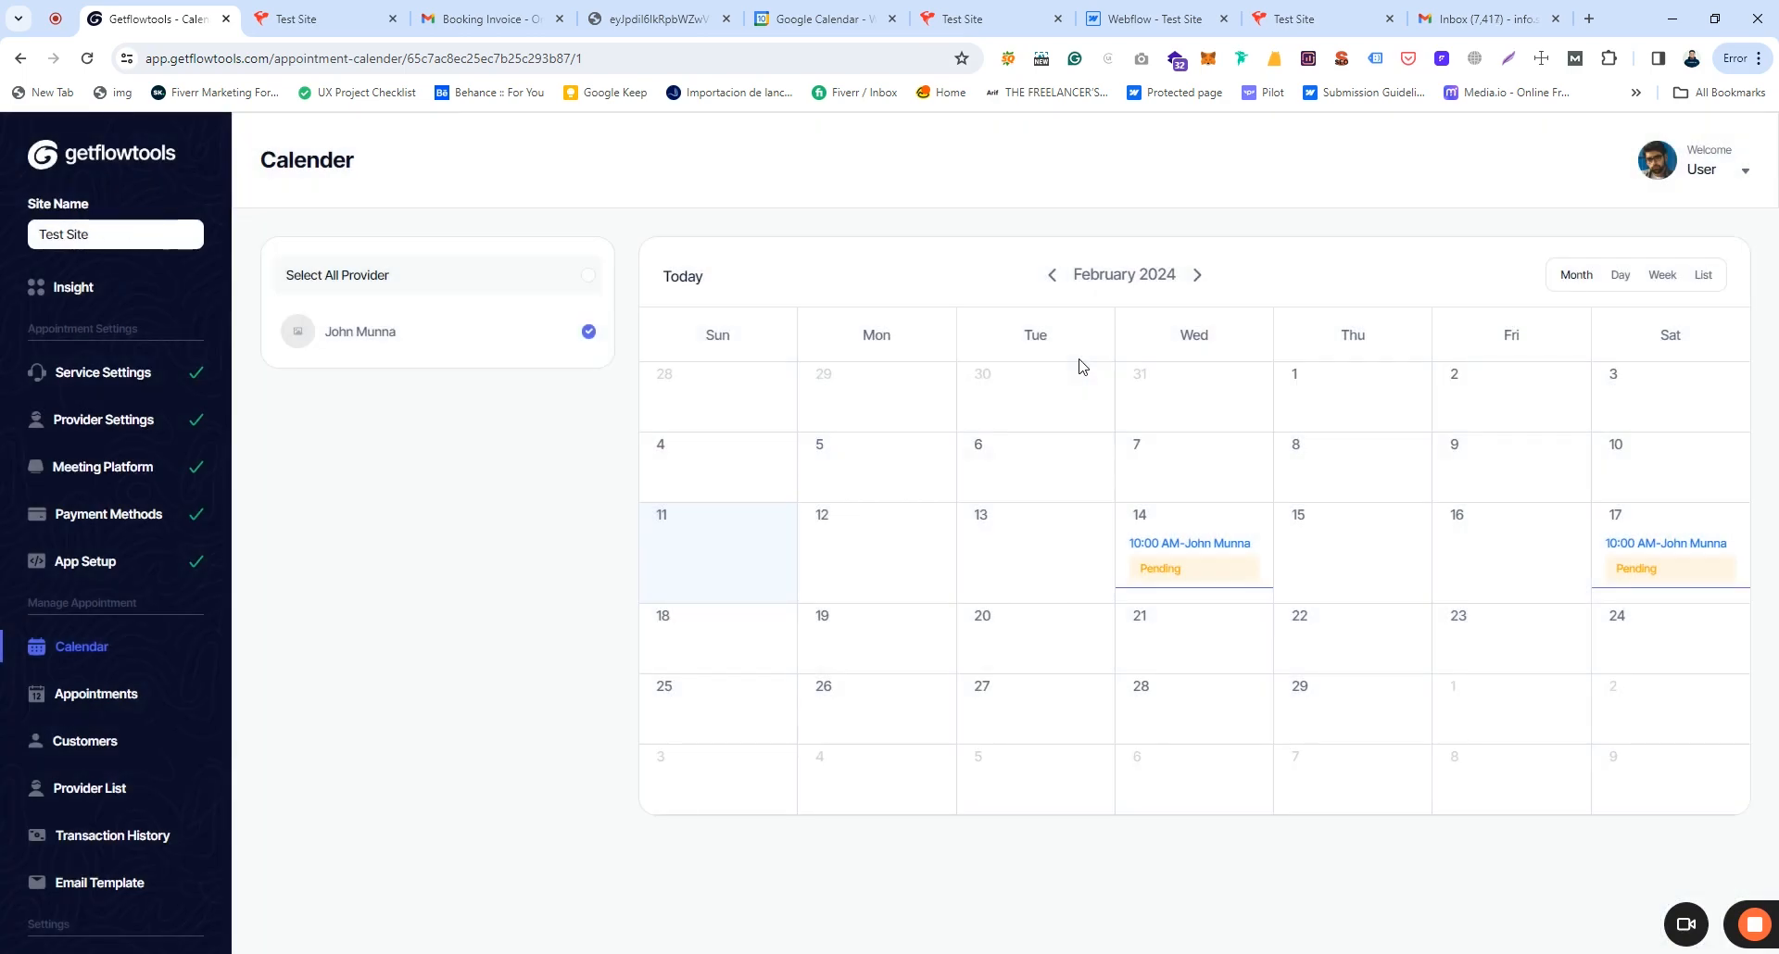
left_click(97, 697)
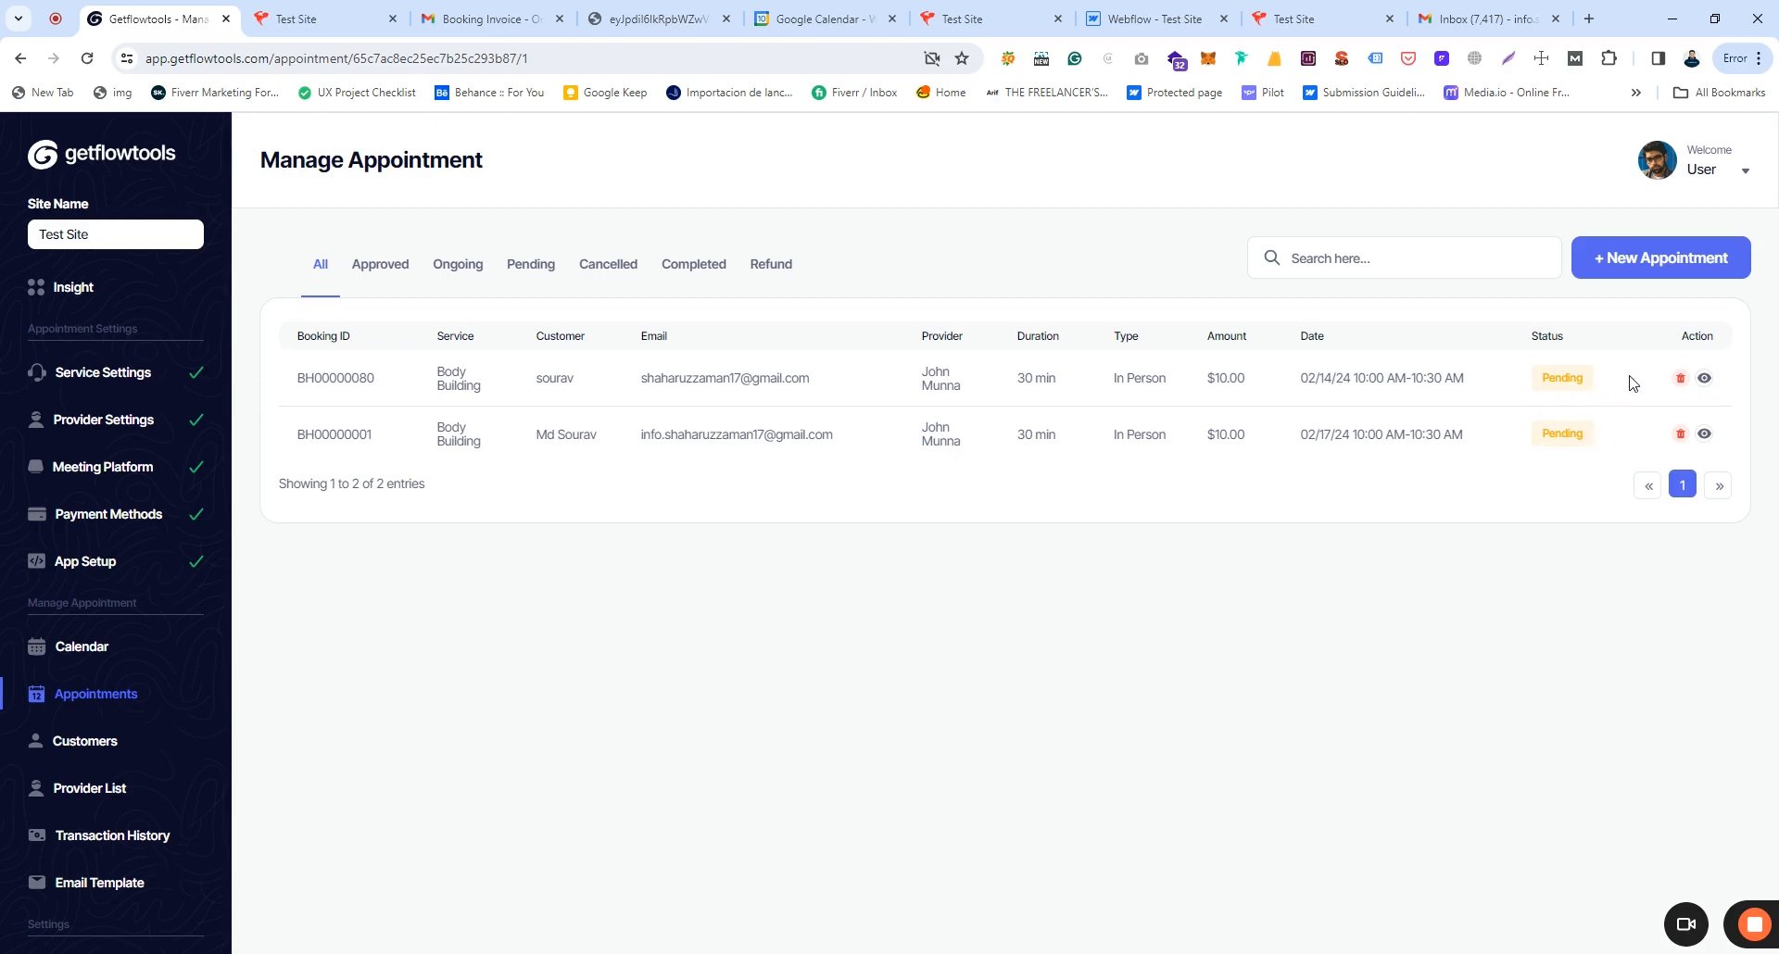
Step: Change the 02/14/24 Body Building appointment's status to Approved and return to the appointment list
left_click(1704, 379)
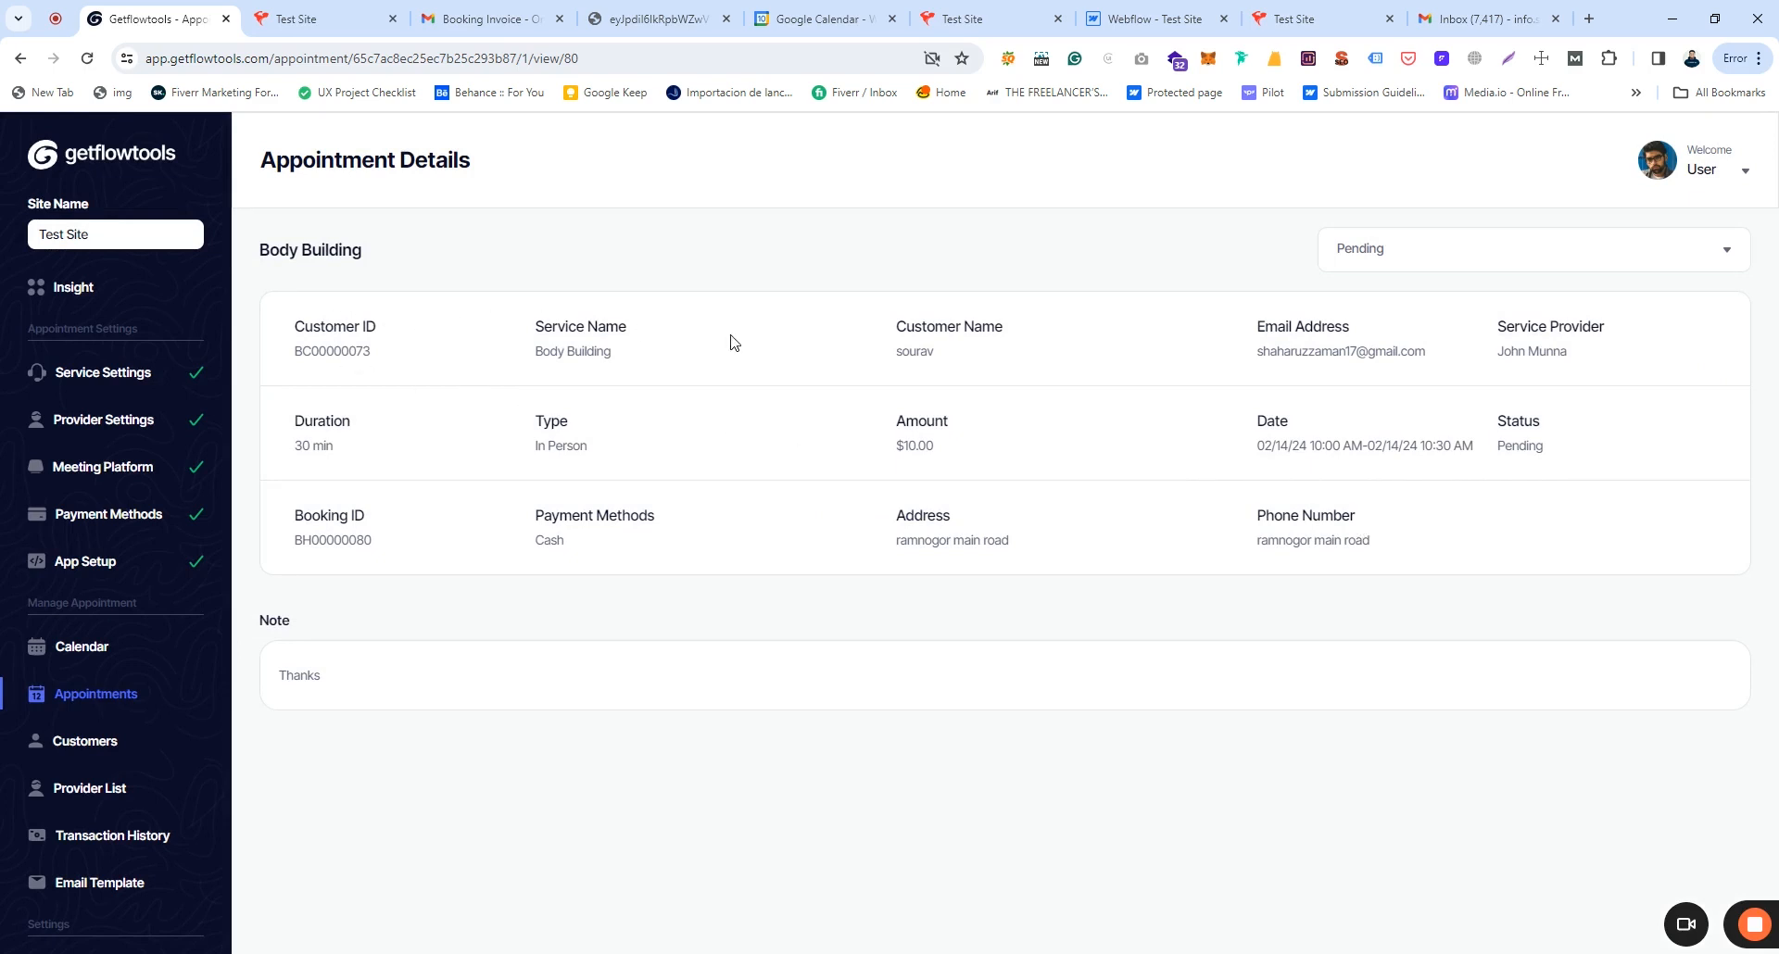
left_click(1417, 247)
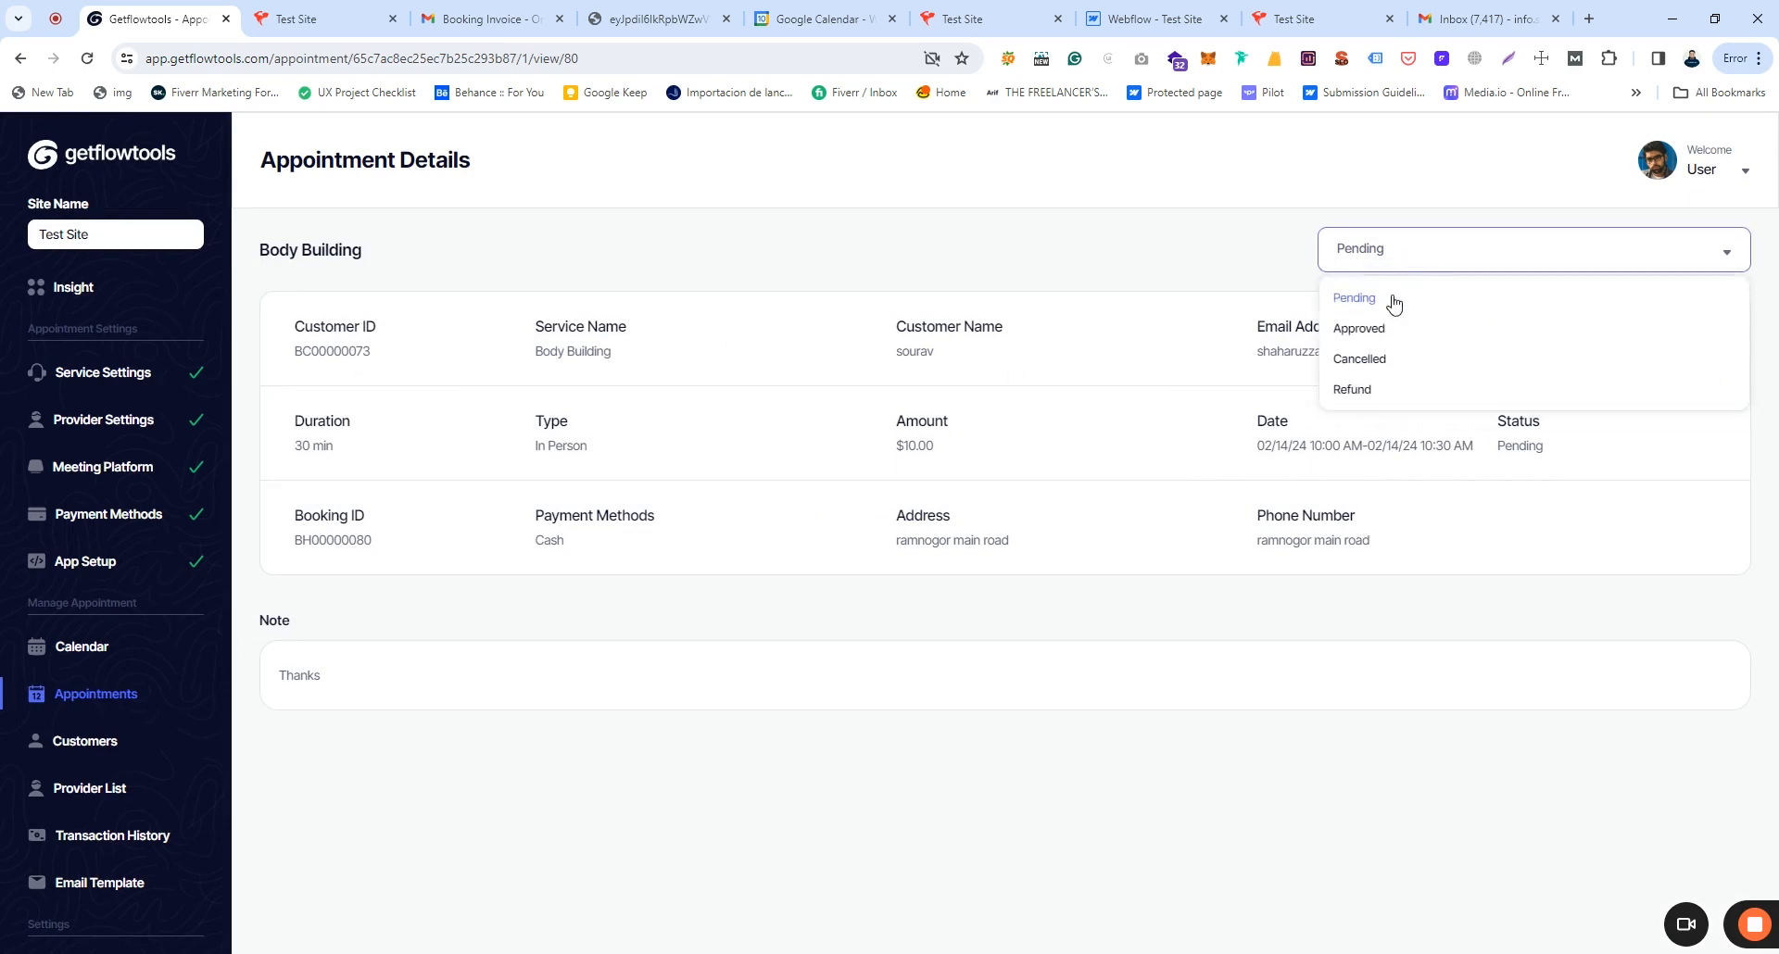
left_click(1359, 331)
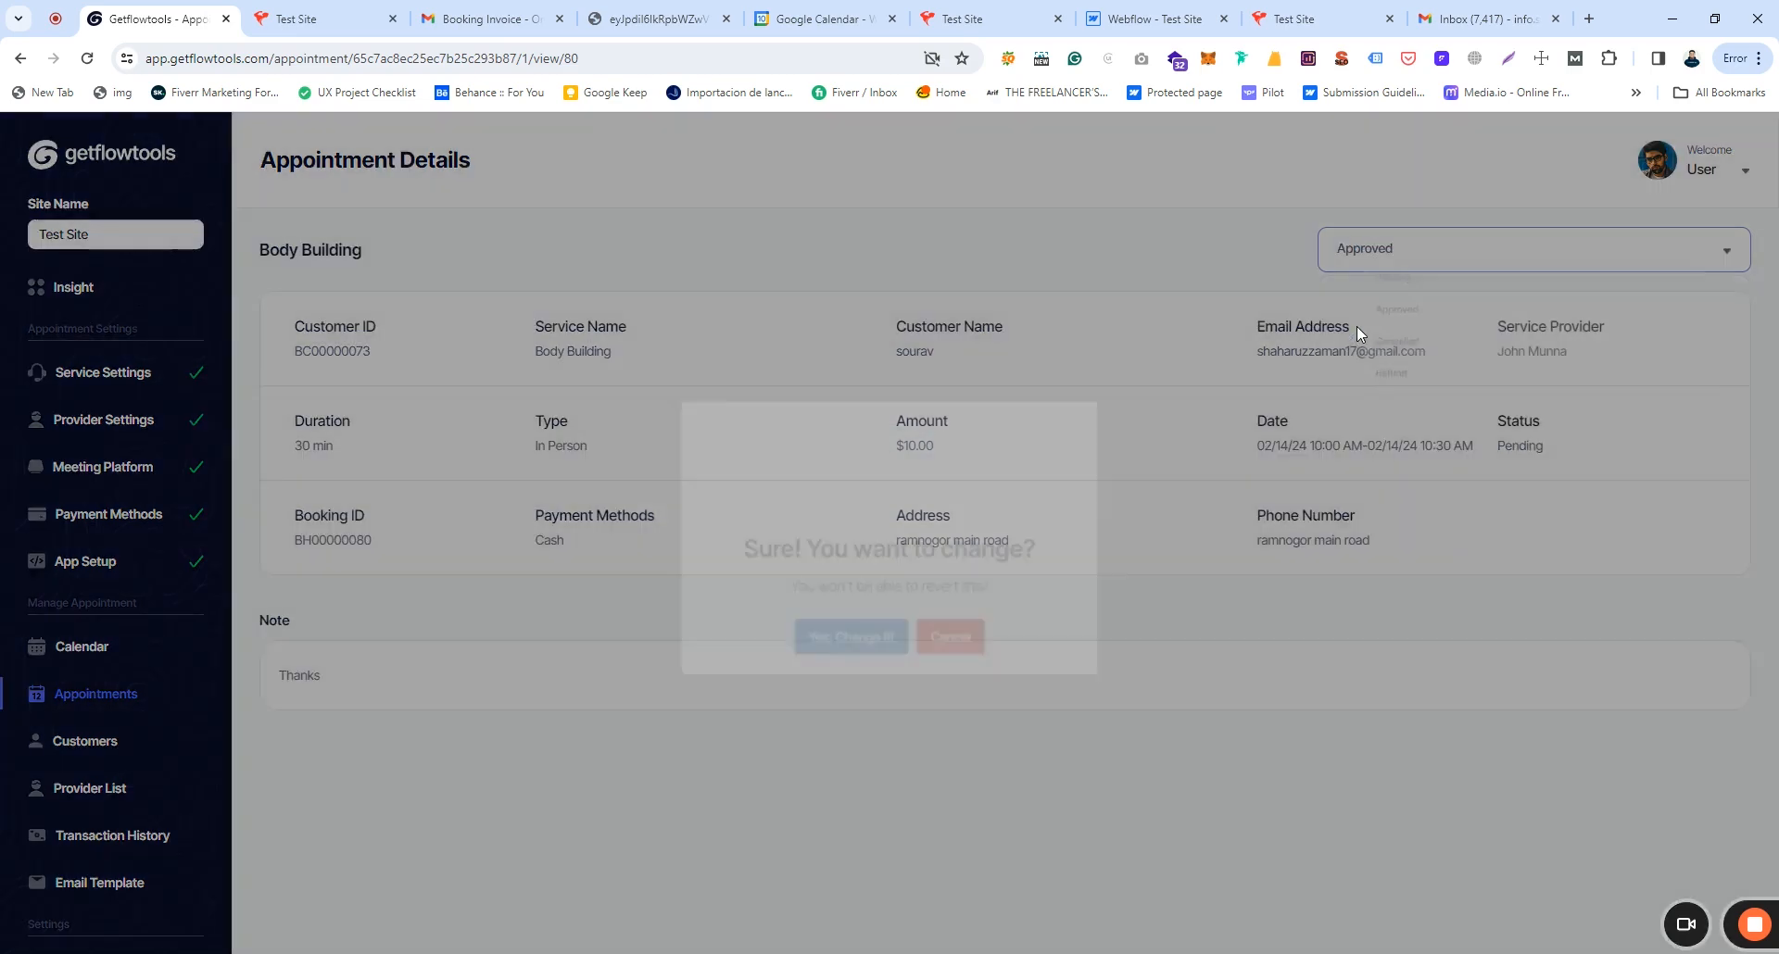
left_click(822, 658)
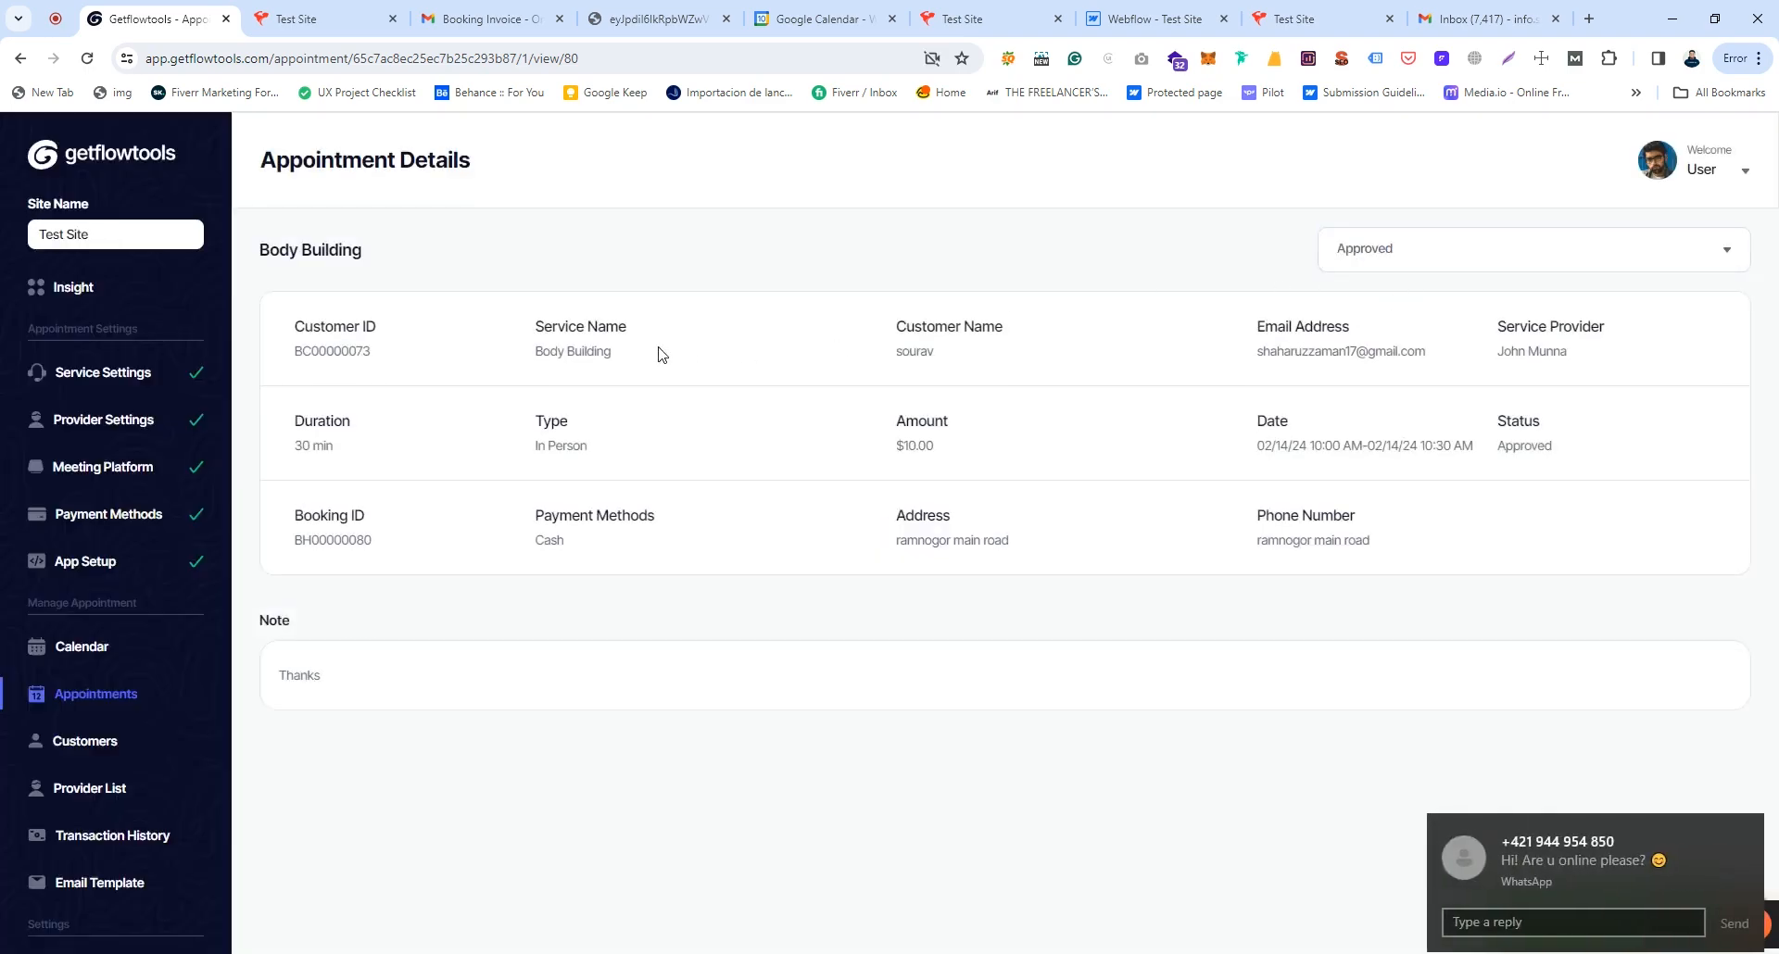
left_click(127, 697)
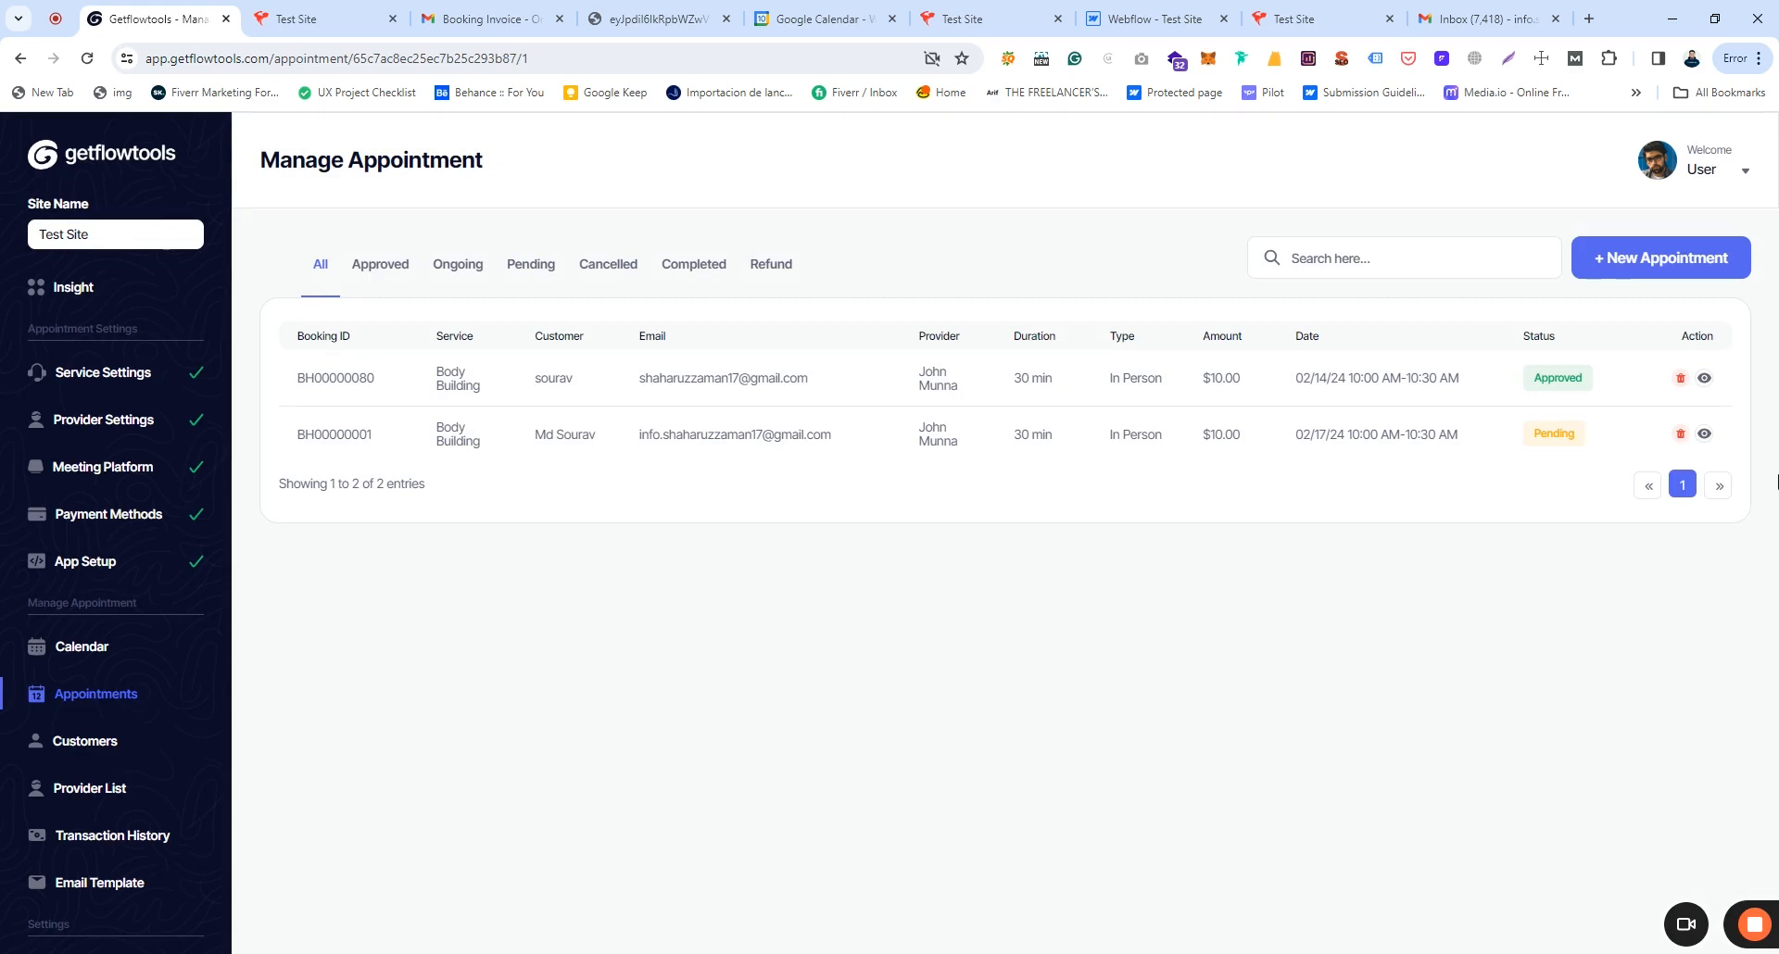
left_click(1661, 259)
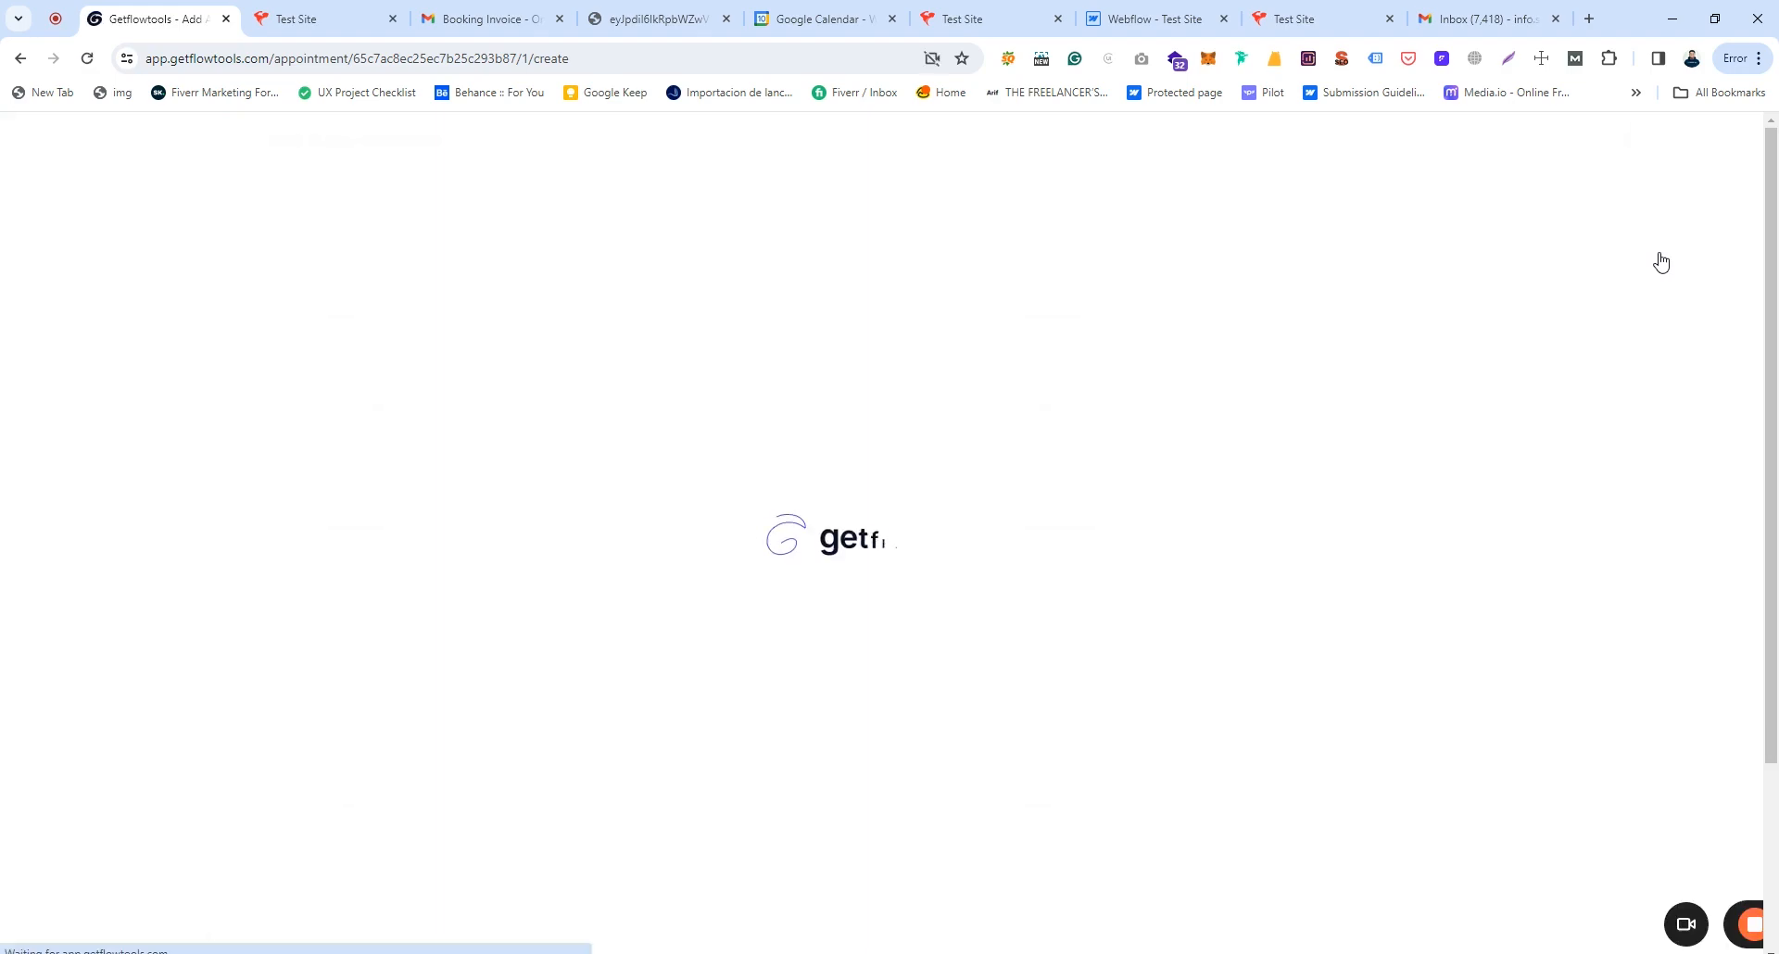
Step: Scroll through the empty Add Appointment form without saving, then open the Customers list
scroll(874, 413, "down", 2)
scroll(885, 433, "up", 2)
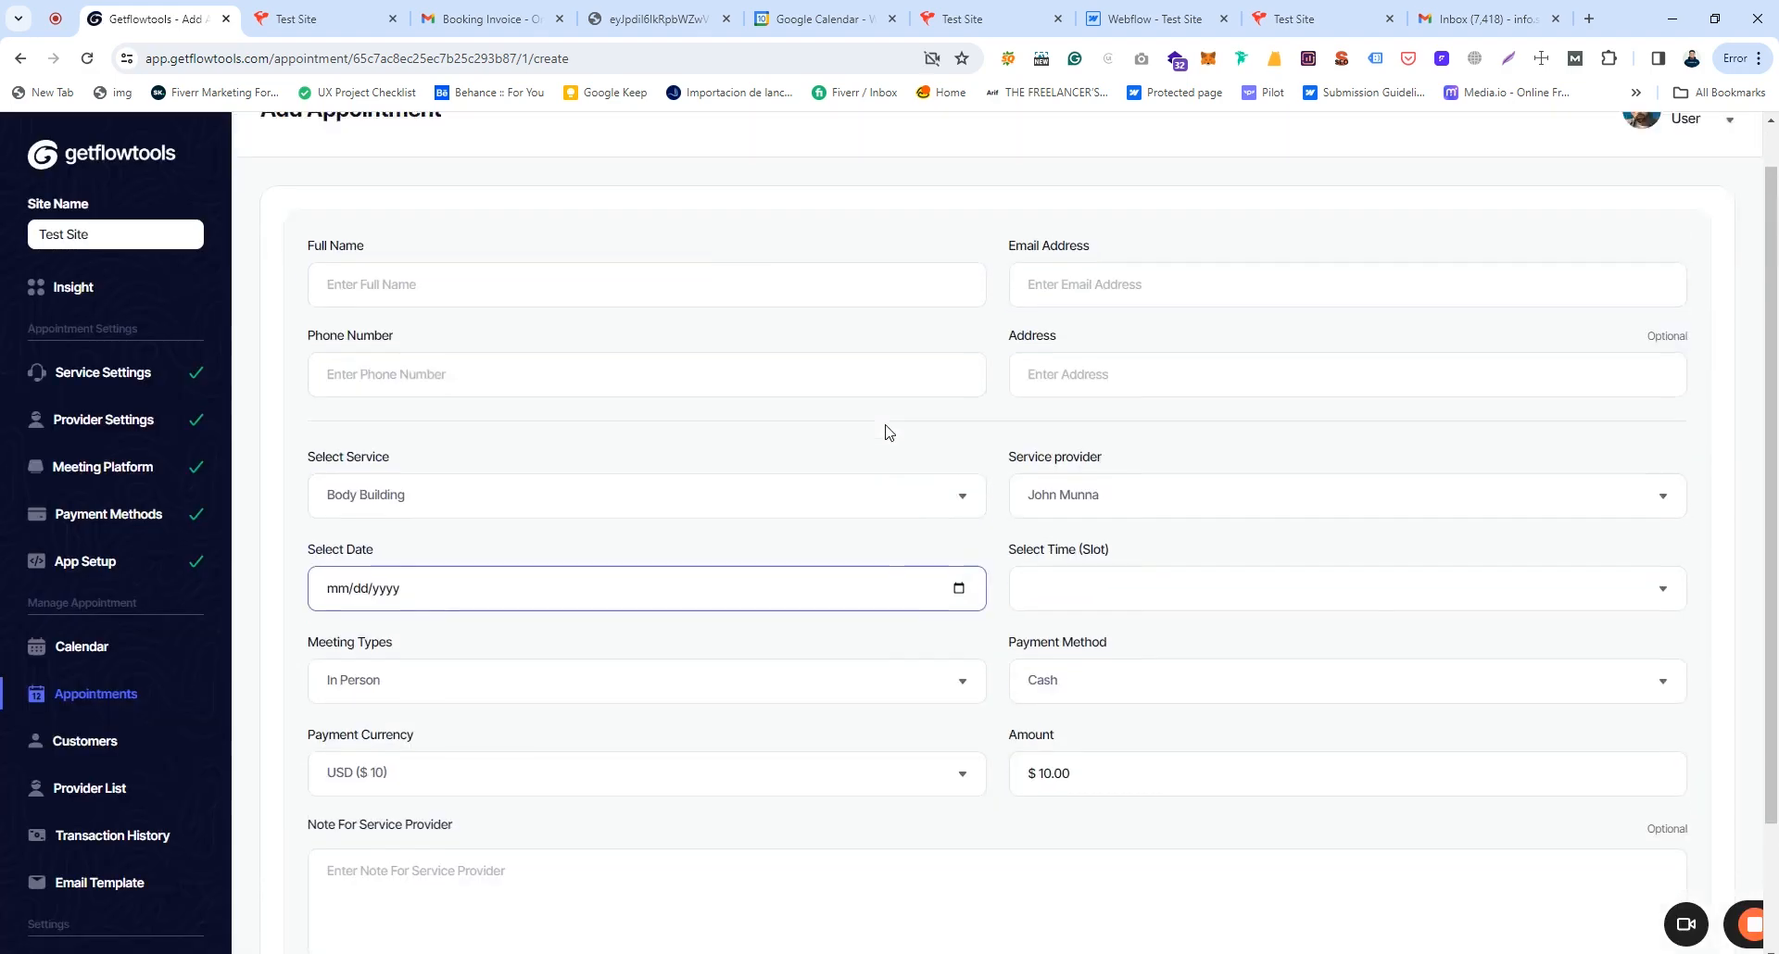
scroll(488, 462, "up", 1)
scroll(608, 496, "down", 3)
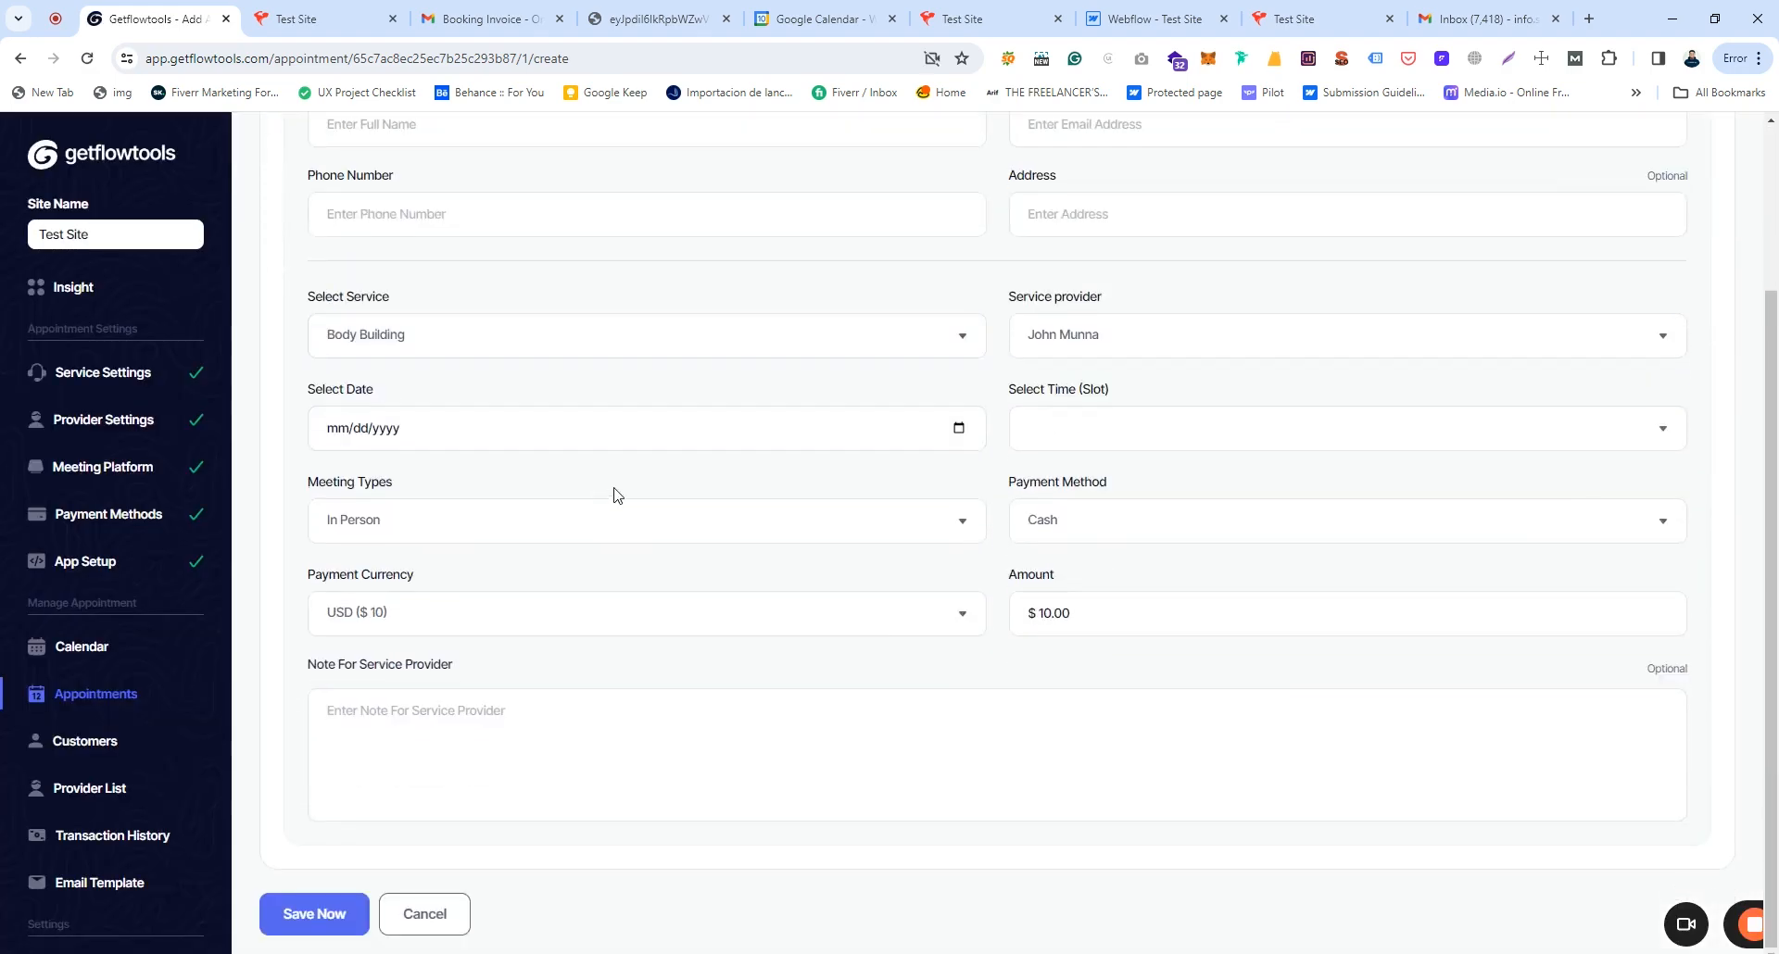
scroll(407, 829, "up", 2)
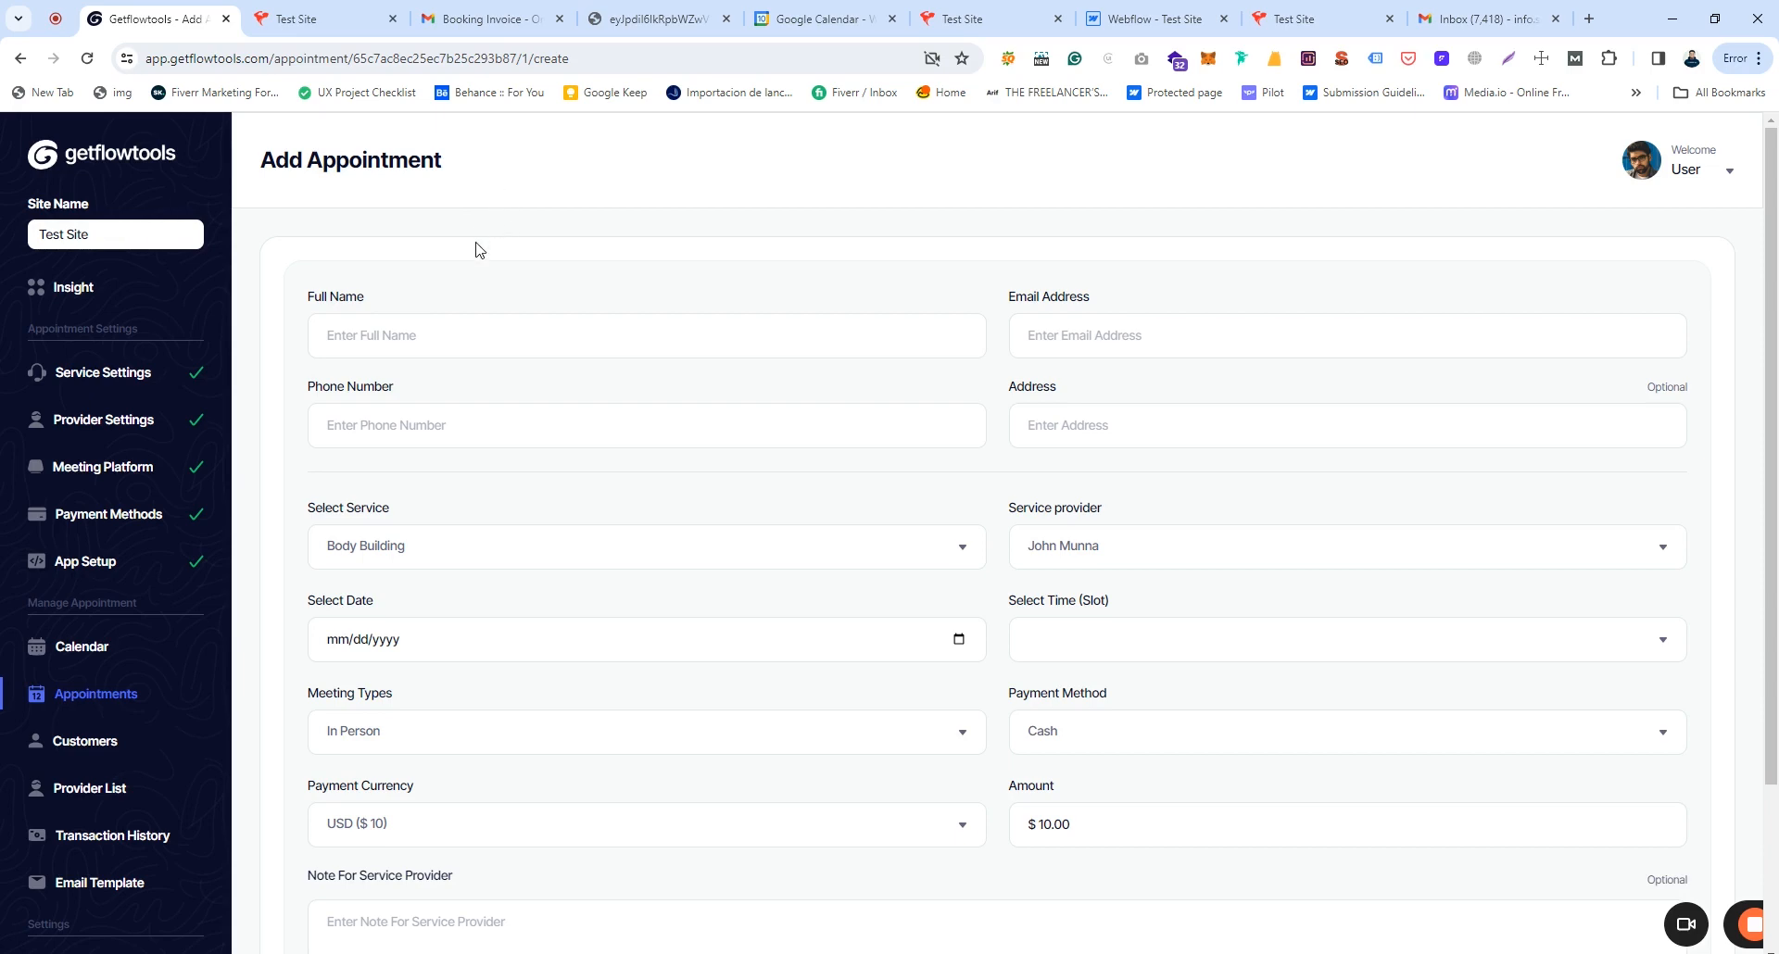
left_click(86, 745)
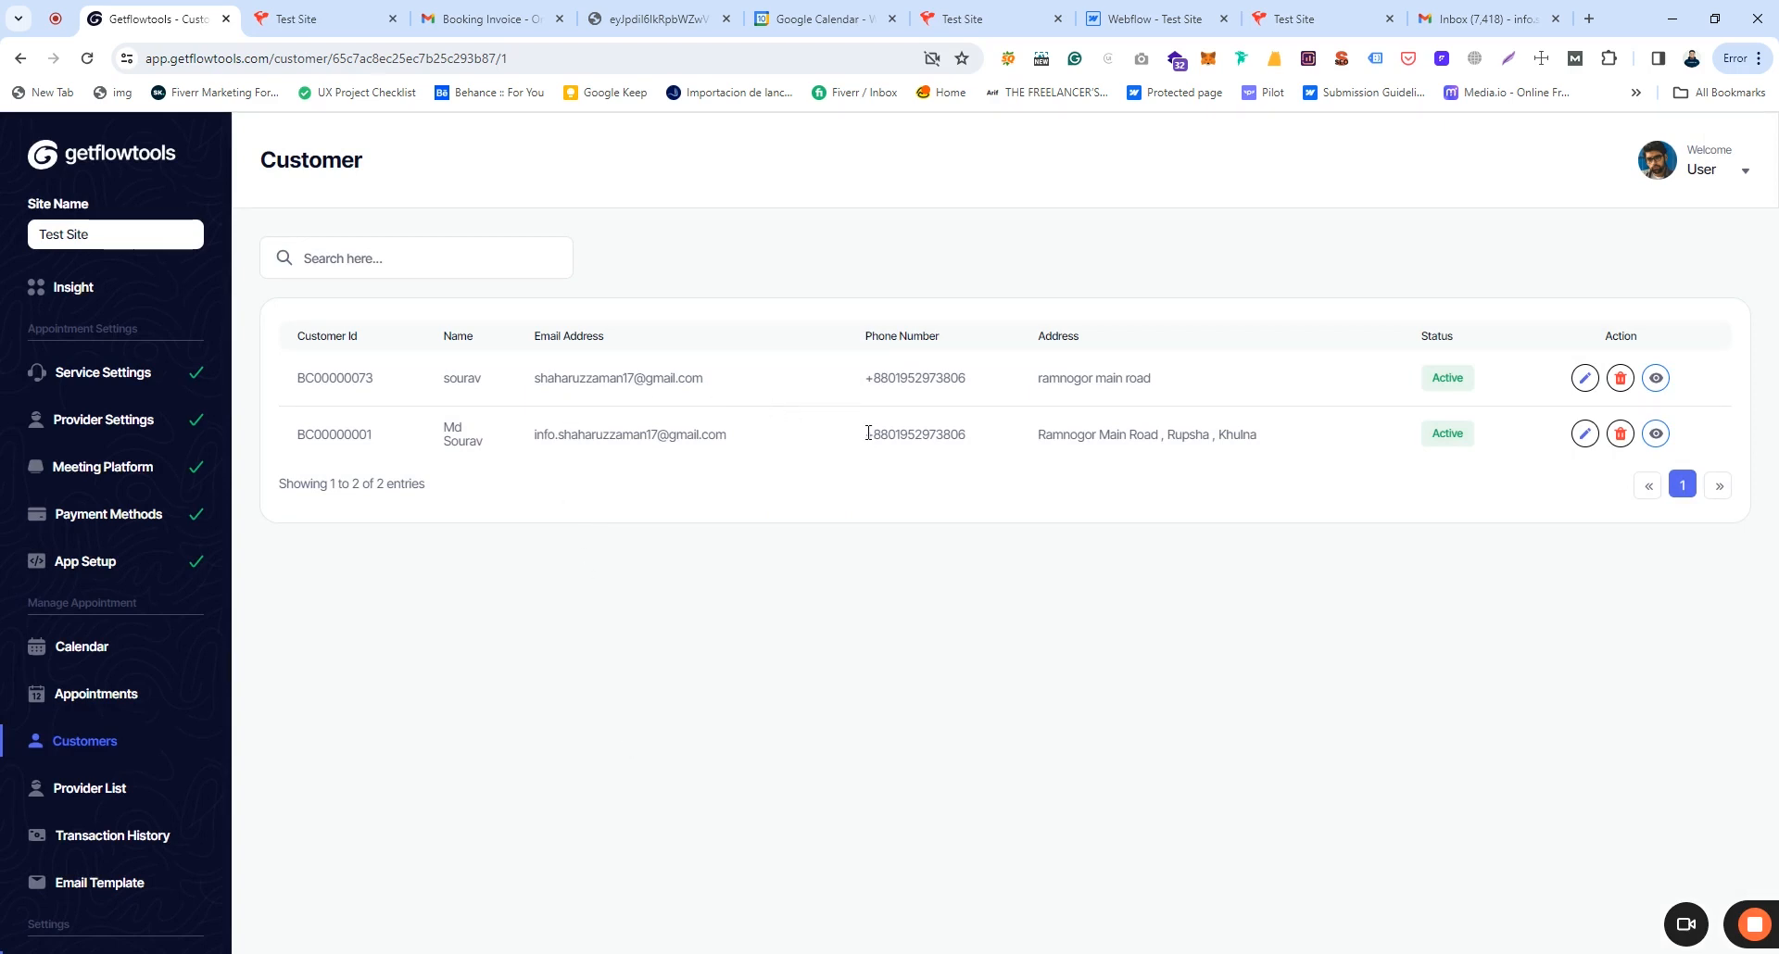
Step: View the first customer's profile details and booking history, then open the Provider List
left_click(1657, 380)
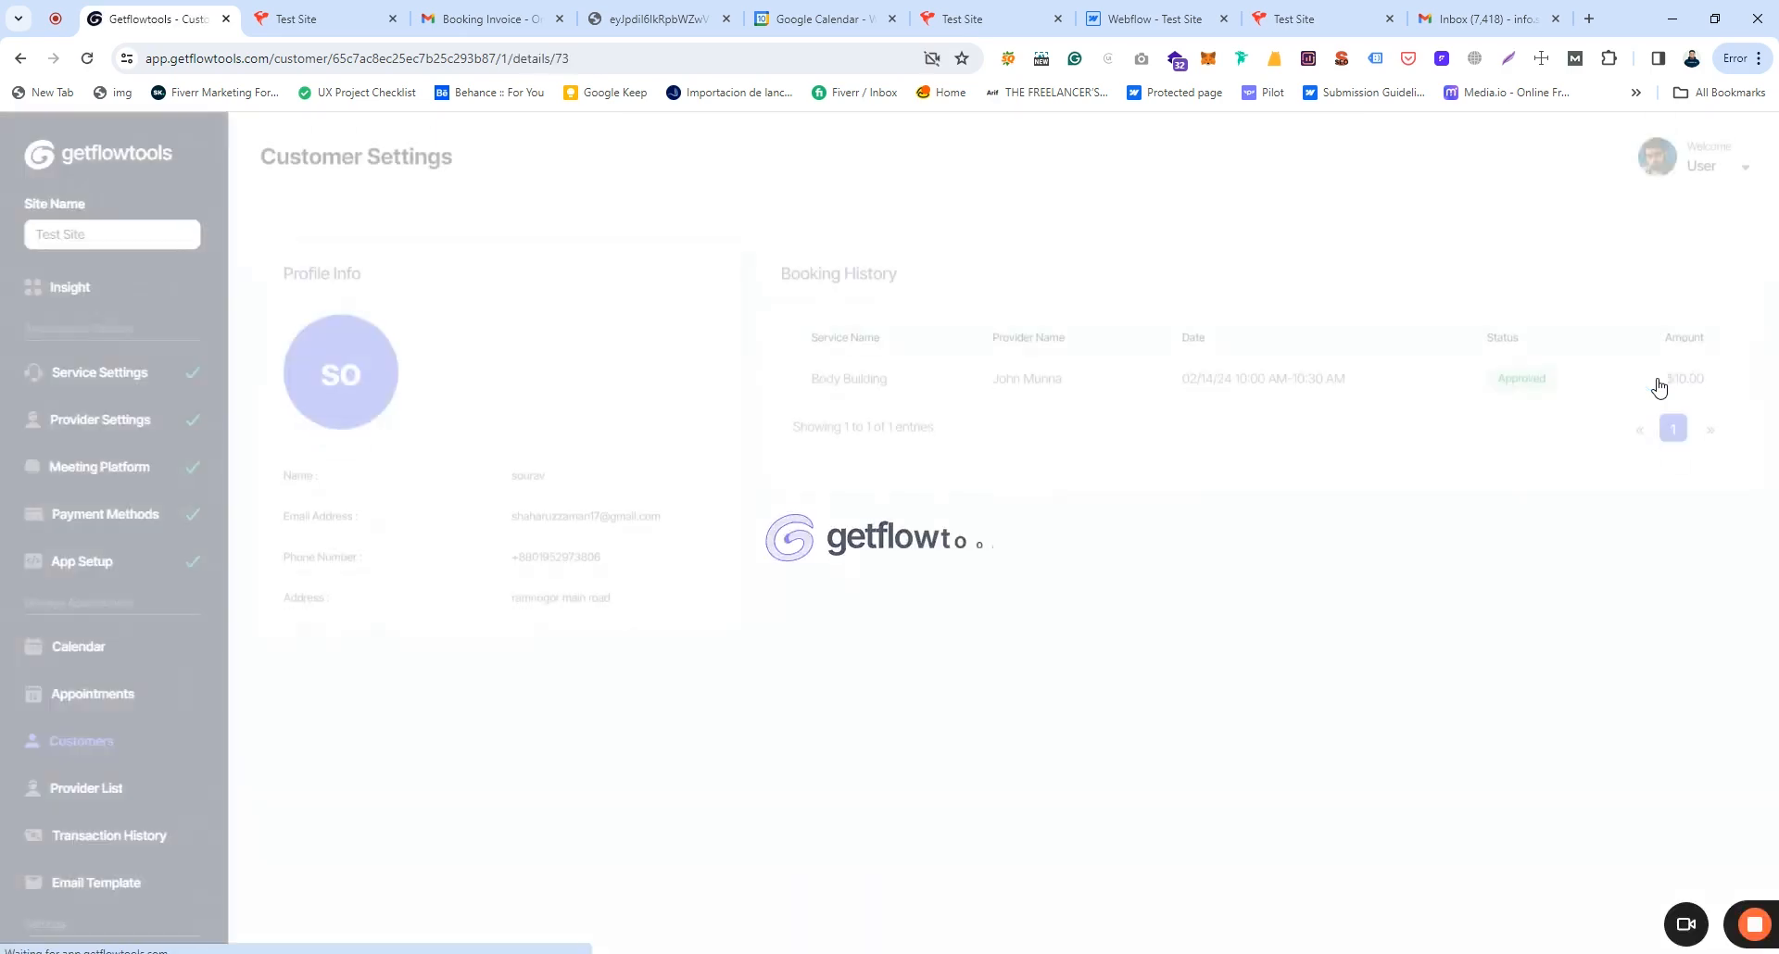
left_click_drag(286, 265, 600, 609)
left_click(600, 609)
left_click_drag(781, 276, 918, 277)
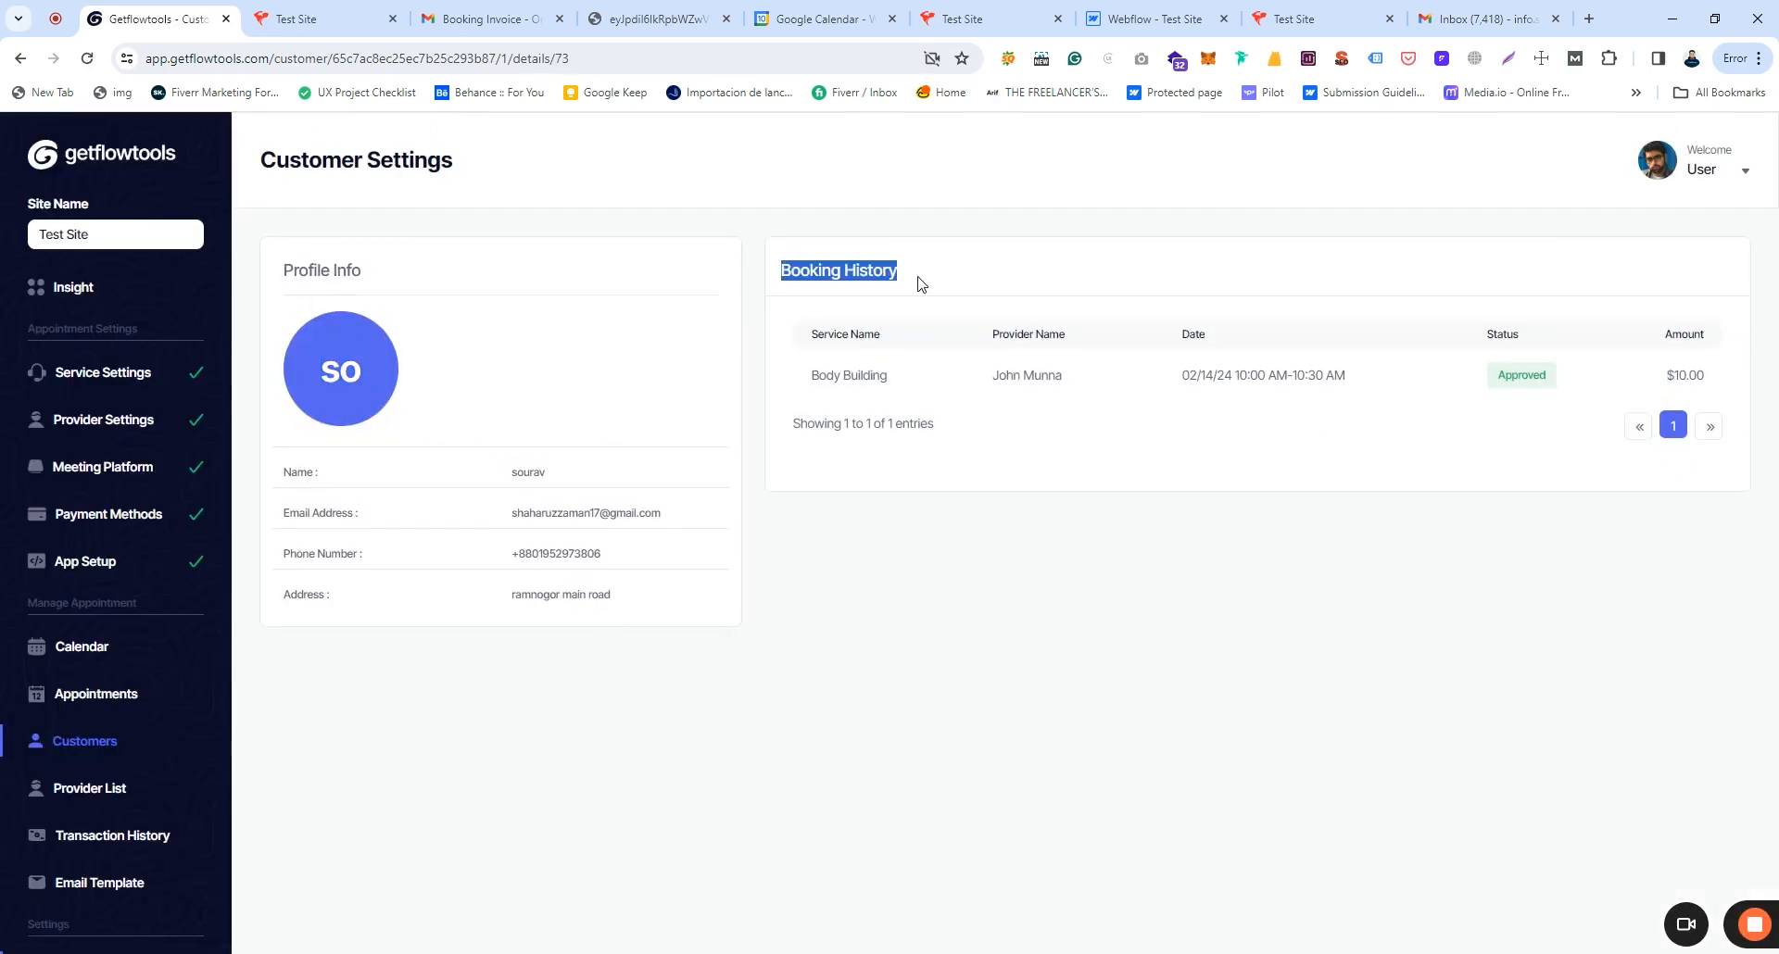
left_click(306, 678)
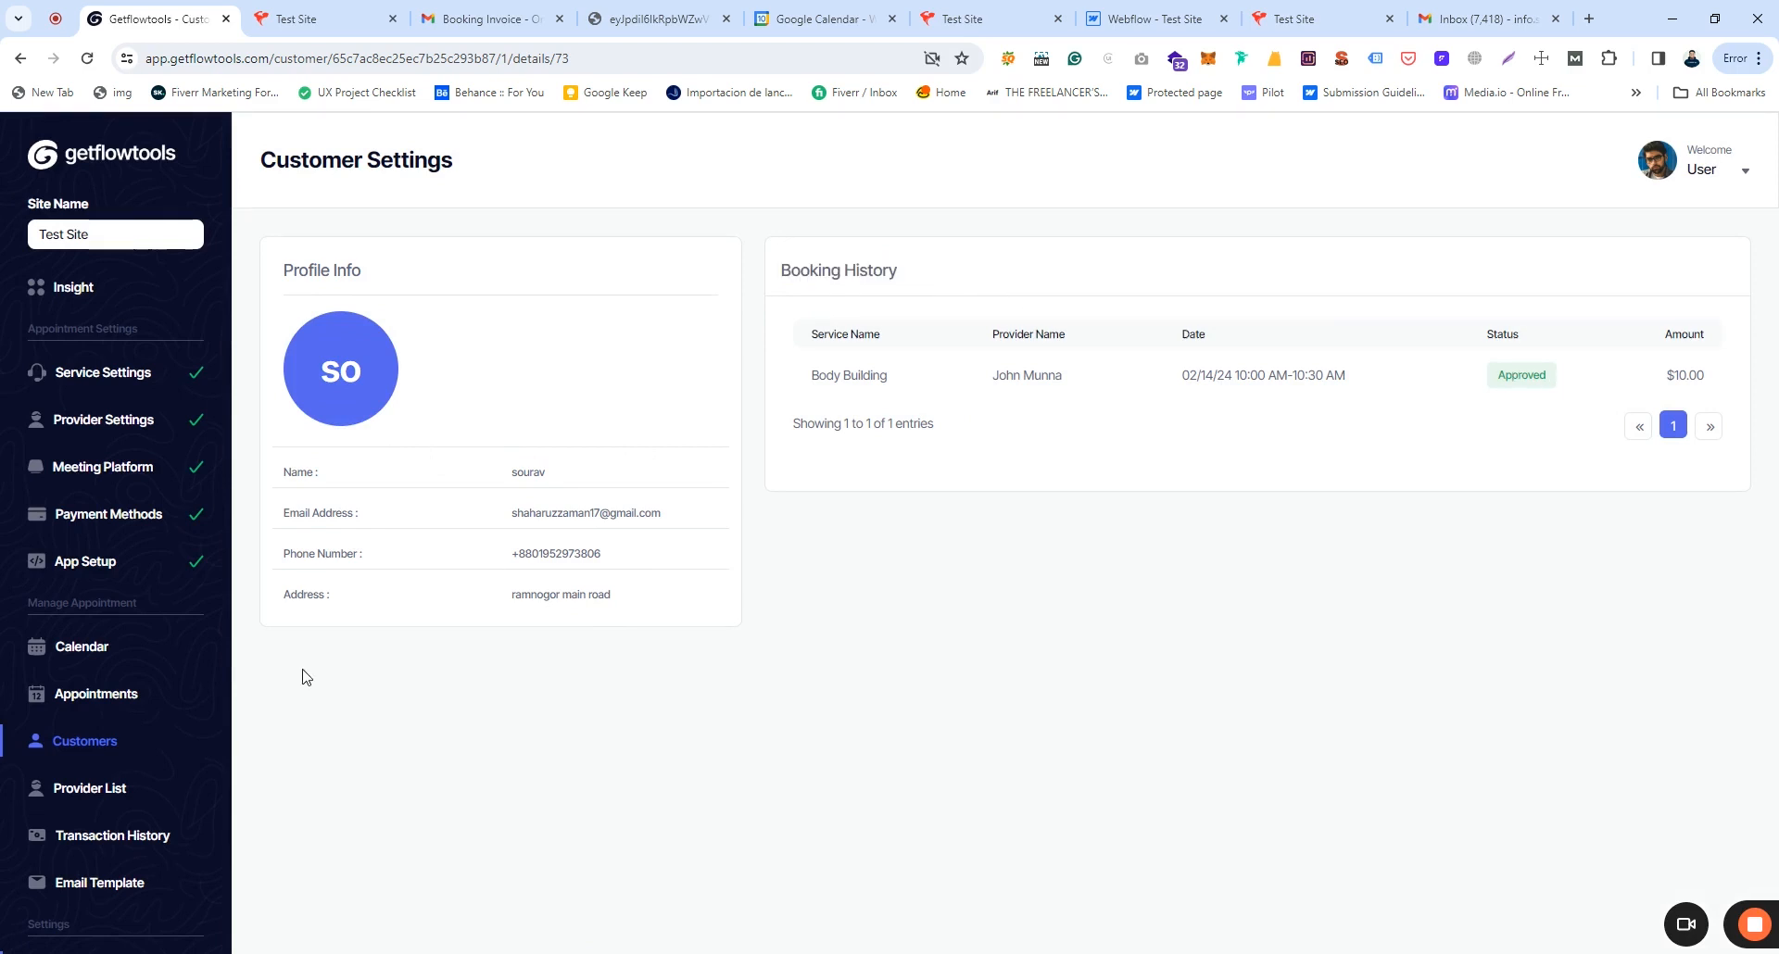
left_click(77, 790)
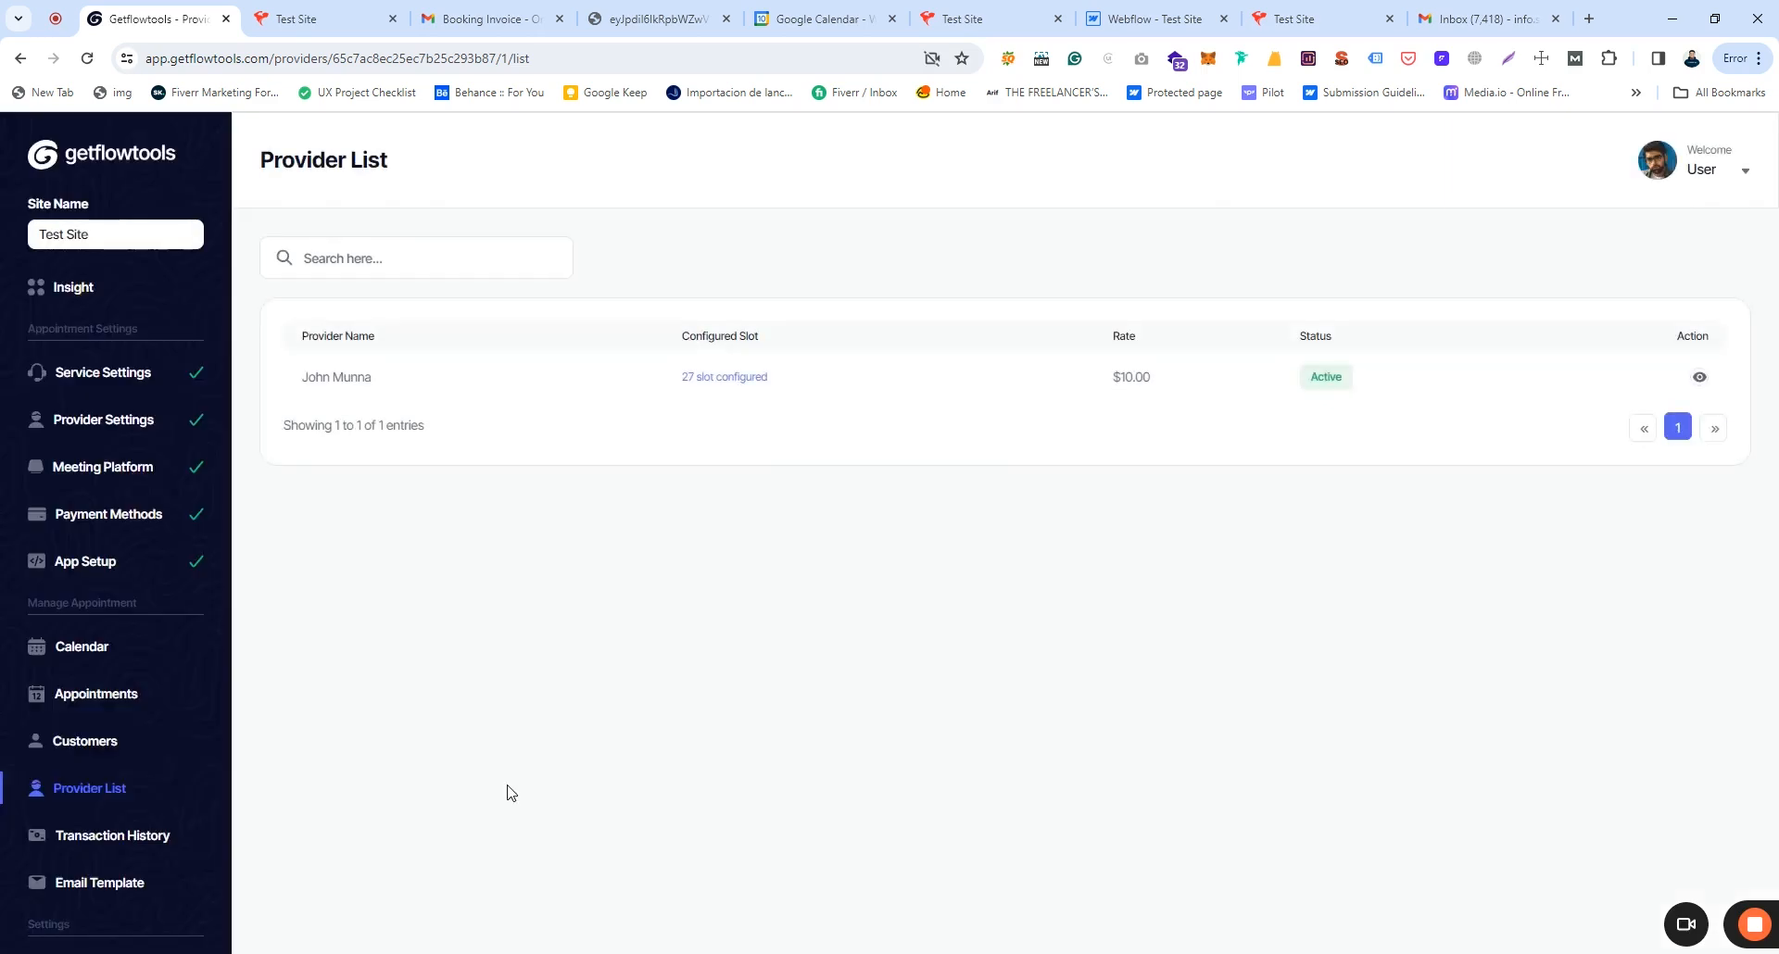
Step: View the provider's Total Earning, monthly earning and monthly service count
left_click(1701, 379)
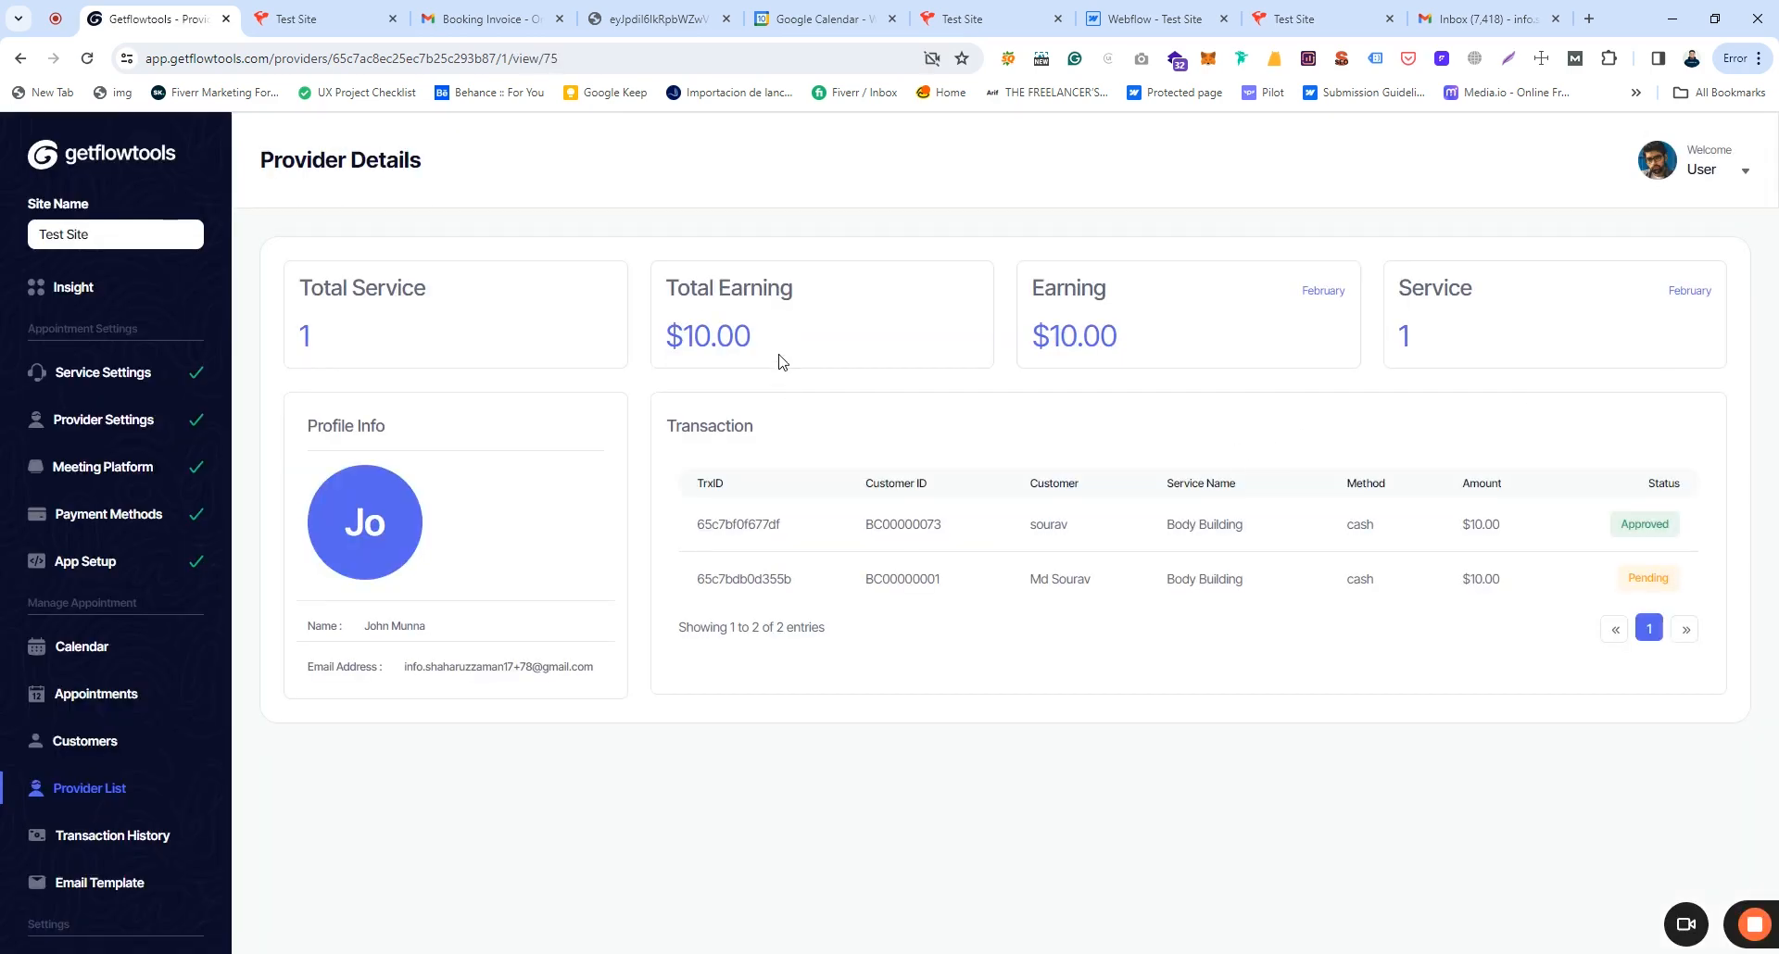
left_click_drag(660, 337, 800, 338)
left_click_drag(1057, 344, 1167, 346)
left_click_drag(1396, 343, 1462, 340)
left_click(1464, 338)
Step: Check the provider's transactions, then open Transaction History and the Email Template page
left_click_drag(669, 425, 794, 442)
left_click(794, 442)
left_click(109, 839)
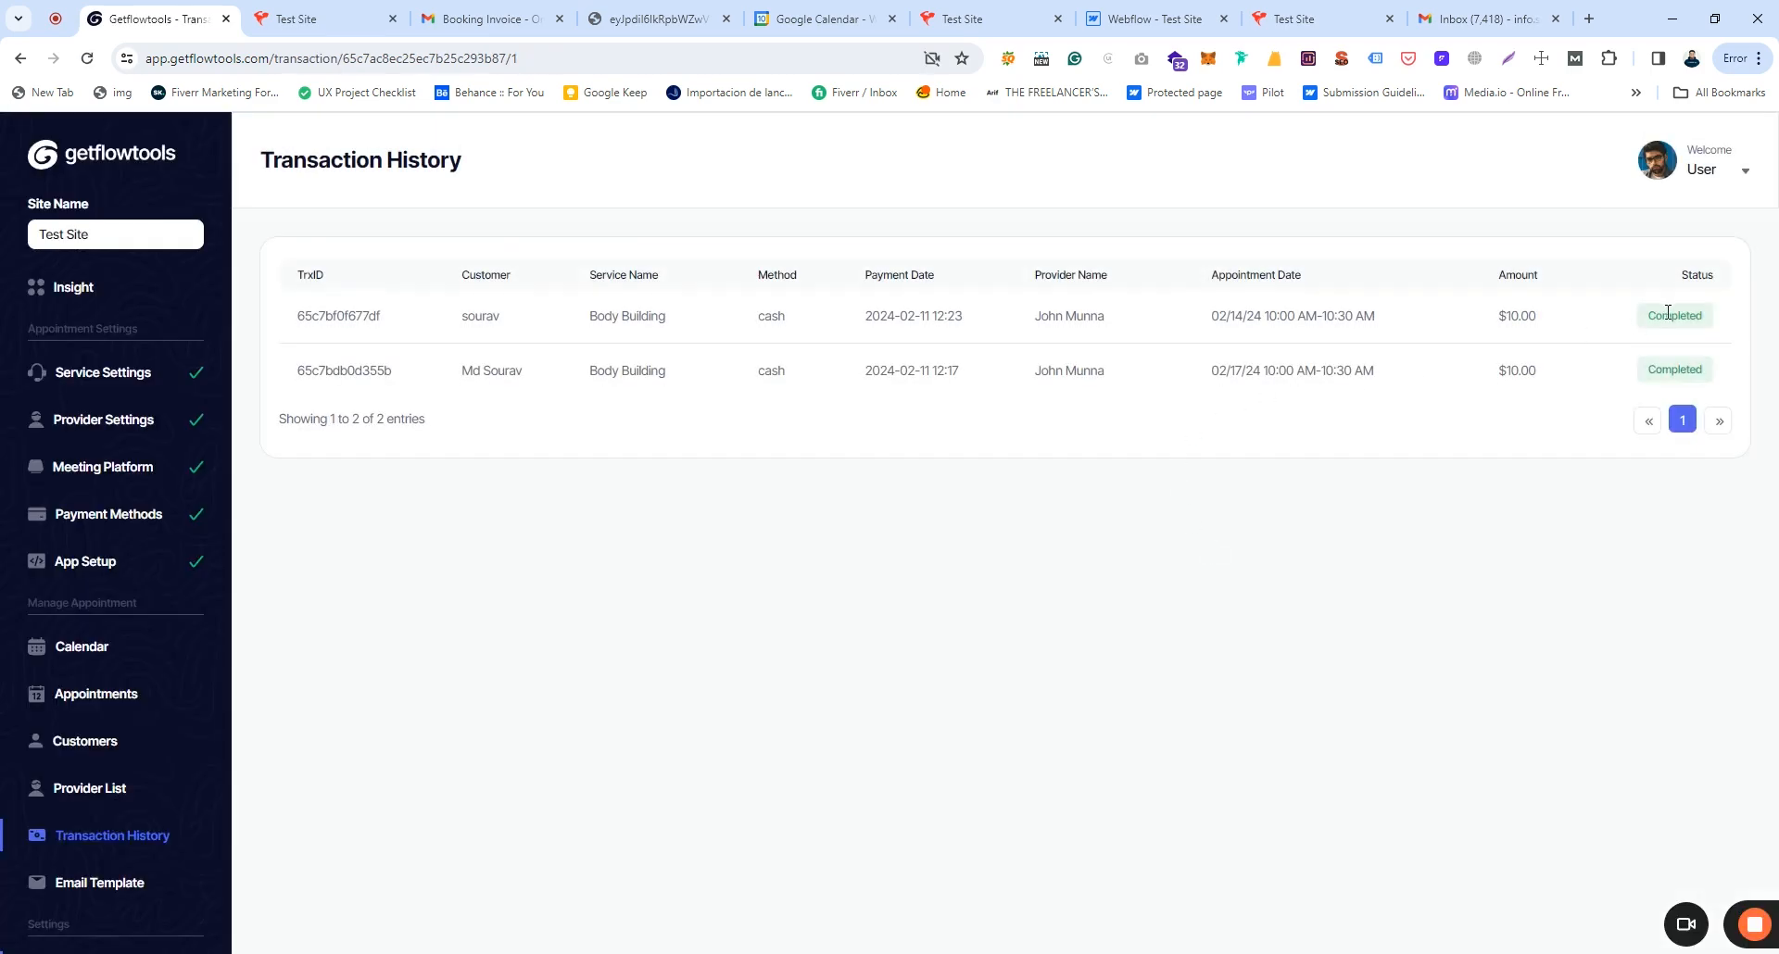
left_click(103, 885)
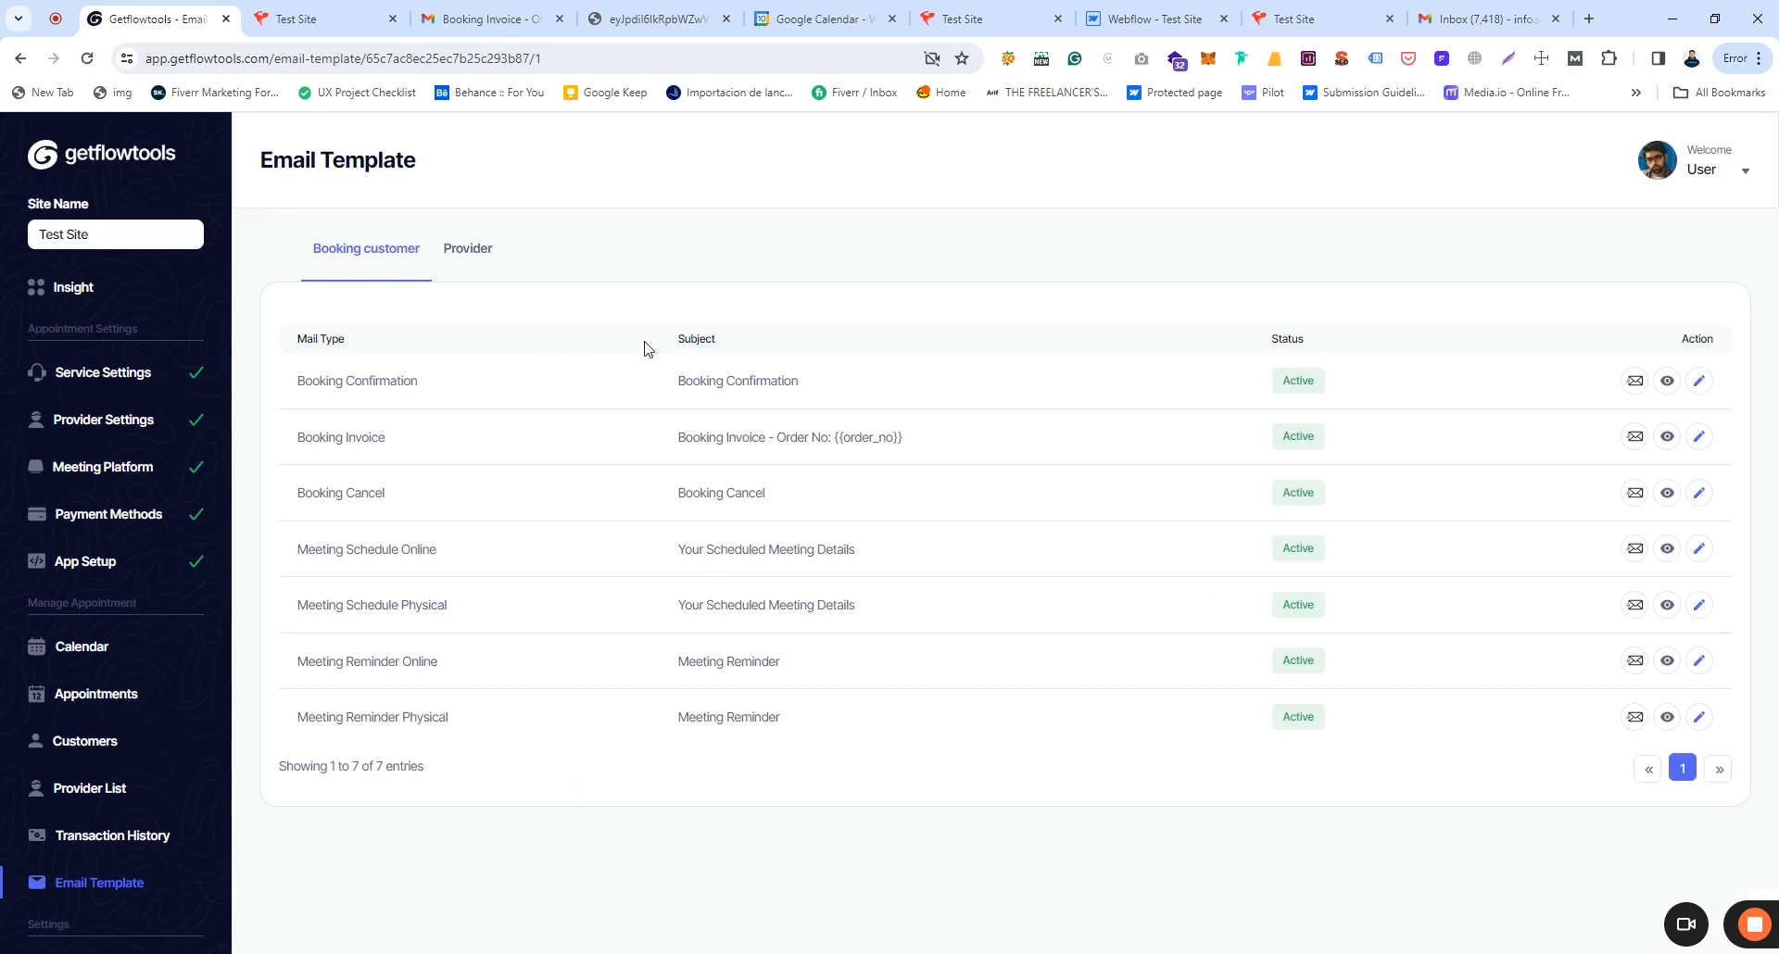
left_click(454, 252)
left_click(357, 252)
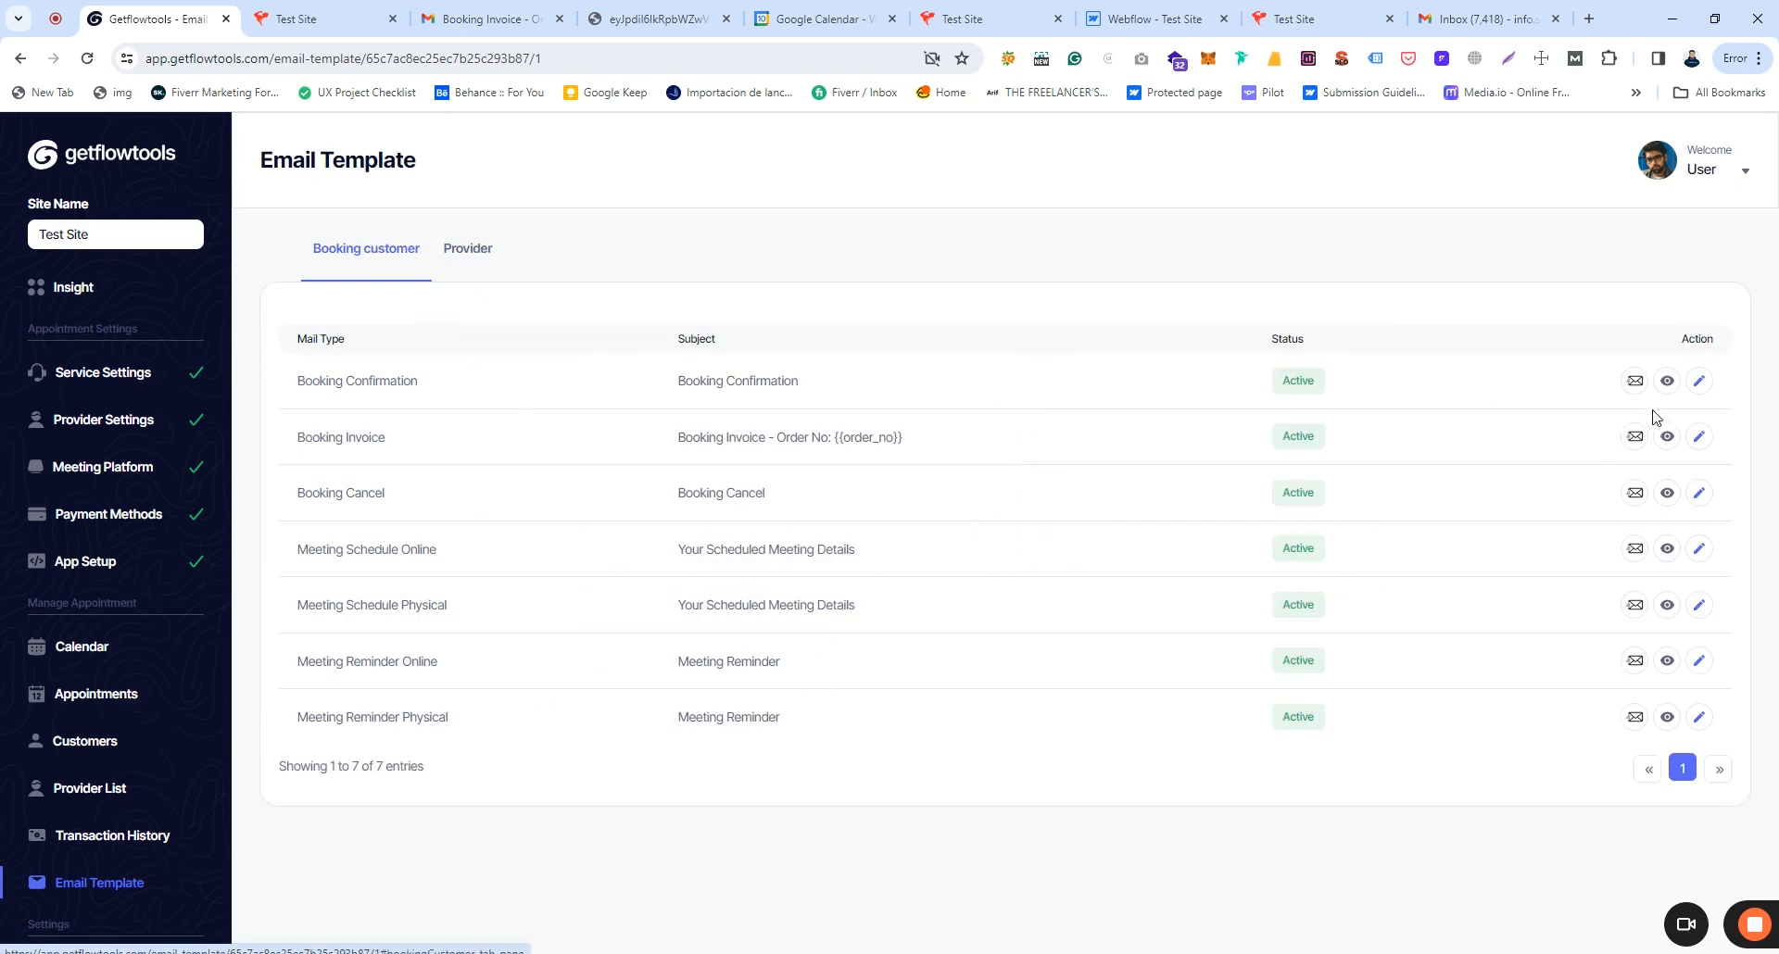
left_click(1667, 383)
scroll(973, 501, "down", 10)
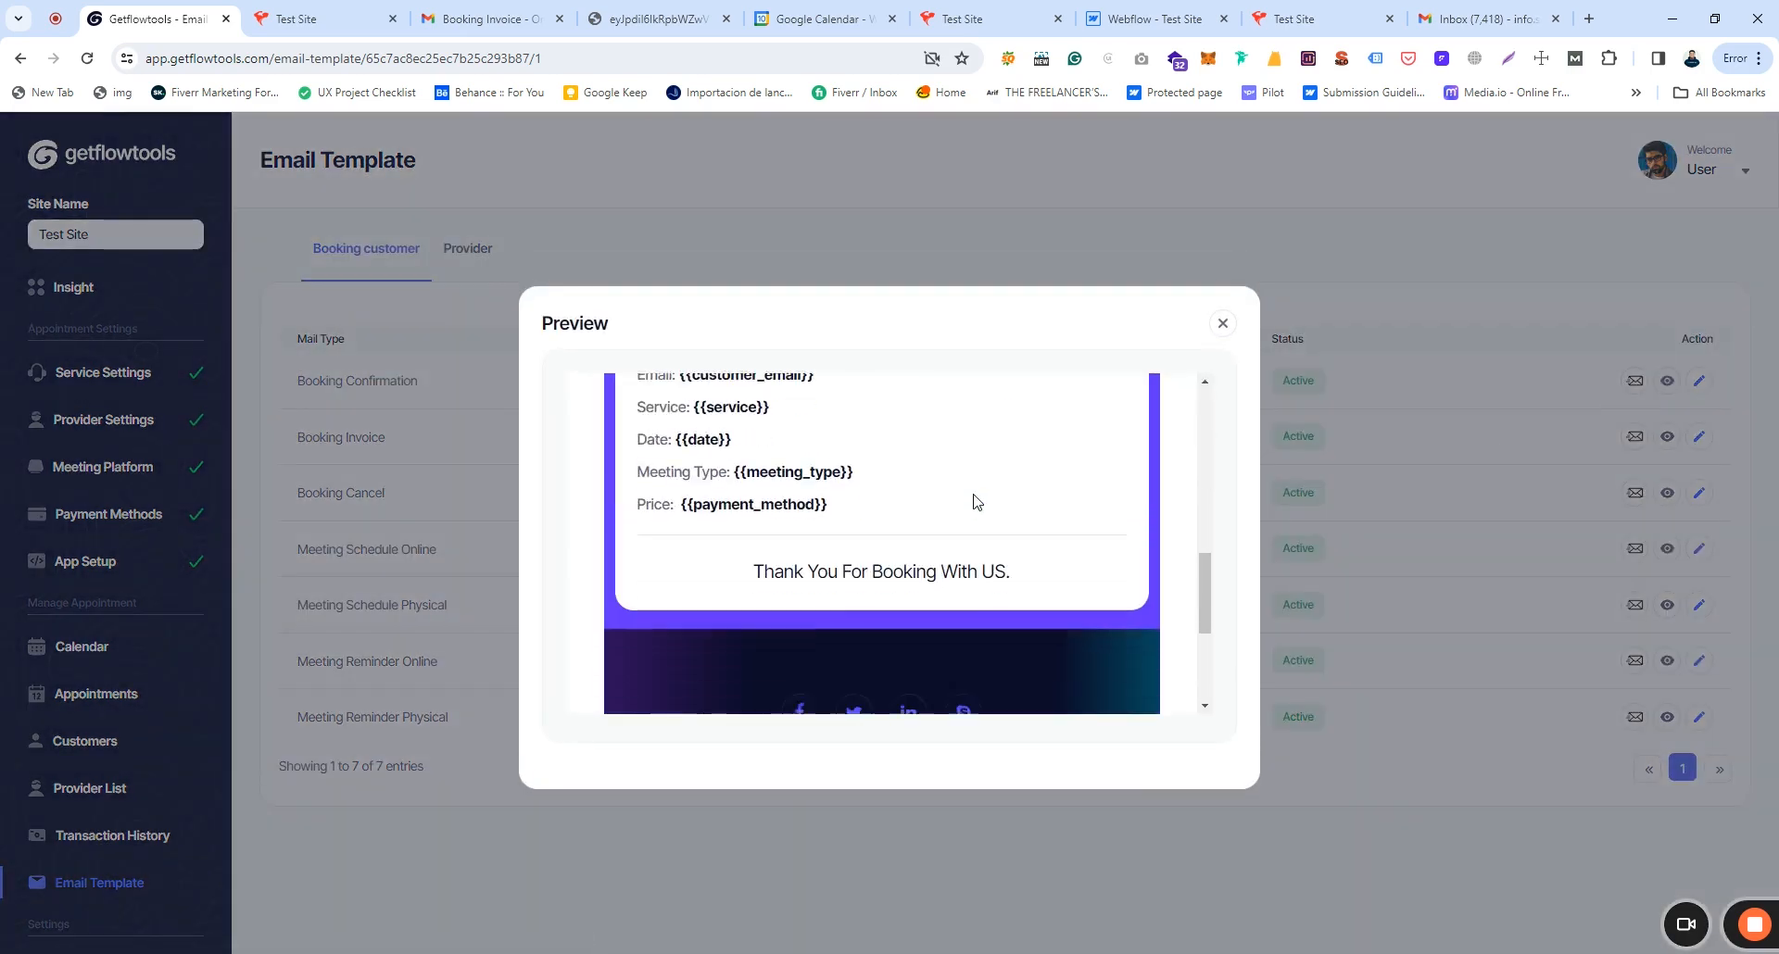
scroll(997, 500, "up", 5)
left_click(1223, 322)
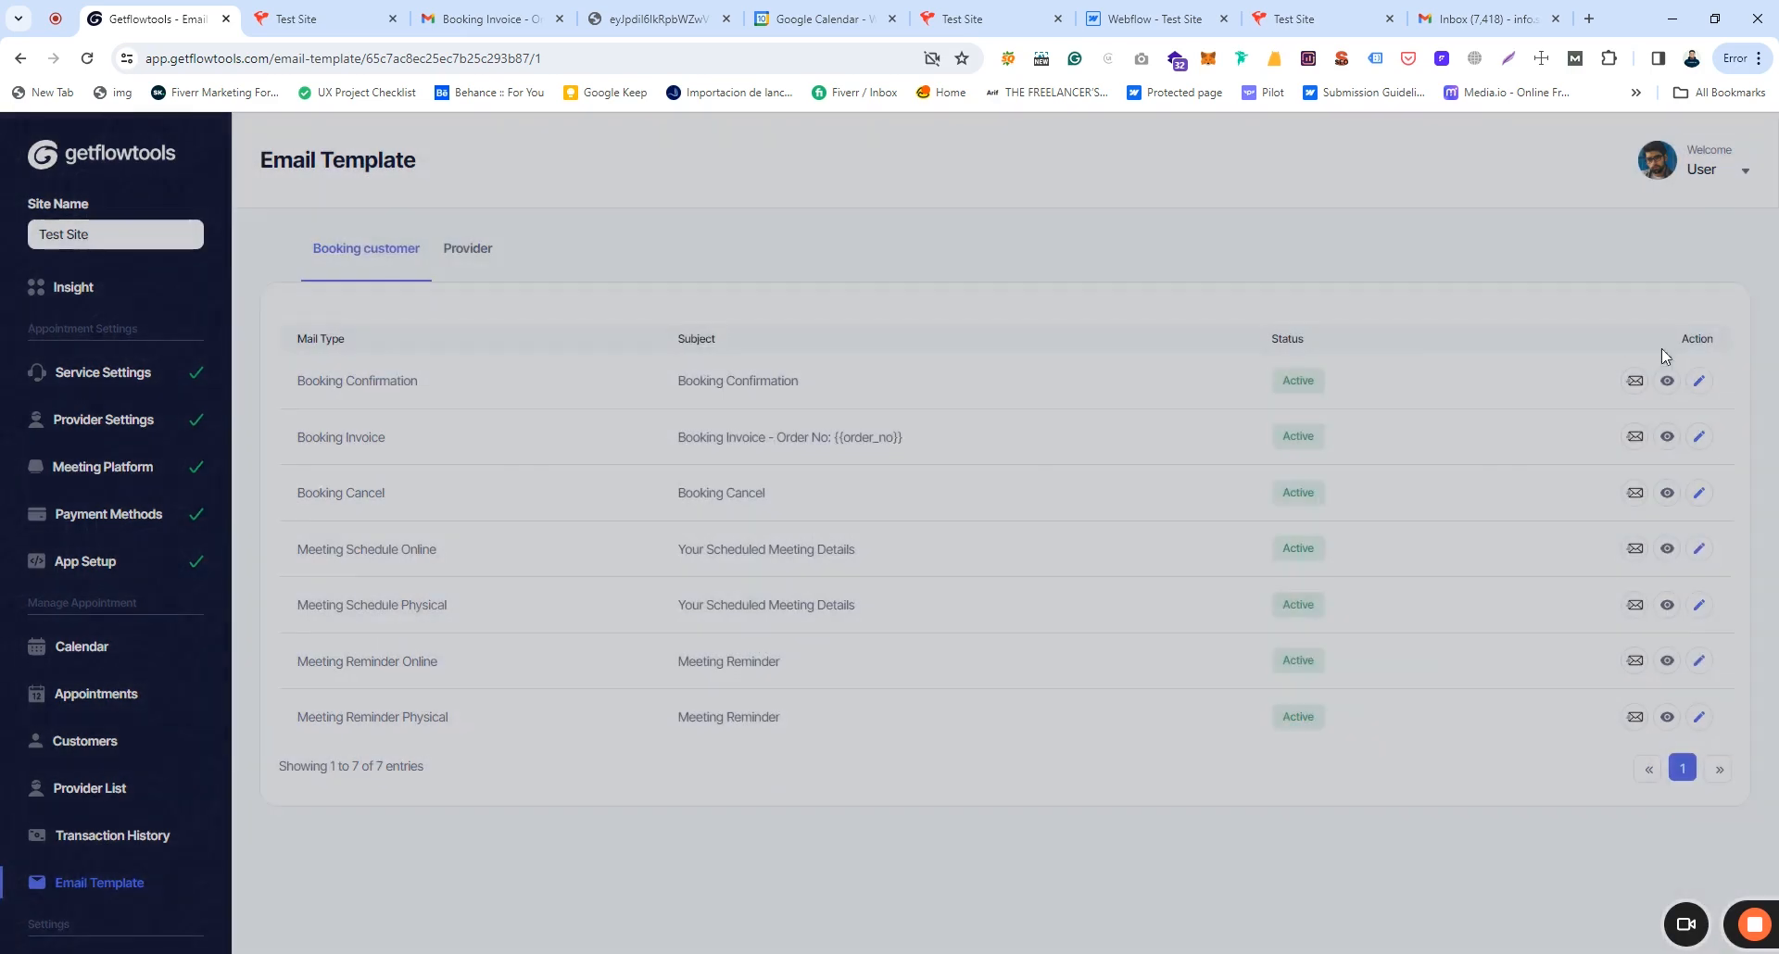
left_click(1703, 383)
scroll(1038, 432, "down", 4)
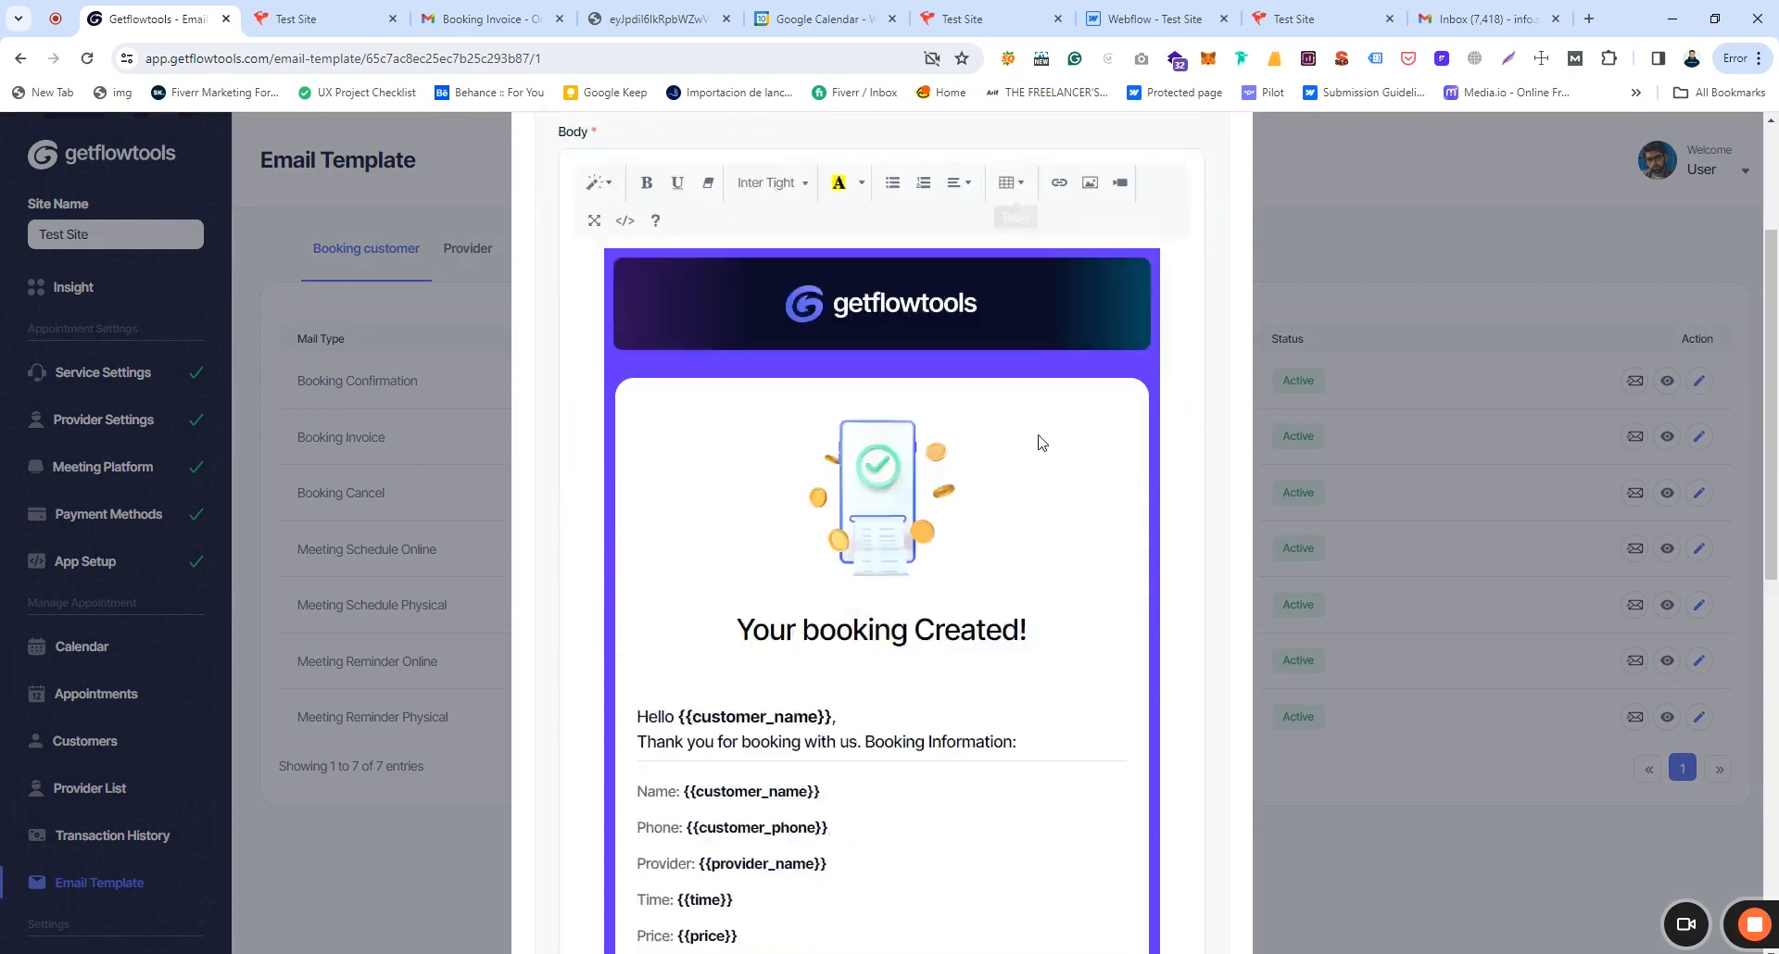
scroll(1044, 606, "up", 4)
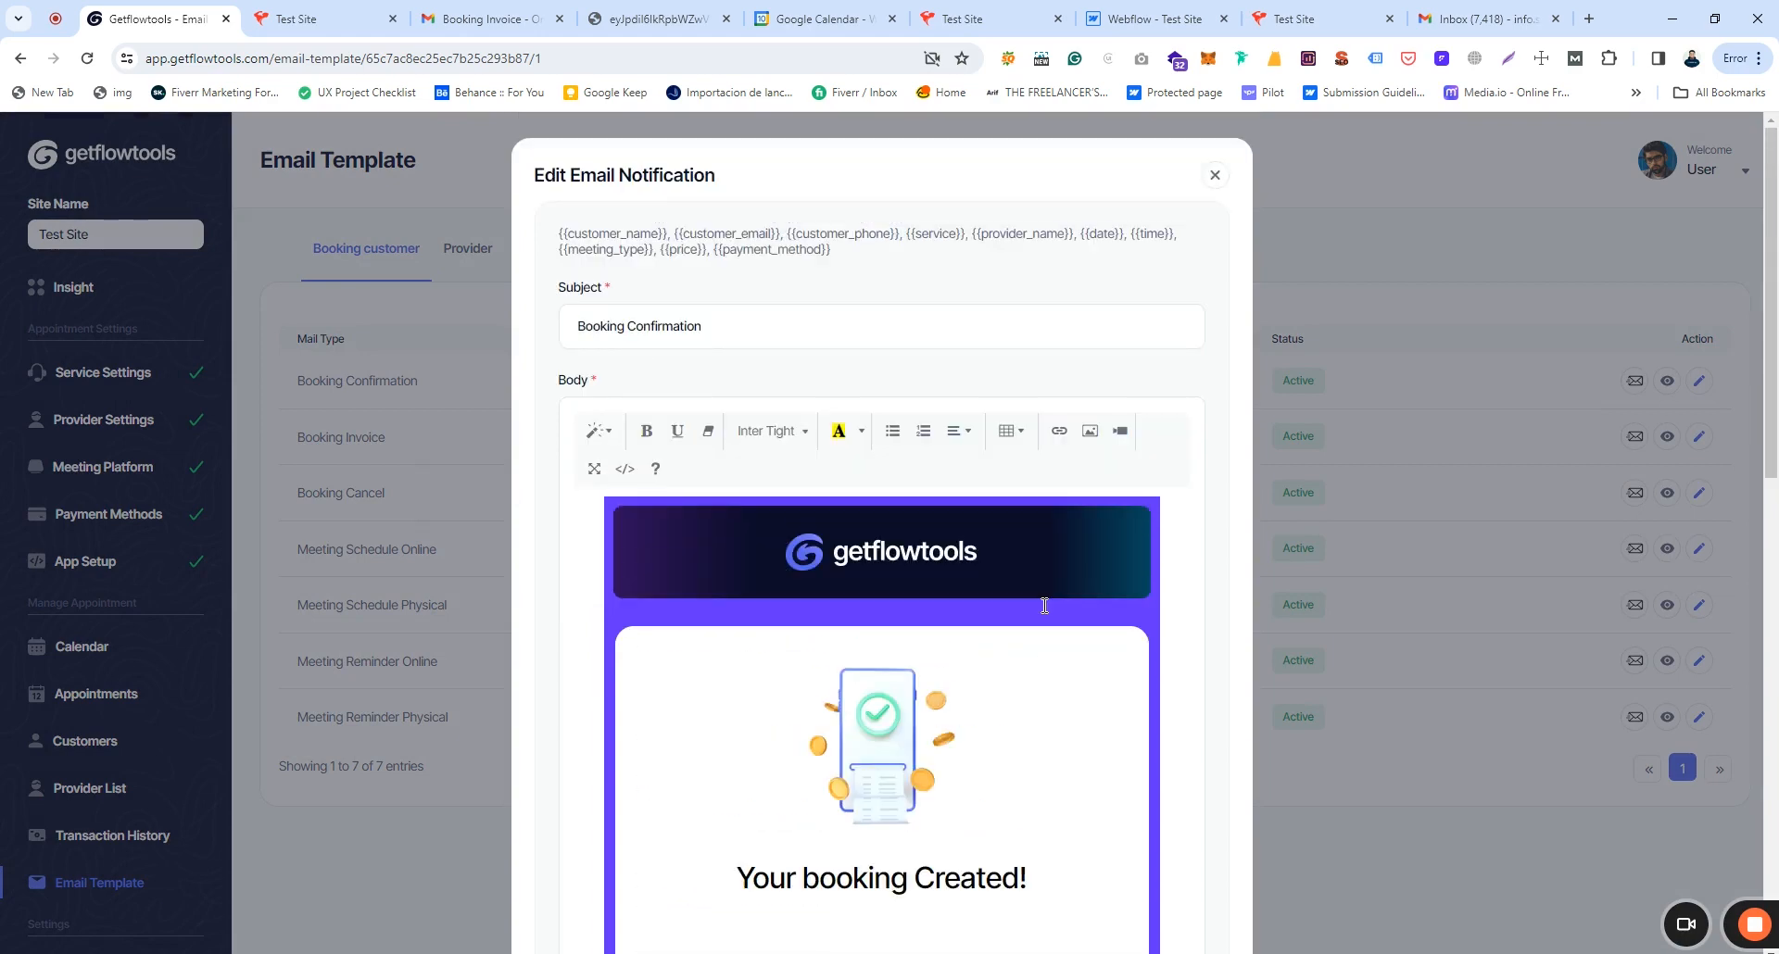
left_click(1215, 175)
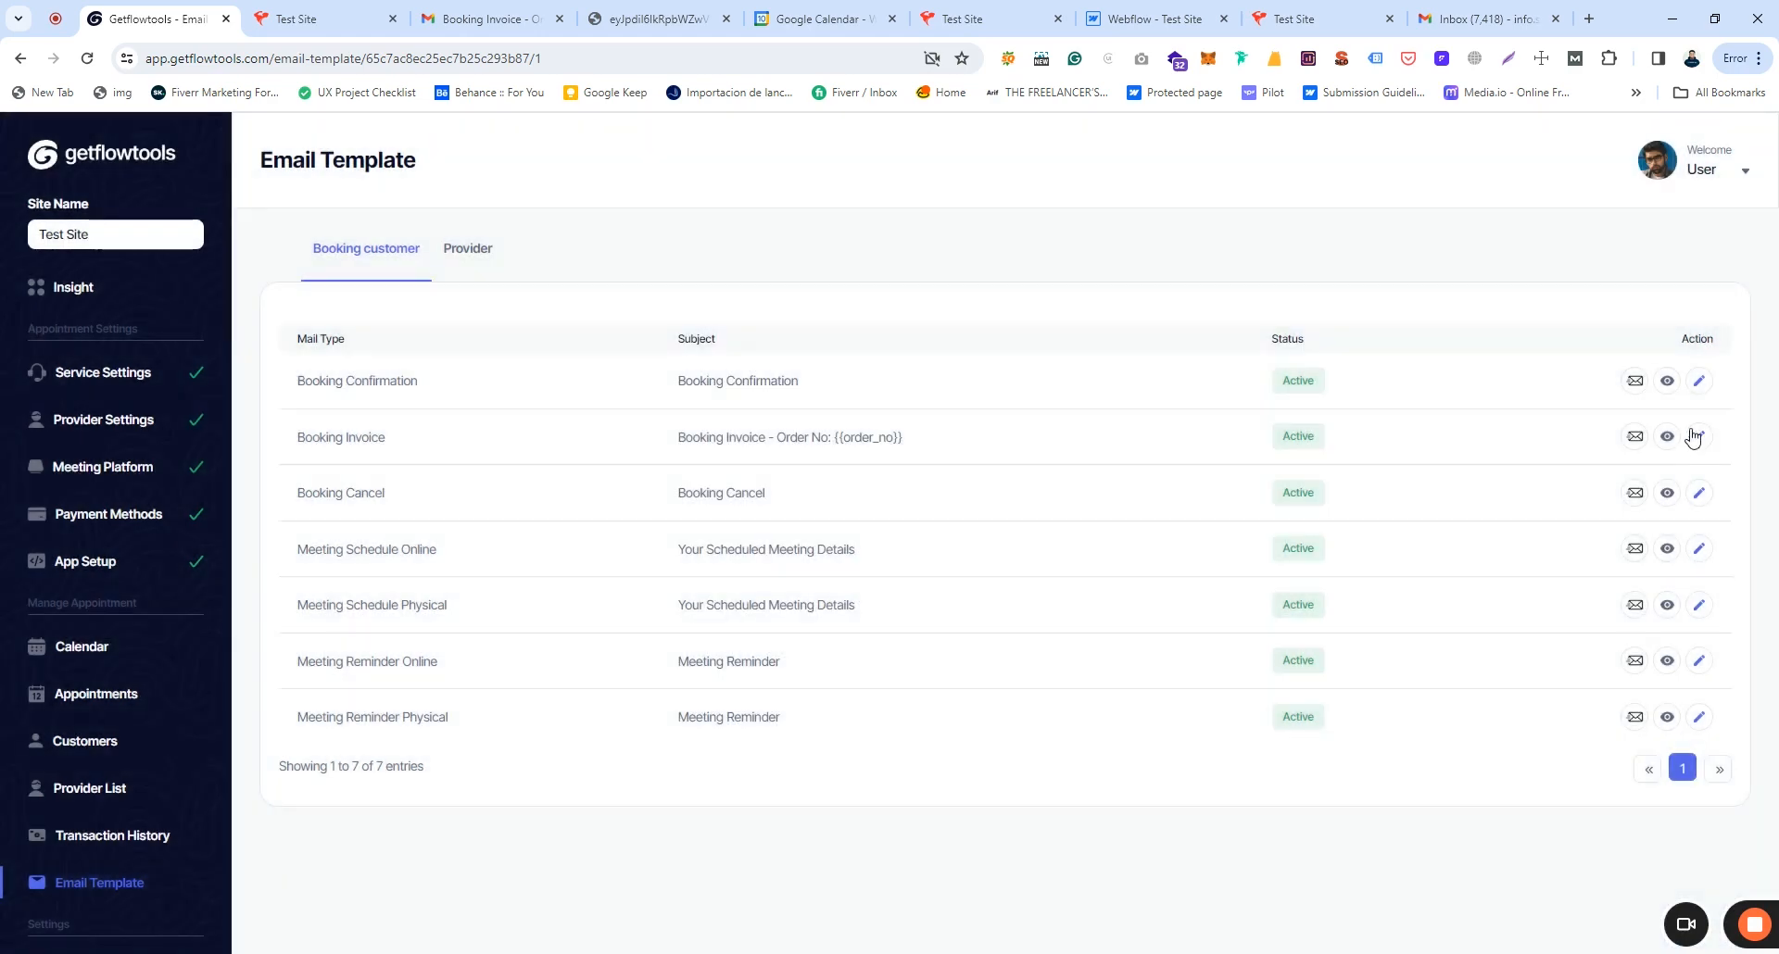
left_click(1635, 381)
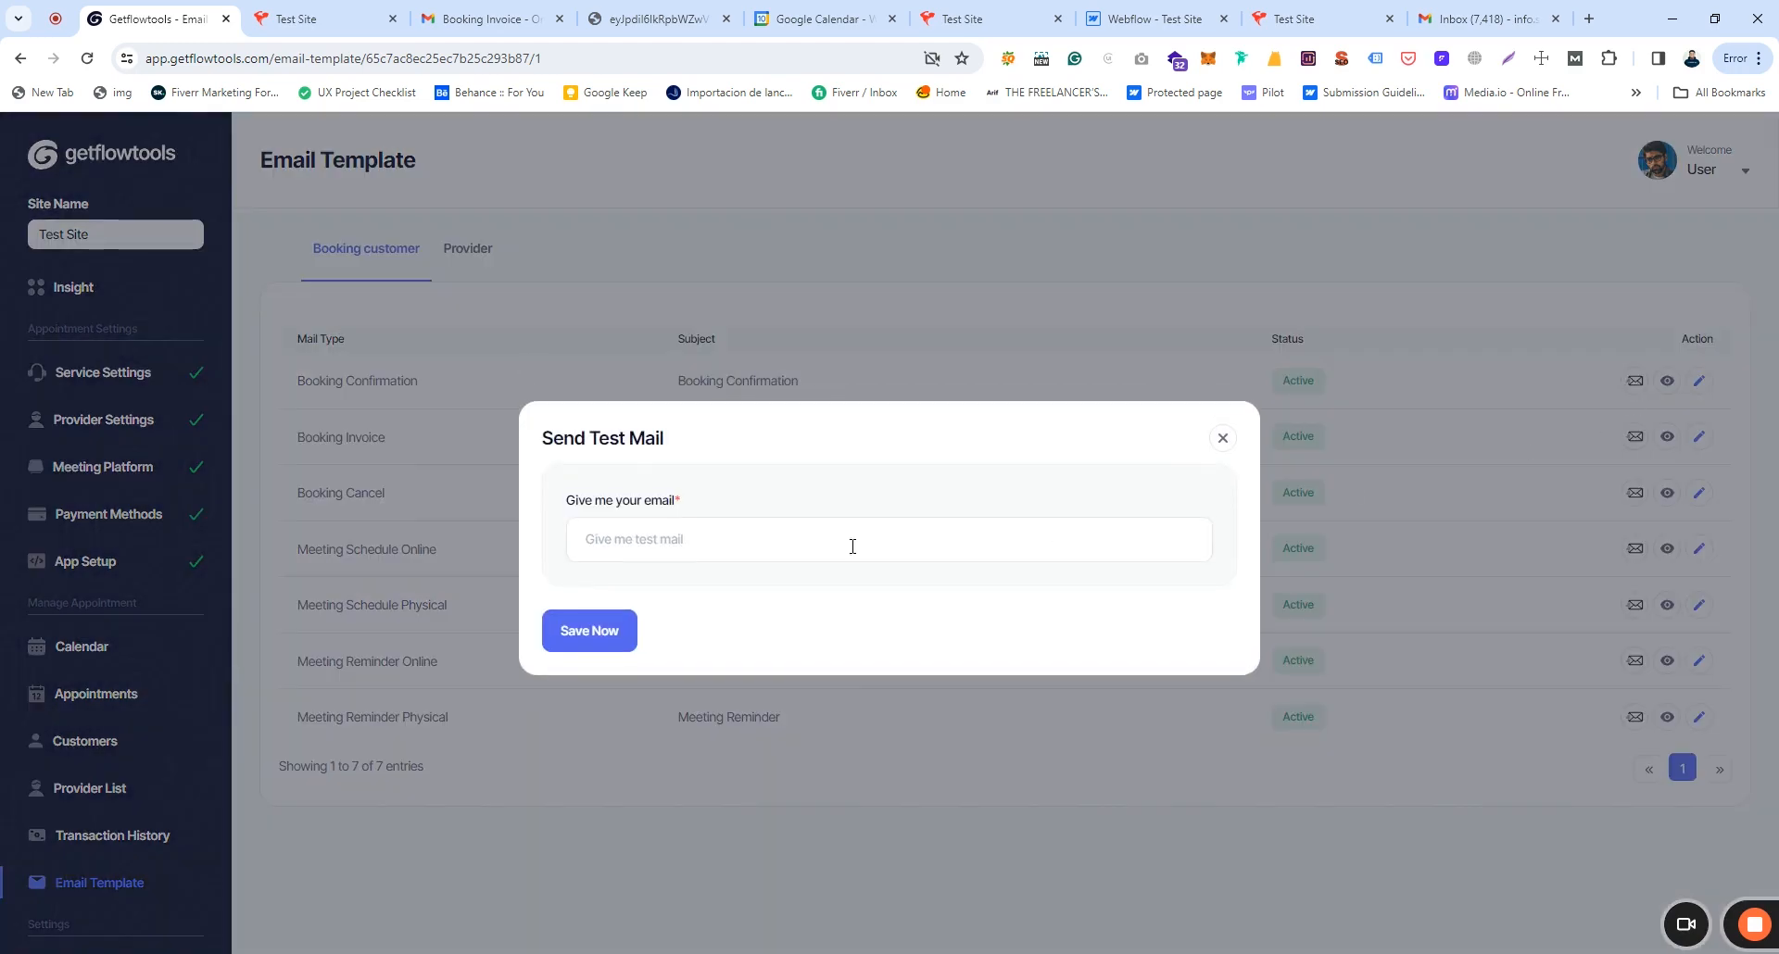
left_click(589, 541)
left_click_drag(543, 439, 718, 451)
left_click(719, 451)
left_click(1223, 438)
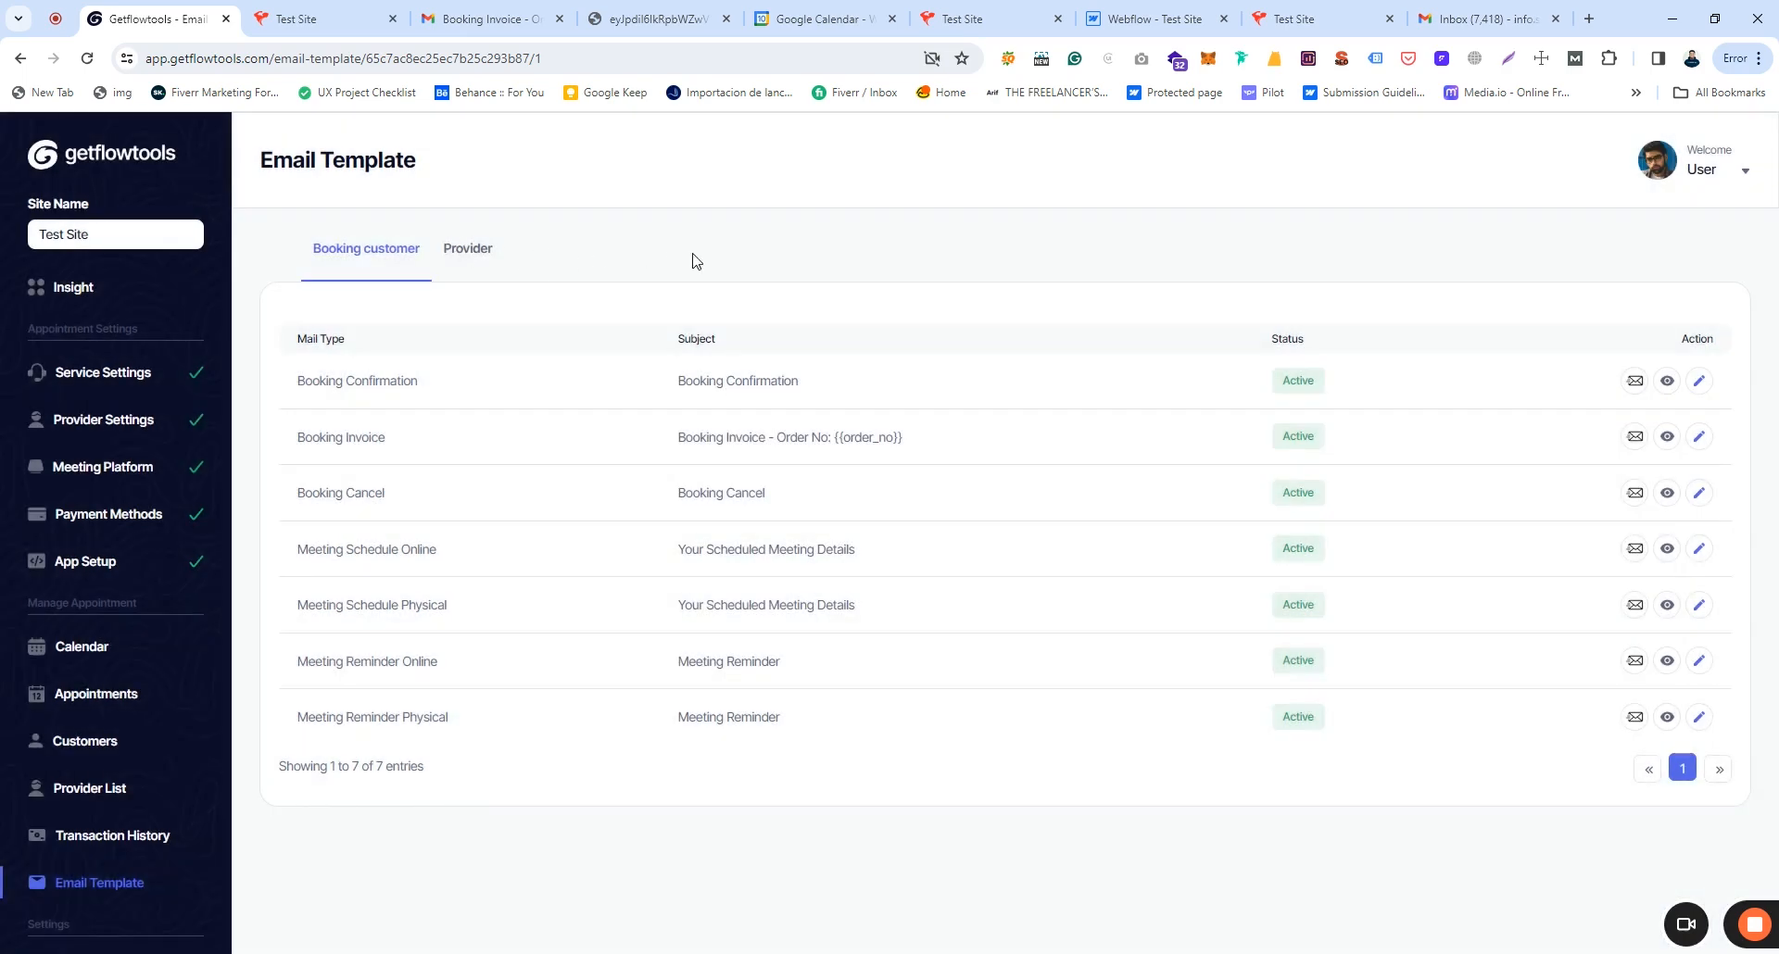